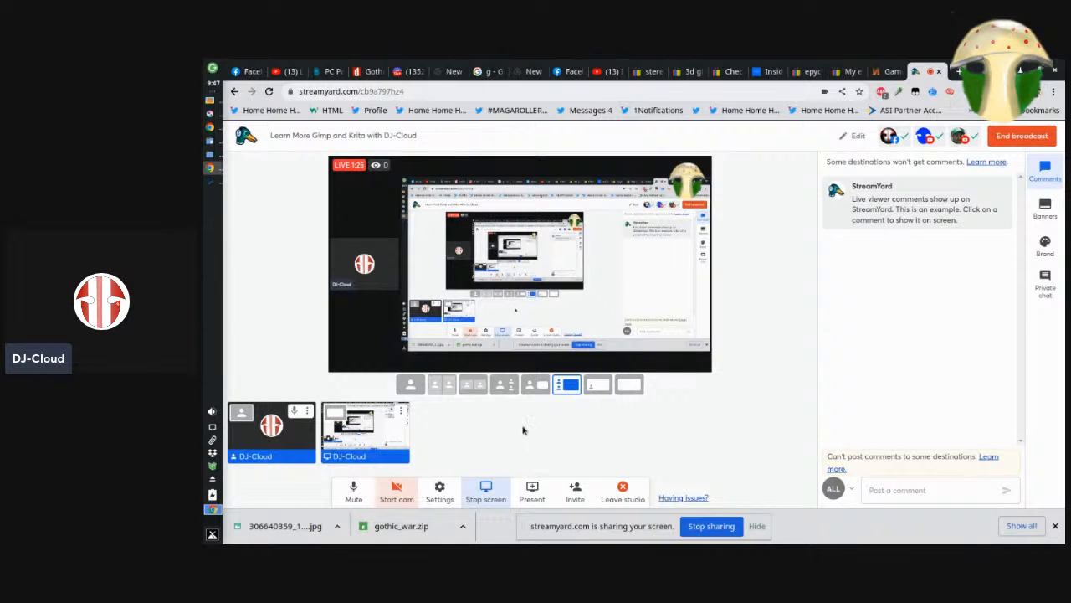
Copy the guest invitation link for the studio and dismiss the invitation
click(574, 496)
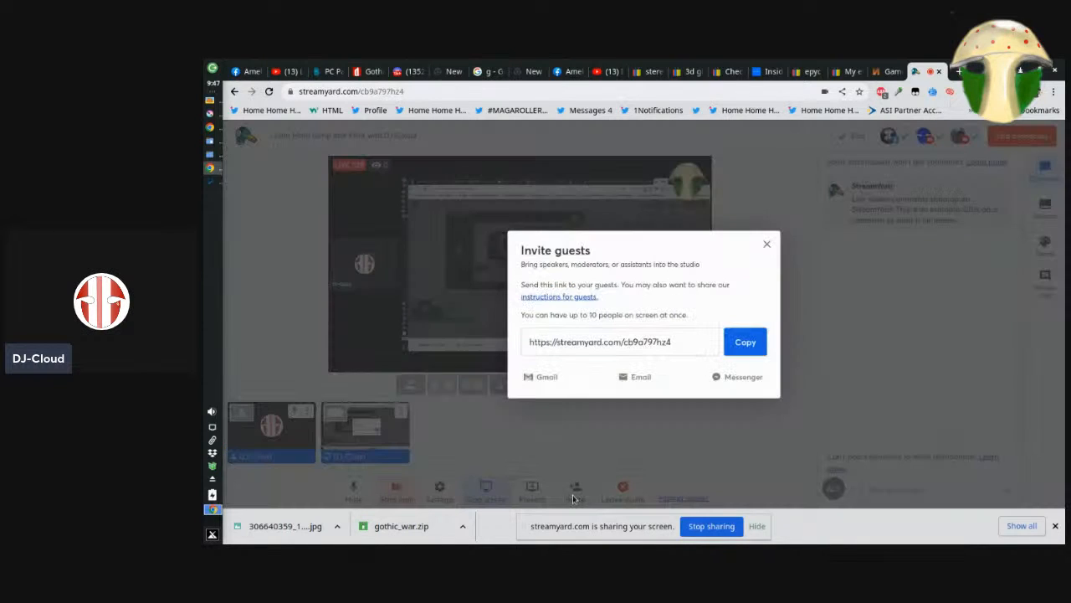
click(756, 342)
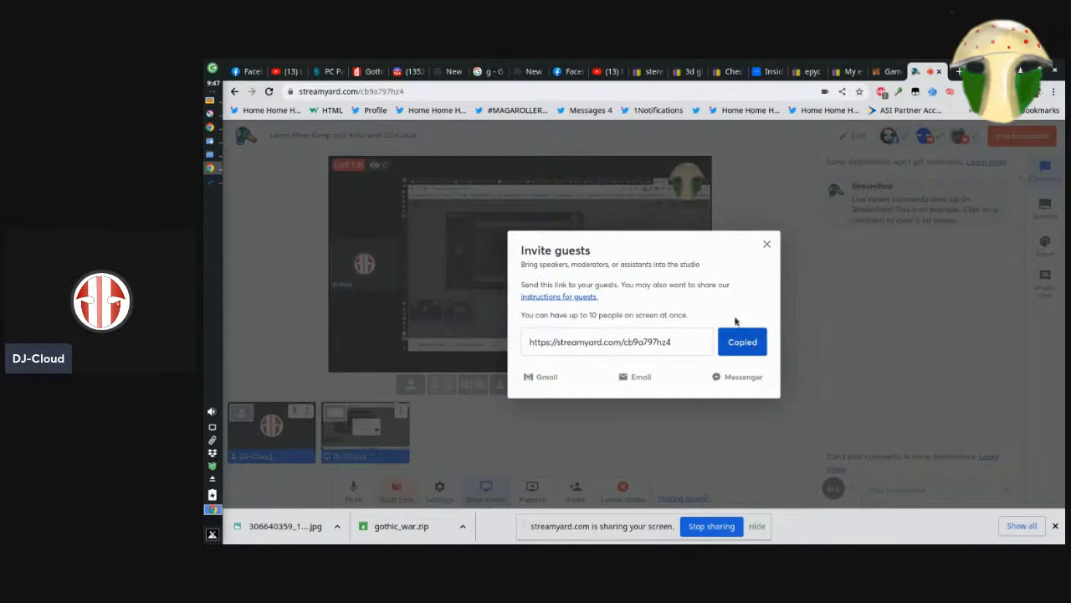
click(767, 243)
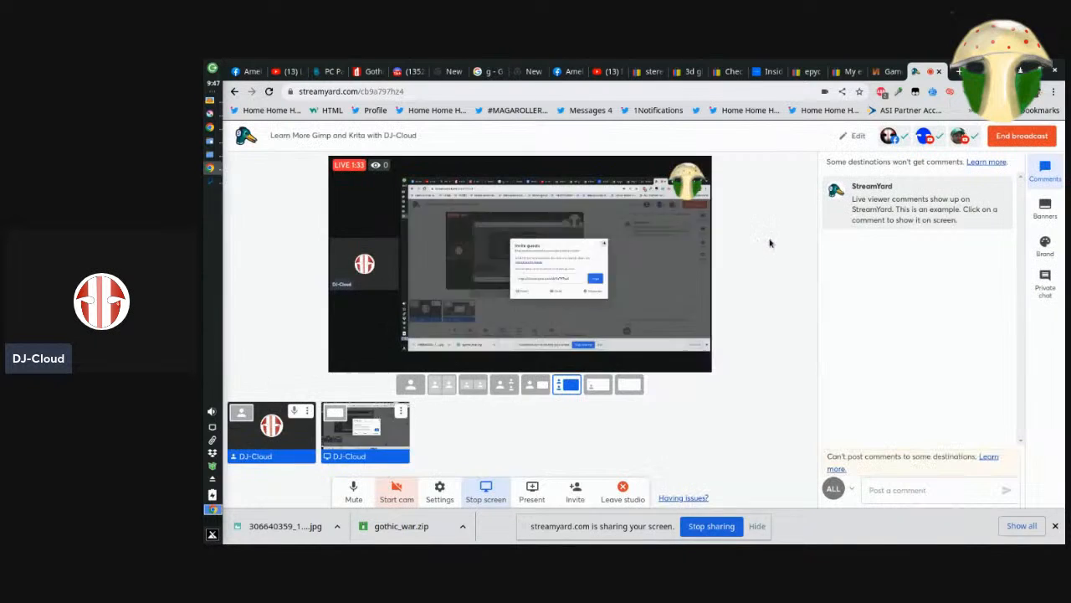
Switch to Facebook and send the copied studio invitation link to the H2kclan.net group chat
click(569, 72)
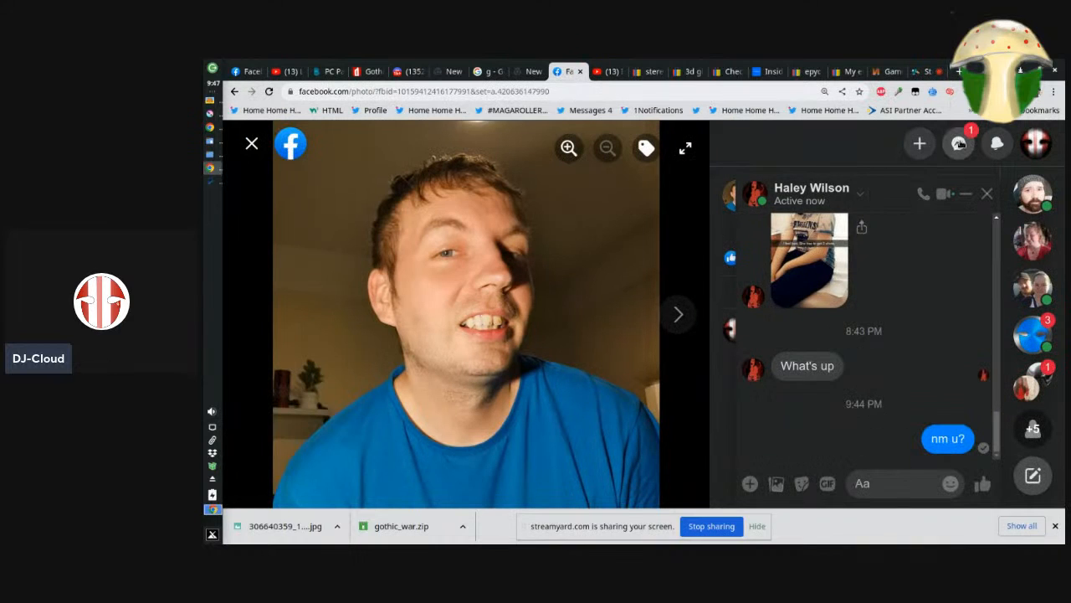
click(959, 143)
click(884, 288)
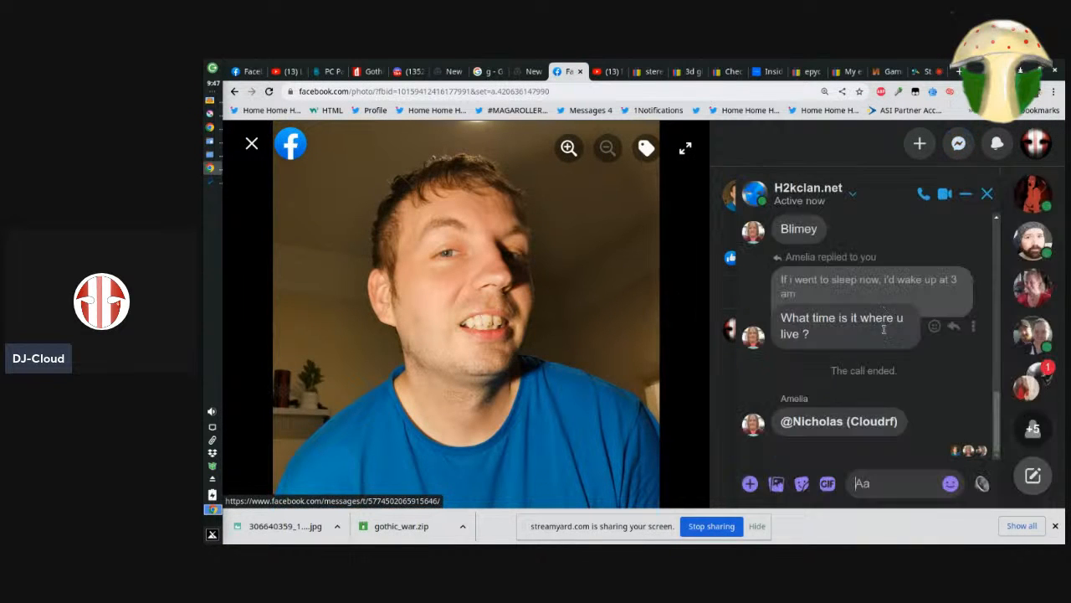
key(ctrl+v)
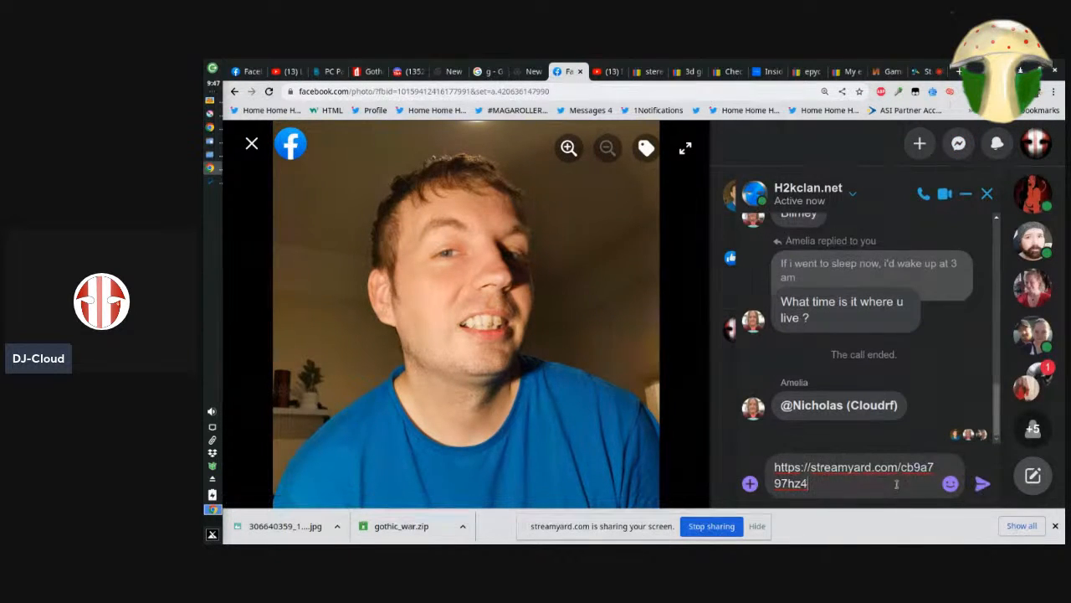
key(Return)
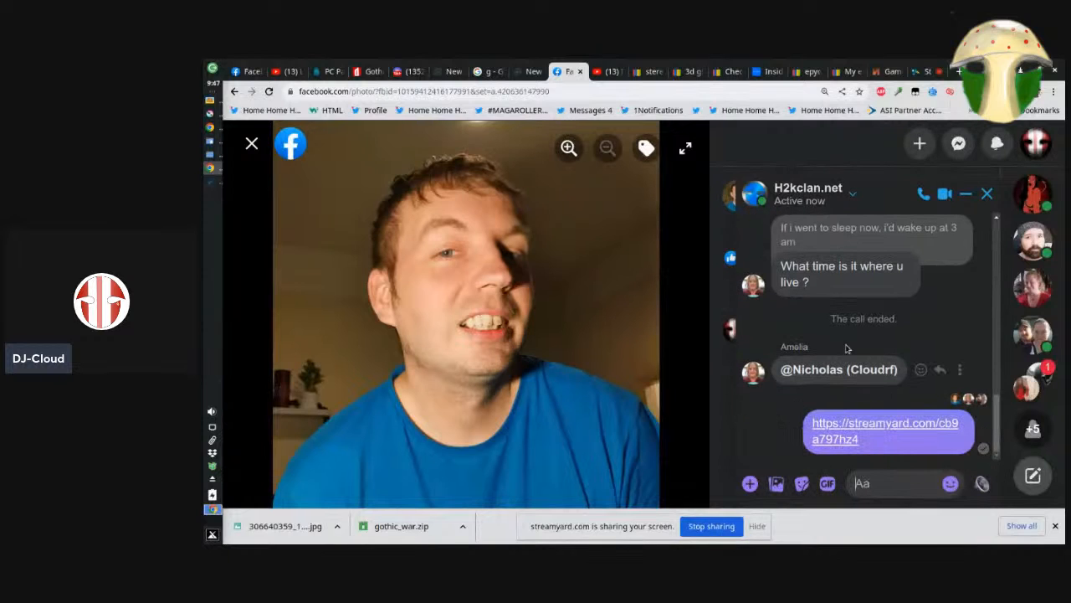
Send the group chat a follow-up message reading "The streamyard back stage link"
text(The stream)
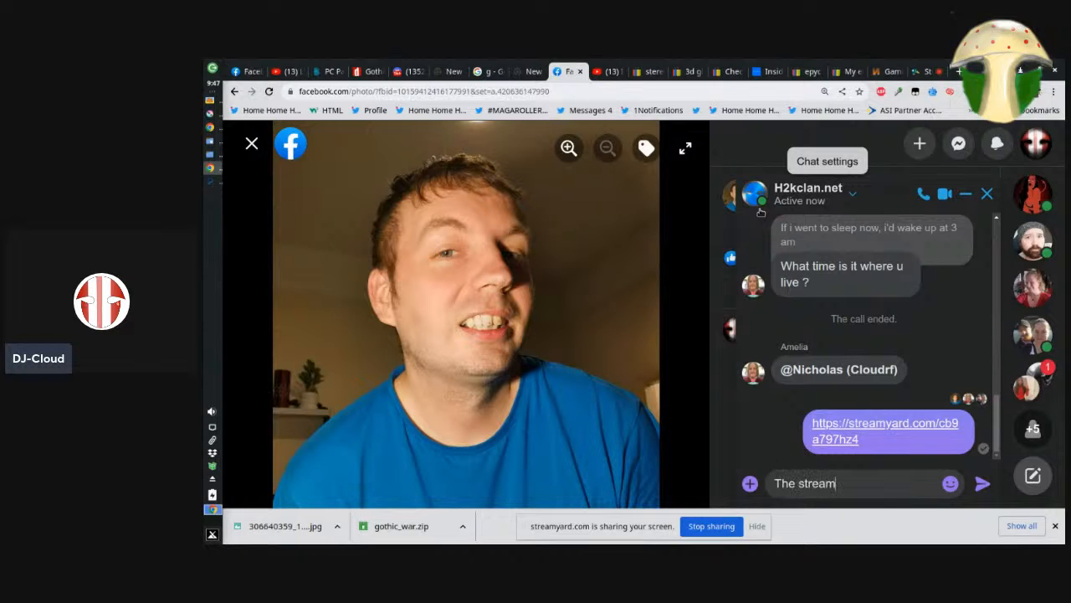
text(yard back stage link)
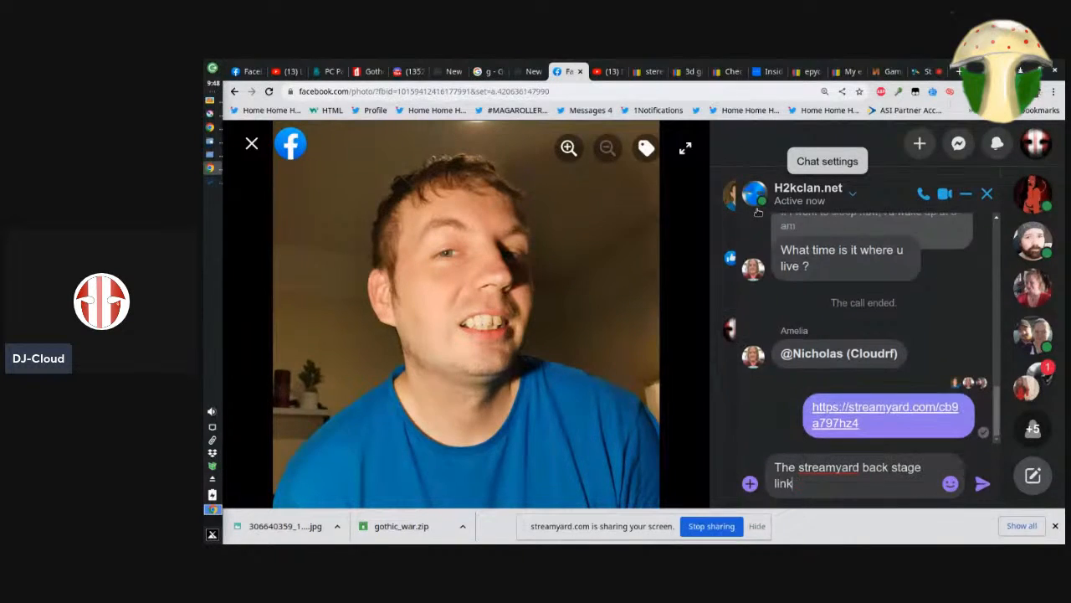
key(Return)
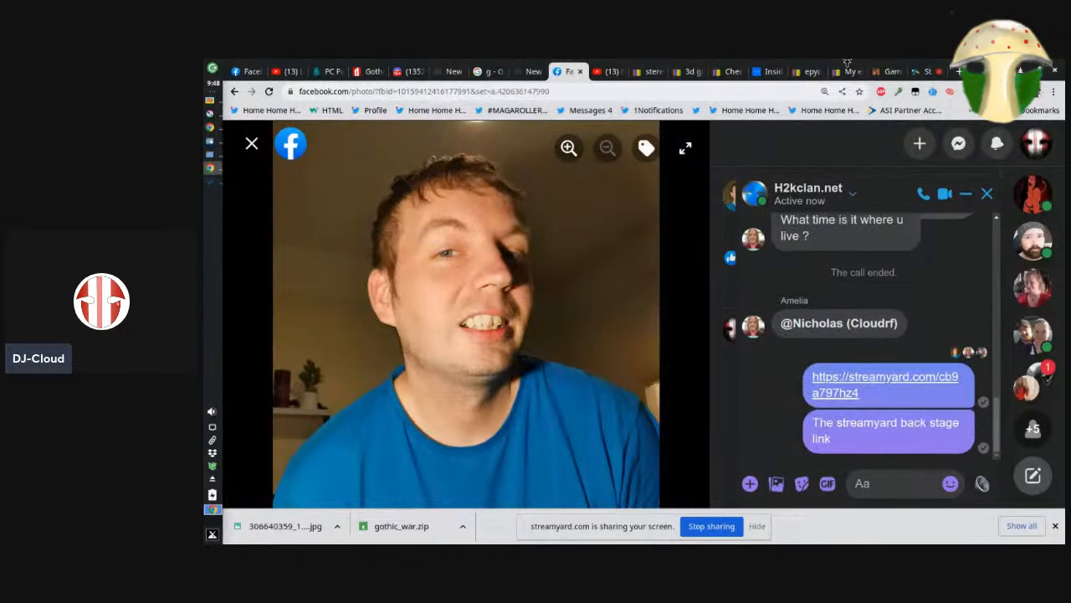
Switch back to StreamYard and change the DJ-Cloud participant's display name to "The Computer"
click(916, 72)
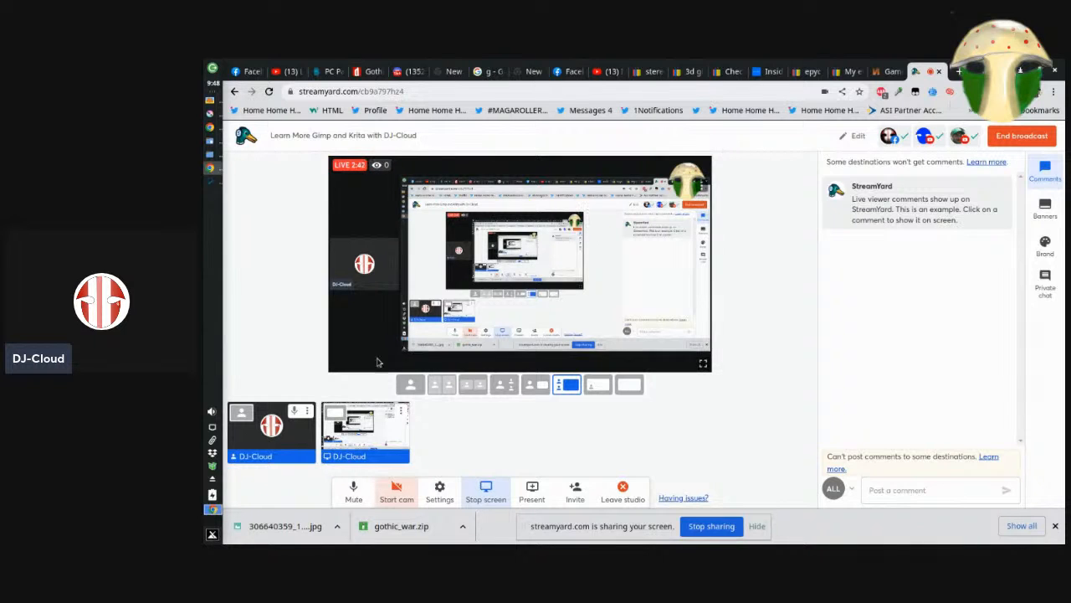
click(307, 411)
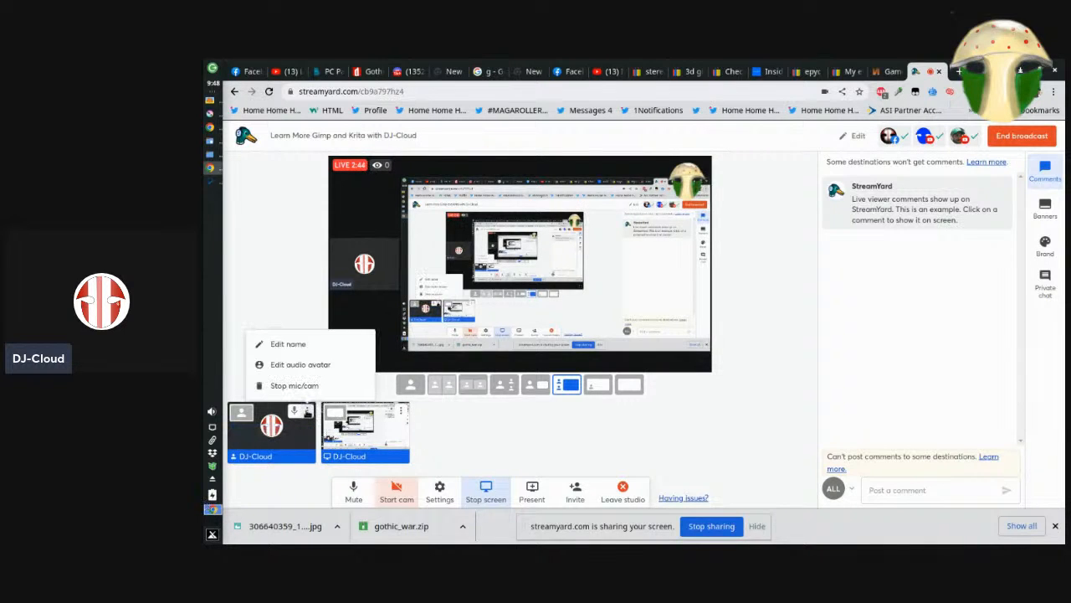
click(292, 344)
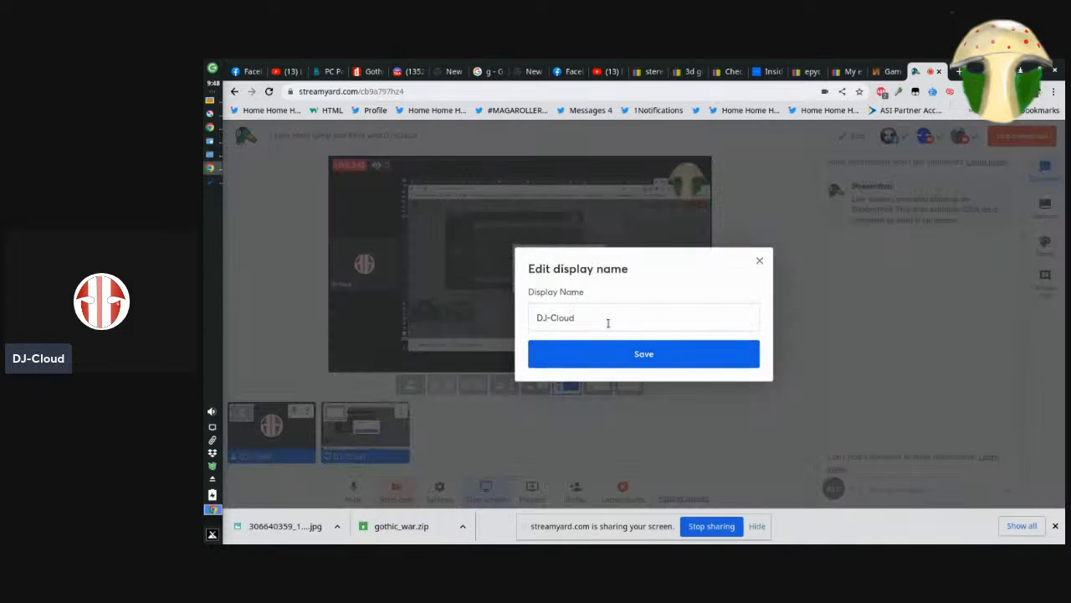
drag(607, 322, 530, 243)
text(The Computer)
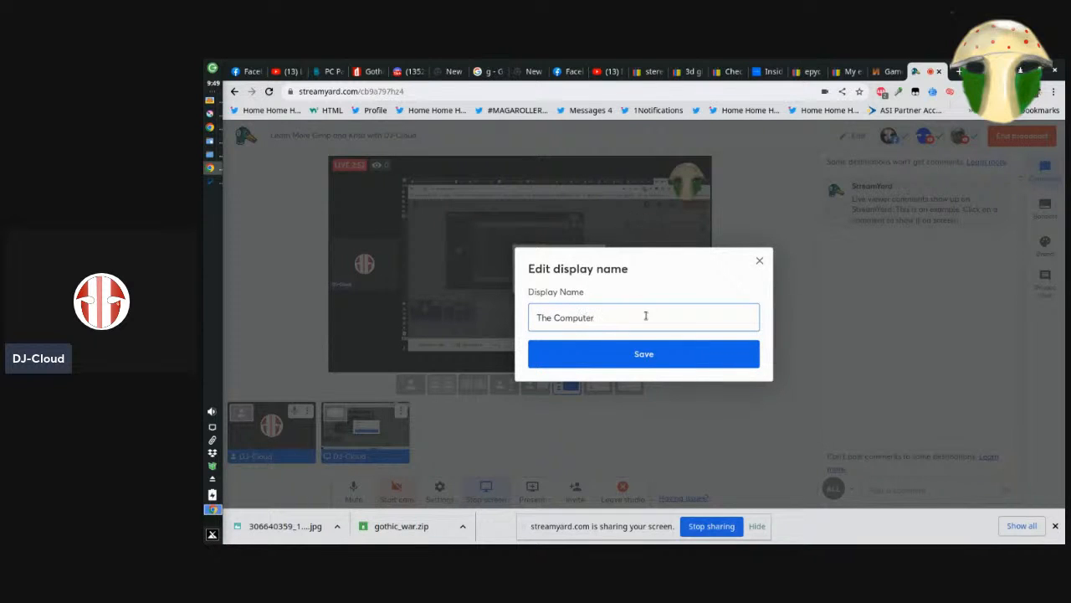
click(658, 360)
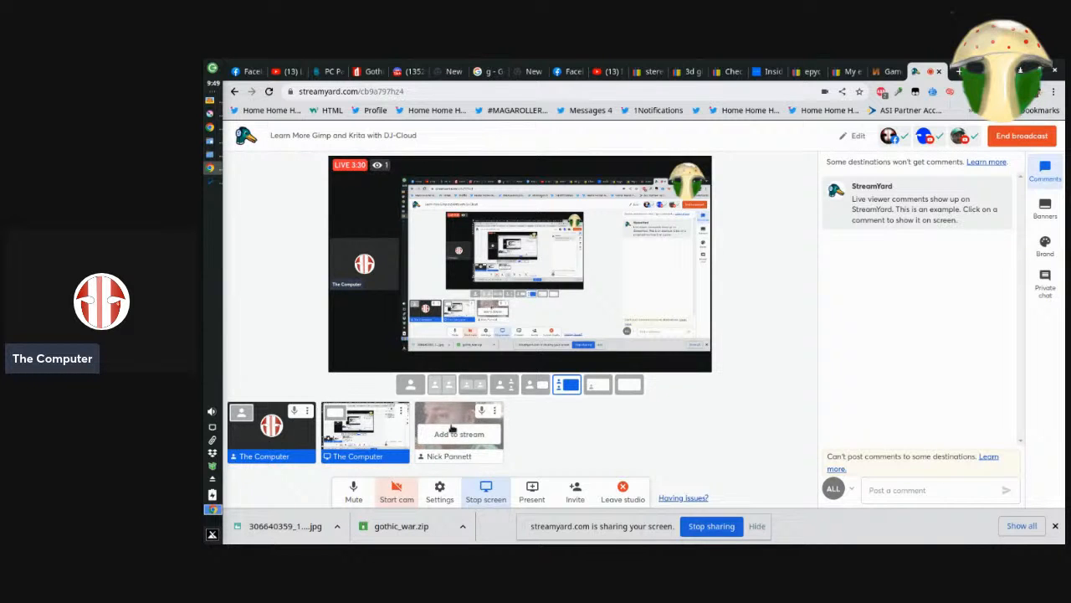
Add the waiting guest to the live stream and mute The Computer's microphone
click(457, 434)
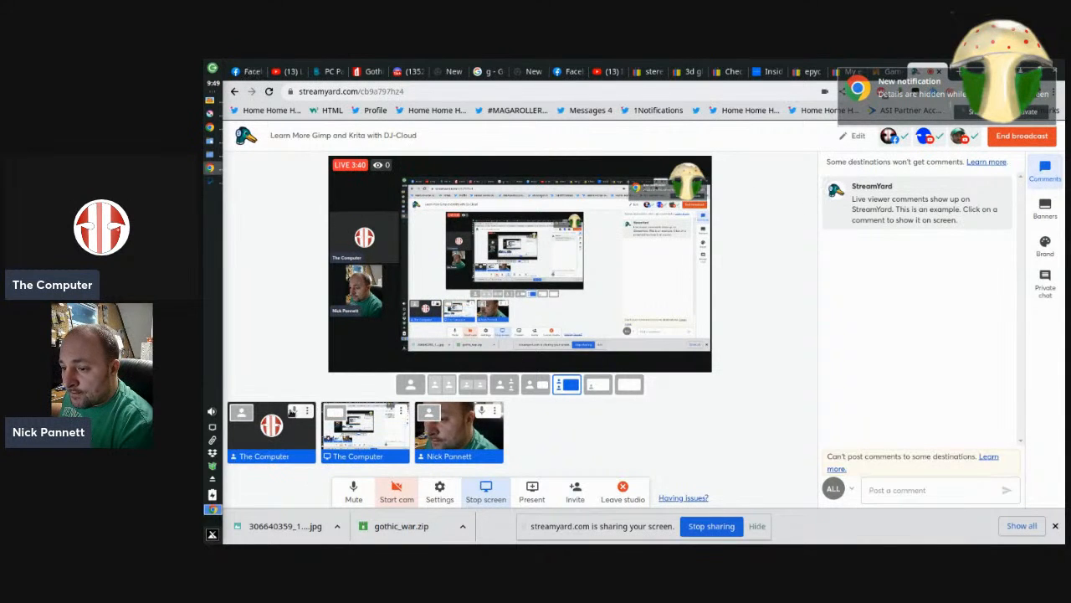
click(295, 412)
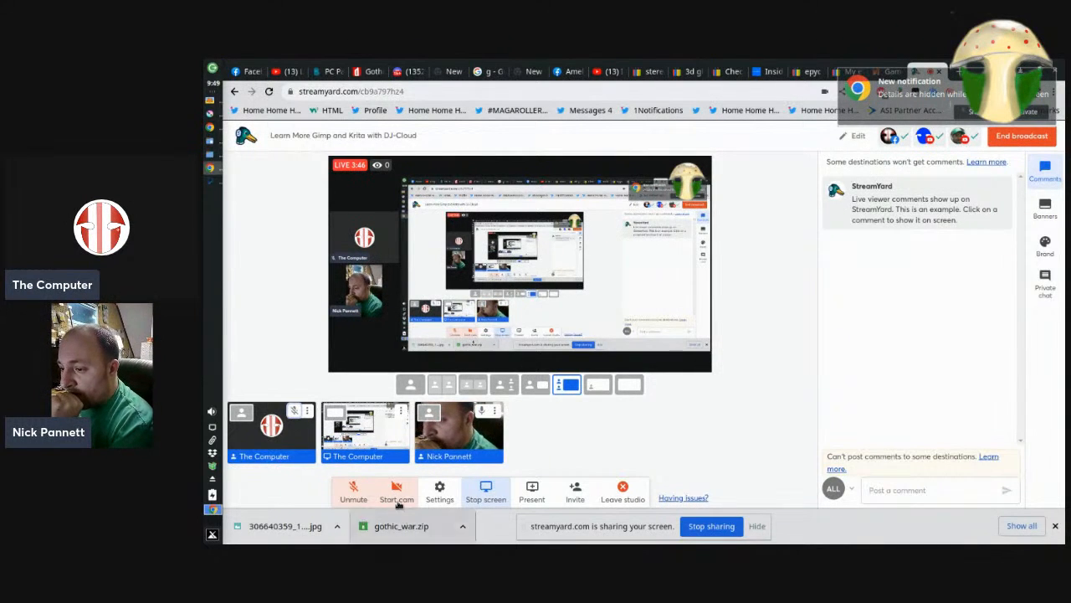
Lower the system's output volume slightly and switch off the system microphone
click(212, 412)
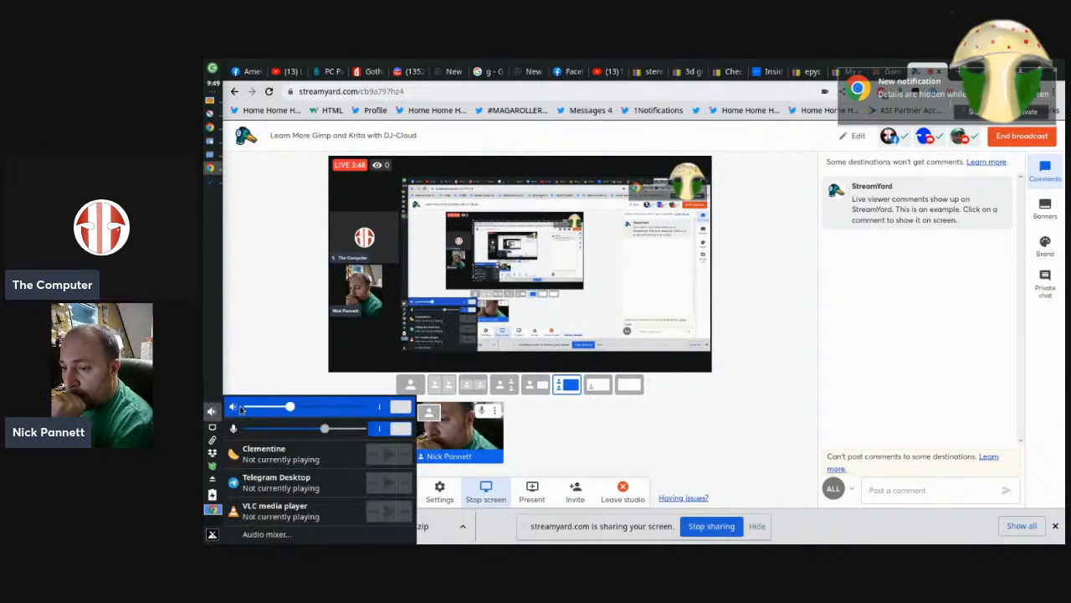
click(245, 406)
drag(246, 407, 279, 407)
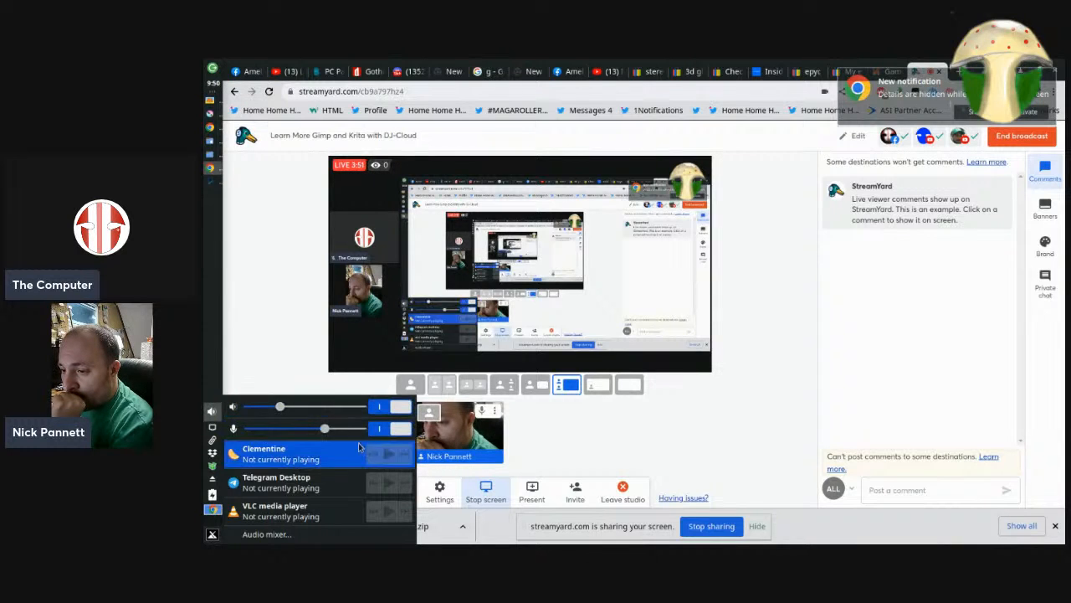
click(402, 430)
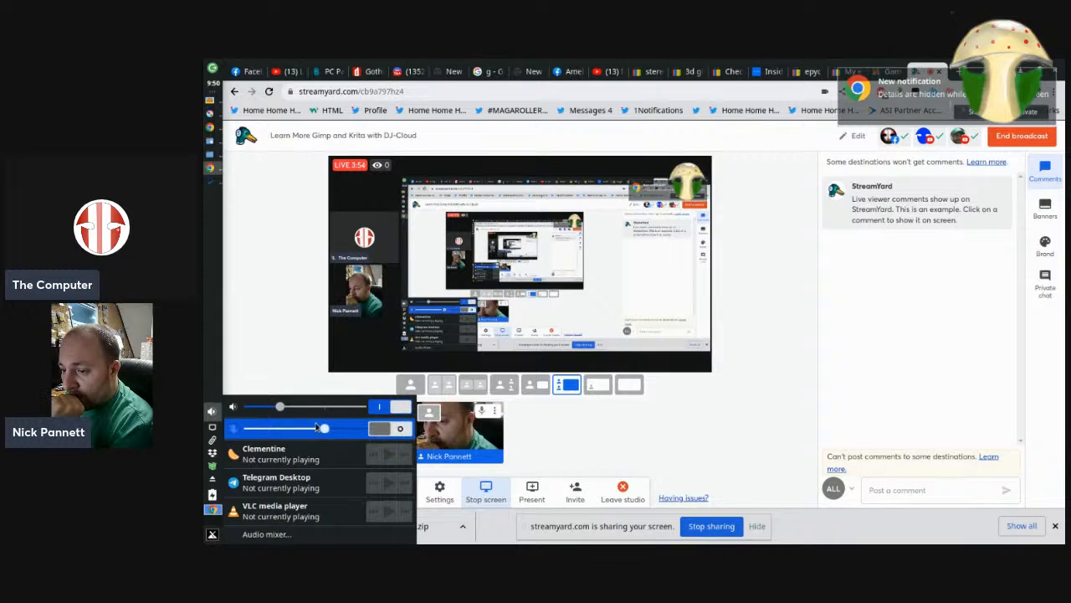
mouse_move(279, 406)
mouse_down()
mouse_move(321, 407)
mouse_move(269, 408)
mouse_move(280, 410)
mouse_up()
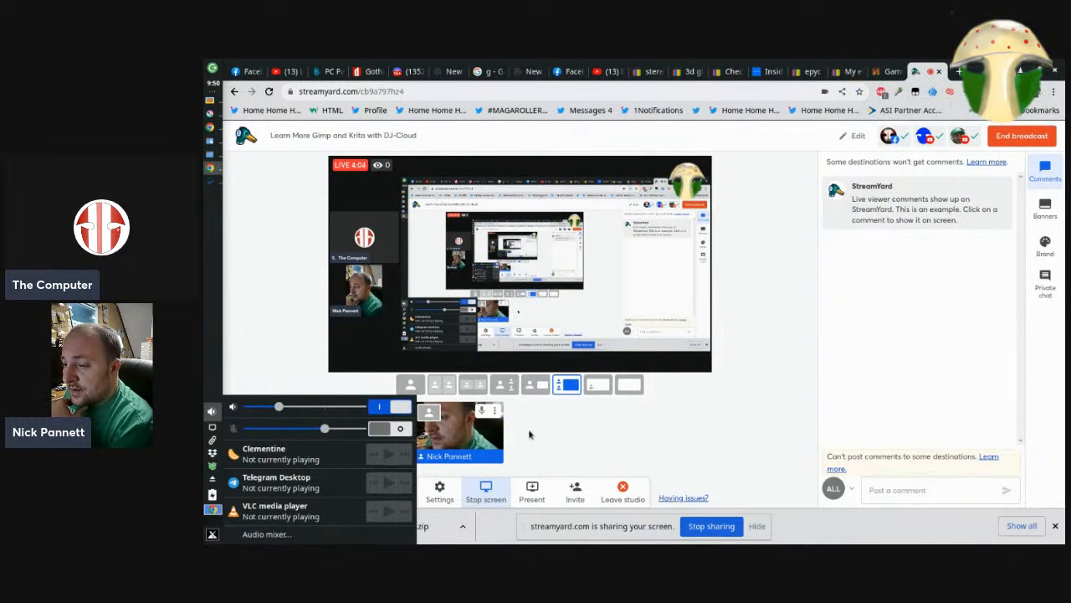
click(529, 434)
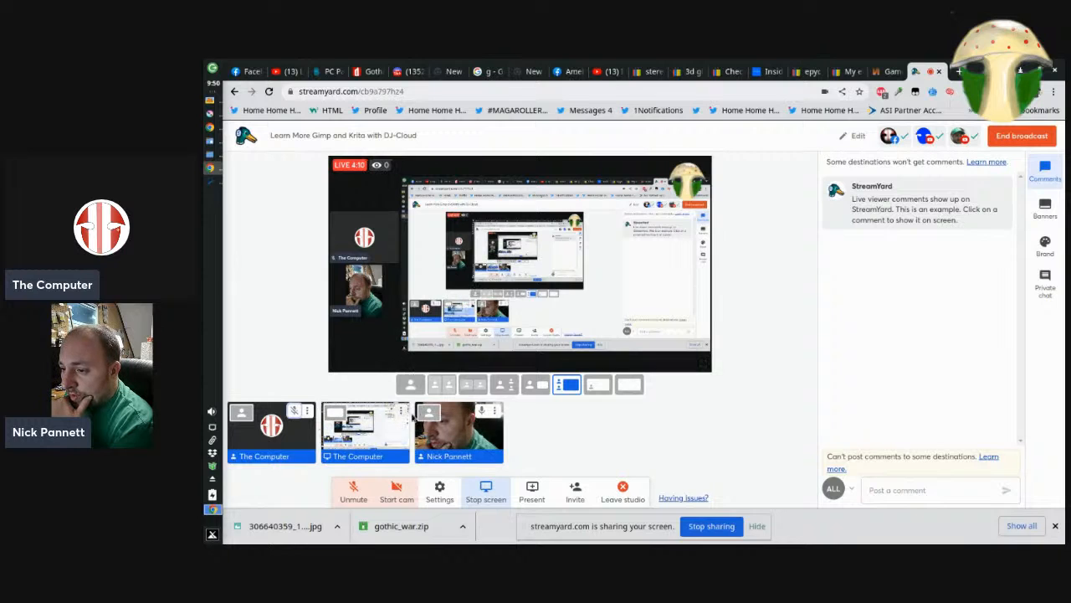
Reduce the system's output volume to zero
click(211, 411)
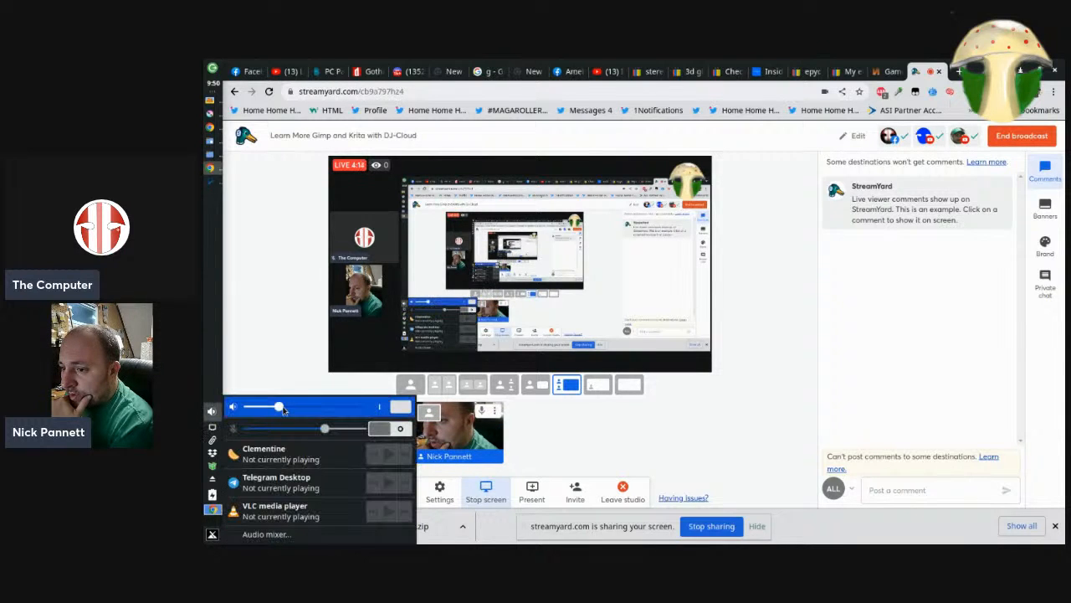
drag(281, 408, 207, 430)
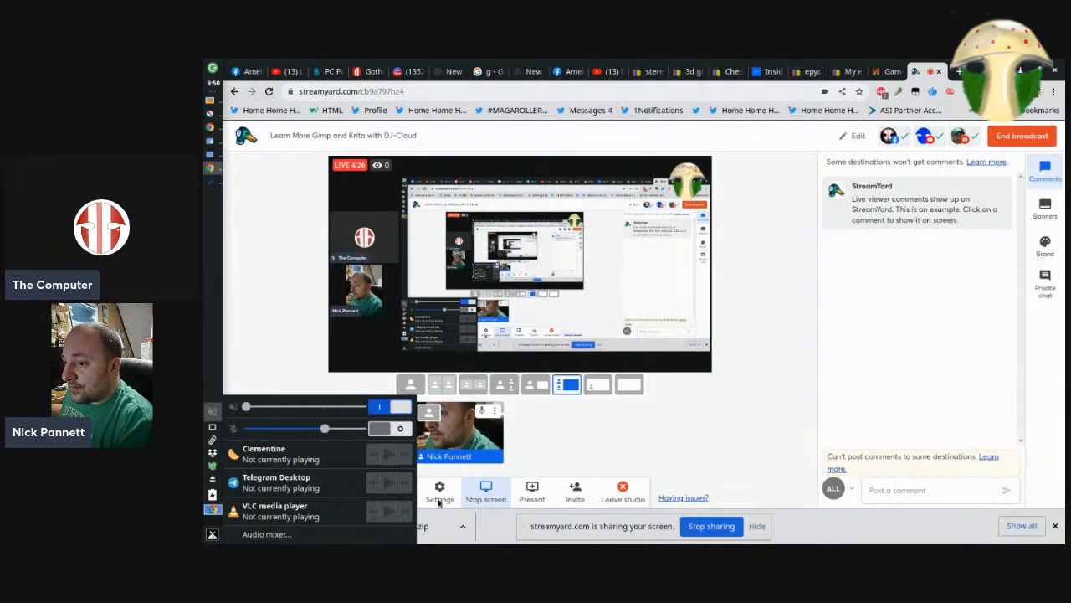
click(247, 343)
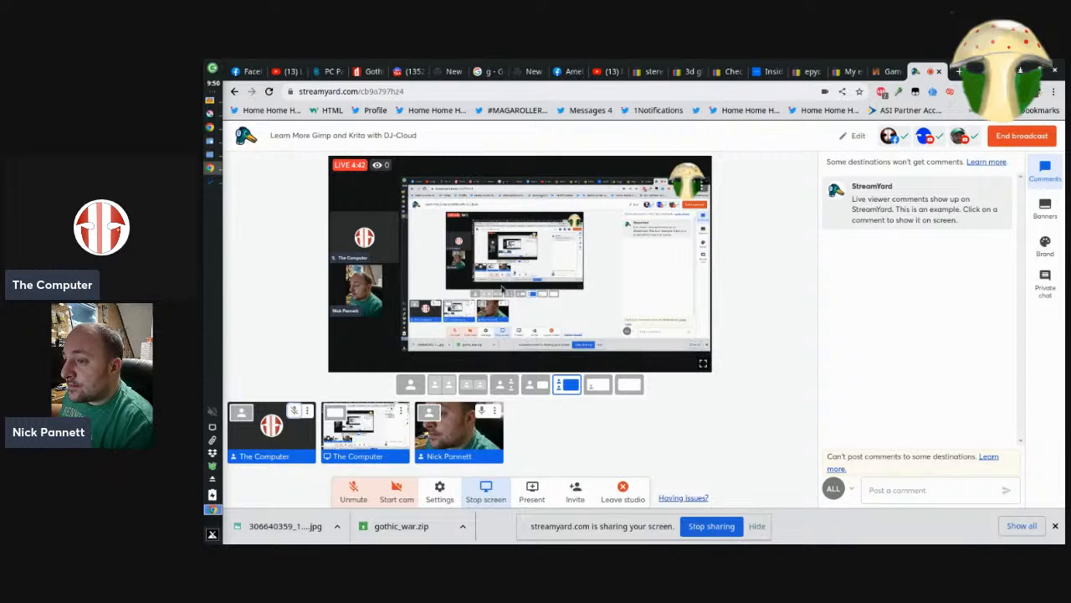
Switch to YouTube, open the live broadcast "Learn More Gimp and Krita with DJ-Cloud" from the account's own channel, and pause it
click(596, 74)
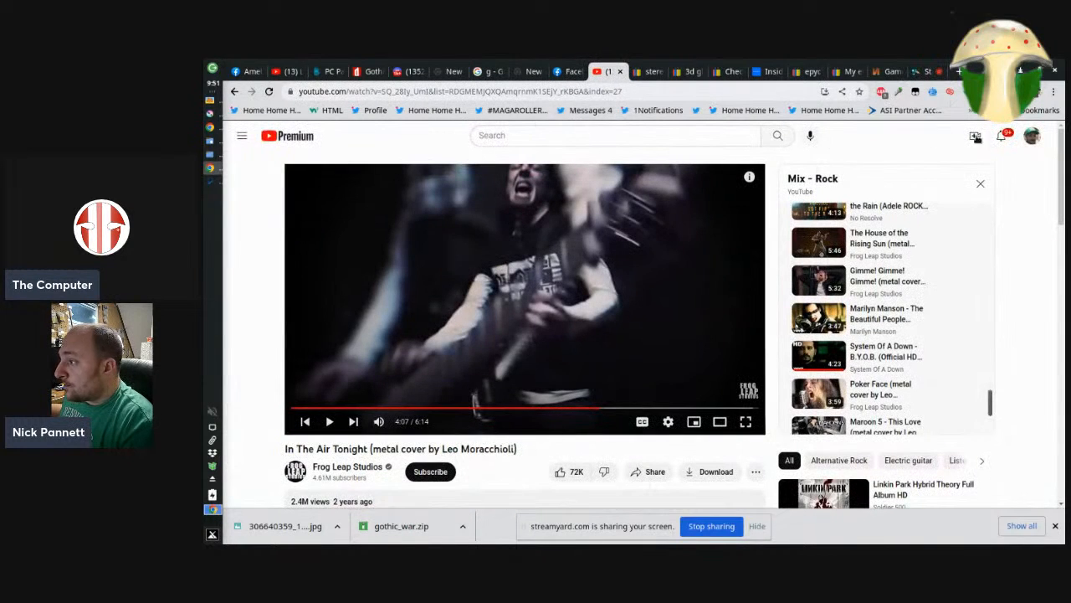
click(1032, 135)
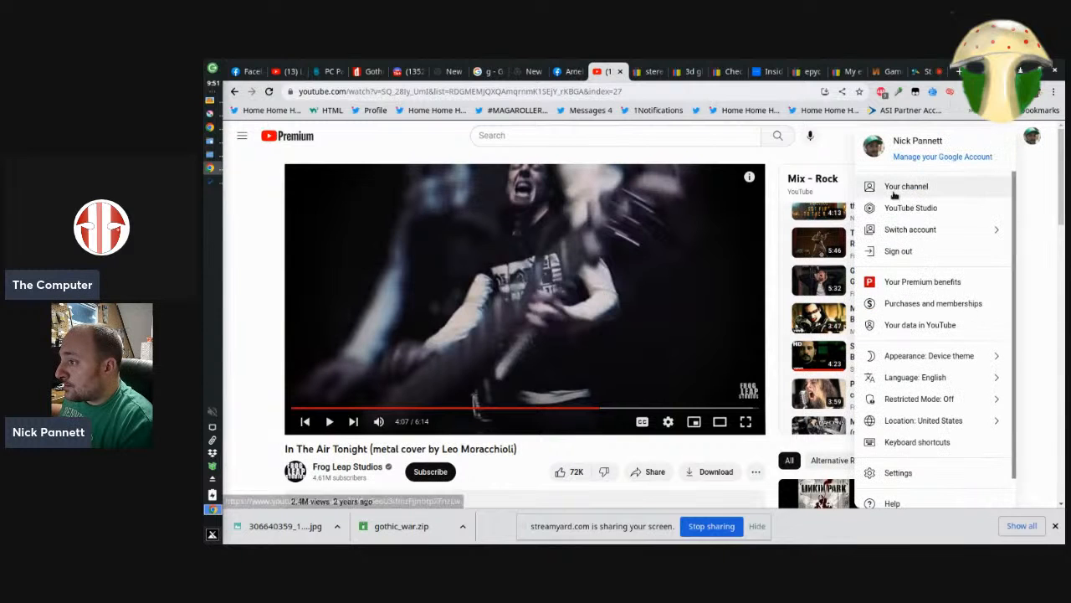
click(906, 186)
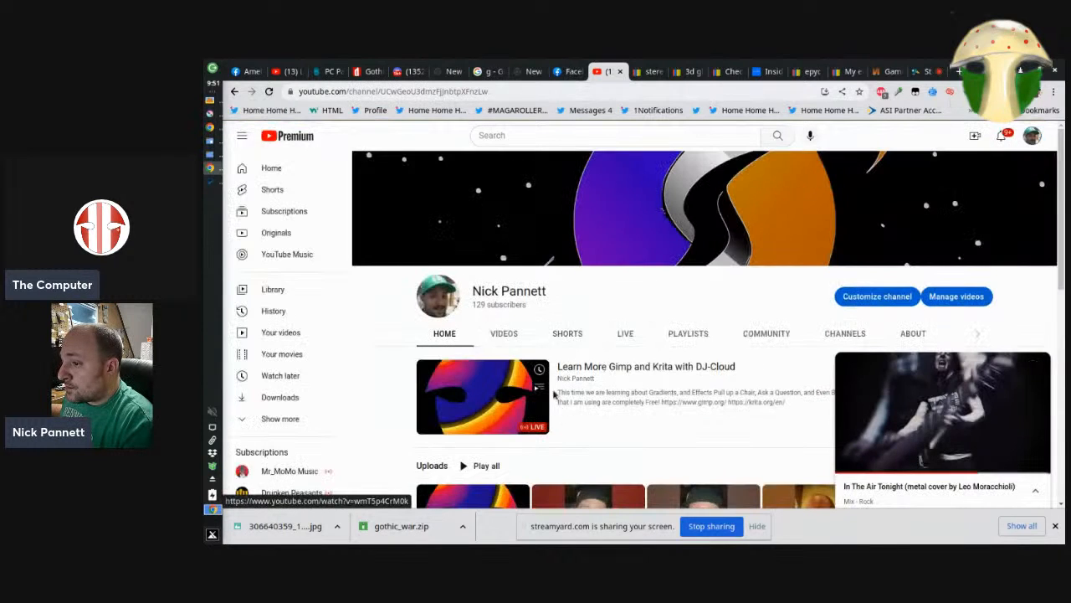
click(553, 394)
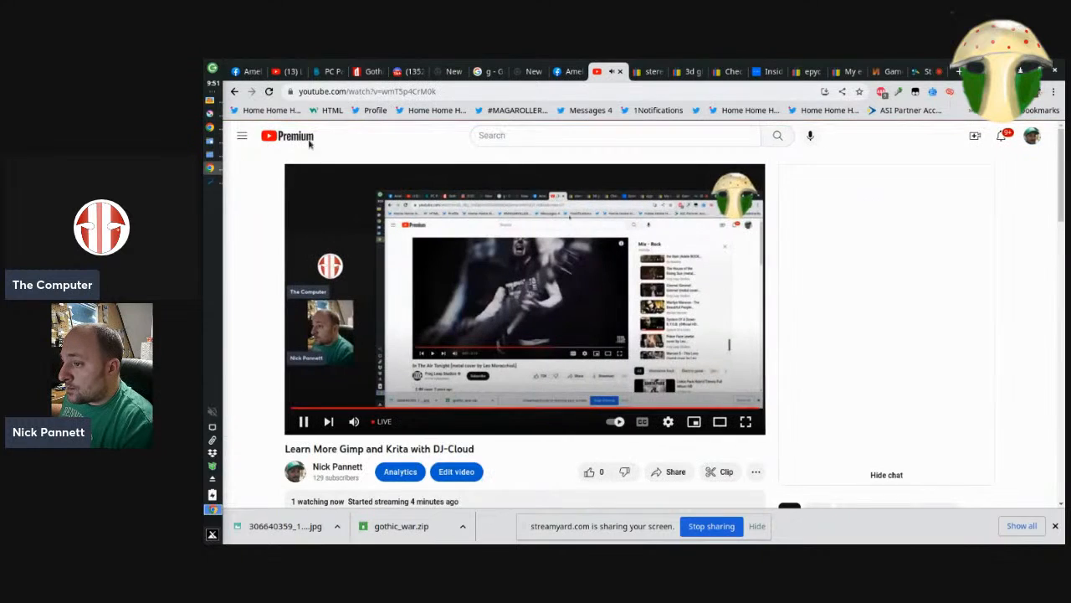
click(299, 421)
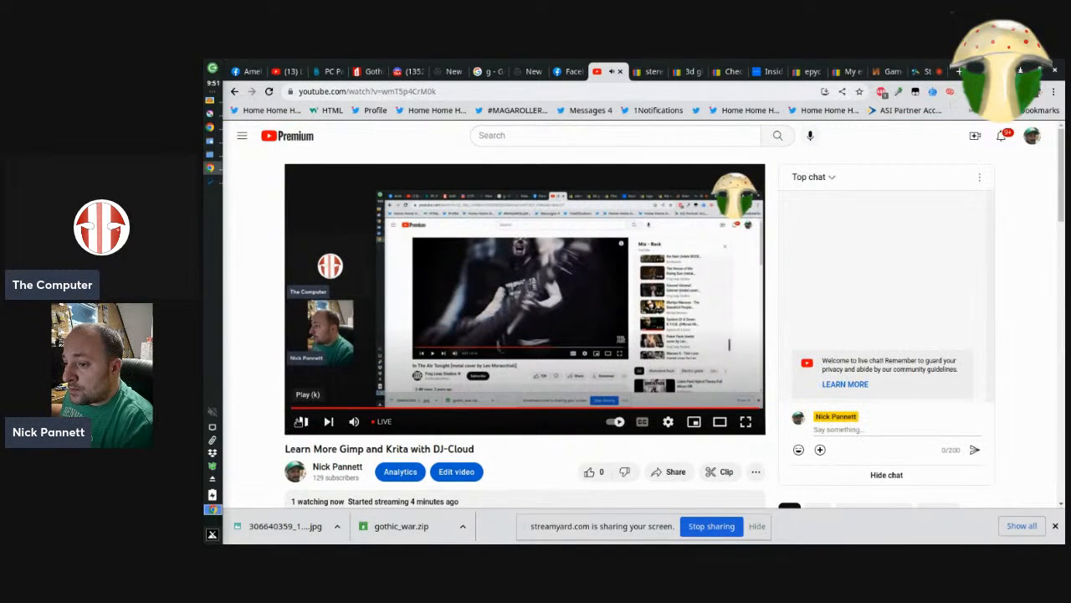
Copy the live broadcast's web address and post it in the forum-posts channel of the H2kclan.net server on Discord
click(436, 90)
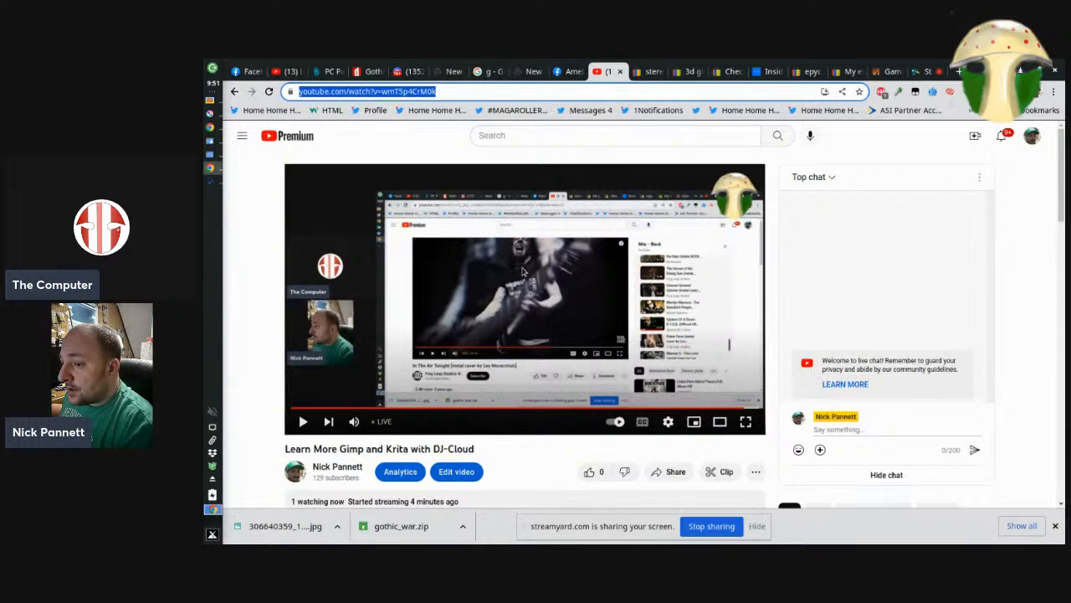
click(410, 71)
click(320, 286)
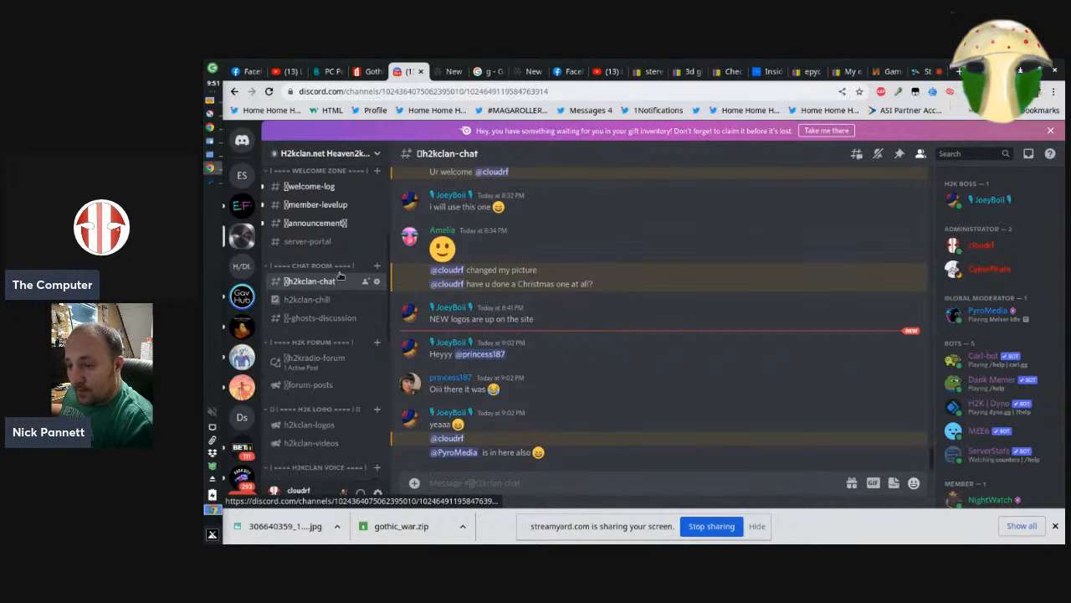
click(308, 385)
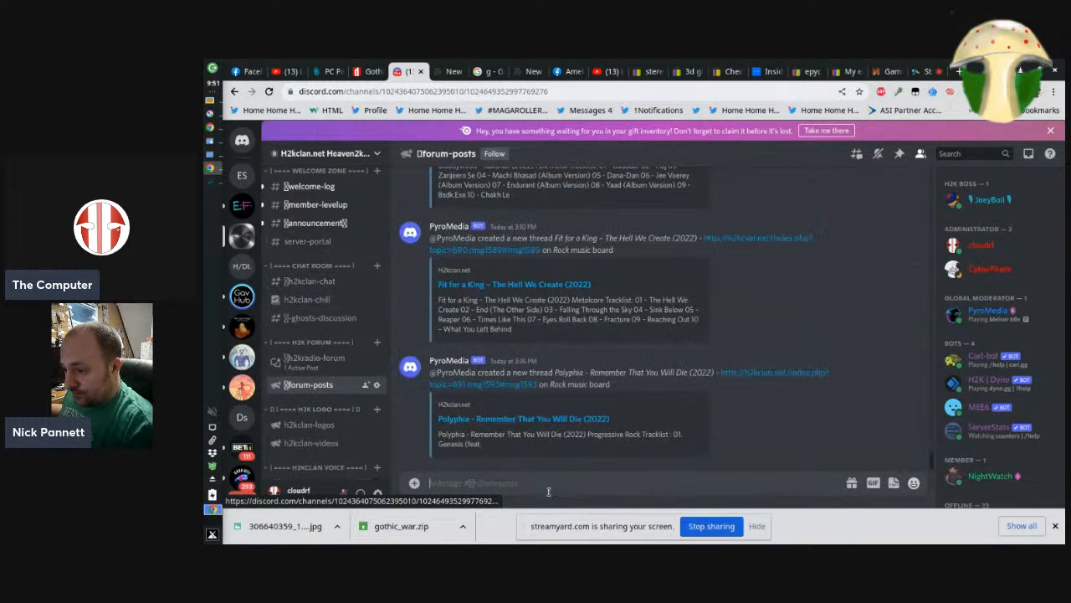
key(ctrl+v)
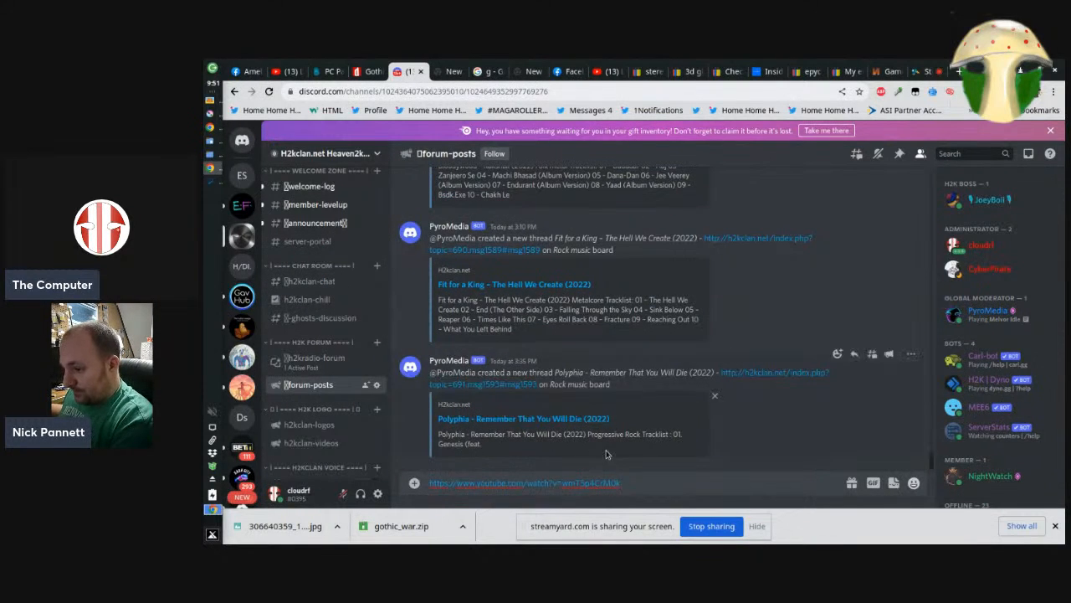
key(Return)
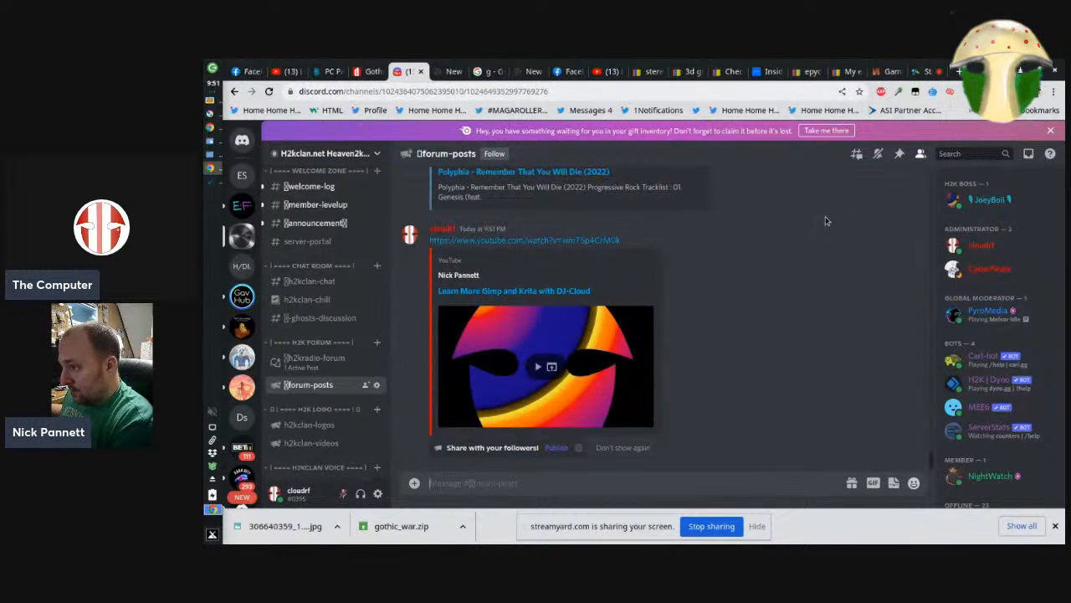
Publish the broadcast link post to all servers following the forum-posts channel, and open the h2kclan-chat channel
click(891, 224)
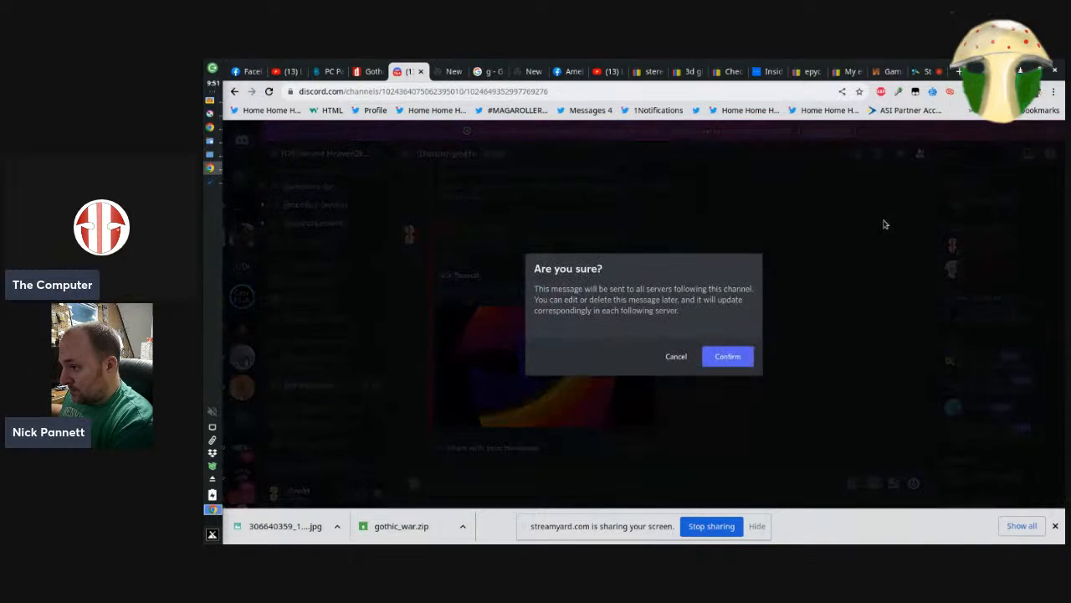
click(725, 357)
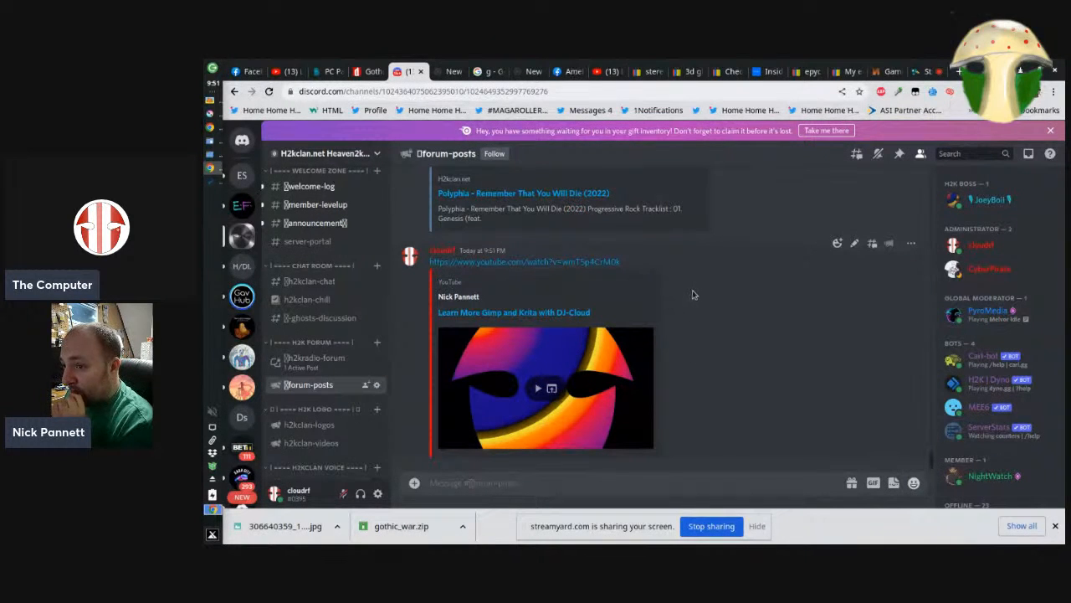
click(310, 282)
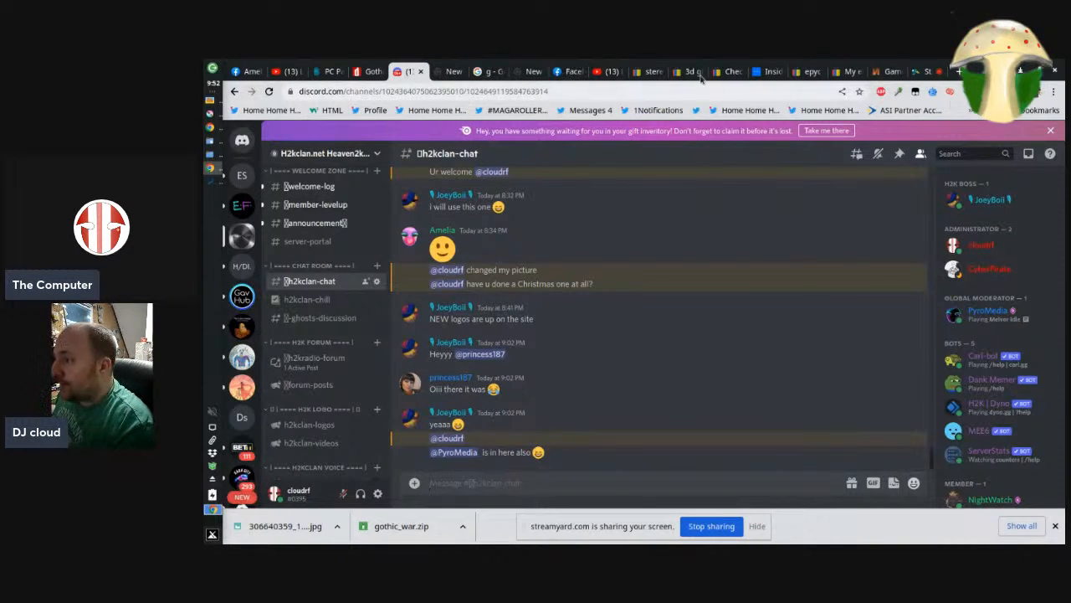
Switch to Facebook and send the messages "no" and "can't see the facebook ones" in the H2kclan.net group chat
click(923, 71)
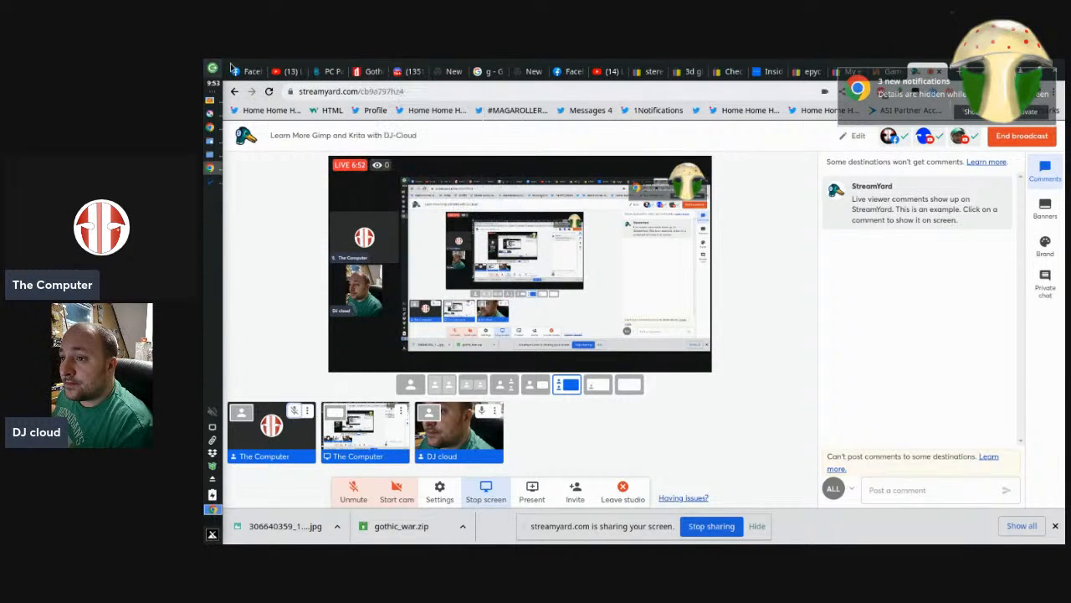
click(244, 71)
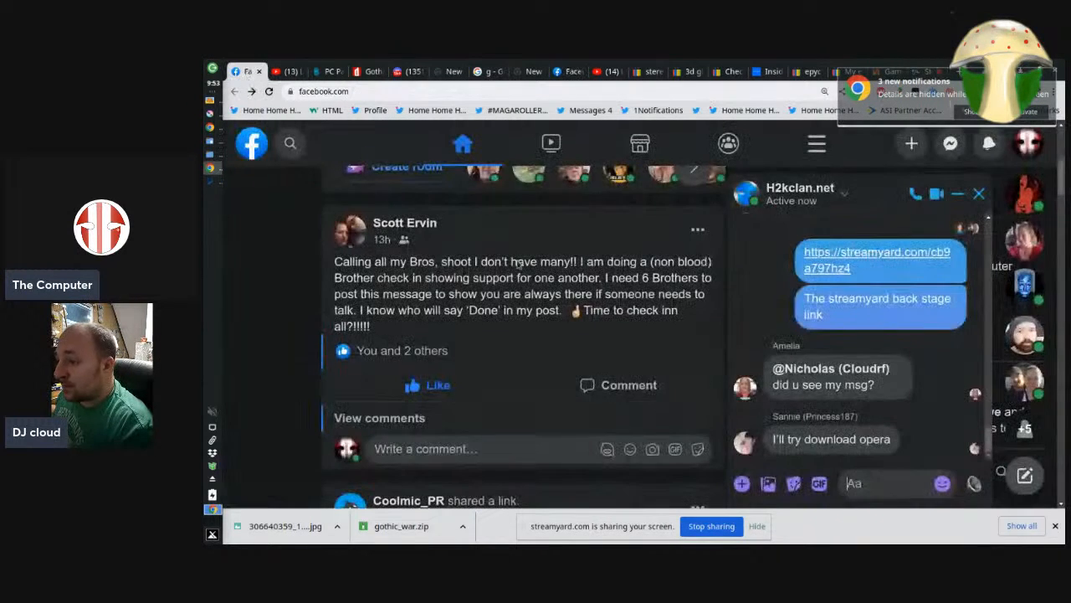
click(853, 476)
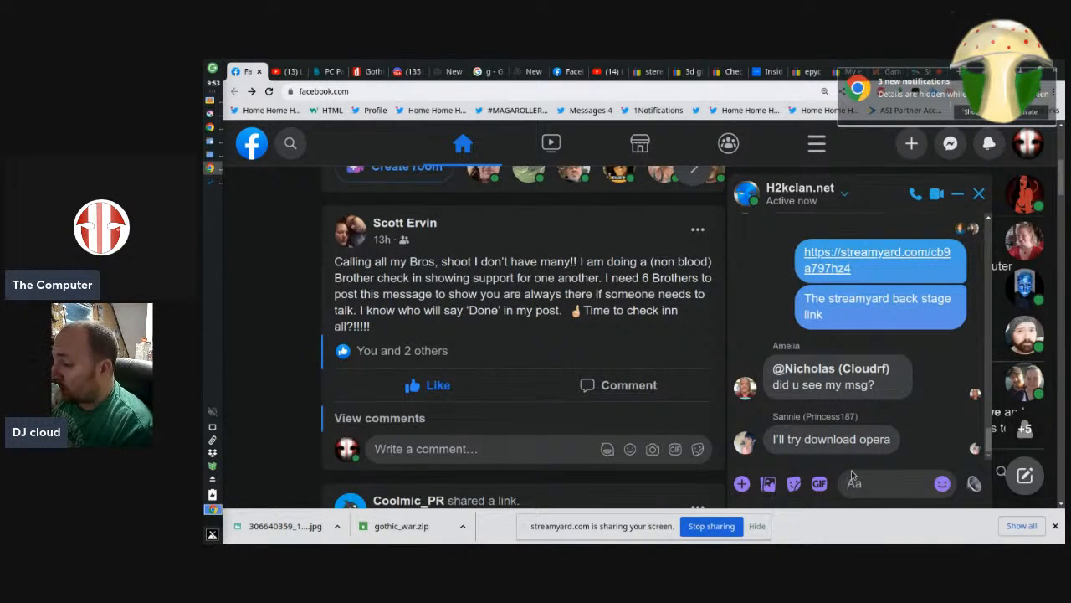
text(no)
key(Return)
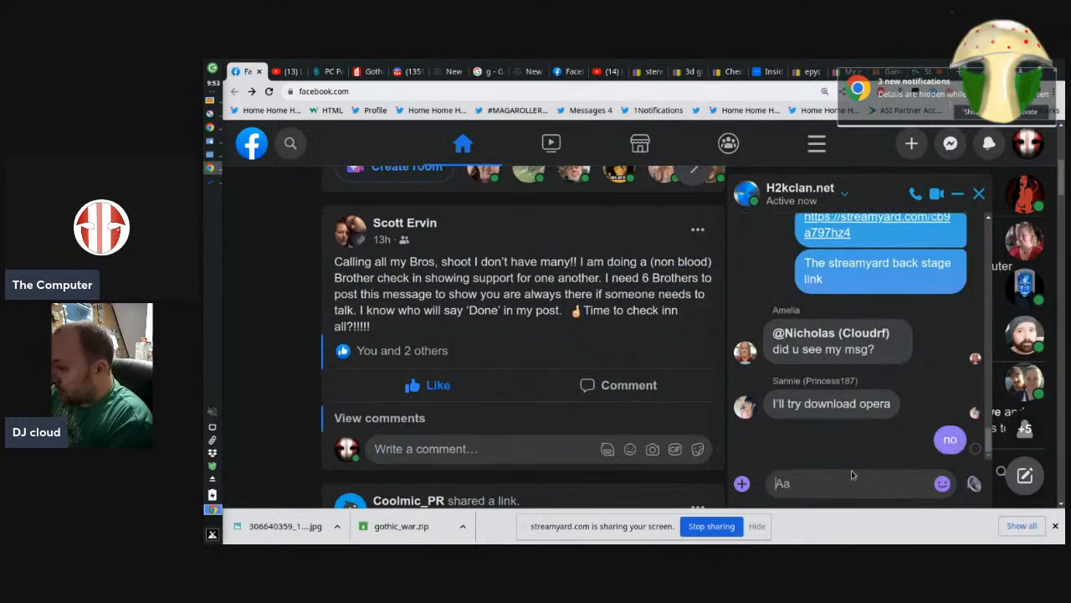
text(can't)
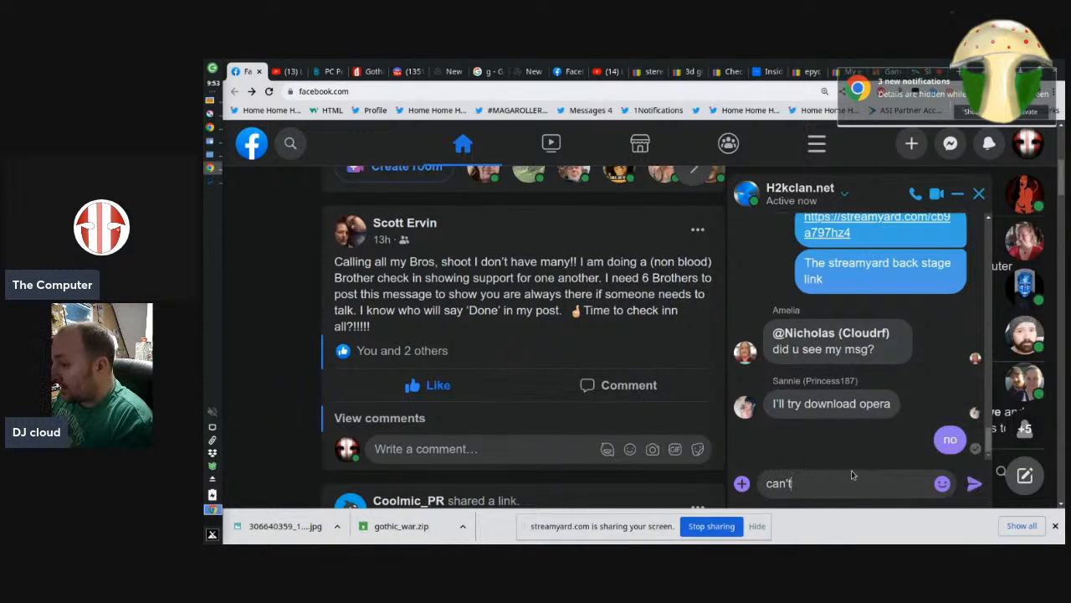
text( see the fac)
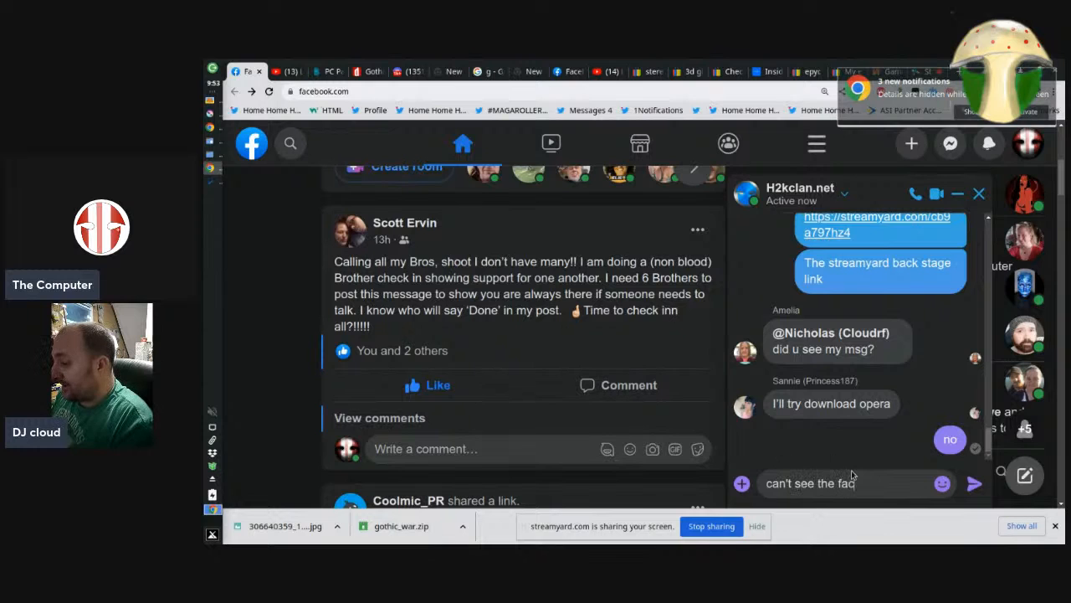
text(ebook one)
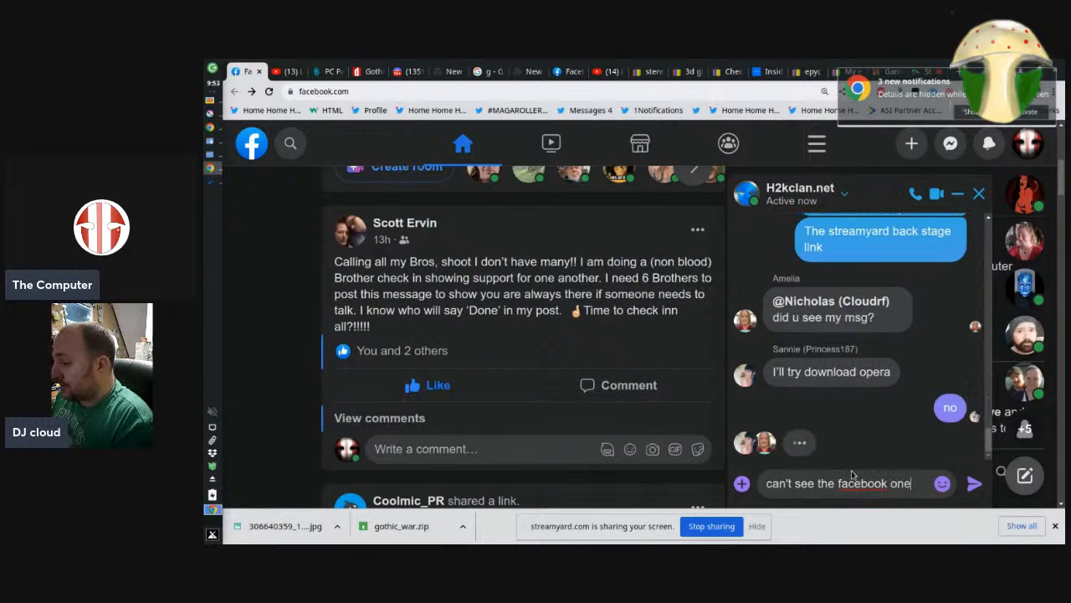
key(Return)
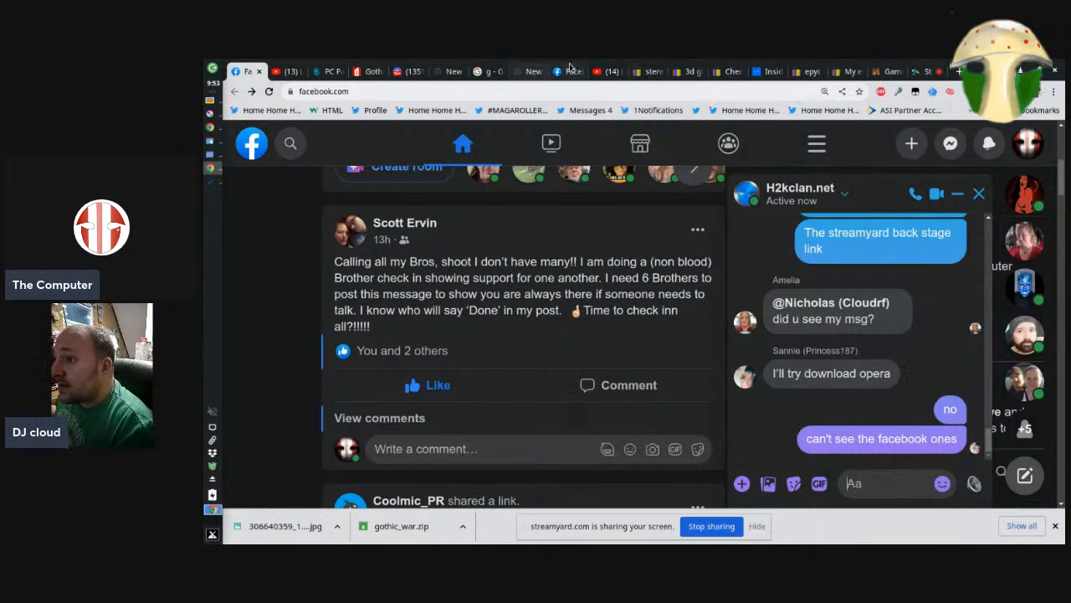
Send "gotta come to the youtube" to the H2kclan.net group chat, followed by the live broadcast's YouTube link
text(go)
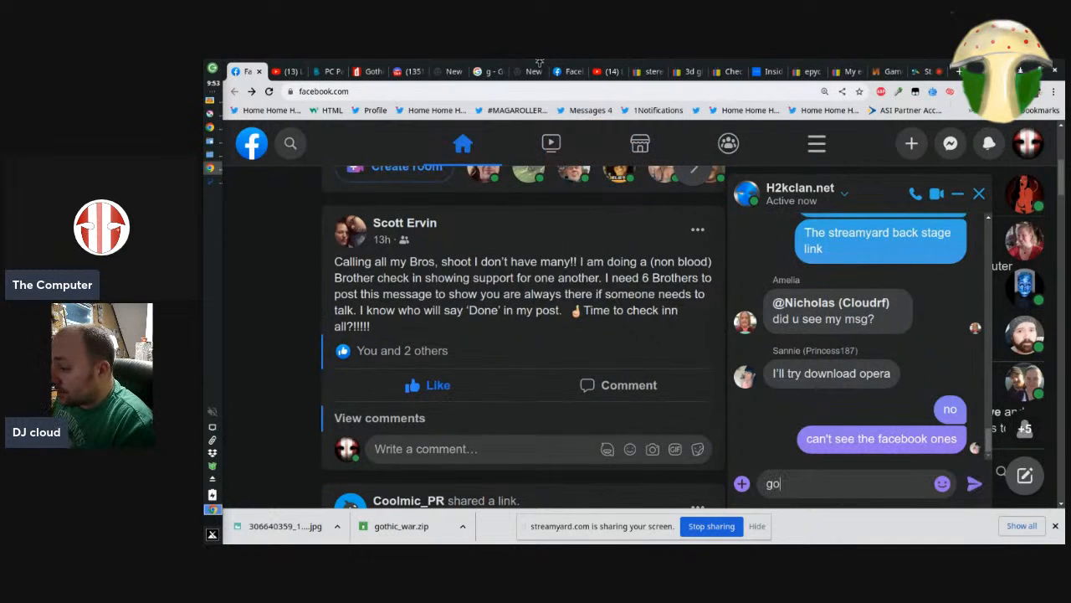
text(tta come to the y)
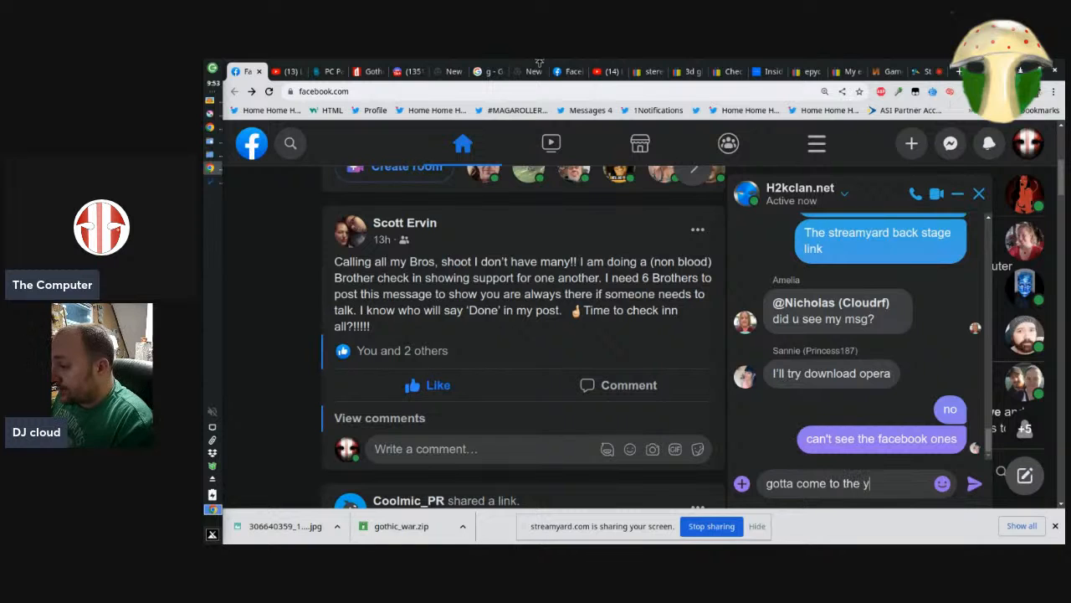
text(outube)
key(Return)
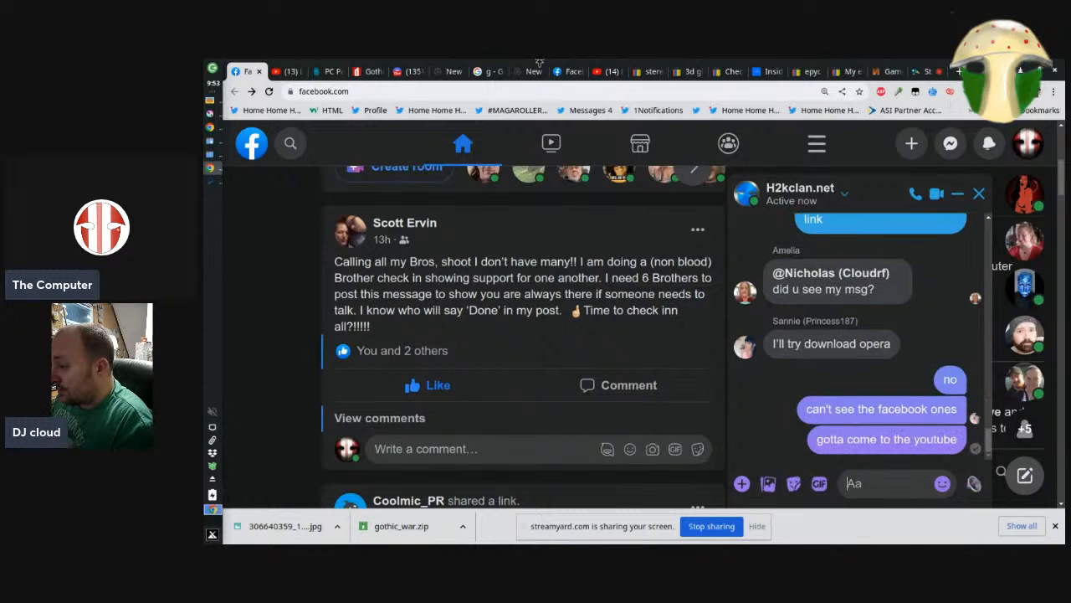
text(https://www.youtube.com/watch?v=wmT5p4CrM0k)
key(Return)
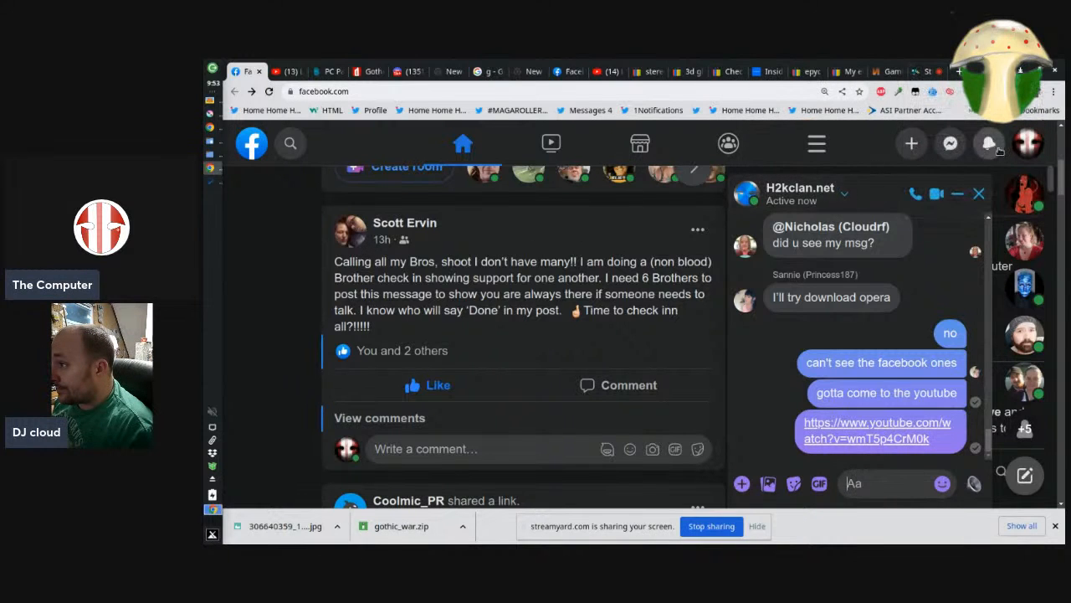
Check the recent Messenger chats and the h2kclan-chat channel on Discord for messages, and return to the StreamYard studio
click(950, 145)
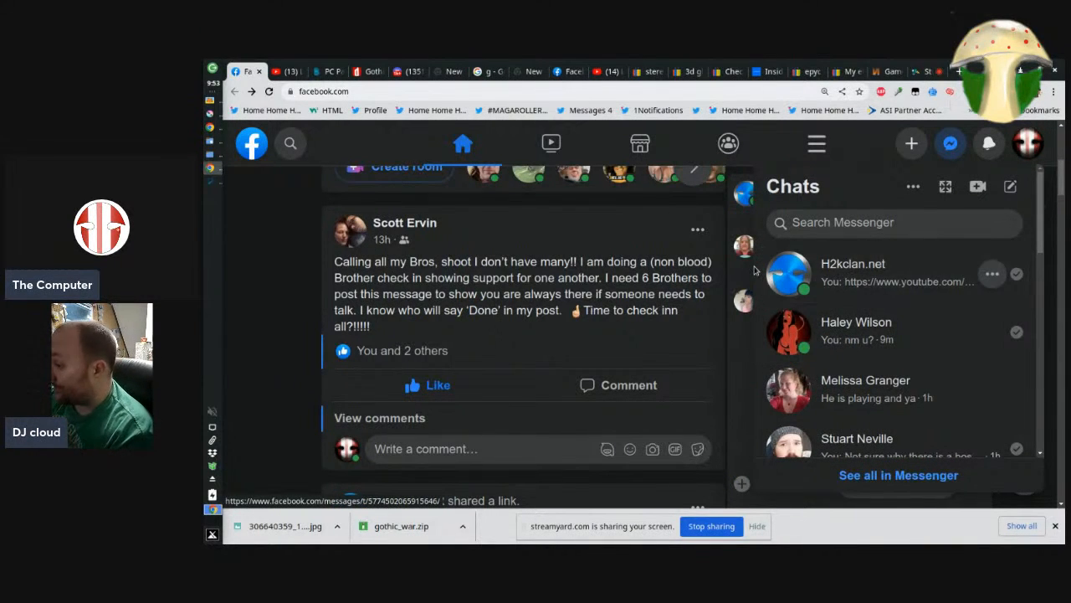
click(745, 390)
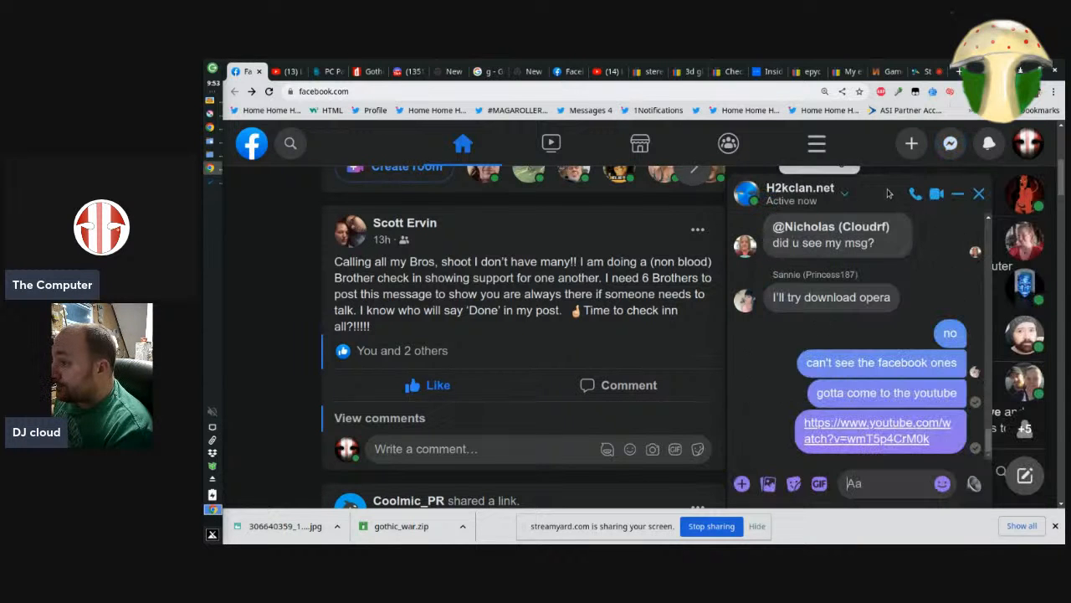
click(407, 72)
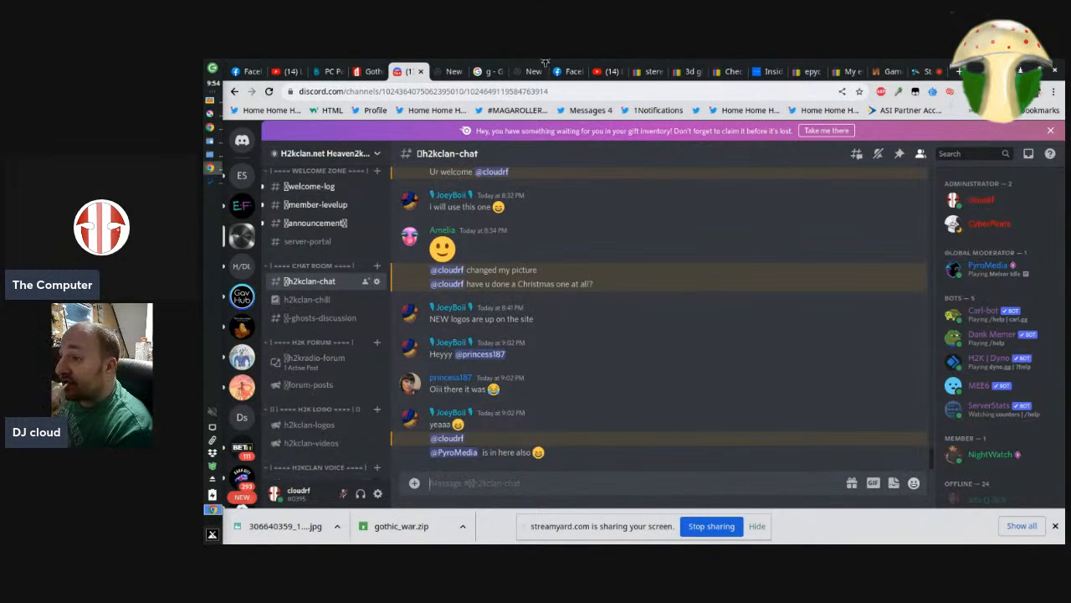
click(924, 72)
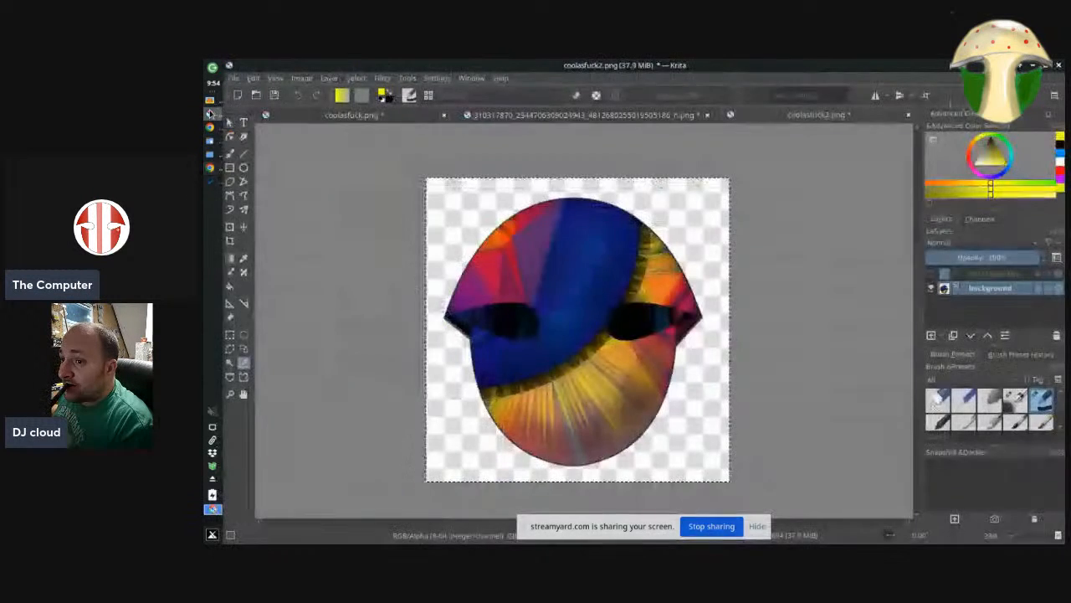
click(211, 125)
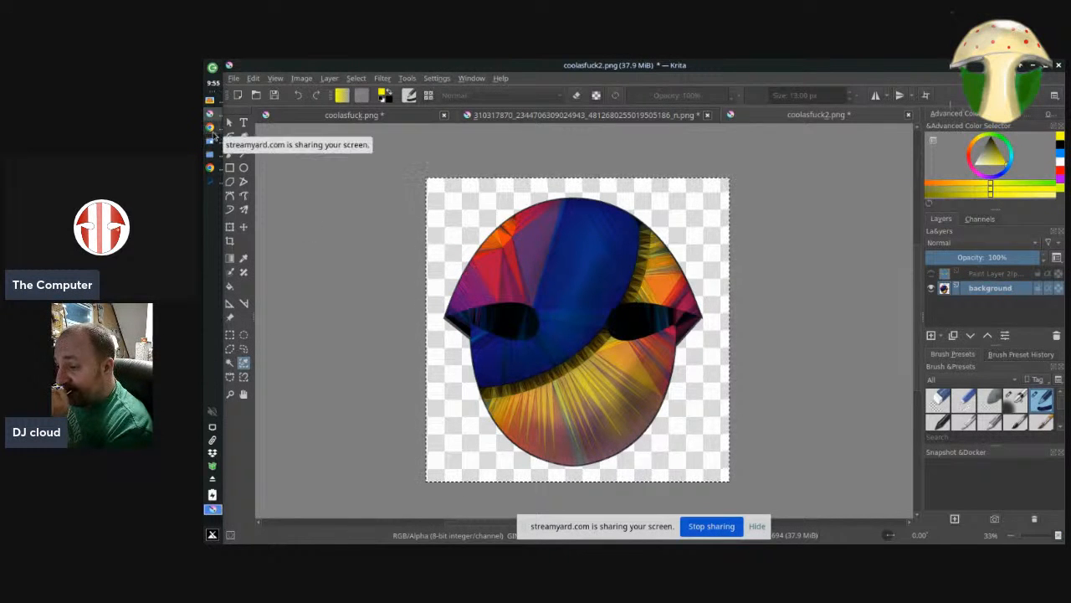
click(213, 133)
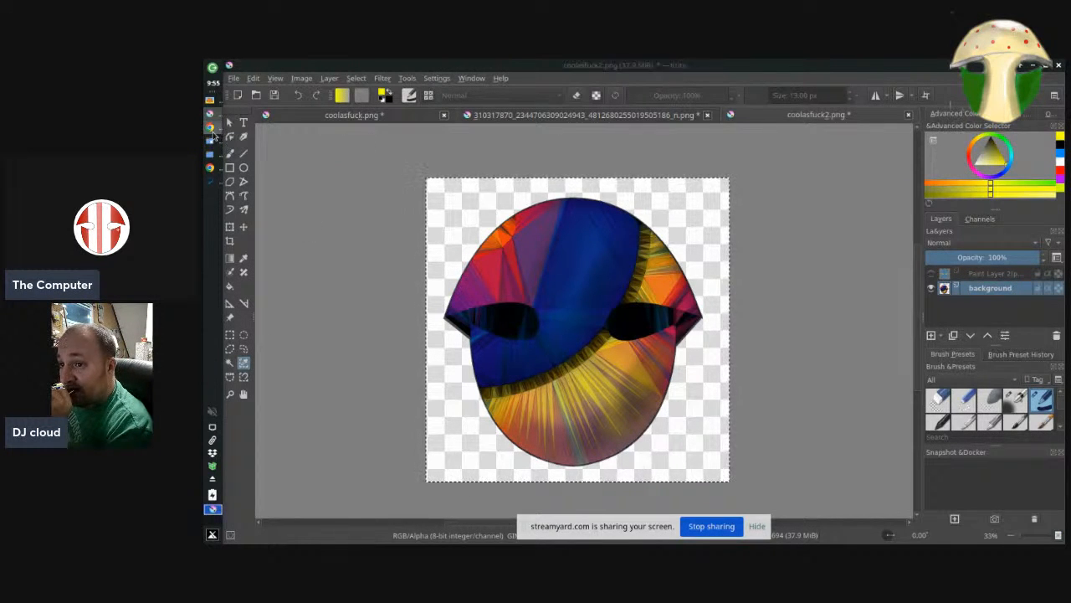
click(213, 136)
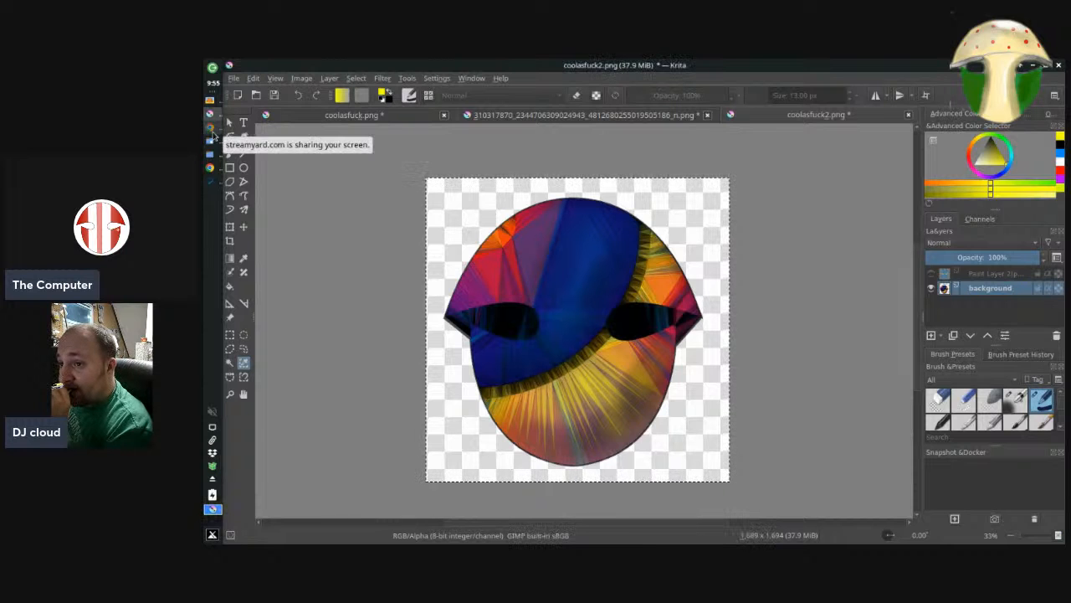
click(211, 114)
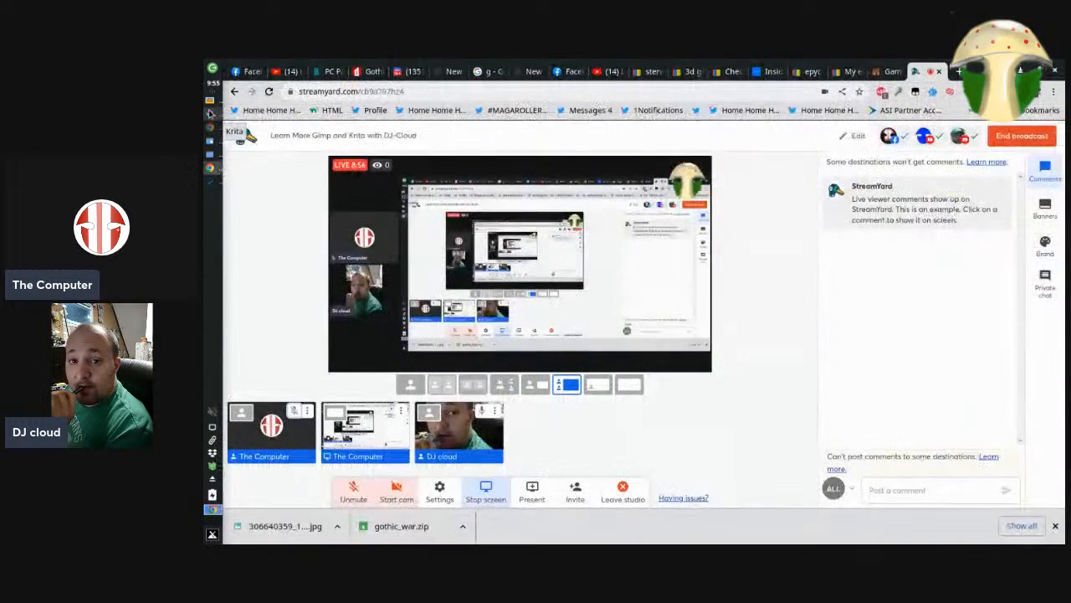
click(210, 114)
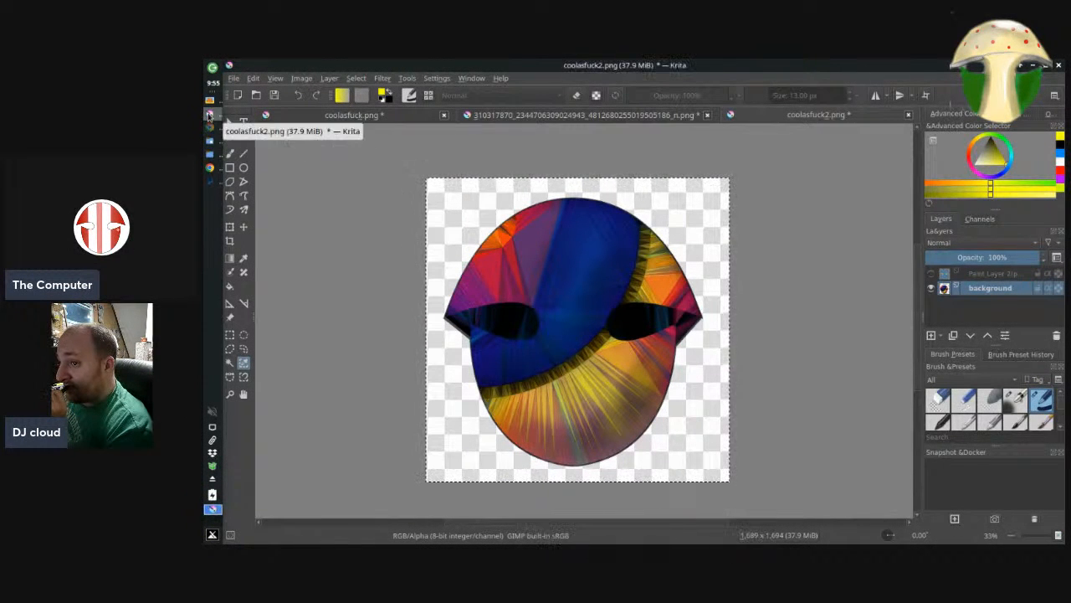
click(210, 115)
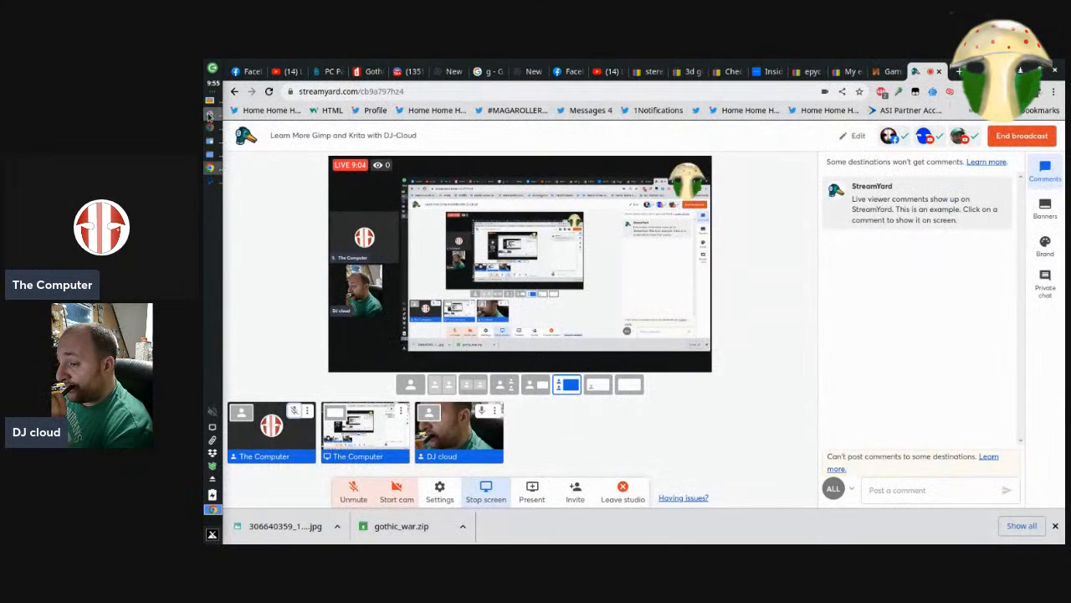
click(210, 115)
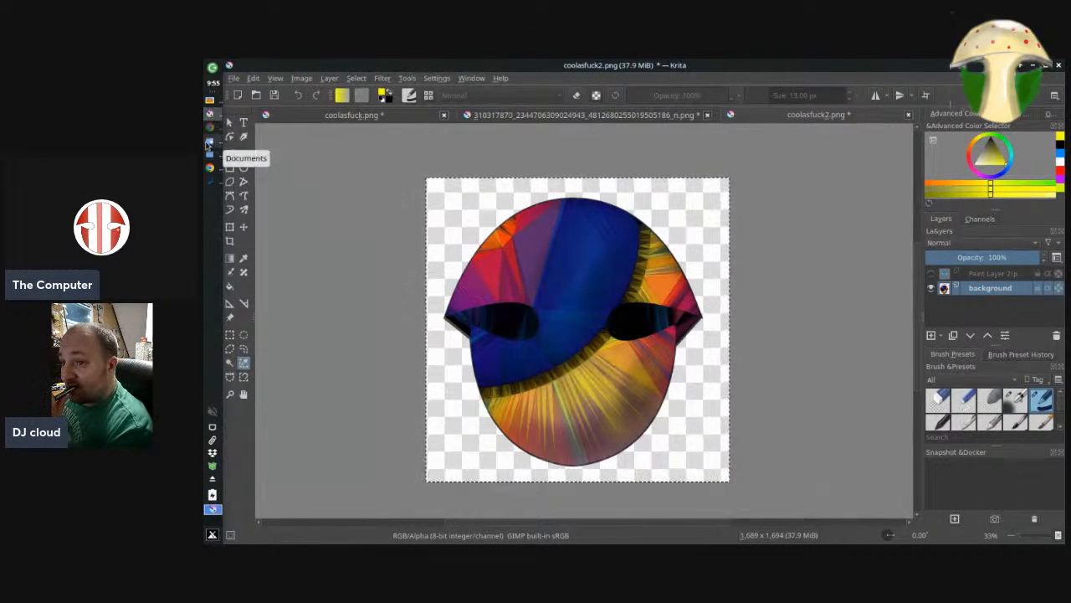
Switch to the file manager and open the png folder inside Downloads
click(209, 141)
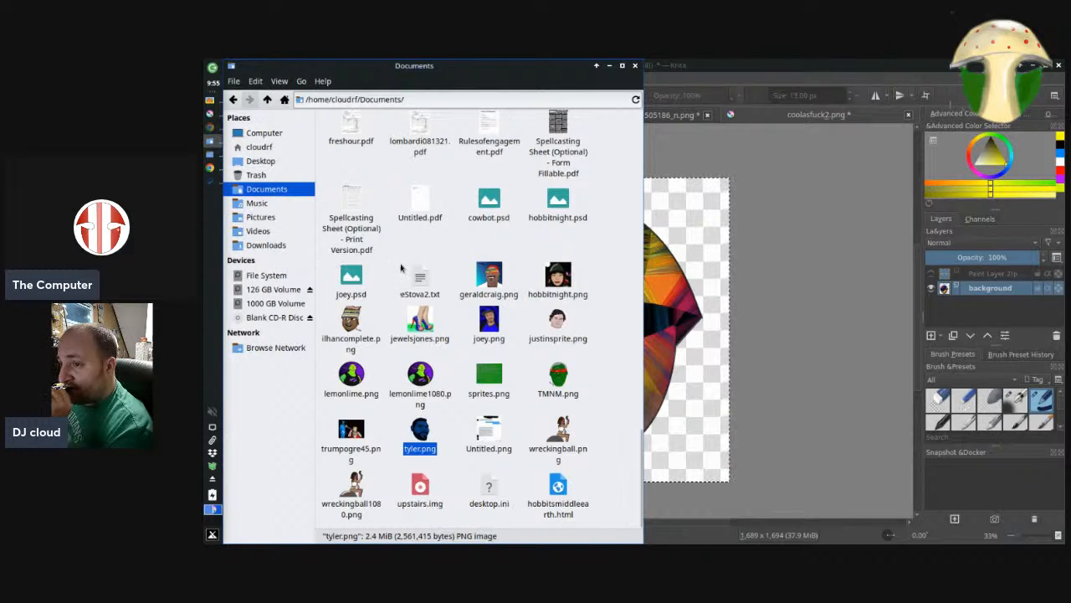
click(248, 221)
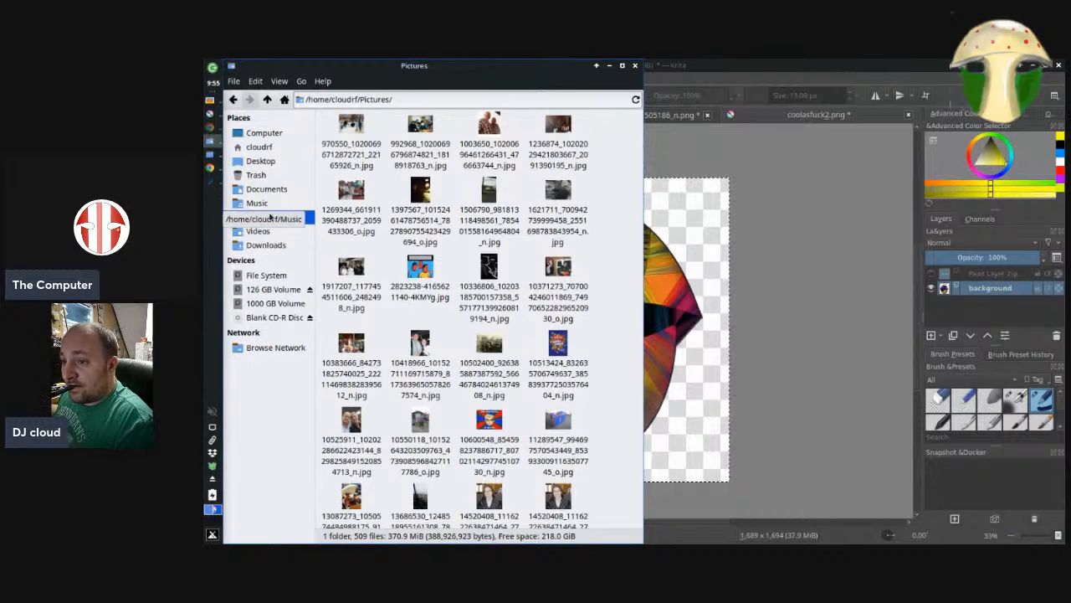
click(273, 245)
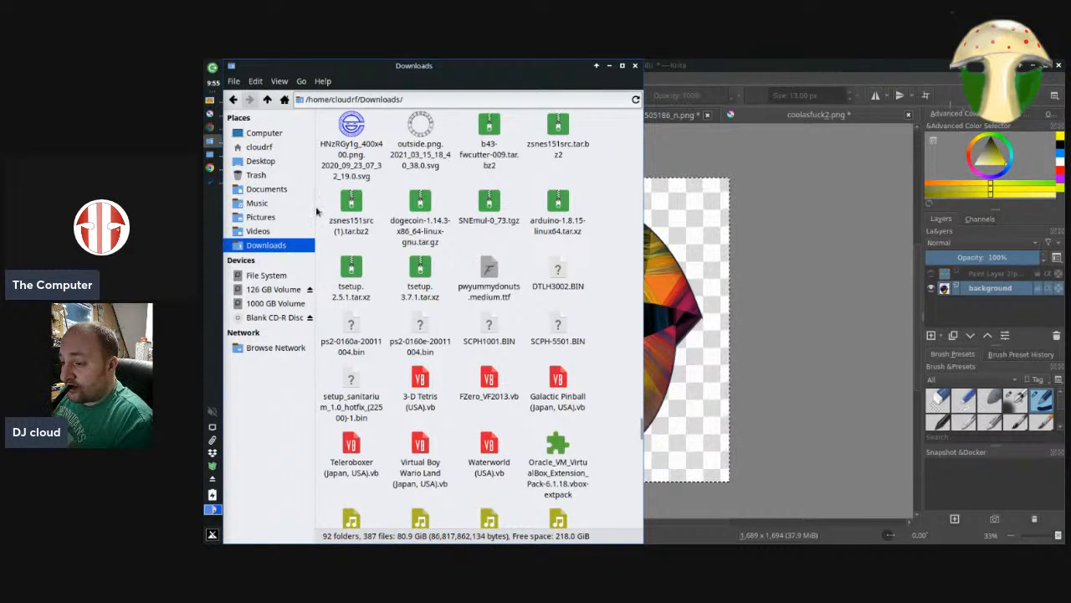
text(png)
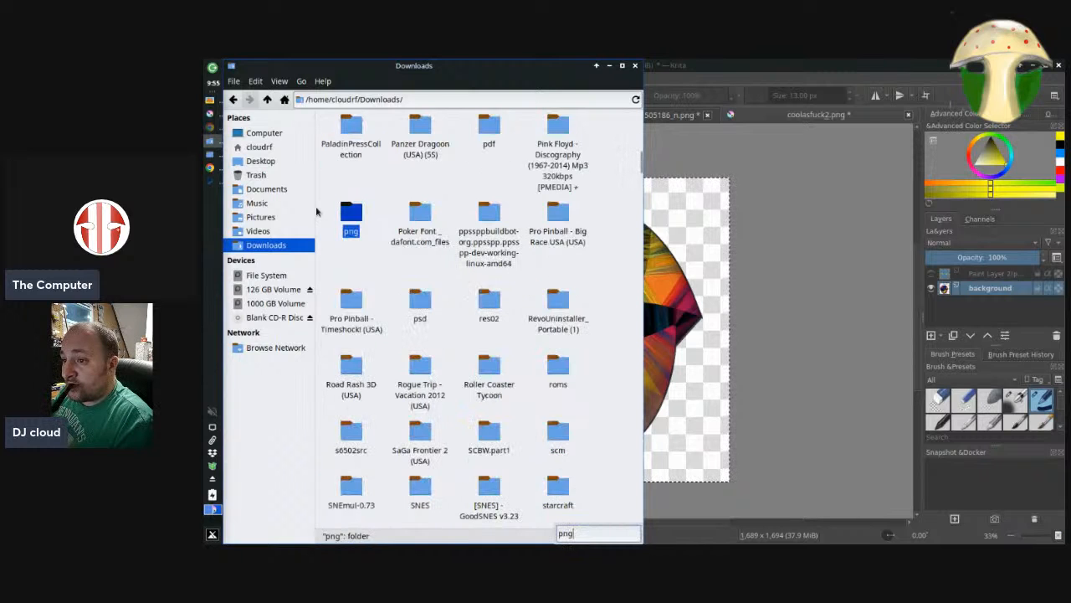
key(Return)
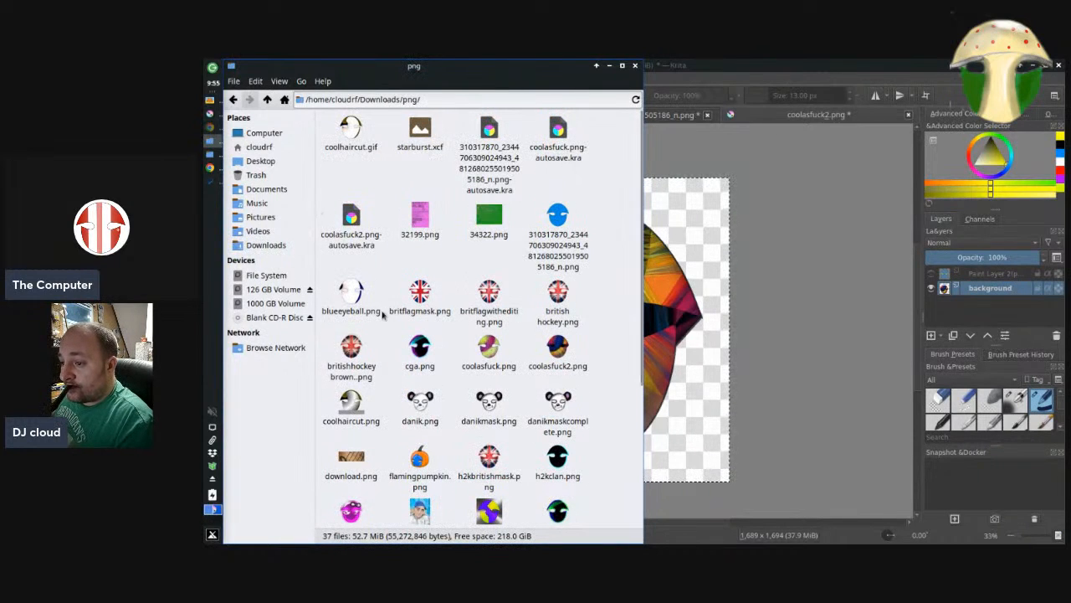
Open coolhaircut.png from the png folder in Krita
click(352, 401)
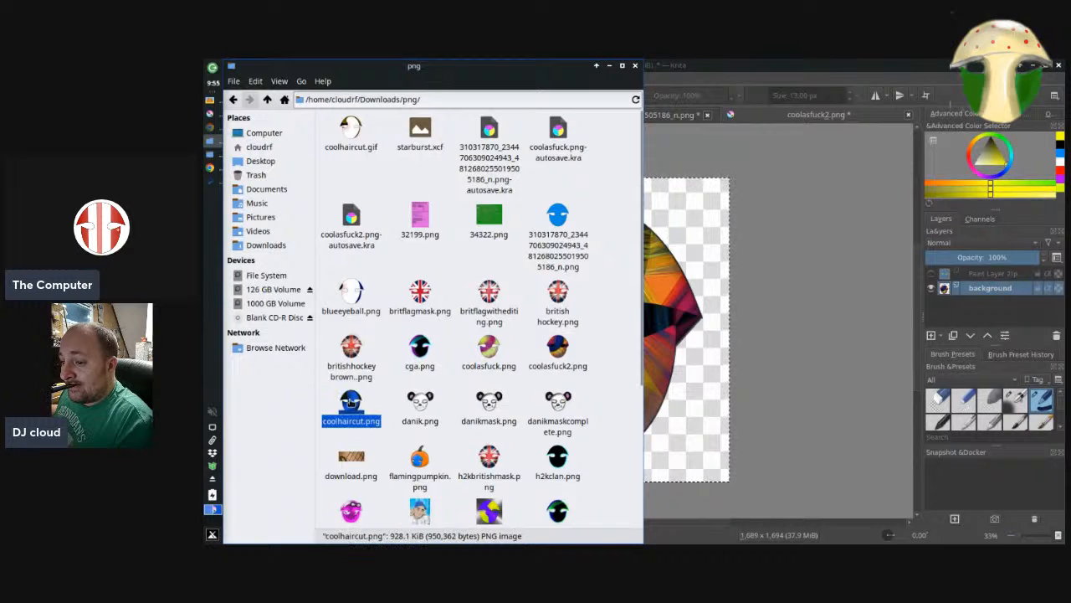
right_click(351, 401)
mouse_move(437, 193)
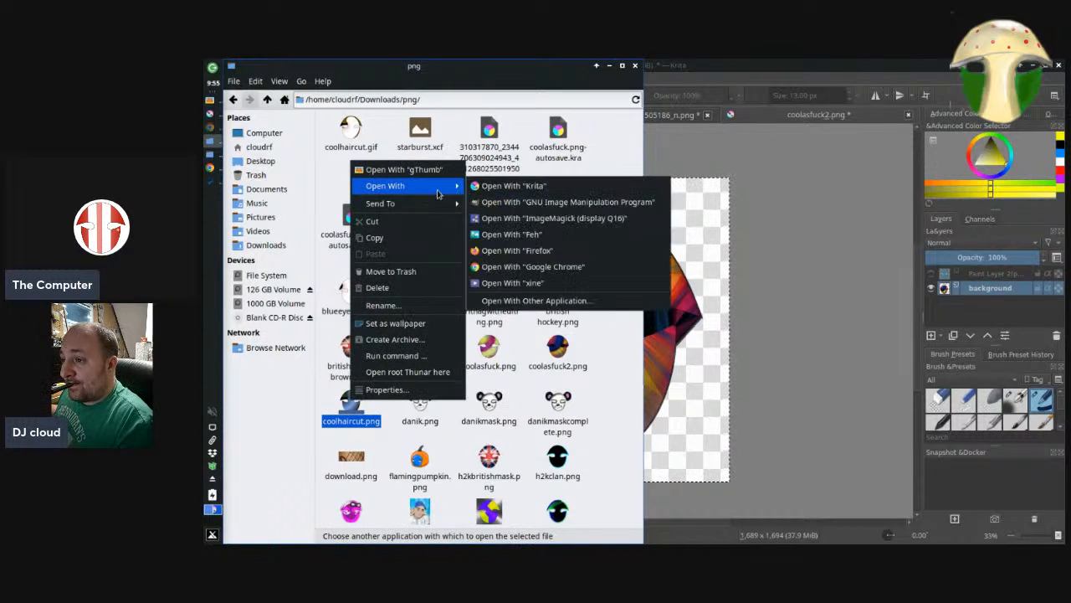
click(529, 186)
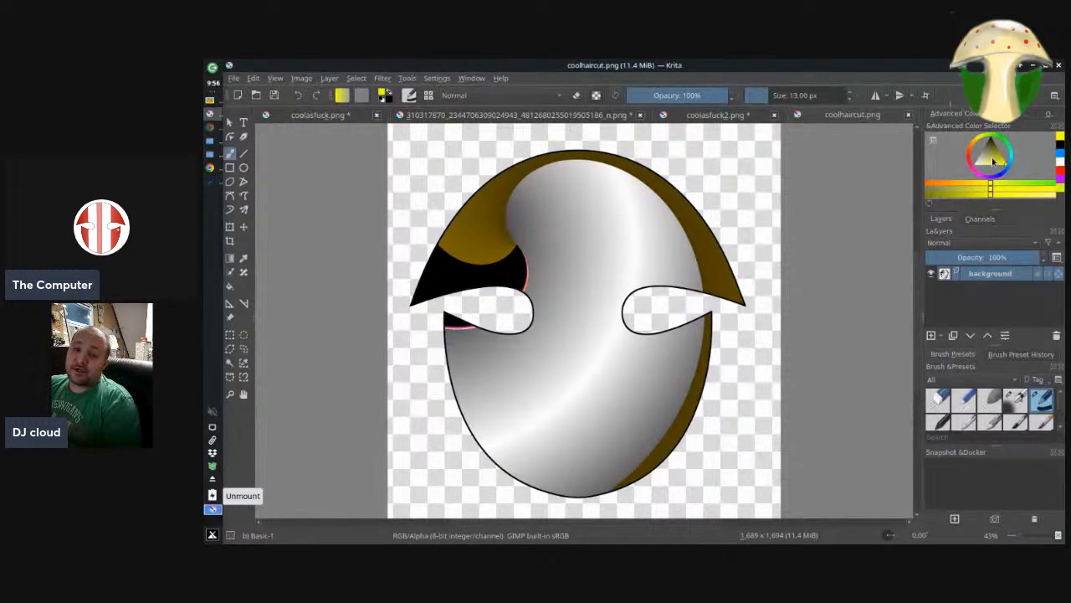
drag(992, 160, 1011, 167)
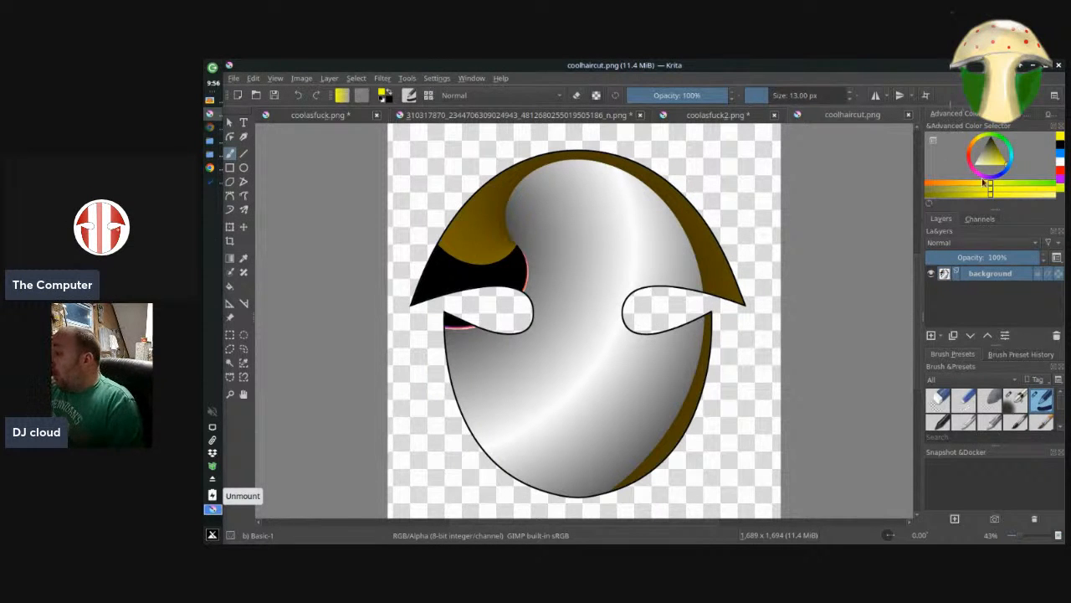
Paint a soft yellow glow around the mask's upper-left and top edge with the Airbrush Soft brush
click(1014, 400)
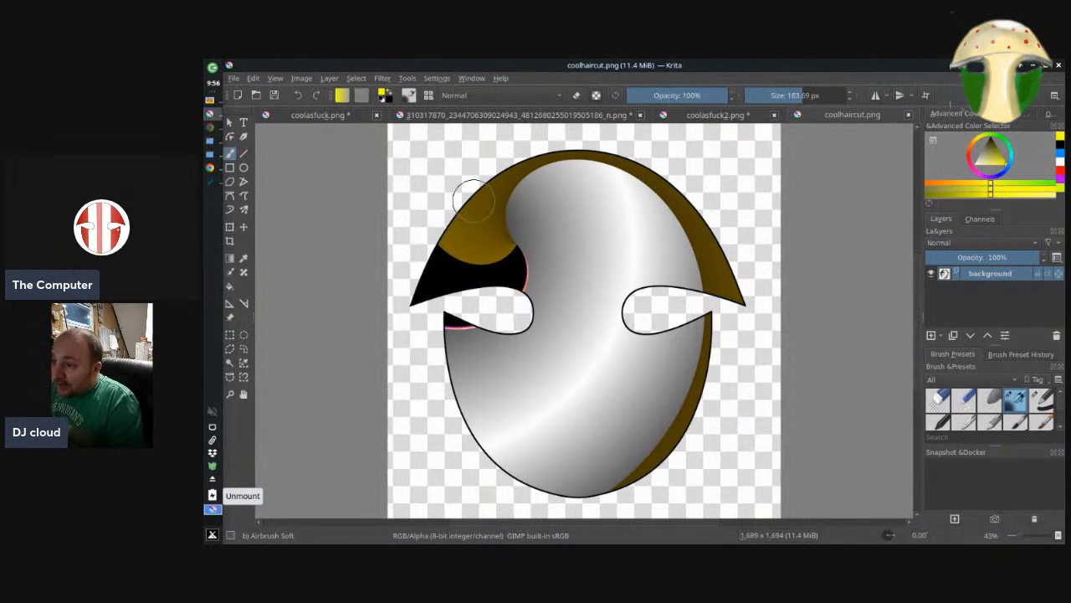
mouse_move(474, 200)
mouse_down()
mouse_move(545, 142)
mouse_move(469, 219)
mouse_move(484, 191)
mouse_move(500, 180)
mouse_move(487, 219)
mouse_move(505, 165)
mouse_move(459, 216)
mouse_move(462, 204)
mouse_move(526, 155)
mouse_move(478, 180)
mouse_move(559, 135)
mouse_move(541, 142)
mouse_move(575, 140)
mouse_move(537, 152)
mouse_move(579, 138)
mouse_move(532, 149)
mouse_move(642, 139)
mouse_move(547, 144)
mouse_move(668, 148)
mouse_up()
drag(585, 144, 682, 174)
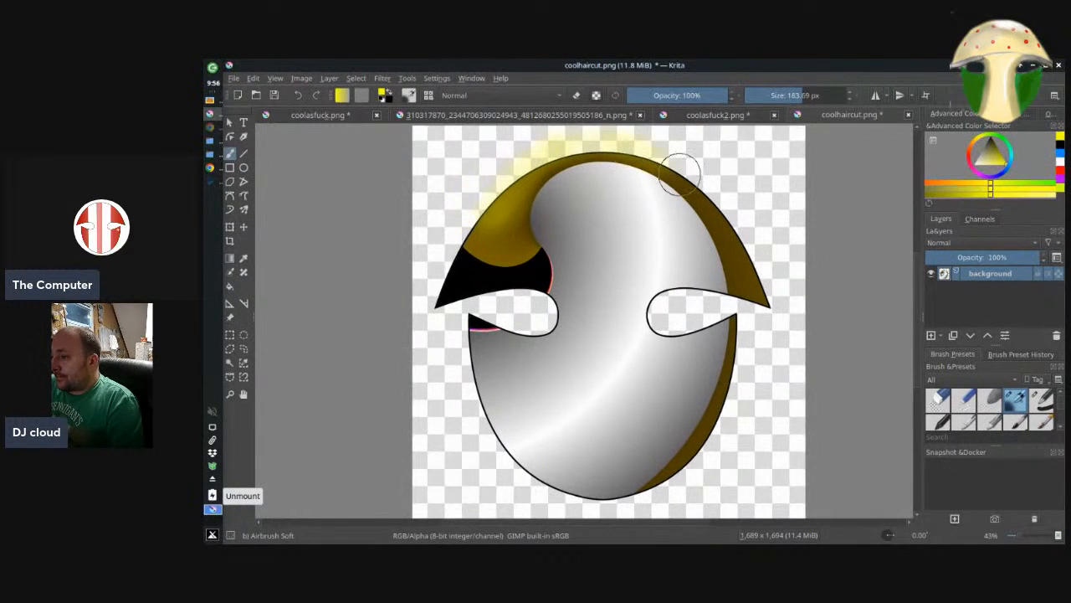
Airbrush more soft yellow along the mask's upper-right edge and lower-right rim, and try a stroke across the silver area
mouse_move(642, 132)
mouse_down()
mouse_move(615, 140)
mouse_move(674, 158)
mouse_move(609, 143)
mouse_move(709, 175)
mouse_move(648, 154)
mouse_move(708, 185)
mouse_move(659, 155)
mouse_move(727, 217)
mouse_move(666, 185)
mouse_move(725, 232)
mouse_move(741, 294)
mouse_move(743, 241)
mouse_move(777, 307)
mouse_move(756, 247)
mouse_move(728, 213)
mouse_move(761, 283)
mouse_move(721, 210)
mouse_move(749, 301)
mouse_move(746, 249)
mouse_move(753, 310)
mouse_move(743, 248)
mouse_move(759, 264)
mouse_move(775, 326)
mouse_move(770, 256)
mouse_move(738, 228)
mouse_move(752, 260)
mouse_move(676, 150)
mouse_move(621, 115)
mouse_move(612, 142)
mouse_move(682, 194)
mouse_move(674, 203)
mouse_move(668, 175)
mouse_move(710, 247)
mouse_up()
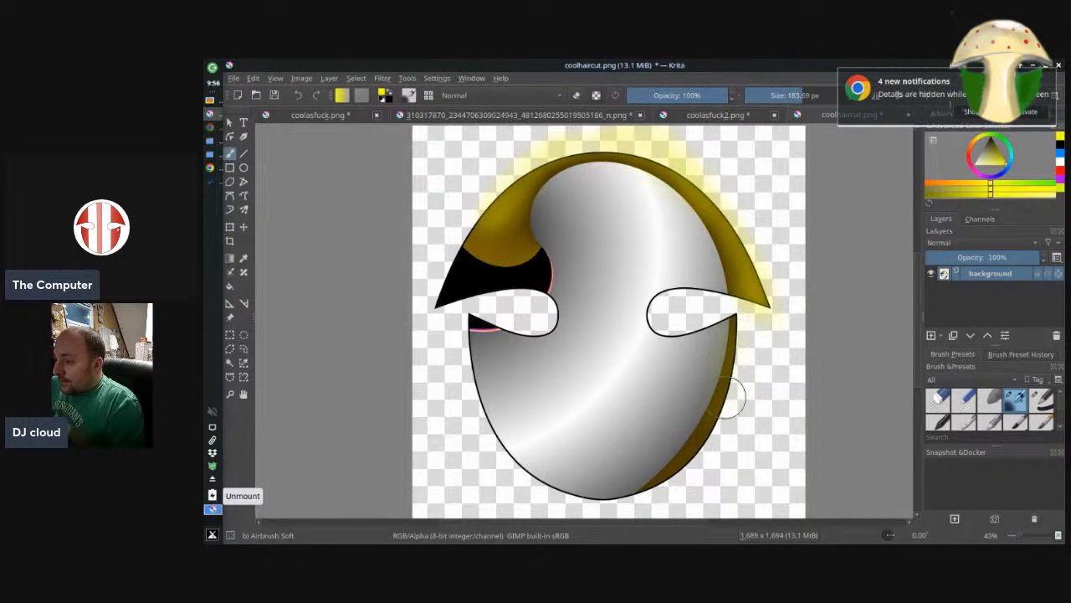
drag(748, 350, 705, 428)
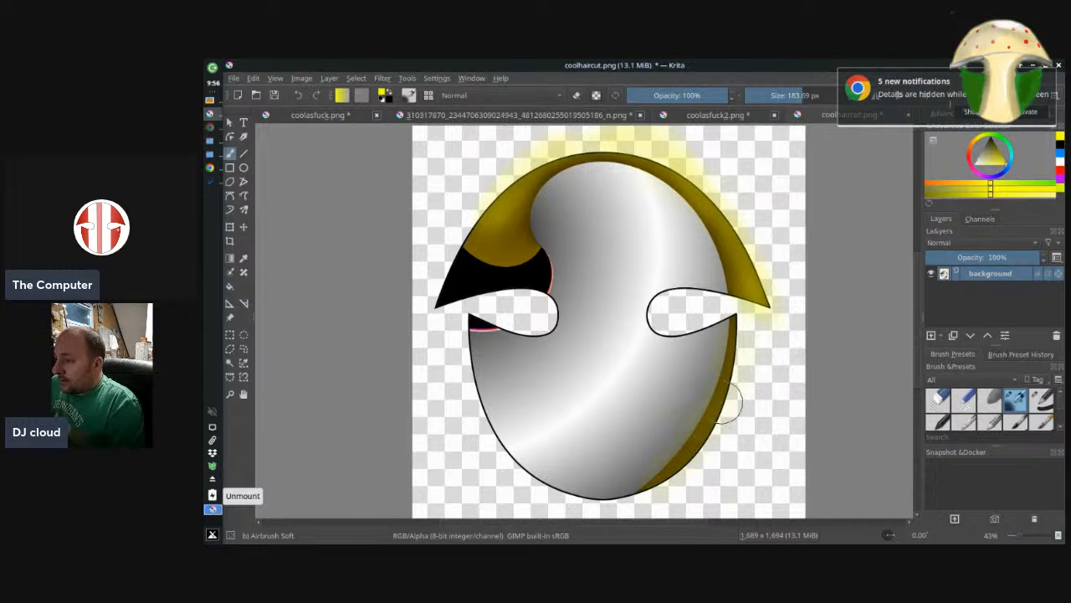
mouse_move(718, 416)
mouse_down()
mouse_move(742, 328)
mouse_move(726, 416)
mouse_move(744, 344)
mouse_move(737, 316)
mouse_up()
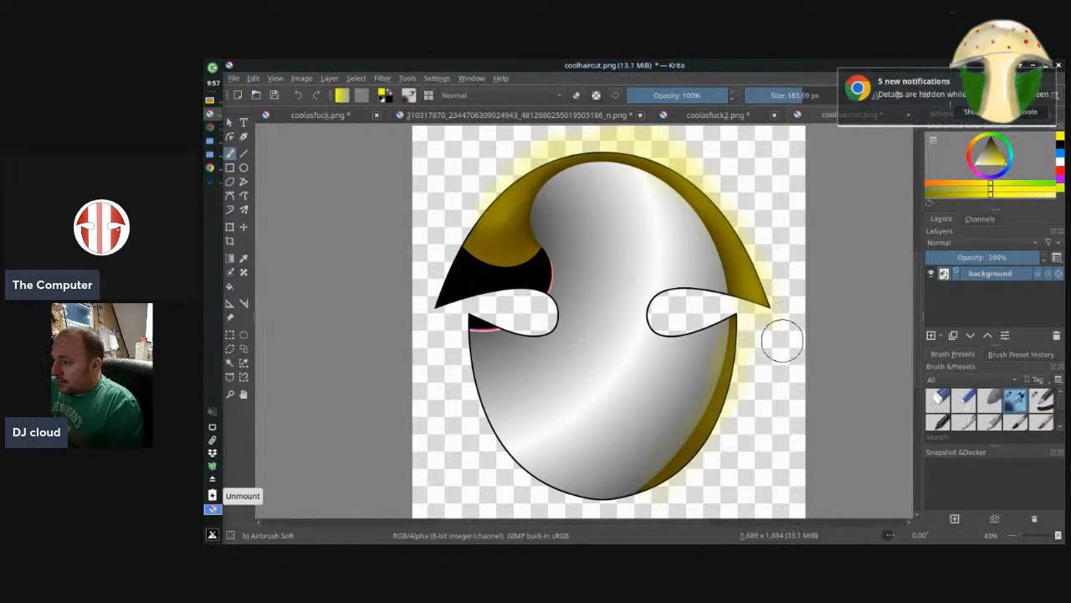
click(939, 401)
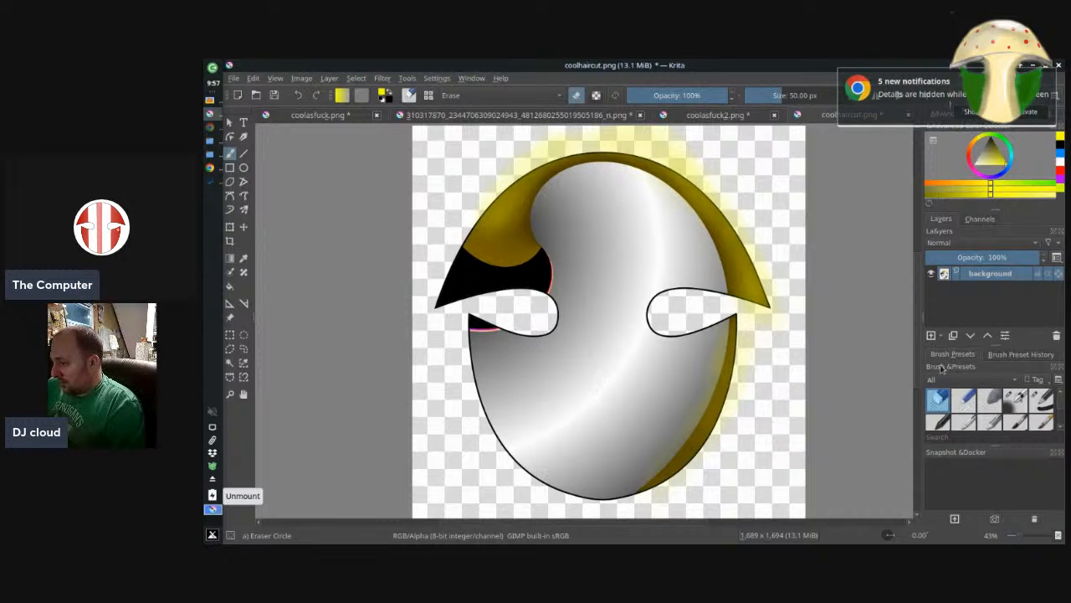
click(1012, 404)
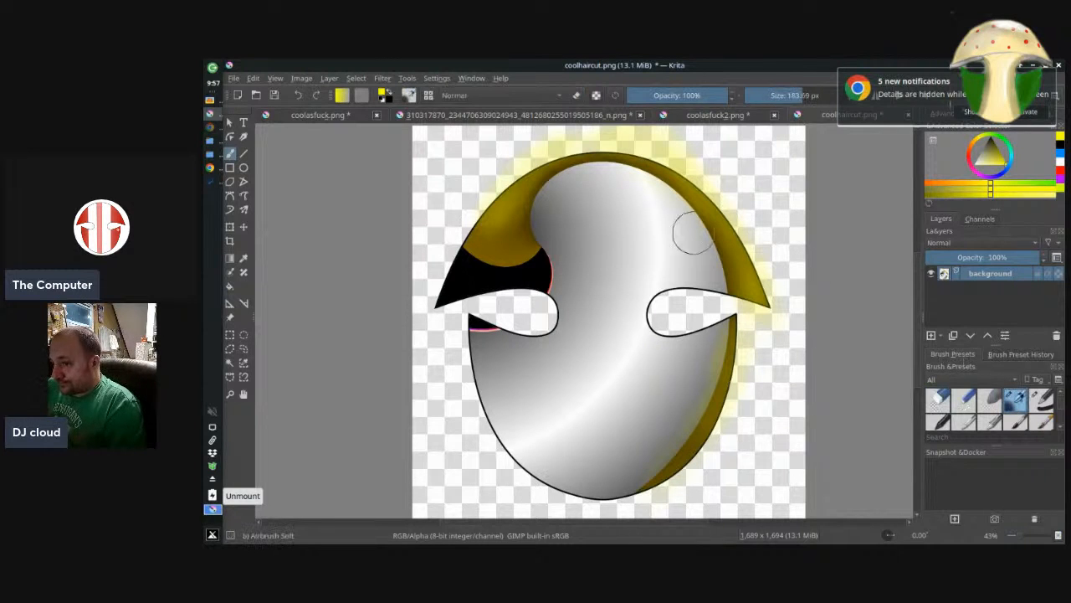
drag(627, 223, 598, 239)
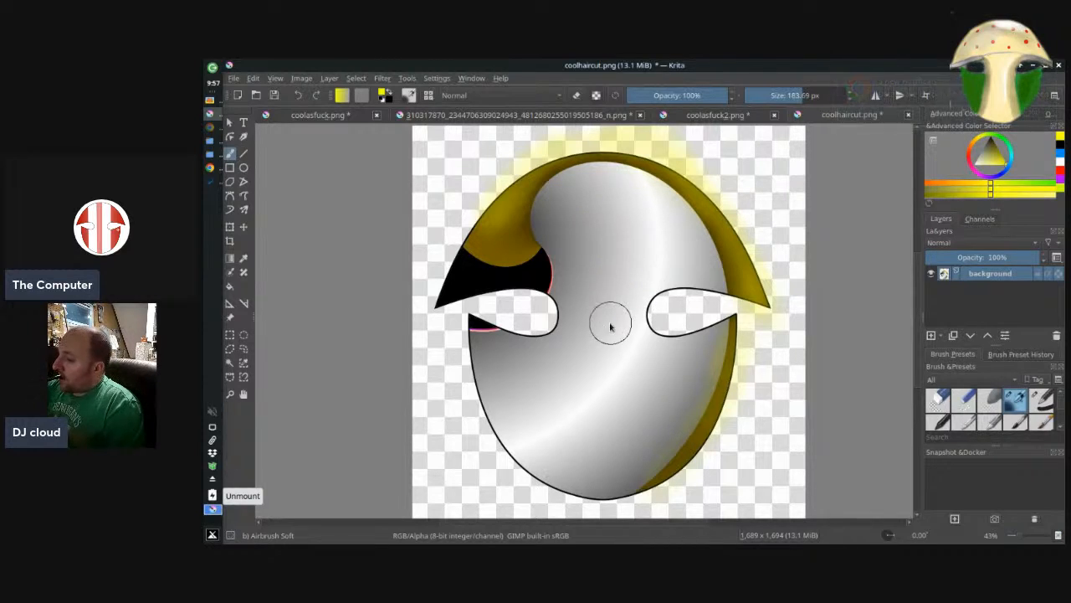
Switch to the StreamYard studio and remove The Computer participant from the stage, dismissing the audio tip
key(alt+Tab)
key(alt+Tab)
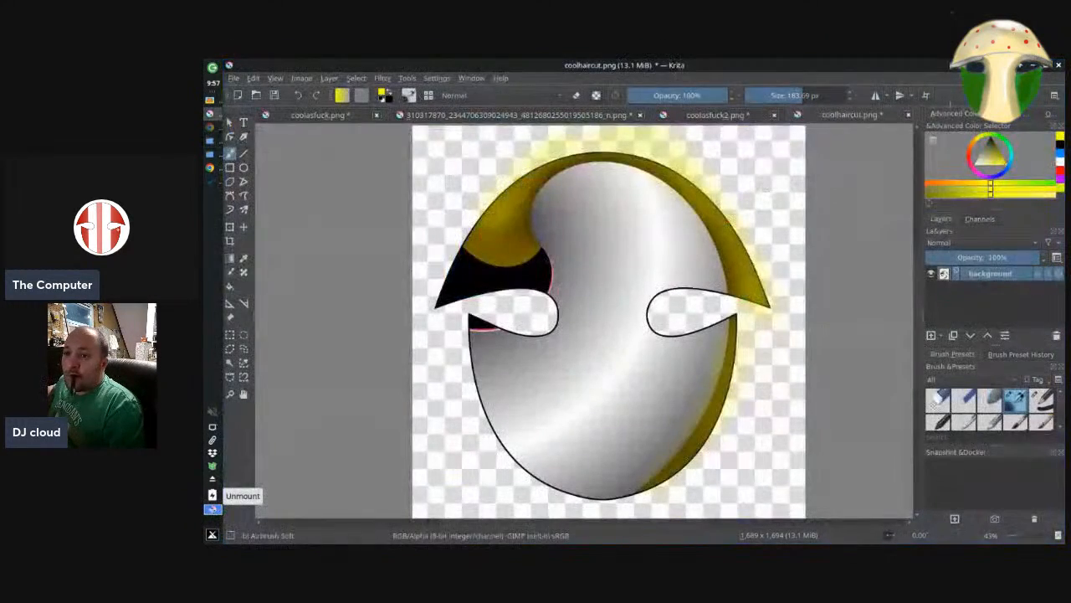
click(211, 168)
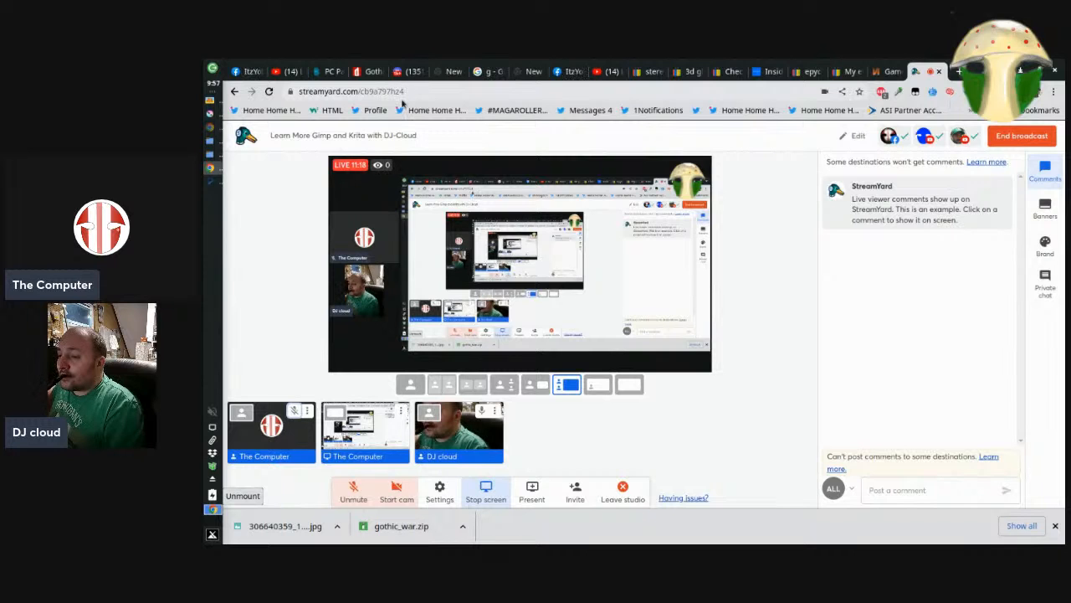
click(272, 431)
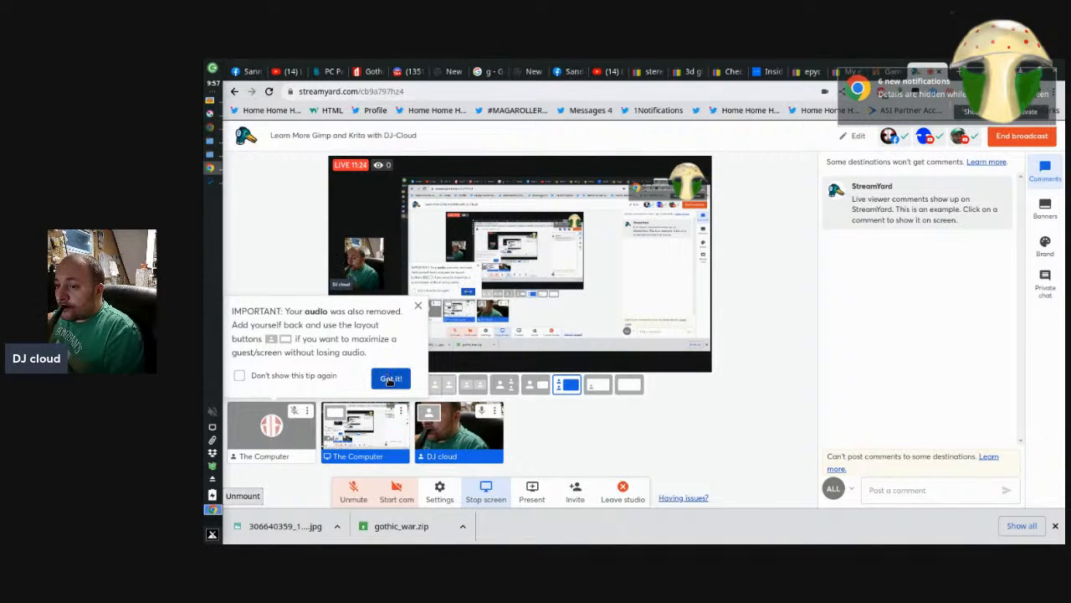
click(390, 380)
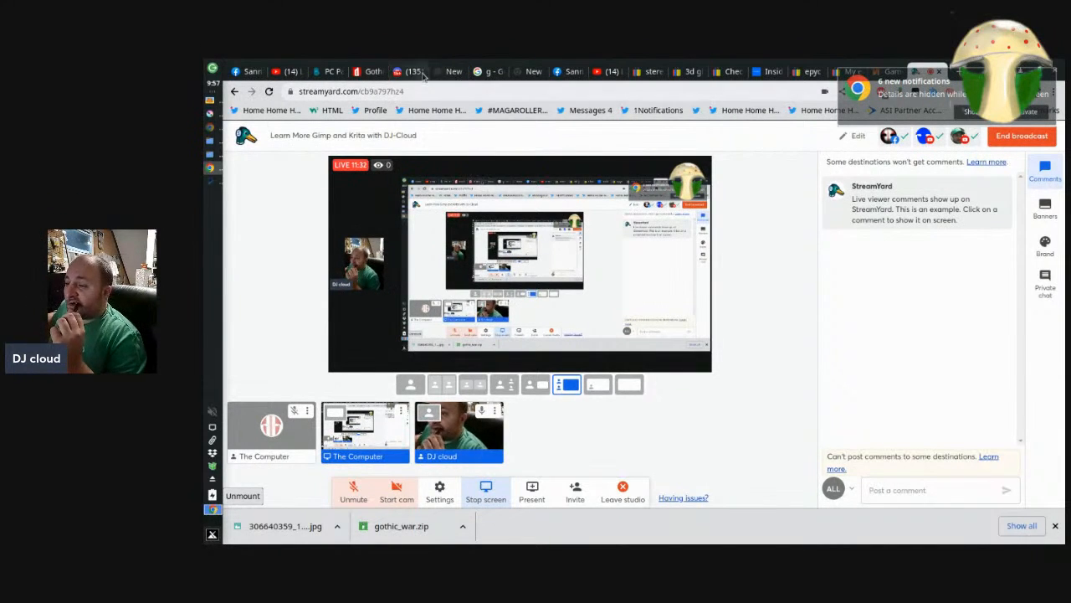
Send "would any of you like to come to the youtube channel?" to the H2kclan.net group chat on Facebook
click(569, 71)
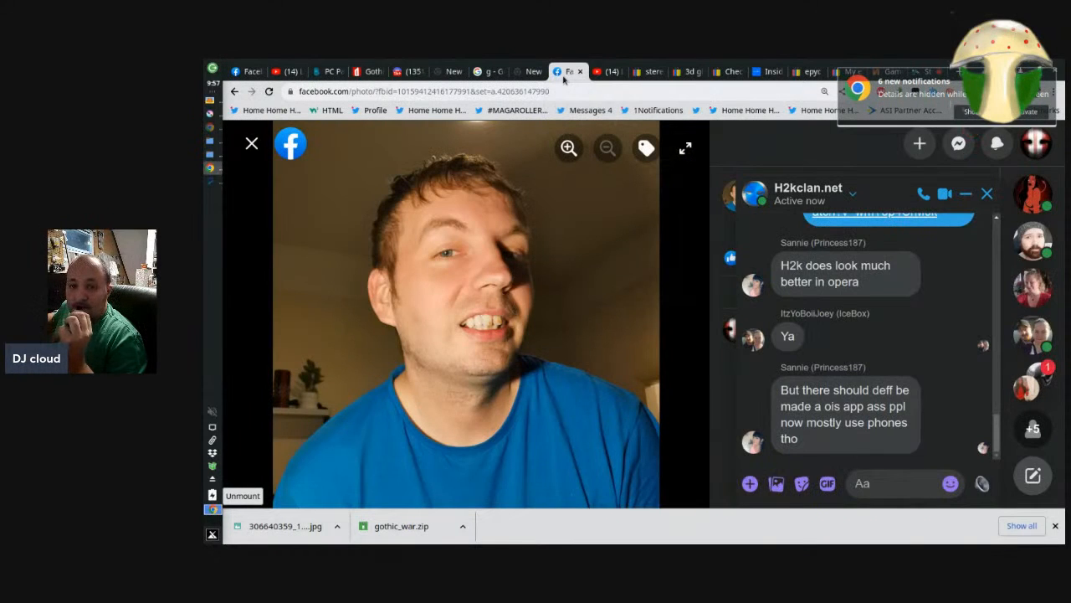
click(1046, 95)
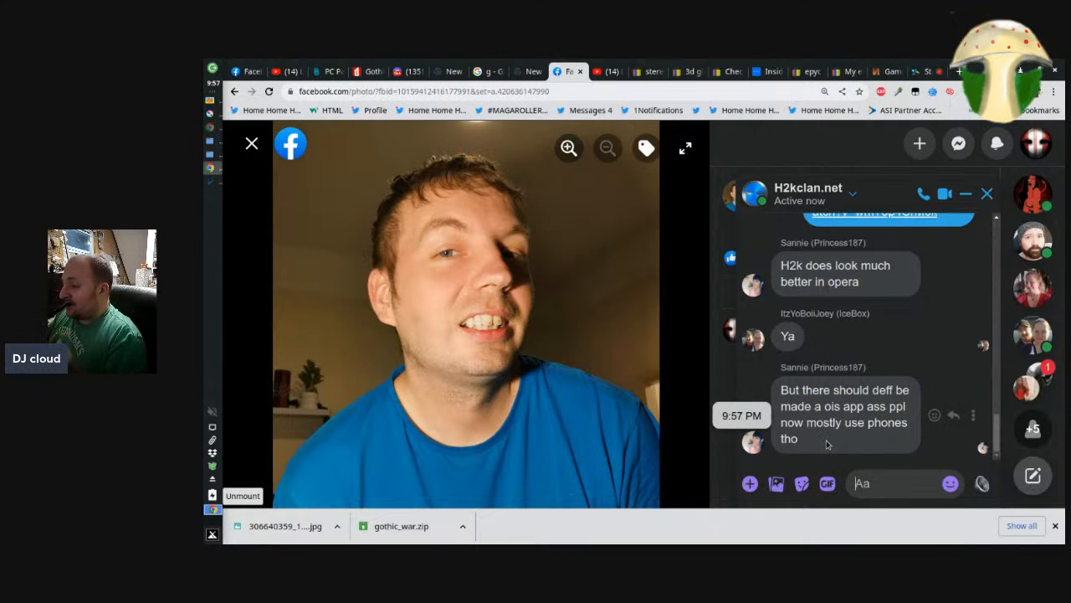
text(hey)
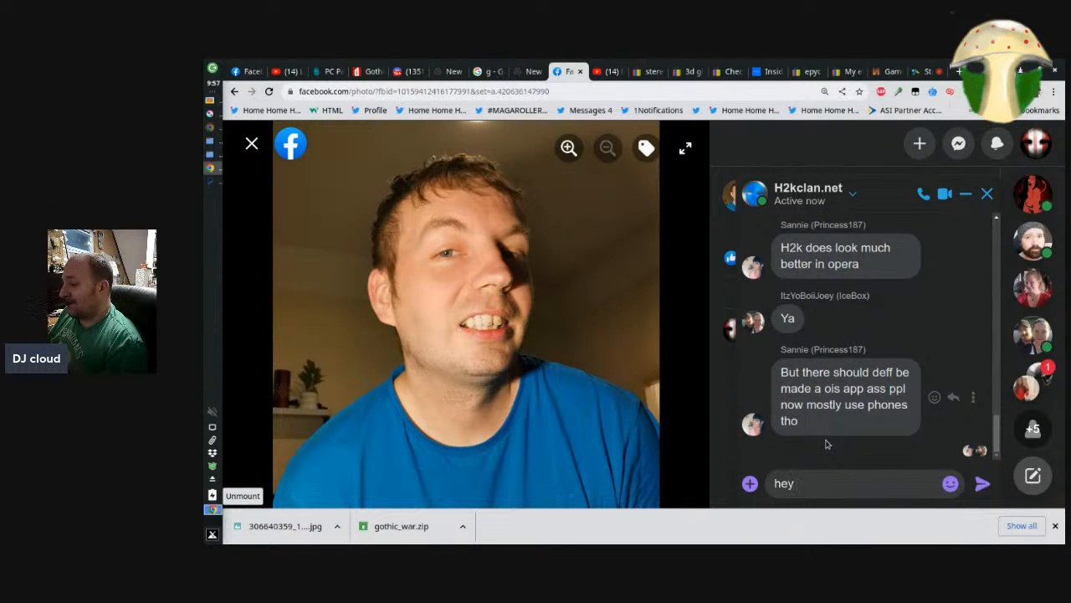
text( do any of you)
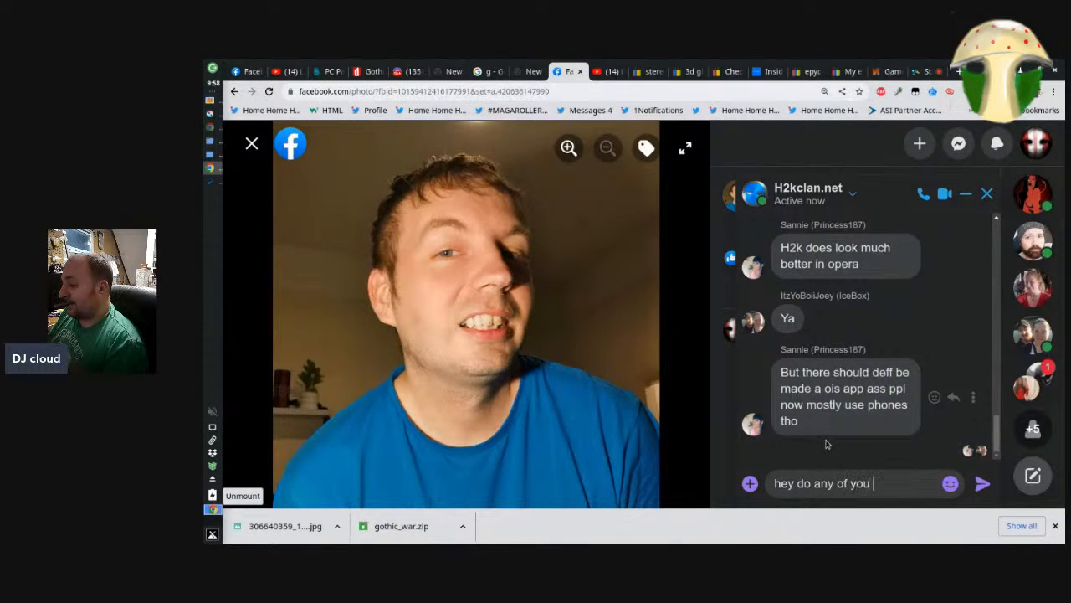
text(woul)
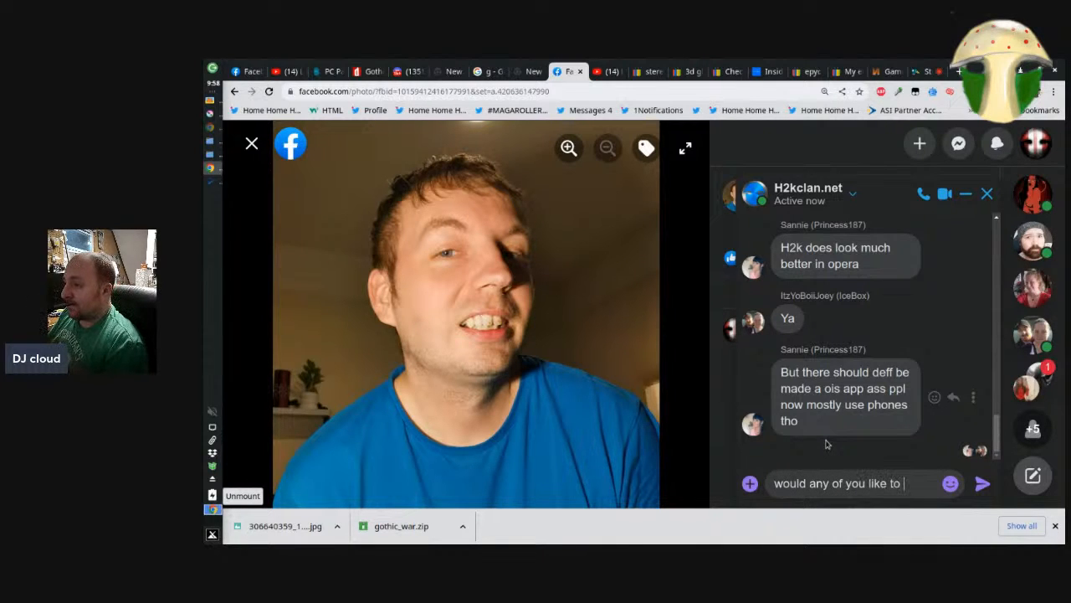
text(d any of you like to come to the youtube channel?)
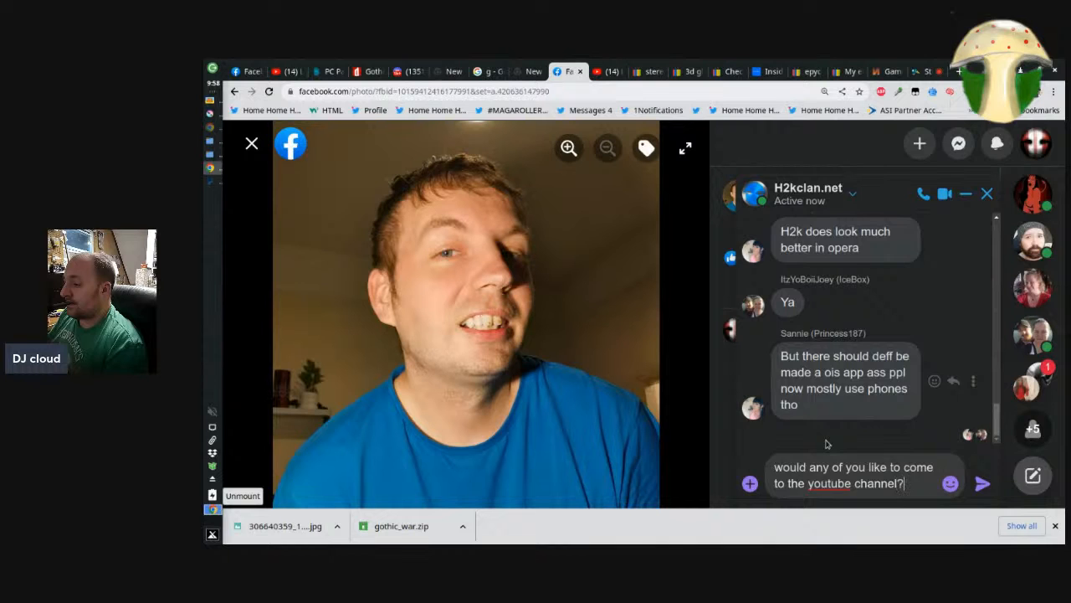
key(Return)
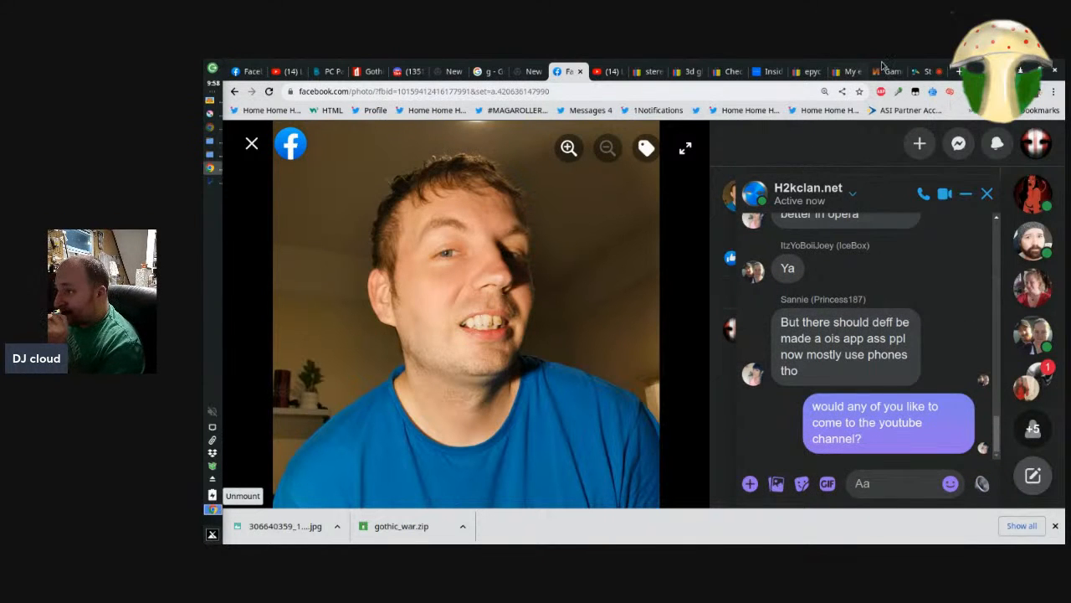
Check the h2kclan-chat and forum-posts channels on Discord, look at the StreamYard studio, and return to Krita
click(413, 72)
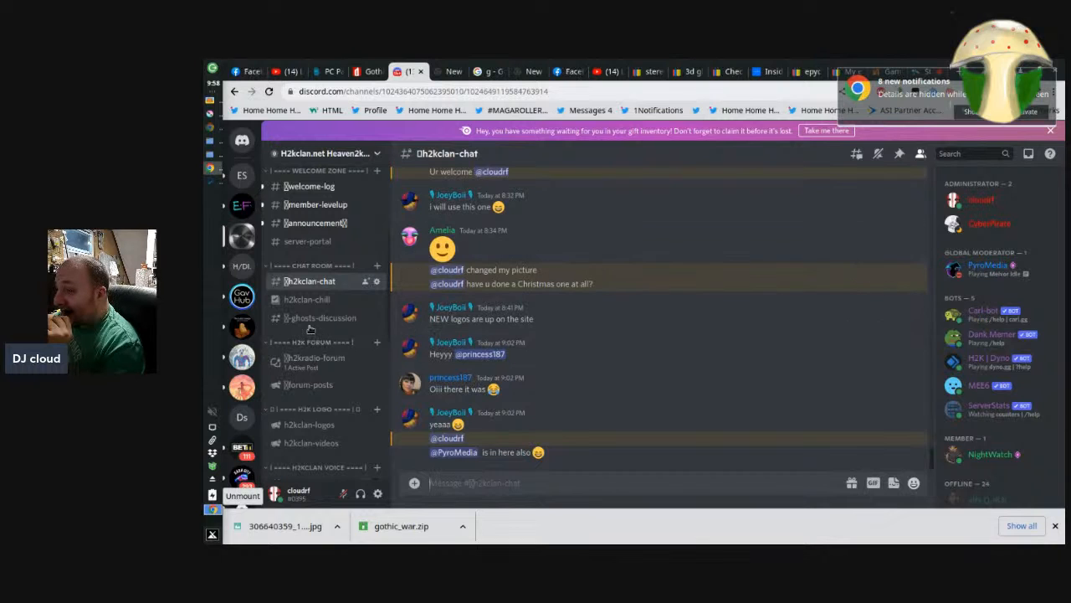
click(308, 385)
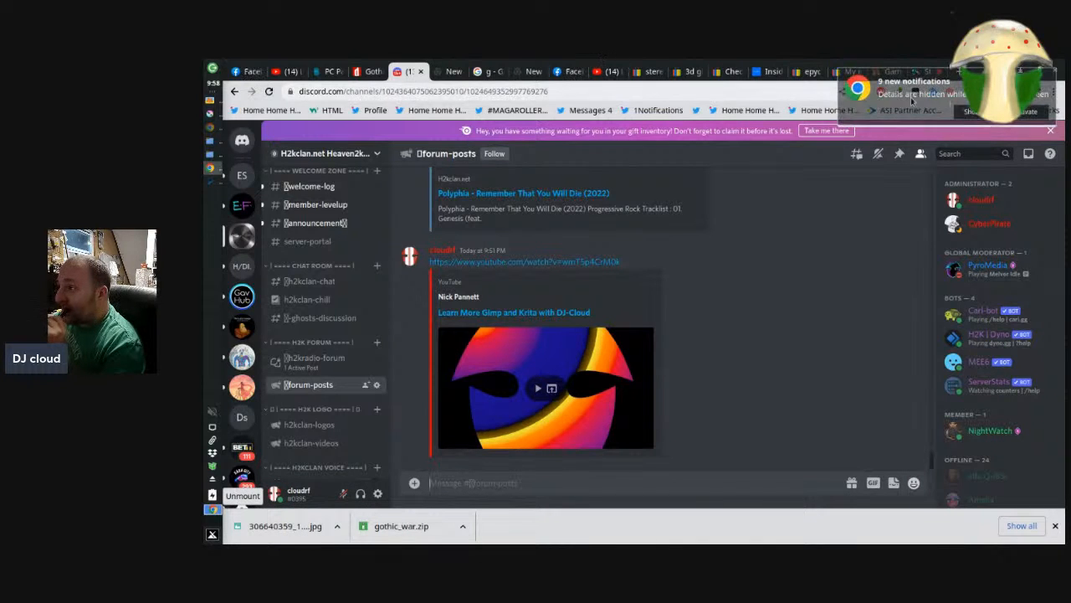
click(925, 71)
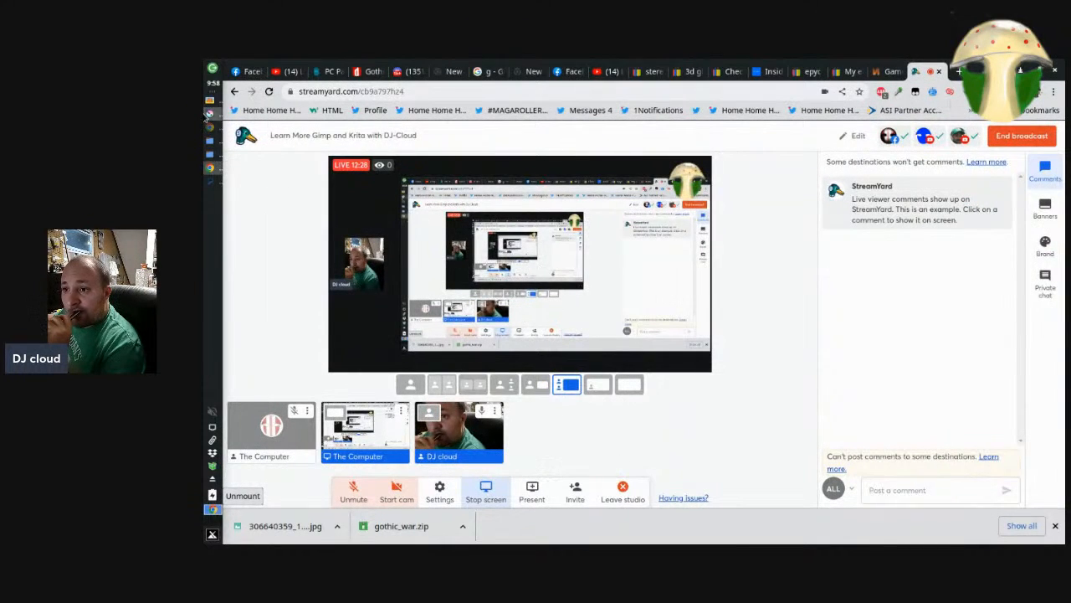
click(209, 115)
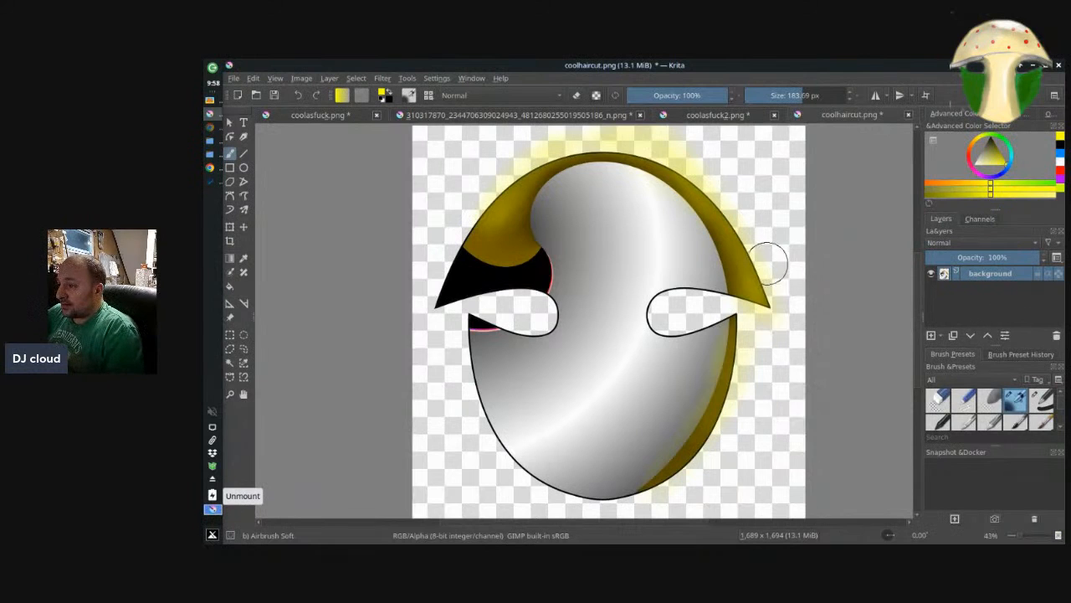
Undo the last airbrush strokes along the mask's right side
key(ctrl+z)
key(ctrl+z)
key(ctrl+z)
key(ctrl+z)
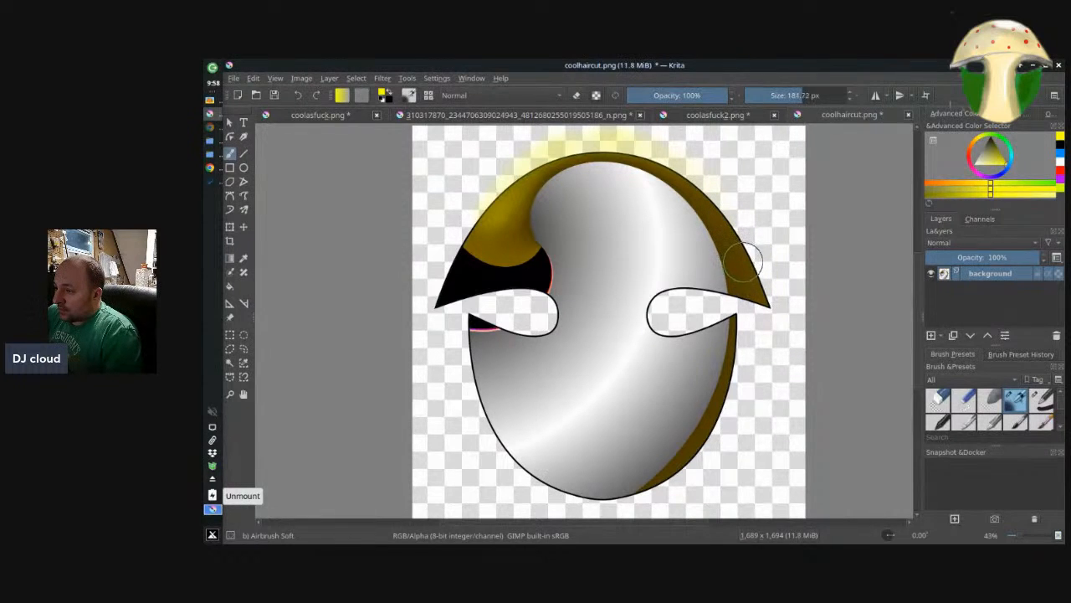
Reduce the airbrush size to 57.33 px and paint yellow highlights inside the gold band on the mask's right side
mouse_move(743, 262)
shift+mouse_down()
mouse_move(723, 262)
mouse_move(719, 248)
shift+mouse_up()
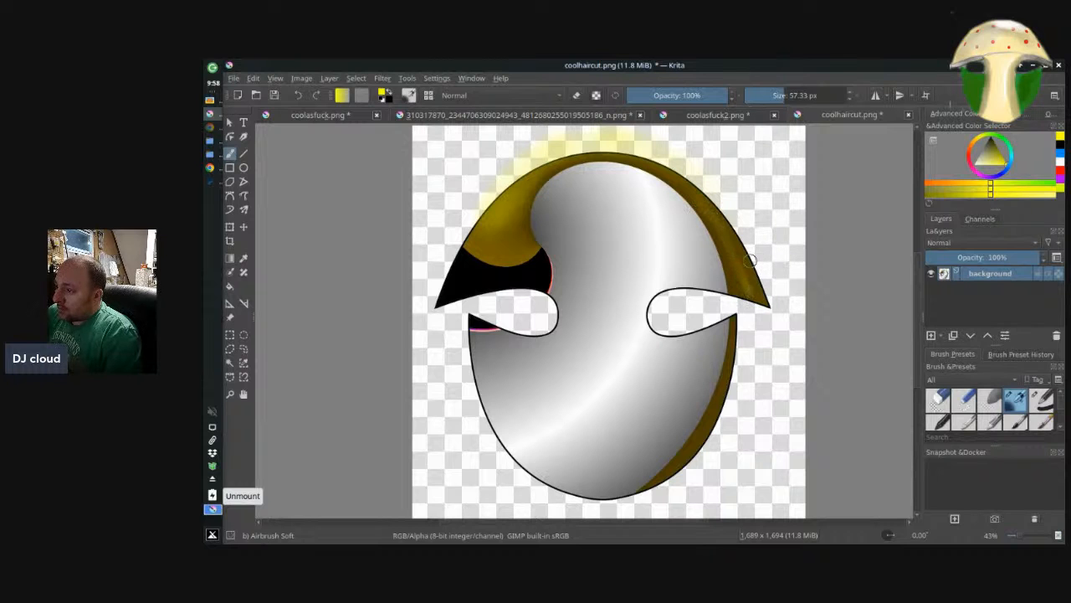
drag(751, 260, 732, 224)
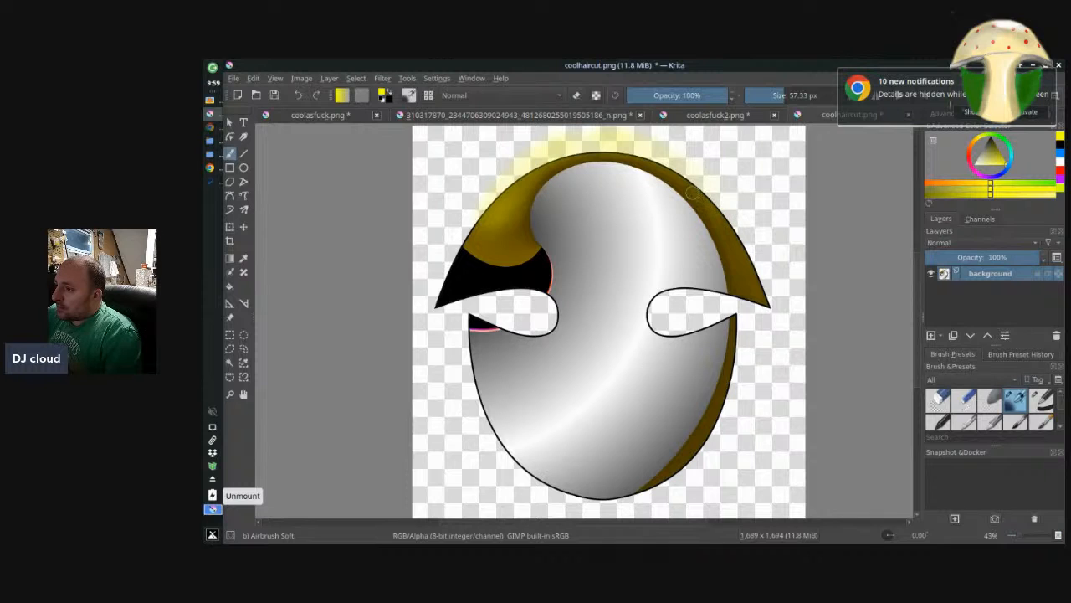
drag(687, 193, 709, 218)
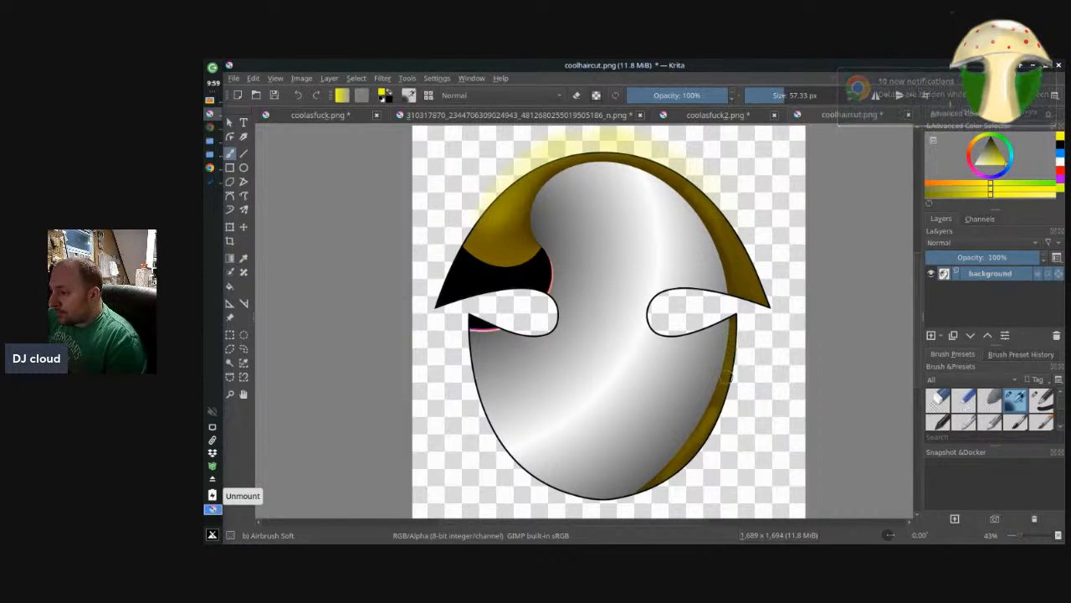
Copy the whole blue mask from the 310317870 image and paste it into coolhaircut.png as a new layer
click(234, 77)
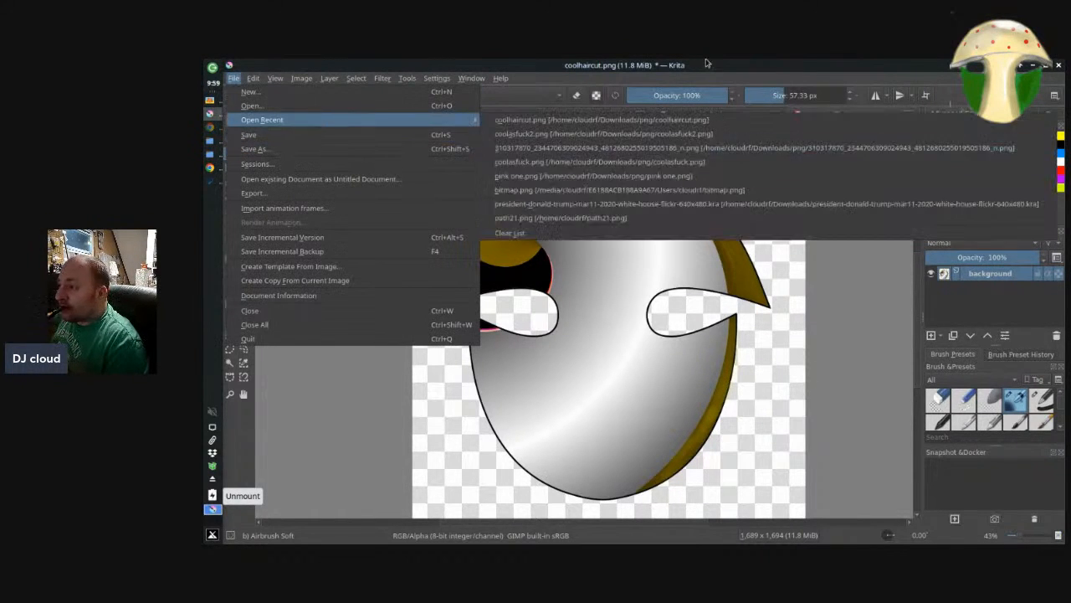
click(697, 64)
click(615, 117)
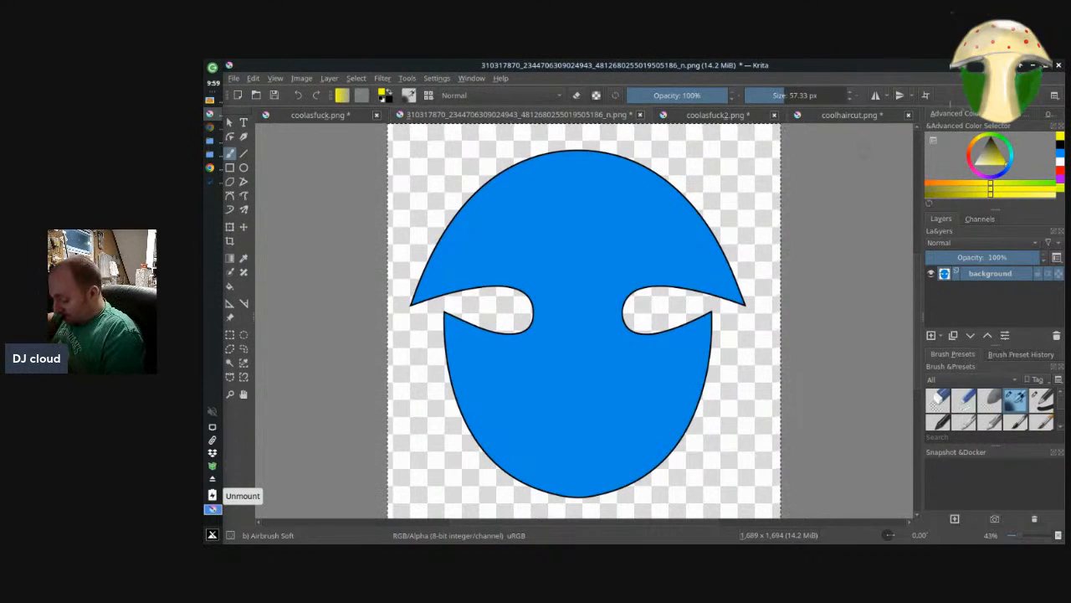
click(847, 117)
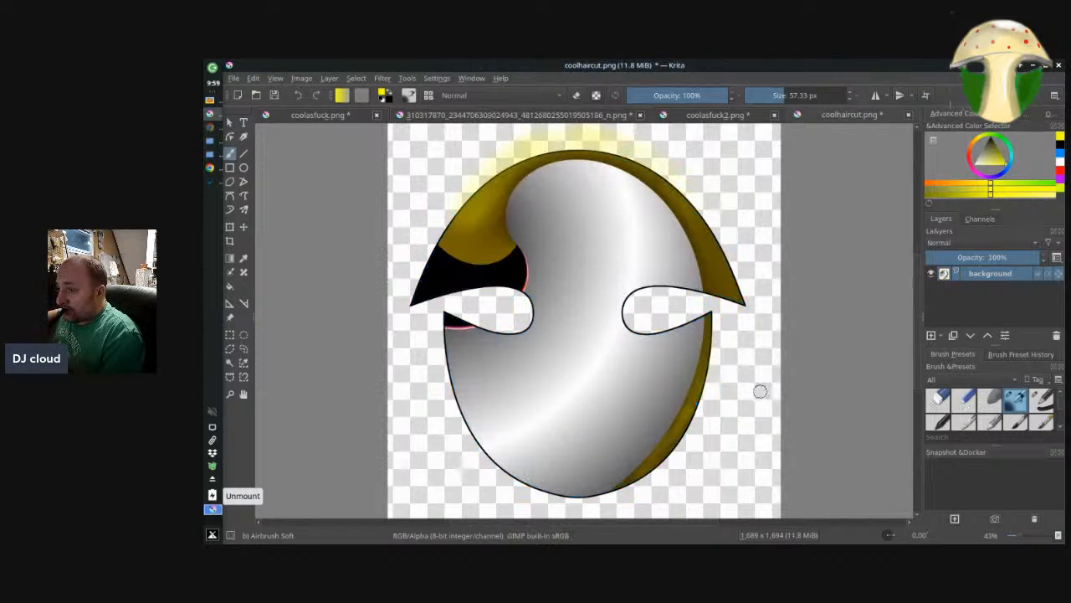
key(ctrl+v)
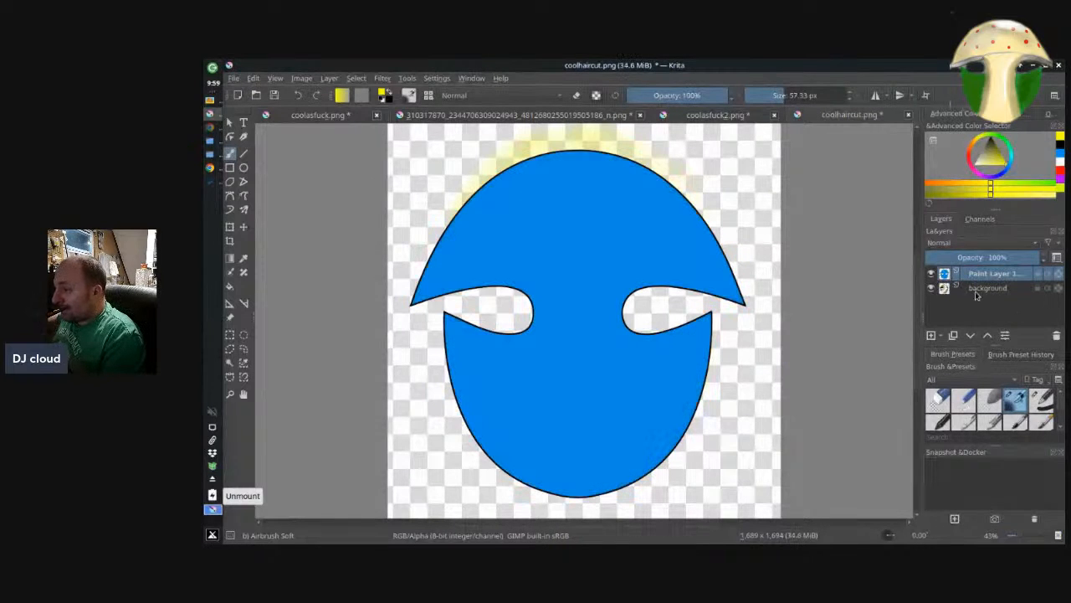
Select the transparent area around the blue mask on the pasted layer with the Similar Color Selection Tool
mouse_move(980, 285)
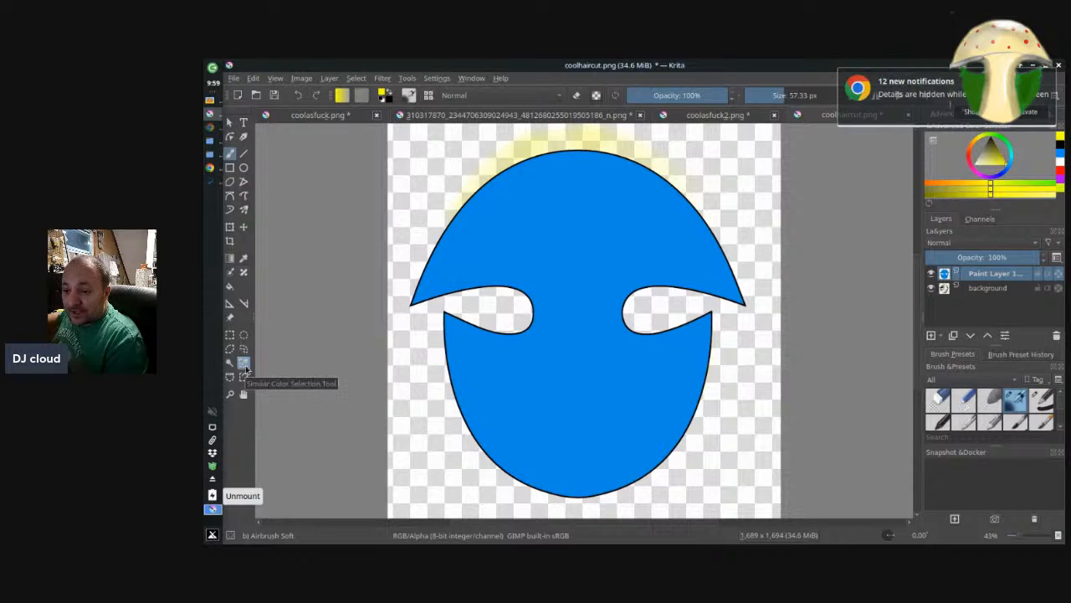
click(244, 364)
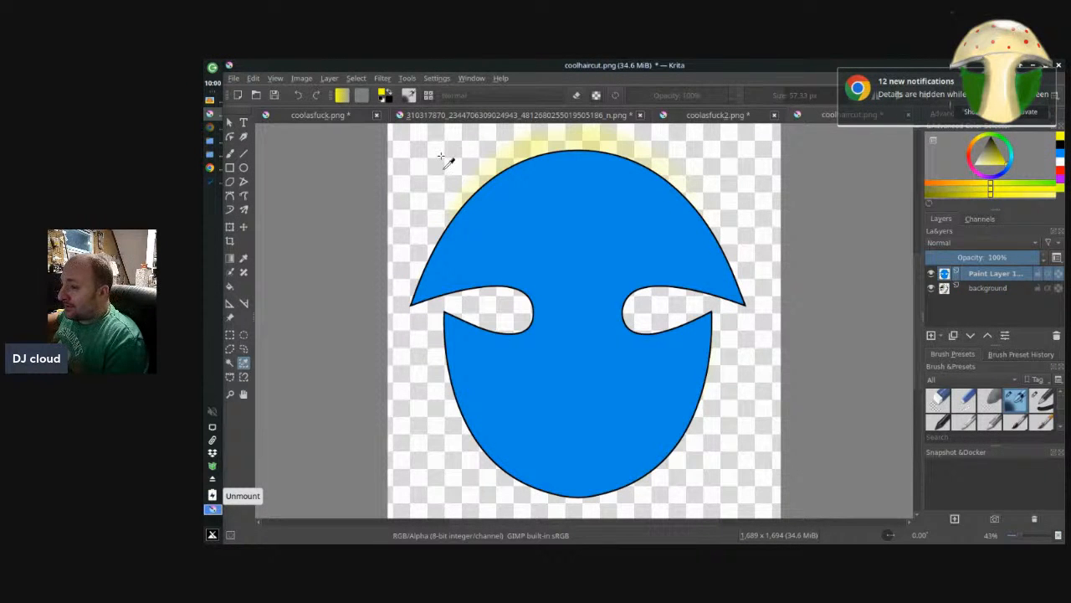
click(1052, 89)
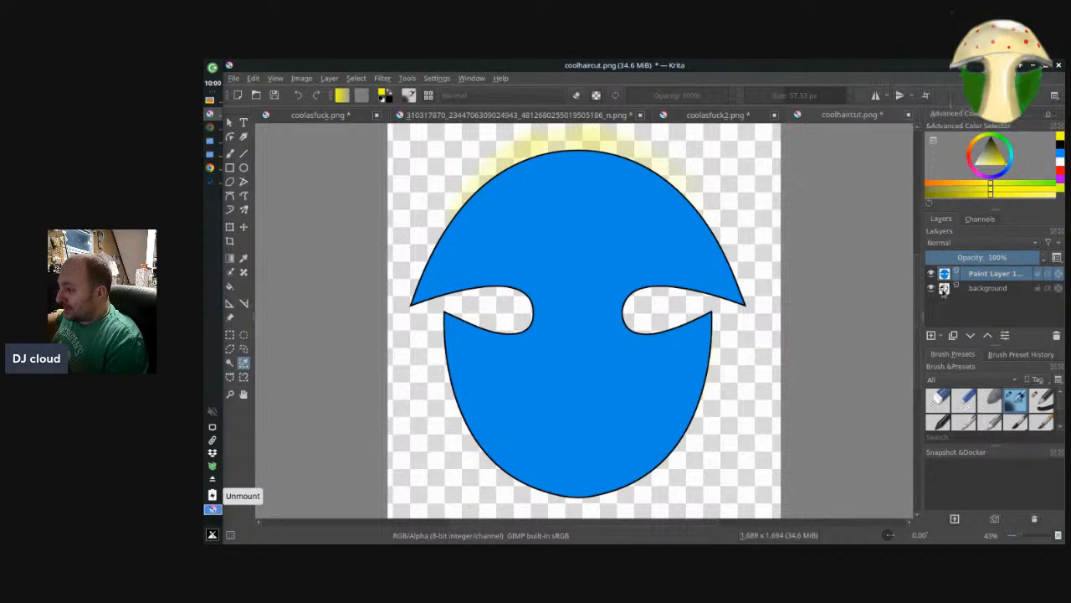
click(736, 172)
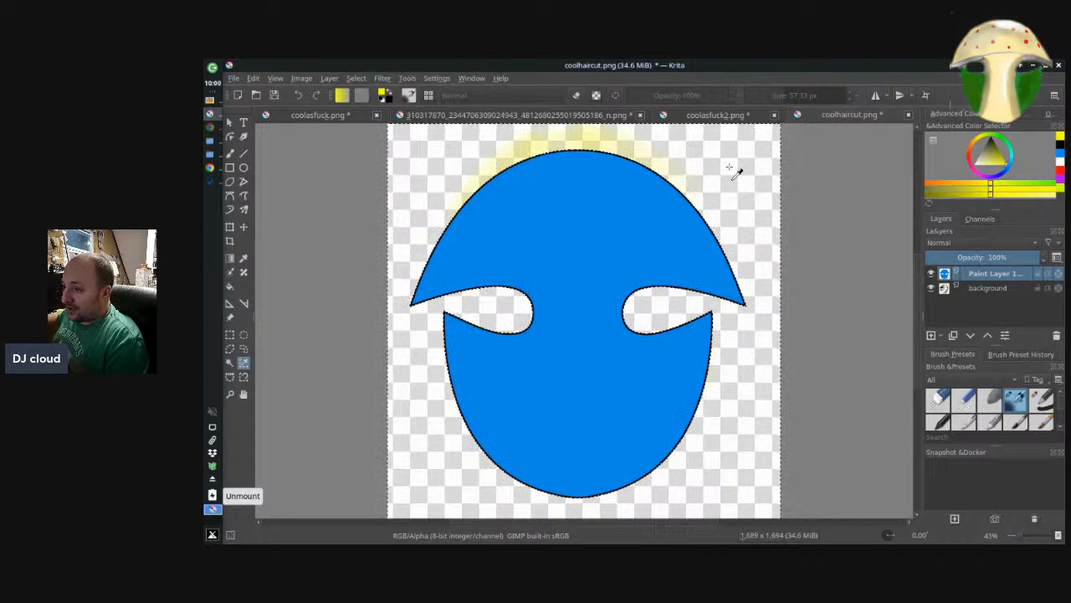
Clear the yellow overspray outside the mask on the background layer, toggling the pasted layer's visibility to check it
click(980, 295)
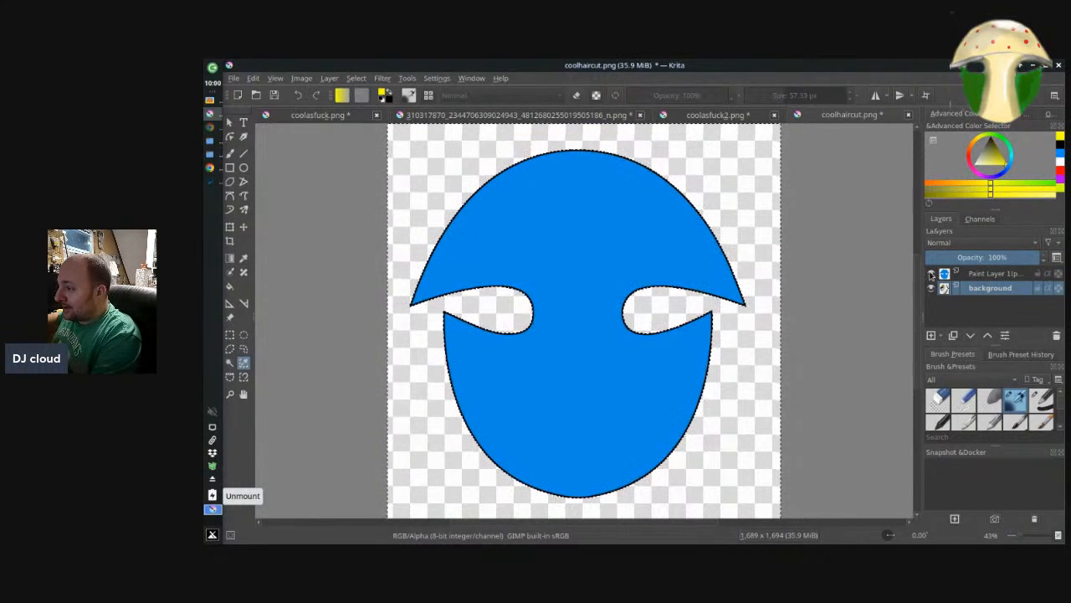
click(931, 273)
click(930, 273)
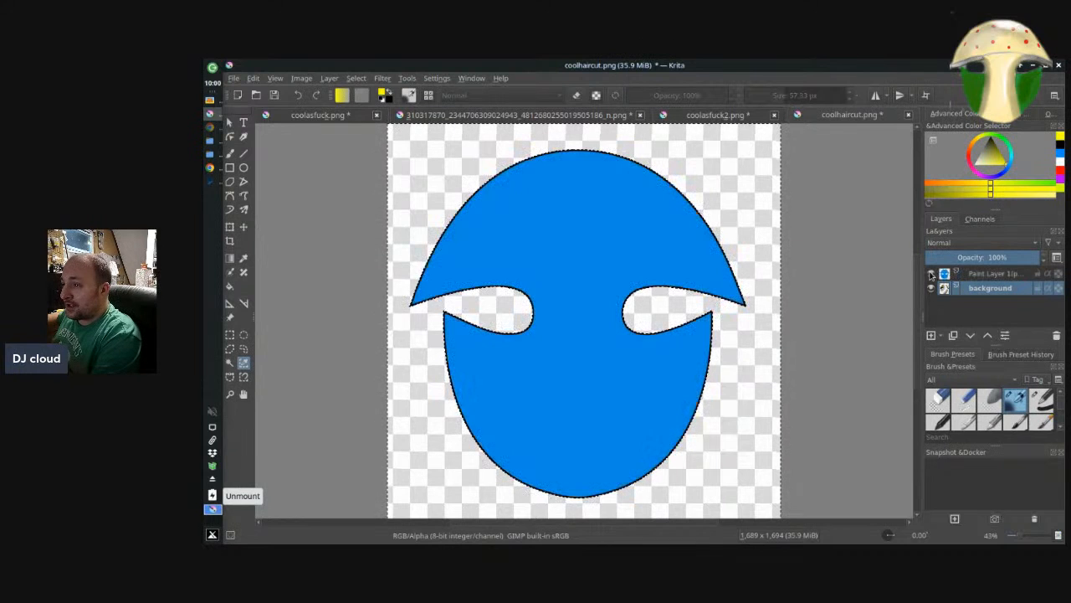
Select the blue mask fill on the pasted paint layer by similar color and delete it
click(517, 208)
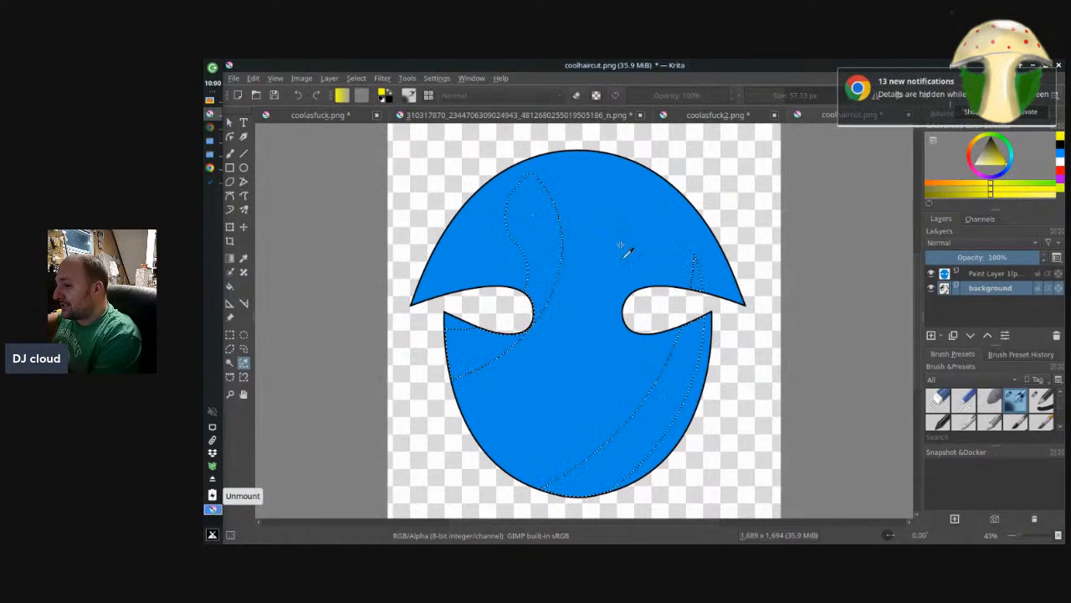
key(Page_Up)
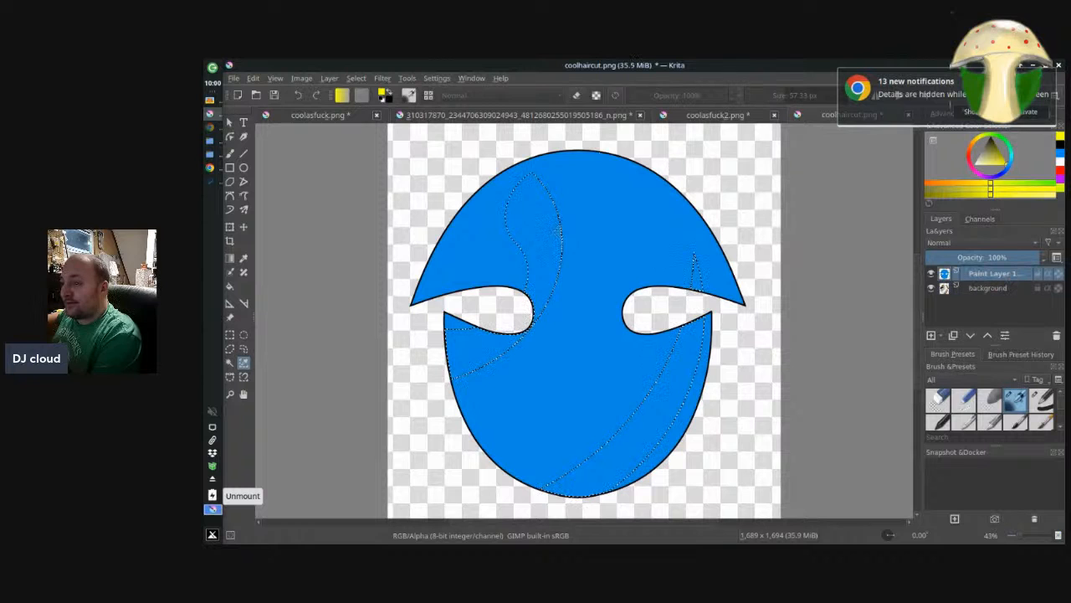
click(619, 220)
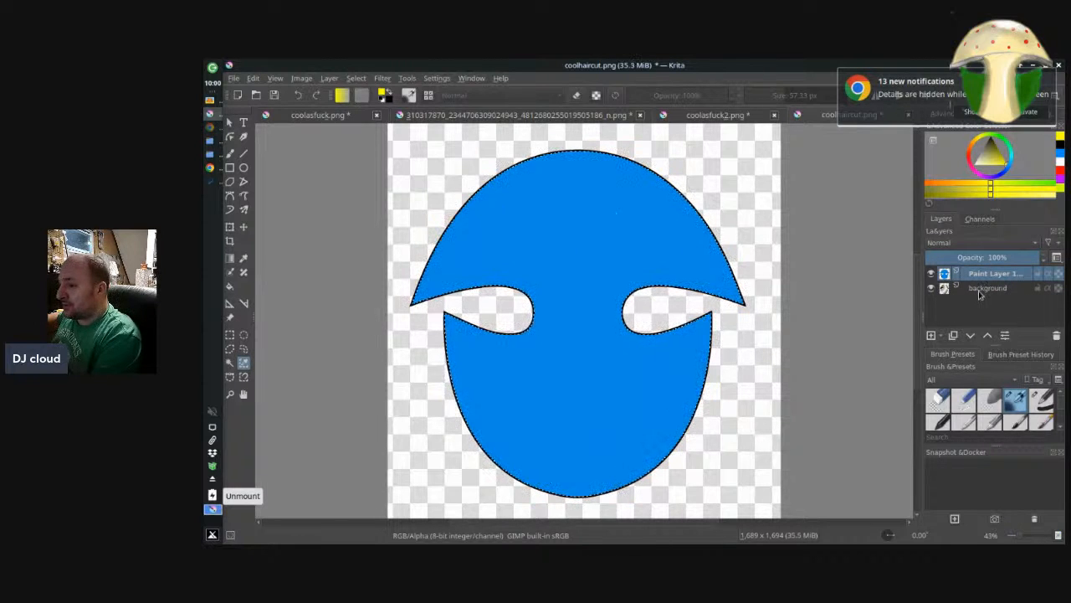
key(Delete)
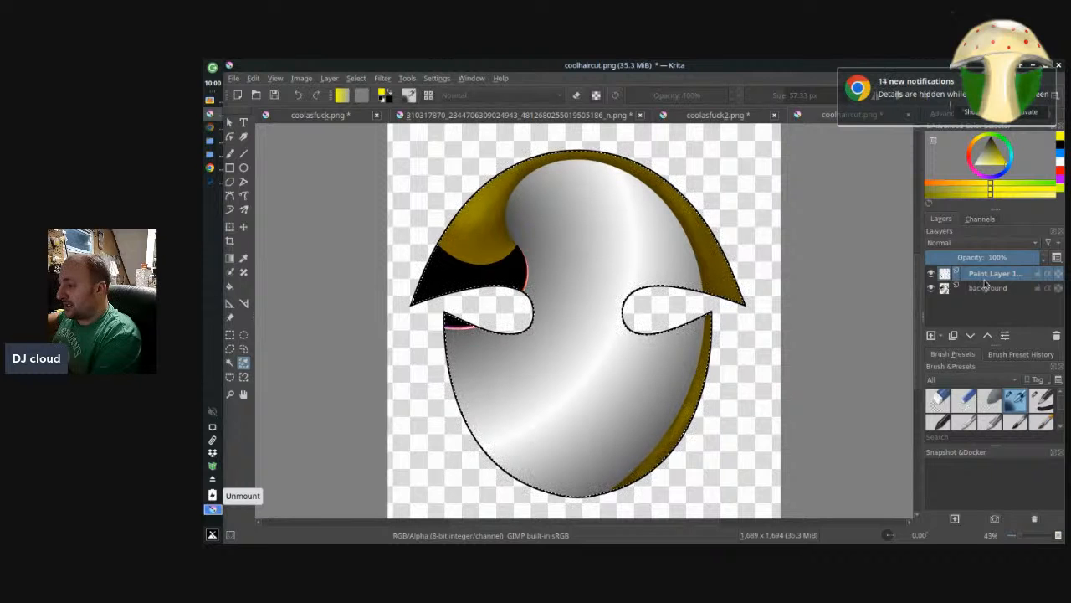
Merge the emptied pasted layer with the background layer below it
right_click(986, 285)
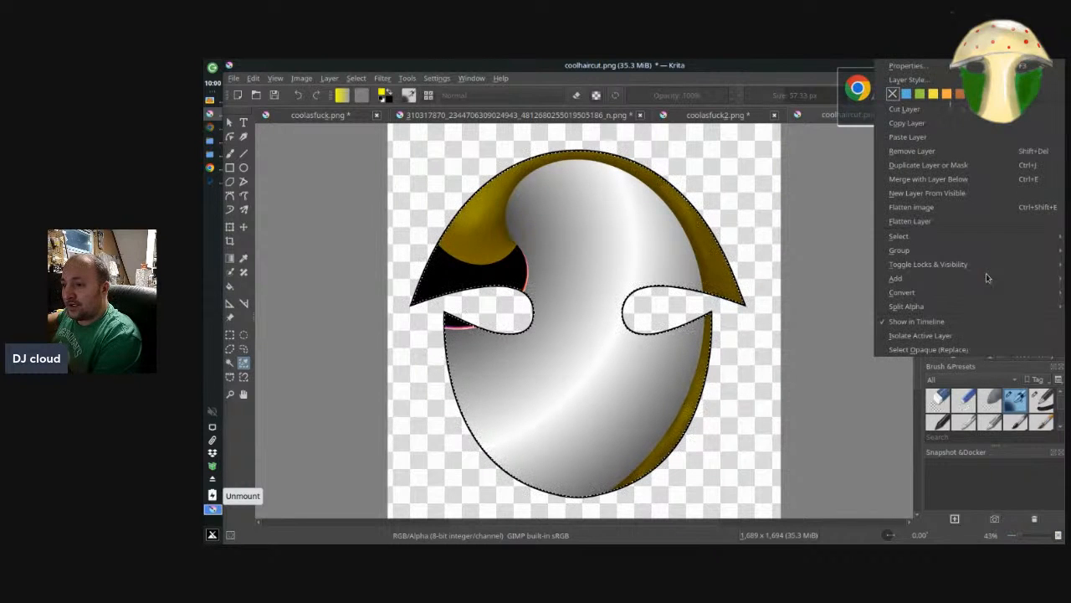
click(942, 179)
click(735, 326)
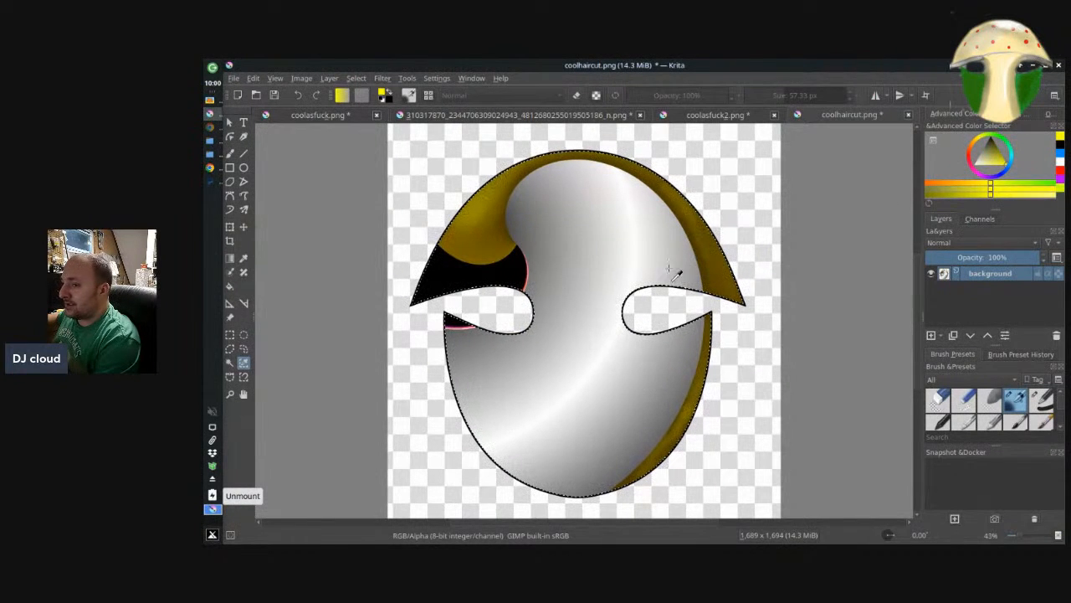
Select the whole canvas and set up the Freehand Brush with the Airbrush Soft preset and black as the painting color
click(275, 78)
key(ctrl+a)
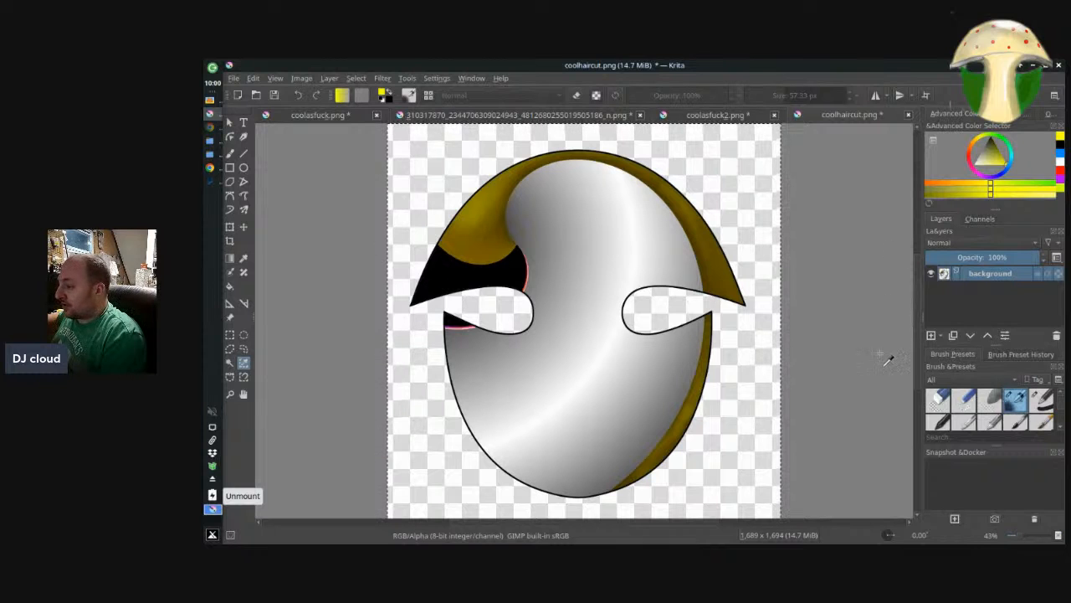
click(230, 153)
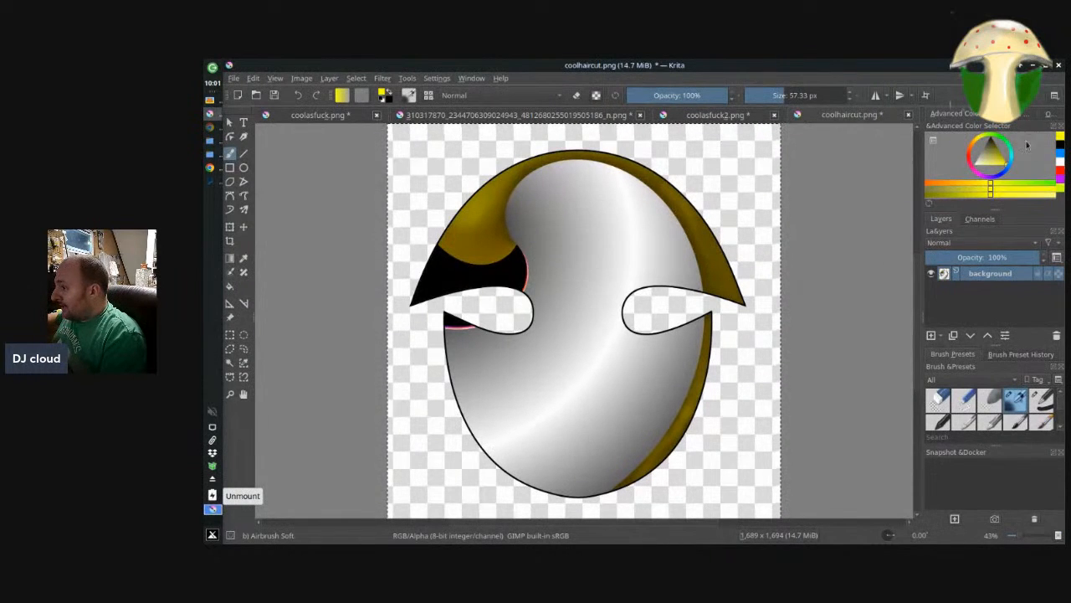
drag(990, 164, 995, 124)
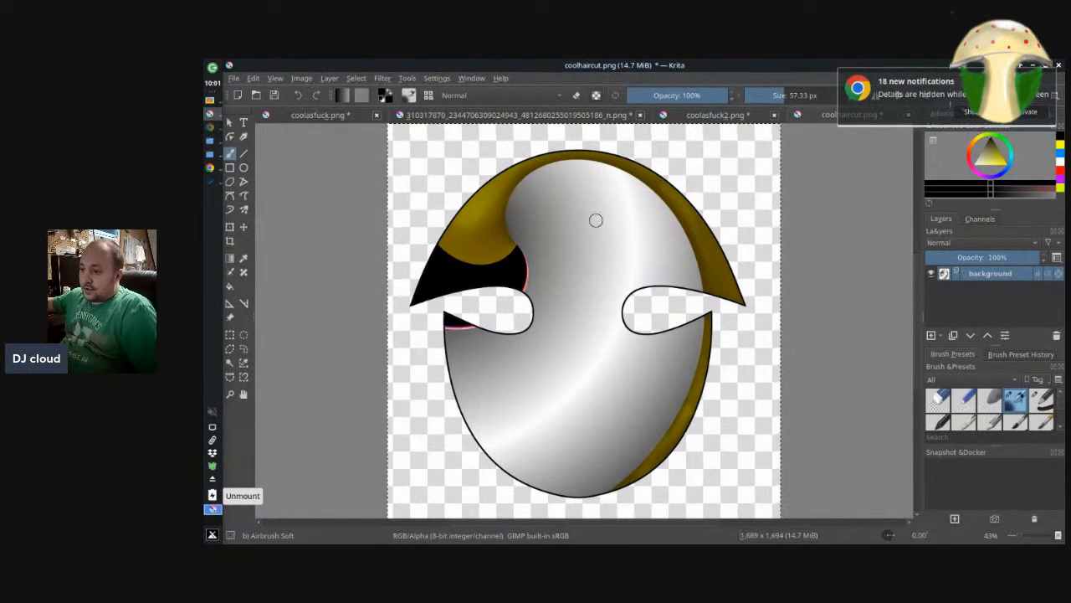
Try airbrushing black shading along the silver area's upper-left edge at 57.33 px and full opacity, and undo the strokes
drag(533, 184, 517, 219)
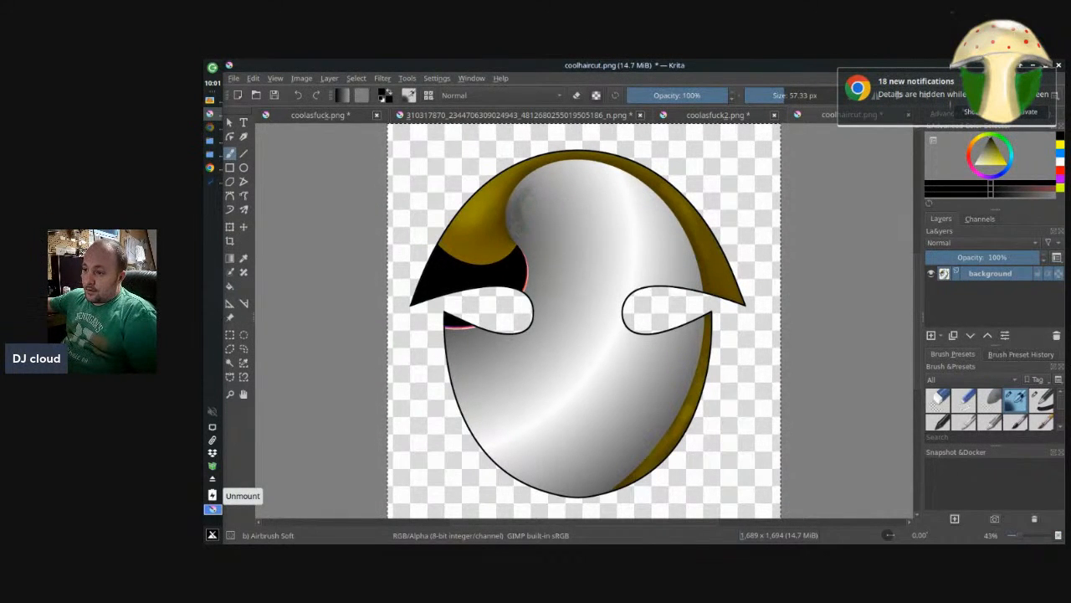
mouse_move(544, 177)
mouse_down()
mouse_move(510, 217)
mouse_move(549, 170)
mouse_up()
key(ctrl+z)
key(ctrl+z)
key(ctrl+z)
key(ctrl+z)
key(ctrl+z)
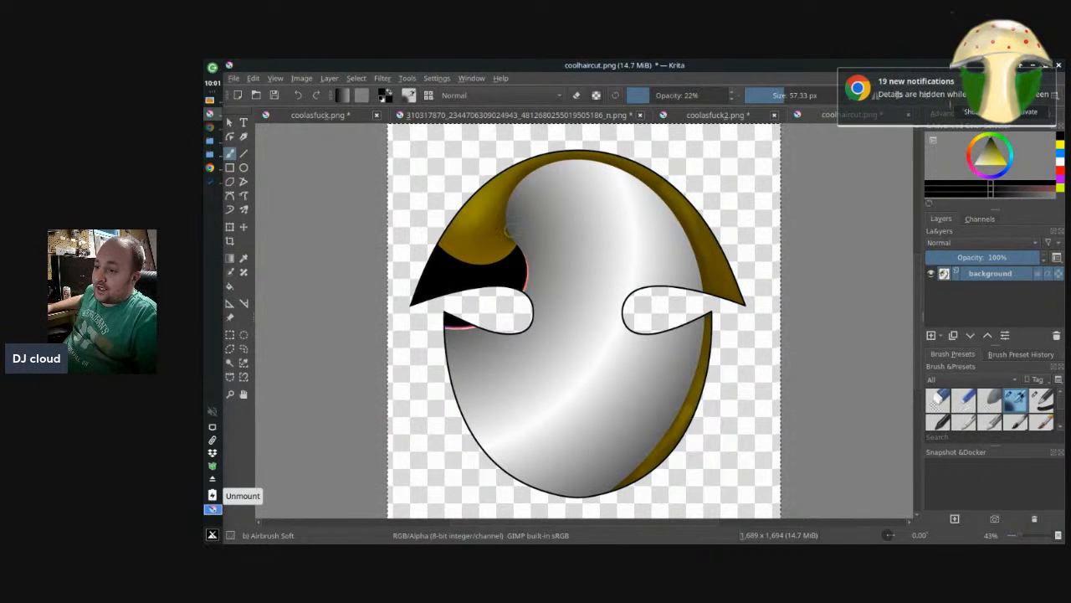
Try more black airbrush strokes along the silver area's upper-left edge, and undo them together with the whole-canvas selection
drag(508, 228, 637, 205)
key(ctrl+z)
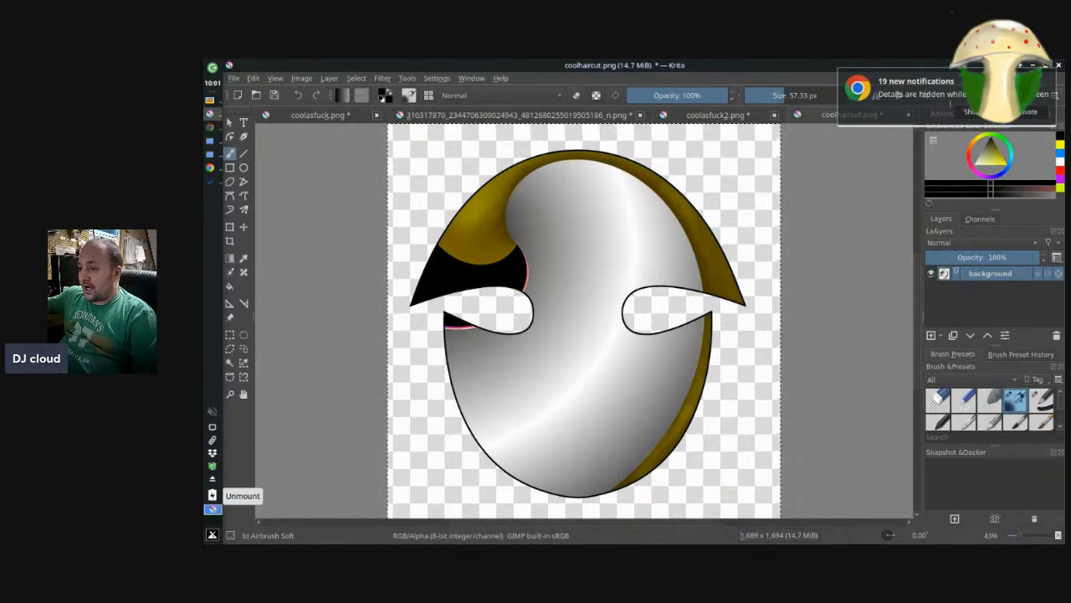
drag(529, 192, 548, 170)
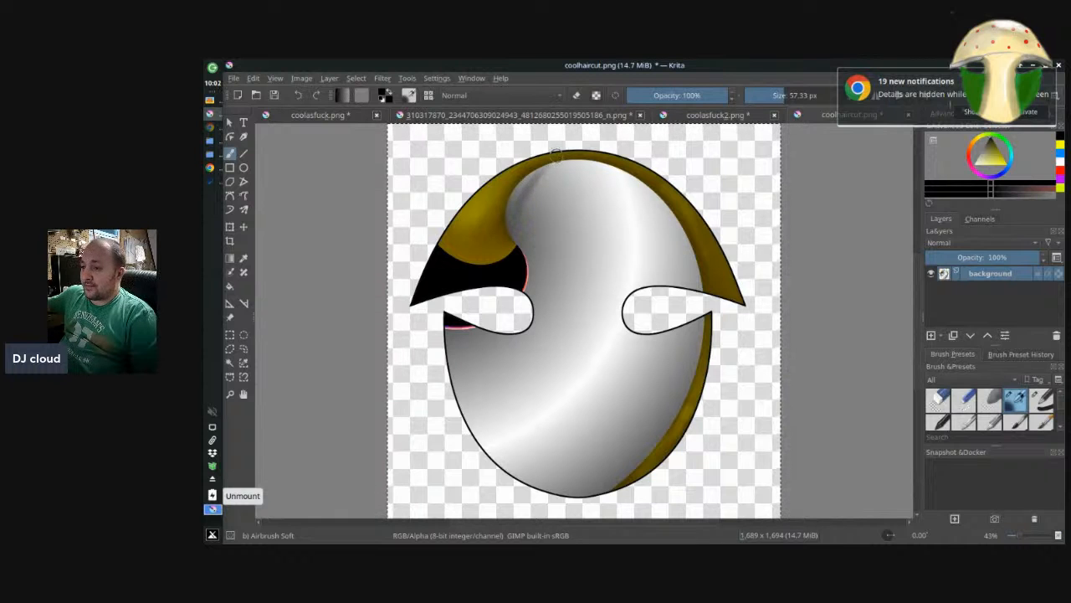
key(ctrl+z)
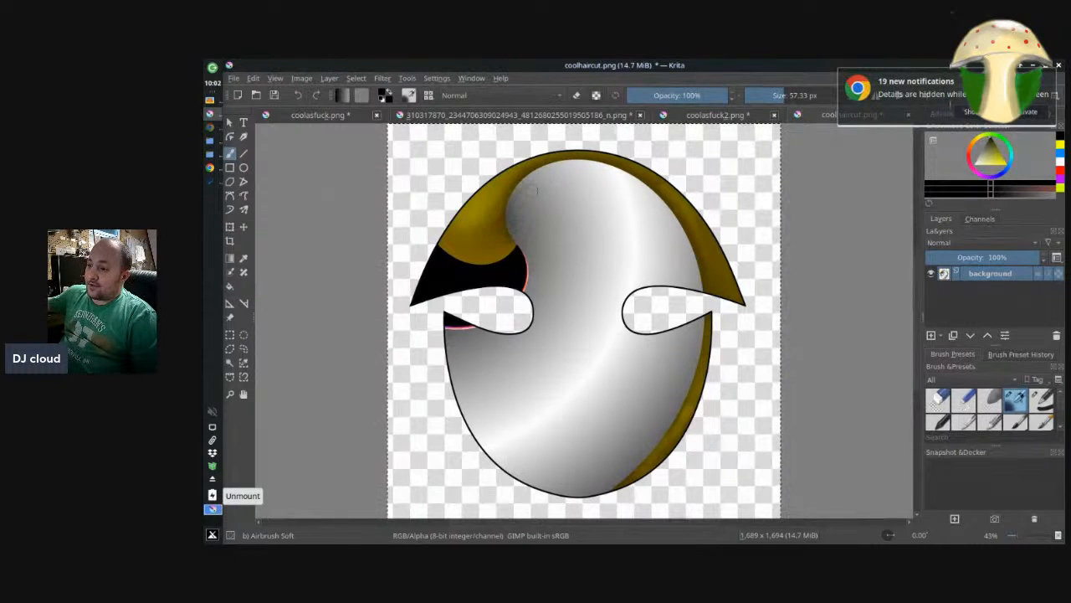
drag(527, 196, 546, 174)
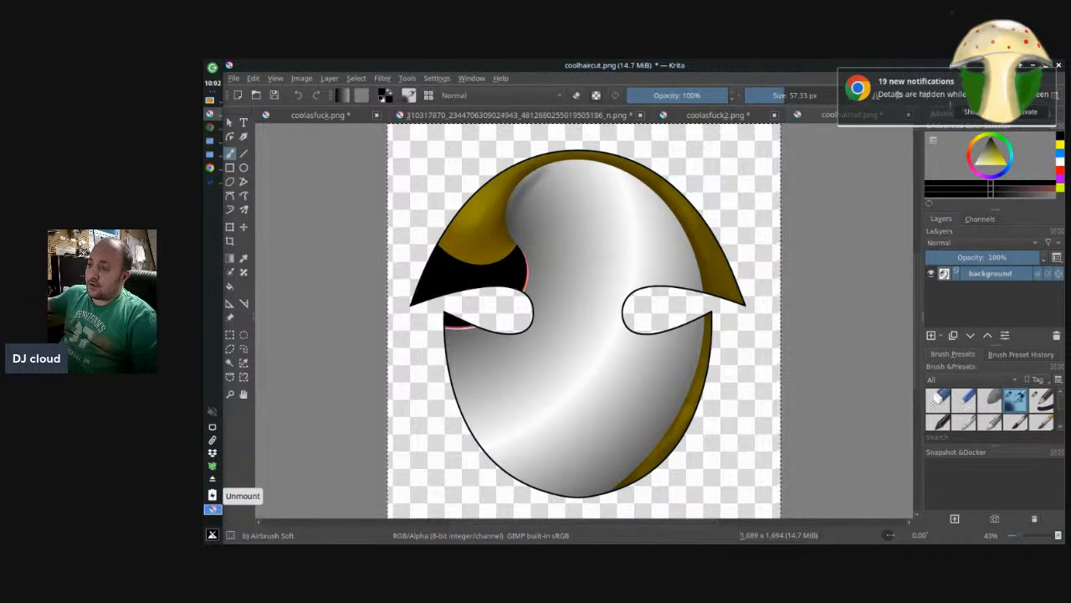
key(ctrl+z)
key(ctrl+z)
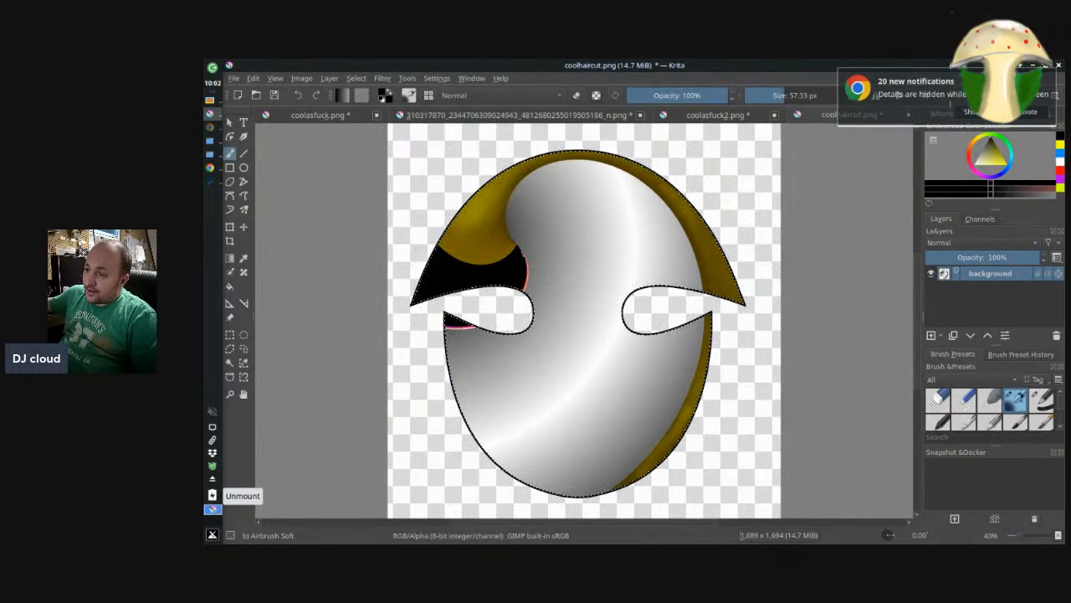
Add a new paint layer and airbrush black shading along the silver area's left and bottom edges within the mask selection
key(ctrl+y)
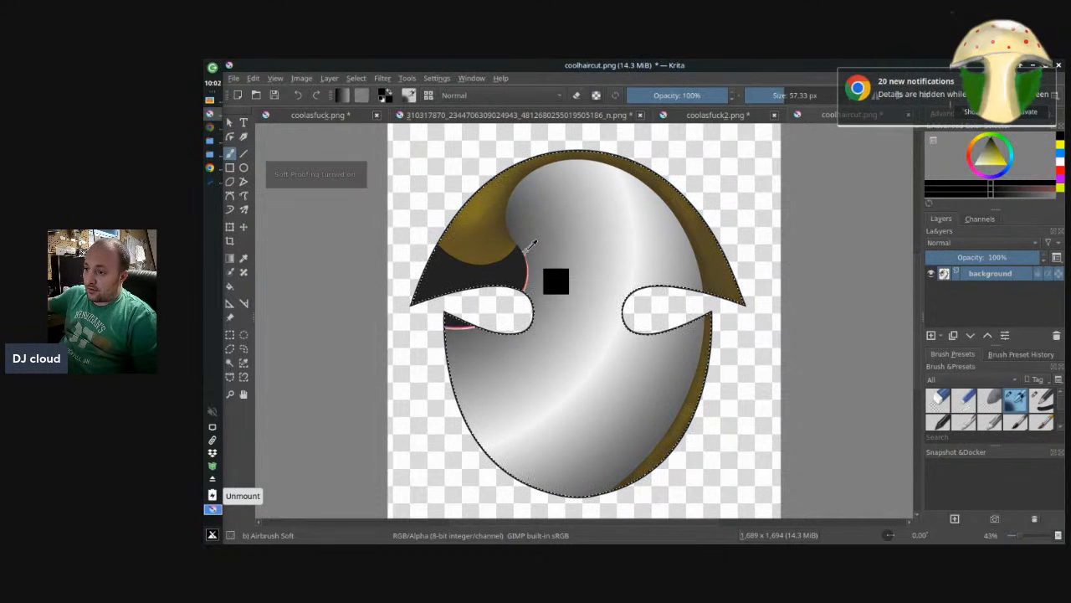
key(Insert)
key(ctrl+y)
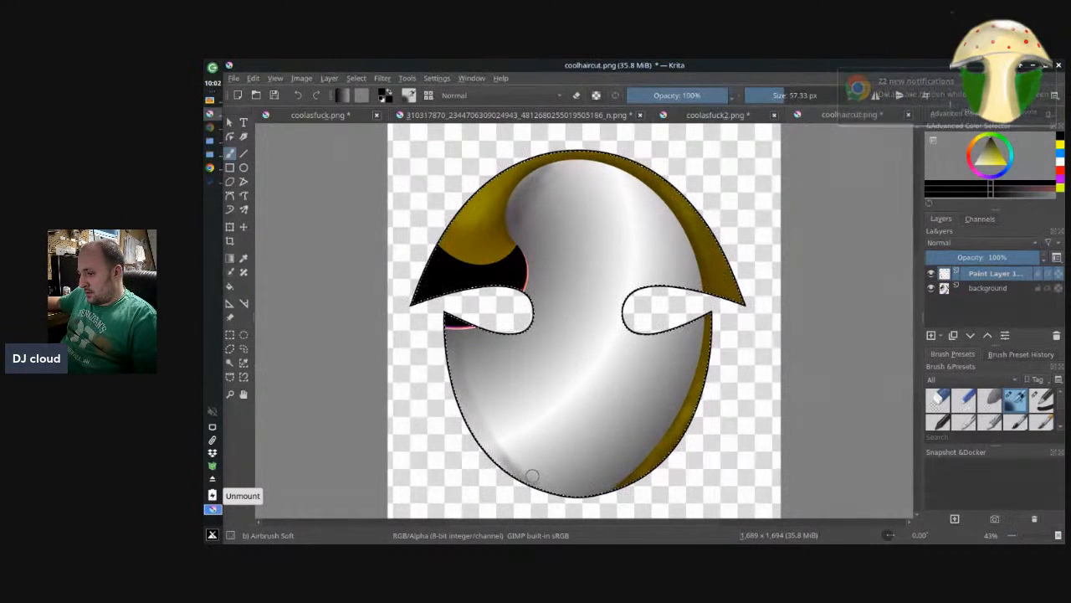
drag(584, 521, 580, 521)
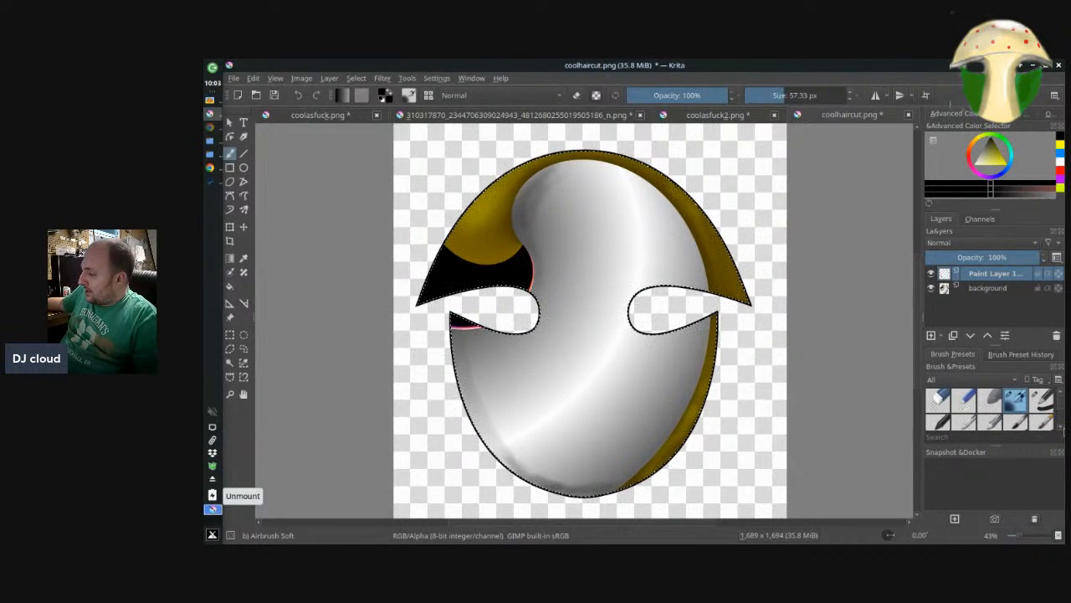
Switch to the Blender Blur brush preset at 60 px and blend the black shading along the mask's edges
click(1059, 428)
click(1061, 428)
click(1061, 430)
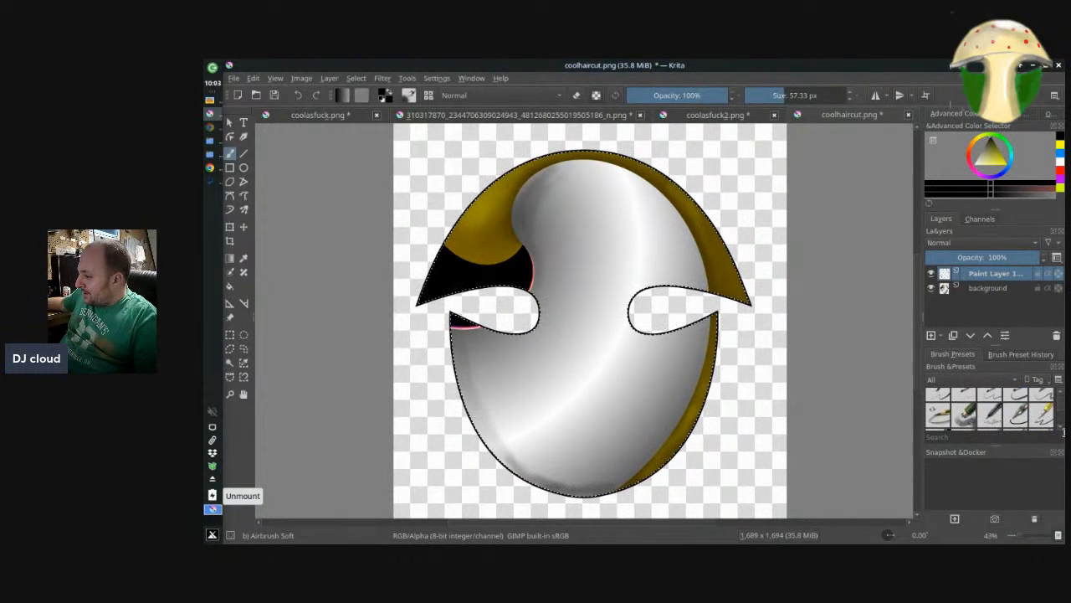
click(1060, 430)
click(1060, 430)
click(1062, 430)
click(1063, 432)
click(1063, 431)
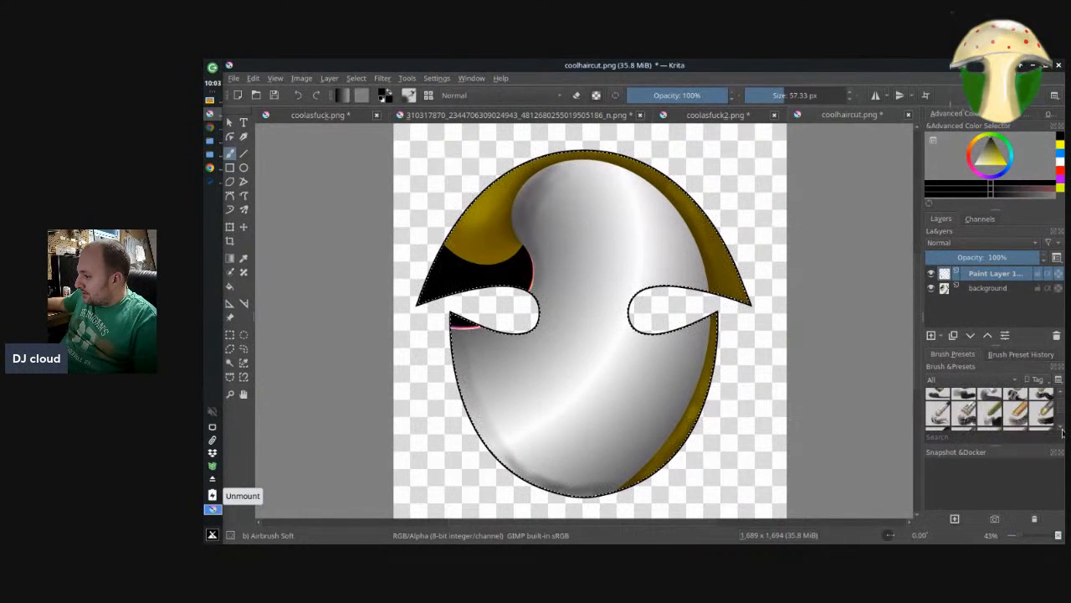
click(1063, 431)
click(1062, 431)
click(1062, 431)
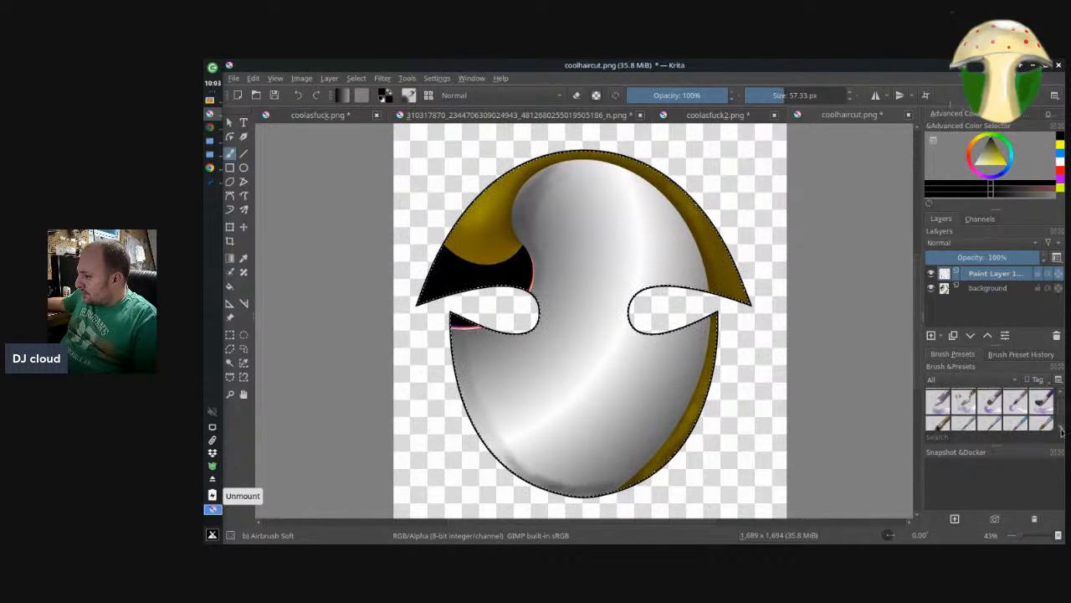
click(1062, 431)
click(1062, 431)
click(1063, 431)
click(1062, 431)
click(1062, 431)
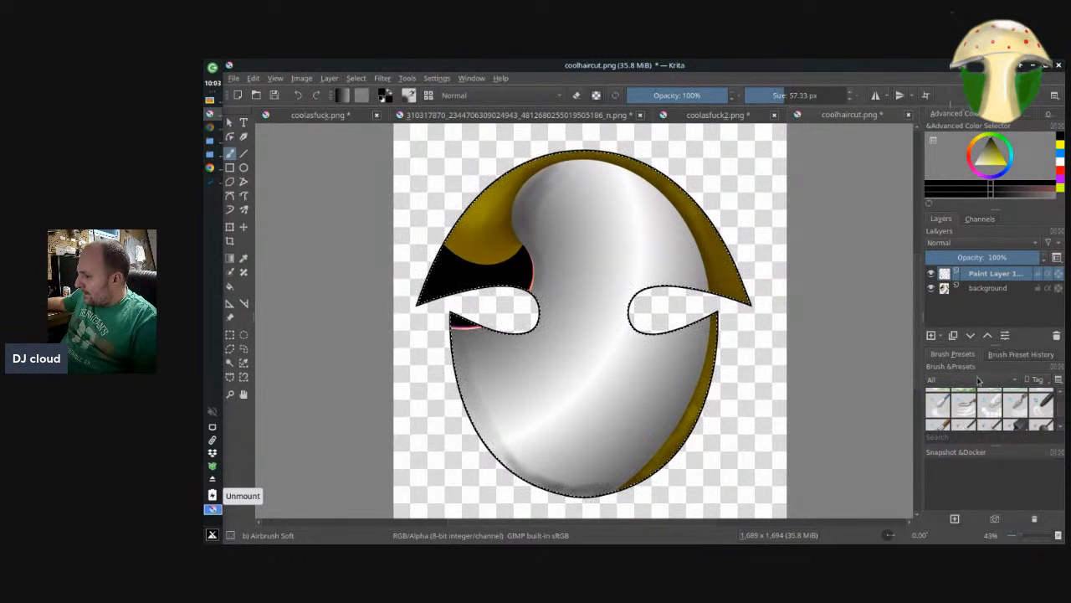
click(938, 405)
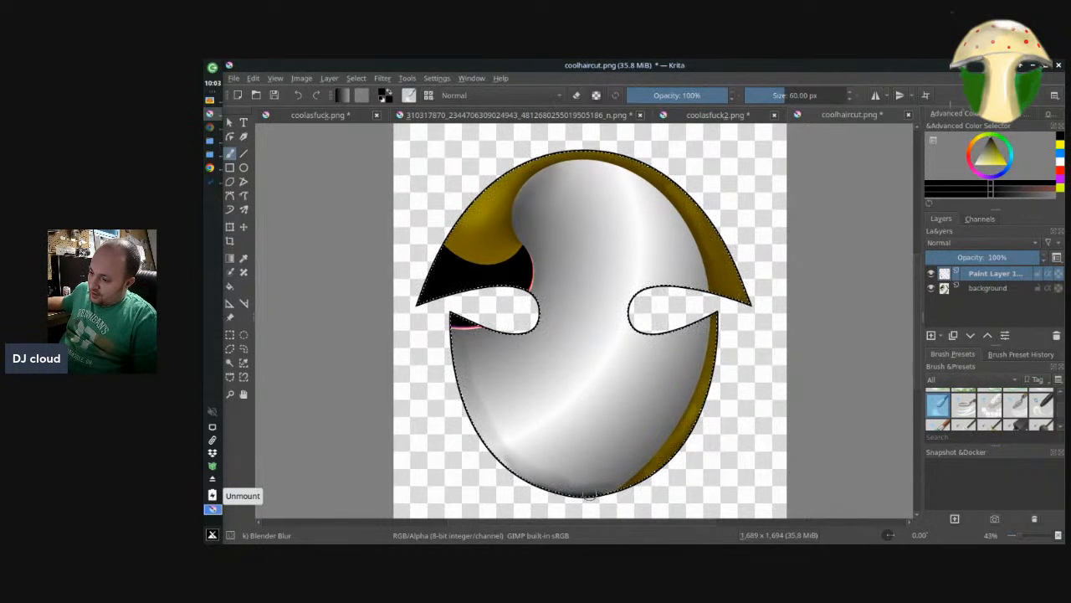
mouse_move(590, 495)
mouse_down()
mouse_move(581, 492)
mouse_move(593, 489)
mouse_up()
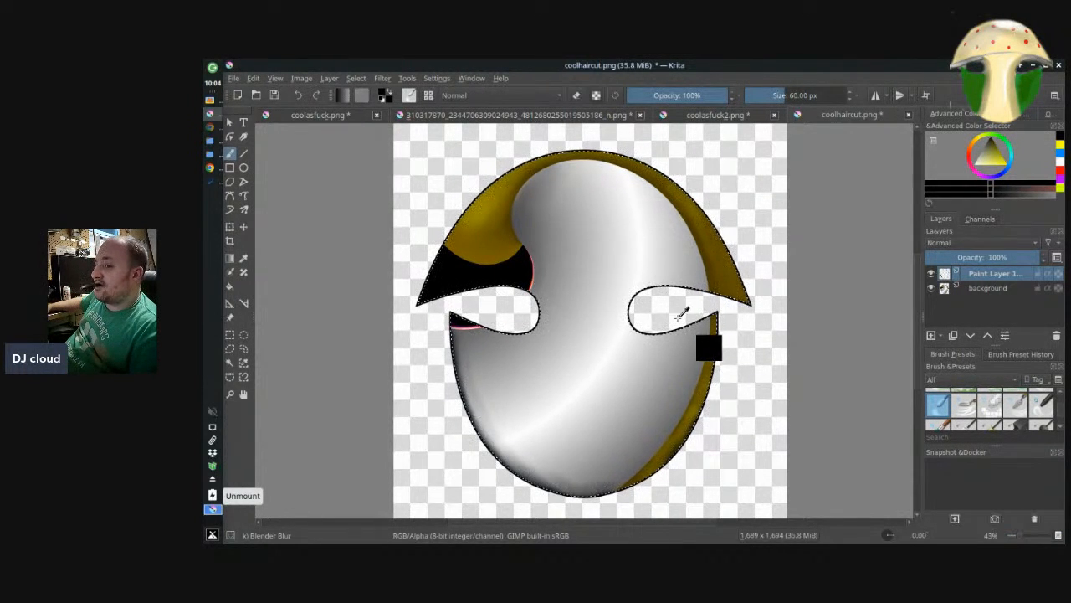
scroll(674, 311, down, 5)
scroll(638, 327, up, 6)
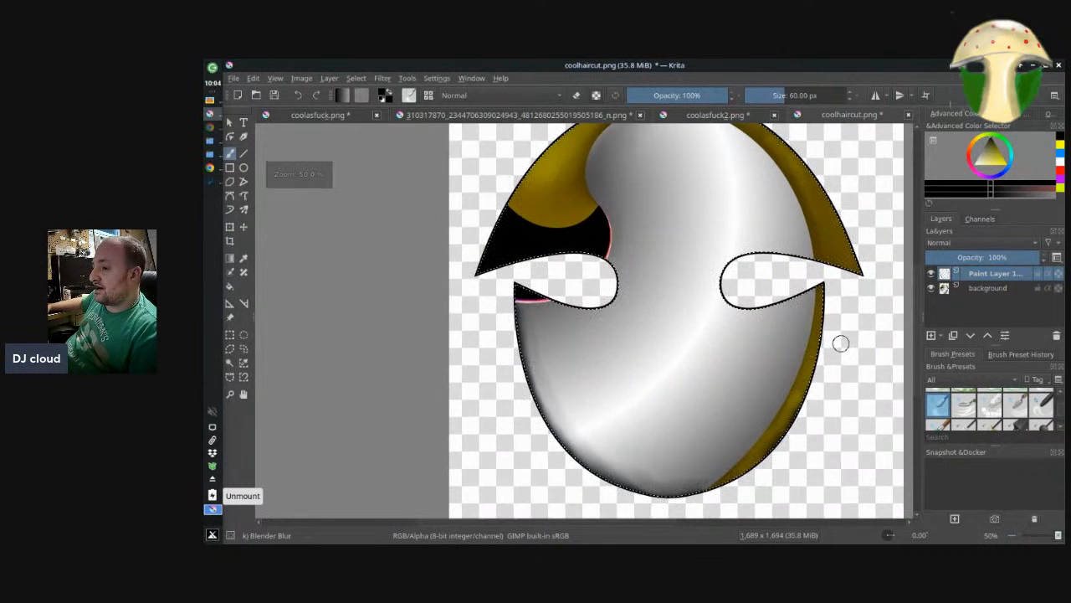
scroll(689, 277, down, 1)
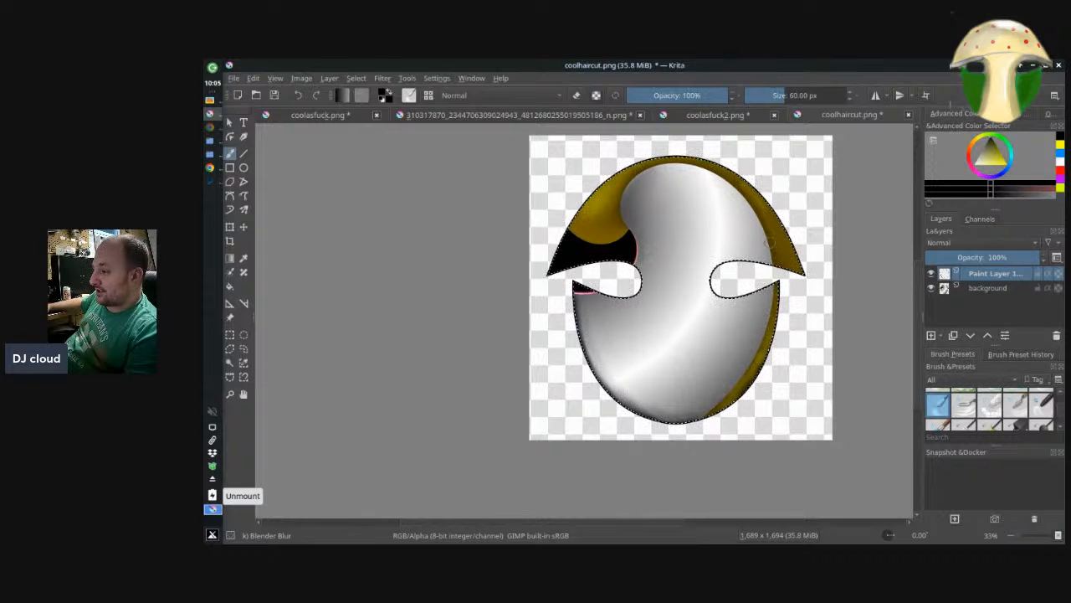
Switch back to the Airbrush Soft brush preset
scroll(1015, 412, down, 2)
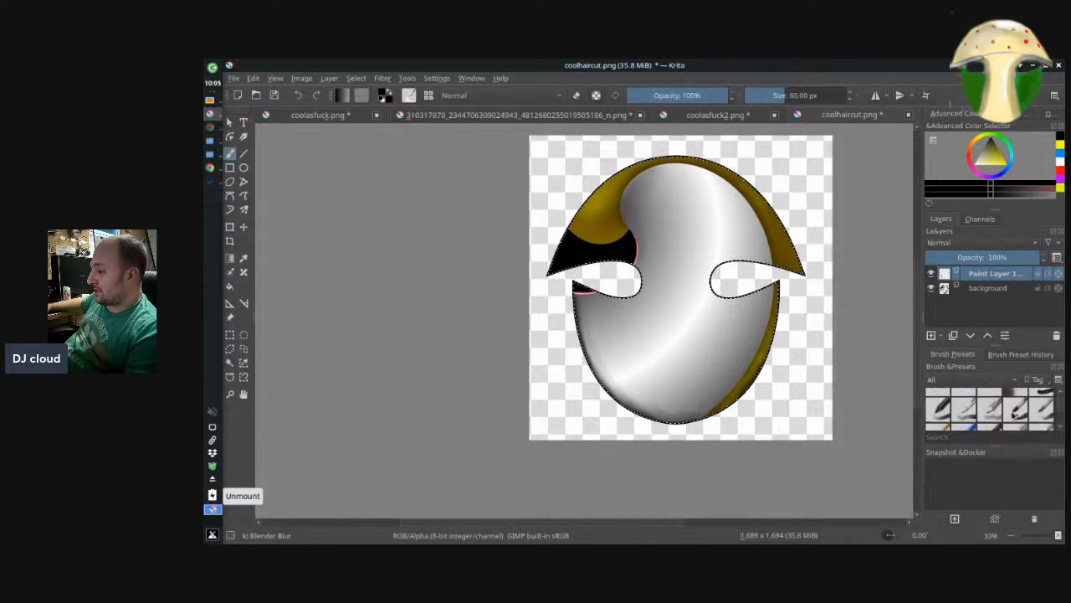
scroll(1015, 412, up, 2)
click(1015, 400)
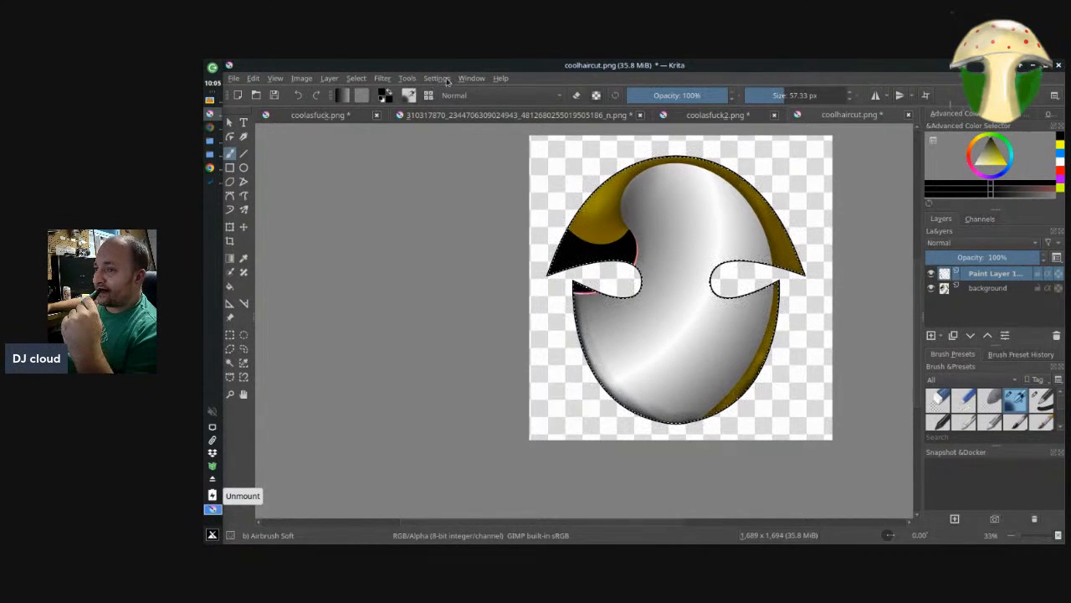
Try the Emboss in All Directions and Emboss Horizontal & Vertical filters on Paint Layer 1
click(400, 78)
mouse_move(382, 78)
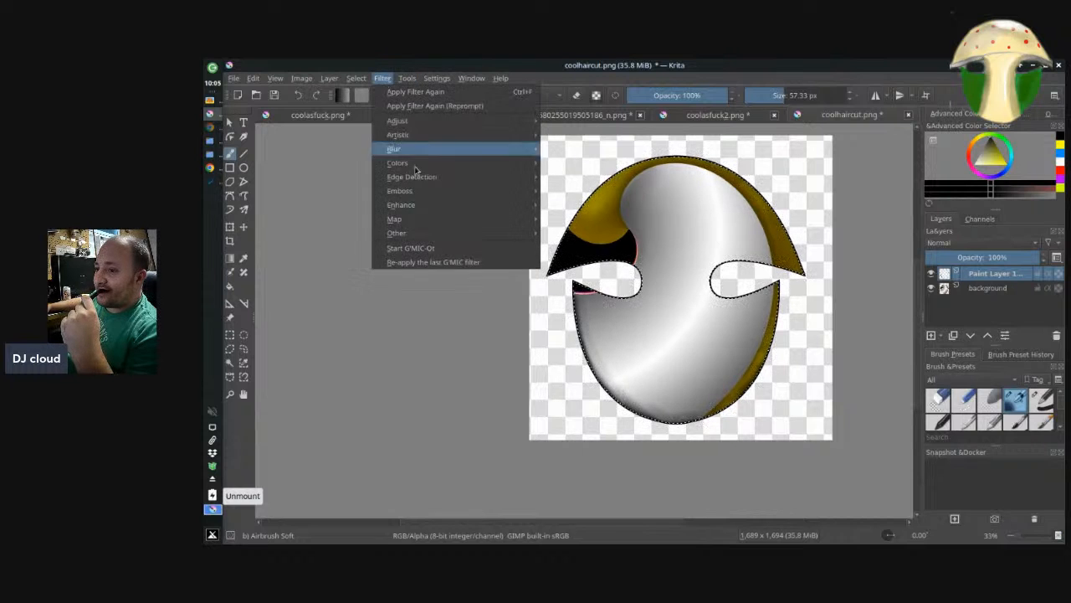
mouse_move(409, 192)
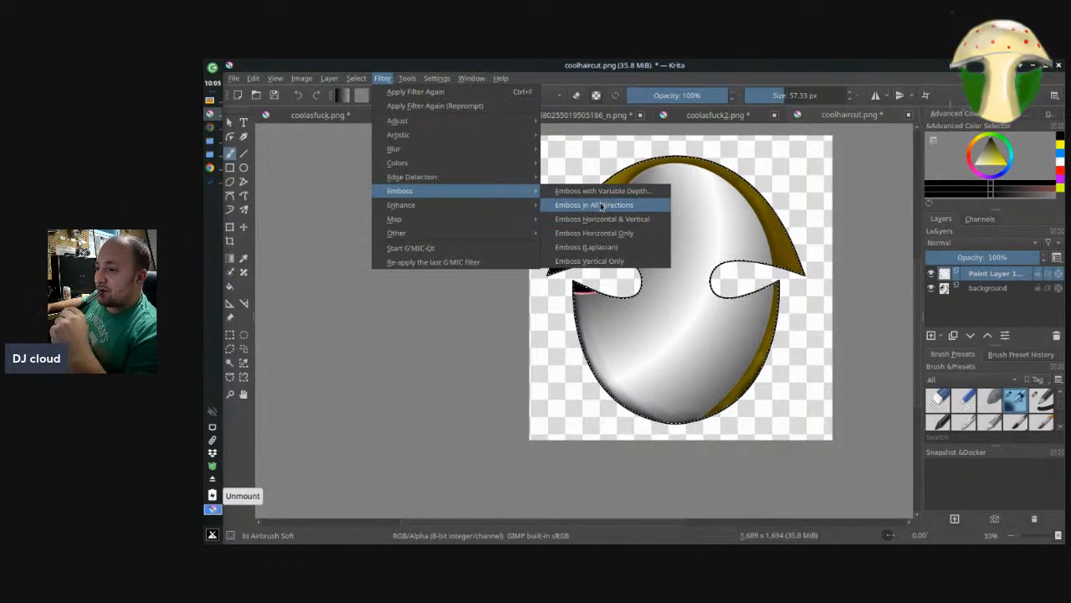
click(603, 206)
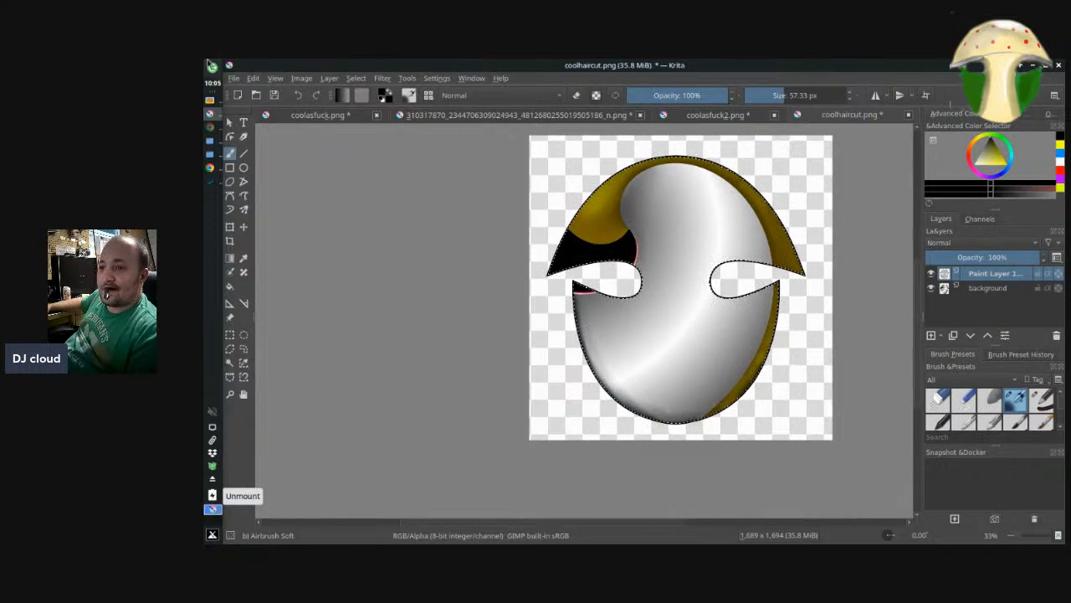
click(409, 78)
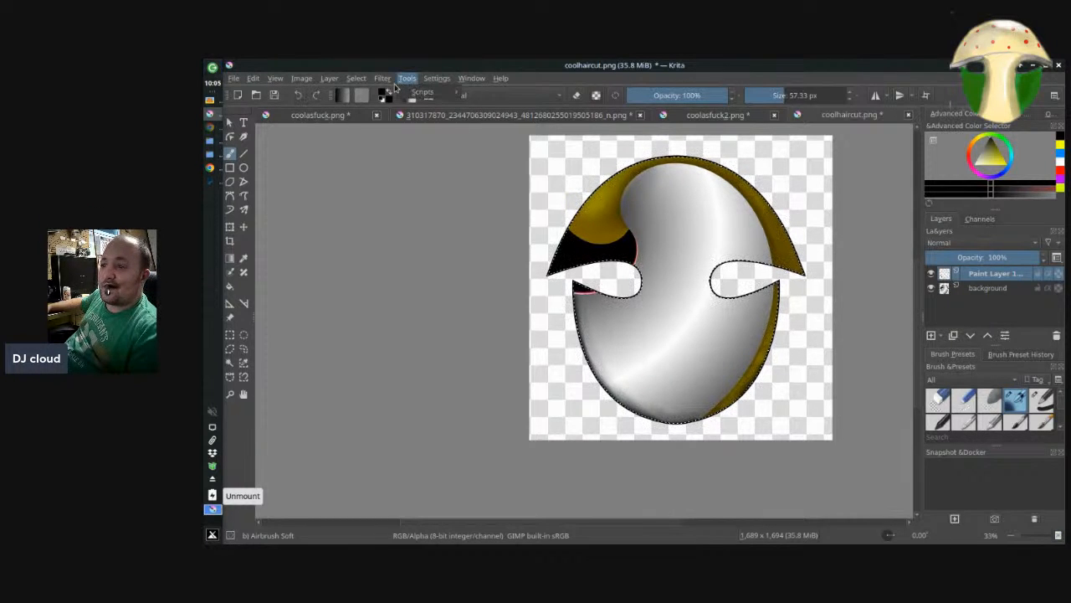
click(382, 78)
mouse_move(461, 199)
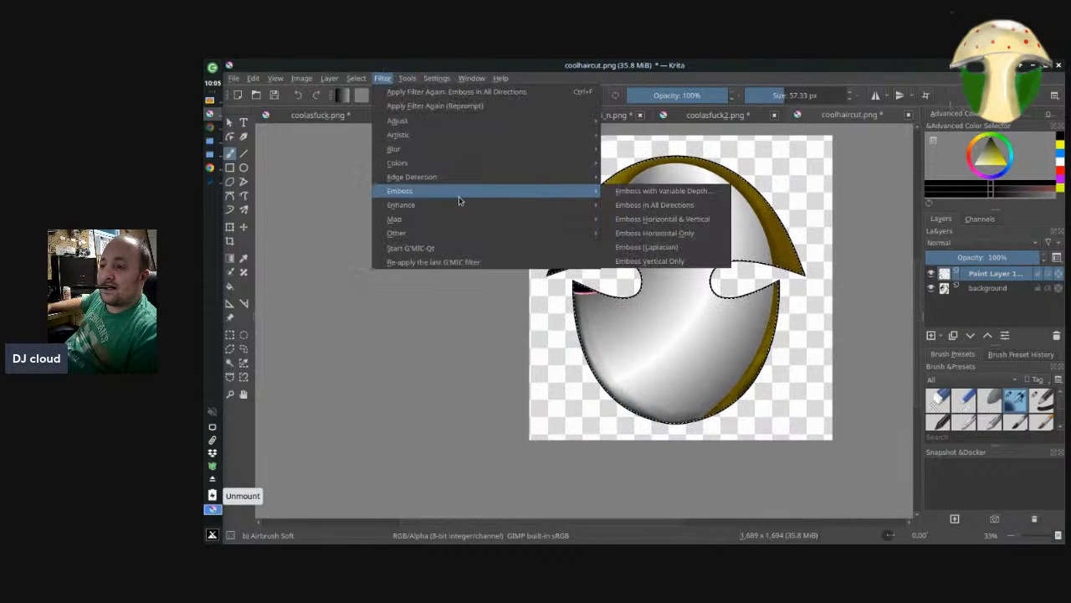
click(678, 219)
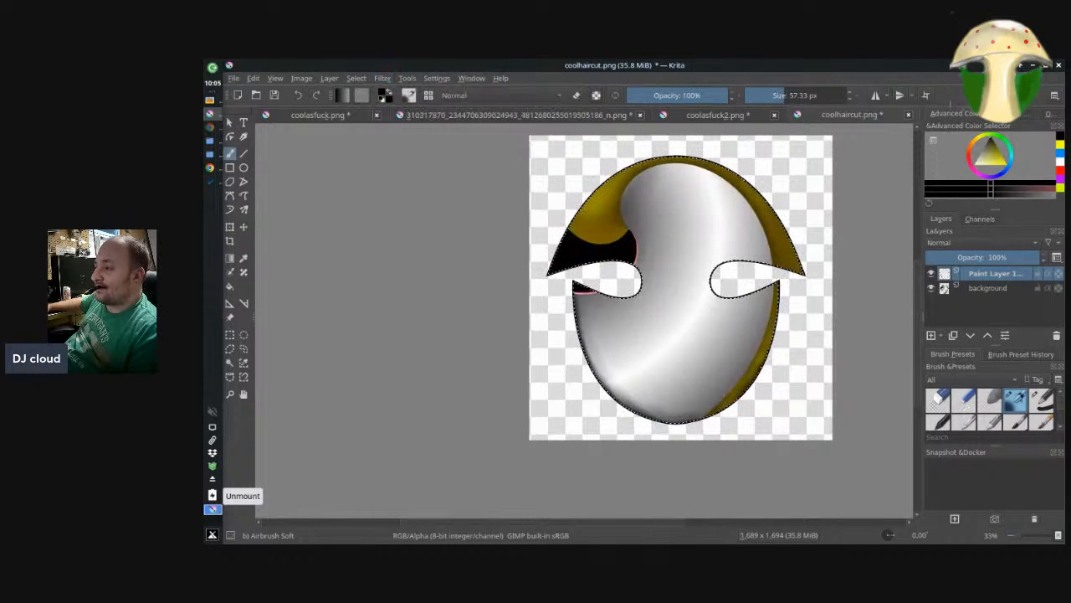
Try the Emboss Horizontal & Vertical filter on the background layer, check it by toggling Paint Layer 1's visibility, and undo the filter
click(989, 288)
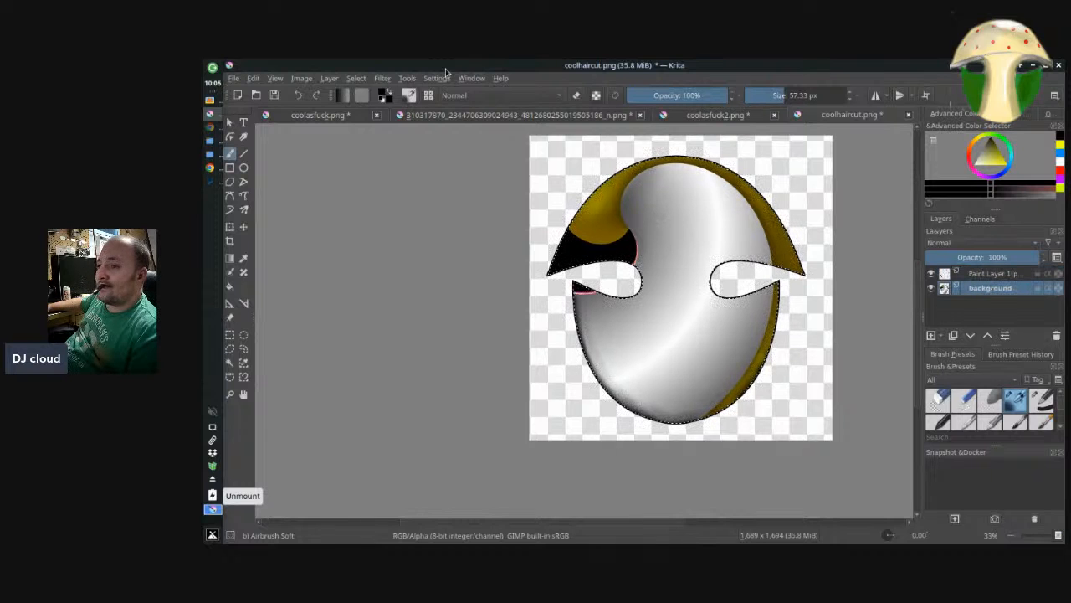
click(412, 80)
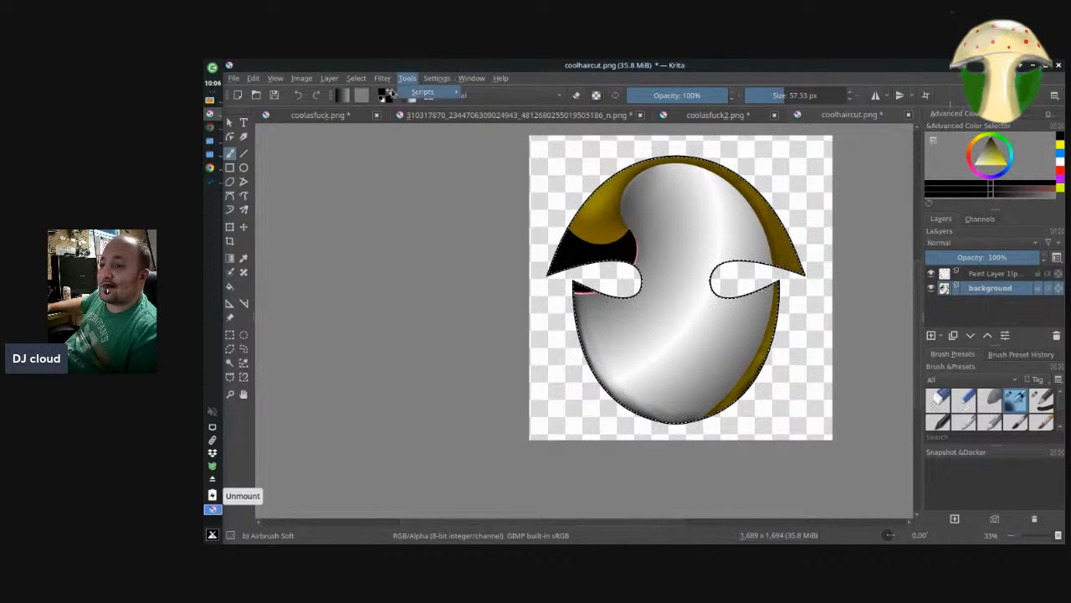
mouse_move(383, 80)
mouse_move(494, 191)
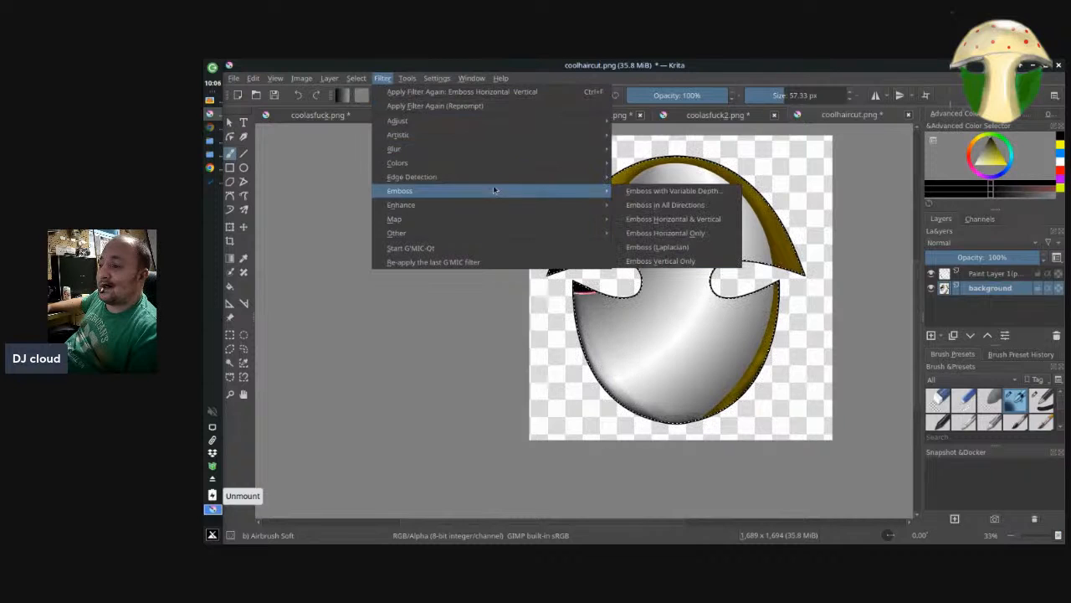
click(682, 221)
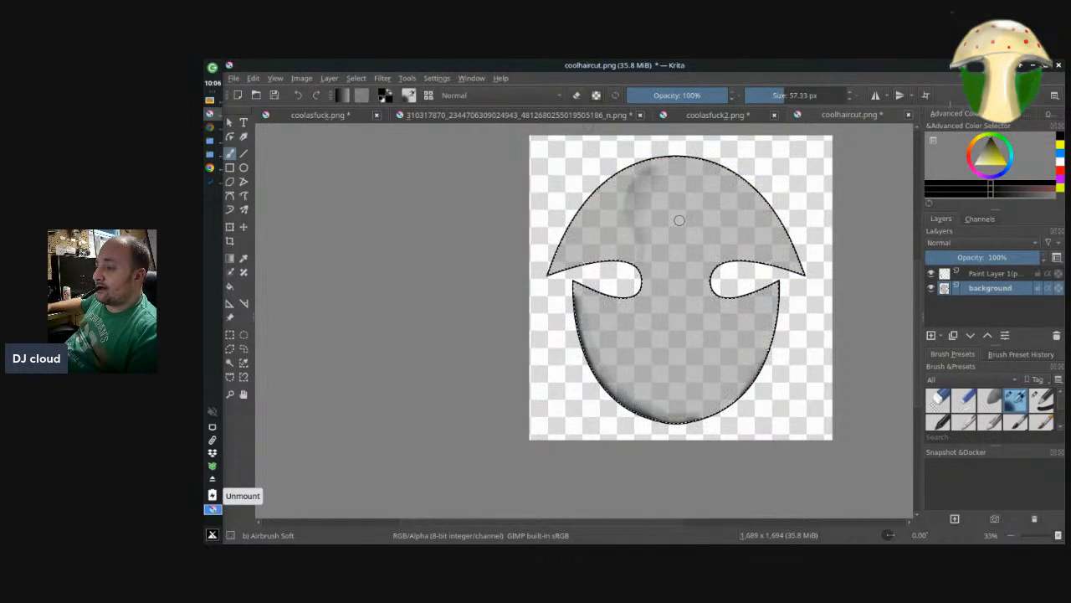
click(931, 275)
click(931, 274)
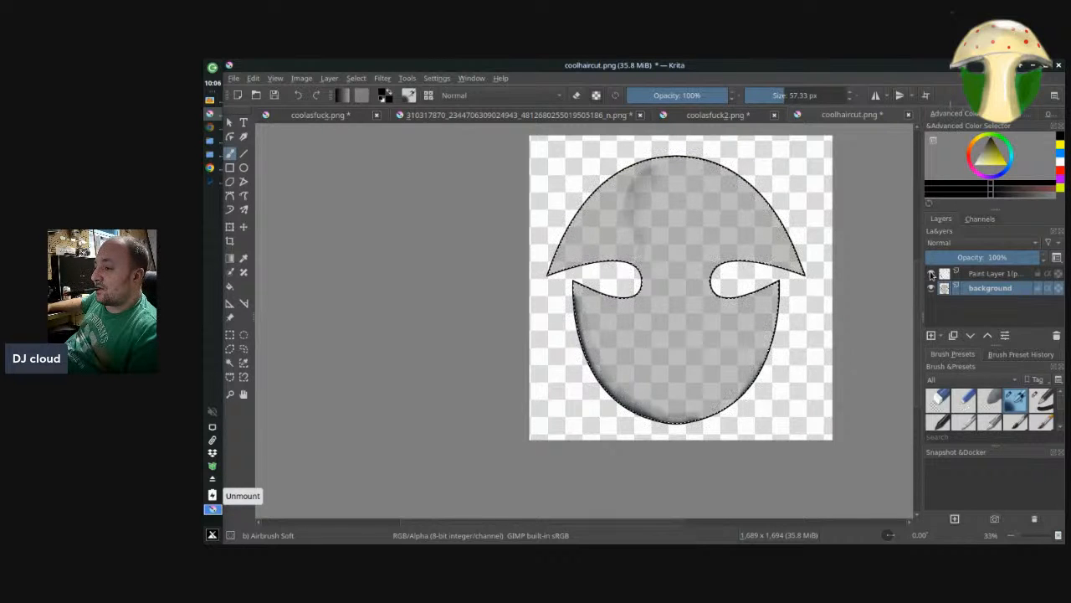
click(931, 274)
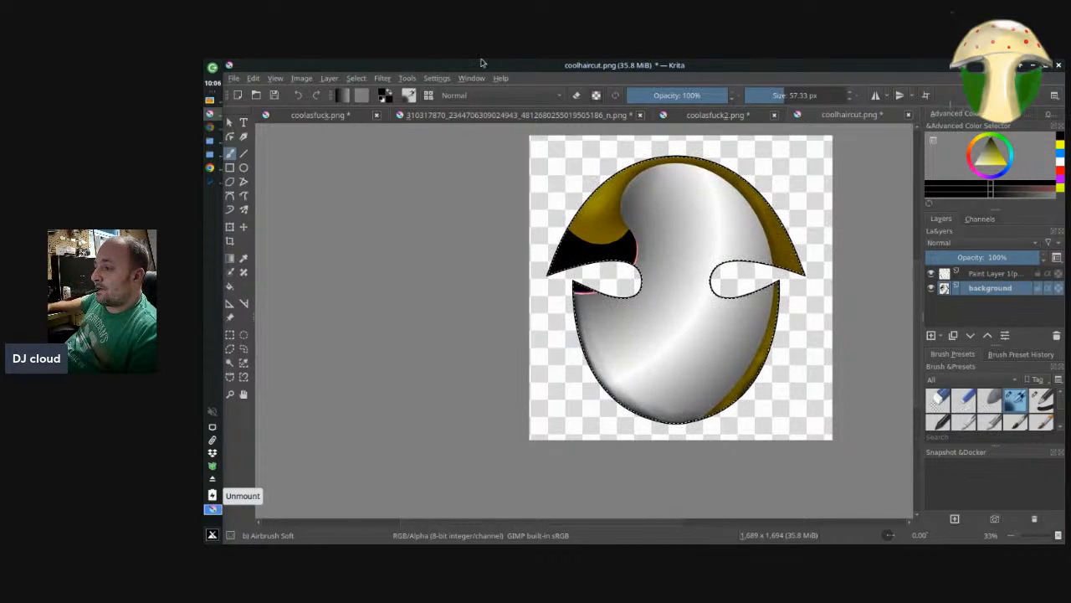
click(437, 79)
click(438, 79)
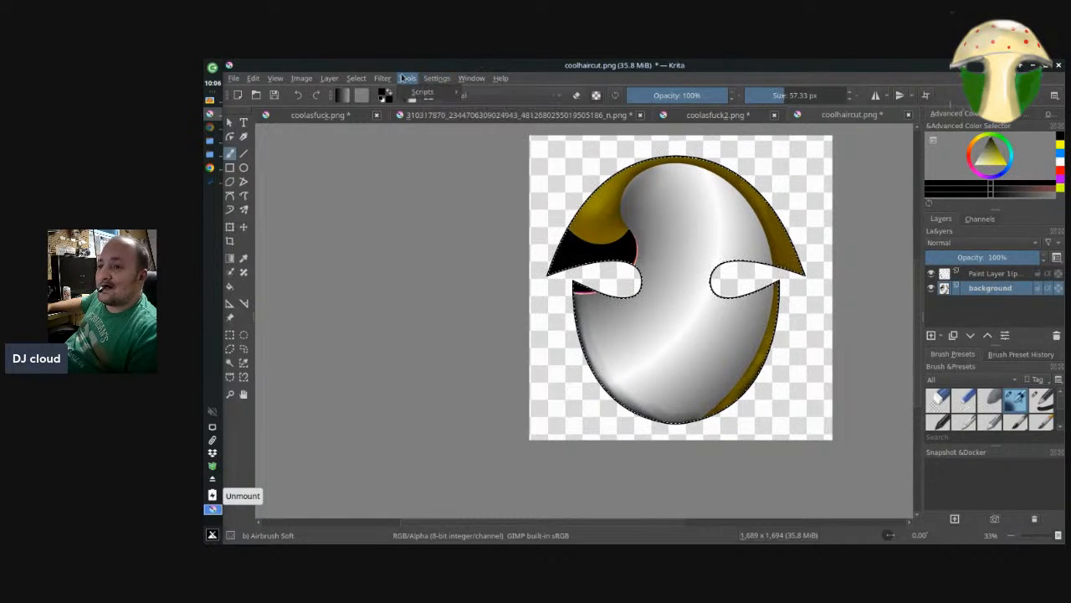
click(431, 78)
mouse_move(501, 78)
click(732, 64)
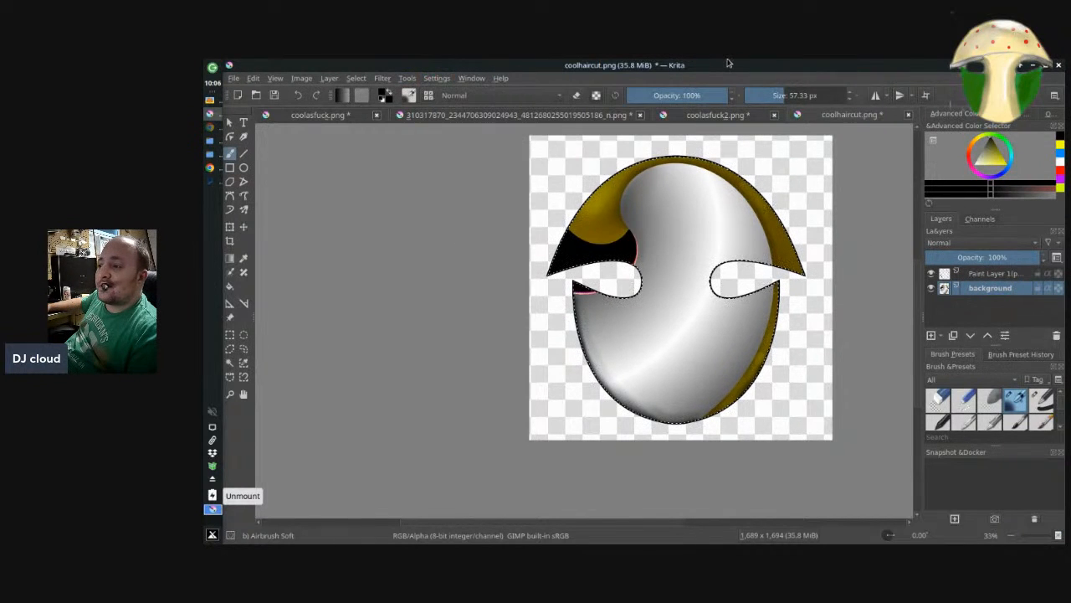
Save the changes to coolhaircut.png
click(234, 79)
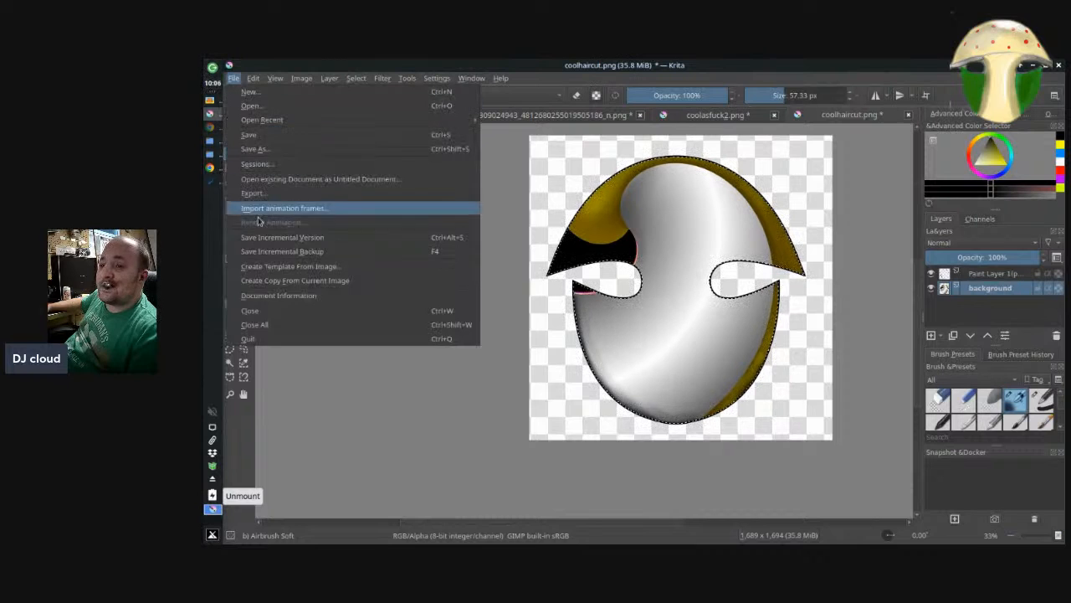
click(280, 137)
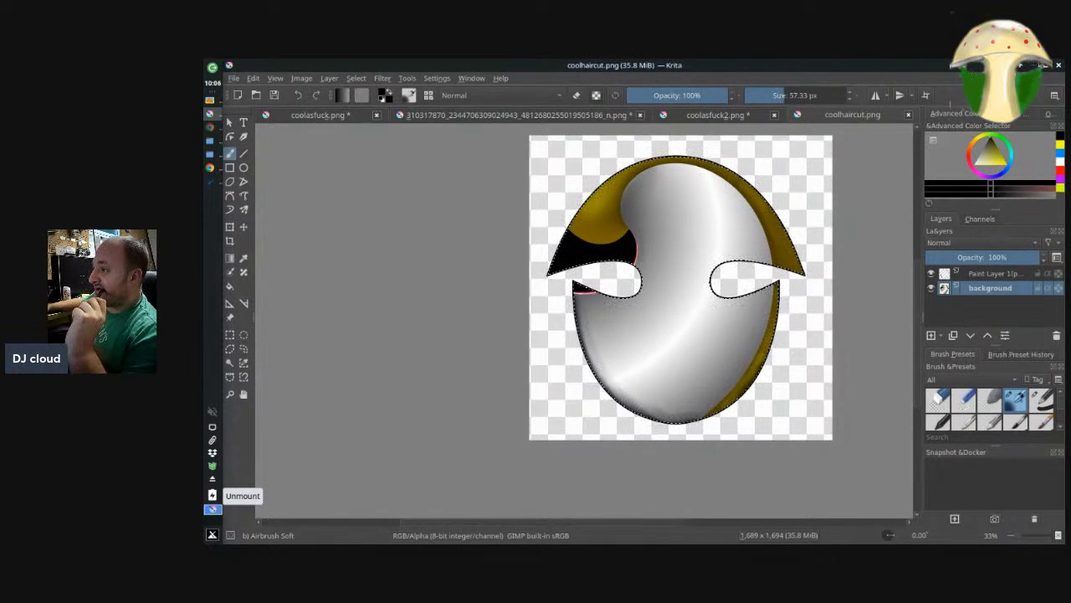
Start closing the program and save the modified coolasfuck.png document as coolhaircut.png, replacing the existing file
click(1061, 66)
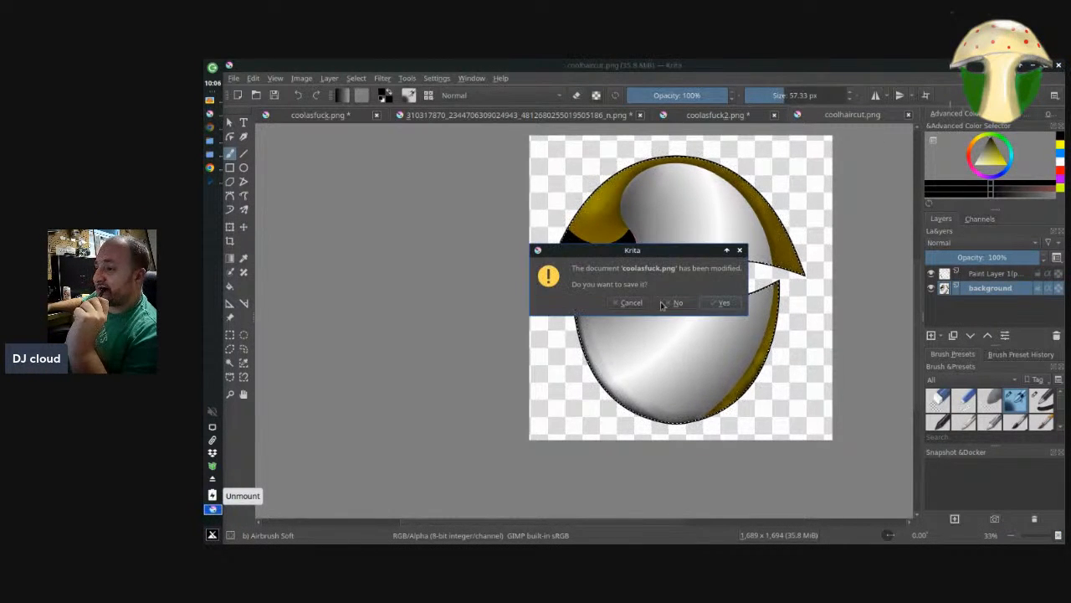
click(714, 303)
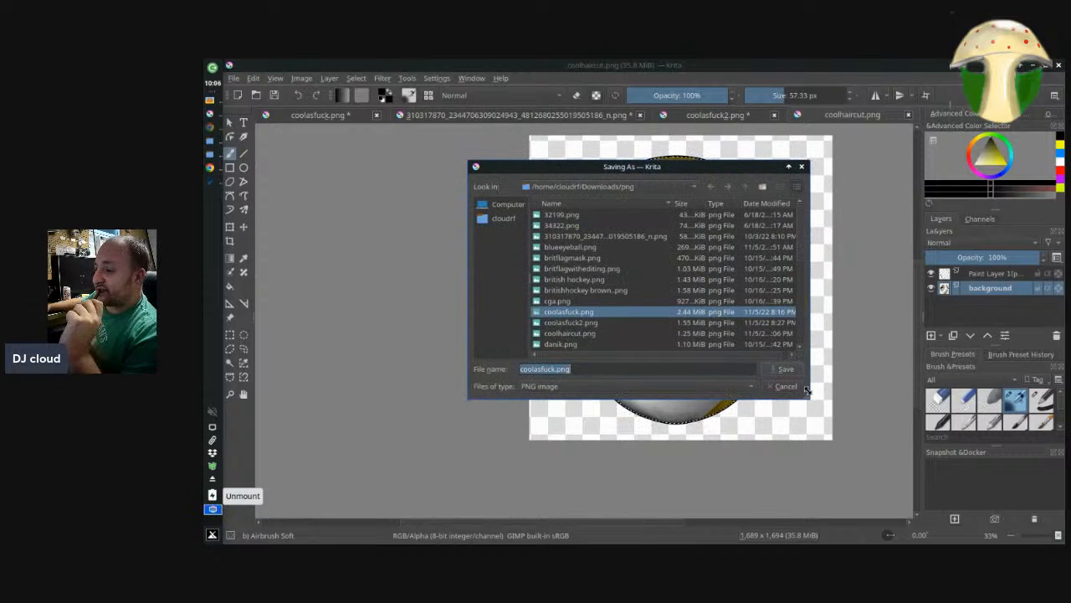
click(645, 334)
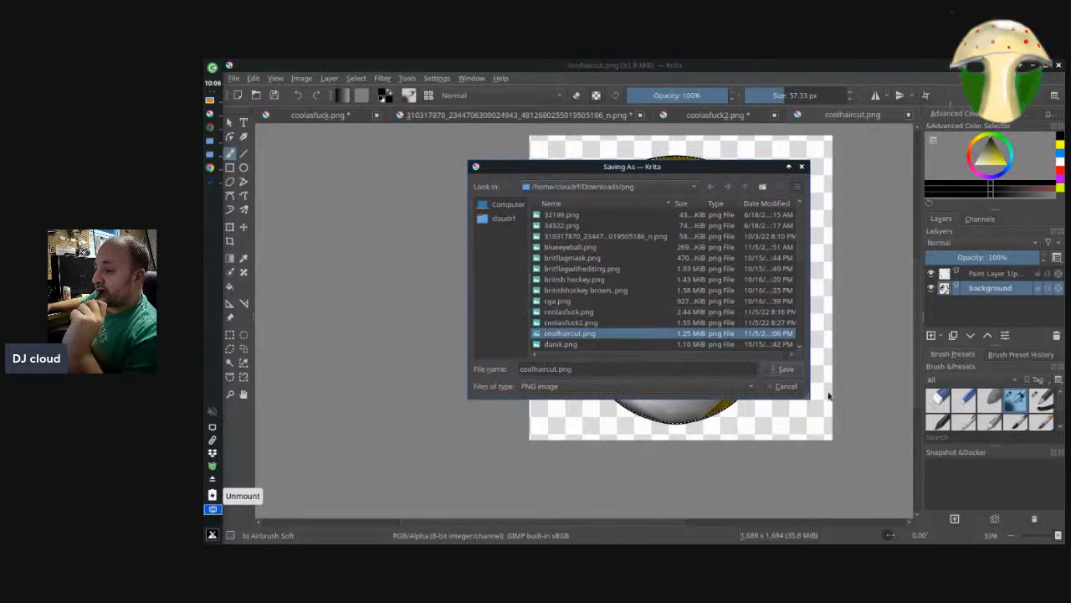
click(785, 368)
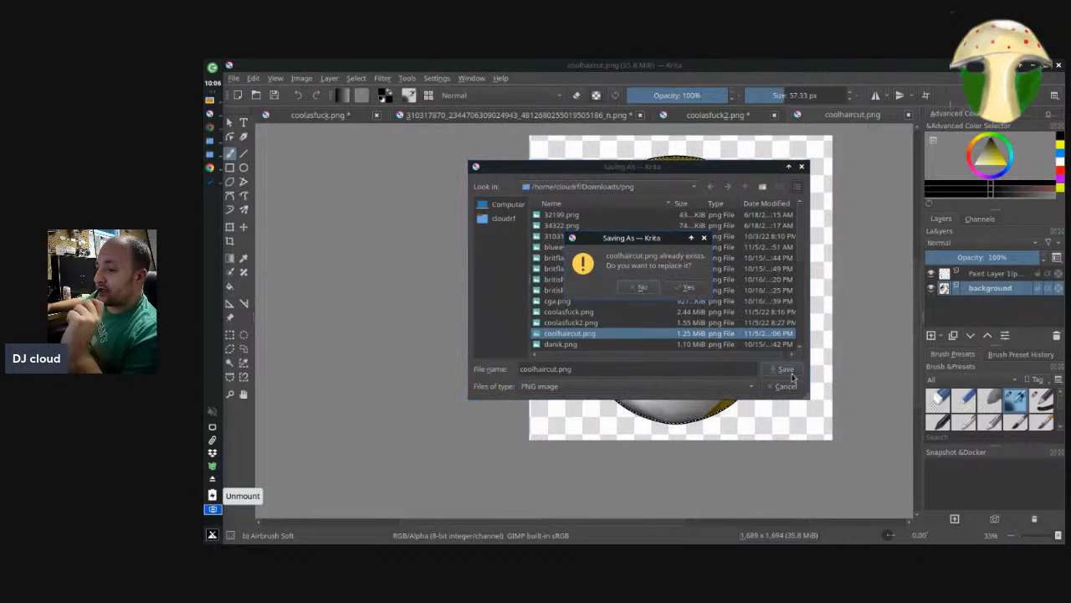
click(688, 286)
click(759, 417)
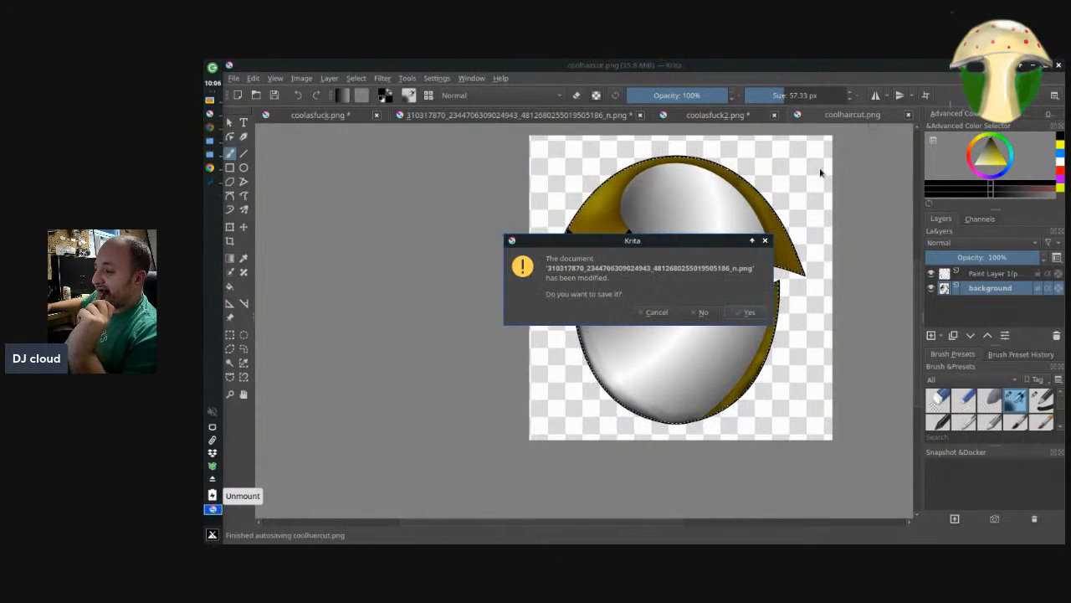
click(746, 312)
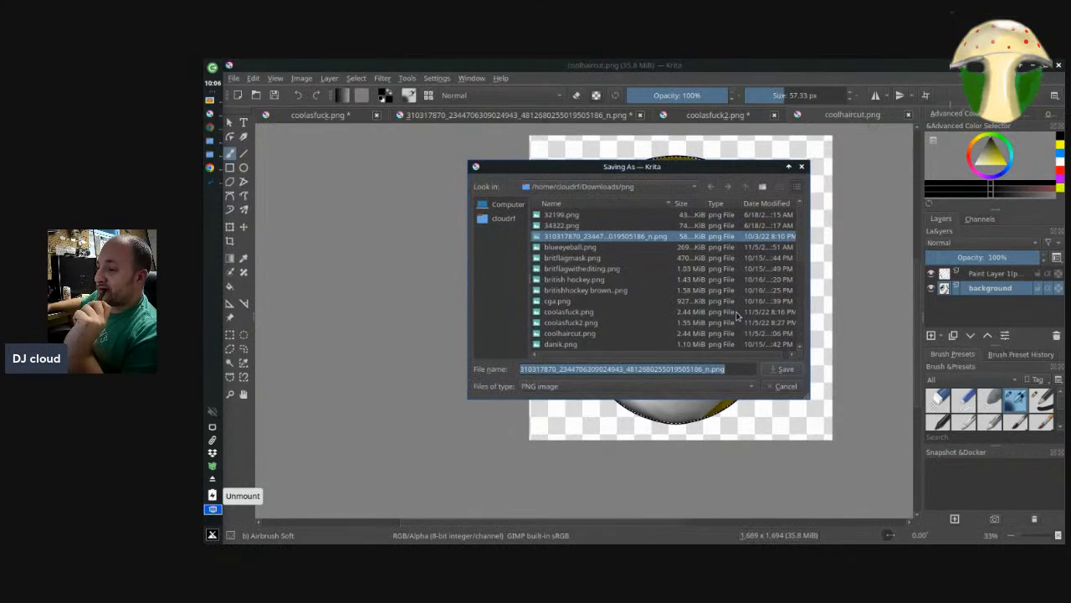
click(783, 369)
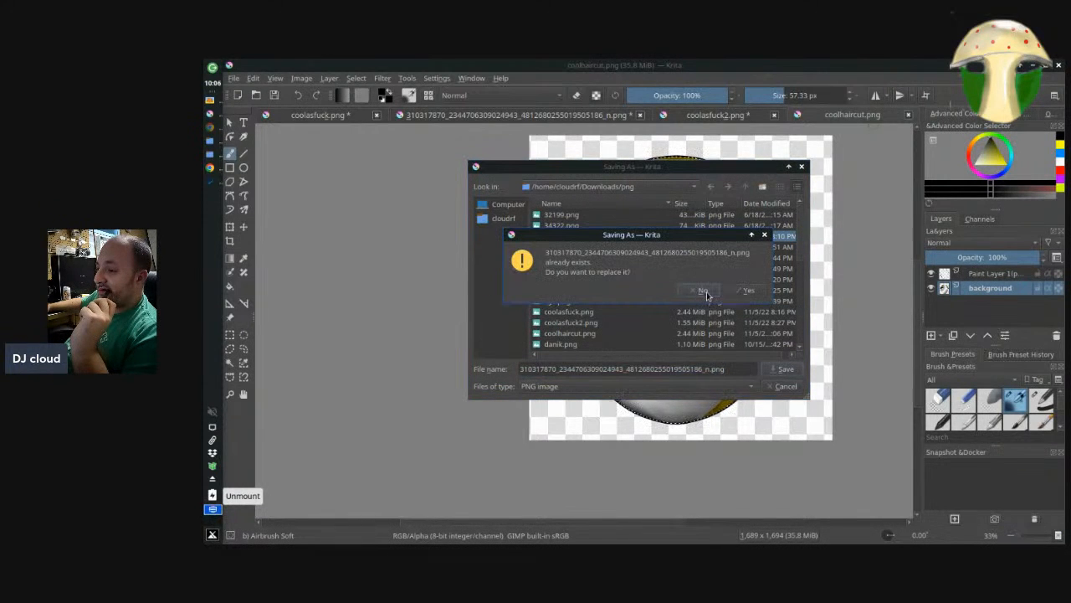
click(705, 291)
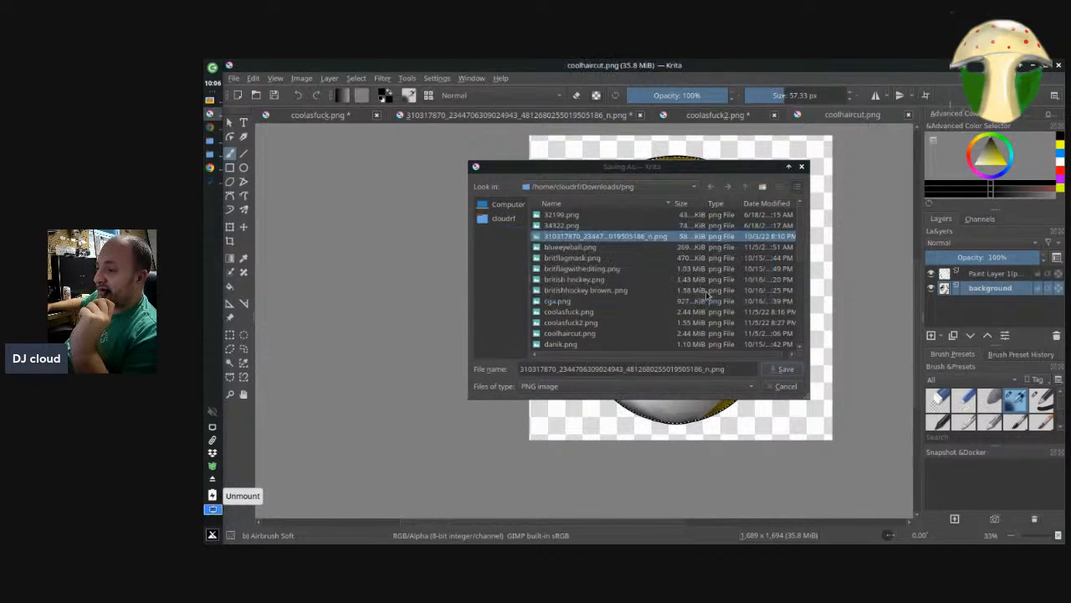
click(785, 386)
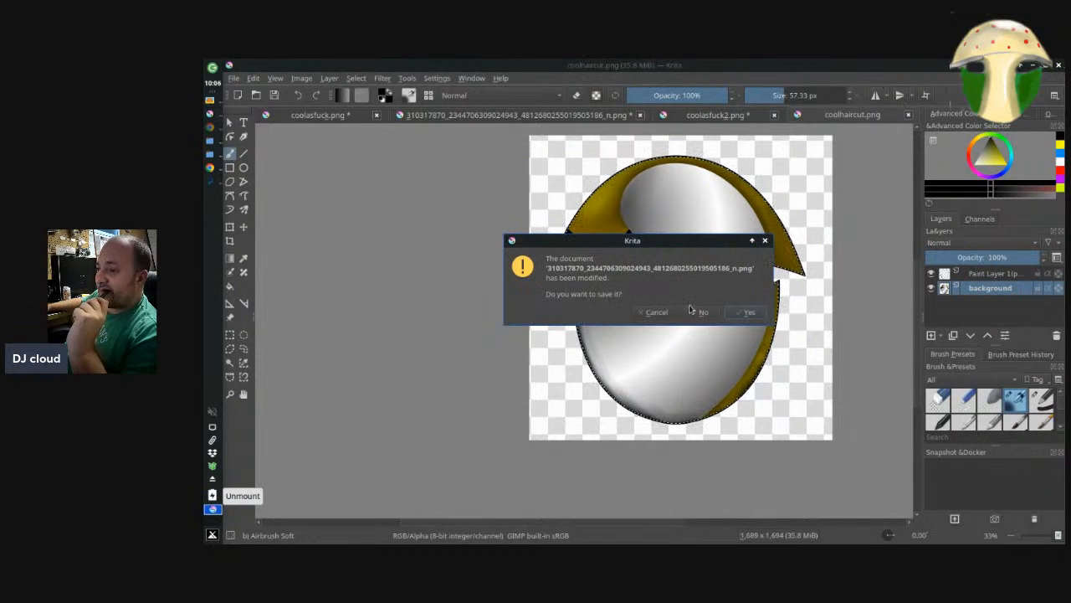
Discard the unsaved changes to the numbered PNG document and coolasfuck2.png to finish closing the program
click(692, 311)
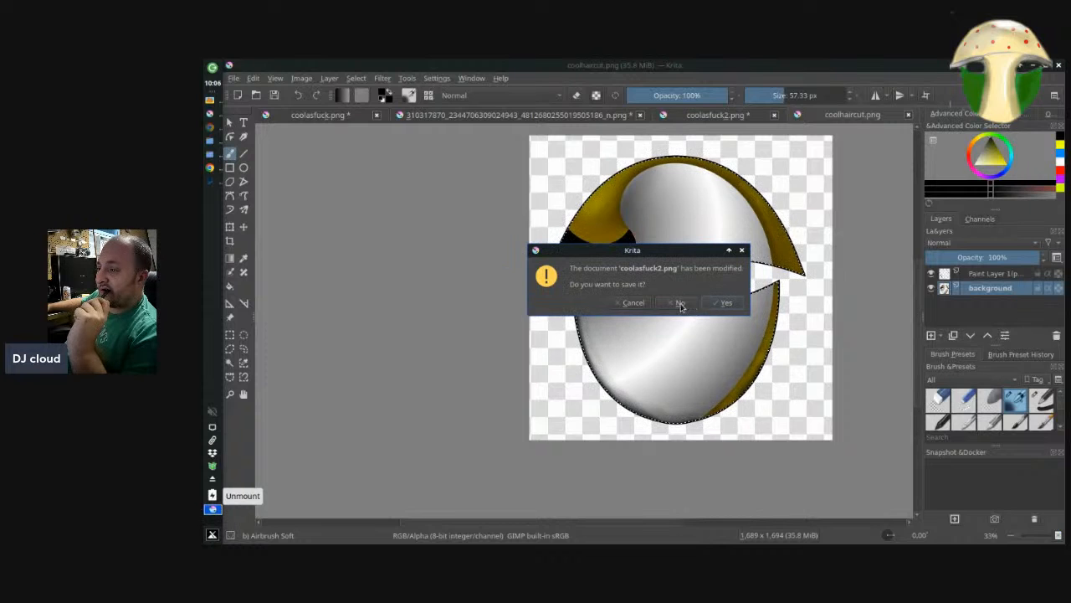
click(681, 304)
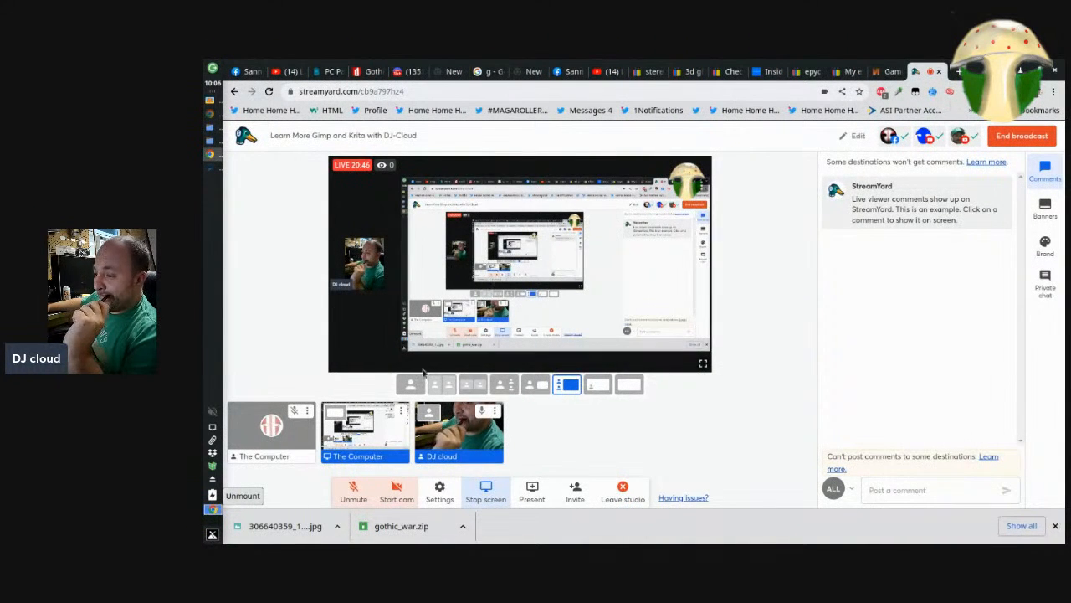
Open hairbow.png from the Downloads/png folder in GIMP, converting it to the built-in sRGB profile, and close GIMP after viewing it
click(210, 128)
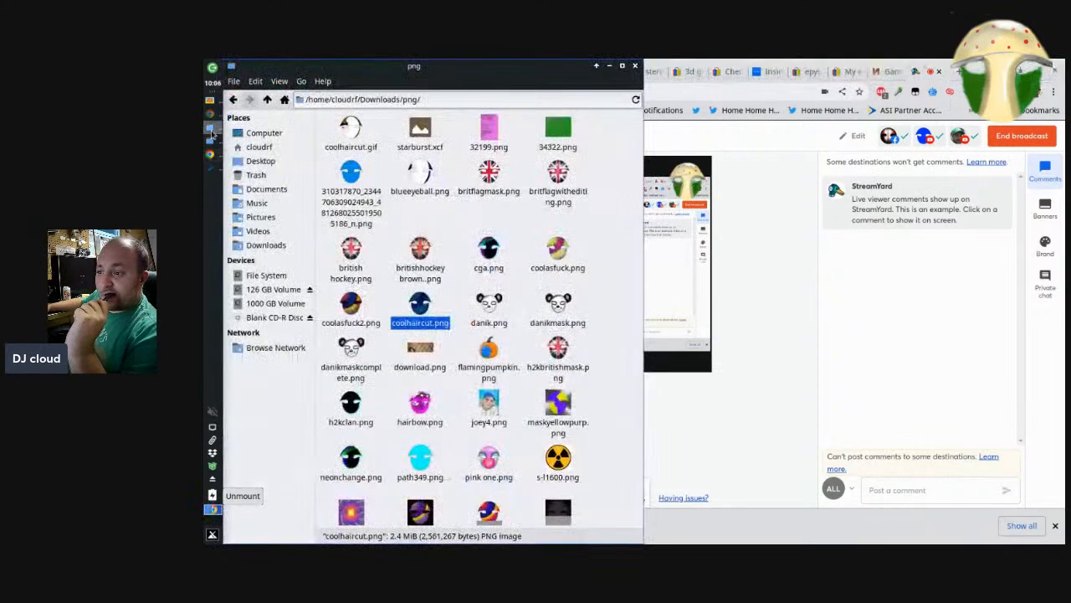
click(426, 417)
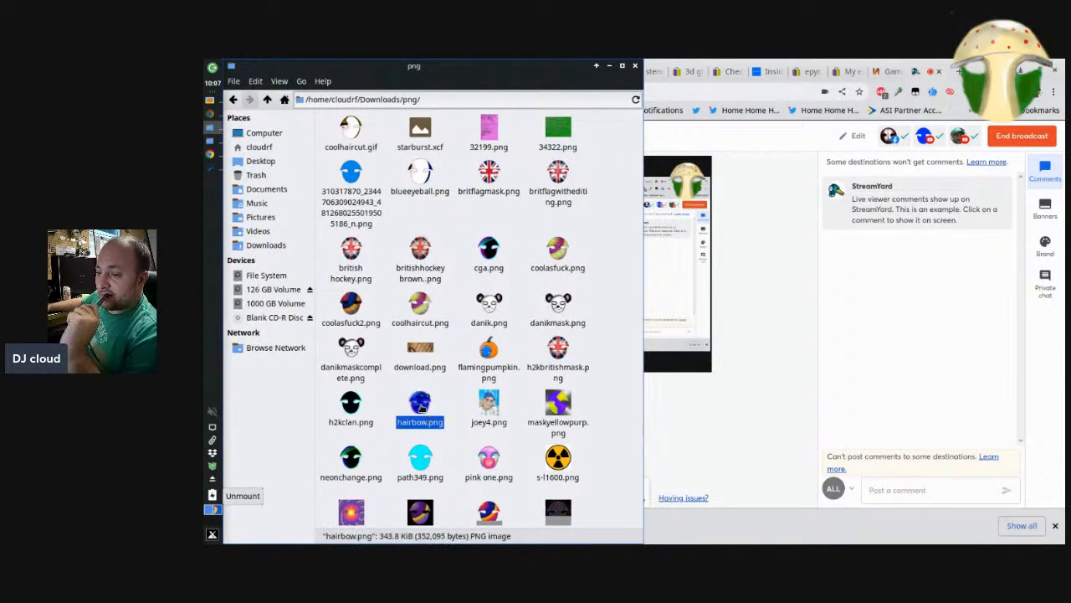
right_click(422, 408)
mouse_move(503, 191)
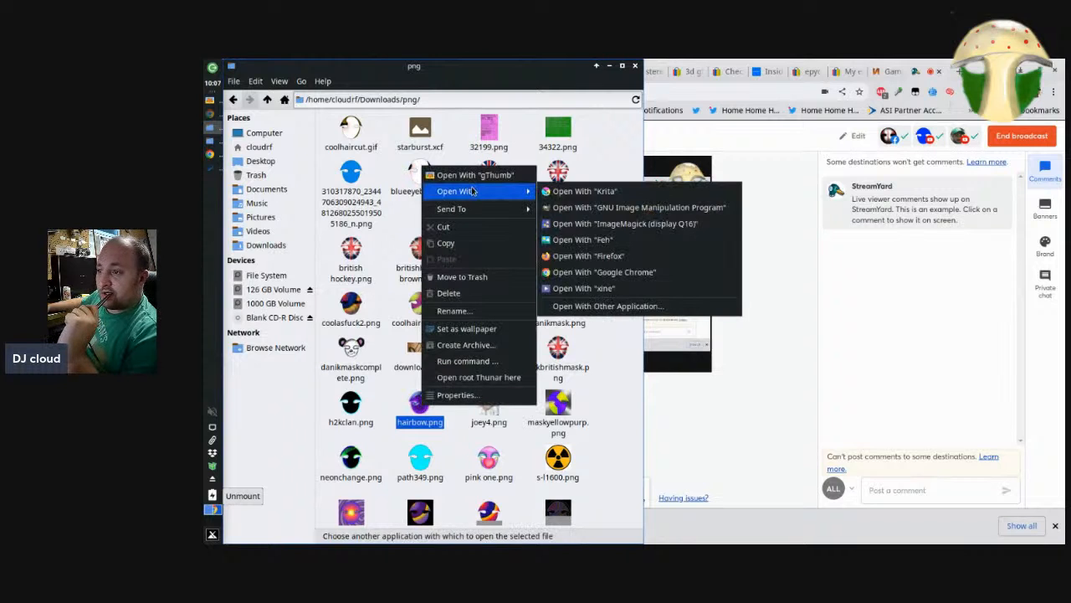
click(642, 207)
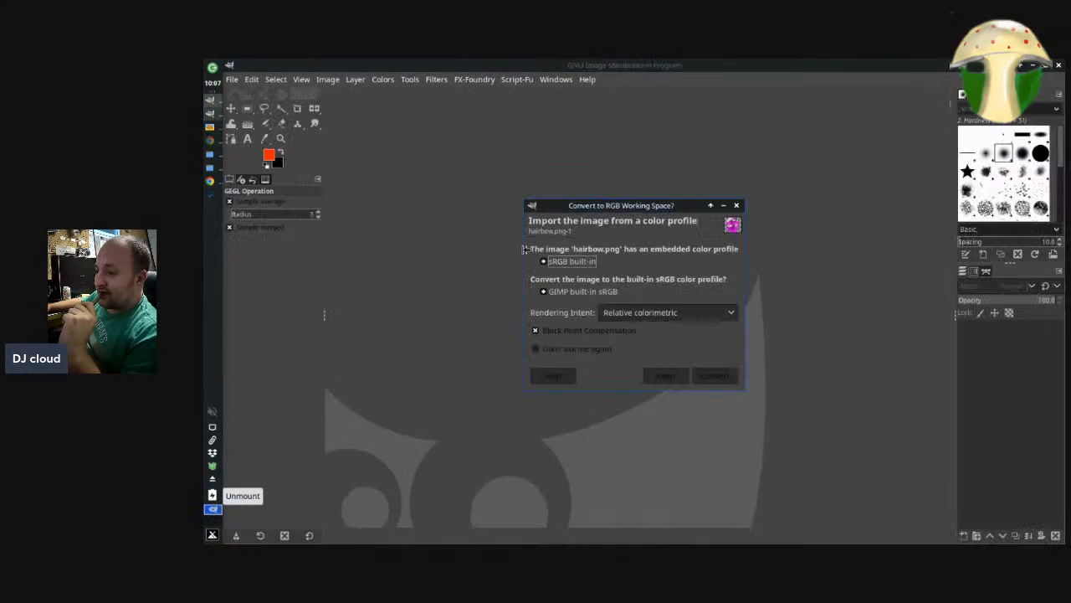
click(725, 381)
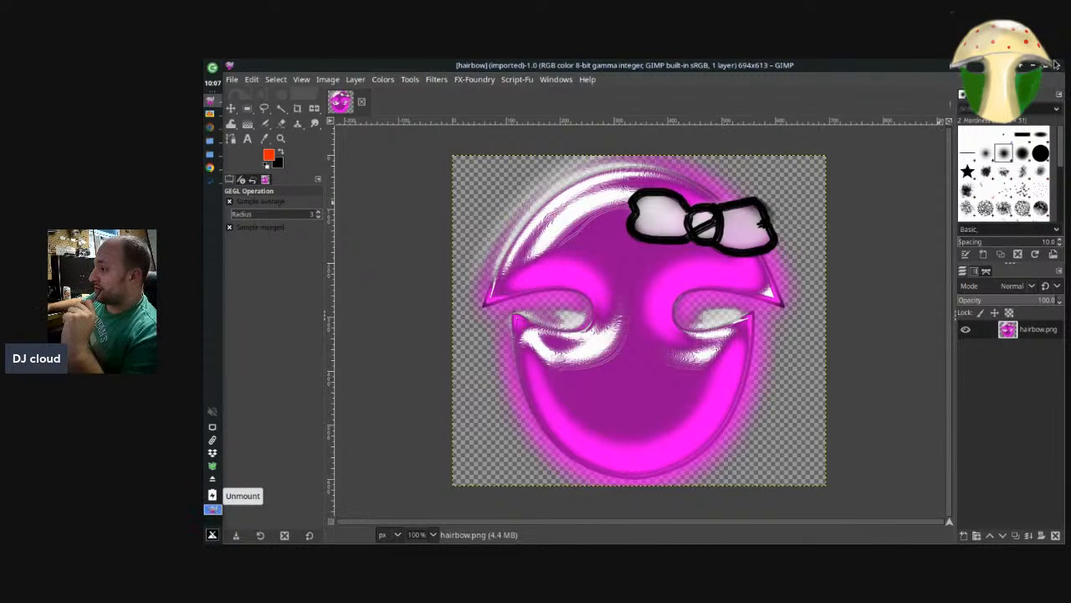
click(1060, 64)
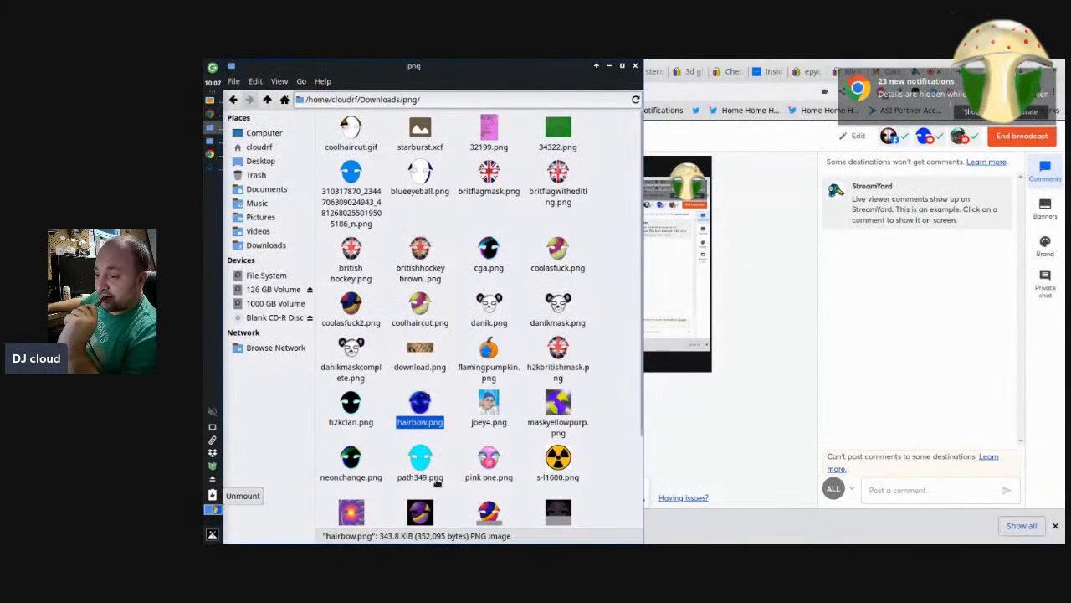
Open path349.png from the Downloads/png folder in GIMP (GNU Image Manipulation Program)
click(489, 403)
scroll(489, 404, down, 3)
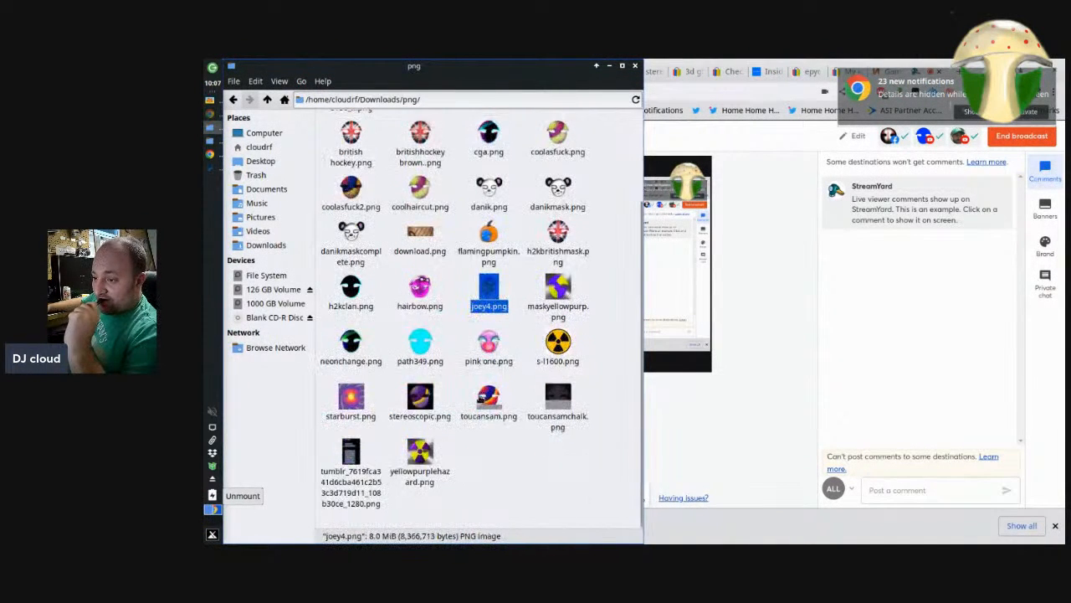
click(443, 408)
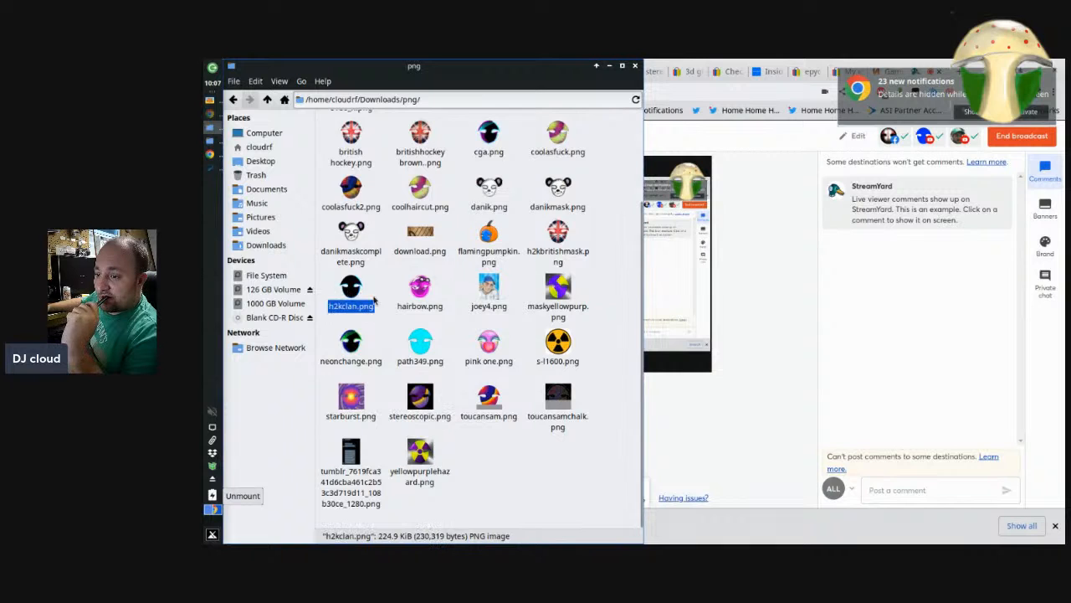
scroll(423, 328, up, 1)
click(419, 387)
right_click(418, 387)
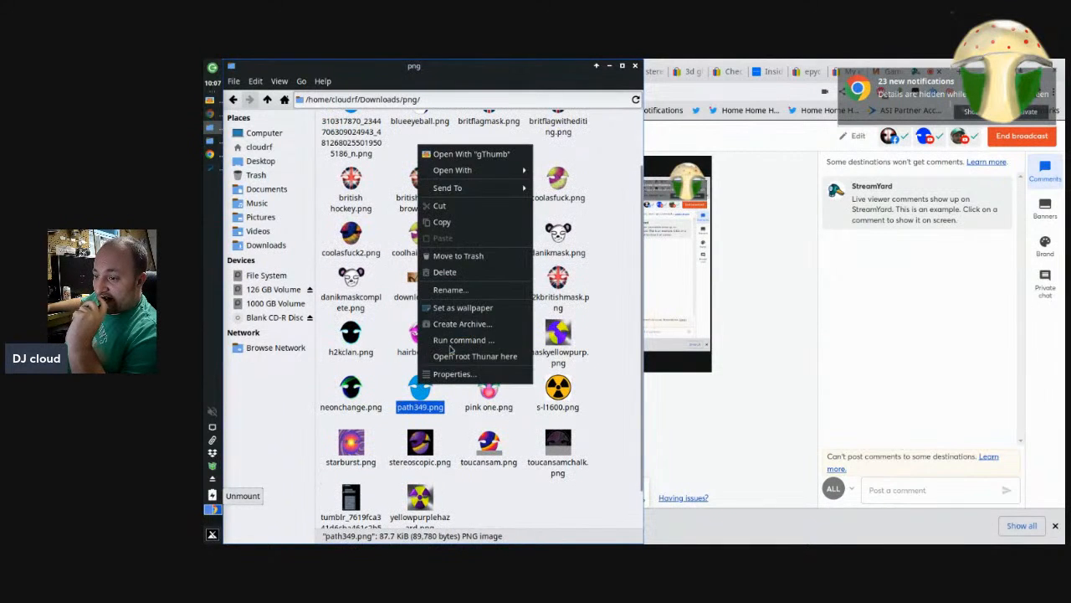
mouse_move(498, 172)
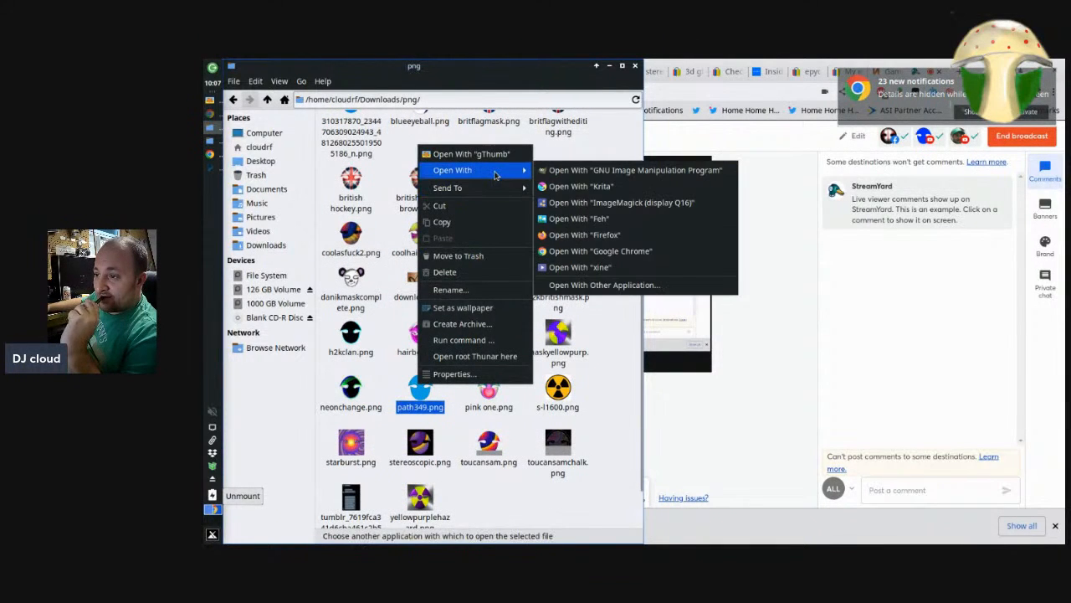
click(591, 171)
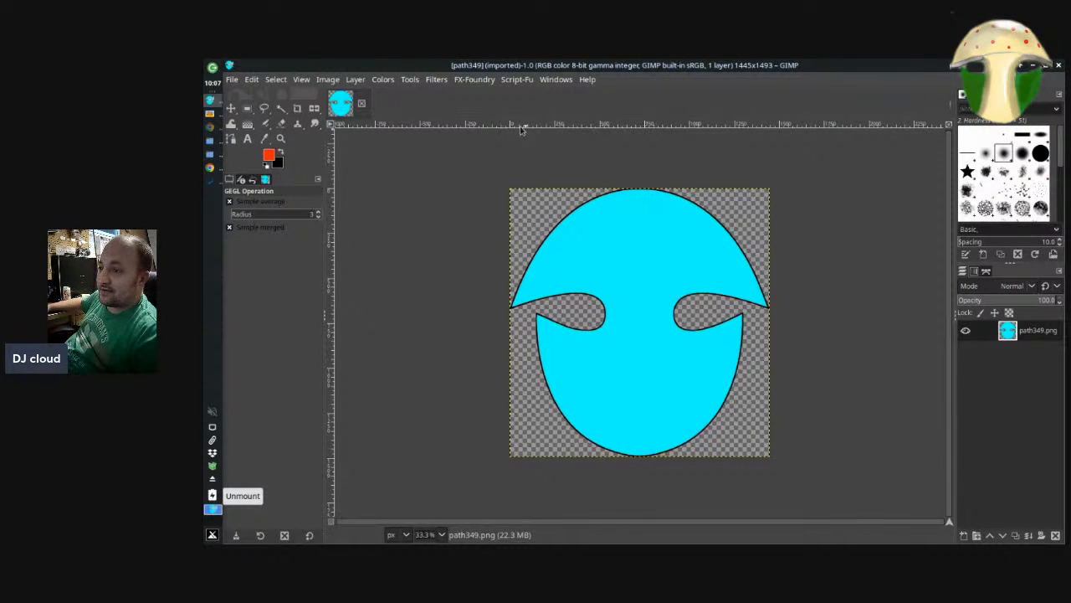
click(387, 80)
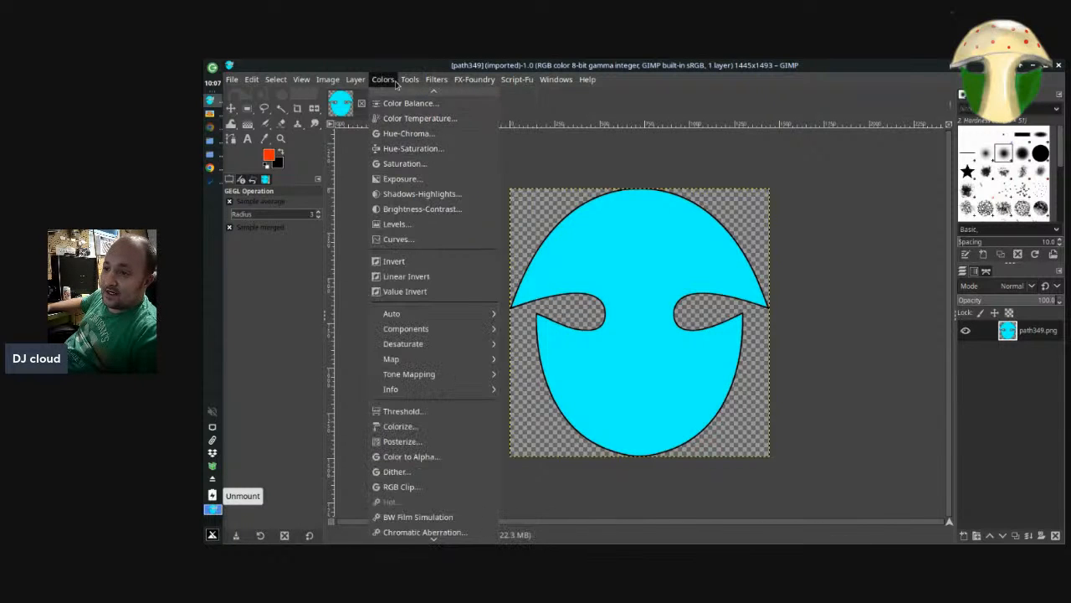
mouse_move(444, 81)
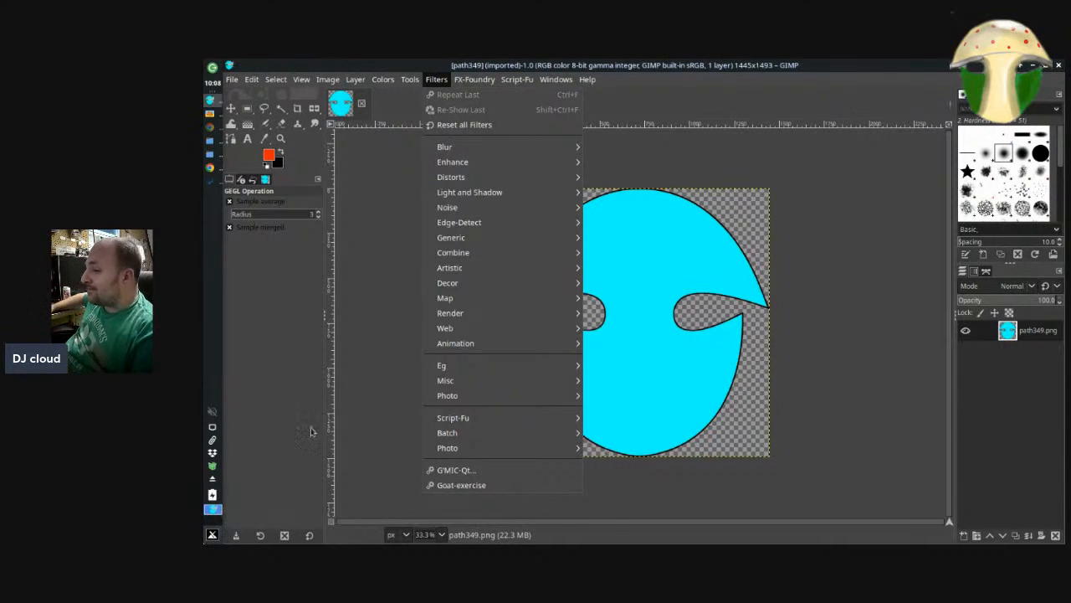
mouse_move(549, 235)
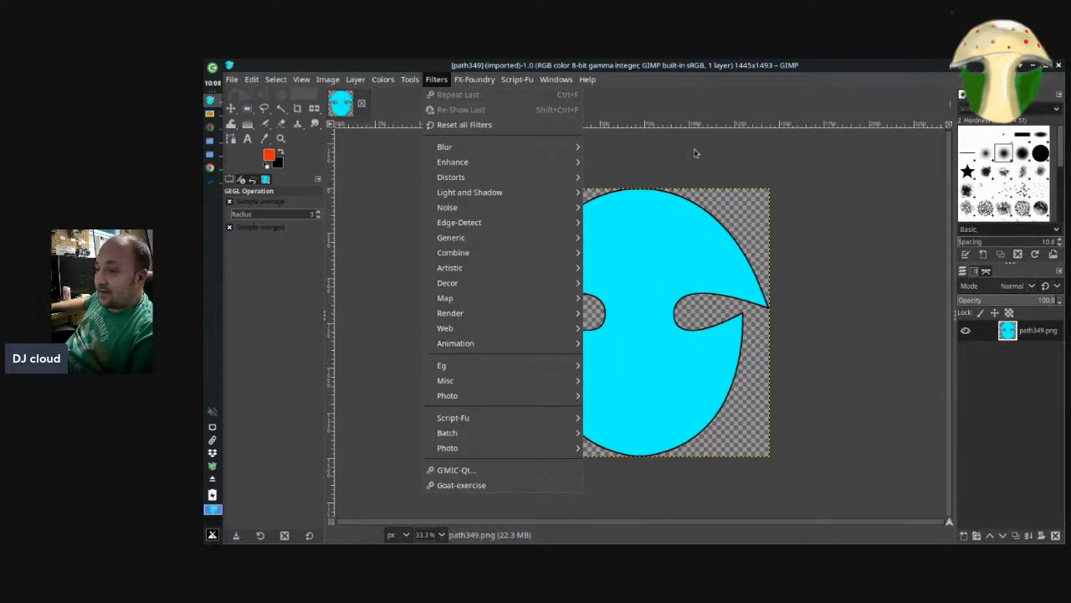
mouse_move(302, 79)
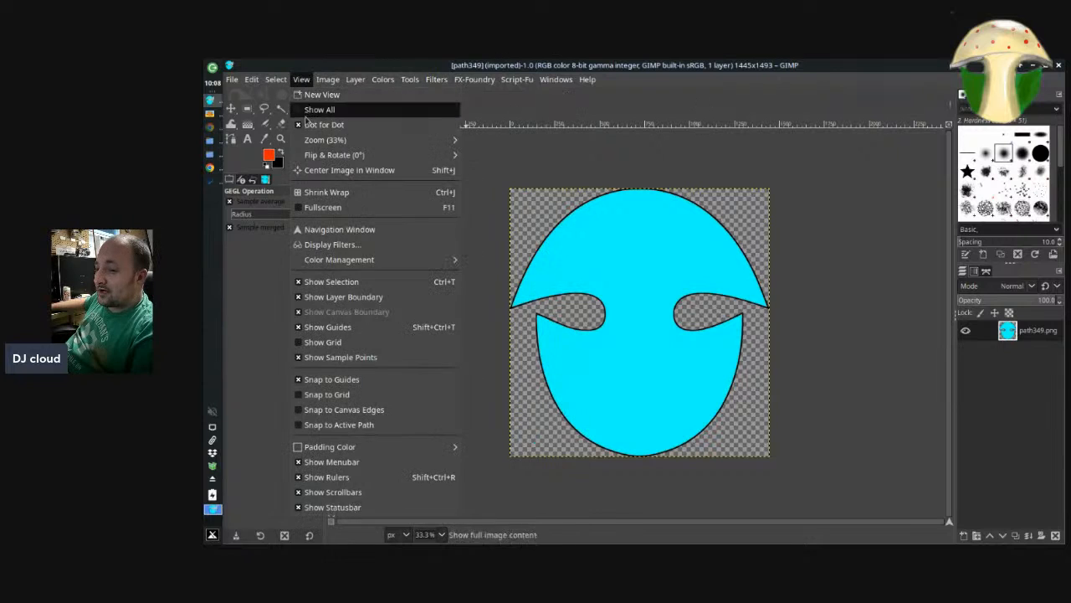
click(243, 275)
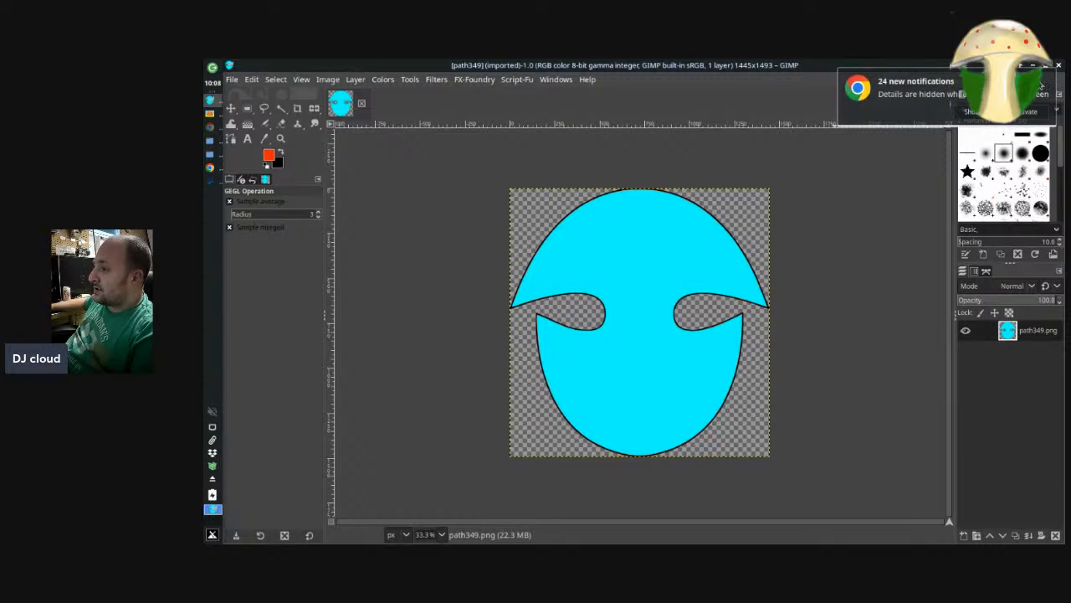
click(1041, 85)
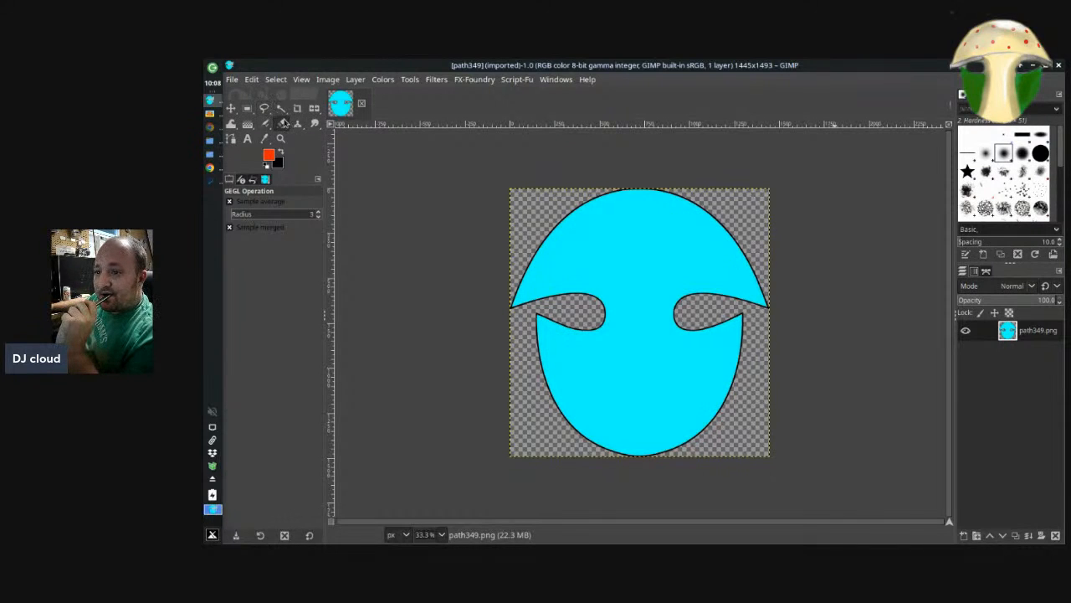
Select the cyan mask area with Fuzzy Select and switch to the Gradient tool, keeping the Rounded edge gradient
click(281, 108)
click(610, 239)
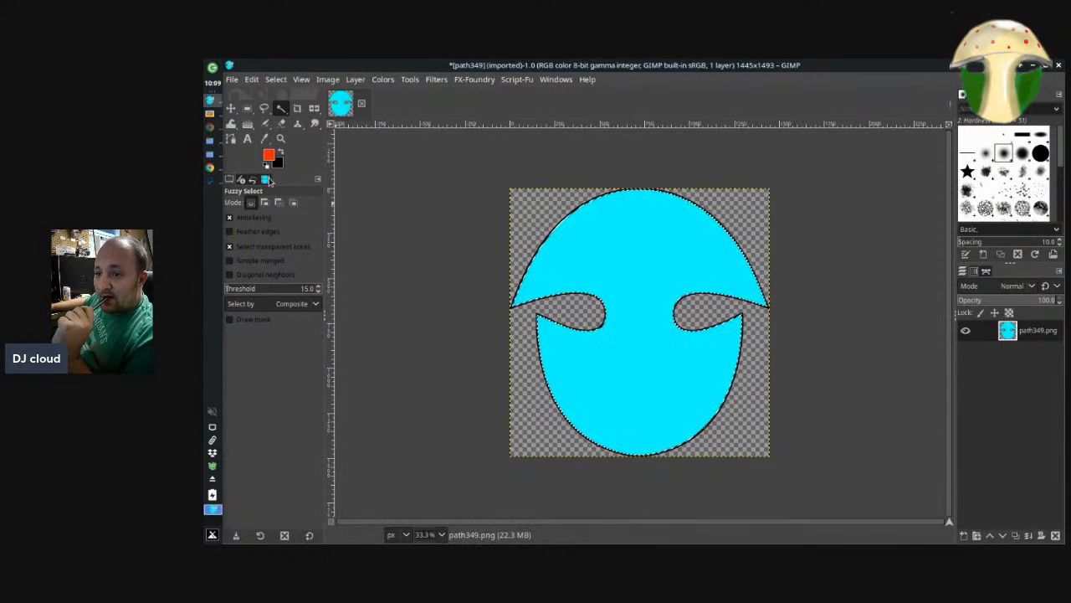
click(248, 124)
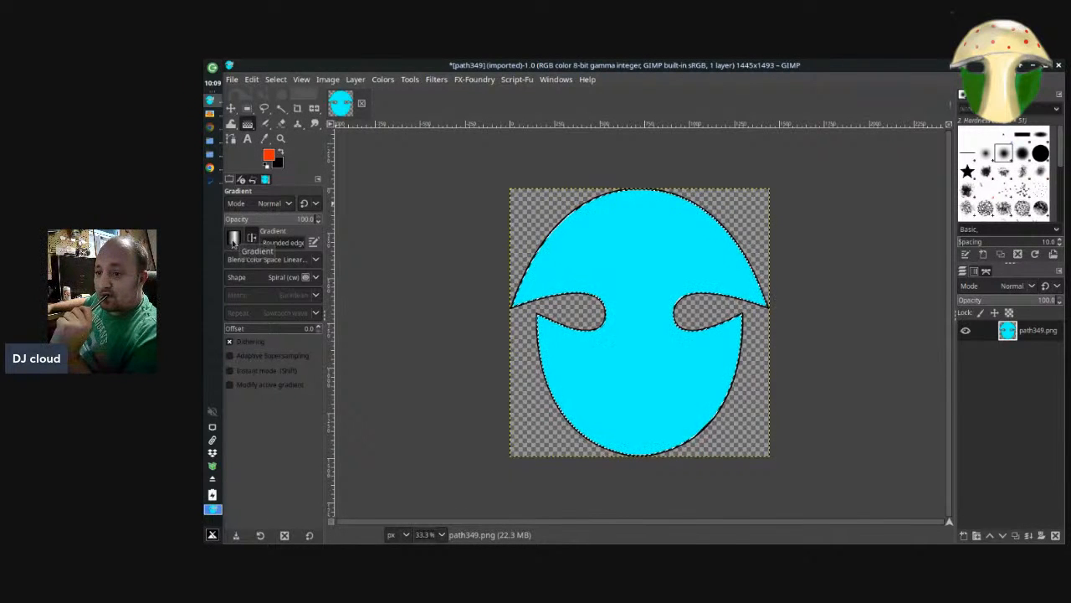
click(233, 240)
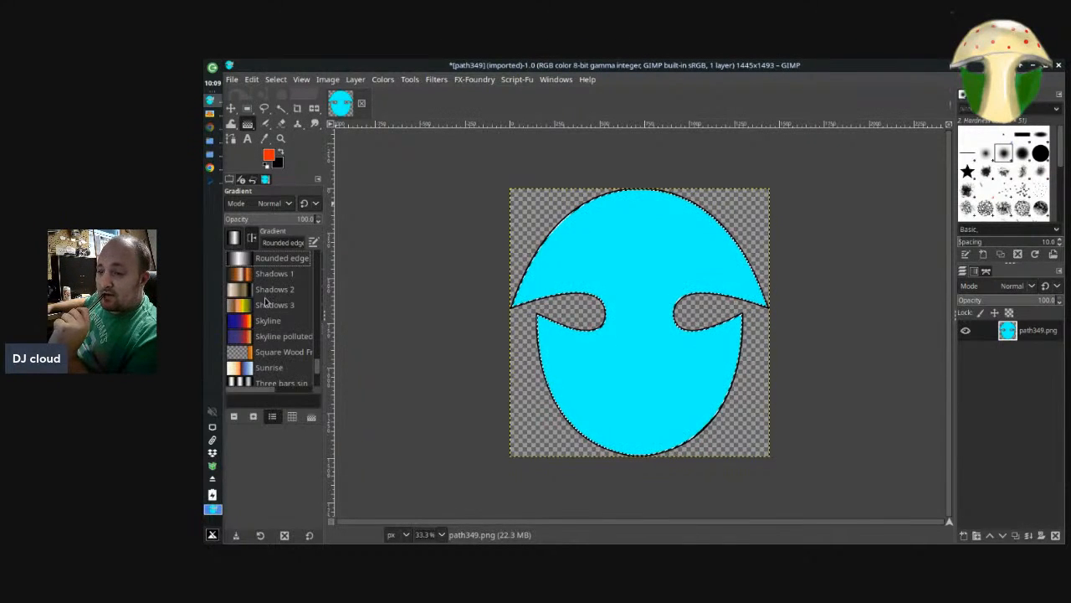
click(404, 194)
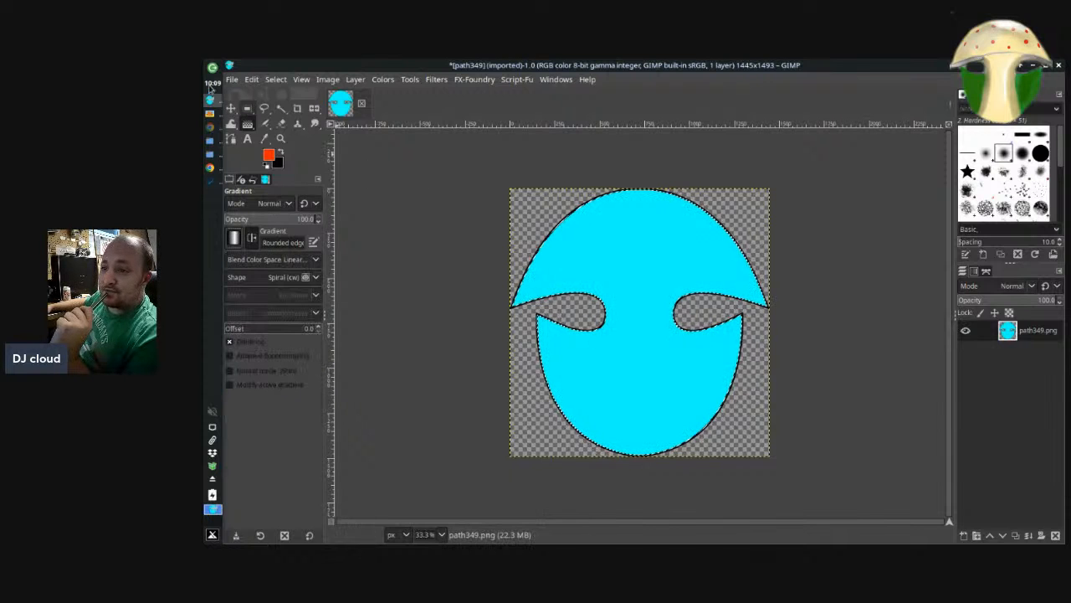
Create a new image of 1445 × 1493 px
click(219, 83)
click(226, 82)
click(232, 78)
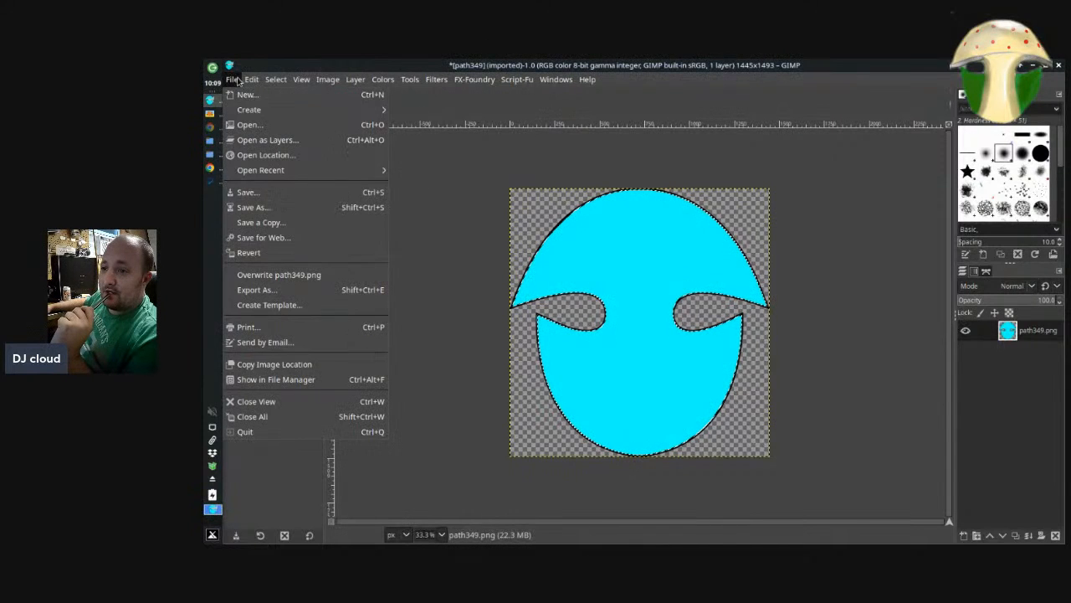
mouse_move(293, 108)
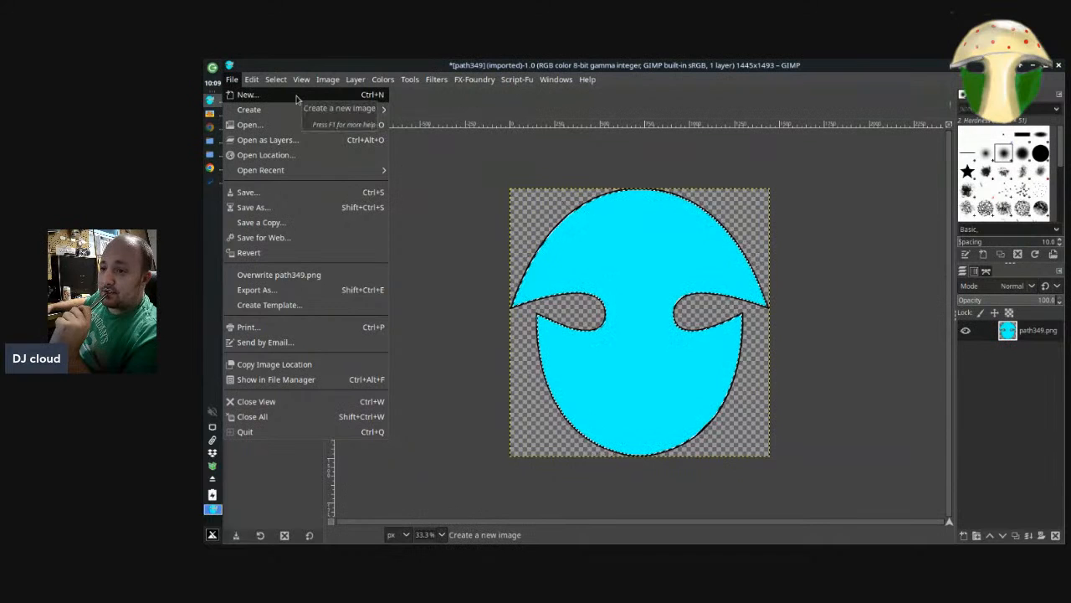
click(296, 94)
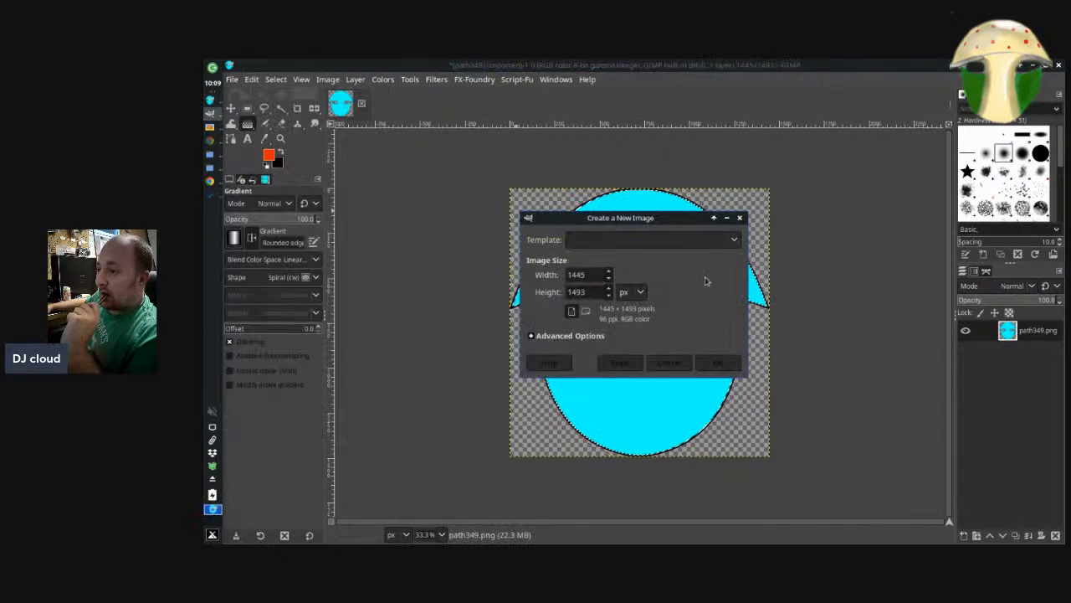
click(705, 365)
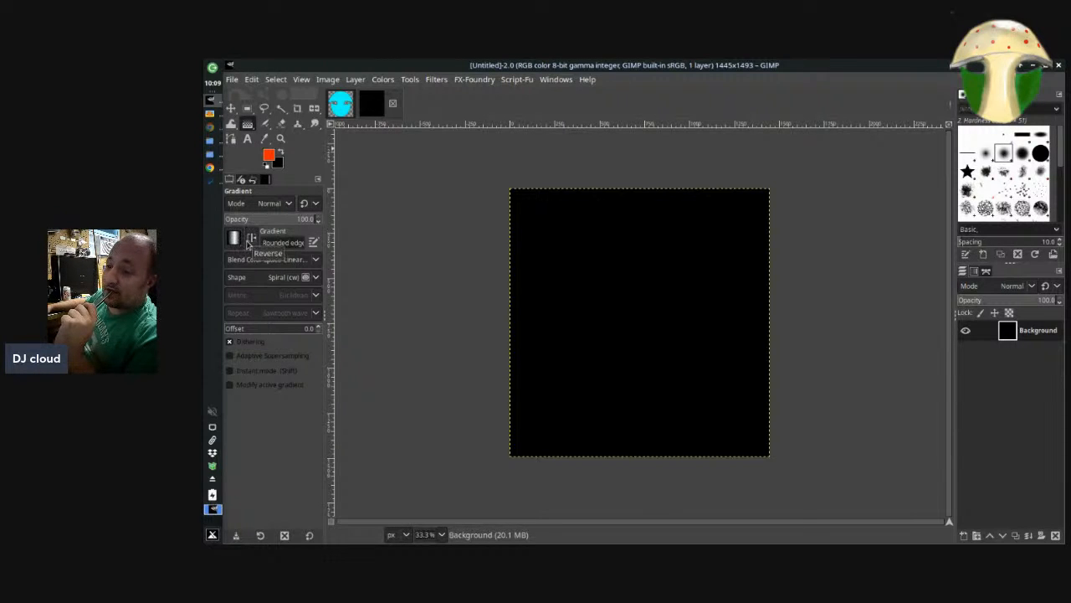
Draw a Linear gradient diagonally across the new image, with its upper-left endpoint at about X -267, Y -246
click(261, 279)
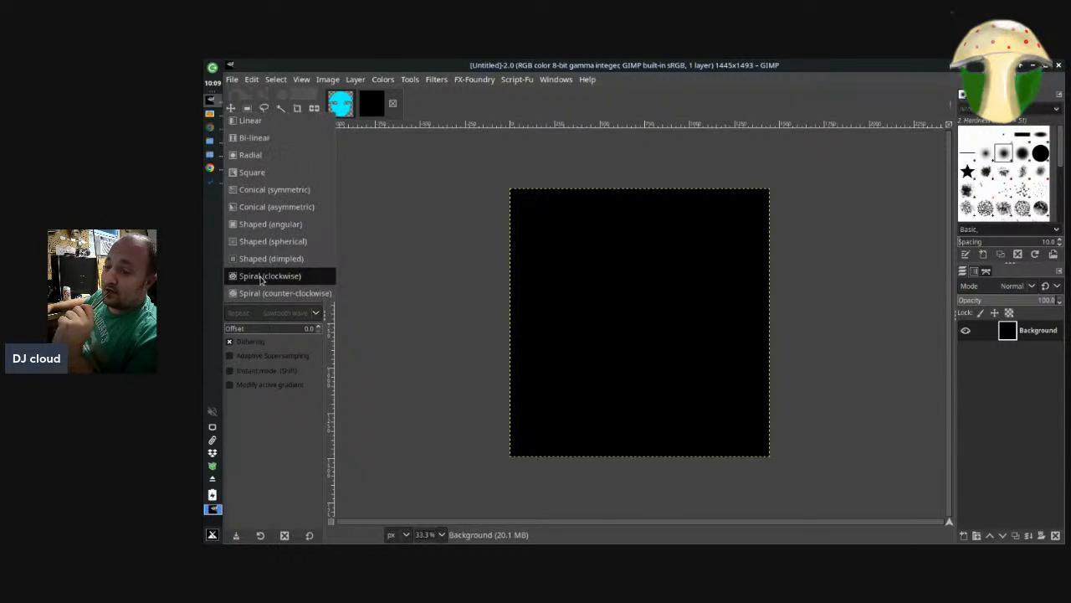
click(261, 120)
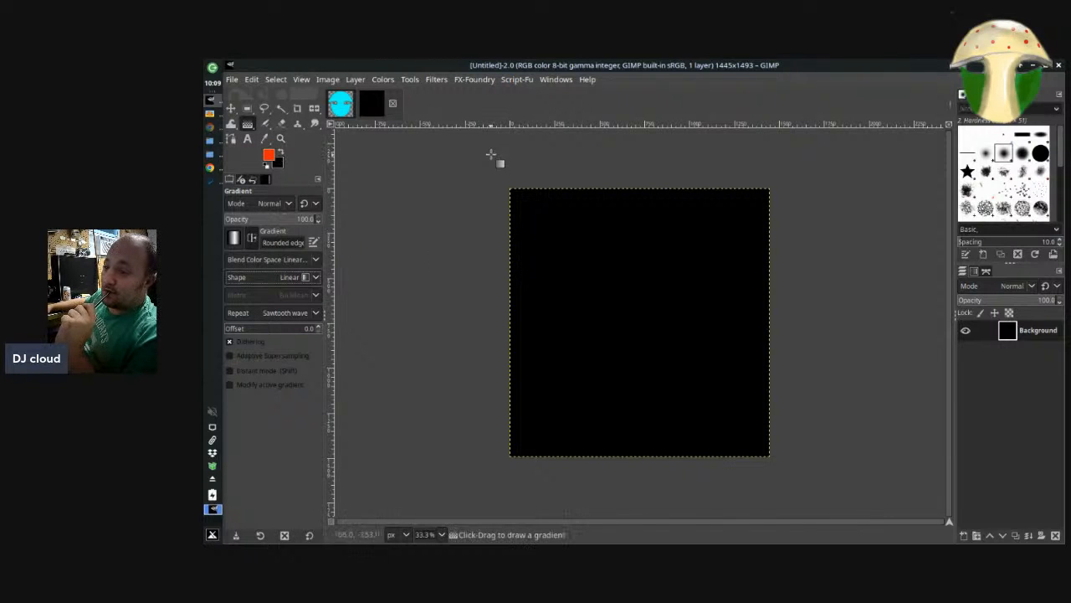
drag(489, 154, 827, 499)
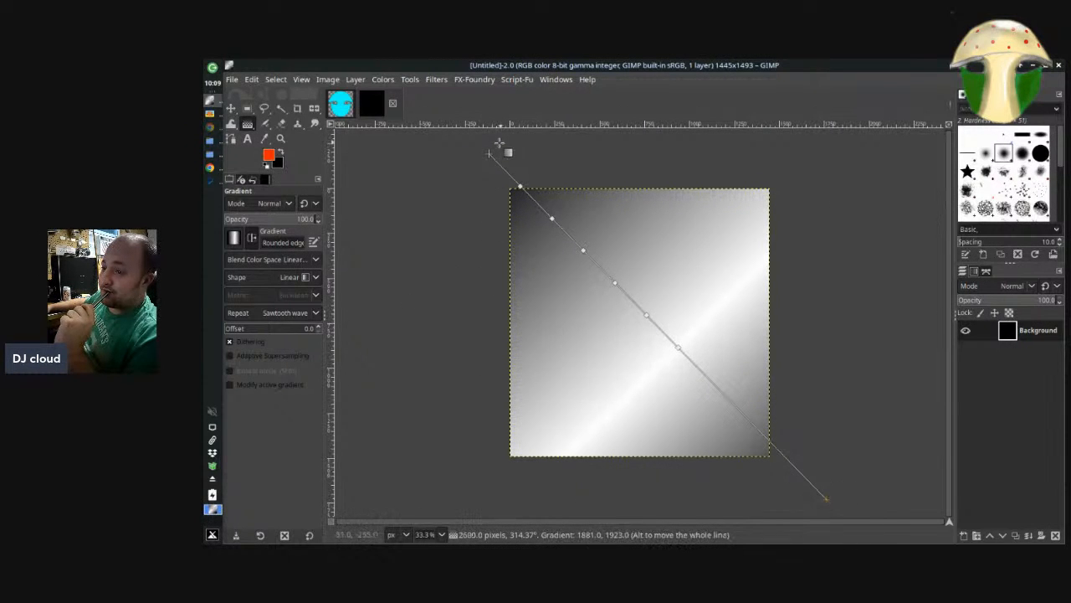
drag(492, 157, 500, 272)
drag(563, 239, 462, 144)
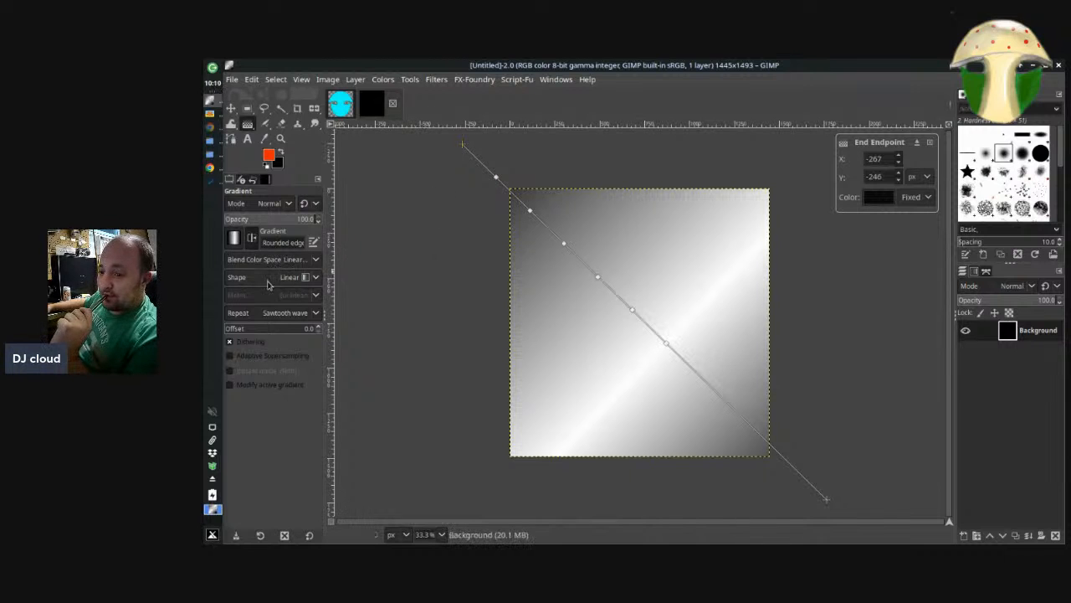
Change the gradient shape to Bi-linear and move its upper-left endpoint to about X -207, Y -237
click(269, 282)
click(269, 293)
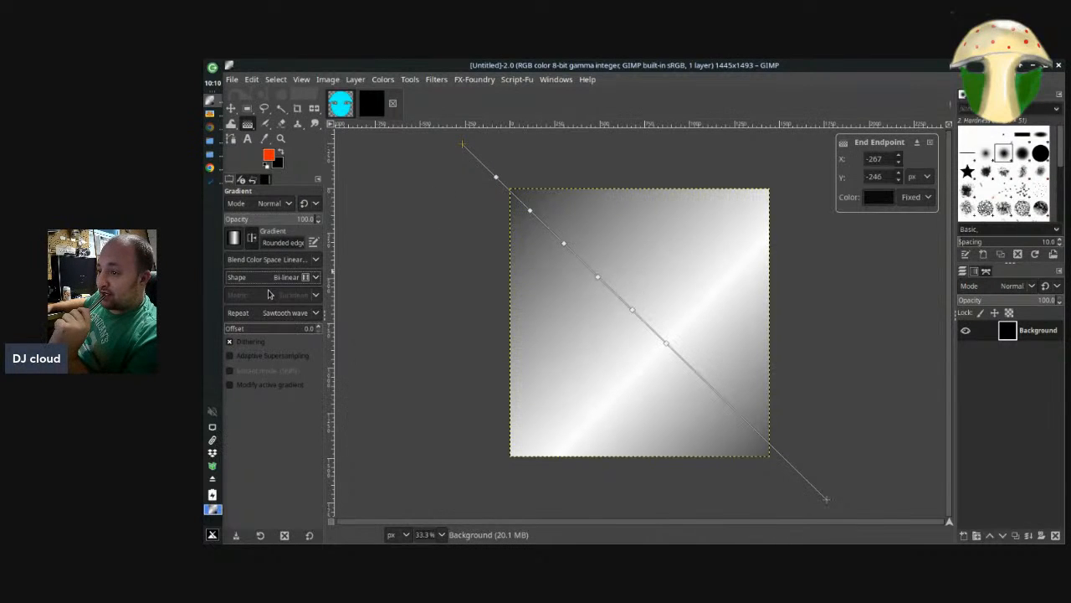
mouse_move(462, 144)
mouse_down()
mouse_move(517, 233)
mouse_move(658, 336)
mouse_move(648, 362)
mouse_move(619, 357)
mouse_move(681, 340)
mouse_move(646, 326)
mouse_move(645, 313)
mouse_move(667, 317)
mouse_move(634, 318)
mouse_move(394, 445)
mouse_move(583, 510)
mouse_move(712, 512)
mouse_move(677, 491)
mouse_move(729, 499)
mouse_move(581, 494)
mouse_move(645, 505)
mouse_move(620, 505)
mouse_move(483, 311)
mouse_move(474, 148)
mouse_up()
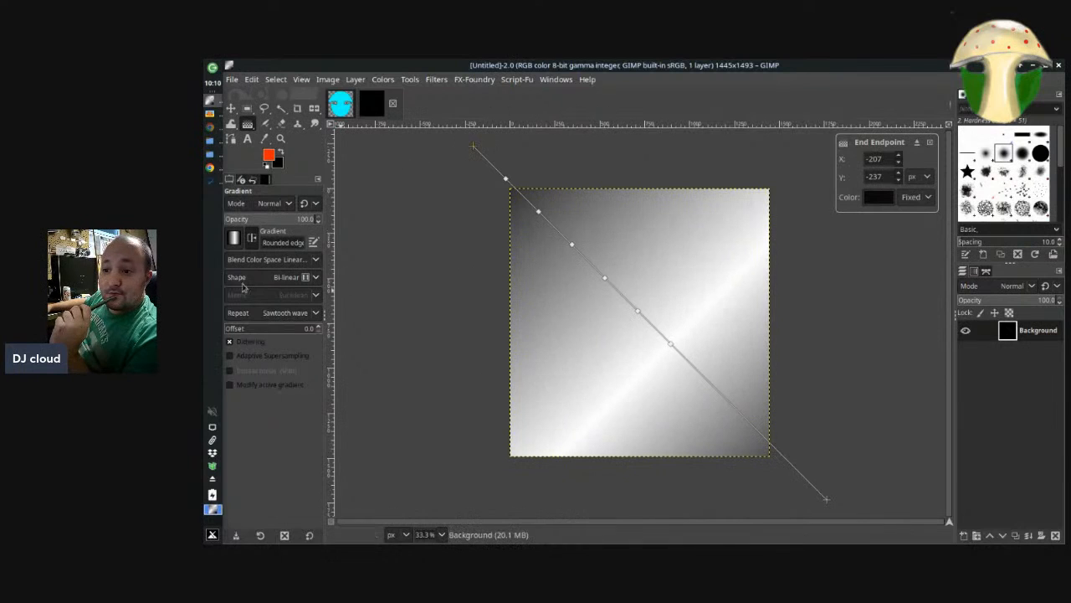
Change the gradient shape to Radial and move its upper-left endpoint to the image's lower-right corner, about X 1425, Y 1485
click(251, 278)
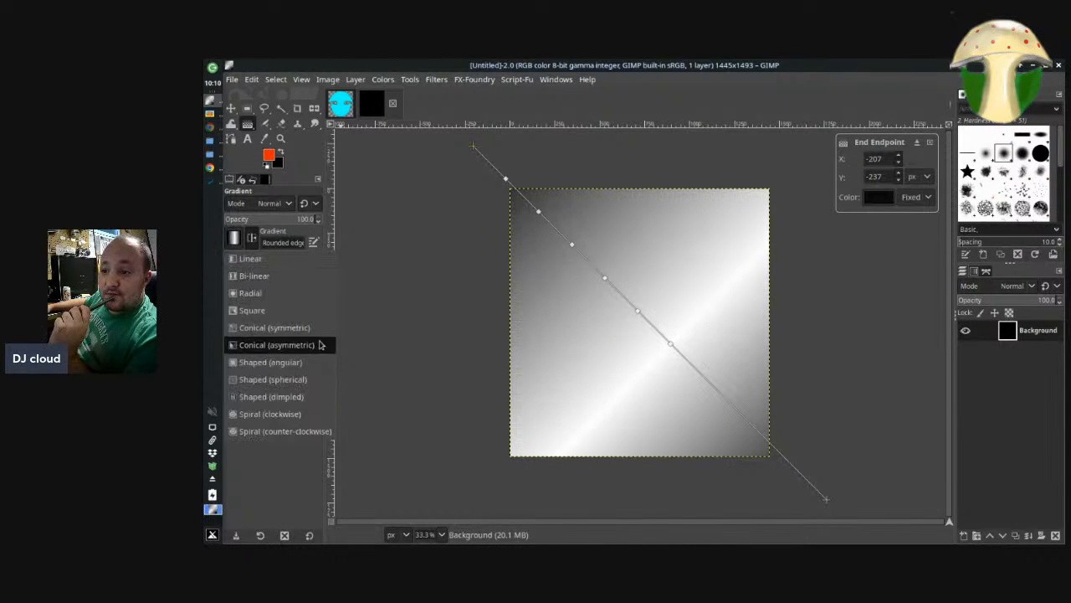
click(300, 302)
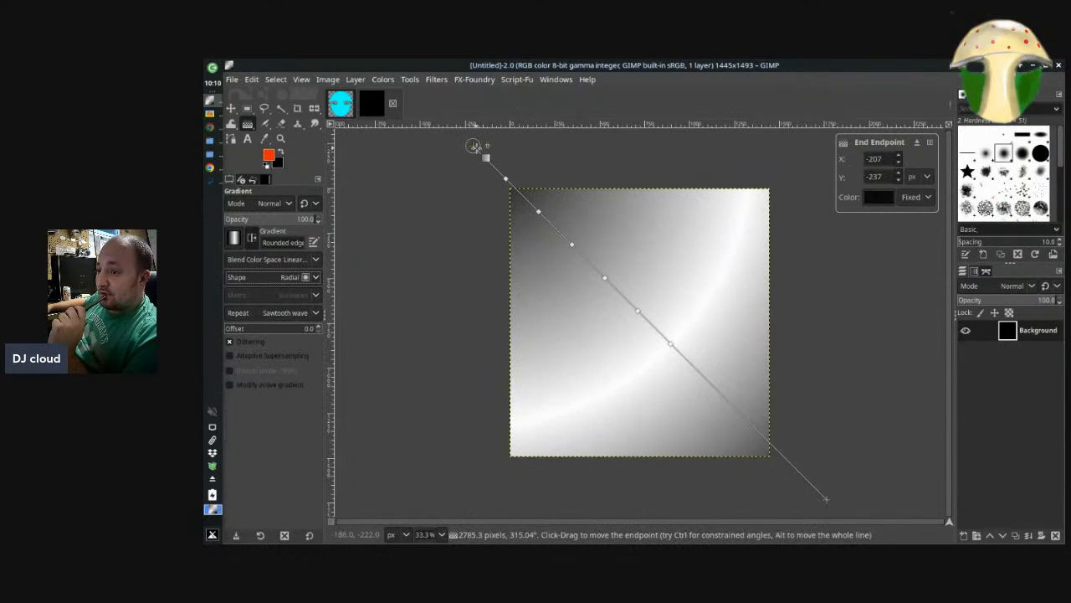
drag(474, 147, 642, 319)
drag(705, 340, 768, 457)
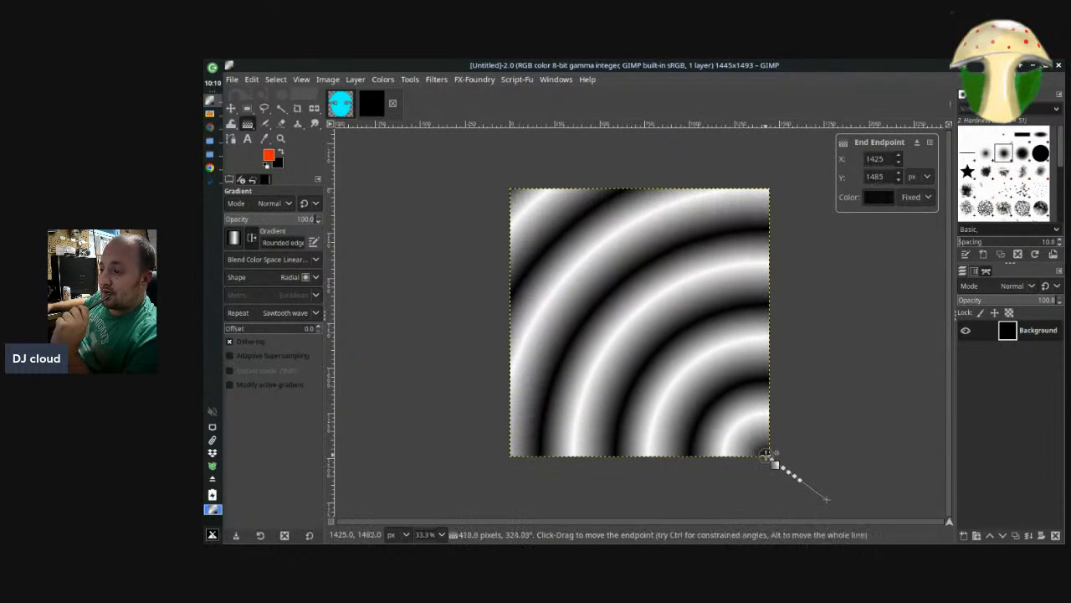
Try the Square gradient shape, switch it to Conical (symmetric), and apply the gradient
click(285, 279)
click(285, 292)
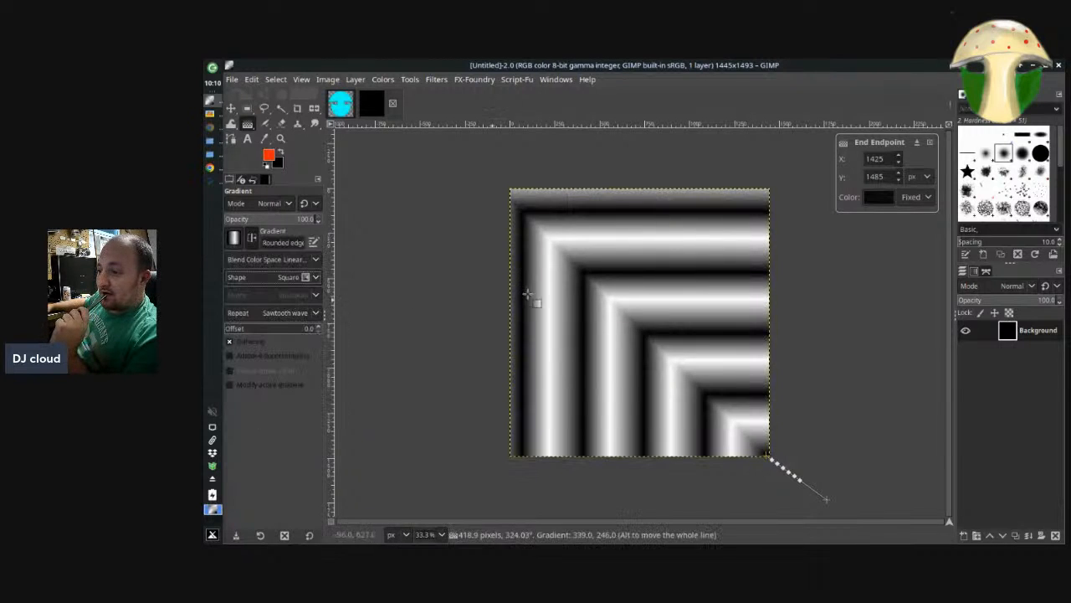
click(255, 279)
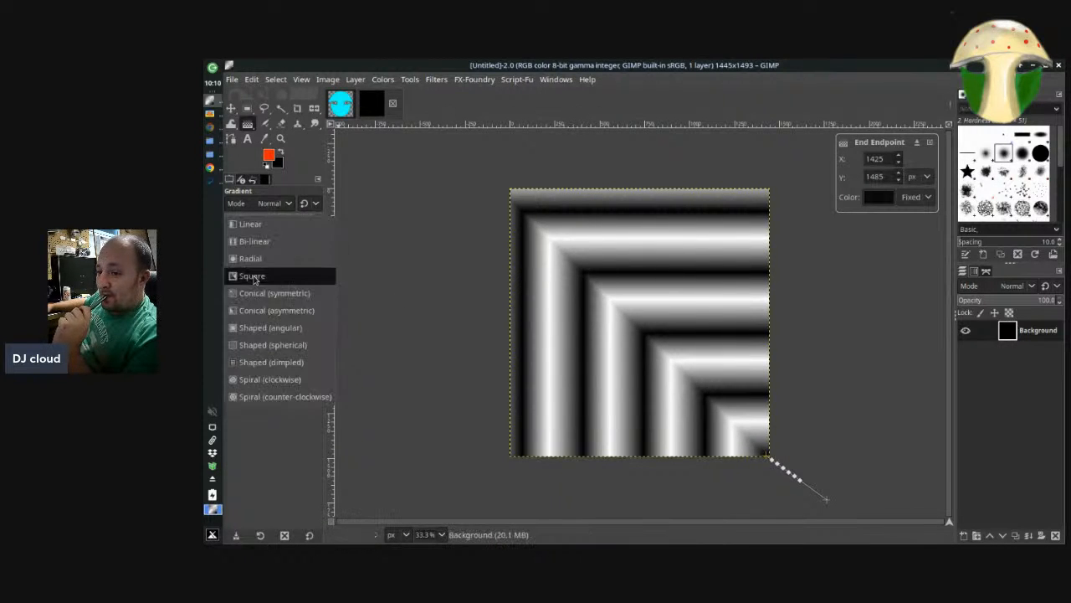
click(255, 293)
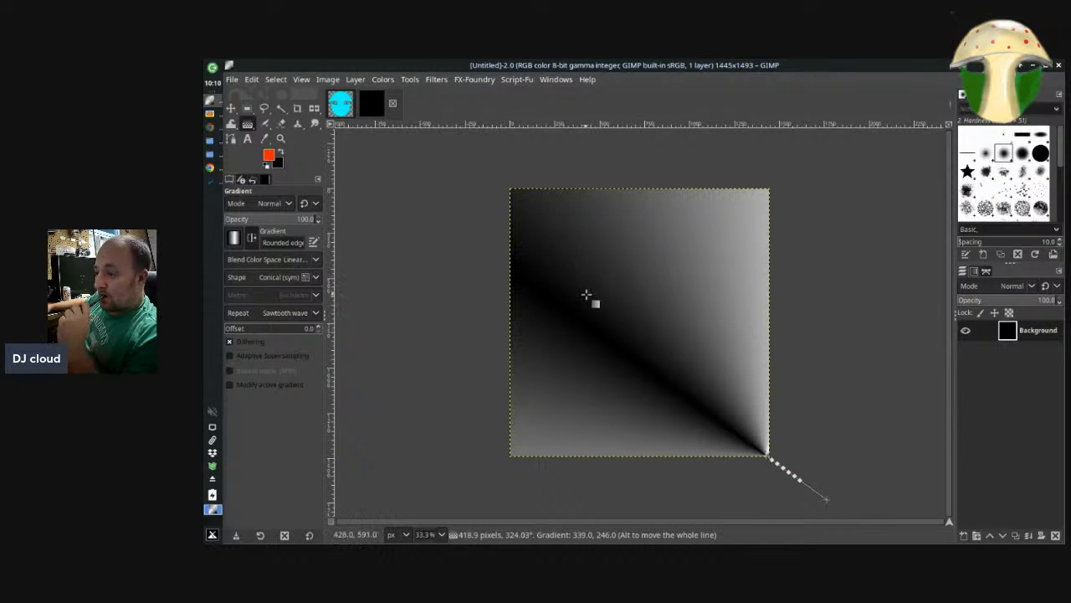
key(Return)
Draw a steep gradient down the image, move its upper endpoint to about X 729, Y 726, and set its shape to Conical (asymmetric)
drag(574, 171, 622, 473)
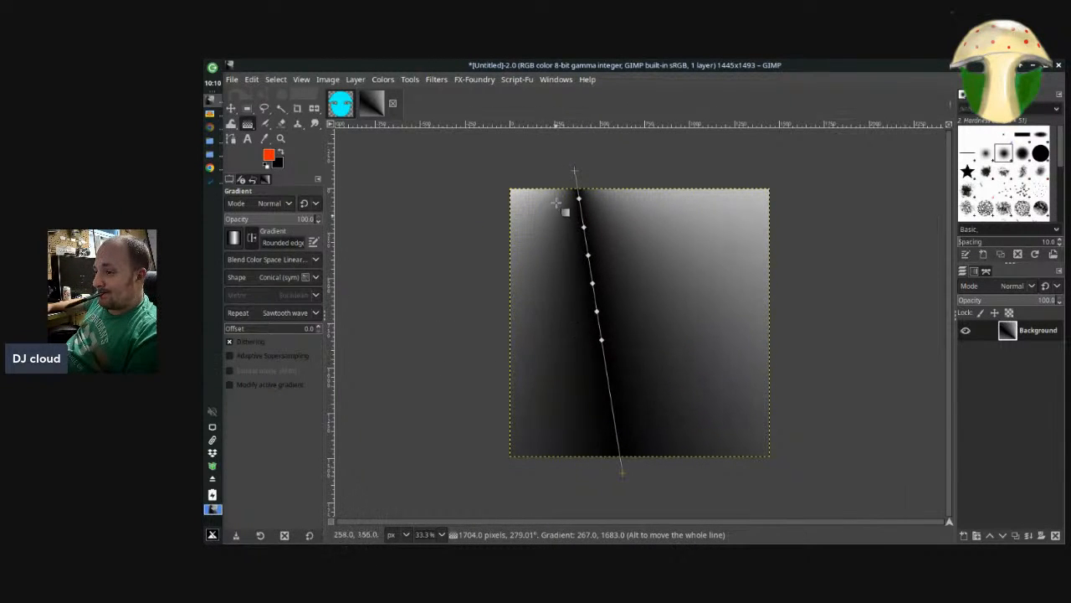
drag(576, 173, 650, 316)
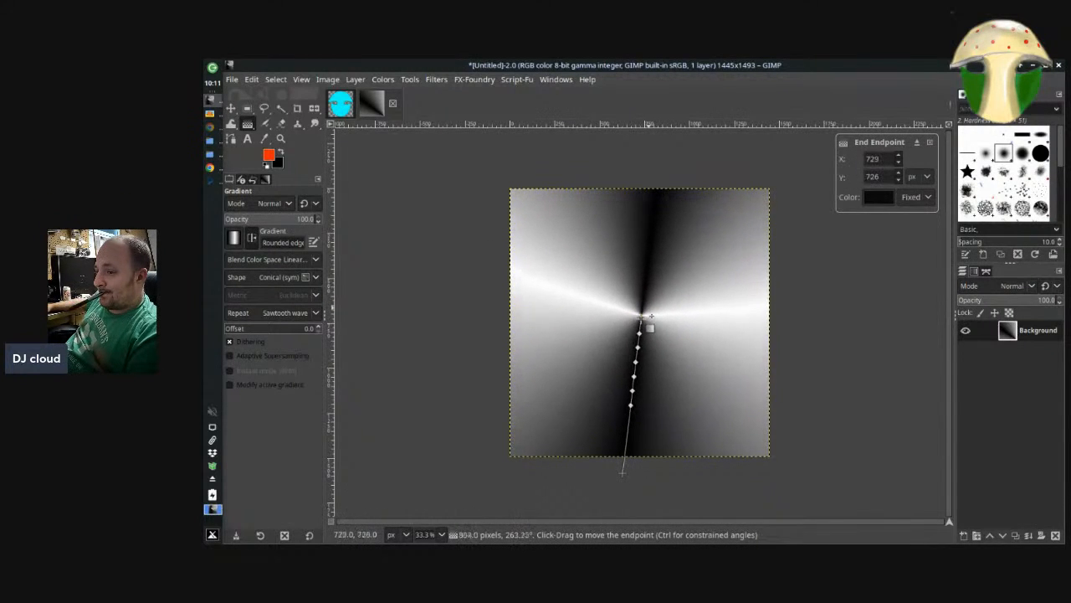
click(277, 280)
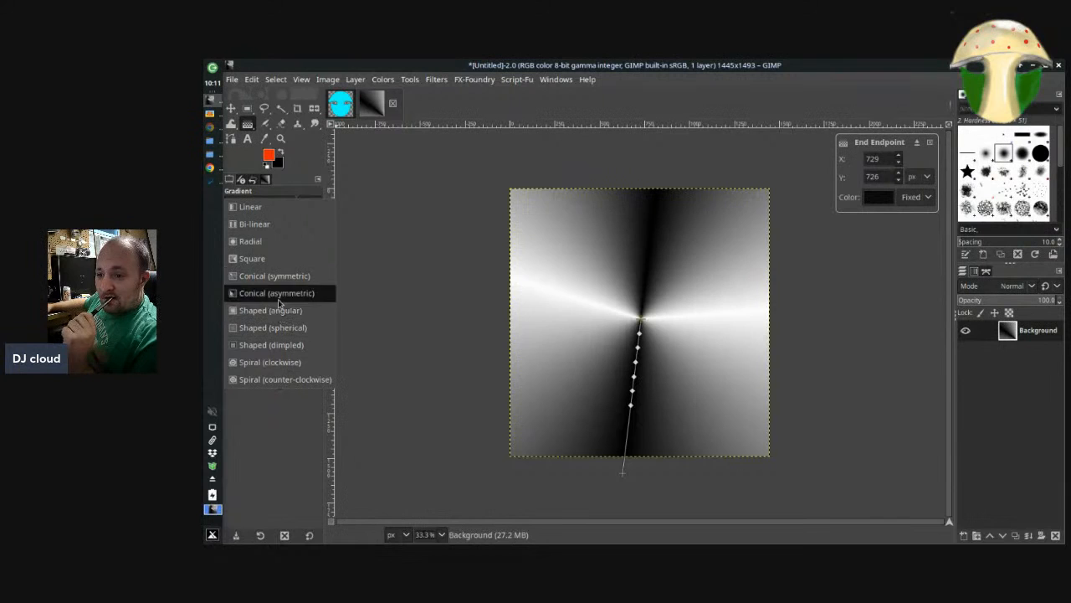
click(277, 293)
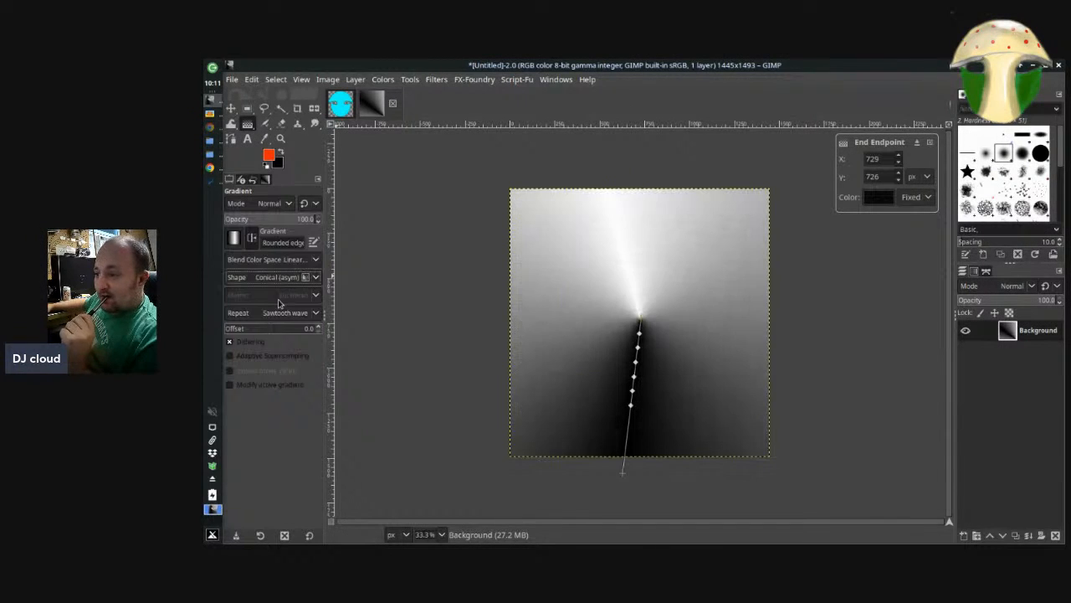
Move the gradient's lower endpoint to about X 741, Y 1035 and set the gradient shape to Shaped (angular)
click(641, 331)
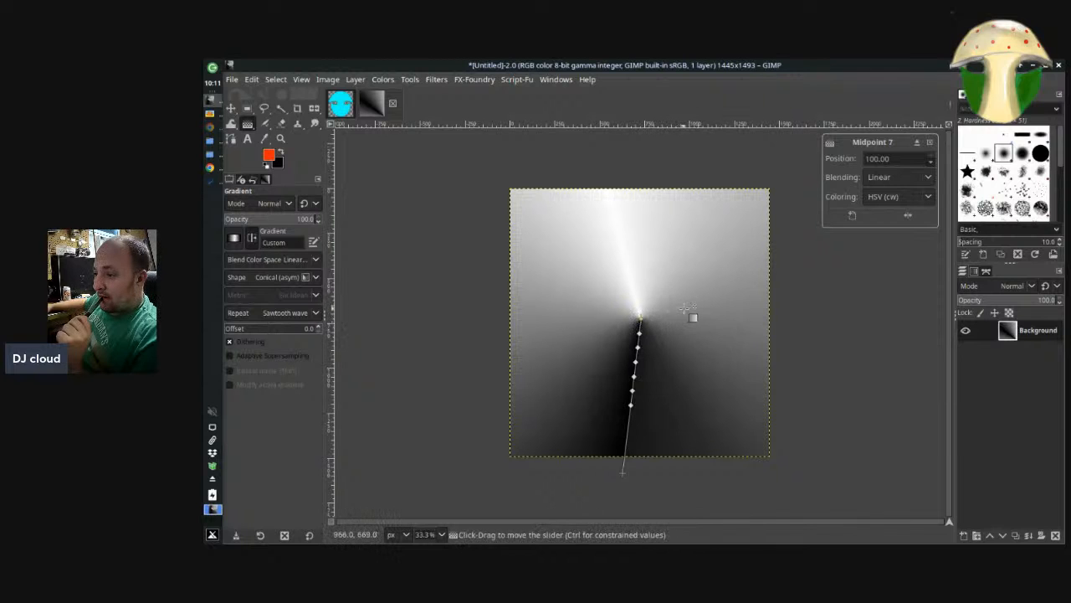
drag(624, 473, 642, 374)
click(267, 285)
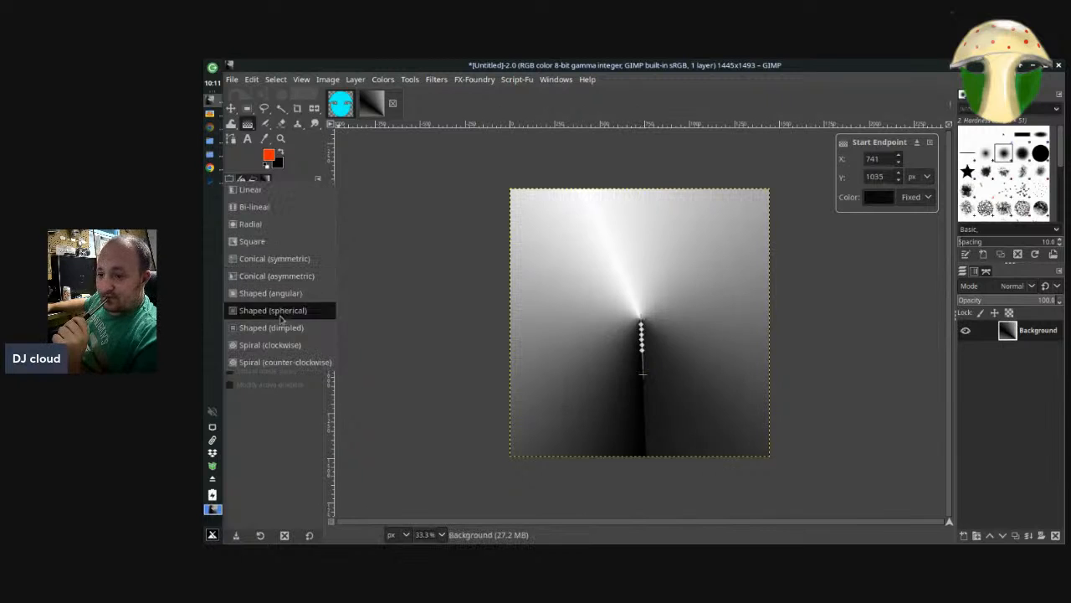
click(276, 292)
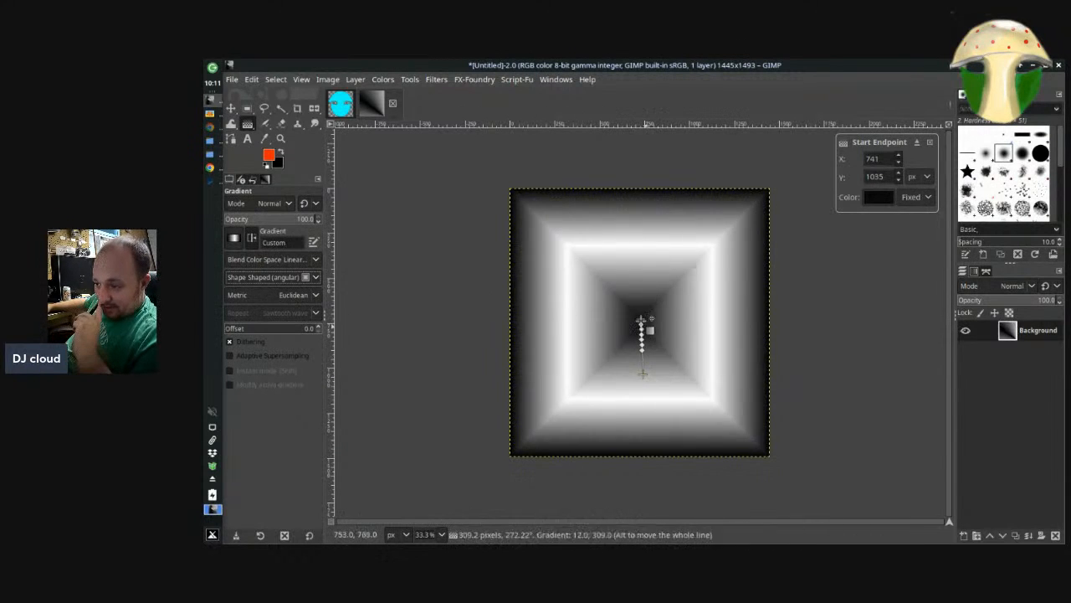
Try the Shaped (spherical) gradient shape, followed by Spiral (clockwise)
click(270, 282)
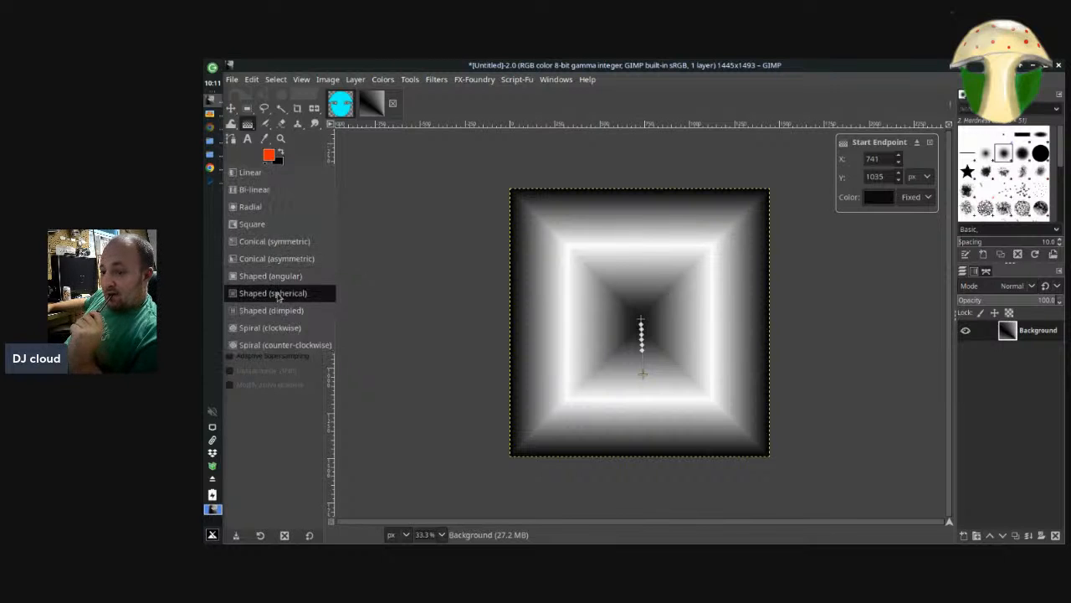
click(276, 293)
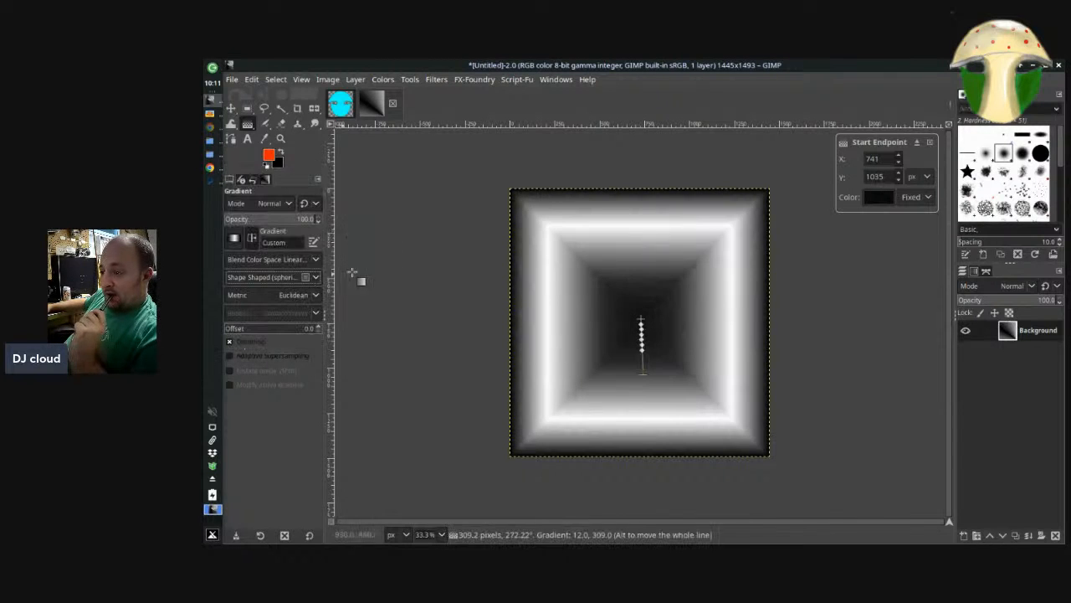
click(270, 282)
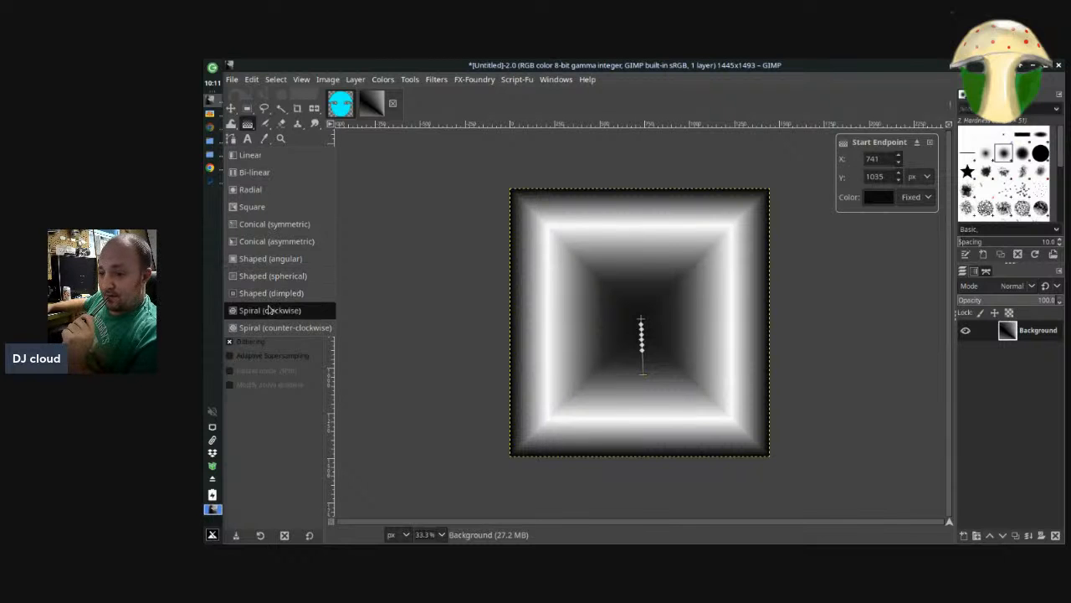
click(265, 312)
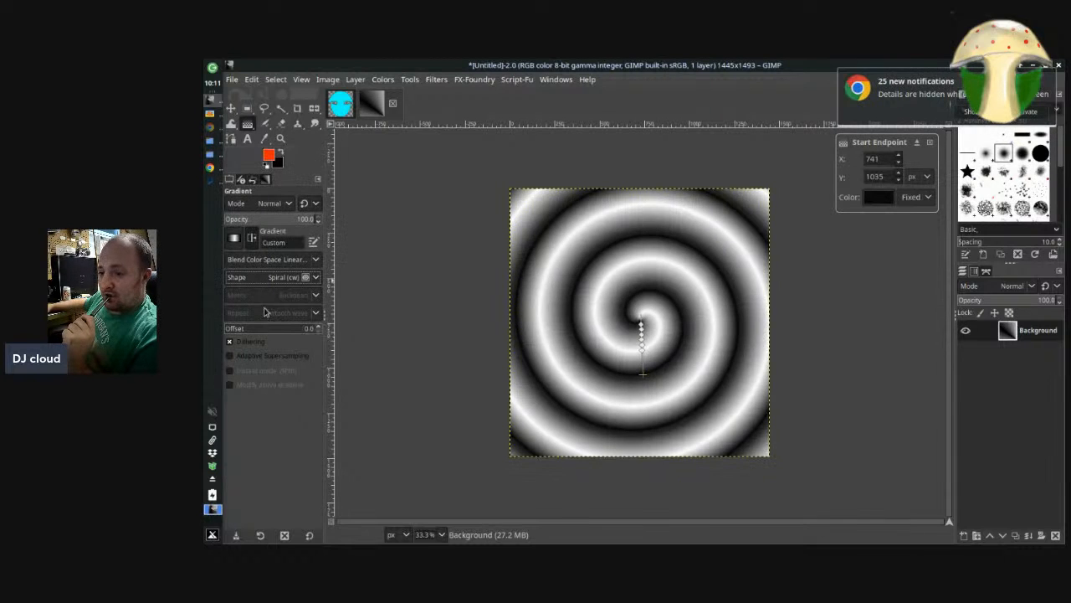
Set the gradient shape to Spiral (counter-clockwise) and recolor the spiral with the FG to BG (Hardedge) gradient
click(261, 282)
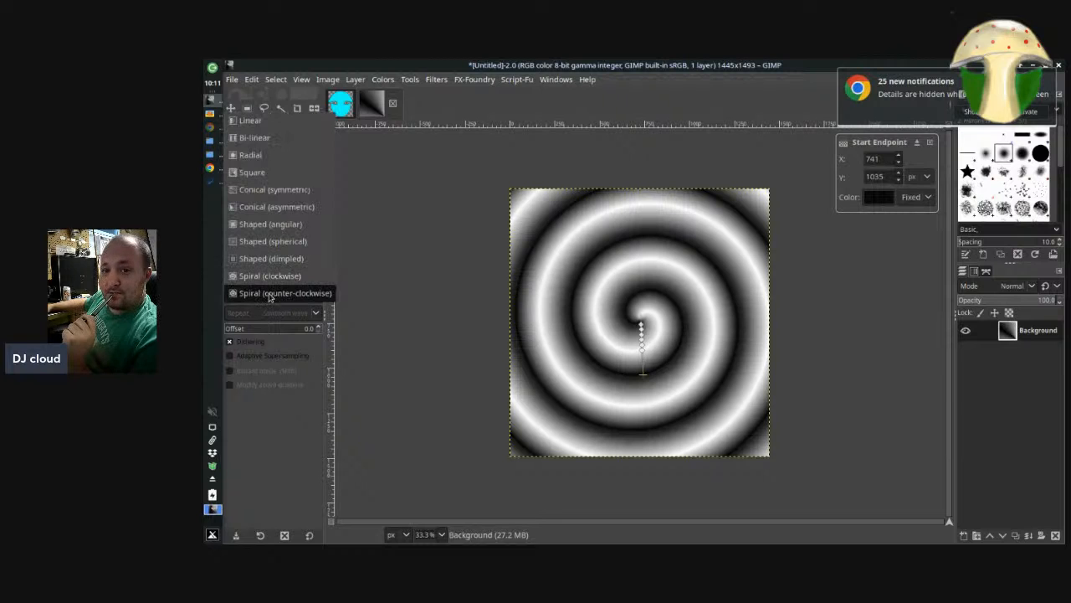
click(270, 293)
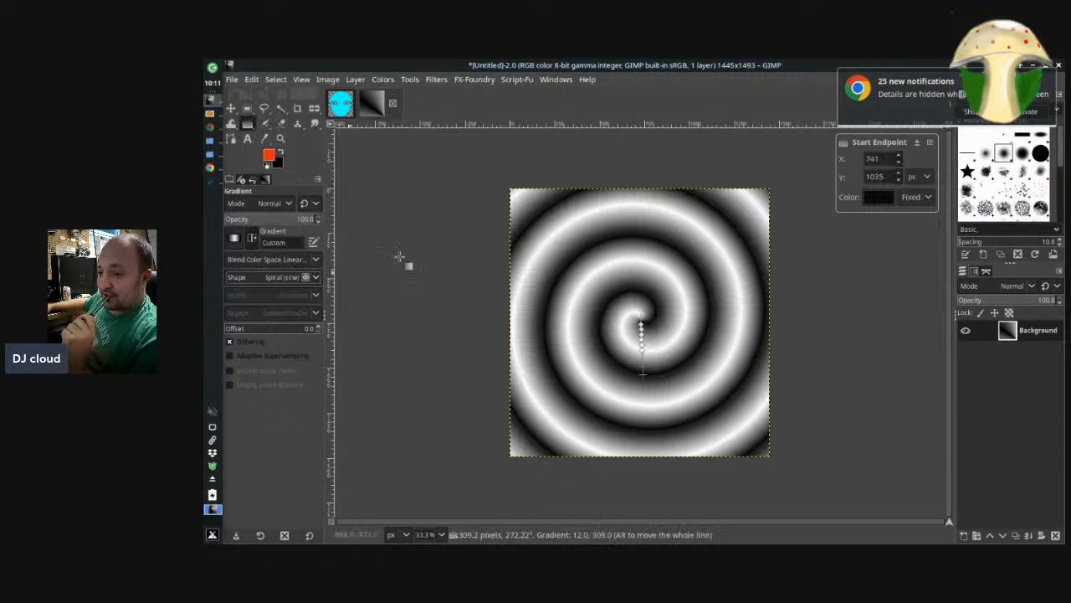
click(236, 239)
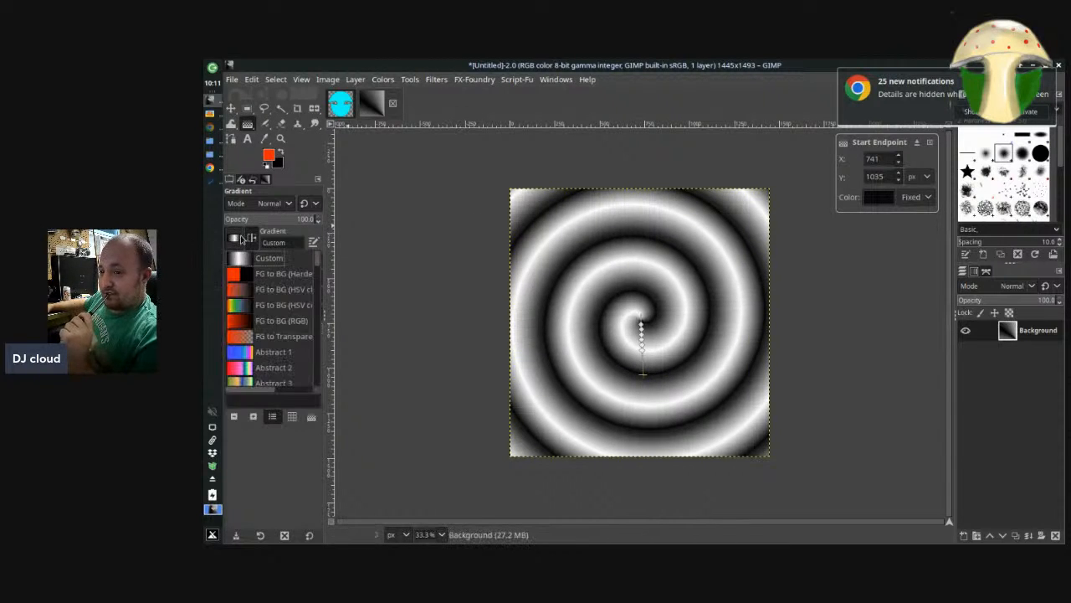
click(260, 275)
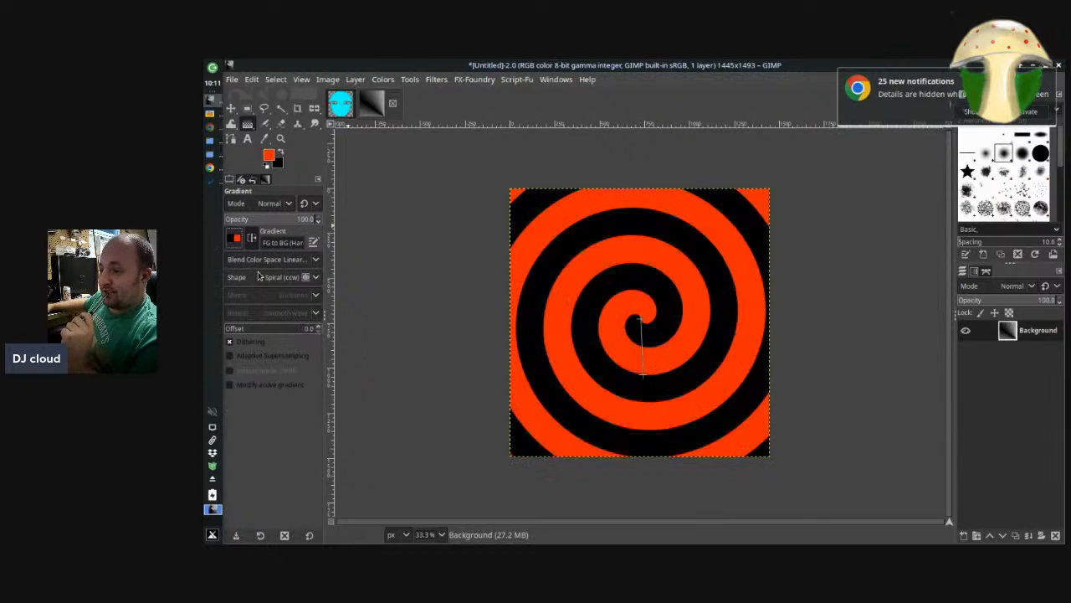
Try the clockwise and counter-clockwise FG to BG (HSV) gradients on the spiral, followed by FG to BG (RGB)
click(235, 240)
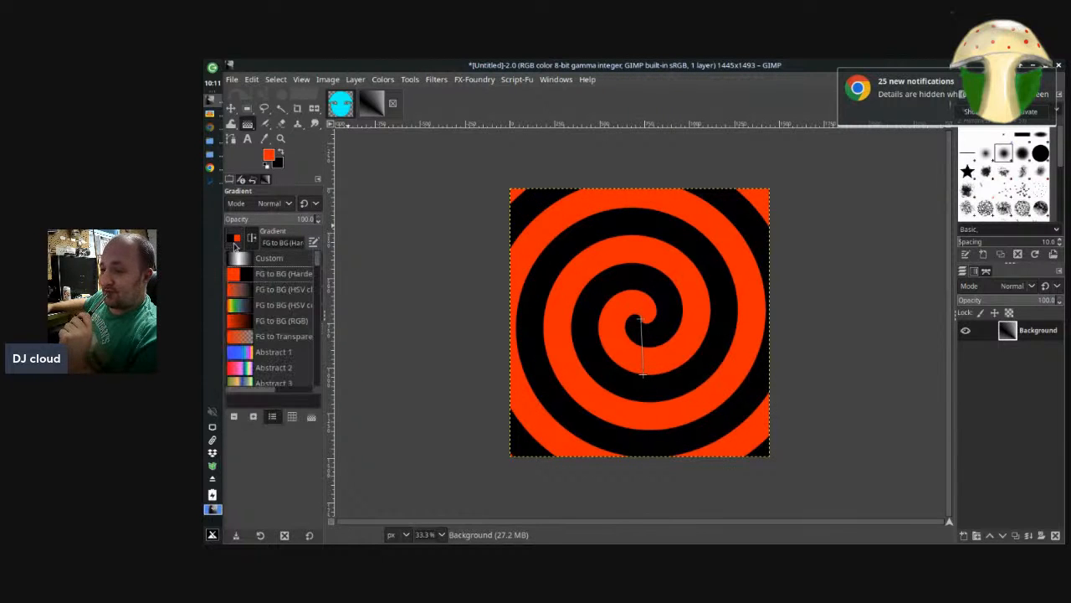
click(243, 288)
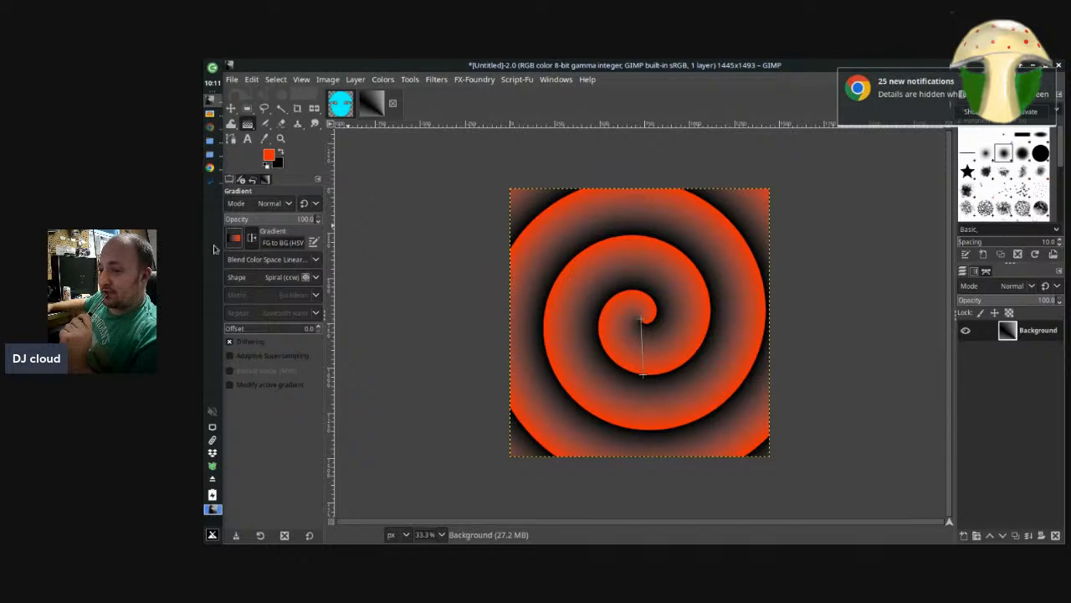
click(236, 241)
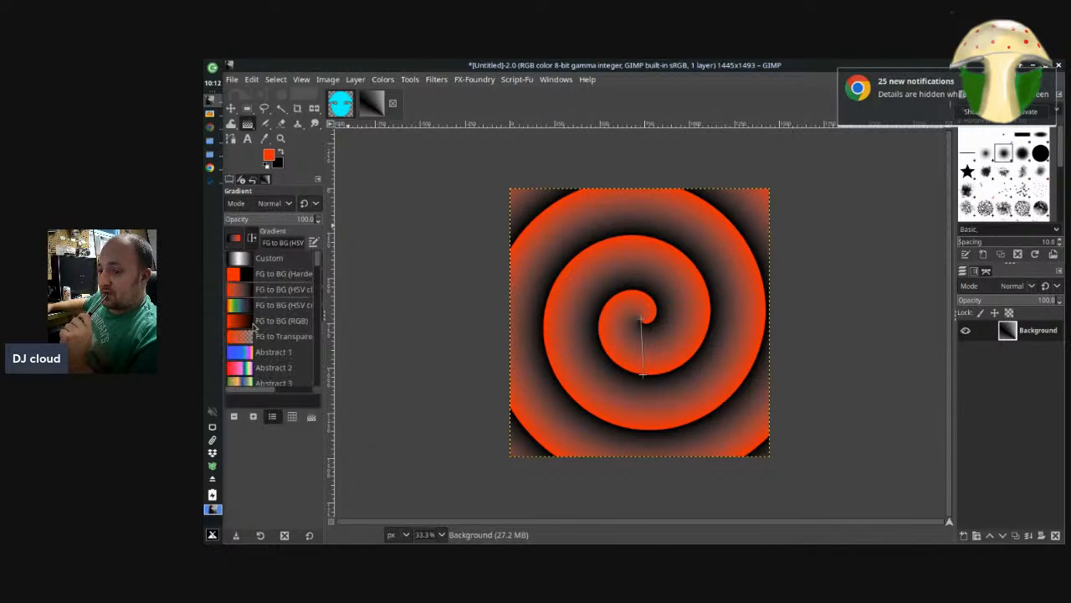
click(272, 306)
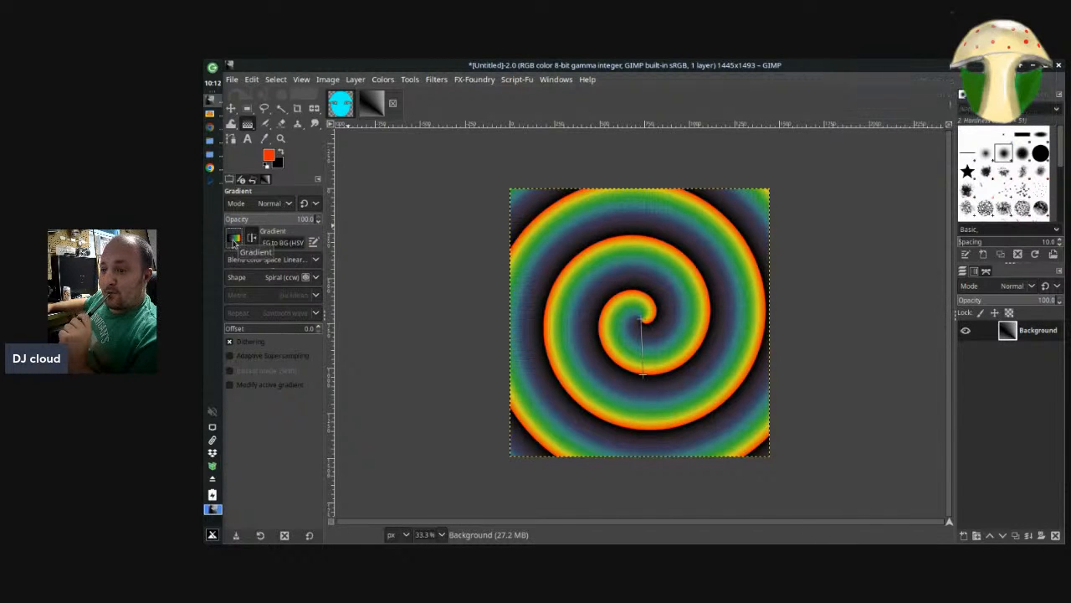
click(234, 242)
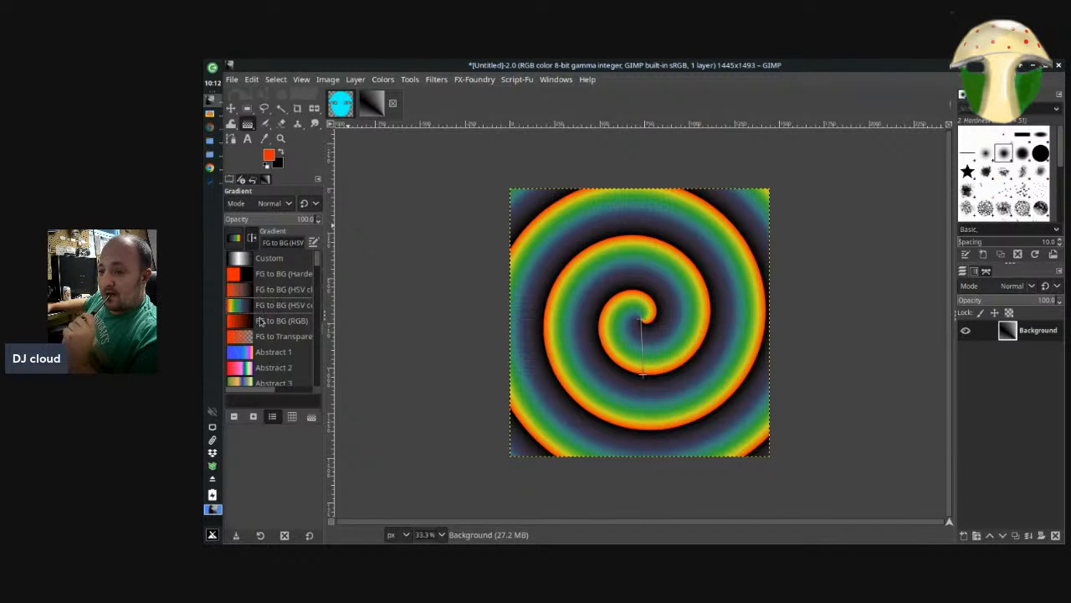
click(259, 322)
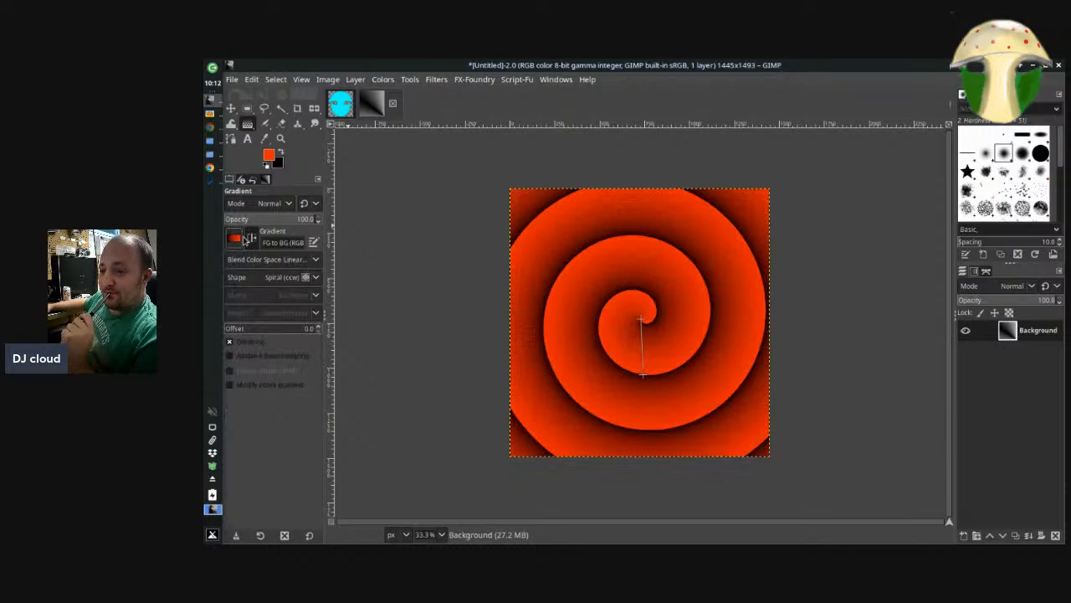
Recolor the spiral with the Abstract 1 gradient, followed by the Browns gradient
click(234, 247)
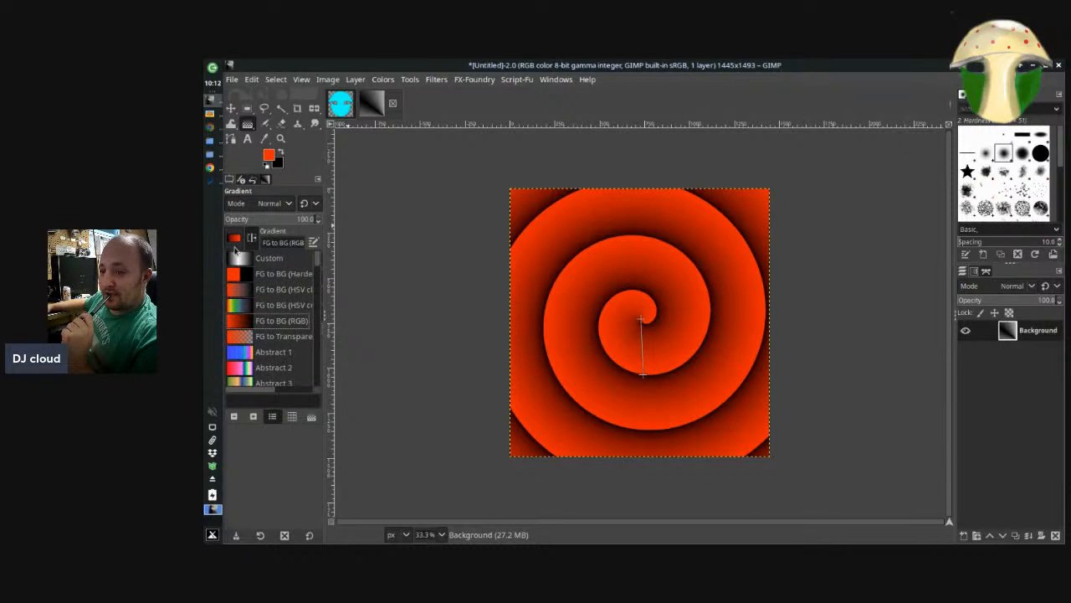
click(266, 352)
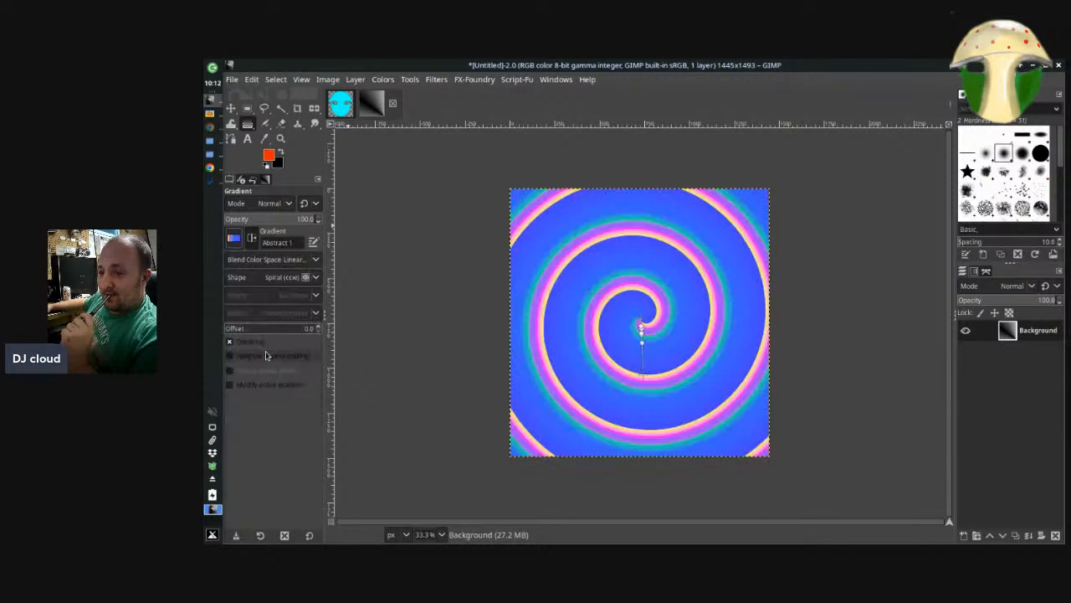
click(237, 241)
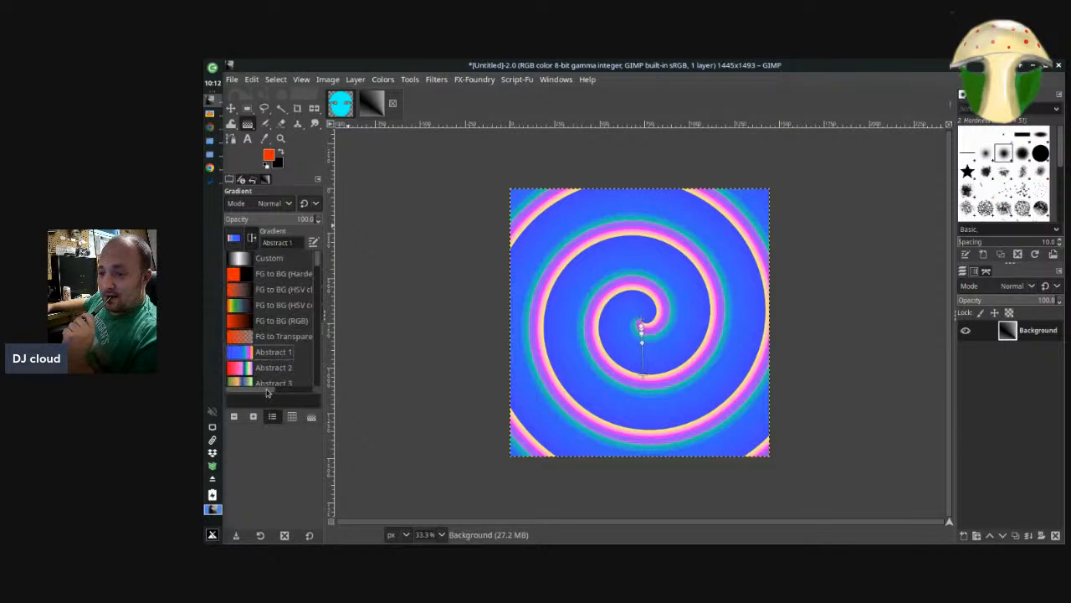
scroll(266, 343, down, 3)
click(266, 339)
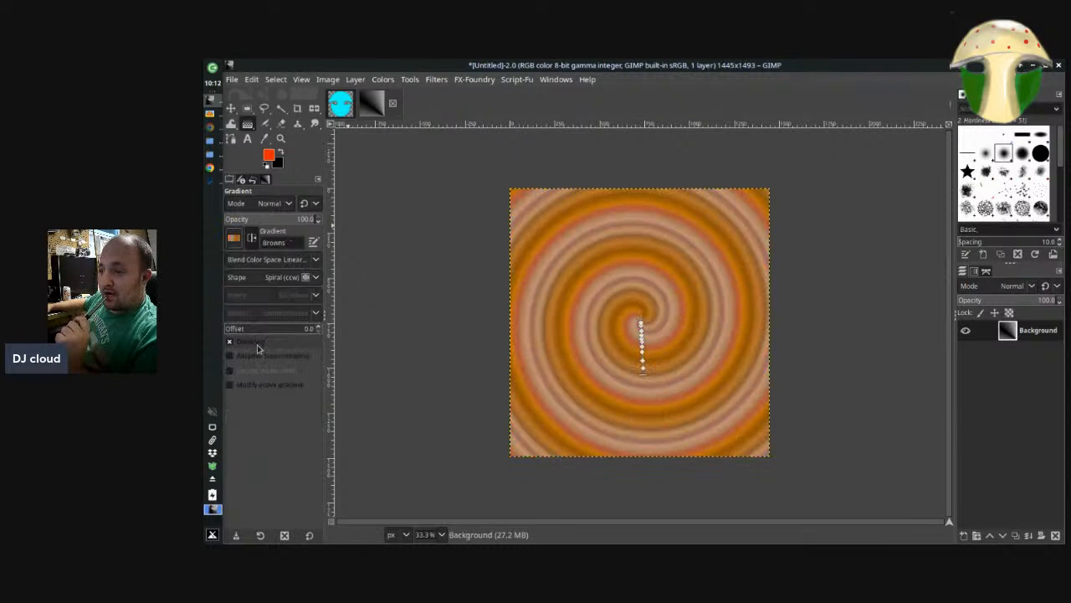
Switch to the Cold Steel gradient and change its shape to Bi-linear
click(235, 241)
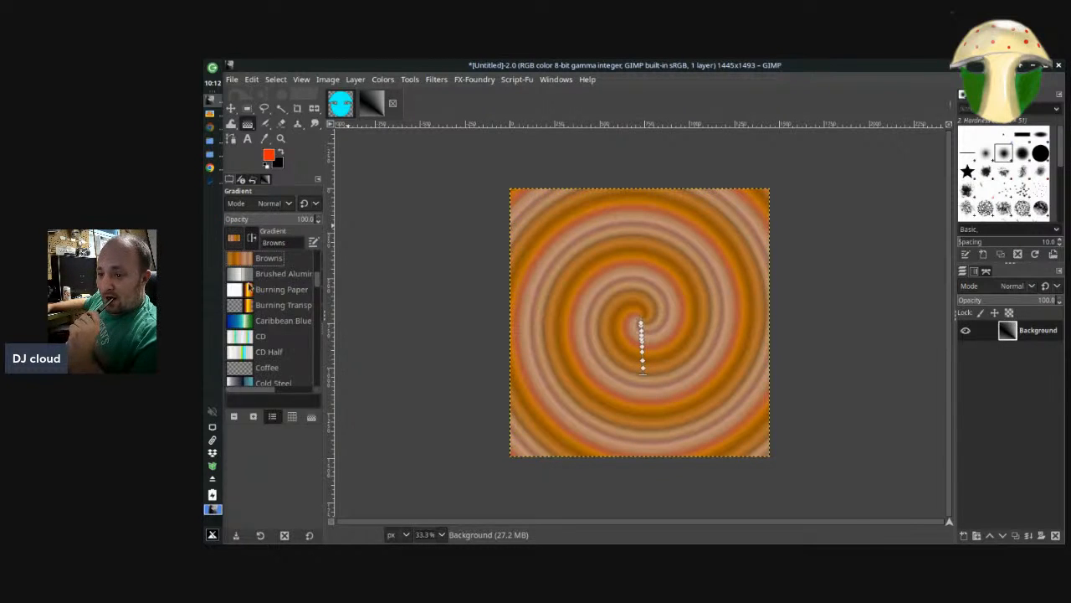
scroll(261, 322, down, 3)
click(268, 327)
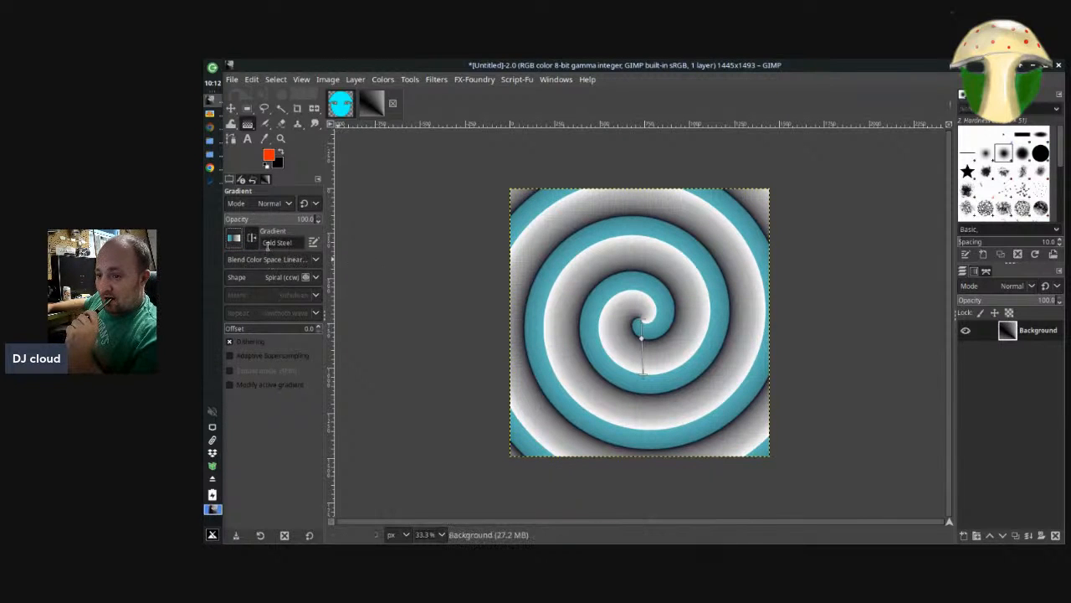
click(268, 281)
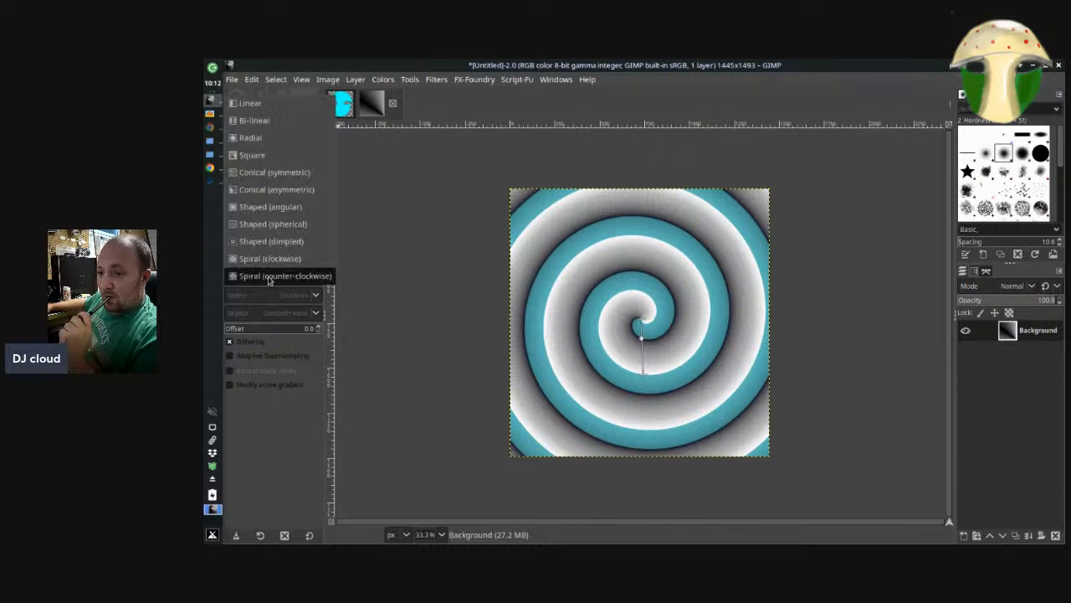
click(265, 124)
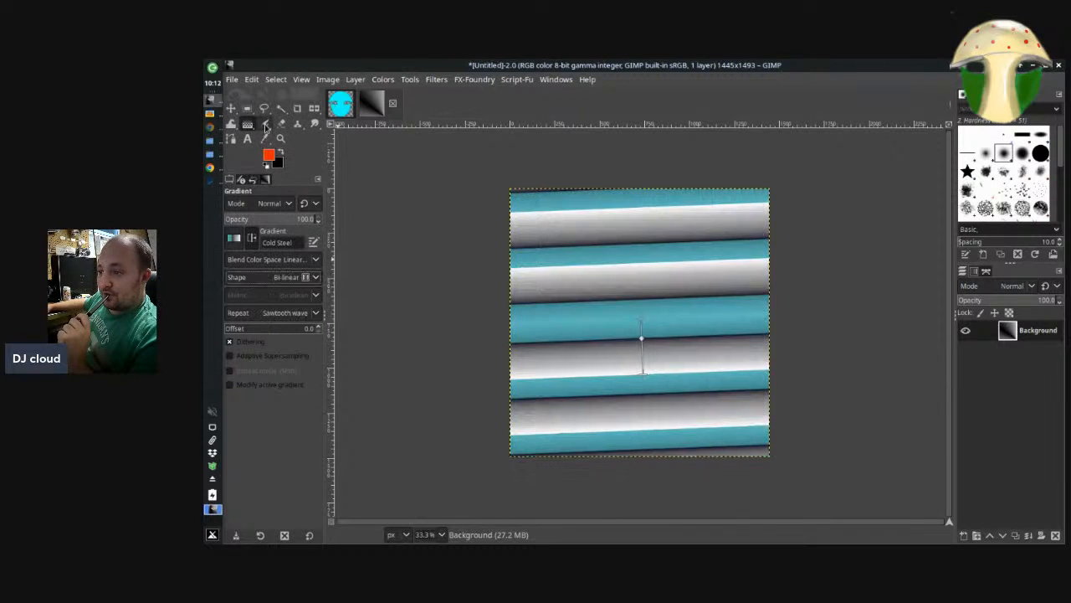
Recolor the bi-linear bands with the Golden gradient, followed by Incandescent
click(235, 238)
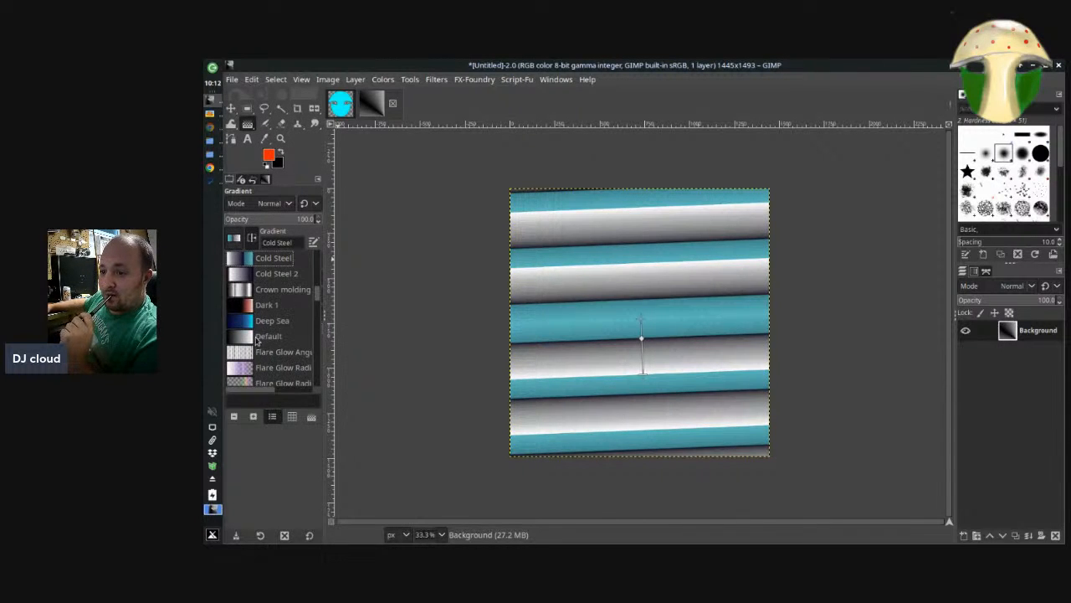
scroll(257, 340, down, 5)
click(257, 352)
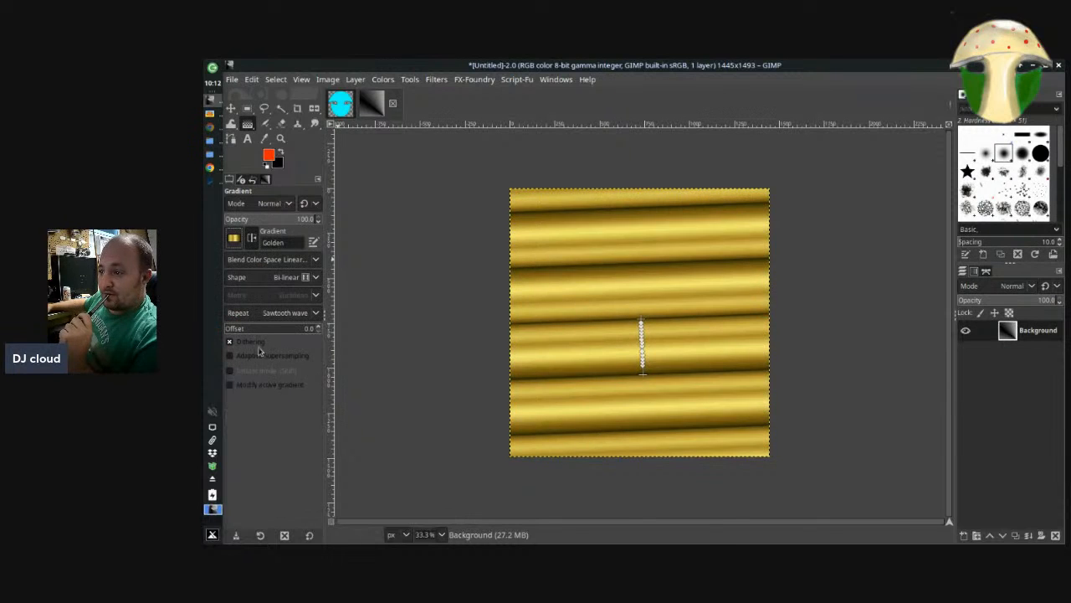
click(234, 238)
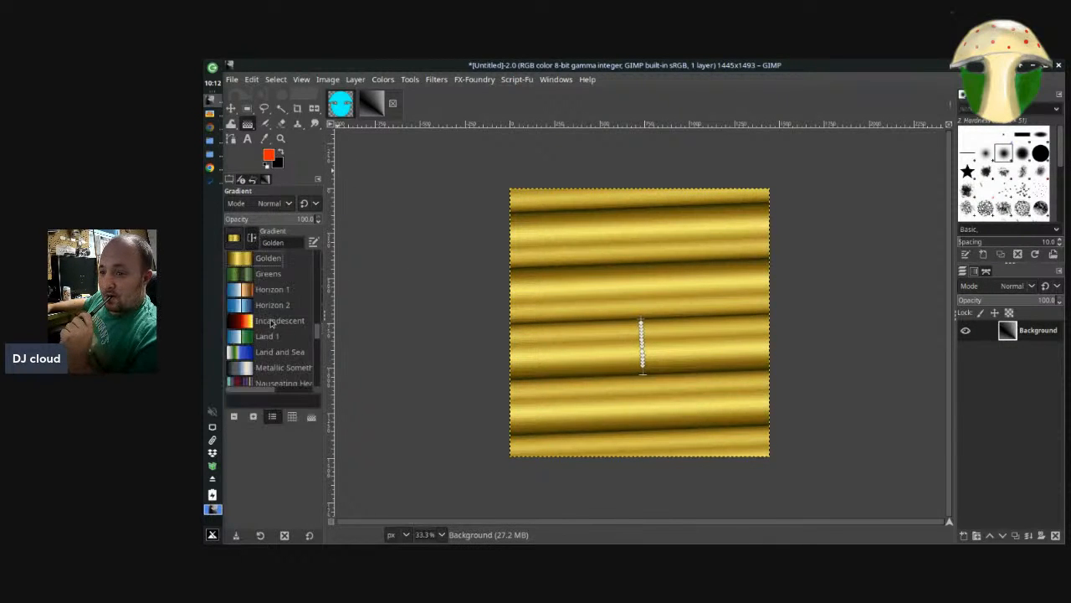
click(272, 322)
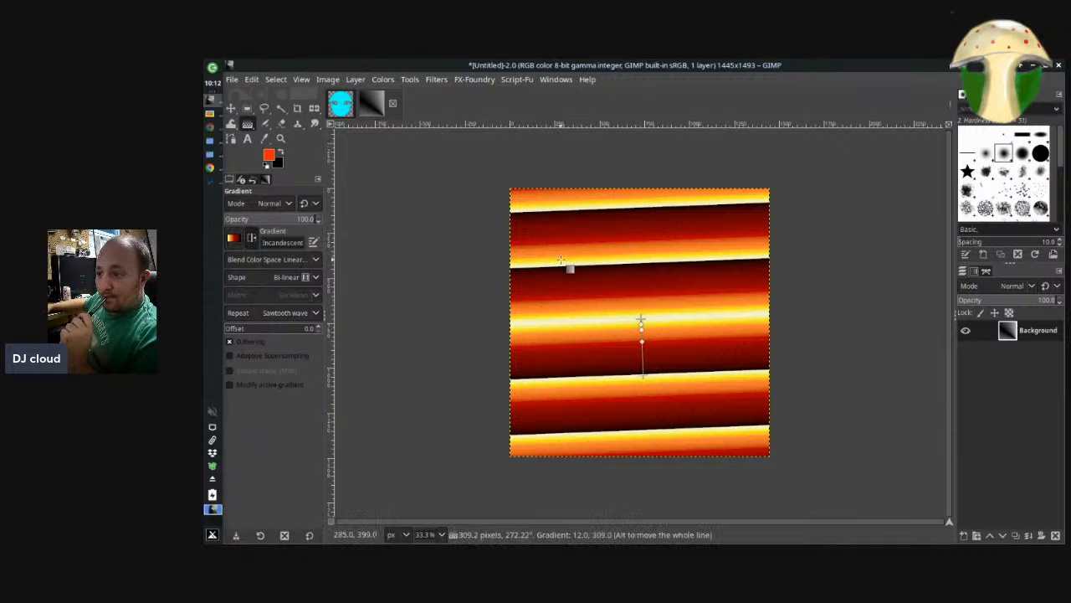
Move the gradient's upper endpoint to about X 504, Y 798 and change the shape to Radial
drag(641, 319, 599, 334)
click(264, 277)
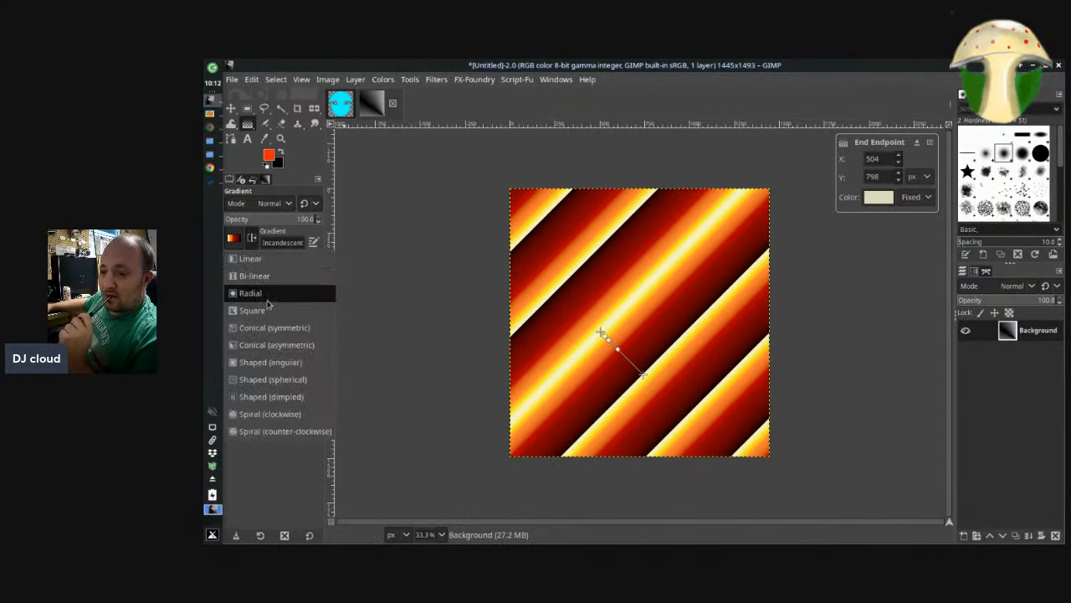
click(269, 302)
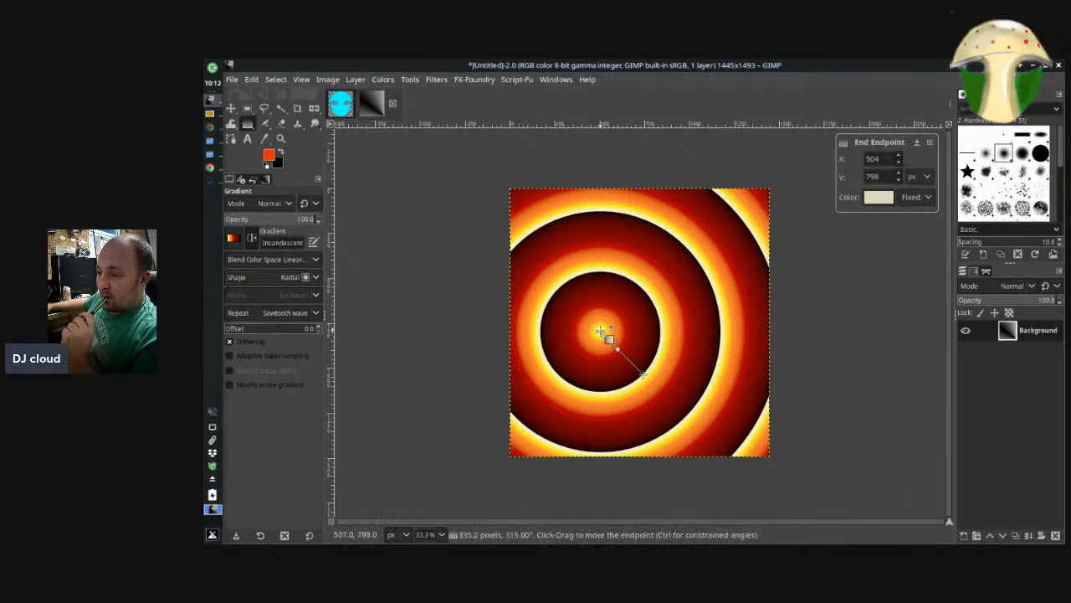
Reposition the radial gradient's center, ending at about X 915, Y 603, and apply the Land and Sea gradient
drag(600, 333, 655, 344)
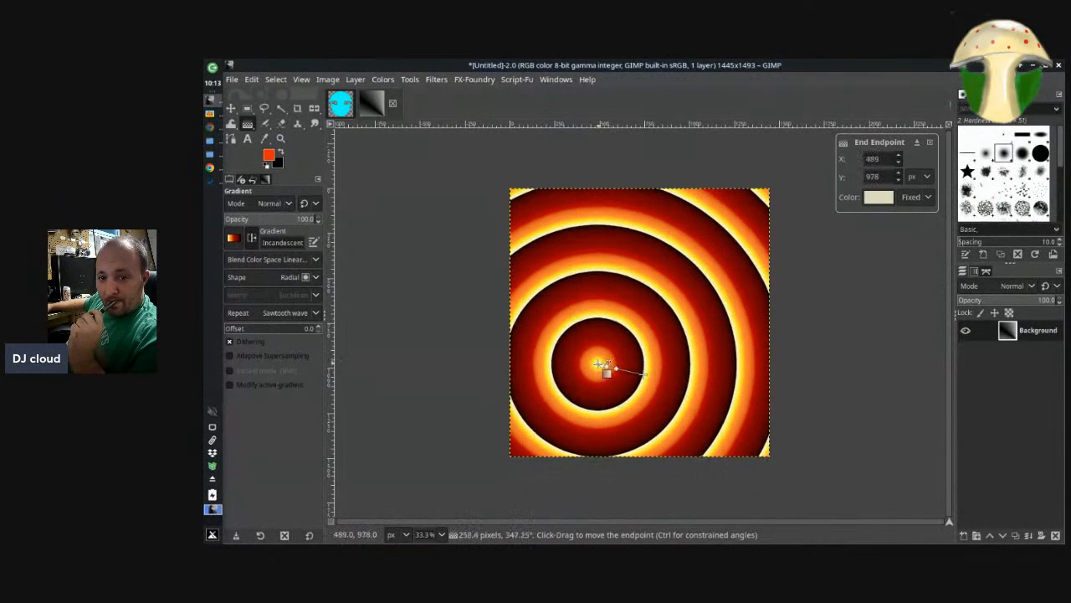
drag(600, 363, 674, 297)
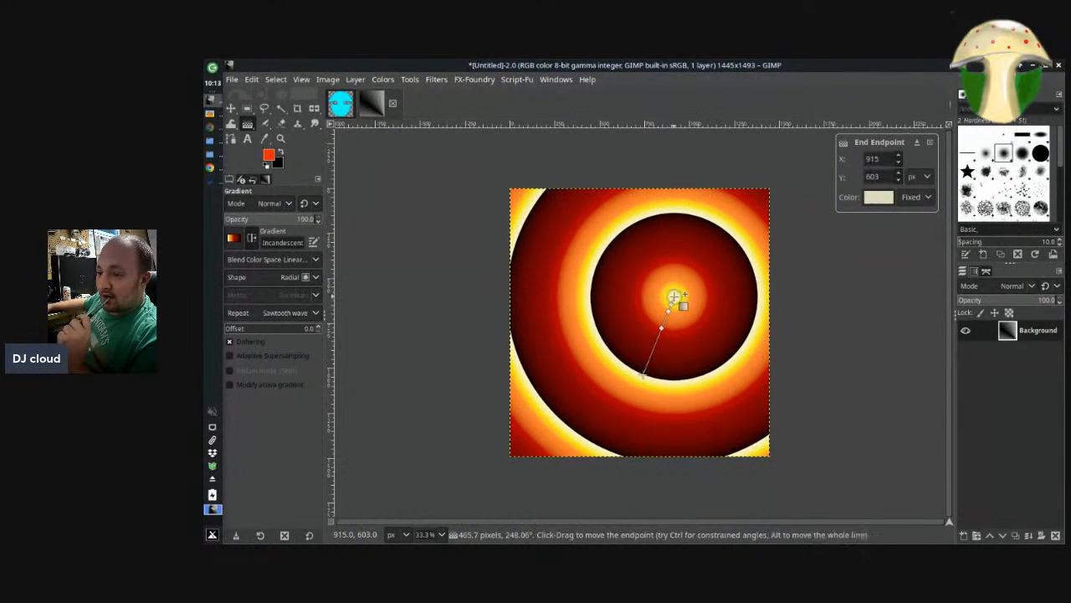
click(233, 239)
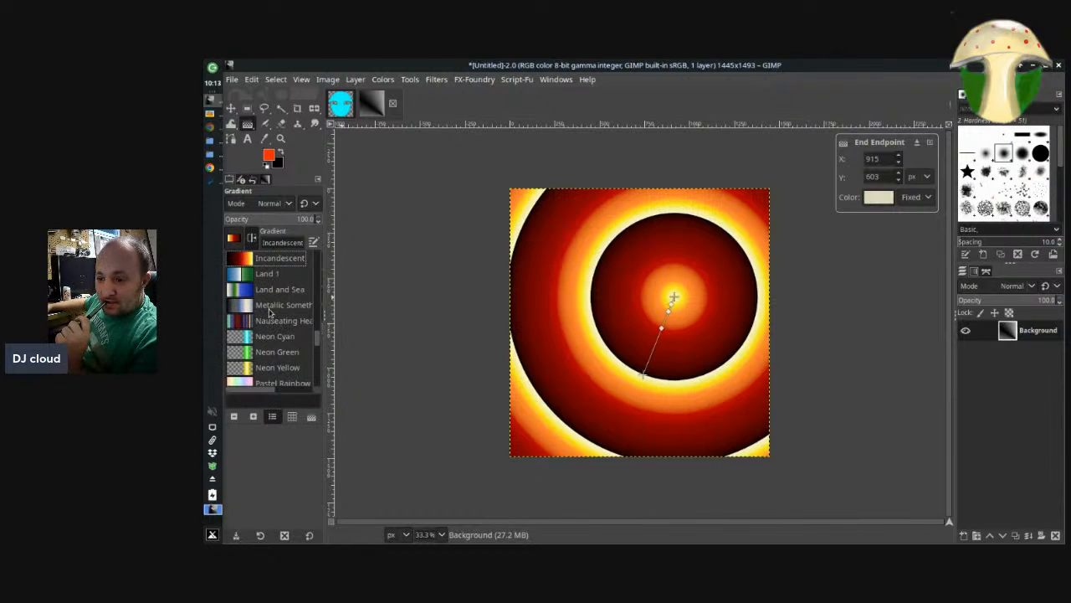
click(274, 293)
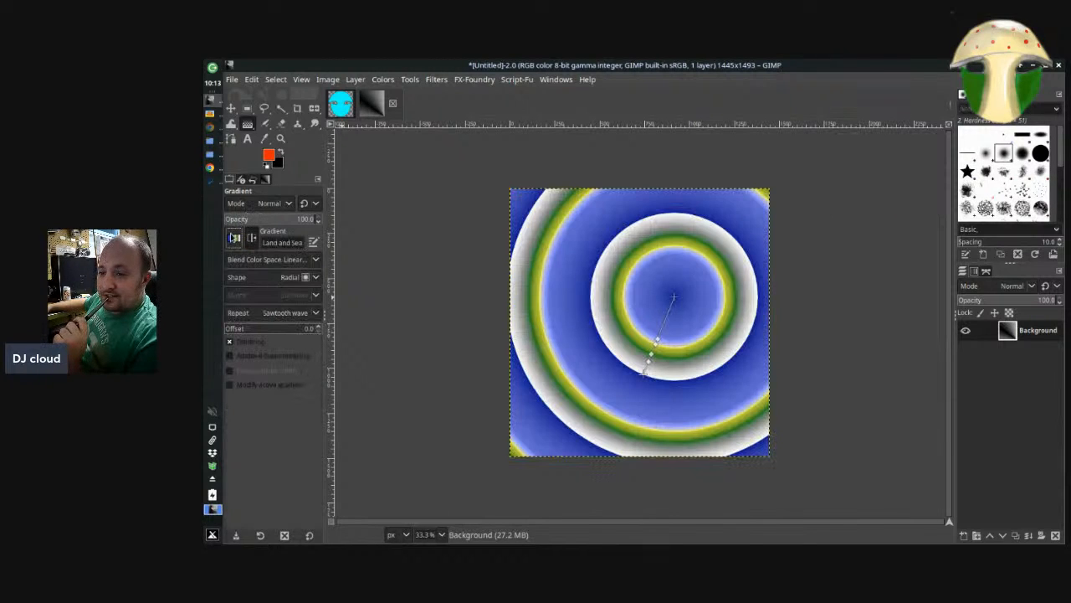
Move the radial gradient's center to about X 759, Y 252 and change the shape to Shaped (dimpled)
click(234, 238)
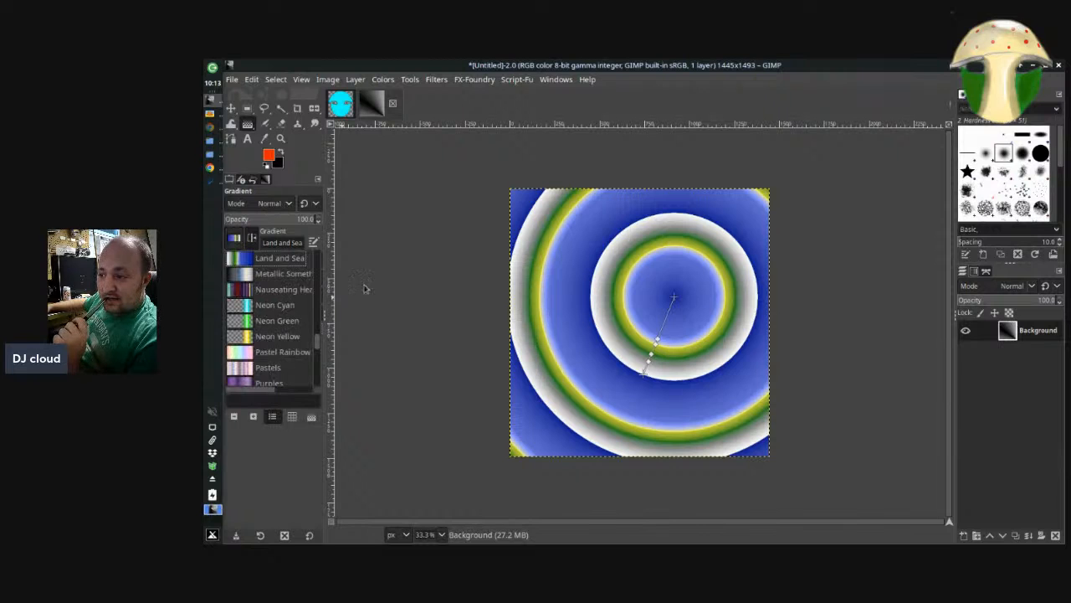
click(674, 299)
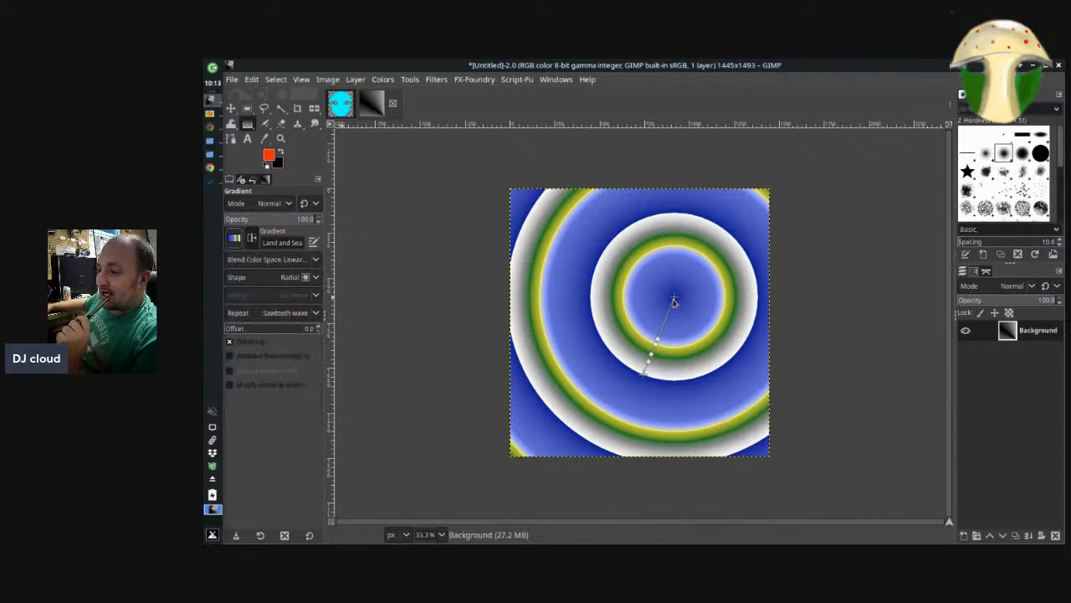
drag(675, 302, 645, 233)
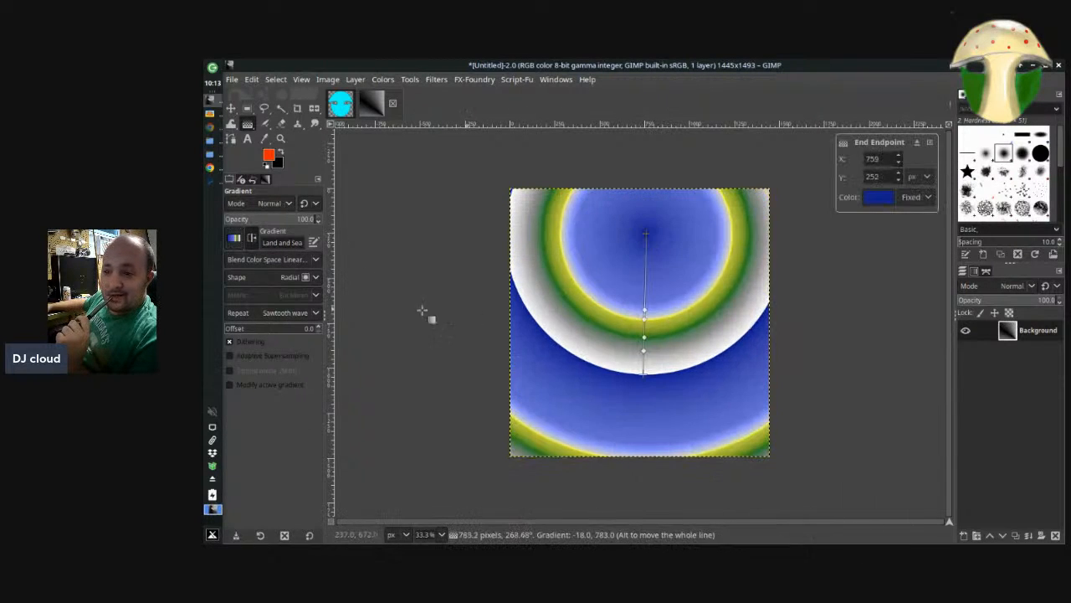
click(260, 281)
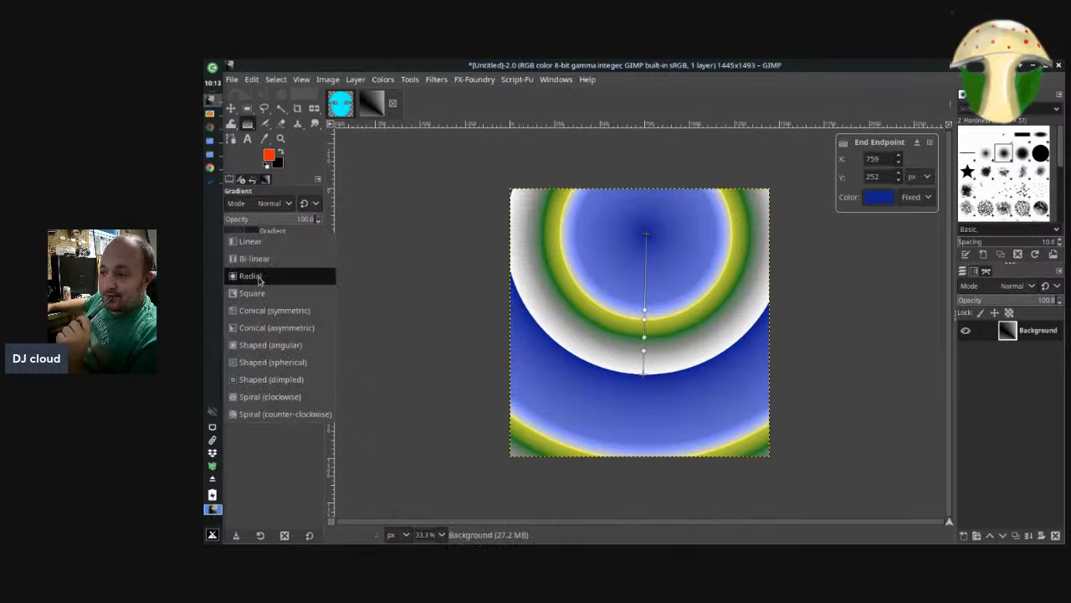
click(251, 381)
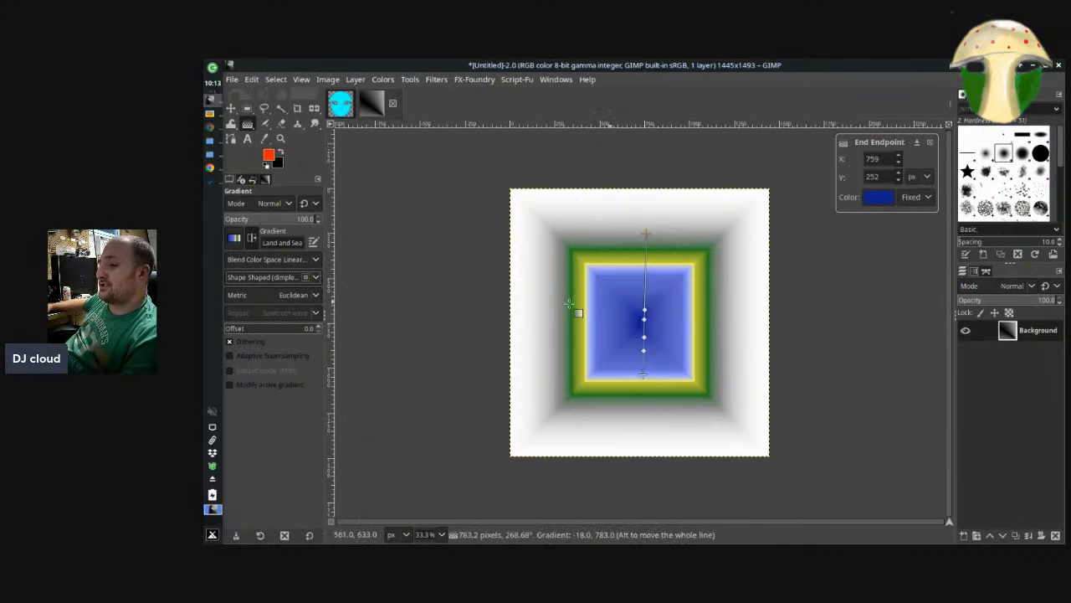
Change the gradient shape to Spiral (clockwise), followed by Spiral (counter-clockwise)
click(259, 278)
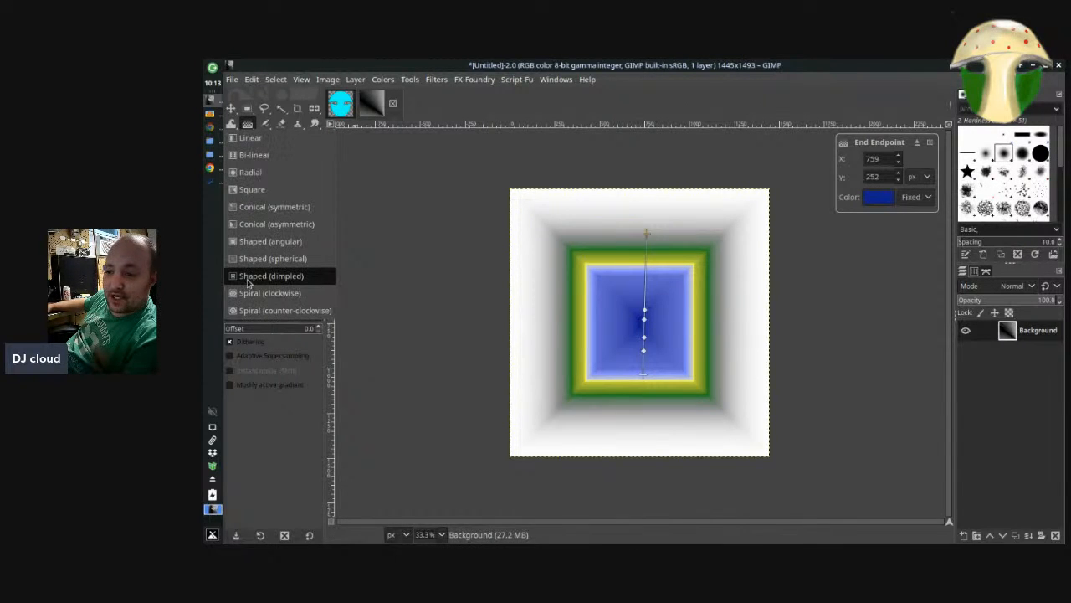
click(248, 282)
click(254, 277)
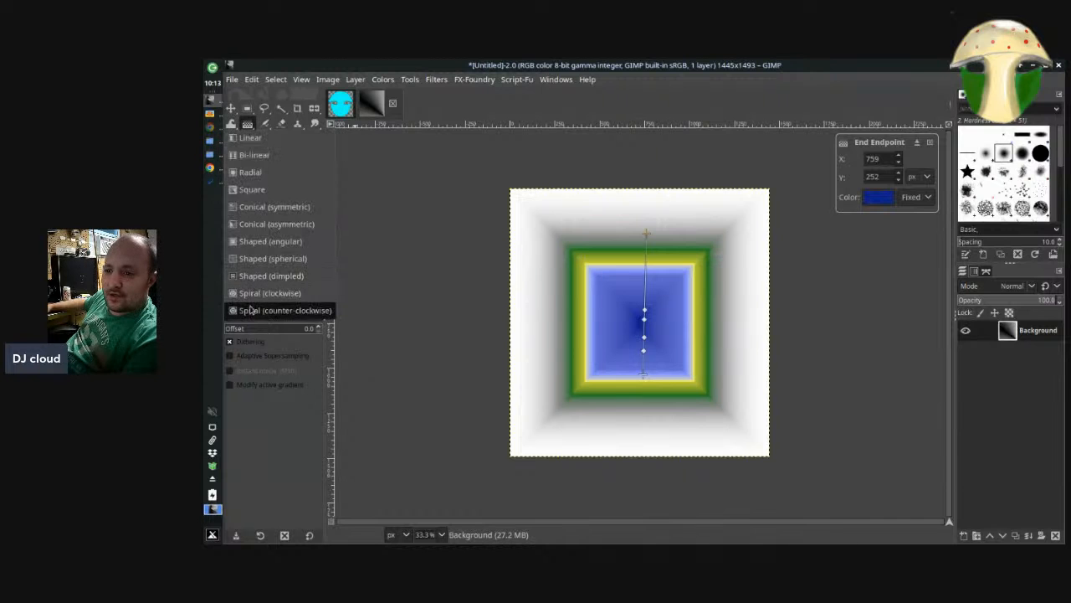
click(258, 295)
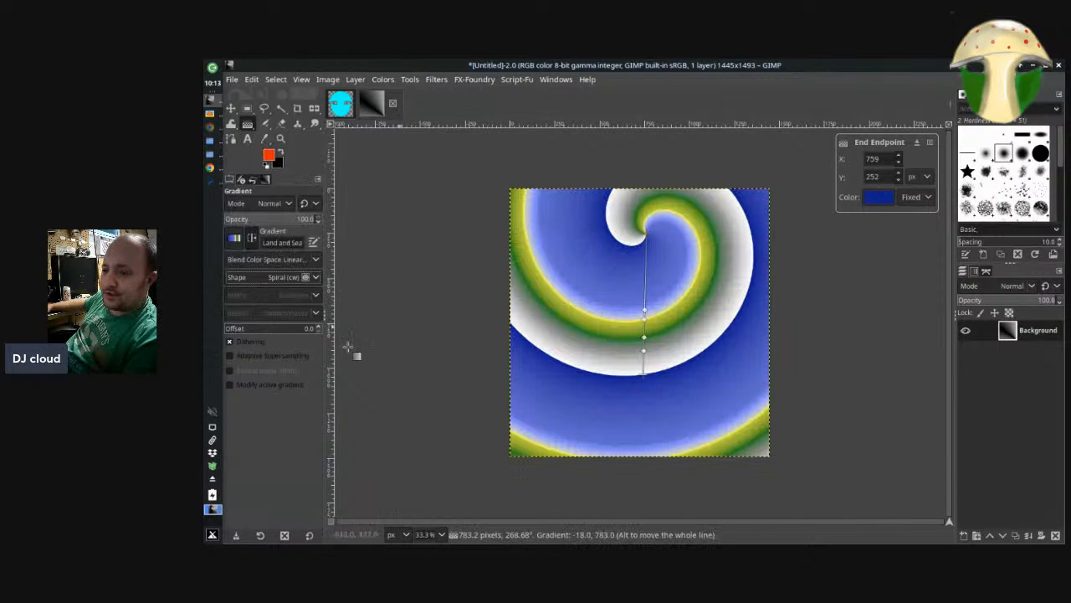
click(261, 278)
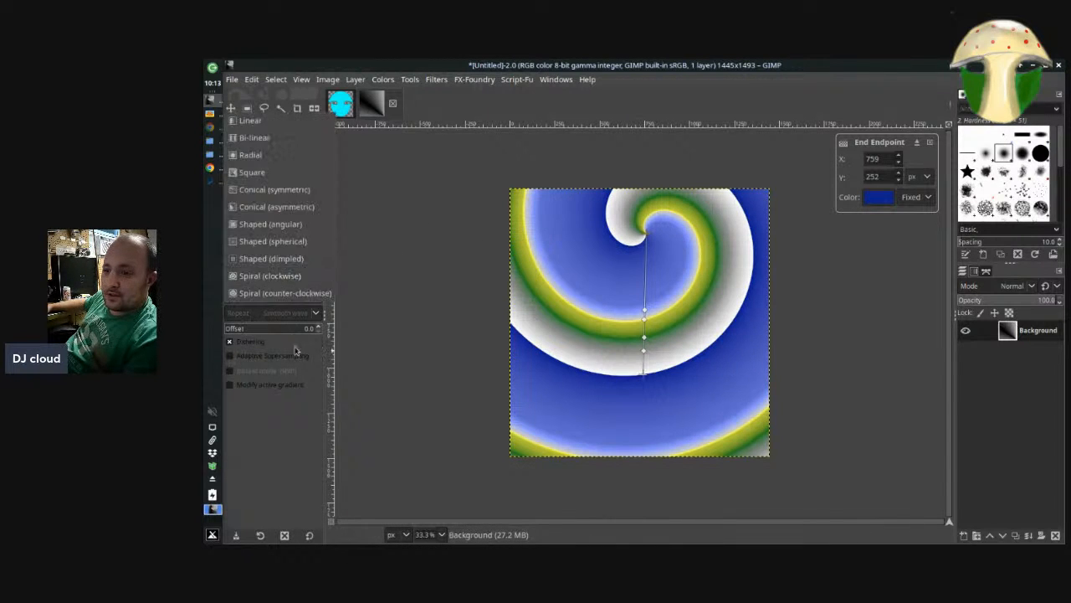
click(293, 293)
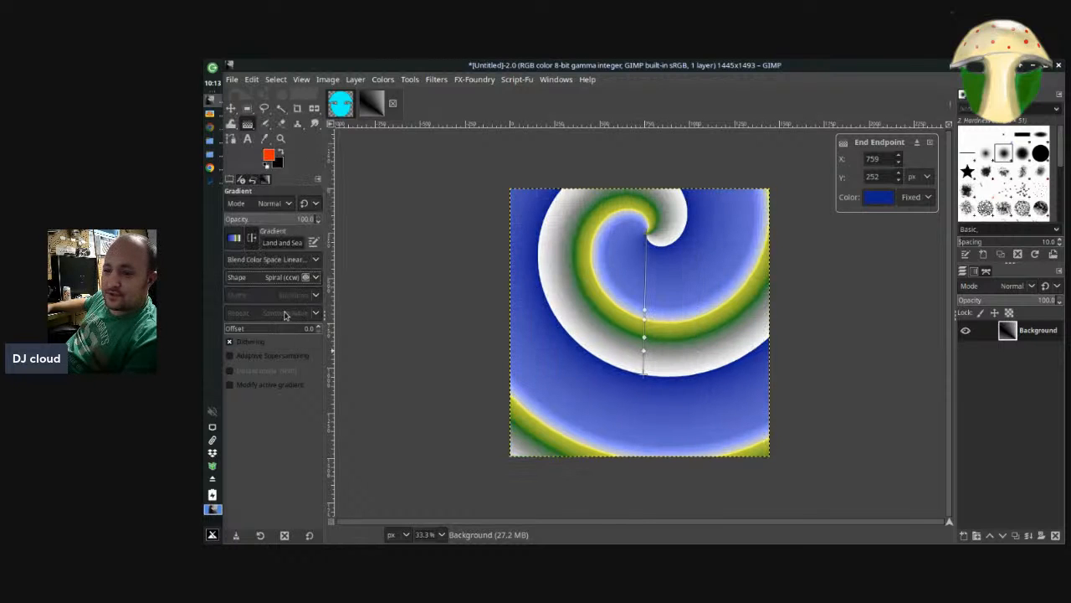
Switch the gradient shape back to Radial and move its center to about X 462, Y 789
click(246, 277)
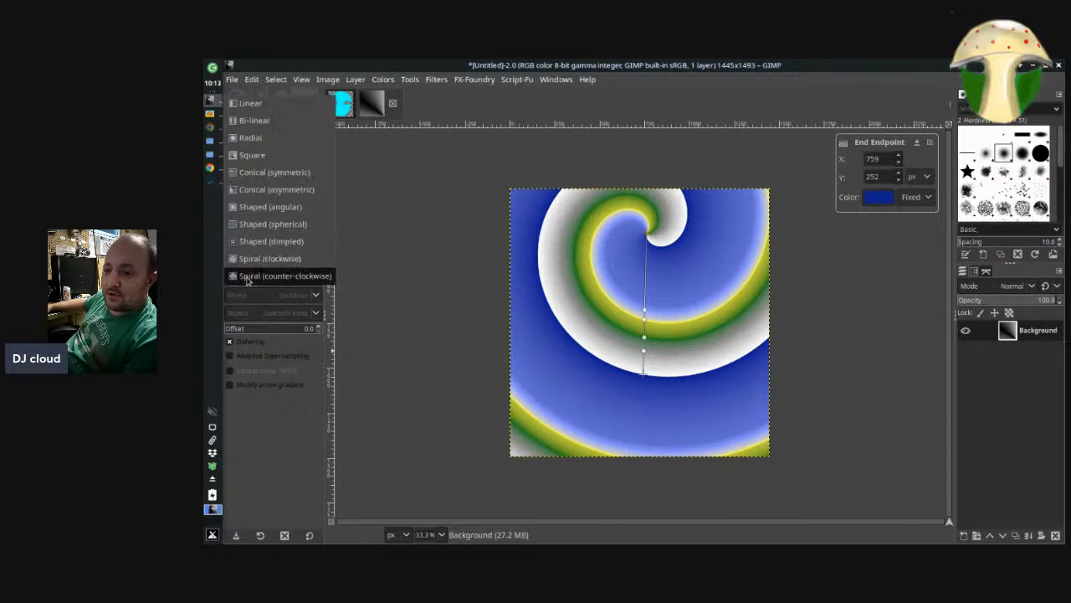
click(258, 138)
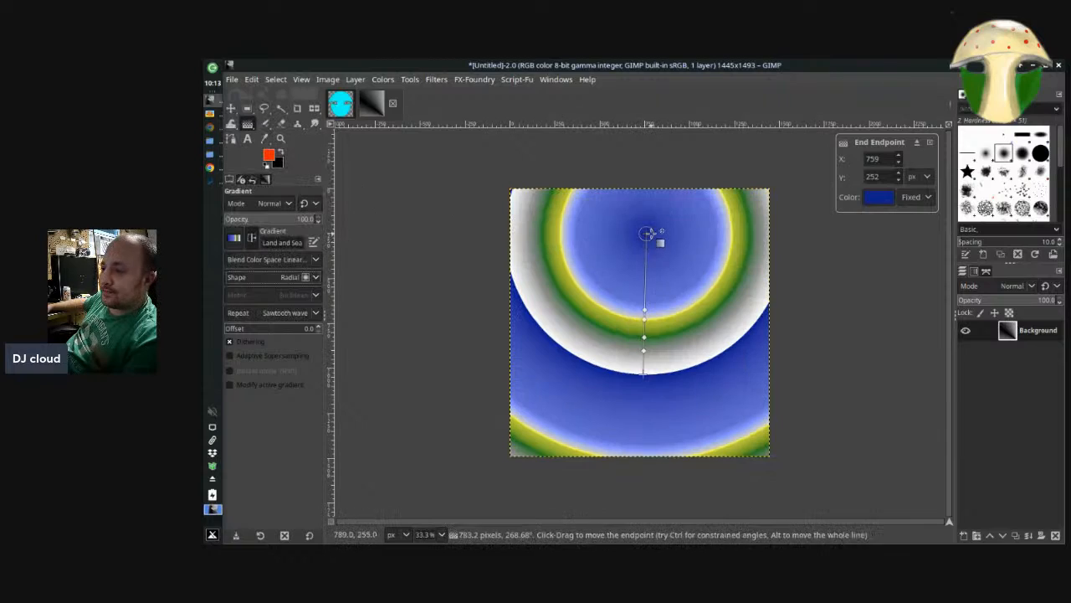
drag(646, 235, 594, 331)
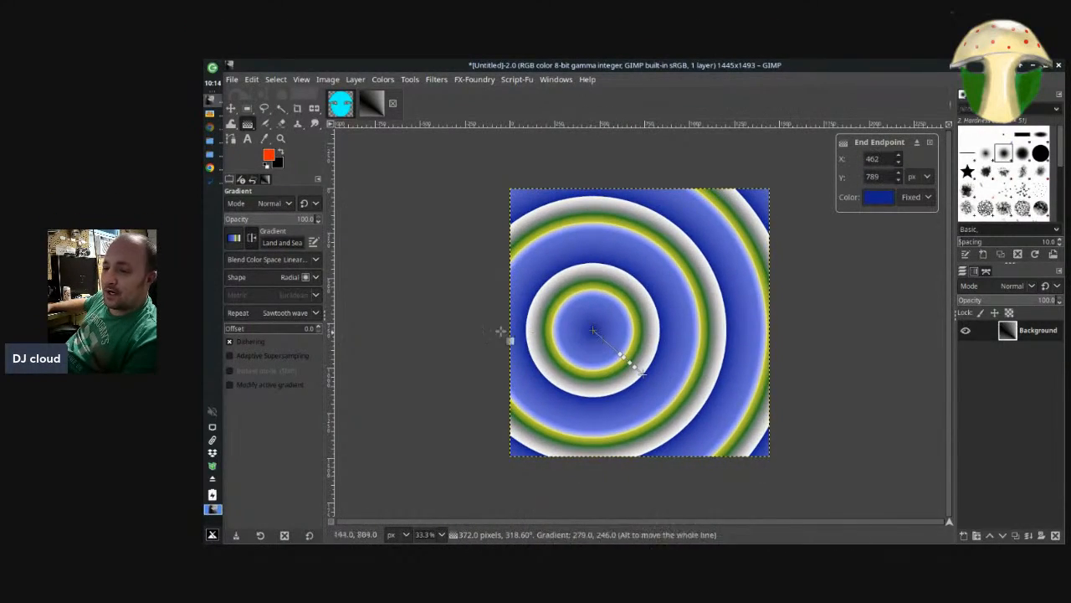
Try the Triangular wave and Truncate repeat modes on the radial gradient, returning to Triangular wave
click(278, 315)
click(273, 329)
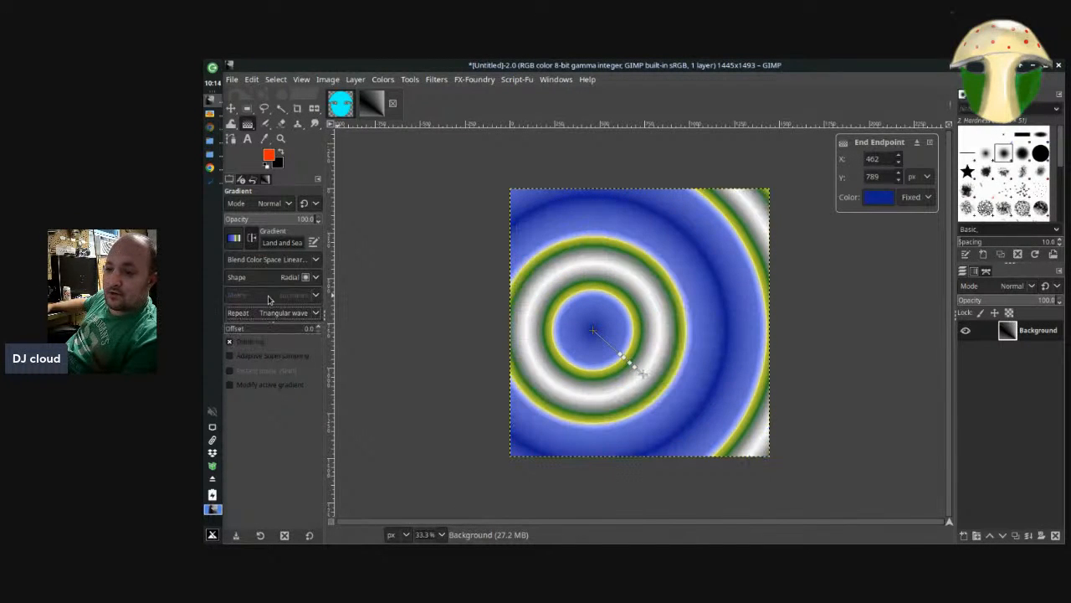
click(268, 316)
click(272, 330)
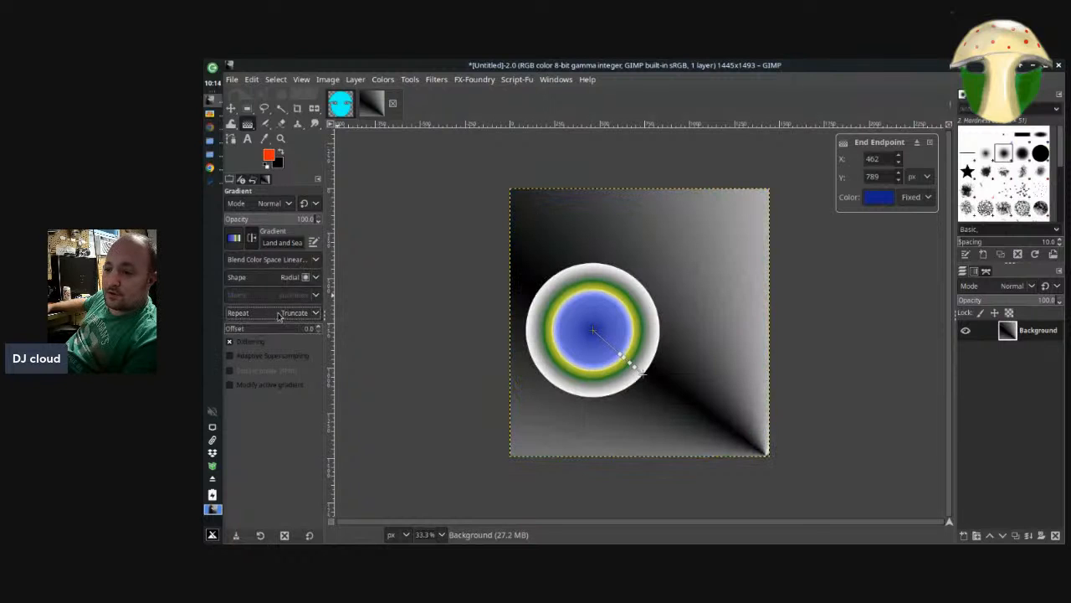
click(279, 314)
click(278, 299)
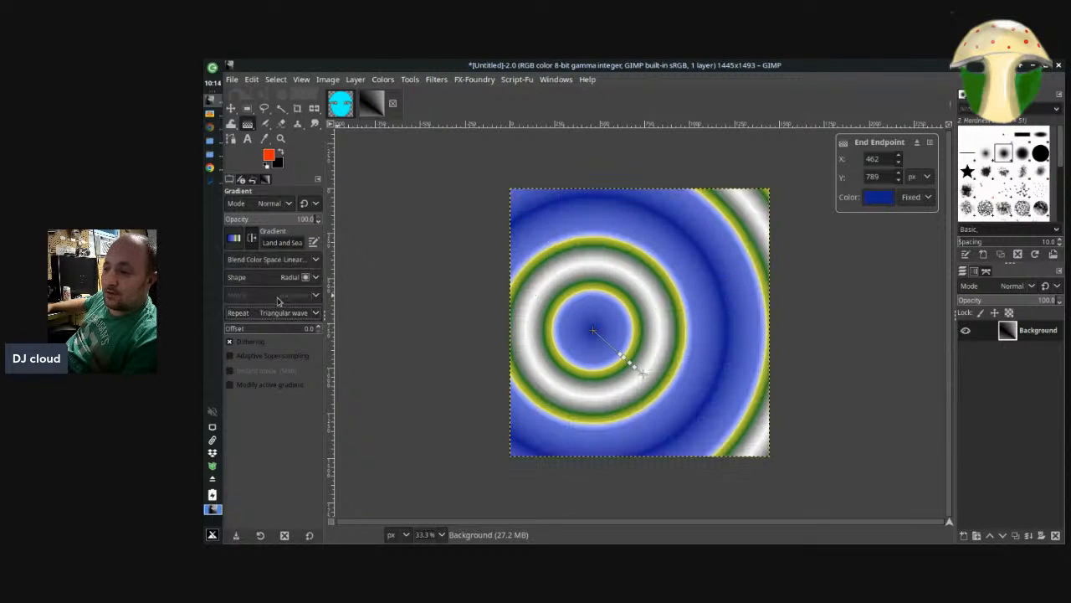
Set the radial gradient's repeat to Sawtooth wave, try None (extend), and return it to Sawtooth wave
click(270, 310)
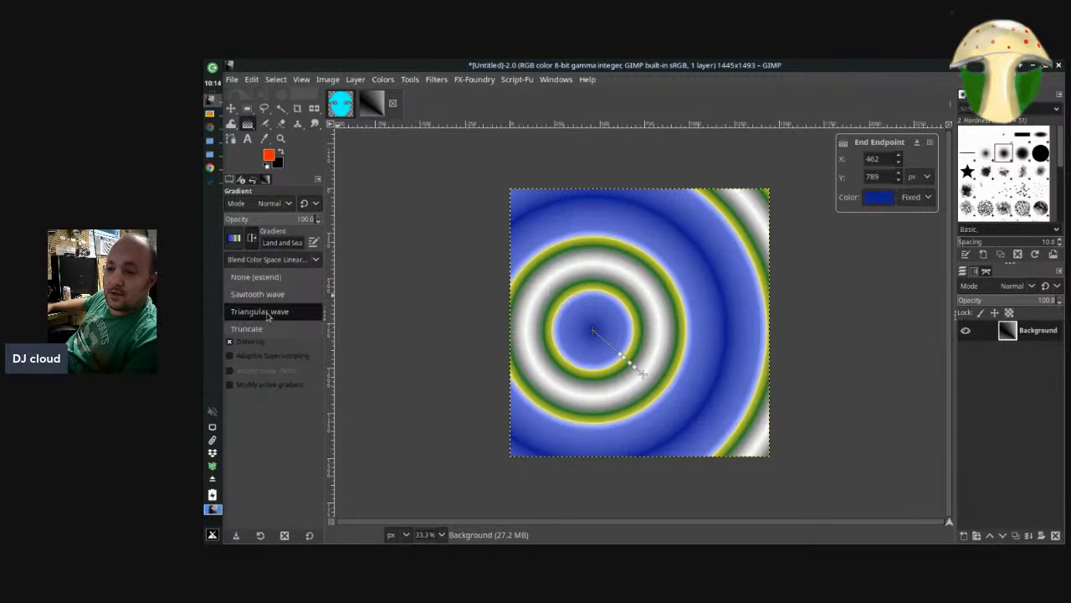
click(269, 294)
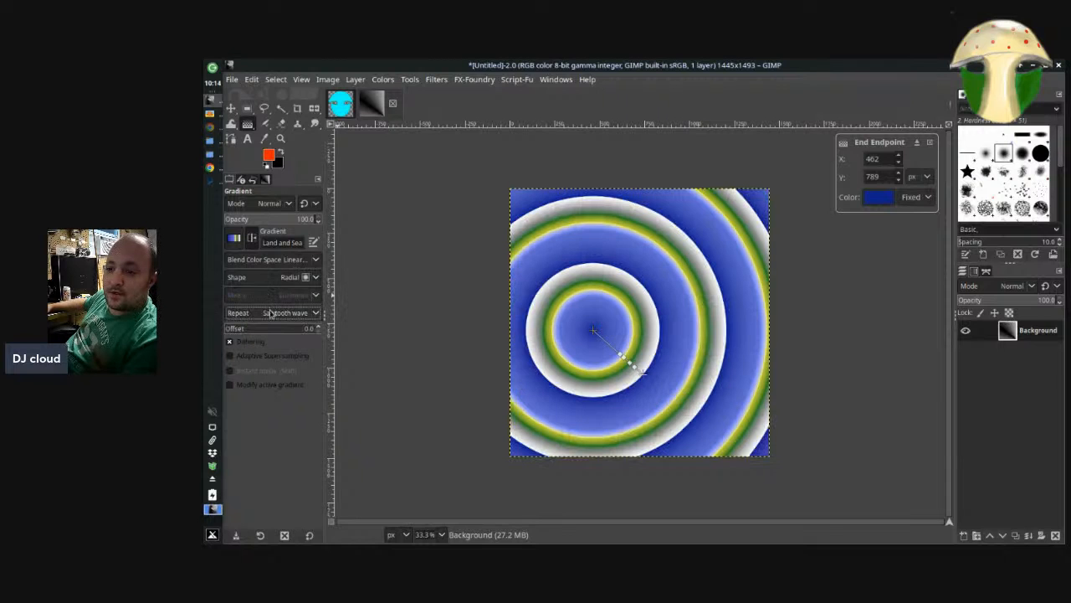
click(270, 312)
click(268, 311)
click(265, 300)
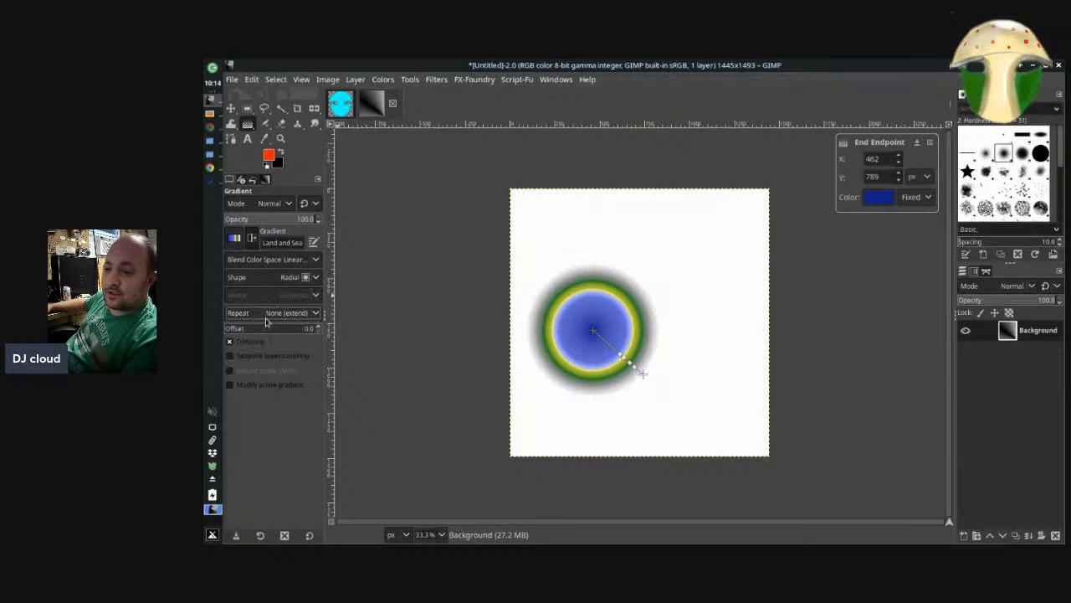
click(265, 318)
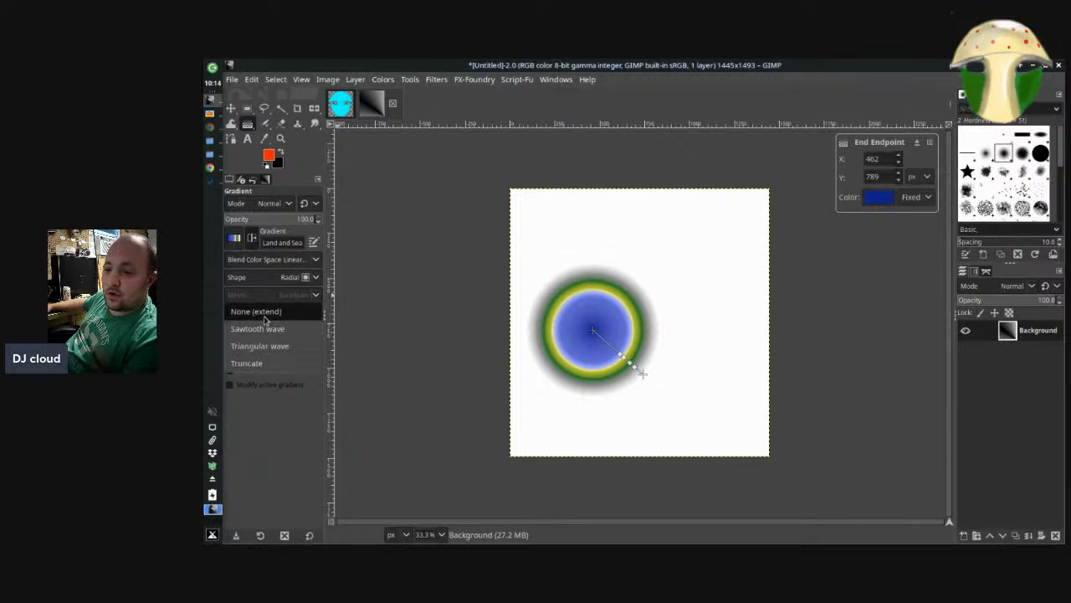
click(266, 329)
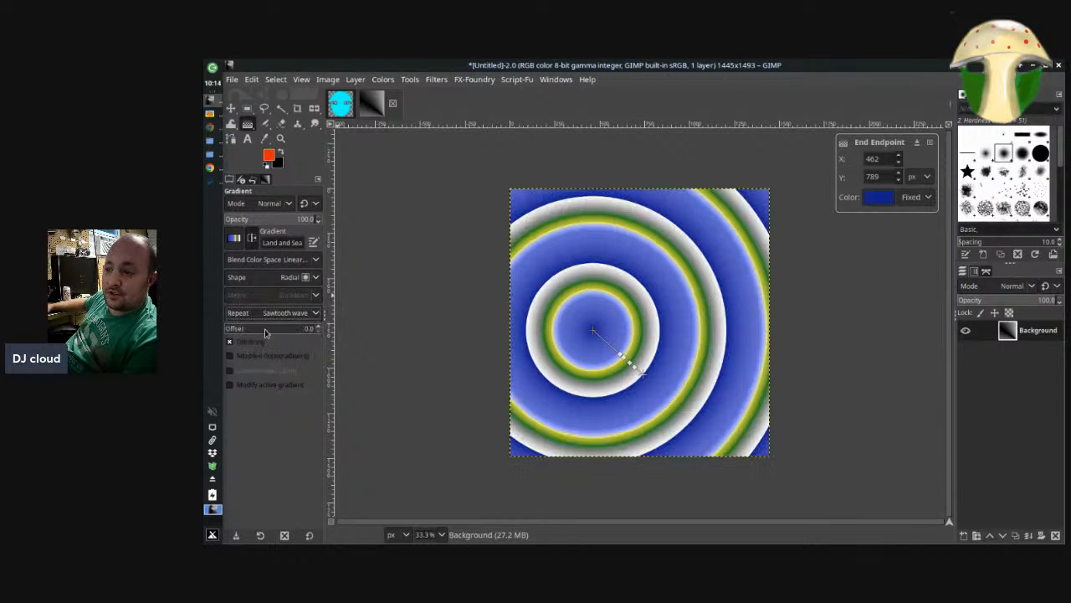
Change the gradient shape to Shaped (spherical) and shorten the gradient line to about 158 pixels by moving its upper endpoint
click(266, 277)
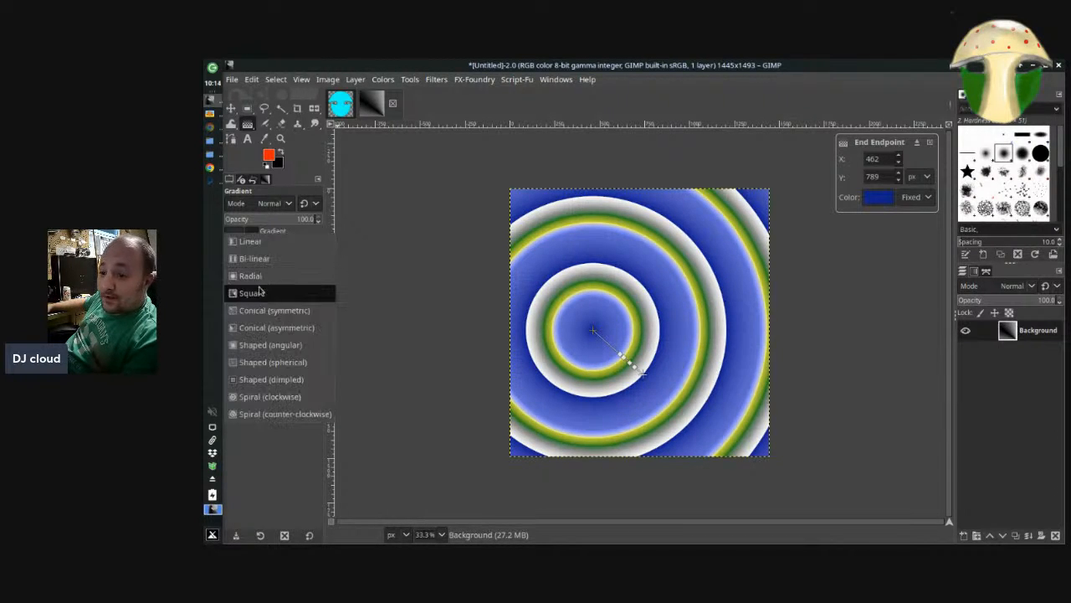
click(267, 361)
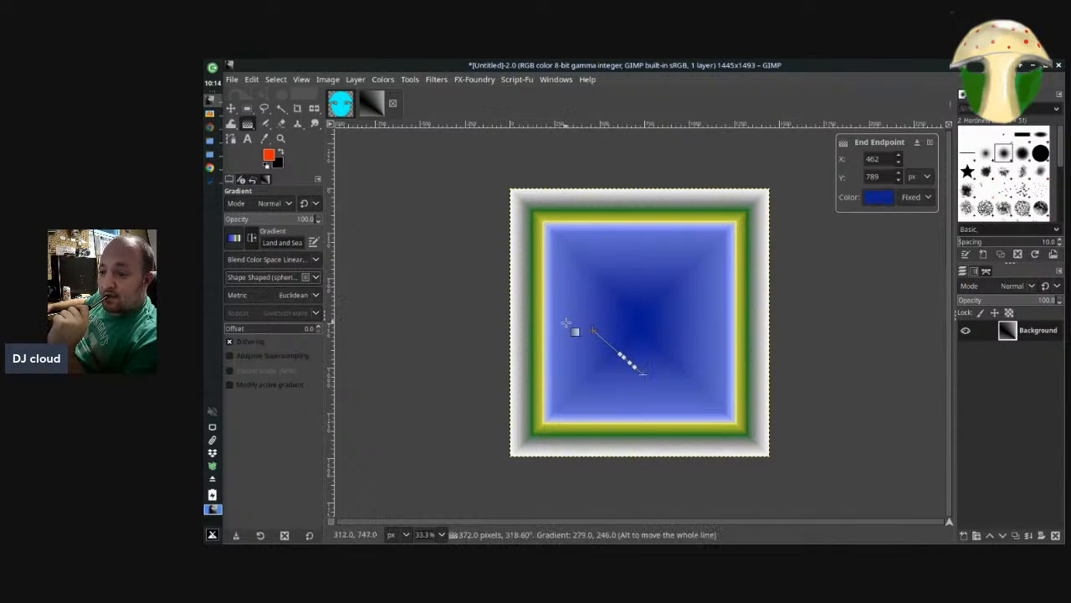
drag(594, 331, 624, 358)
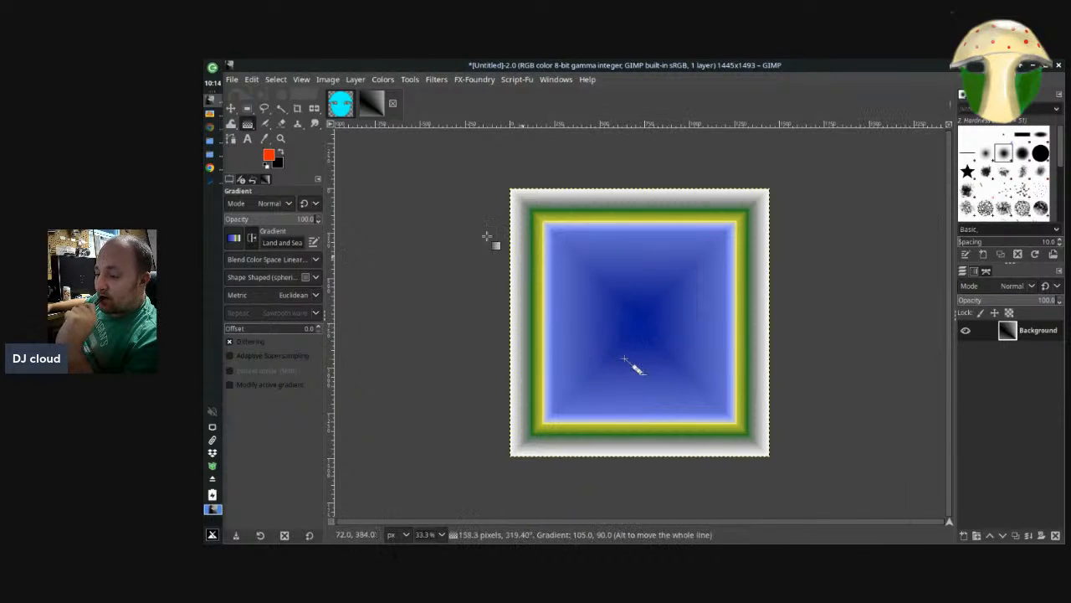
click(266, 296)
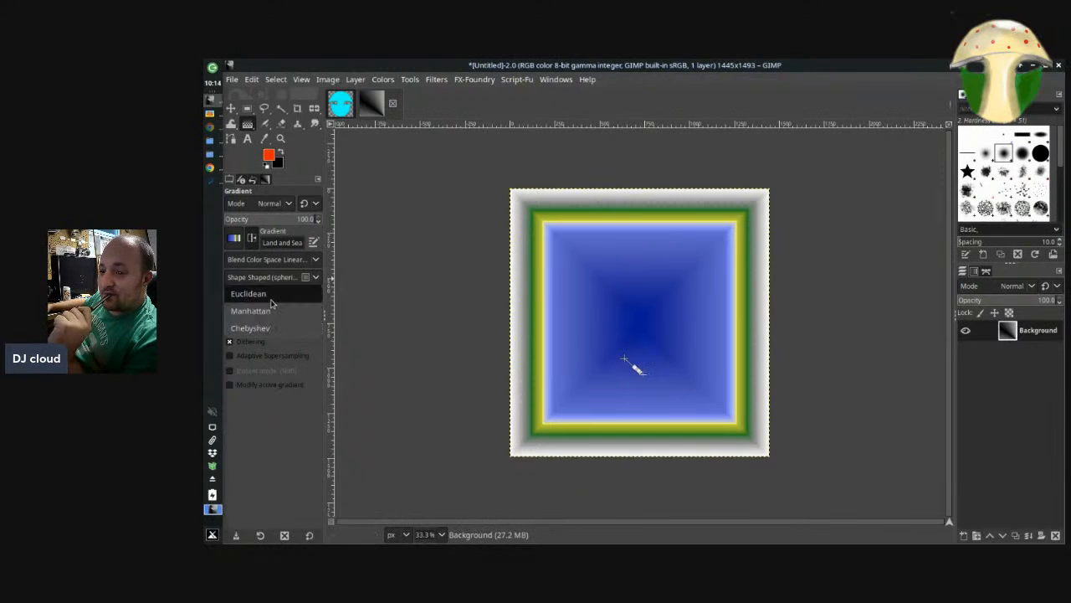
click(270, 300)
click(270, 300)
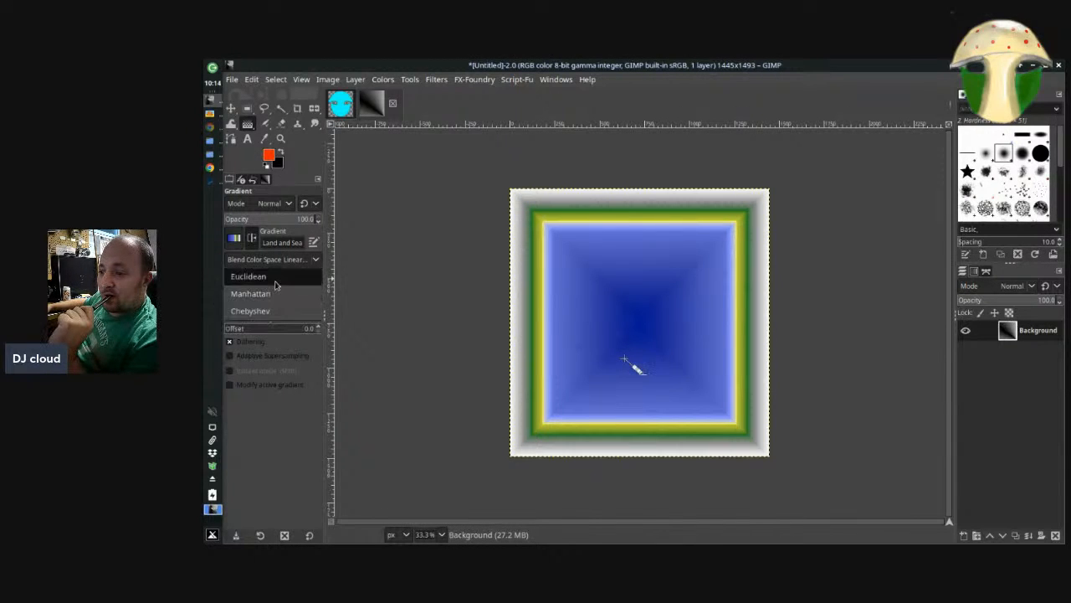
click(271, 280)
click(263, 261)
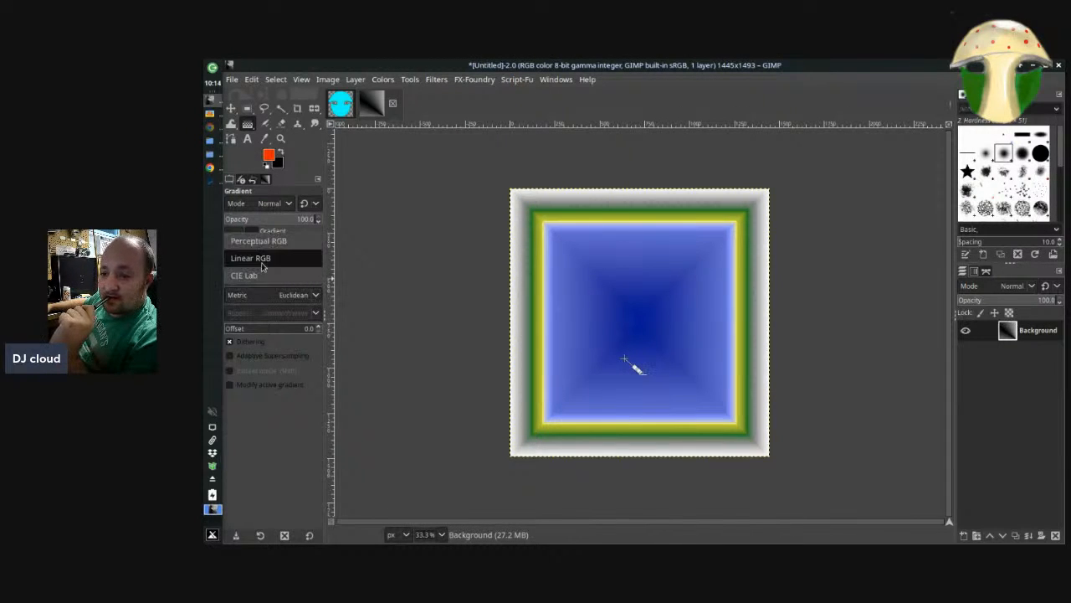
click(263, 260)
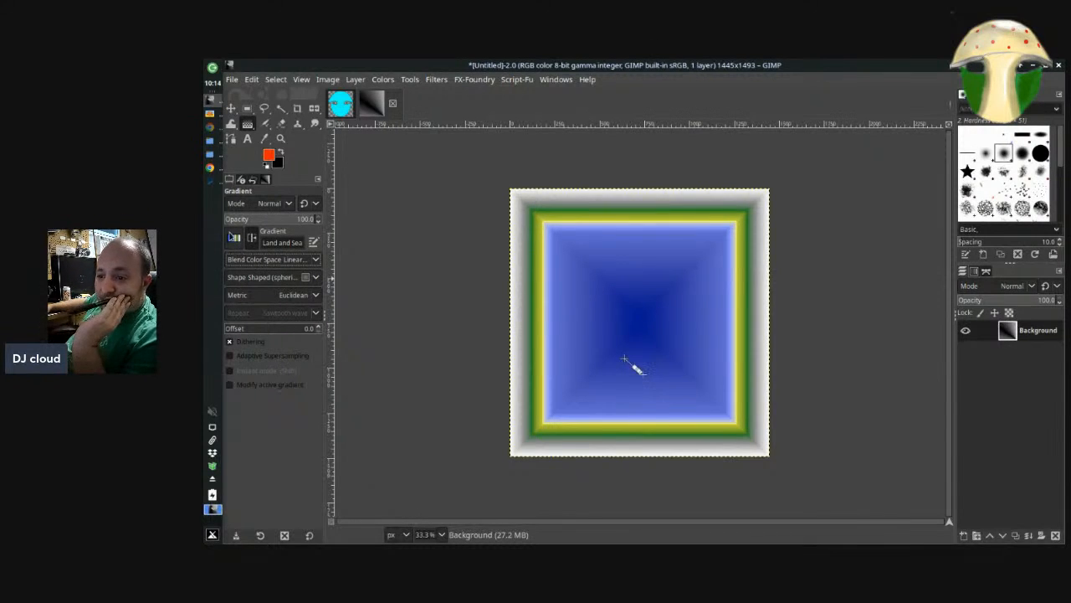
Recolor the square bands with the Yellow Contrast preset gradient
click(234, 237)
scroll(268, 356, down, 5)
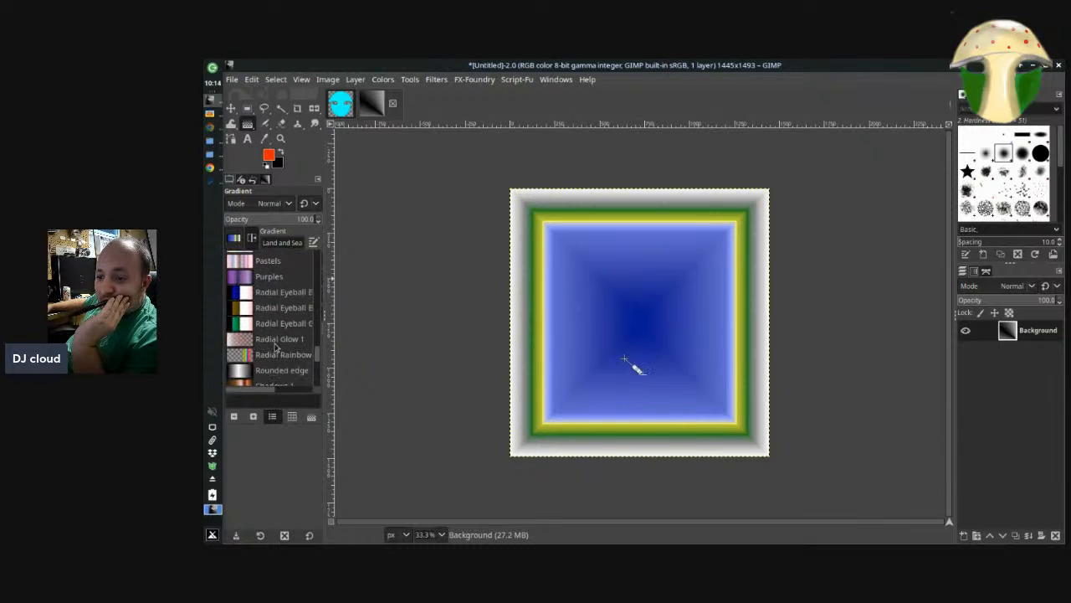
scroll(276, 338, down, 4)
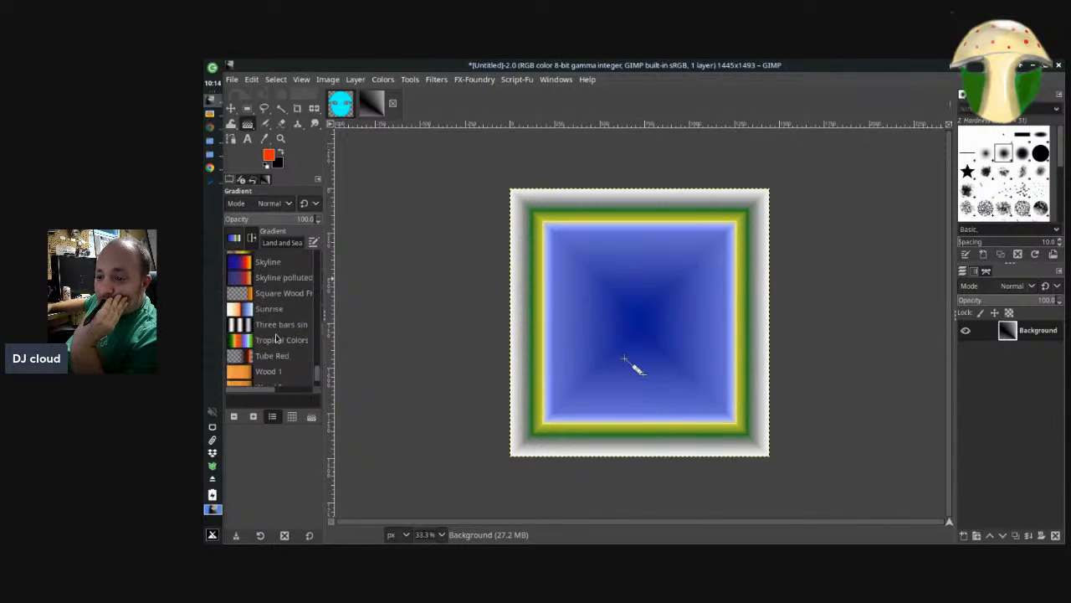
click(273, 362)
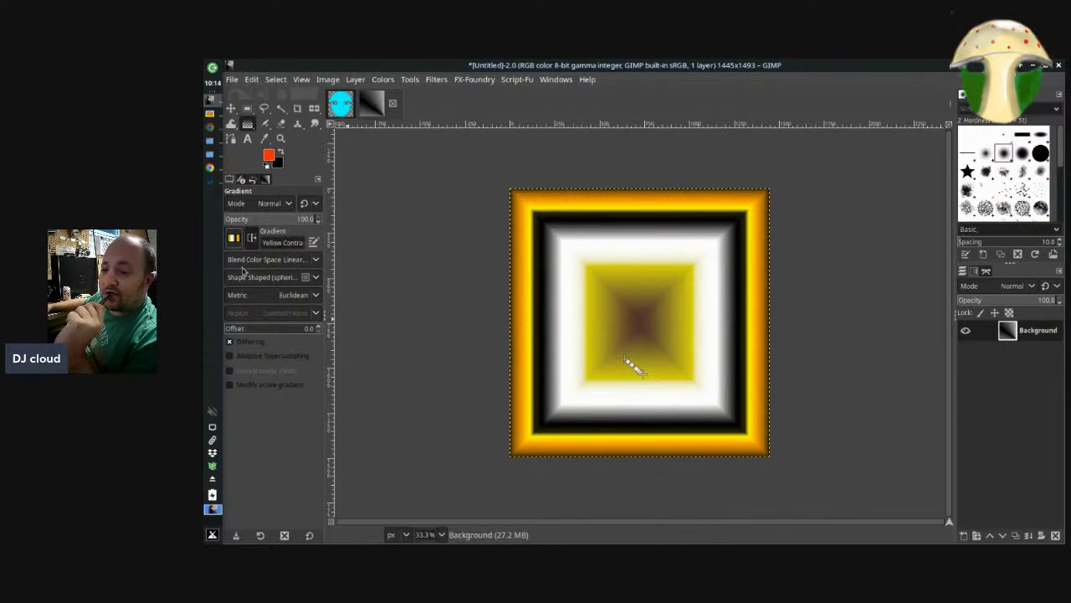
Keep the Yellow Contrast gradient and change its shape to Spiral (clockwise)
click(234, 241)
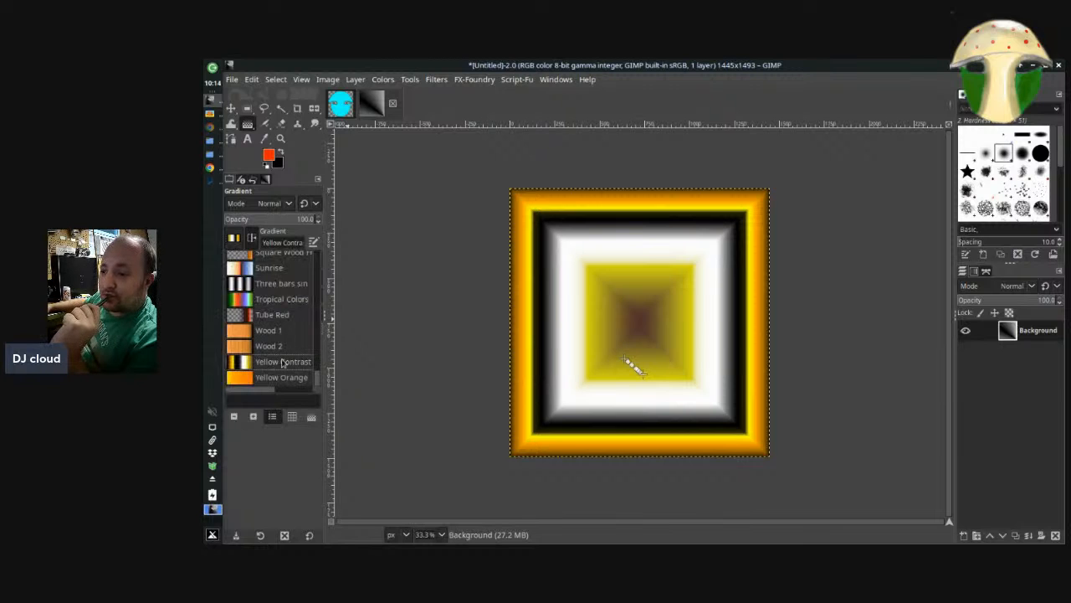
click(257, 213)
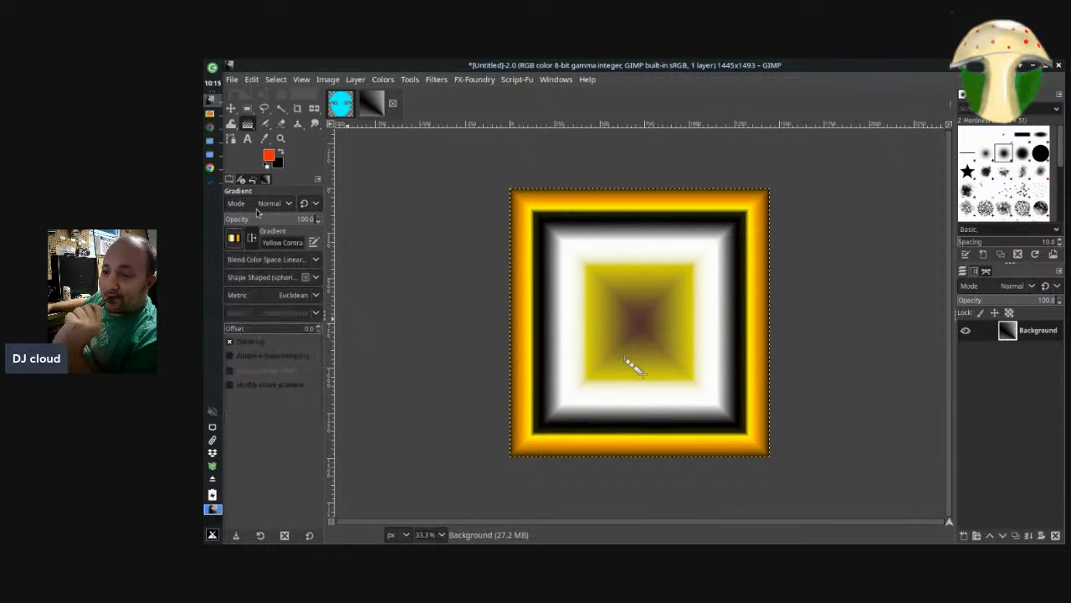
click(266, 283)
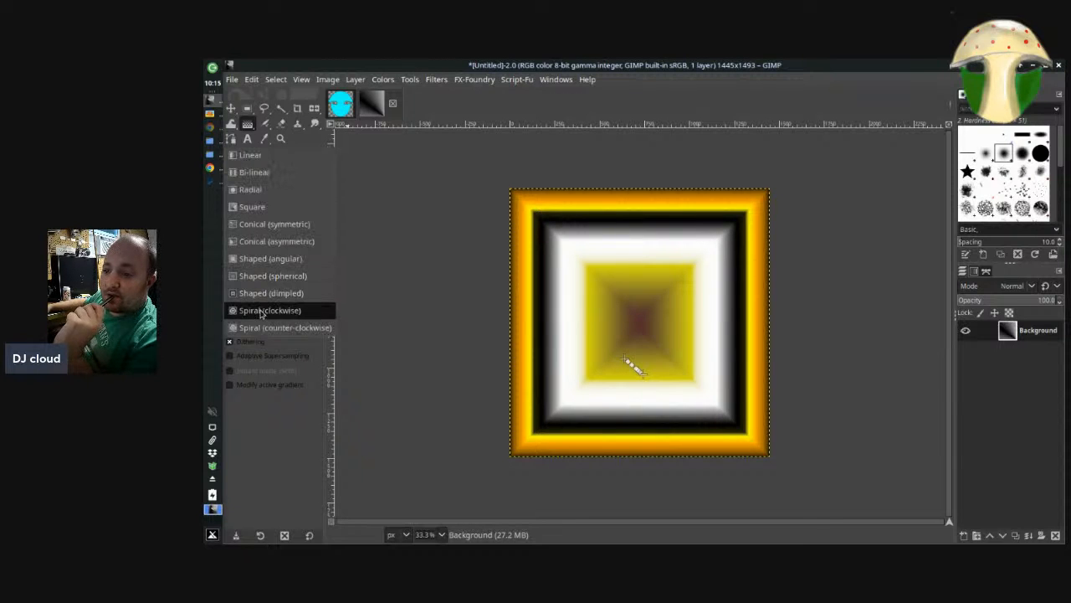
click(261, 314)
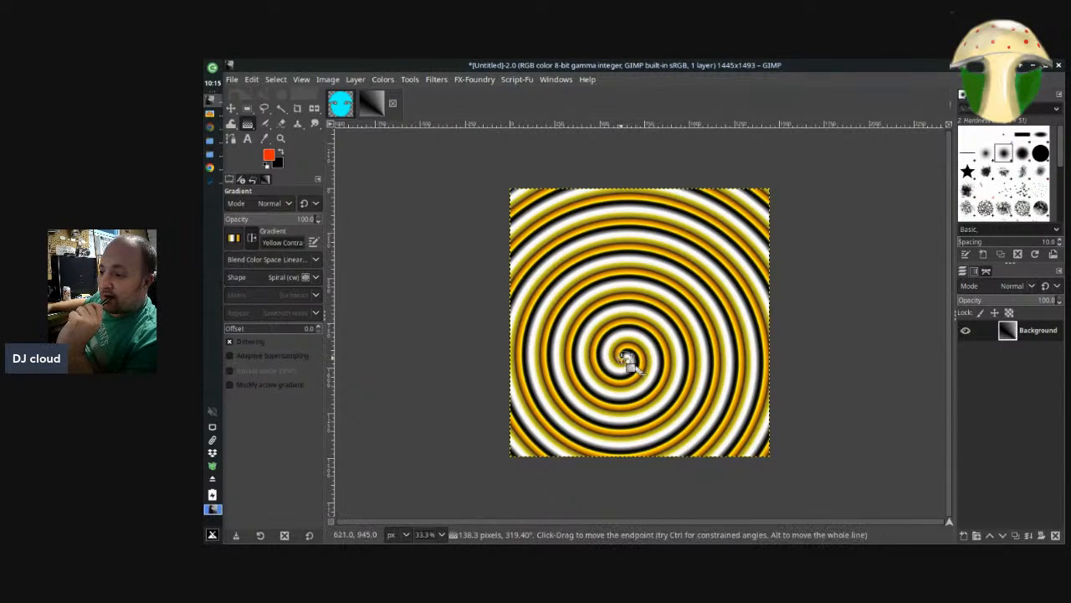
Enlarge the spiral by moving the gradient's end endpoint to about (363, 447) px and its start endpoint to about (912, 1203) px
drag(626, 360, 586, 277)
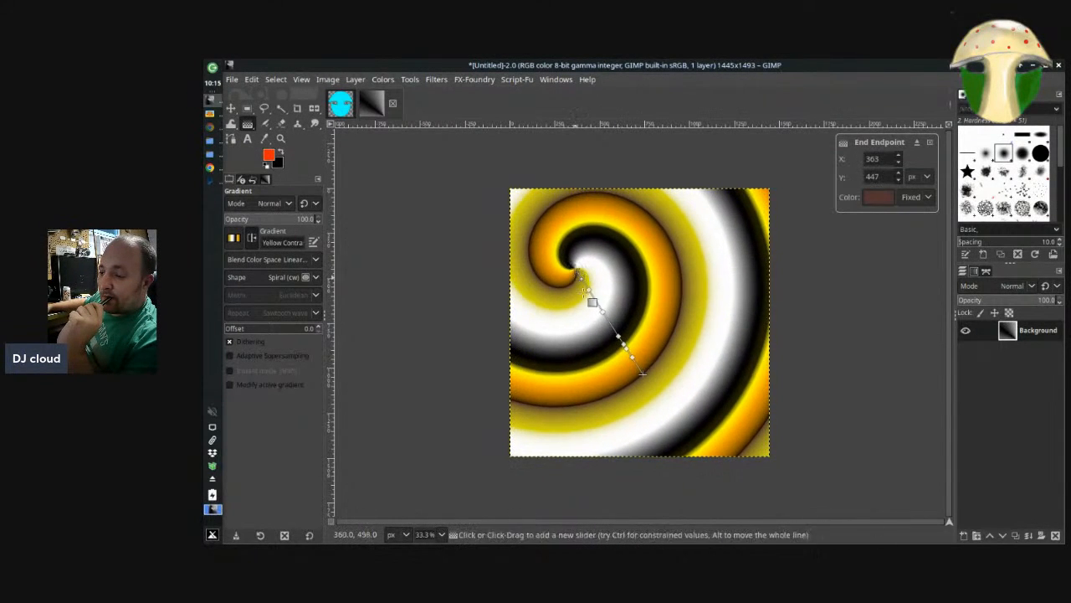
click(642, 383)
drag(652, 399, 799, 369)
drag(830, 416, 674, 405)
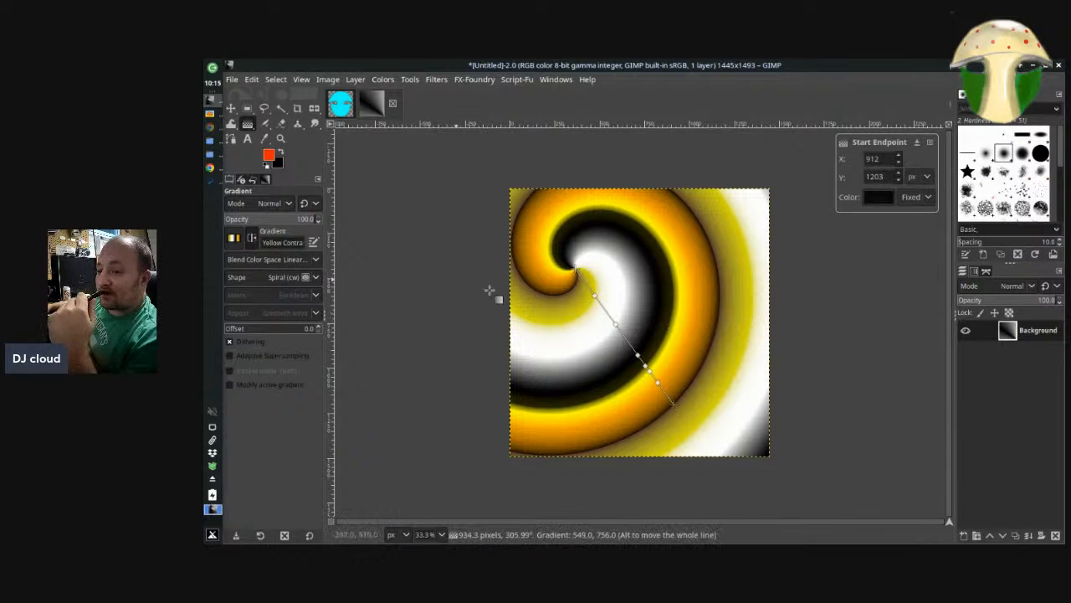
Switch to the cyan path349 mask image and draw a Yellow Contrast clockwise spiral gradient diagonally across the selected mask
click(350, 105)
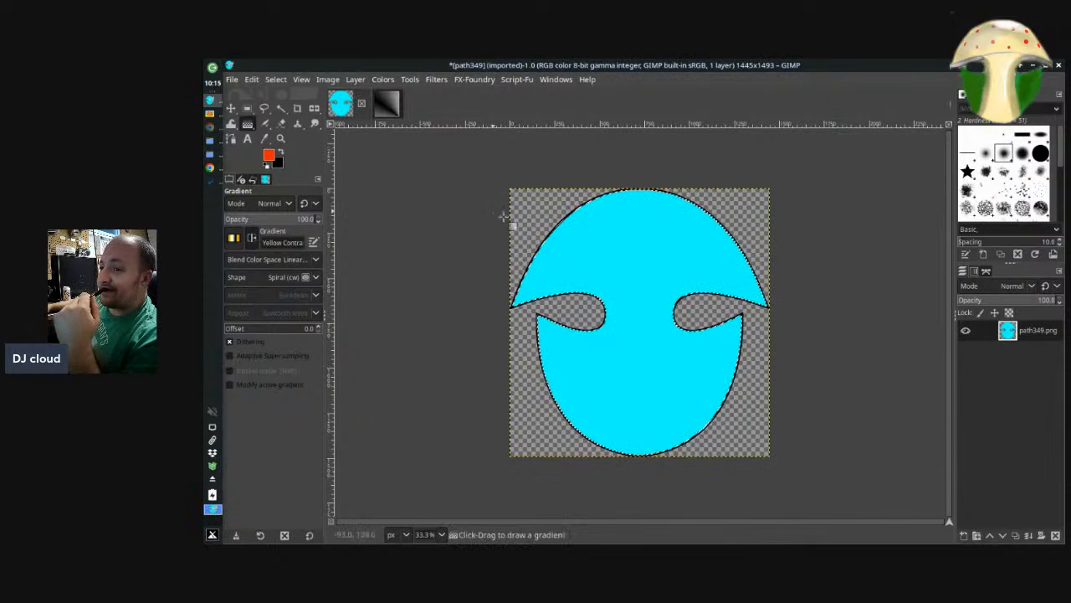
drag(557, 241, 760, 509)
drag(687, 469, 677, 439)
click(856, 235)
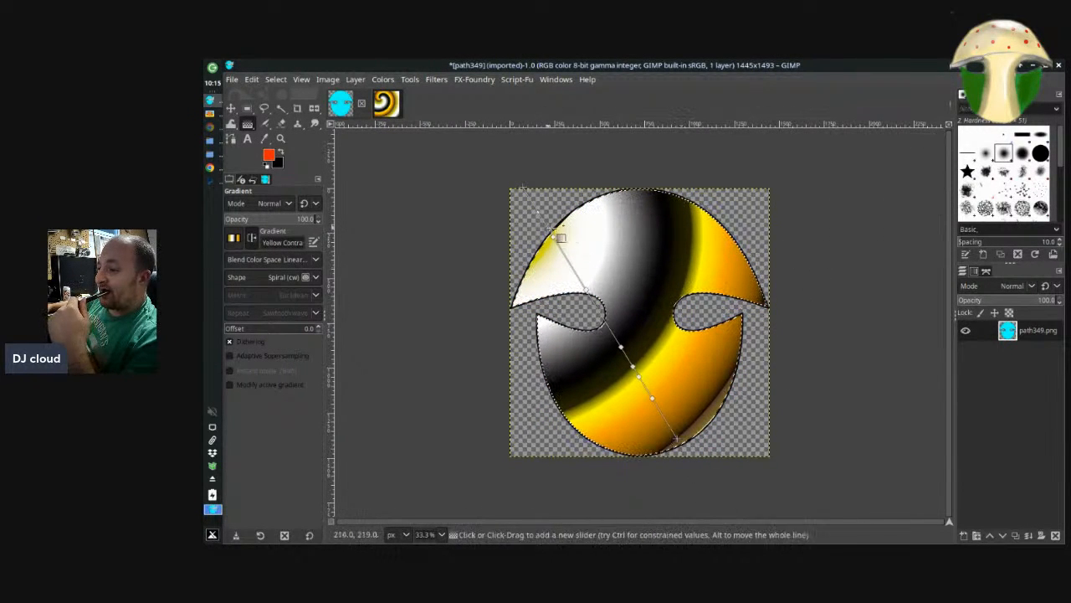
Reposition the mask gradient's end endpoint to about (612, 447) px and its start endpoint to about (996, 1425) px
drag(556, 232, 629, 251)
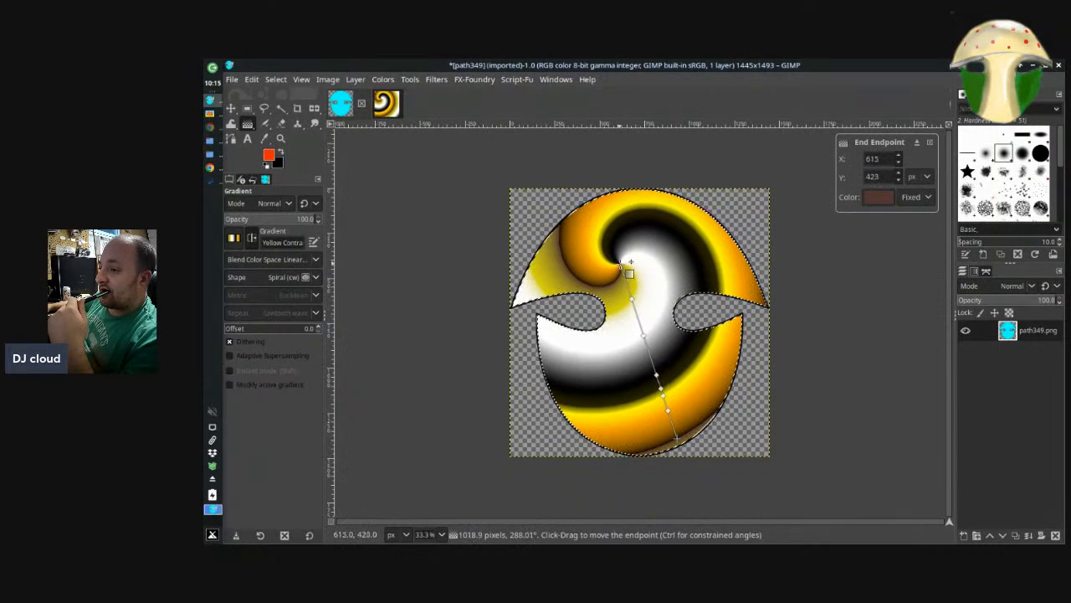
drag(631, 262, 629, 266)
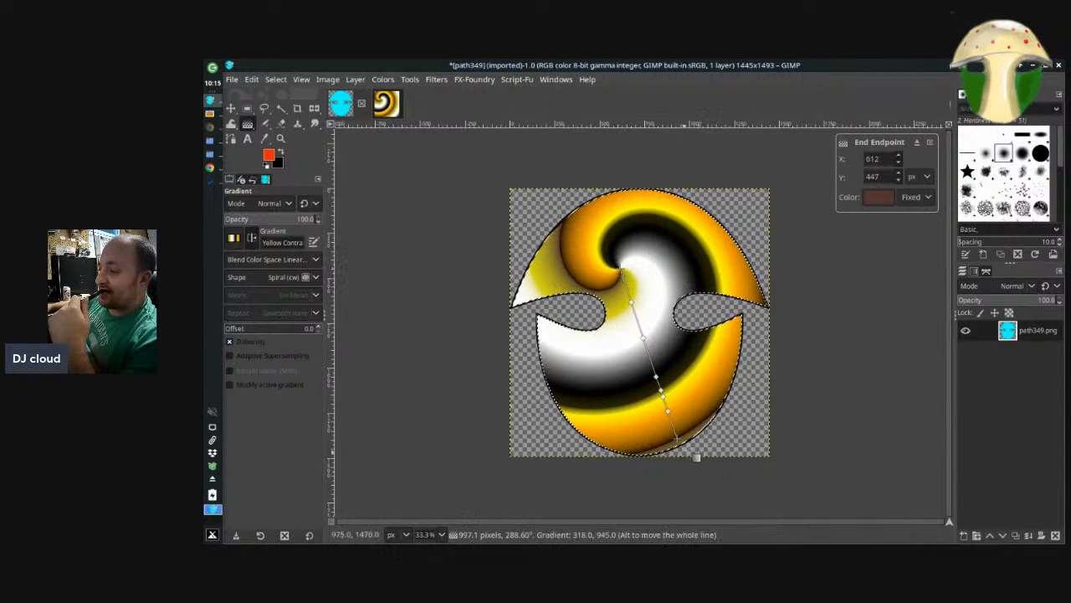
mouse_move(679, 444)
mouse_down()
mouse_move(691, 444)
mouse_move(675, 455)
mouse_move(700, 452)
mouse_move(688, 446)
mouse_up()
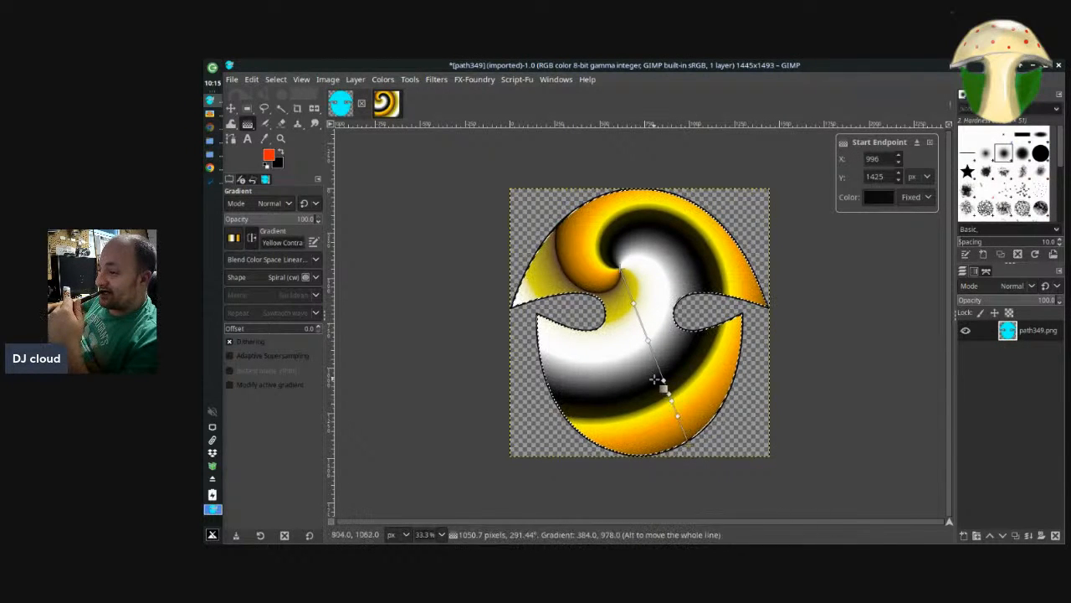
Adjust the color stops on the gradient line, moving Stop 3 to 35.12, Stop 2 to 26.61 and Stop 1 to 11.14
drag(666, 380, 656, 355)
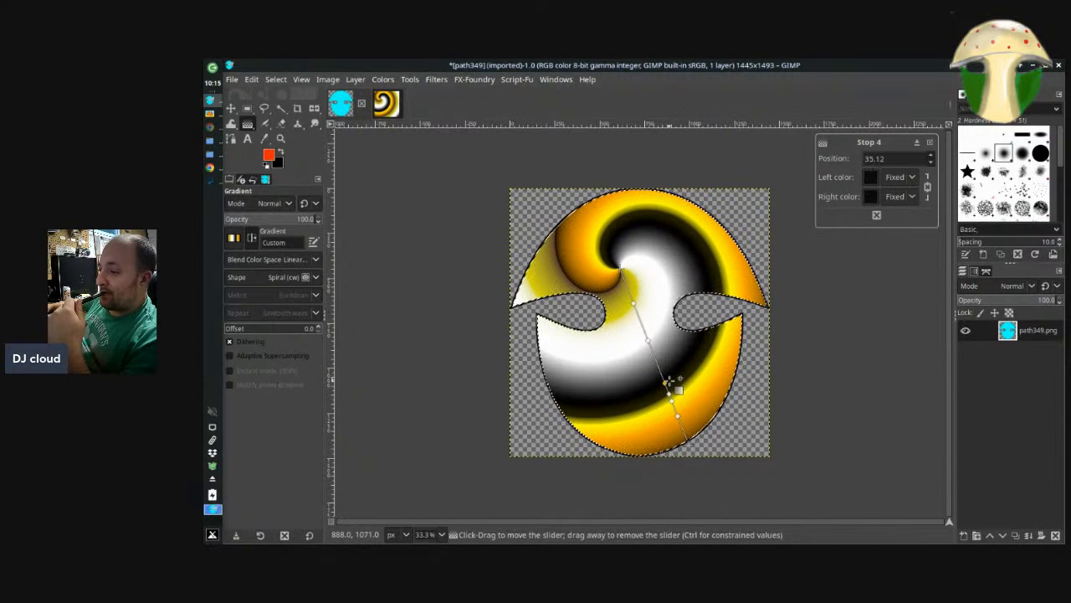
click(667, 381)
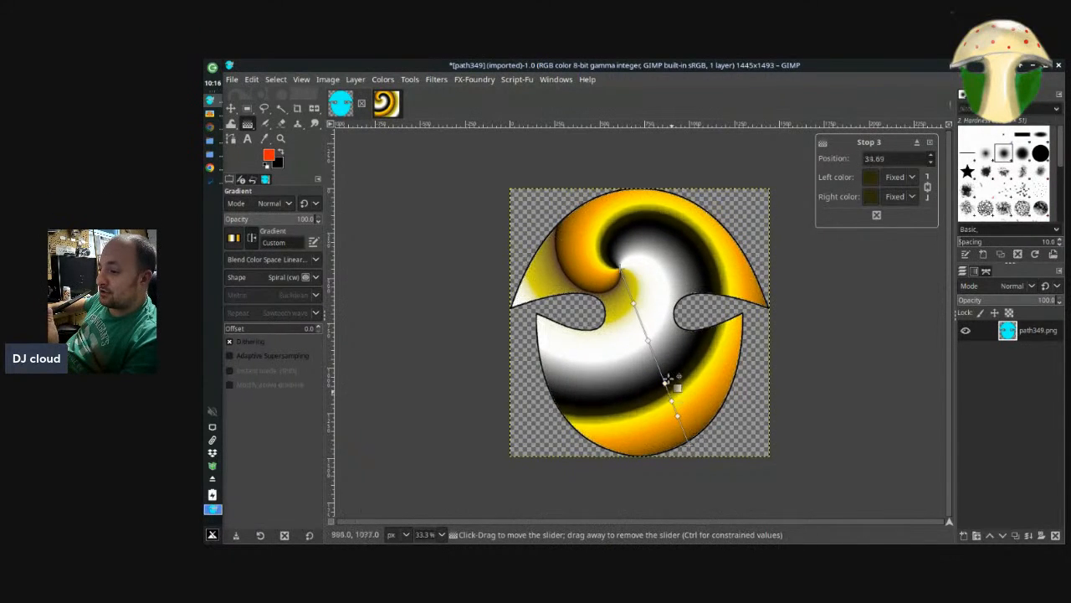
drag(666, 381, 664, 389)
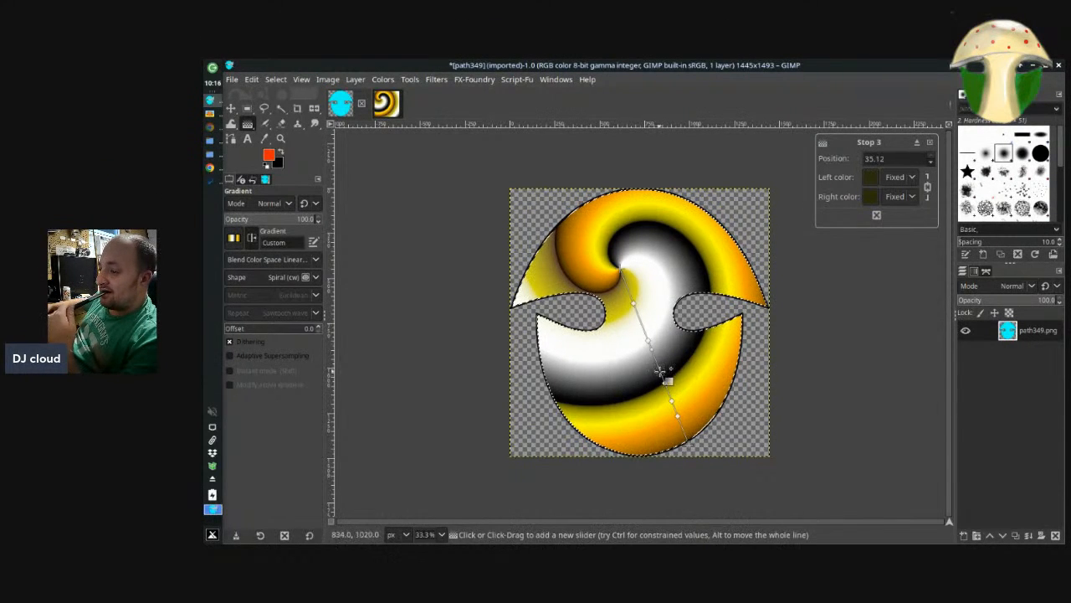
click(672, 405)
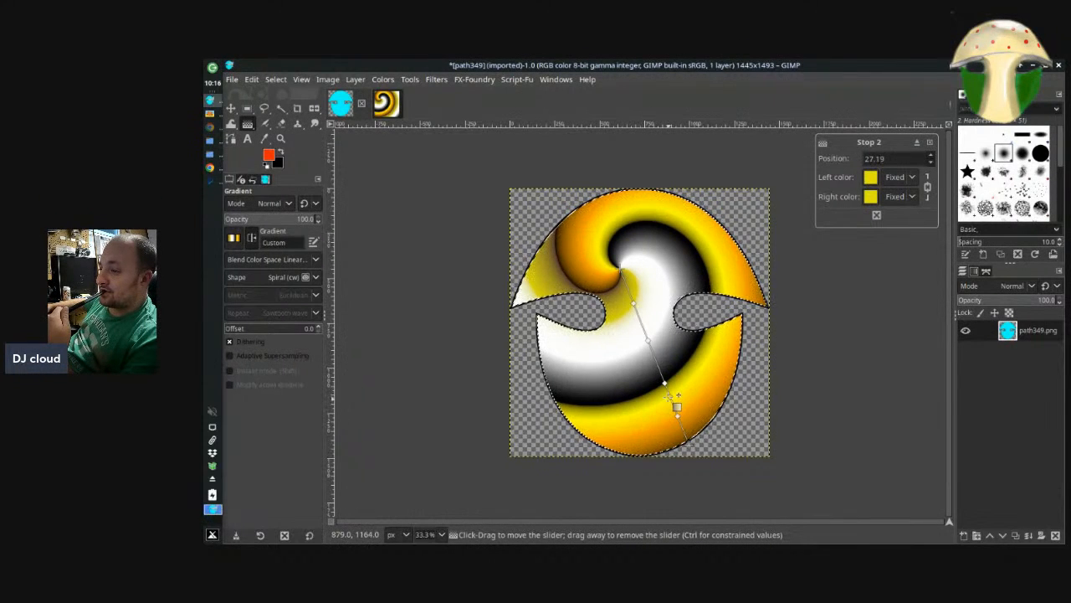
drag(670, 398, 674, 406)
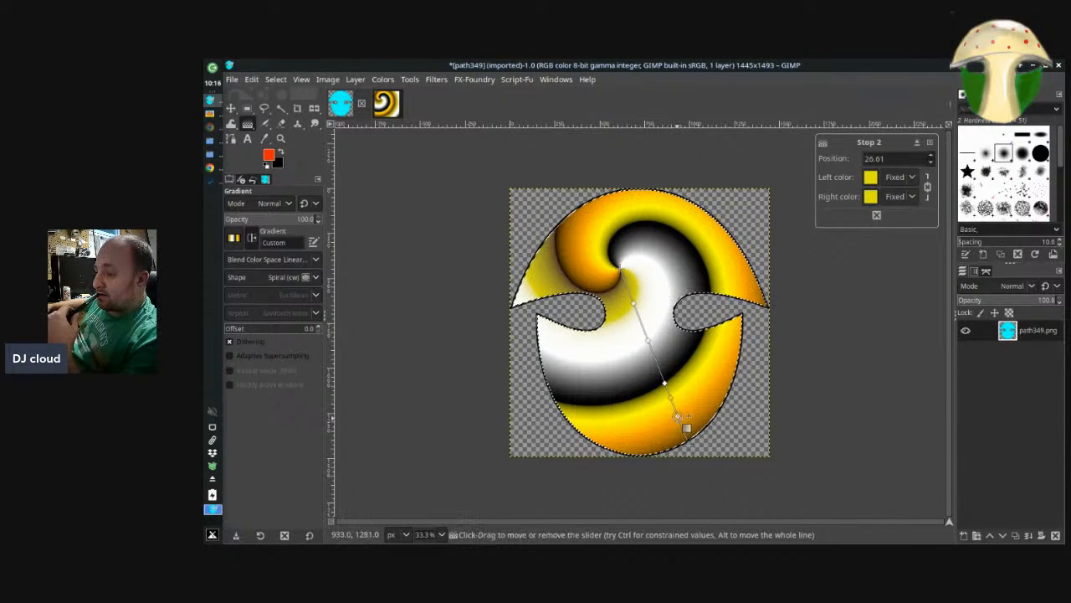
drag(681, 426, 675, 404)
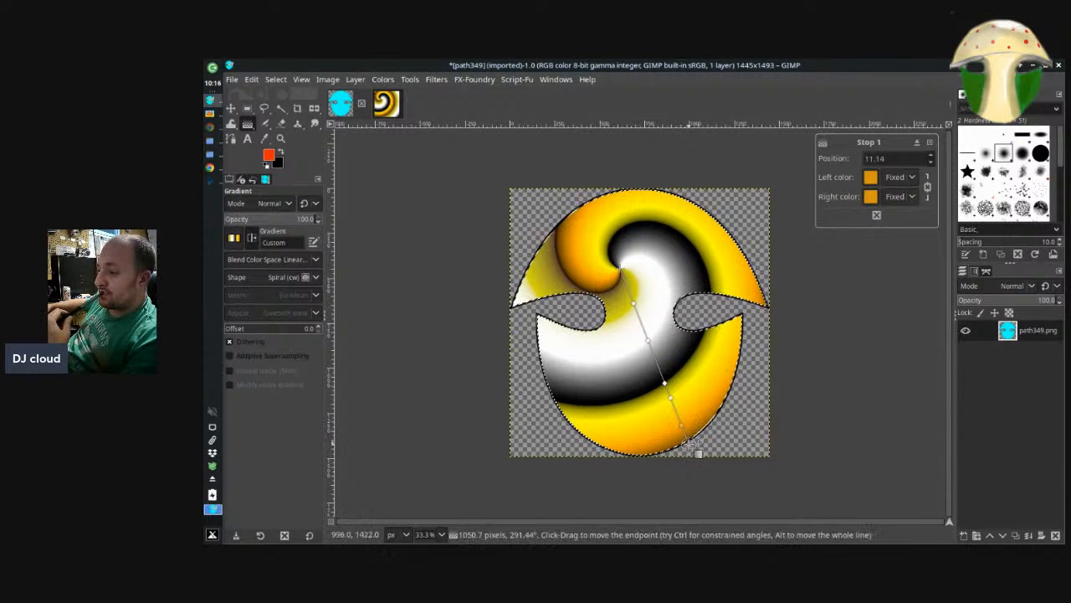
Move the gradient's start endpoint to about (1020, 1416) px and apply the gradient to the mask
mouse_move(690, 445)
mouse_down()
mouse_move(694, 433)
mouse_move(693, 444)
mouse_up()
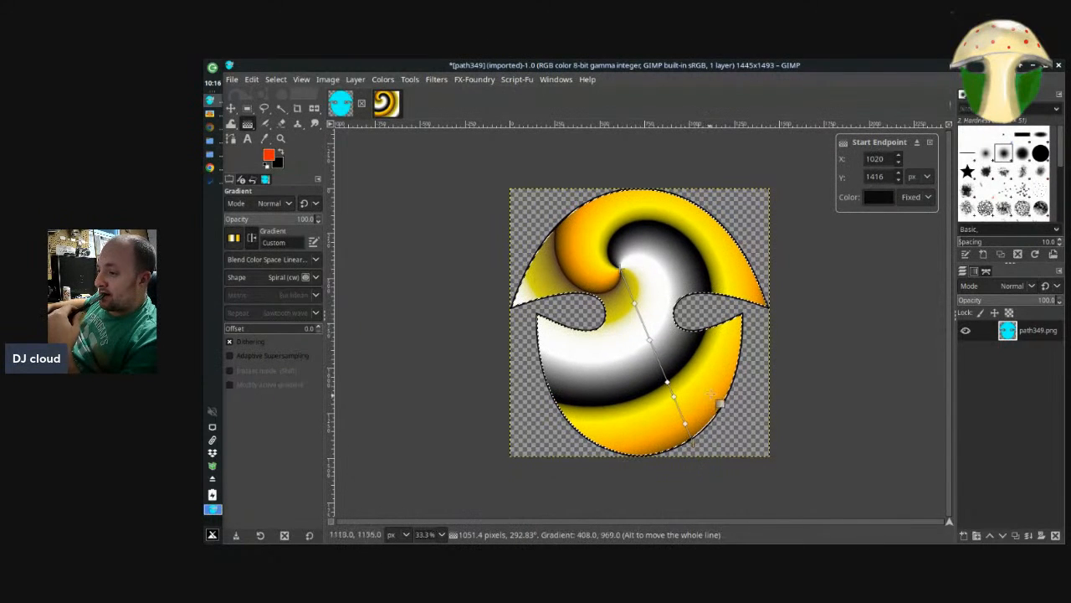
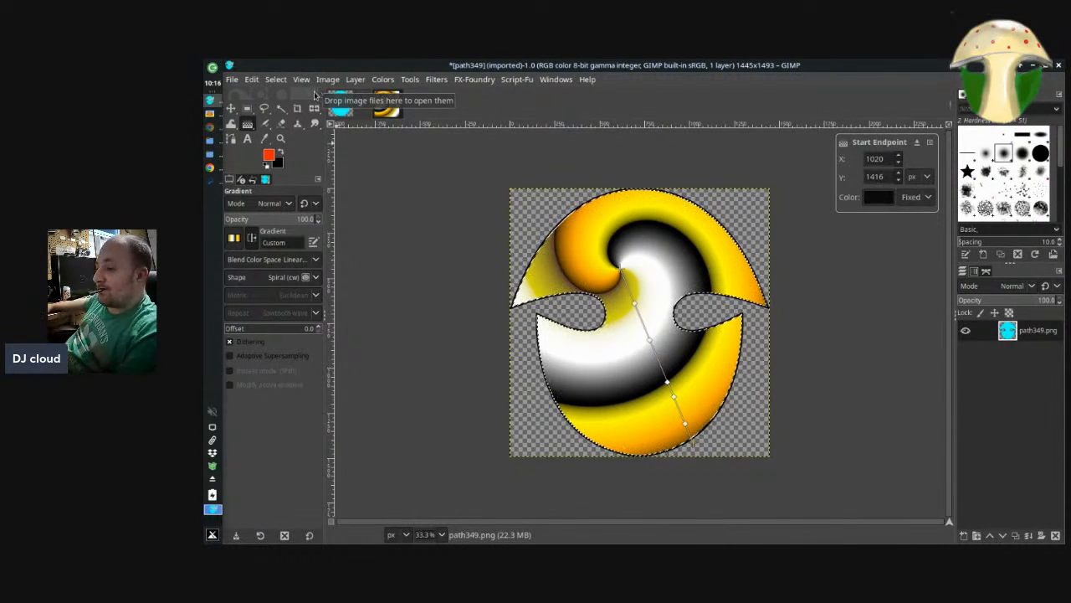
key(Return)
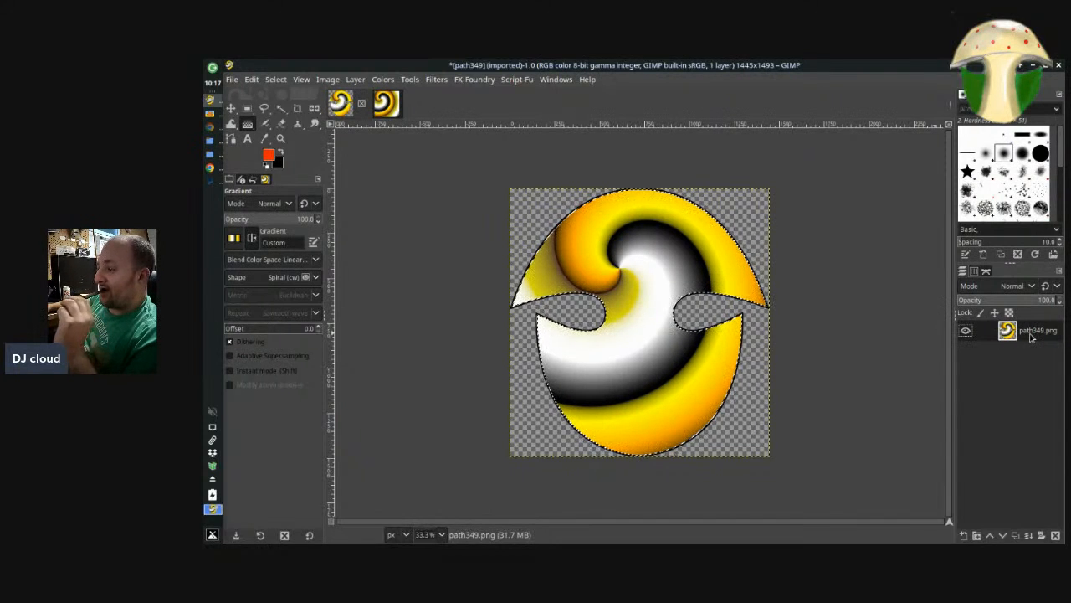
Add a new transparent layer above the path349.png layer
right_click(1031, 335)
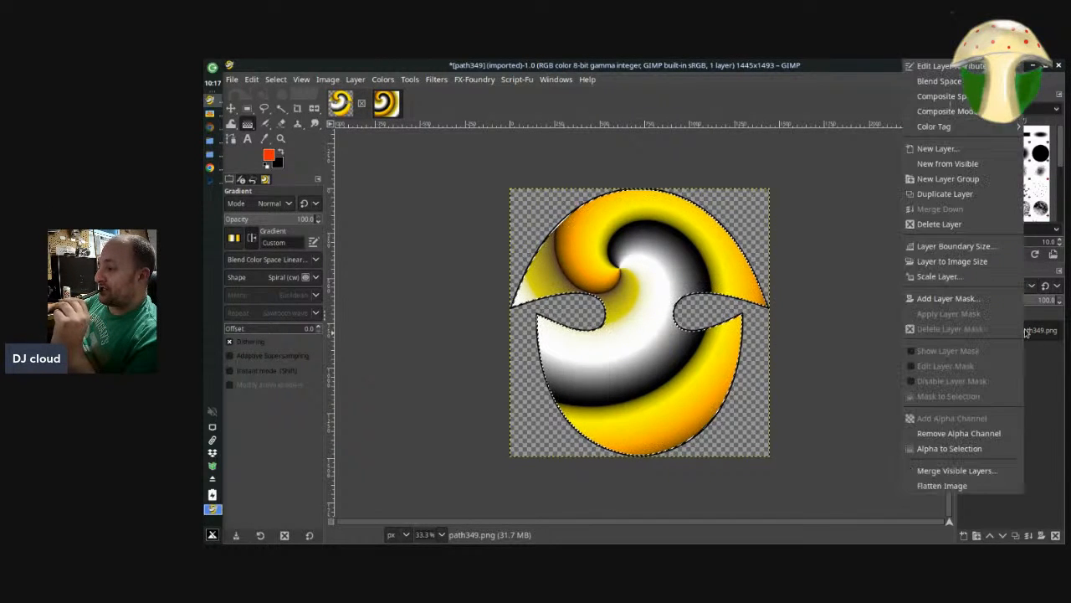
click(939, 149)
click(1034, 349)
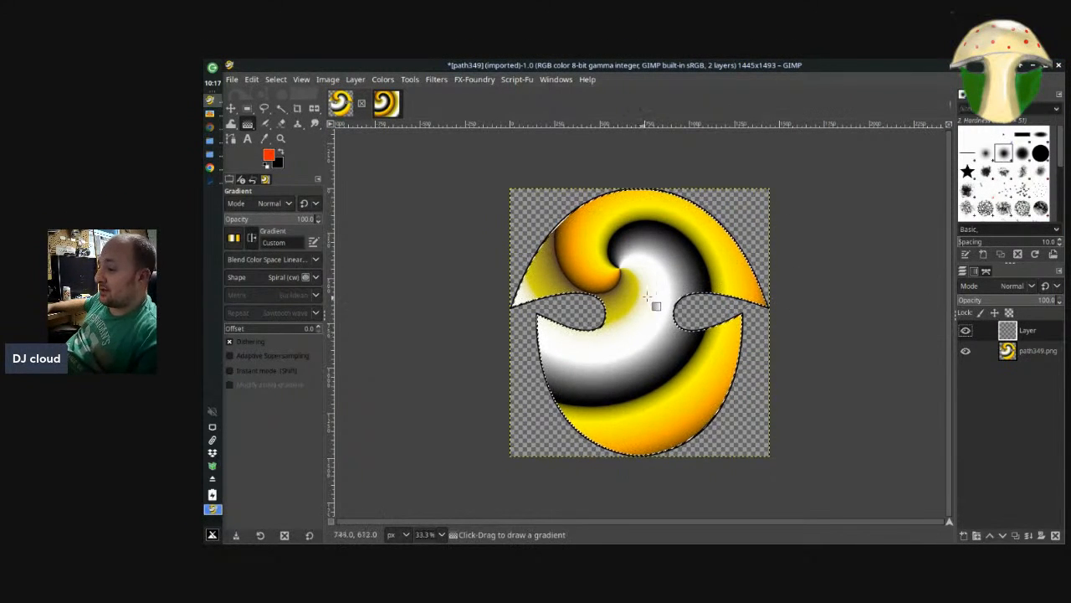
key(super)
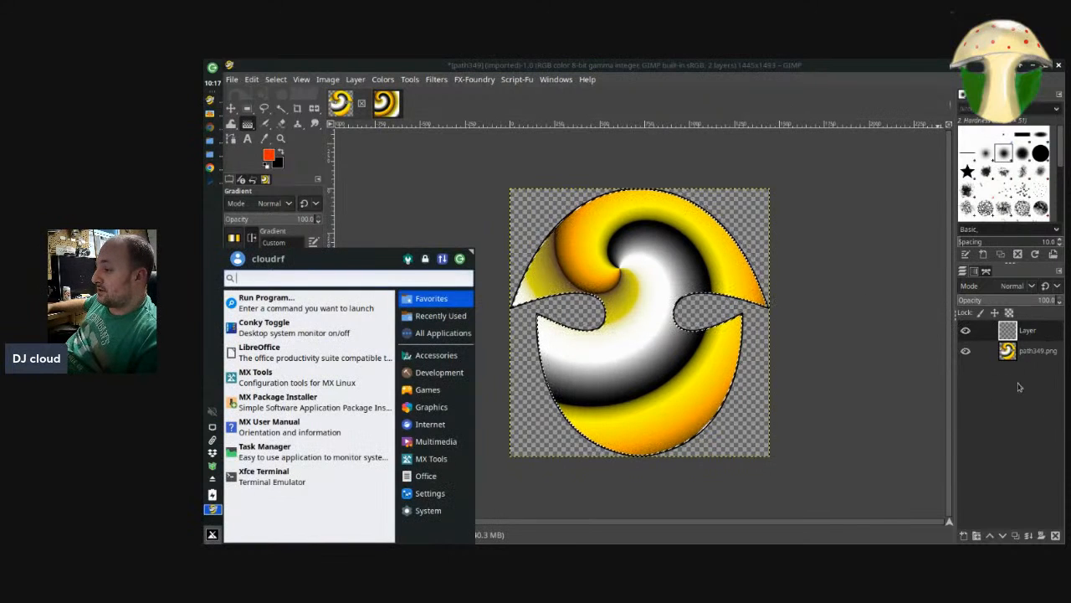
click(1007, 421)
Set the new layer's blend mode to Color erase
click(1010, 290)
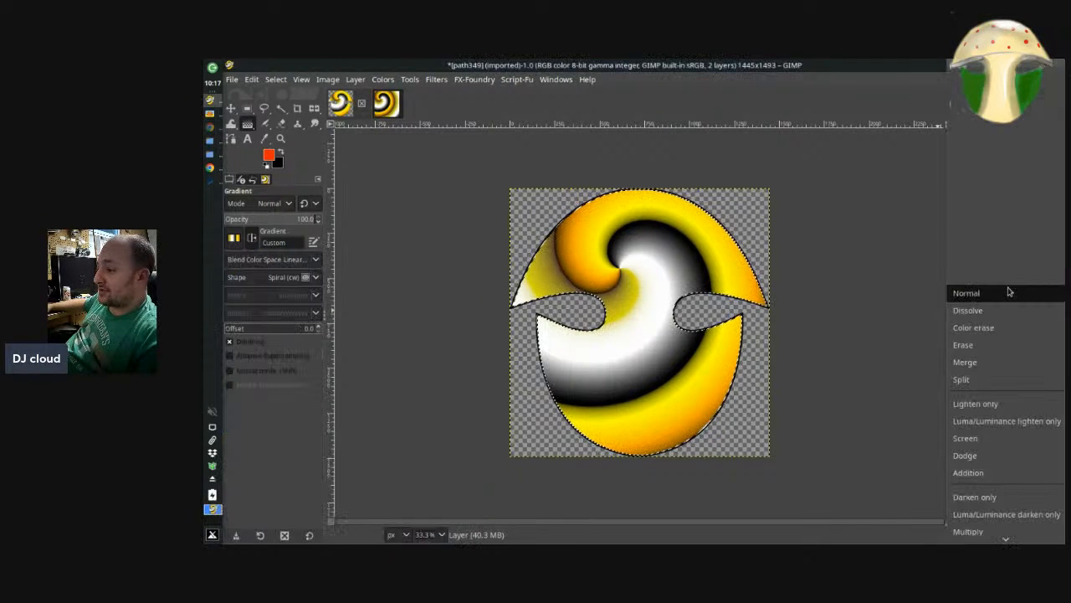
click(993, 331)
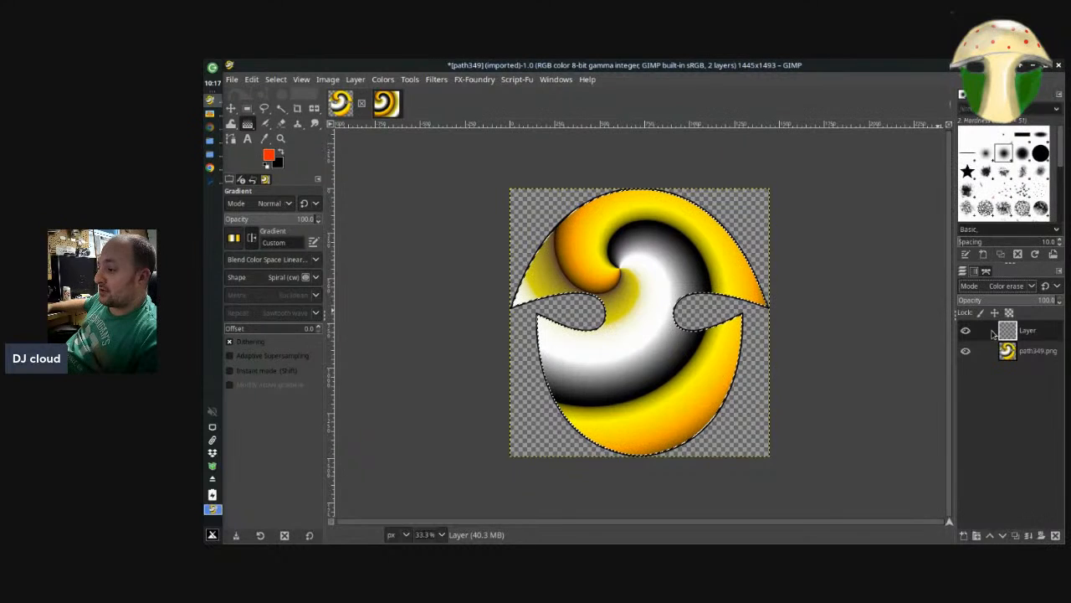
click(1001, 289)
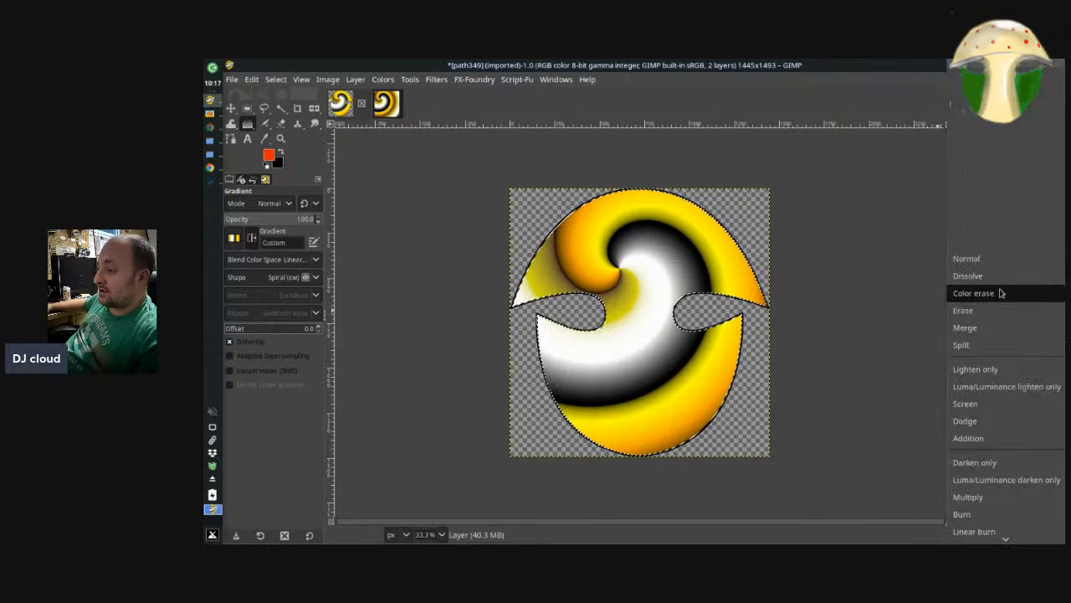
click(1001, 292)
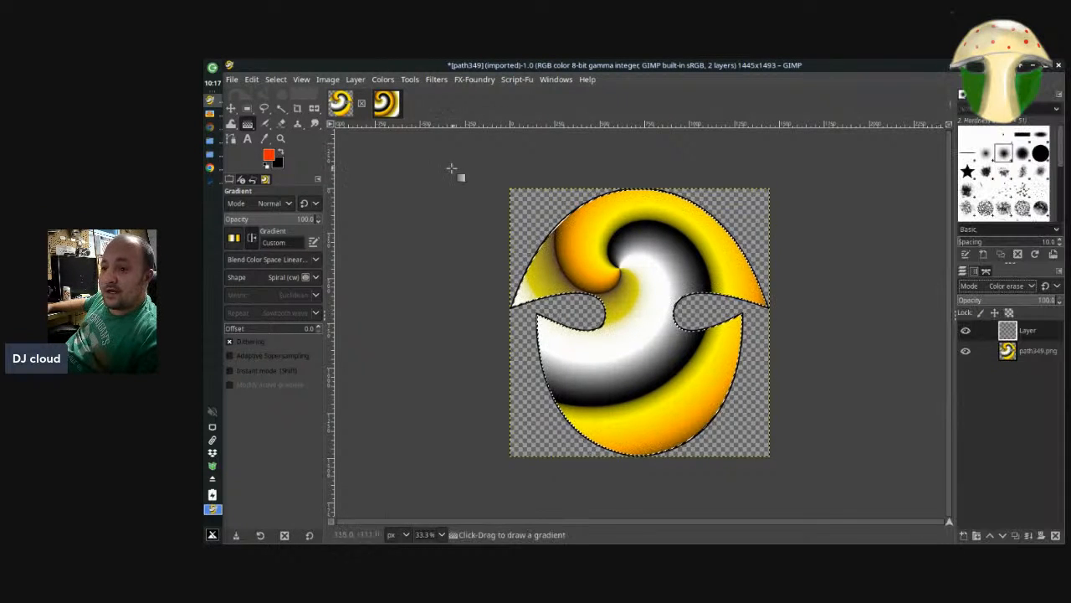
Change the foreground color to white (ffffff)
click(268, 155)
drag(505, 154, 390, 58)
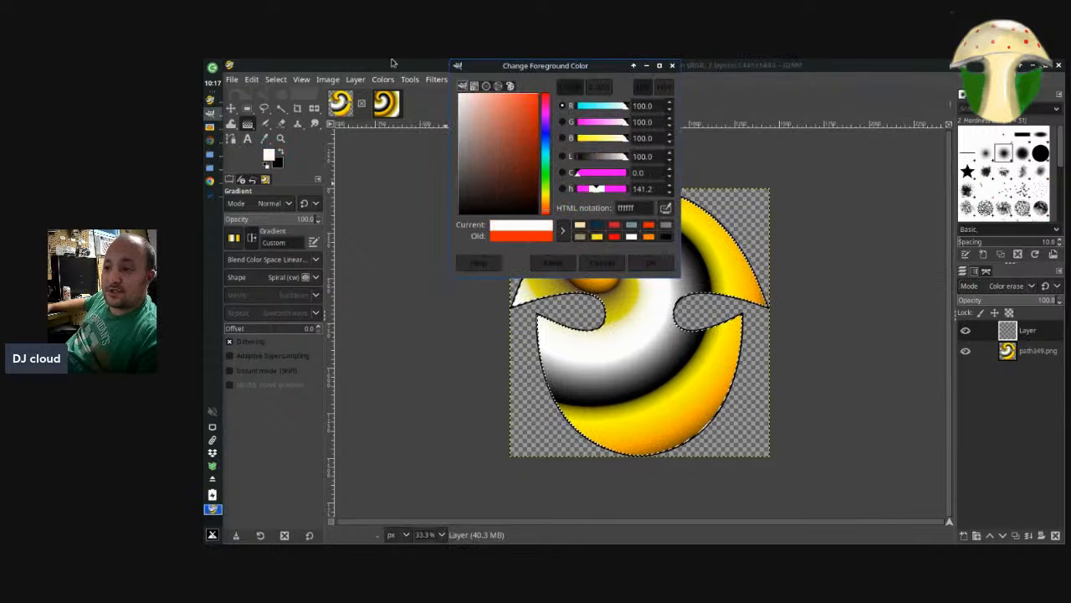
click(666, 266)
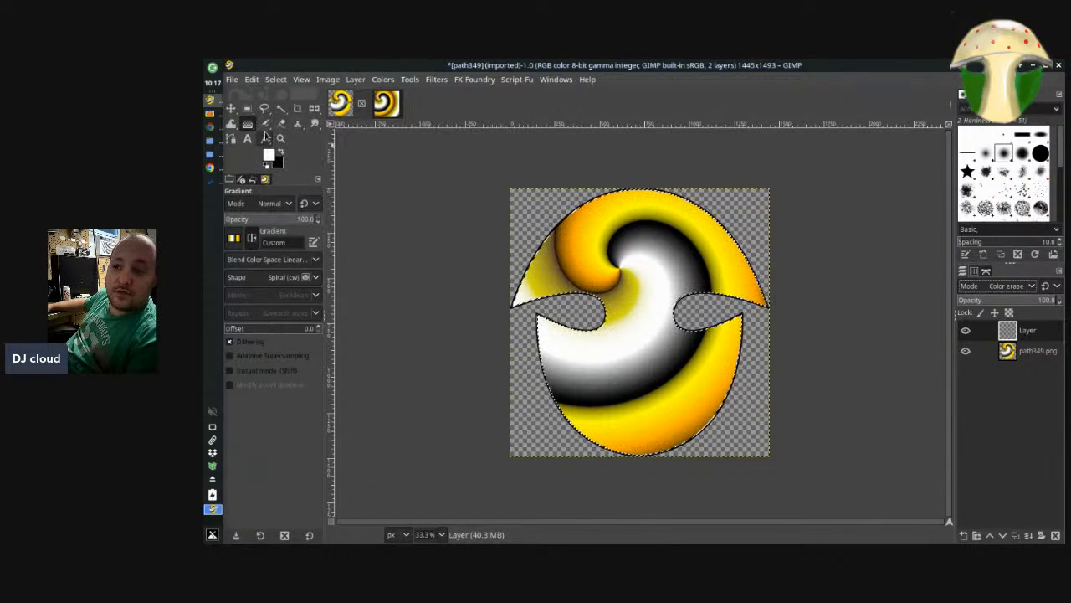
Paint white over the whole mask on the Color erase layer with the Paintbrush at size 326 to erase its white areas
click(280, 123)
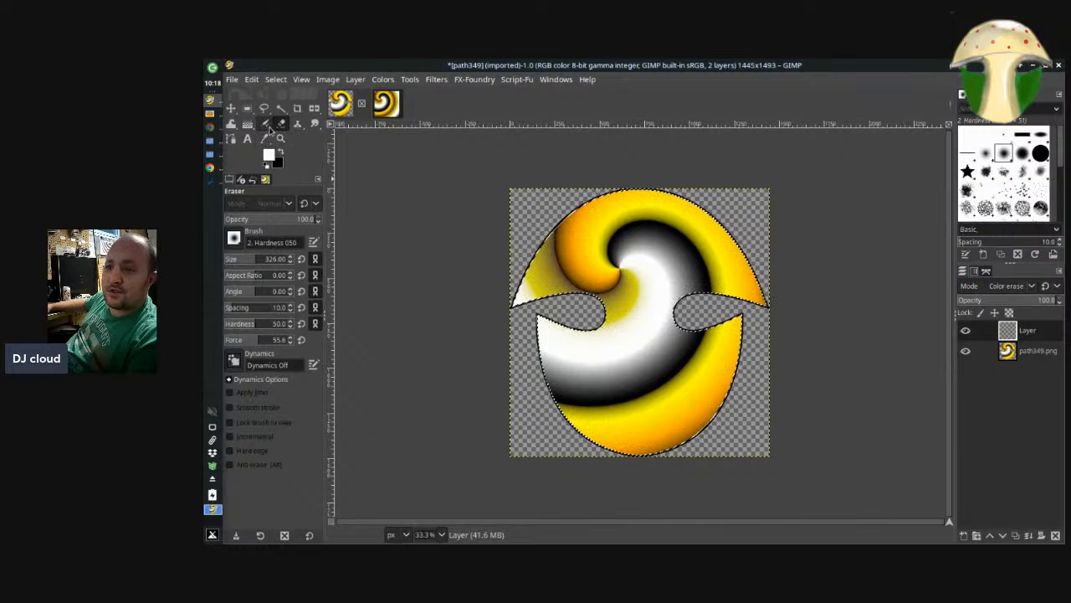
right_click(268, 123)
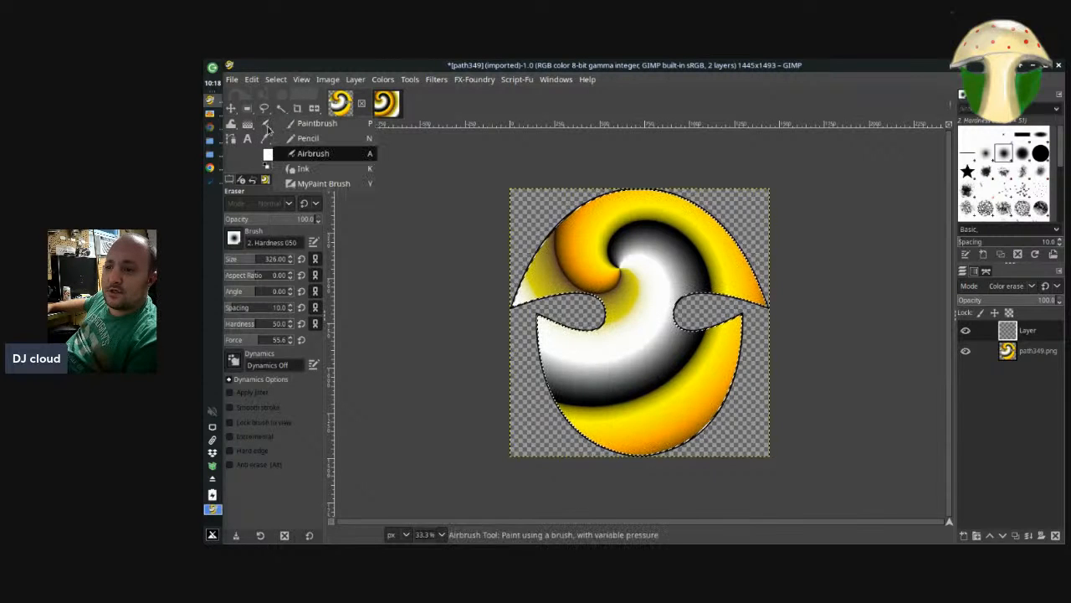
click(310, 123)
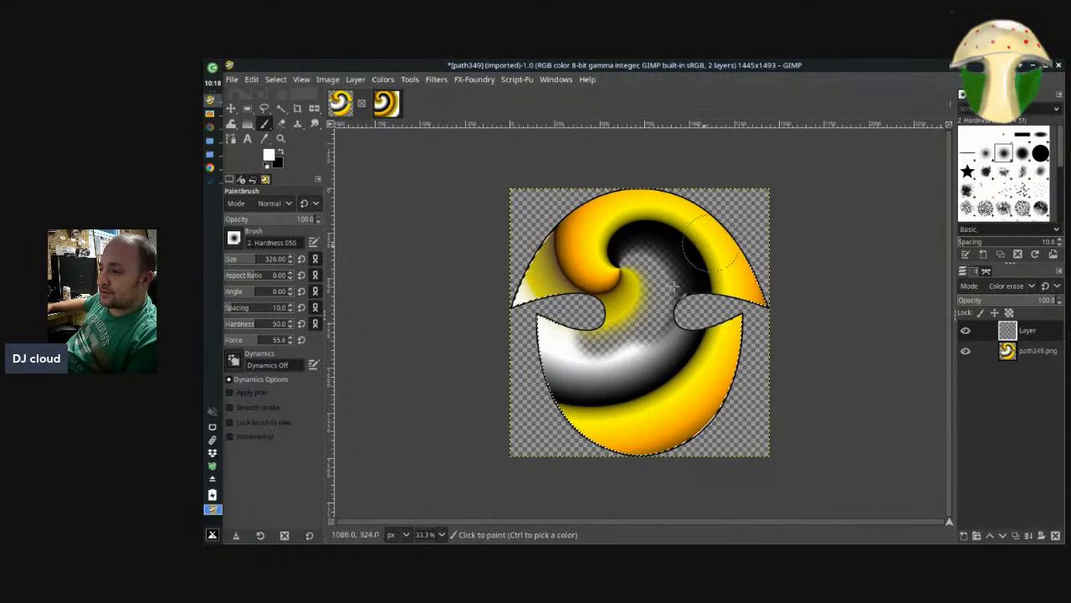
mouse_move(706, 246)
mouse_down()
mouse_move(620, 410)
mouse_move(620, 374)
mouse_move(690, 276)
mouse_move(698, 330)
mouse_move(650, 373)
mouse_move(577, 380)
mouse_move(528, 373)
mouse_move(514, 356)
mouse_move(531, 340)
mouse_move(478, 317)
mouse_move(505, 307)
mouse_move(485, 279)
mouse_up()
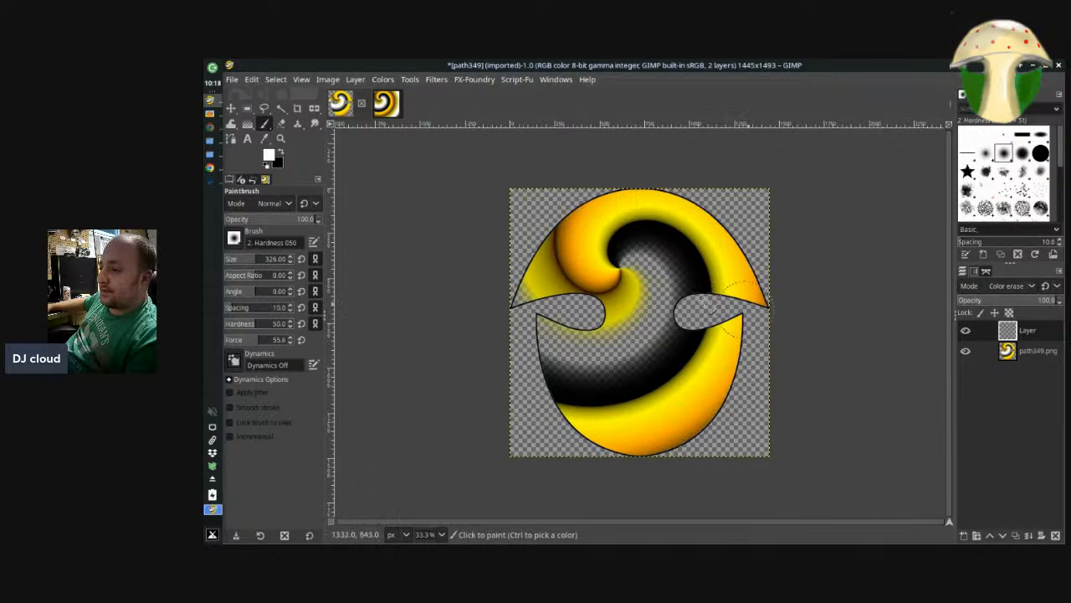
mouse_move(716, 254)
mouse_down()
mouse_move(596, 381)
mouse_move(623, 368)
mouse_up()
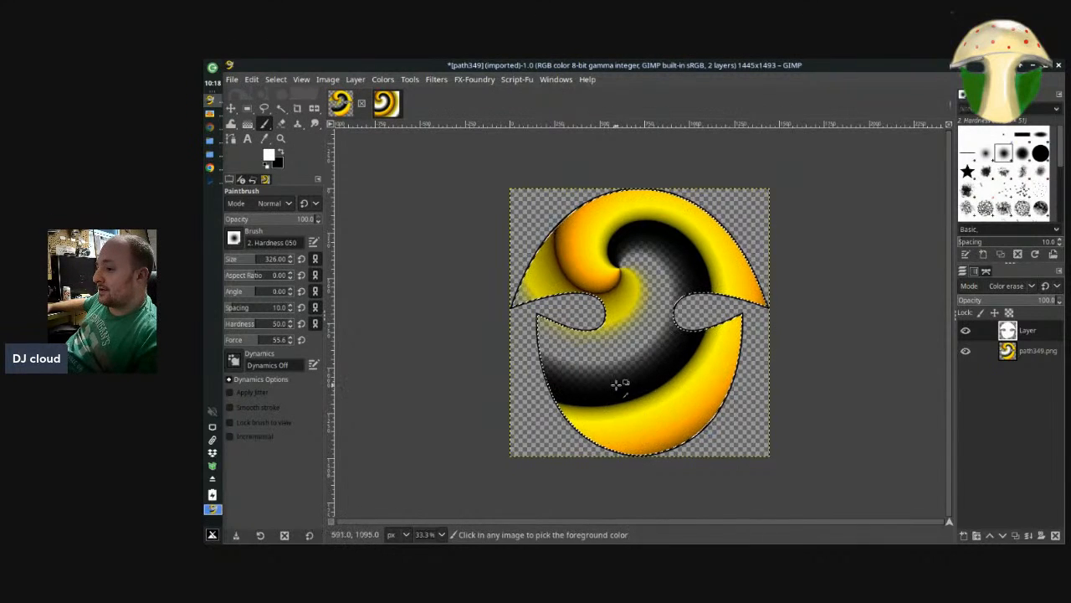
scroll(617, 383, up, 2)
scroll(605, 376, up, 2)
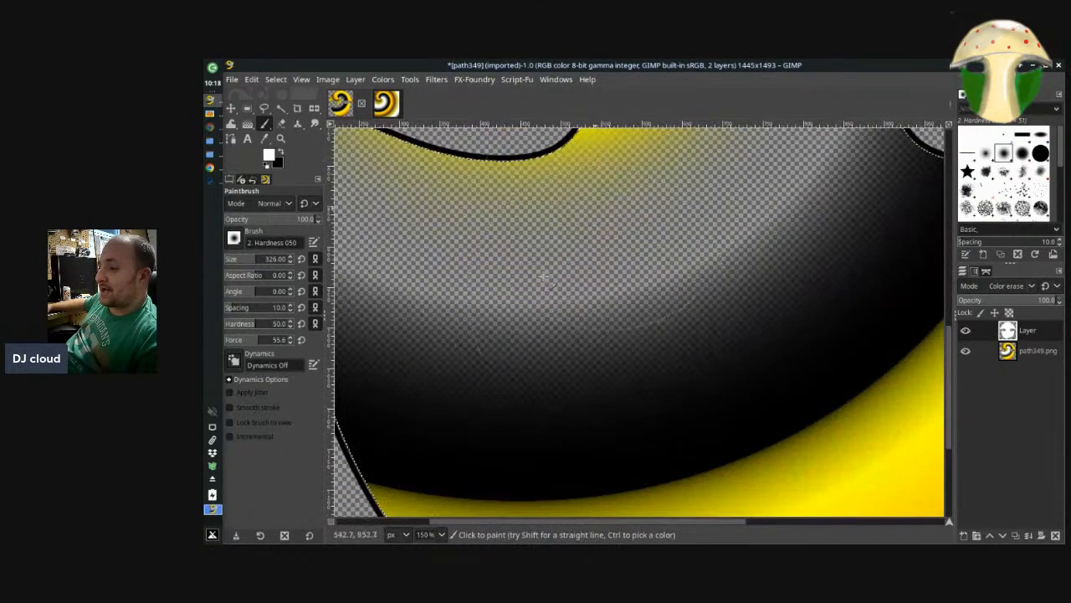
scroll(624, 321, down, 3)
scroll(613, 237, up, 2)
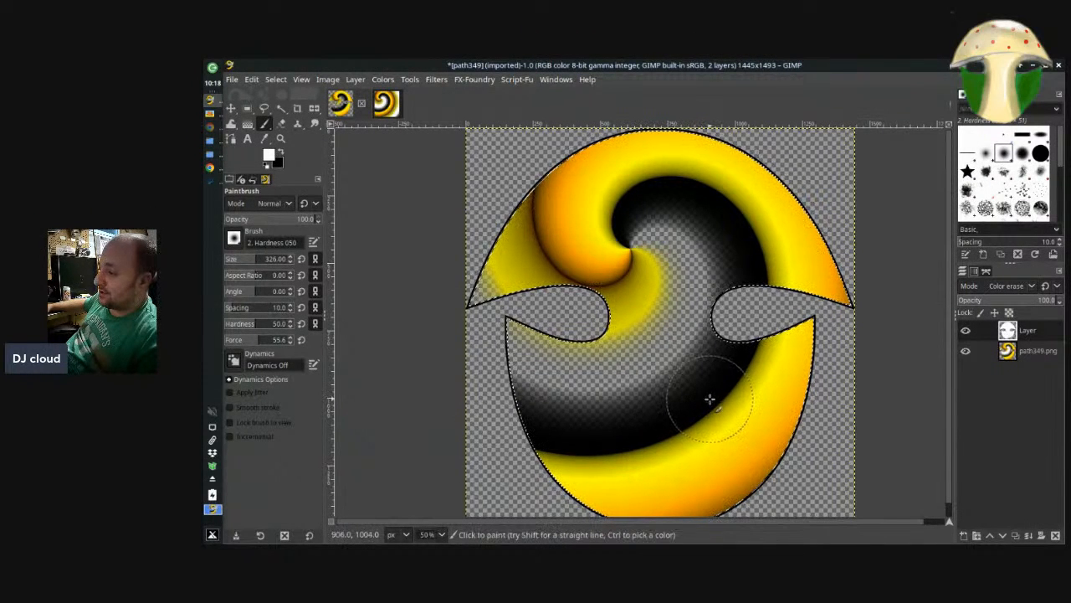
right_click(1041, 335)
click(974, 148)
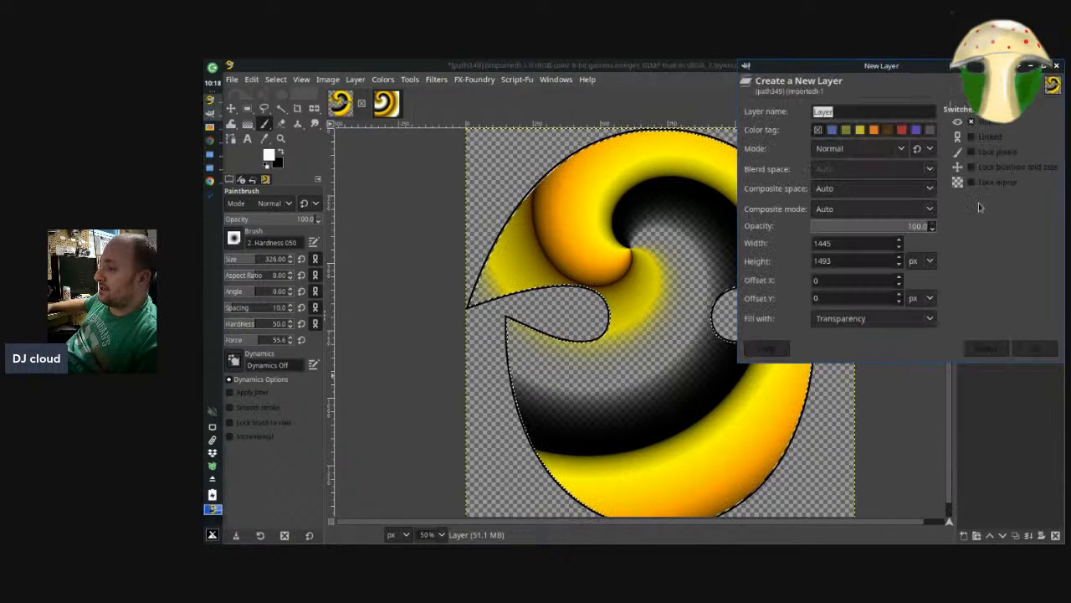
click(988, 350)
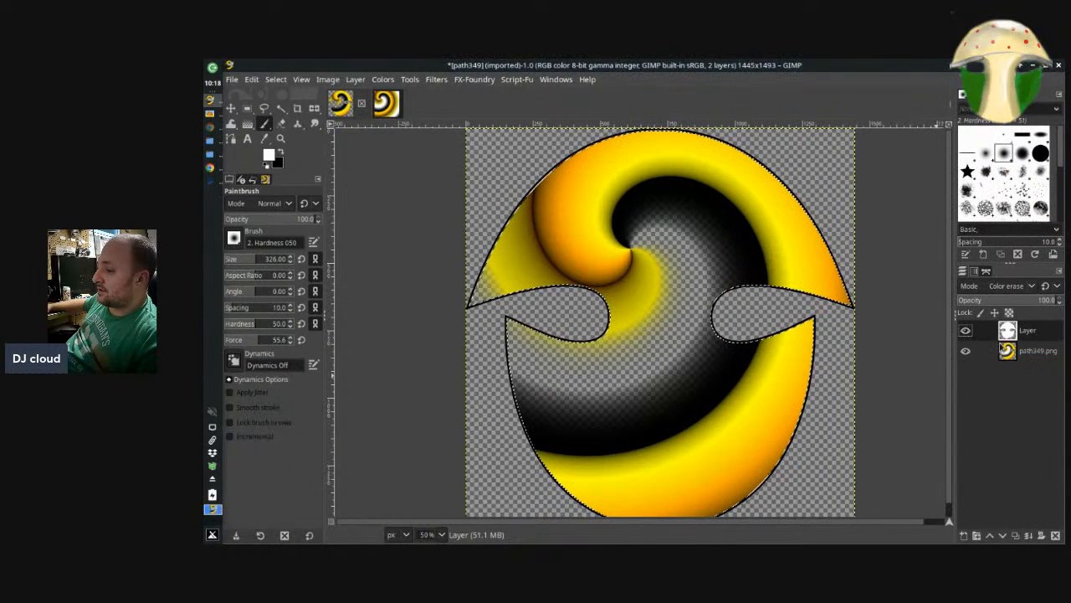
Sample black from the swirl as foreground color and add a transparent layer above the white Color erase layer, also set to Color erase
ctrl+click(725, 379)
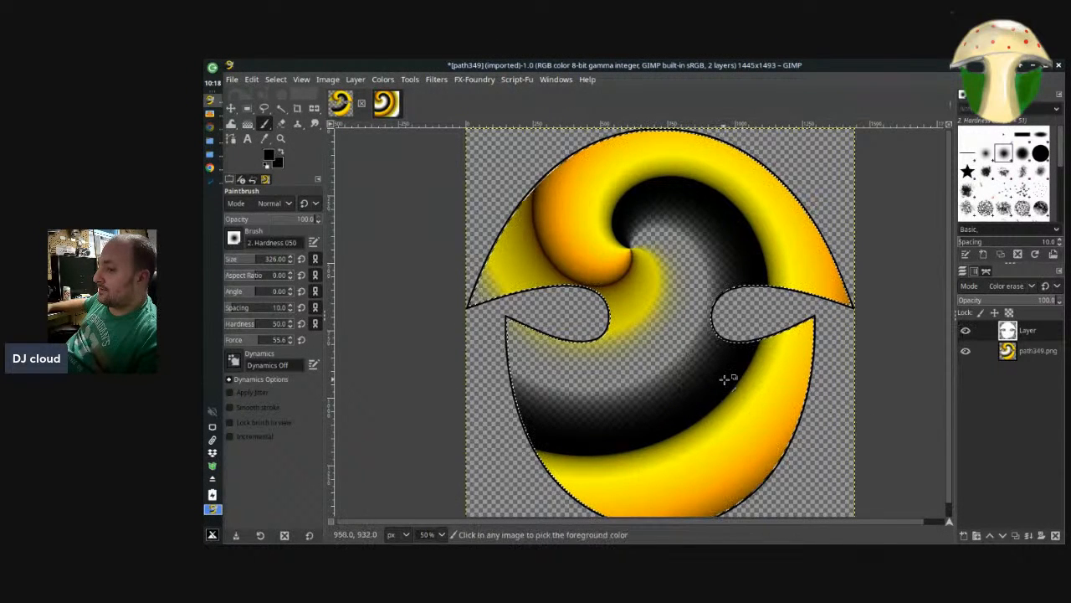
right_click(1026, 333)
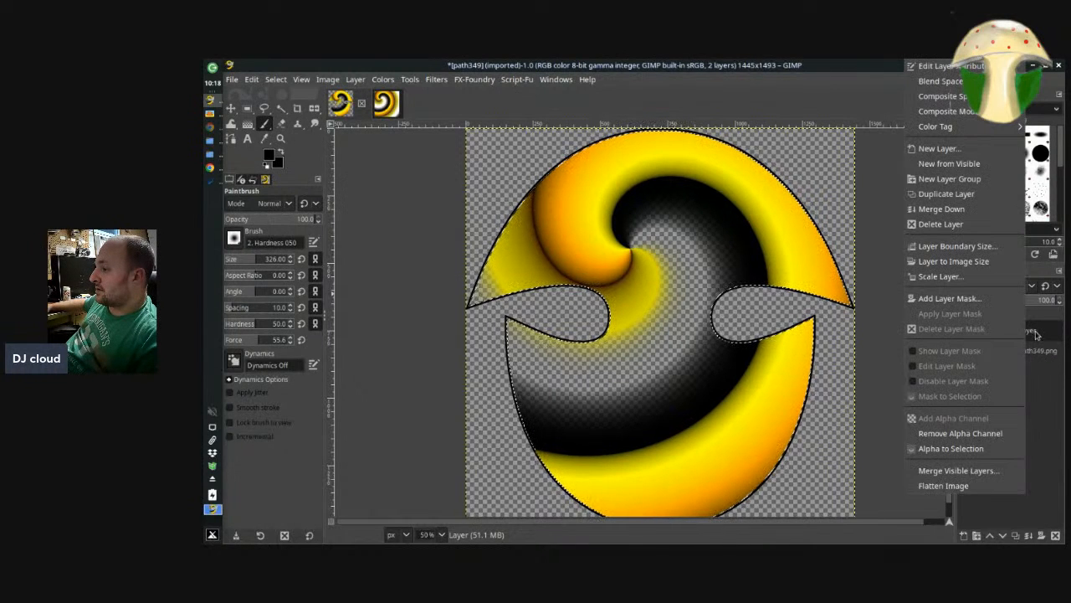
click(954, 148)
click(1023, 355)
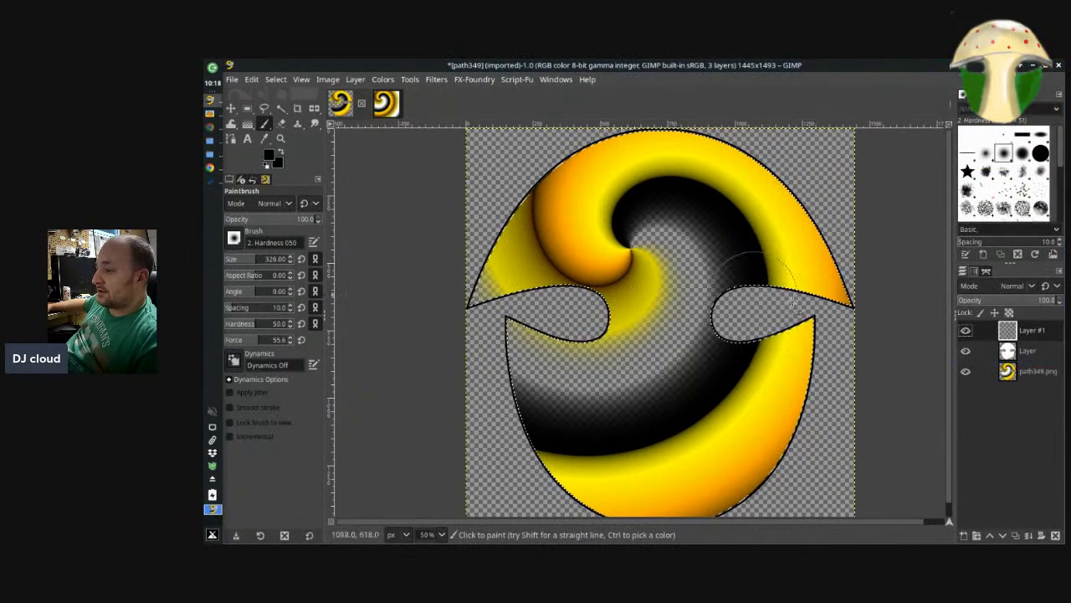
click(1012, 288)
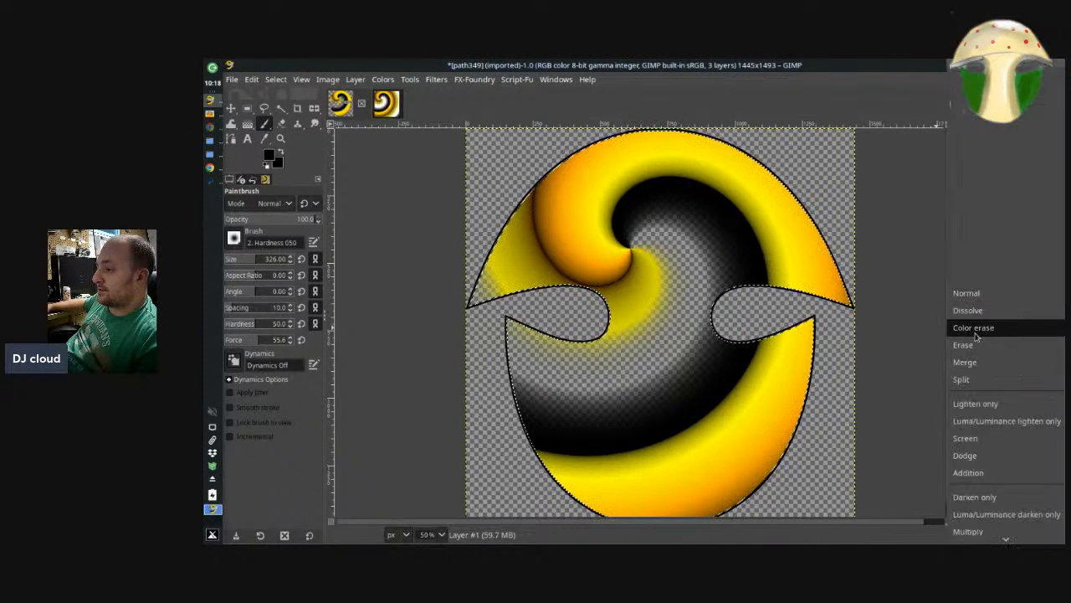
click(1009, 327)
Try painting black over all dark parts of the swirl on the new Color erase layer, and undo the strokes
mouse_move(667, 203)
mouse_down()
mouse_move(645, 250)
mouse_move(643, 214)
mouse_move(667, 190)
mouse_move(696, 189)
mouse_move(747, 290)
mouse_move(721, 191)
mouse_move(638, 197)
mouse_move(661, 182)
mouse_move(601, 219)
mouse_move(614, 241)
mouse_move(649, 208)
mouse_move(724, 234)
mouse_up()
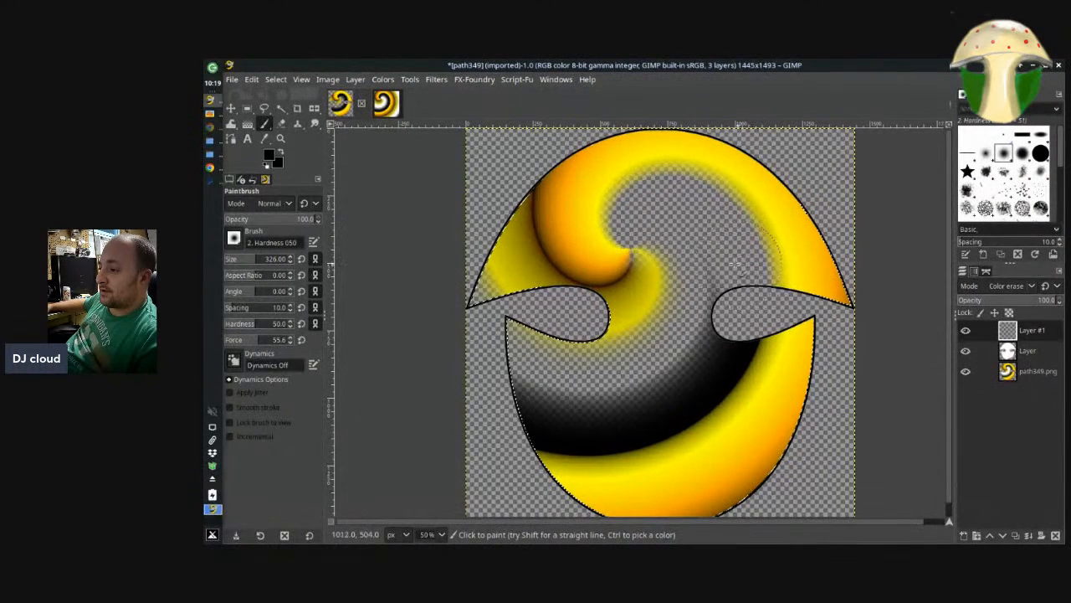
mouse_move(701, 337)
mouse_down()
mouse_move(704, 366)
mouse_move(735, 352)
mouse_move(656, 420)
mouse_move(626, 426)
mouse_move(709, 426)
mouse_move(801, 380)
mouse_move(762, 357)
mouse_move(600, 424)
mouse_move(571, 390)
mouse_move(558, 424)
mouse_move(631, 408)
mouse_move(620, 442)
mouse_move(648, 447)
mouse_move(579, 450)
mouse_move(562, 447)
mouse_move(527, 355)
mouse_move(566, 479)
mouse_up()
mouse_move(532, 361)
mouse_down()
mouse_move(507, 249)
mouse_move(557, 182)
mouse_move(657, 137)
mouse_move(514, 227)
mouse_move(495, 276)
mouse_move(596, 226)
mouse_move(607, 264)
mouse_move(575, 311)
mouse_move(684, 288)
mouse_up()
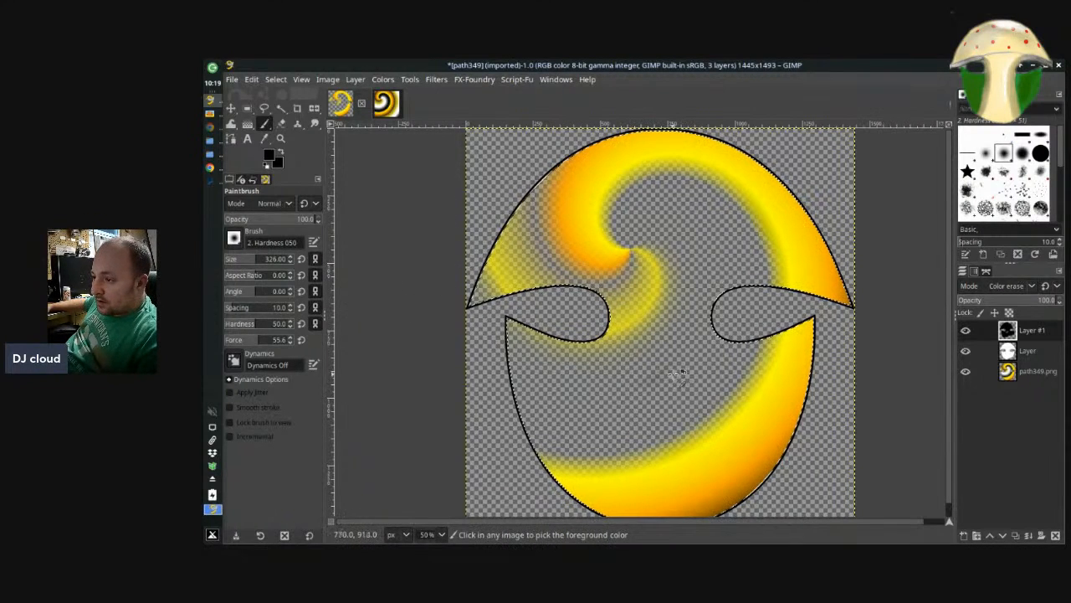
key(ctrl+z)
Paint black along the upper curl and lower band of the swirl to erase its black core, leaving a thin dark edge
mouse_move(675, 234)
mouse_down()
mouse_move(637, 218)
mouse_move(637, 229)
mouse_move(638, 201)
mouse_move(649, 197)
mouse_move(649, 236)
mouse_move(640, 218)
mouse_move(665, 205)
mouse_move(718, 240)
mouse_move(725, 268)
mouse_move(746, 264)
mouse_move(731, 293)
mouse_move(739, 266)
mouse_move(688, 218)
mouse_up()
key(ctrl+z)
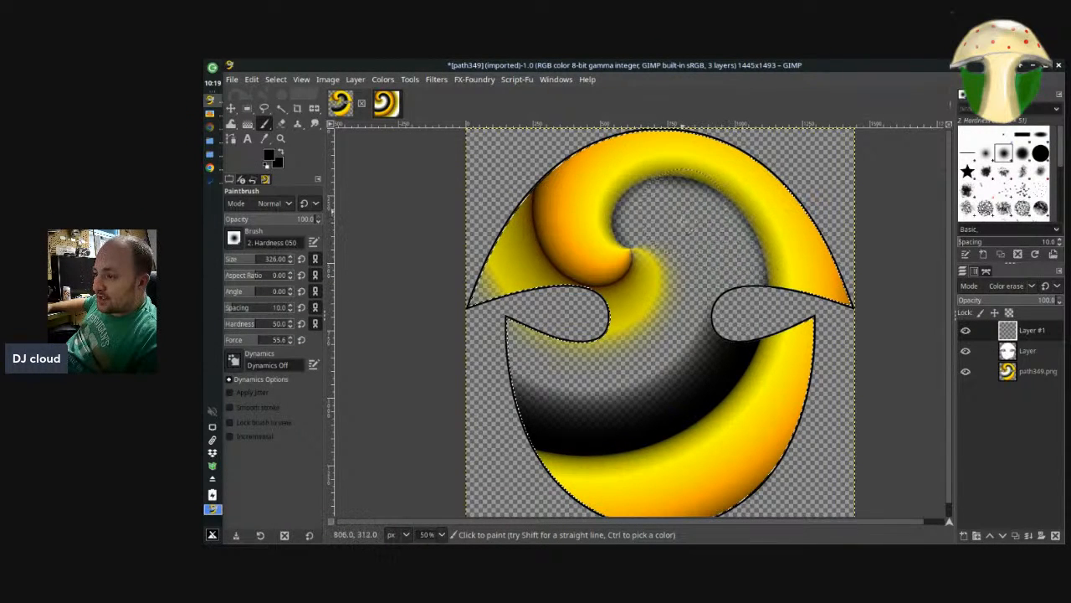
mouse_move(720, 342)
mouse_down()
mouse_move(736, 358)
mouse_move(632, 419)
mouse_move(600, 412)
mouse_move(548, 431)
mouse_move(526, 410)
mouse_move(529, 372)
mouse_move(590, 411)
mouse_move(670, 429)
mouse_move(717, 395)
mouse_move(711, 363)
mouse_move(657, 393)
mouse_up()
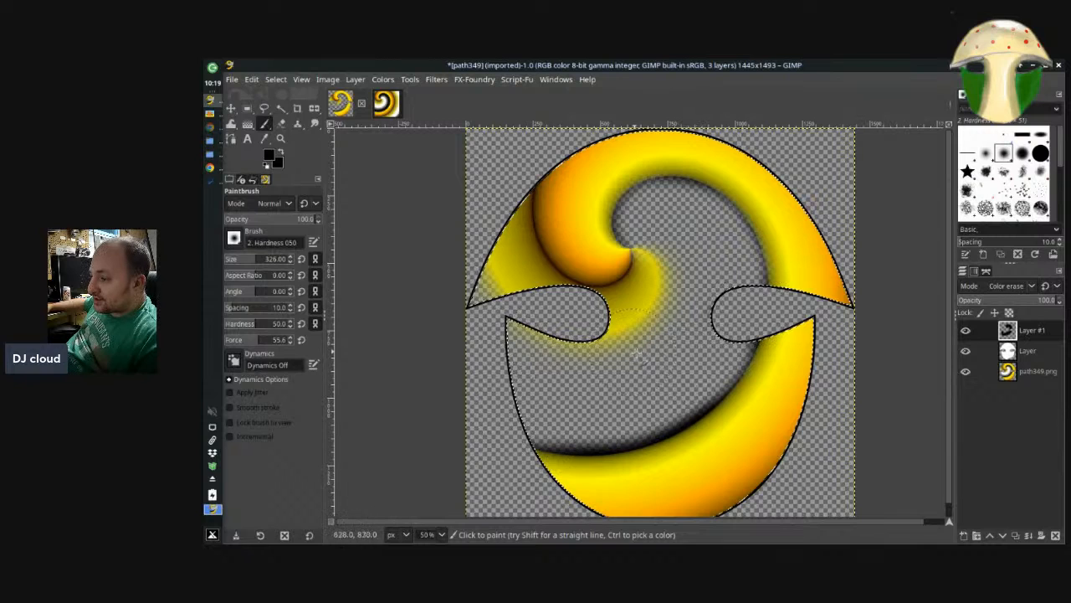
ctrl+scroll(709, 331, down, 4)
ctrl+scroll(709, 332, up, 4)
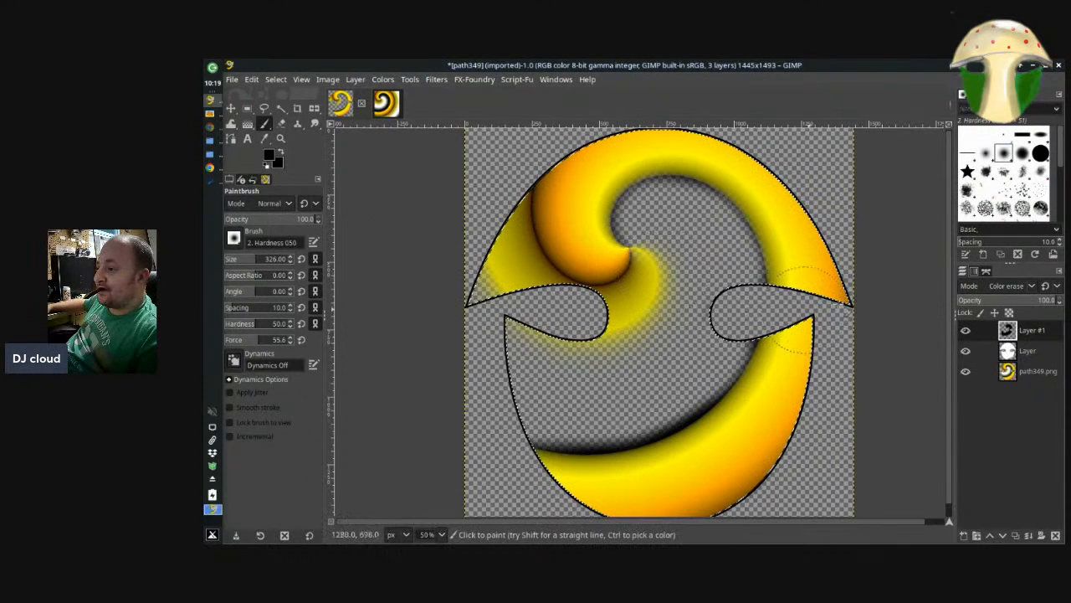
Select the white gradient band of the swirl on the path349.png layer with Fuzzy Select
click(1025, 371)
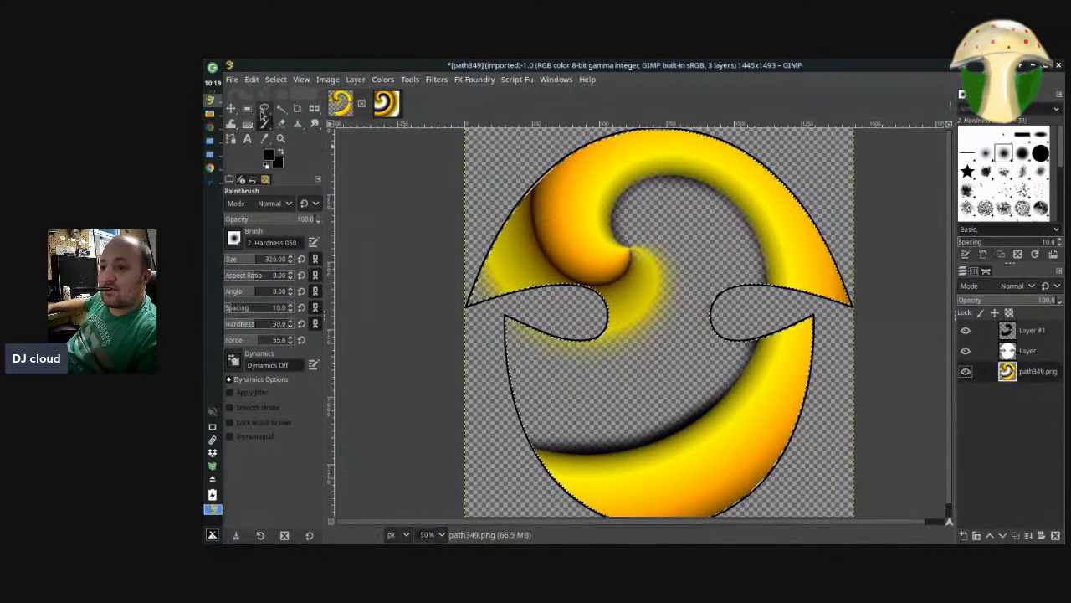
click(281, 108)
click(672, 227)
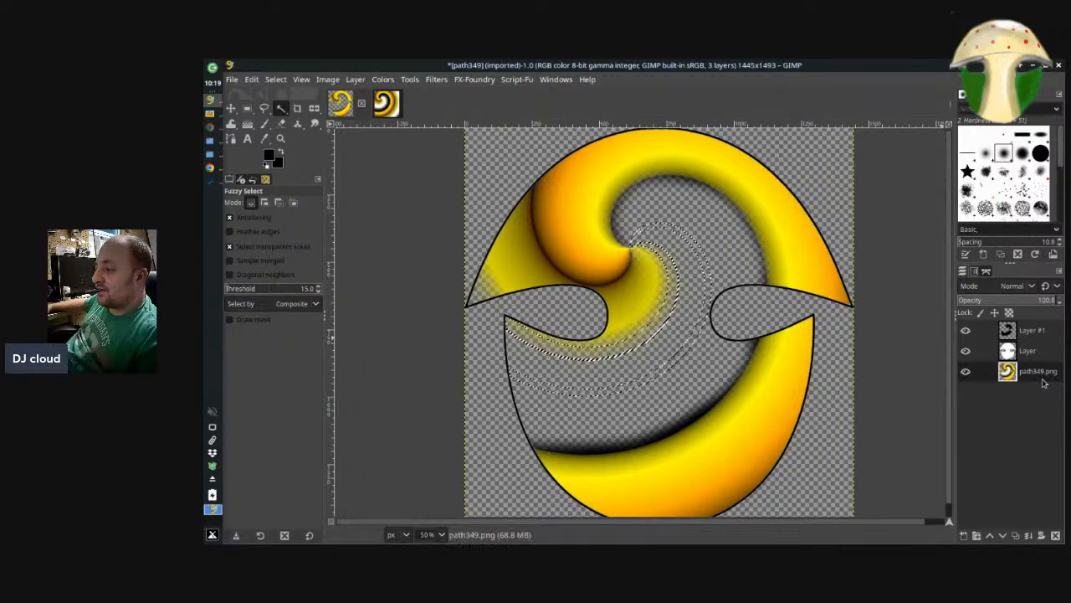
Try merging the black Color erase layer down into the white layer, and undo the merge
click(1024, 334)
right_click(1022, 335)
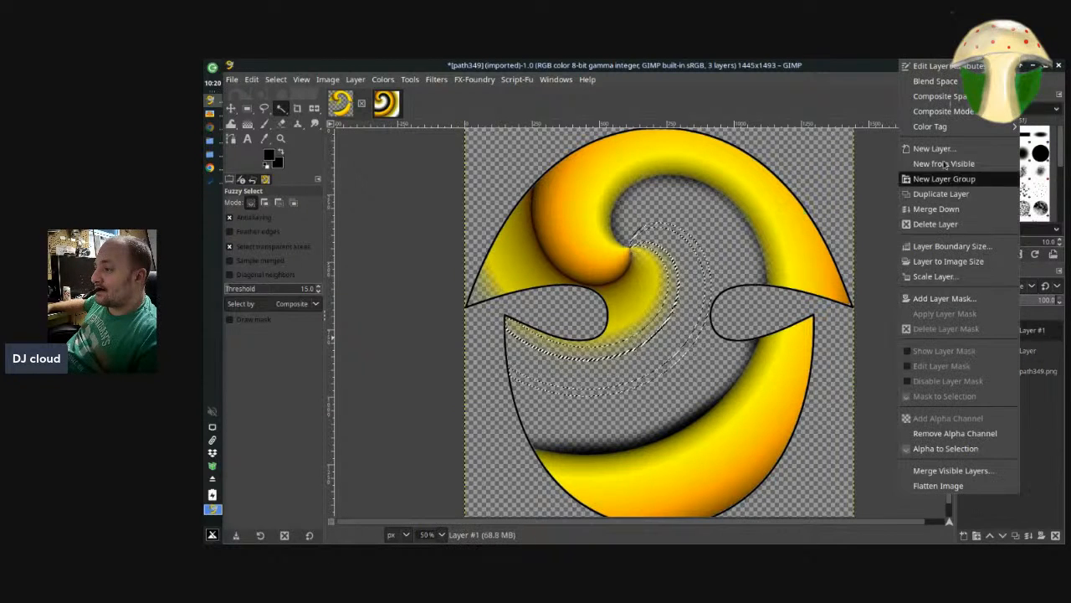
click(955, 209)
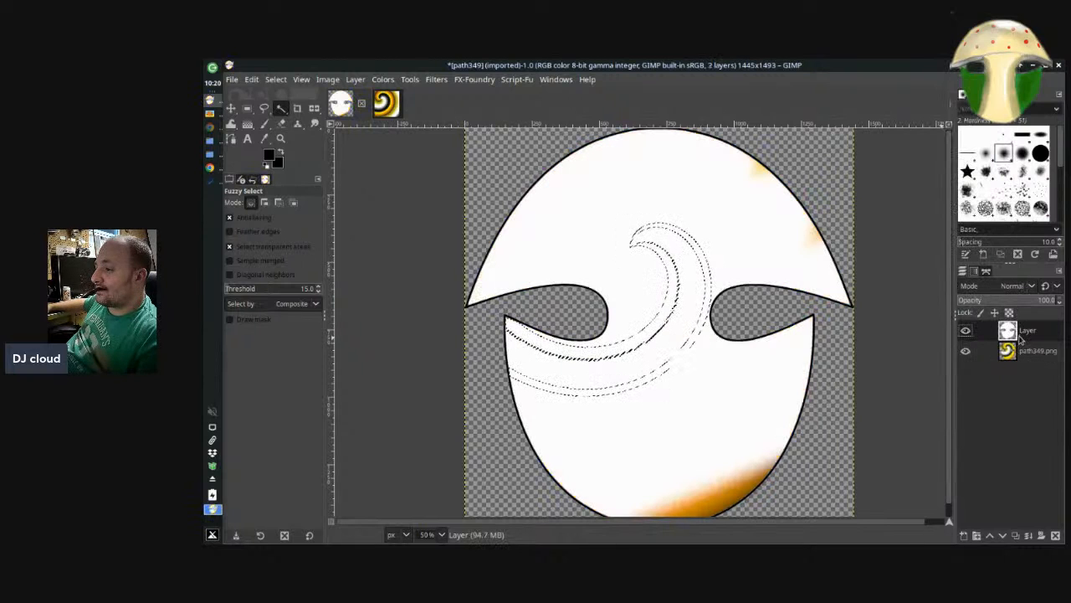
key(ctrl+z)
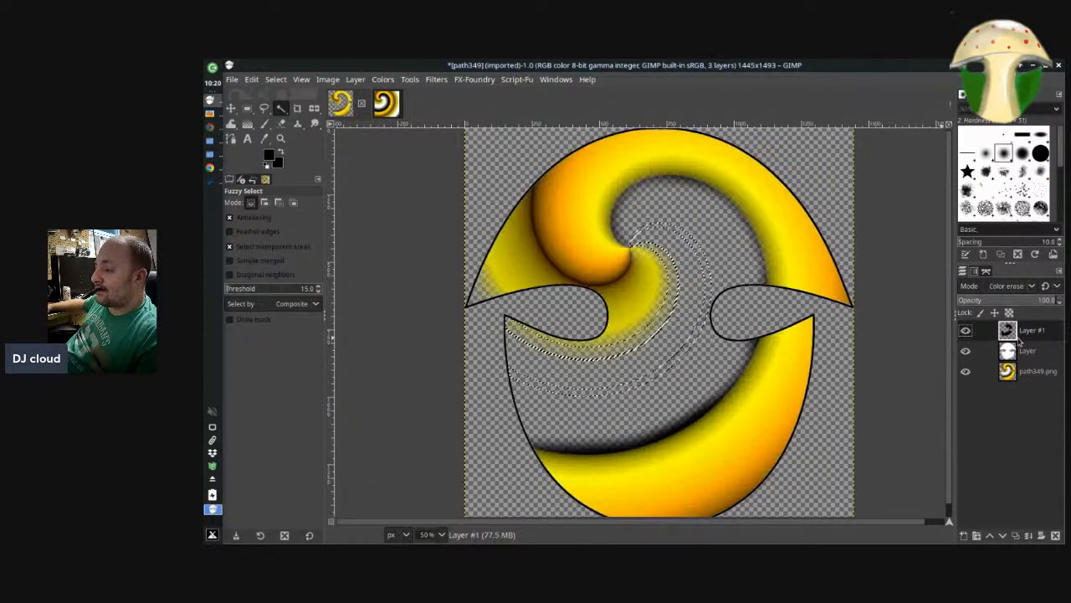
Delete the white-painted layer and merge the black Color erase layer down into path349.png
click(1023, 352)
right_click(1022, 353)
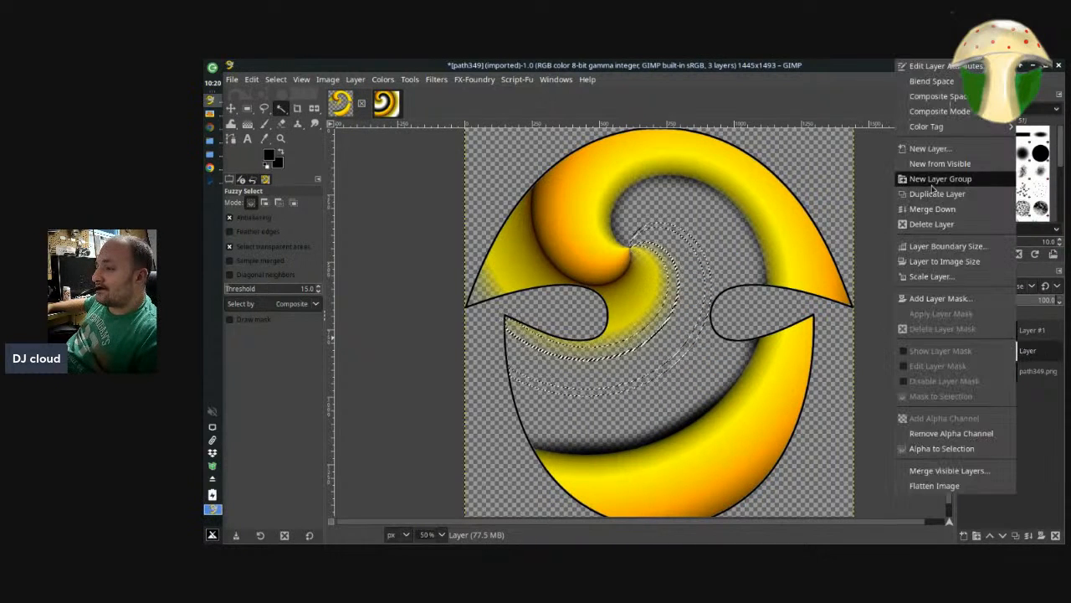
click(946, 224)
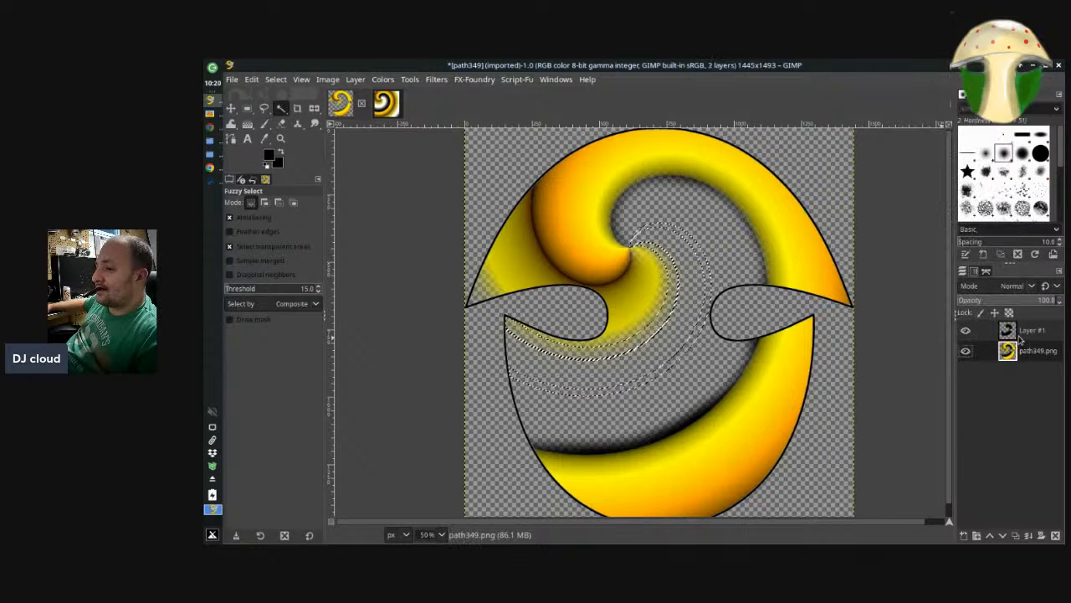
right_click(1020, 336)
click(959, 209)
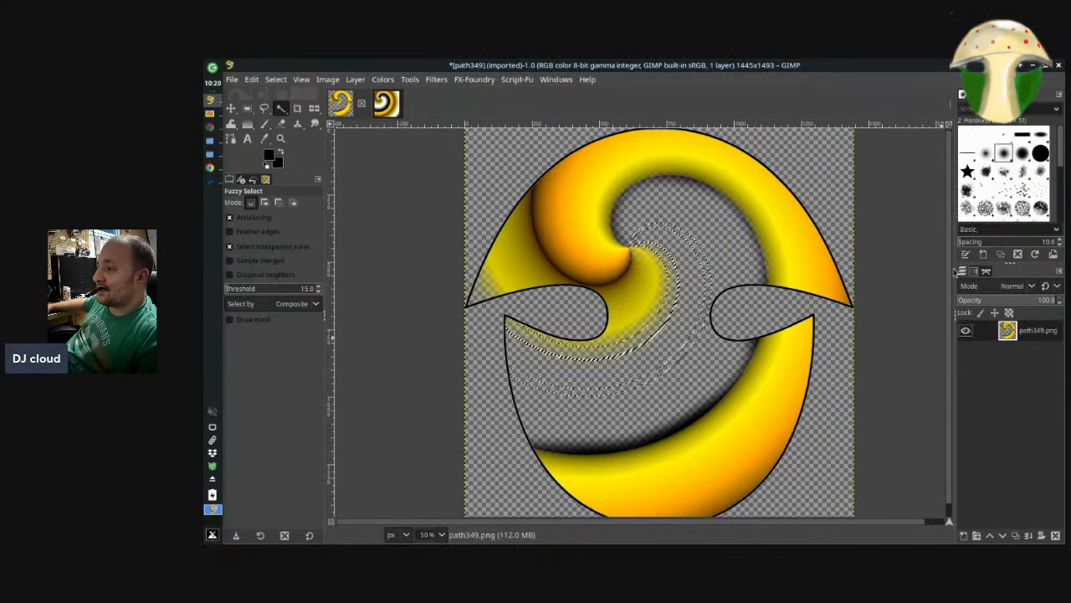
Clear the old selection, select the remaining black edges and mask outline with Fuzzy Select, and delete them
click(275, 79)
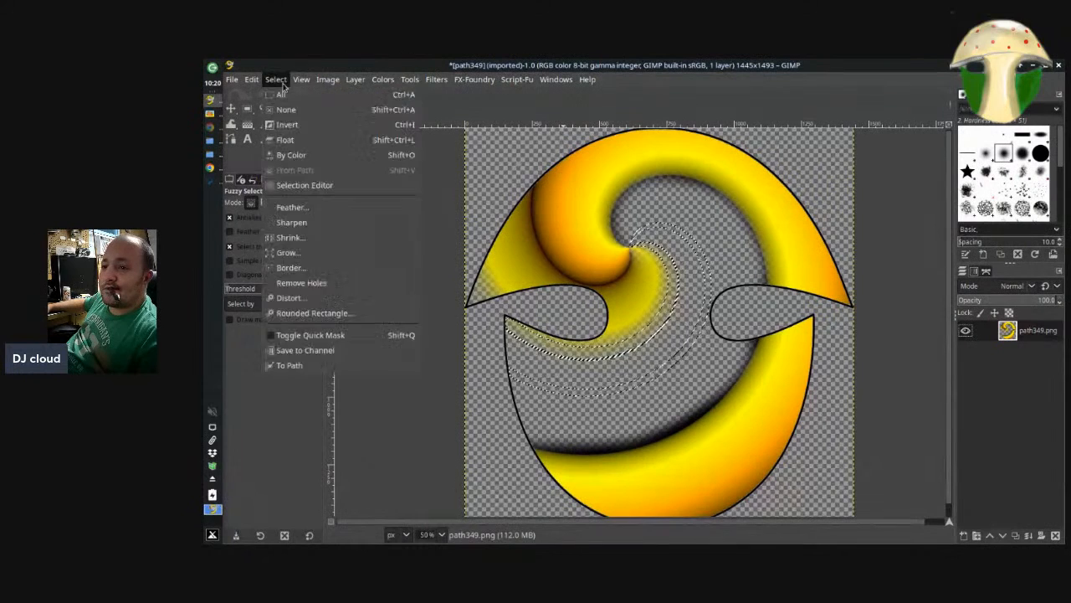
click(283, 105)
click(275, 79)
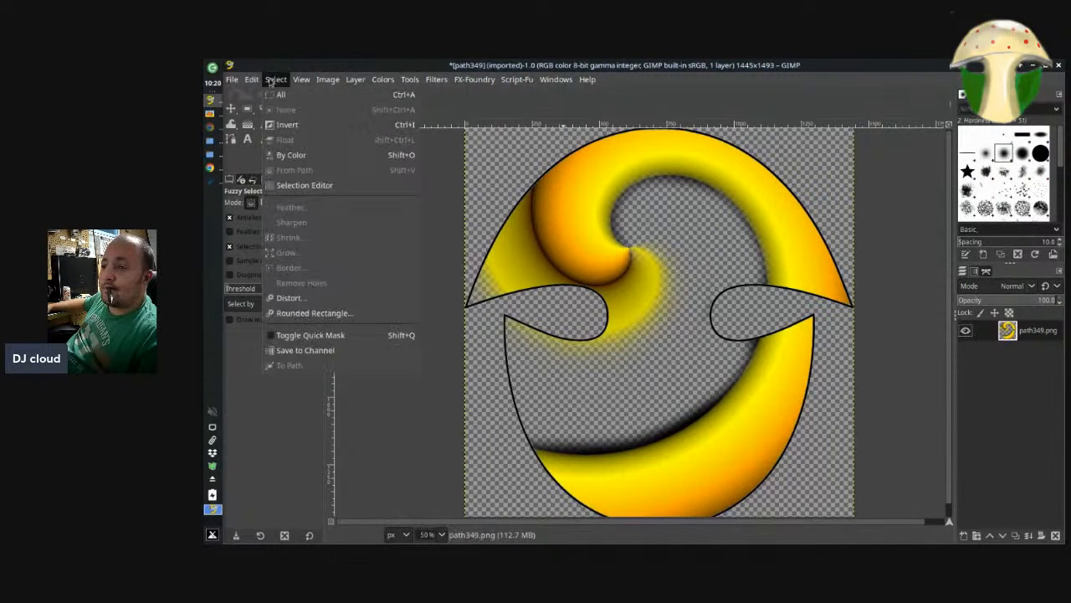
click(300, 97)
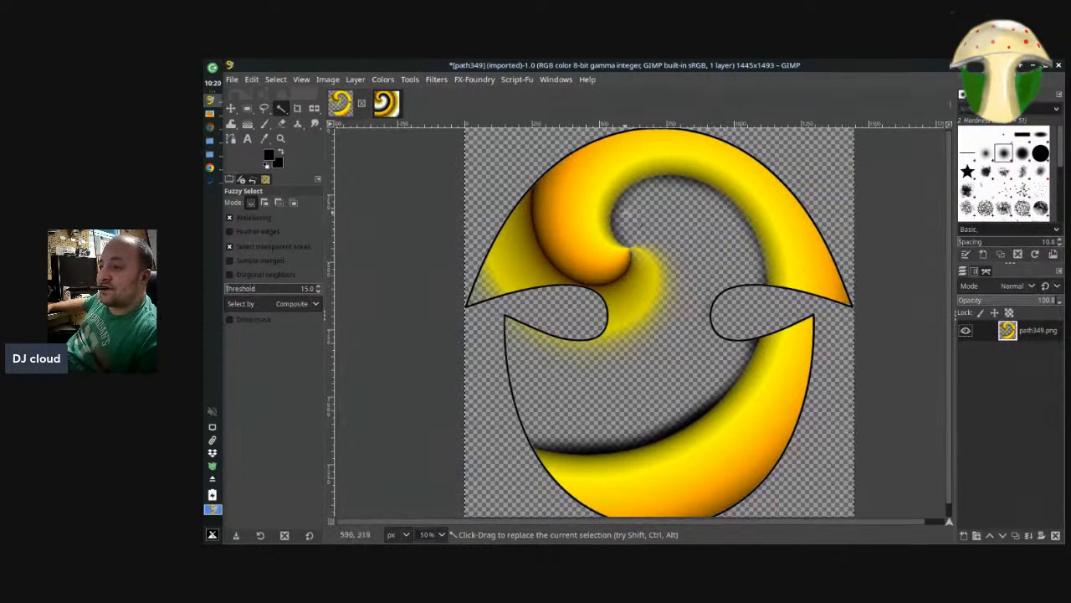
click(644, 215)
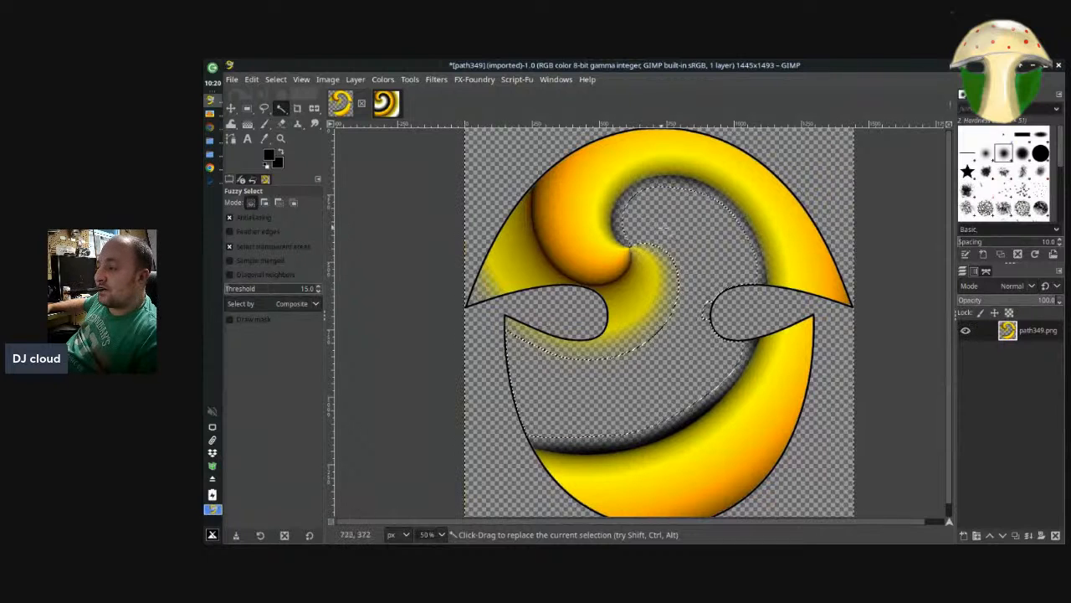
key(ctrl+shift+a)
click(618, 220)
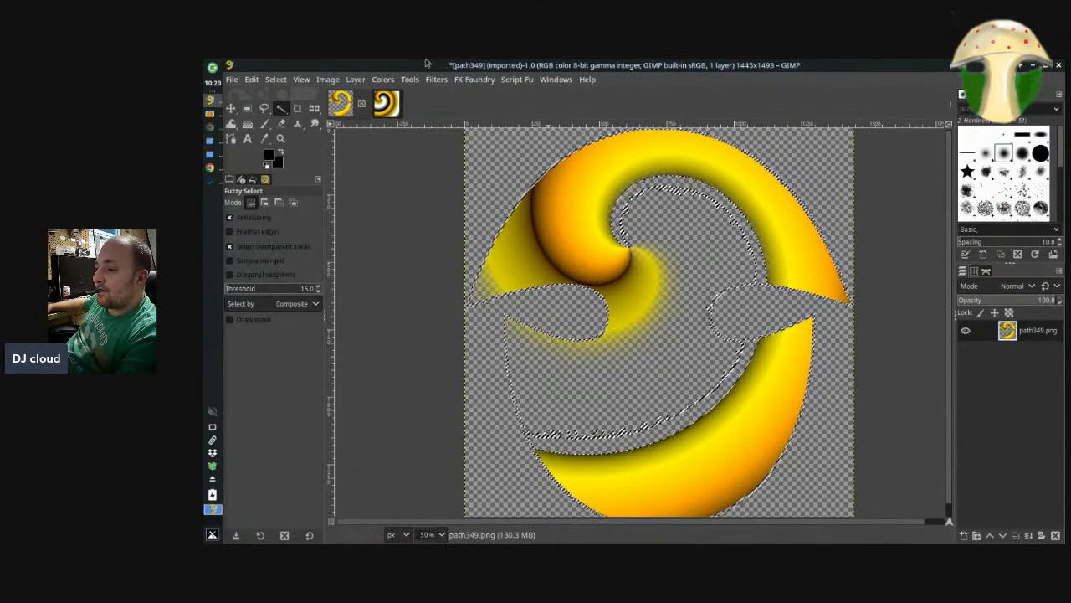
Select the whole canvas and add a new transparent layer above the path349.png layer
click(329, 79)
mouse_move(303, 79)
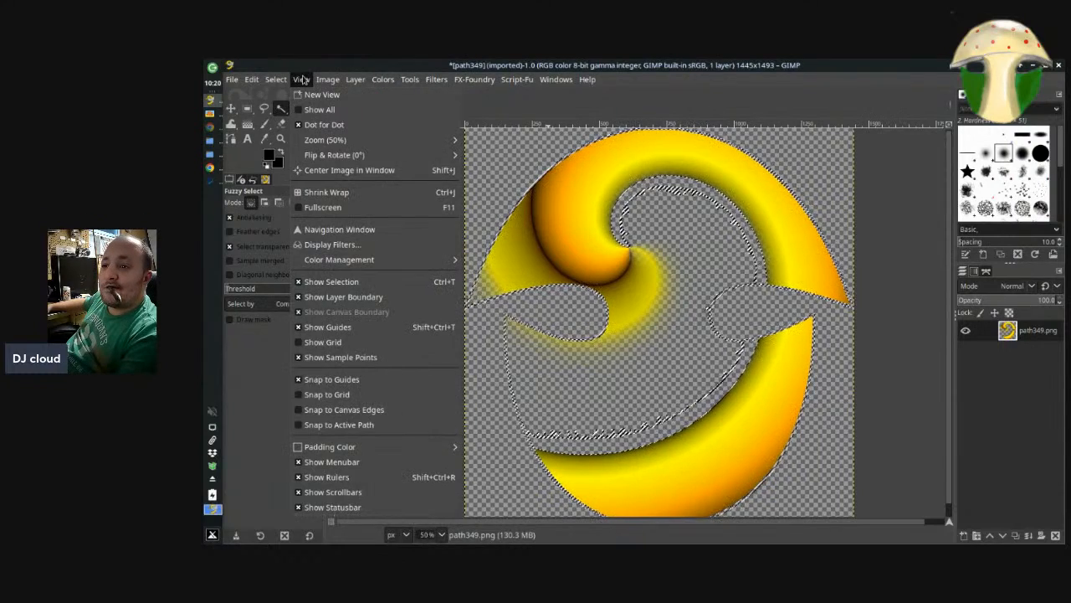
click(316, 94)
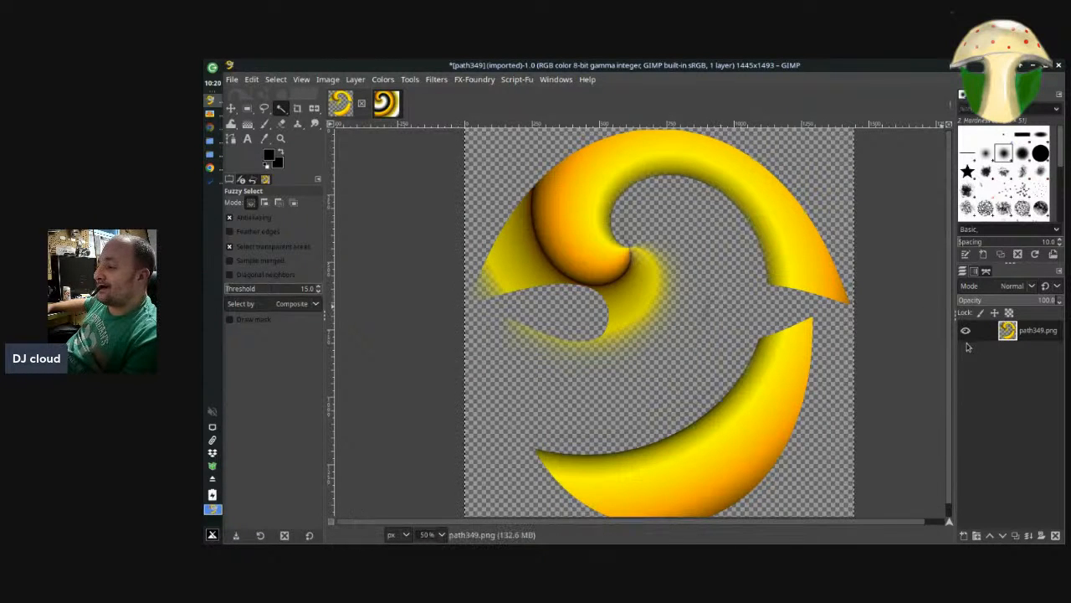
right_click(1018, 329)
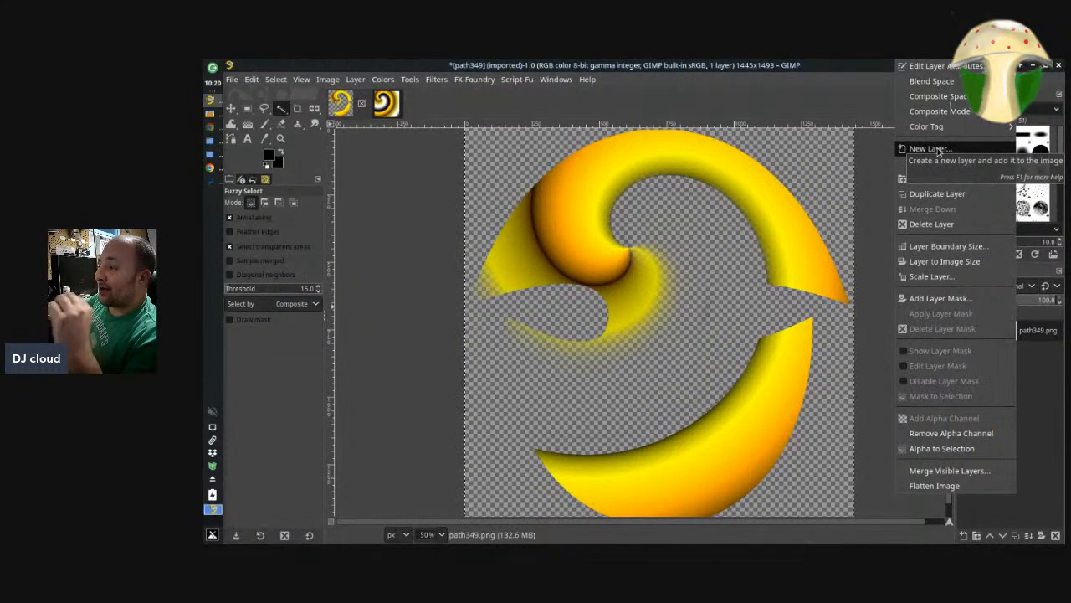
click(938, 149)
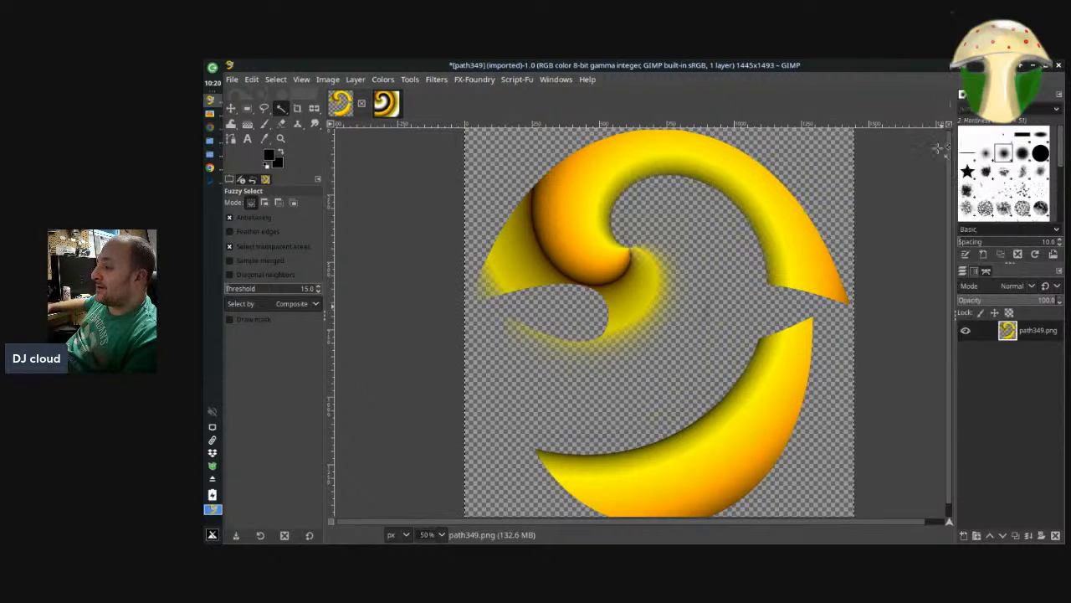
click(1035, 348)
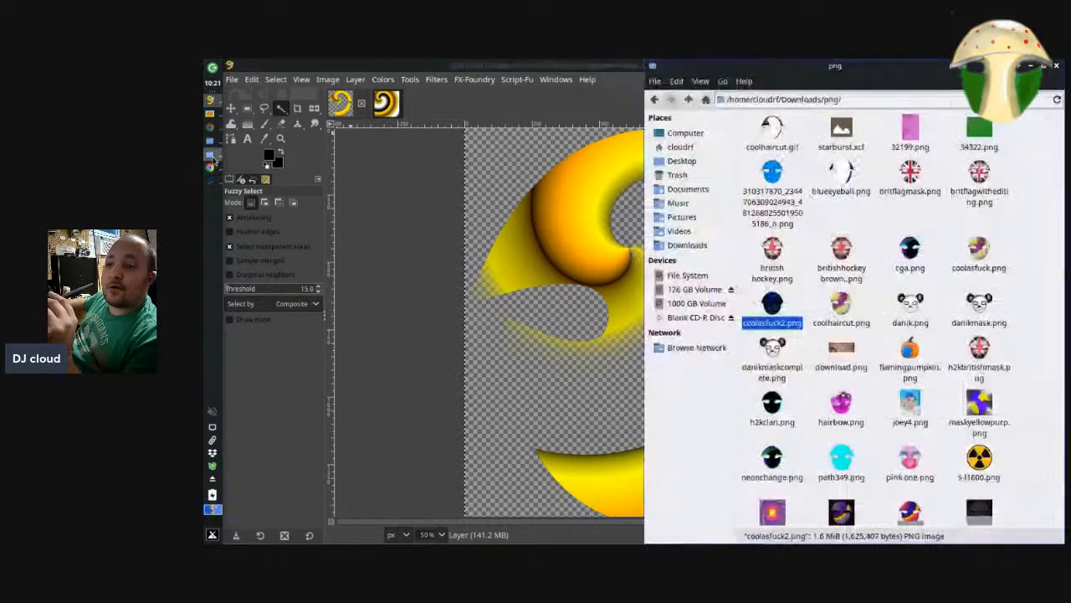
Switch to the file manager's Downloads/png folder and bring the plain blue mask PNG into the image as a new layer
click(210, 154)
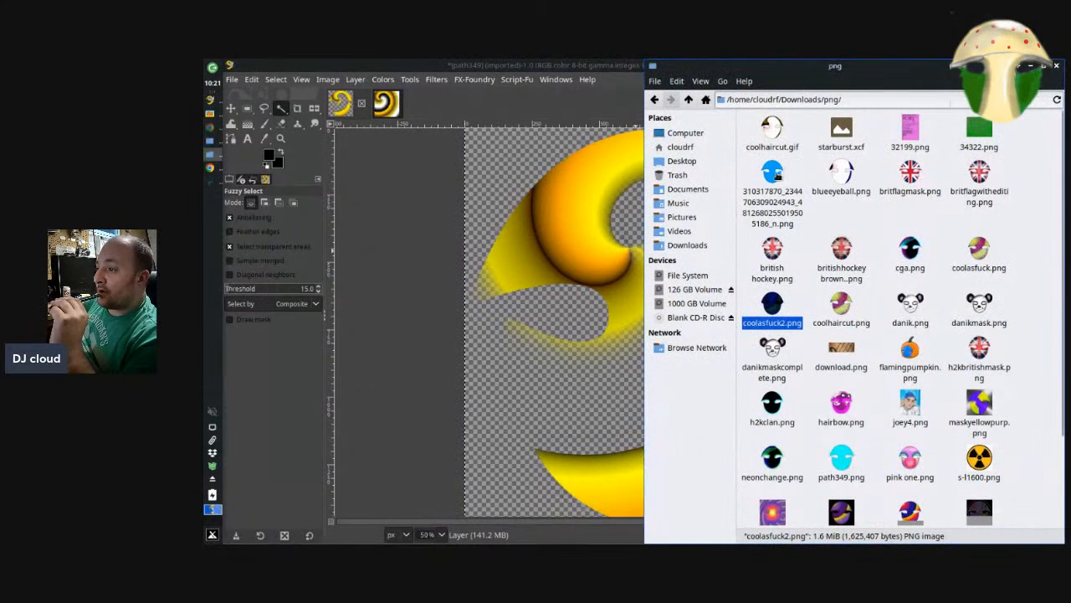
drag(772, 174, 524, 188)
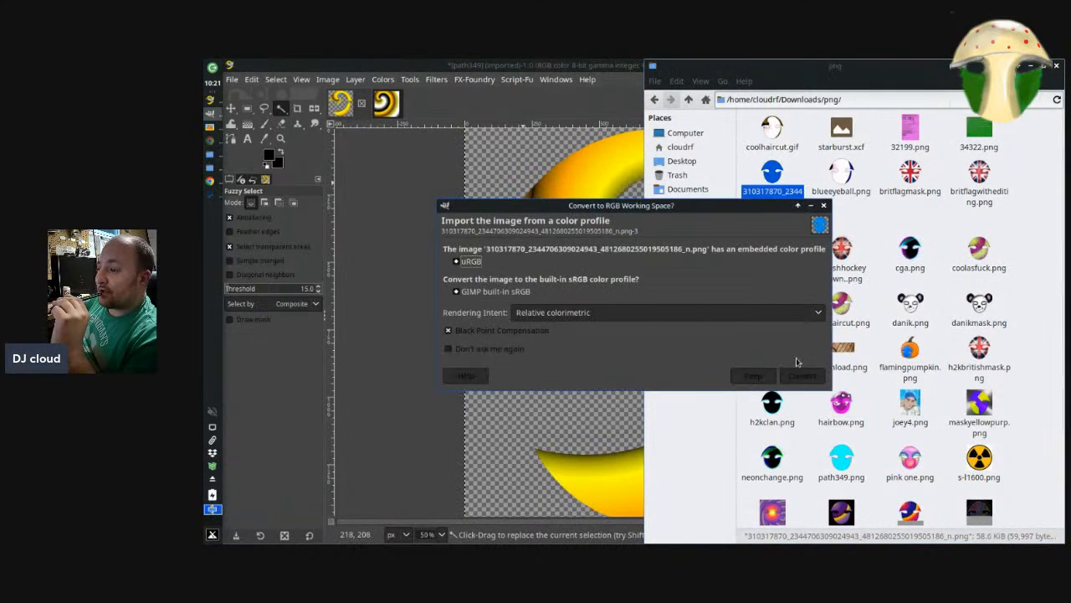
click(769, 374)
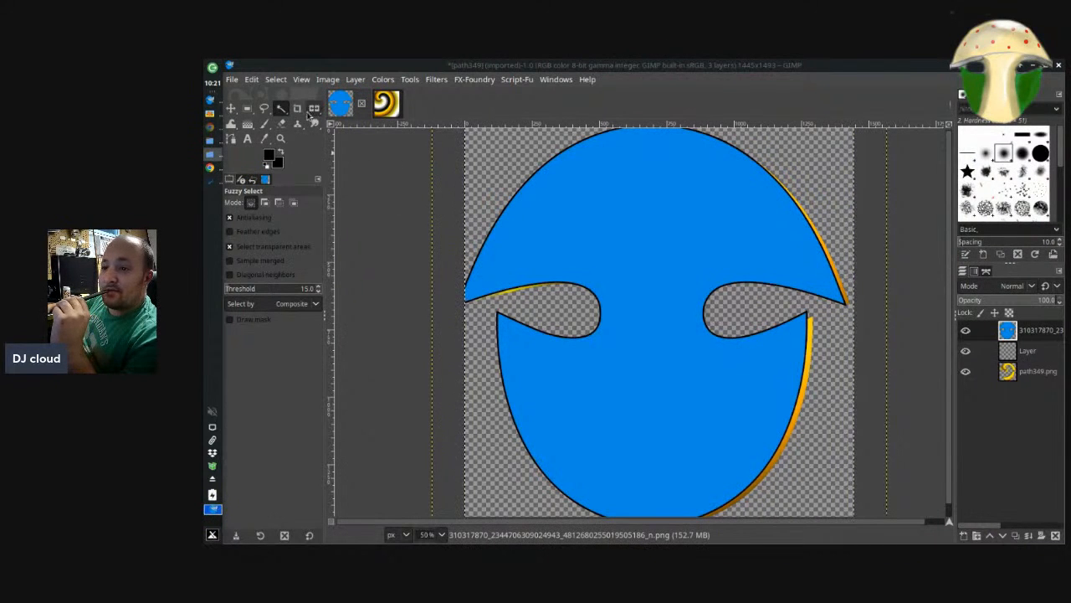
Align the blue mask layer exactly over the yellow swirl mask with the Move tool, and check the fit by toggling its visibility
click(230, 108)
drag(636, 276, 641, 281)
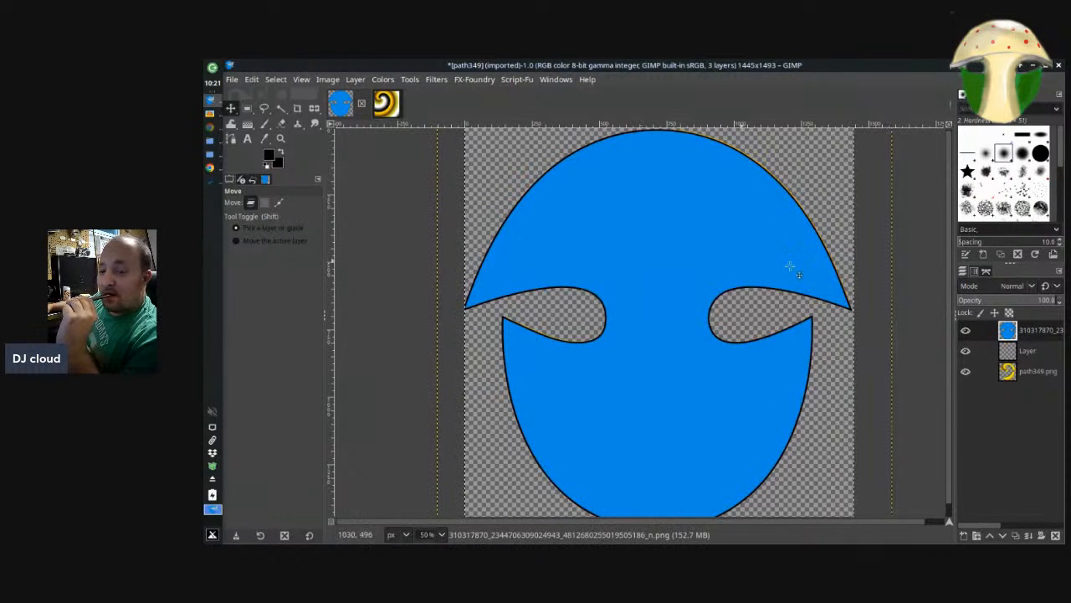
drag(760, 257, 762, 255)
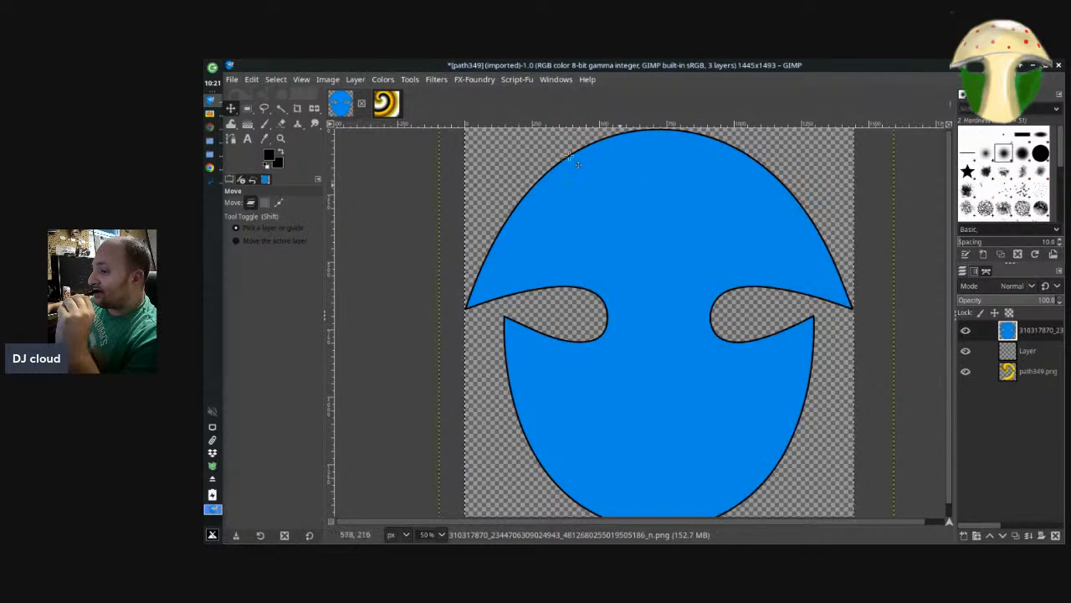
click(965, 331)
click(965, 332)
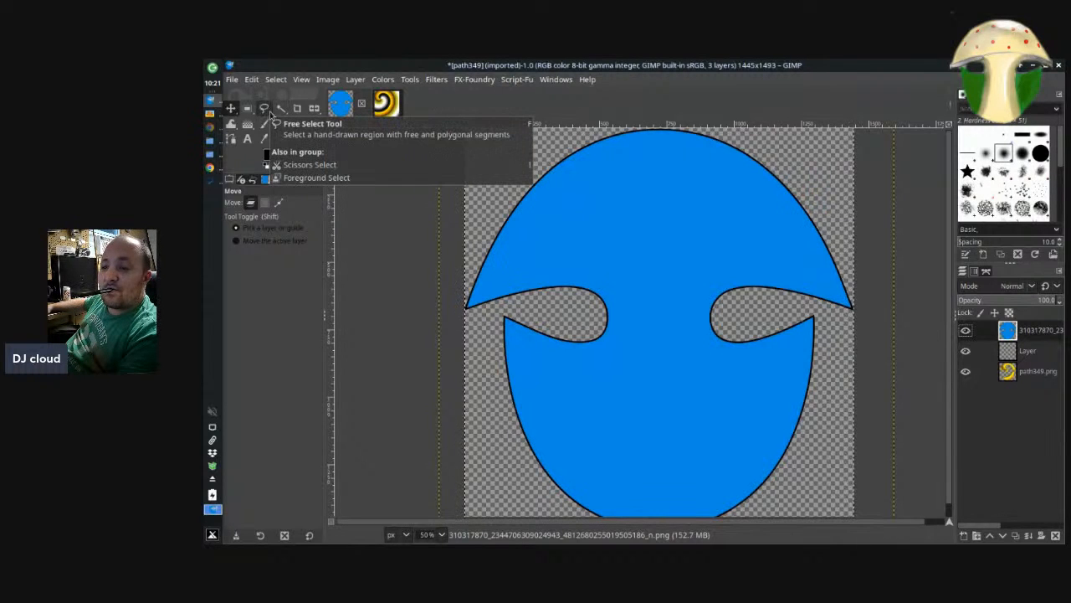
Select the mask's blue fill with Fuzzy Select, delete it, and merge the outline layer down into the empty layer
click(281, 108)
key(Delete)
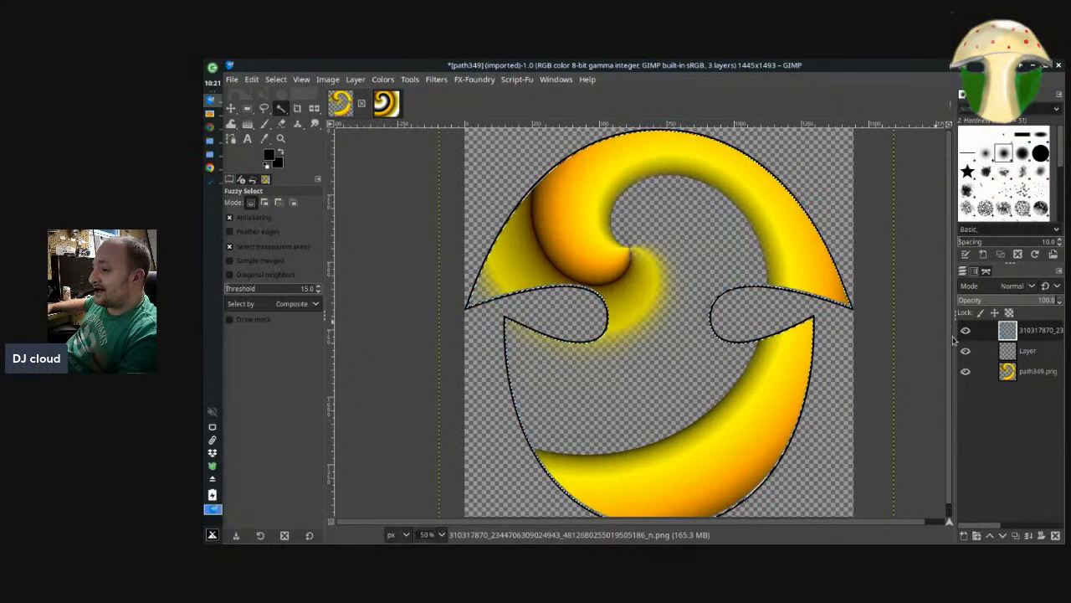
right_click(1038, 335)
click(968, 209)
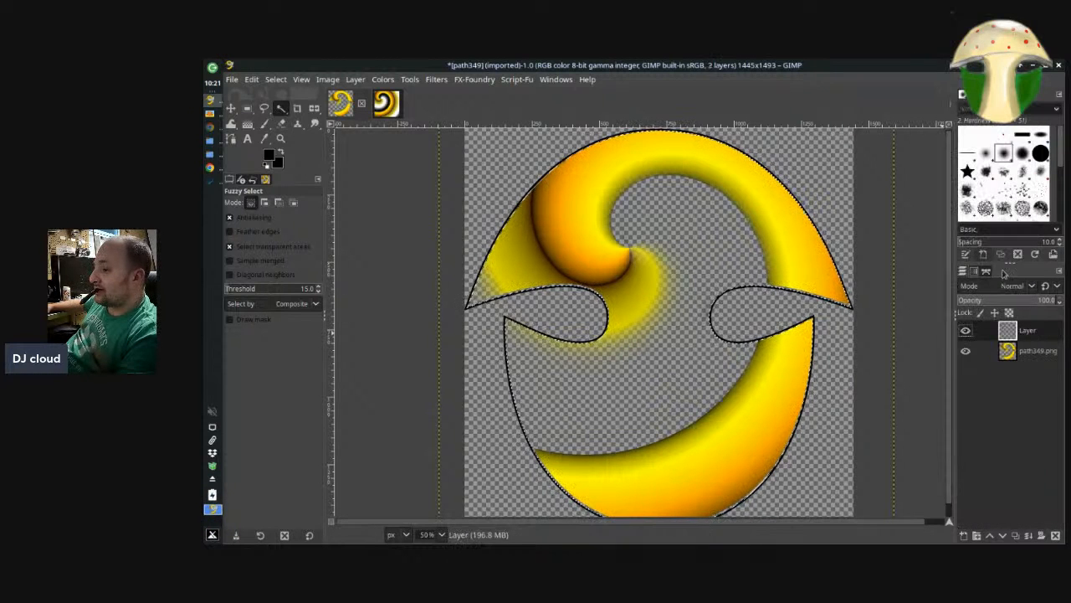
Merge the restored outline layer down into the path349.png layer
right_click(1018, 337)
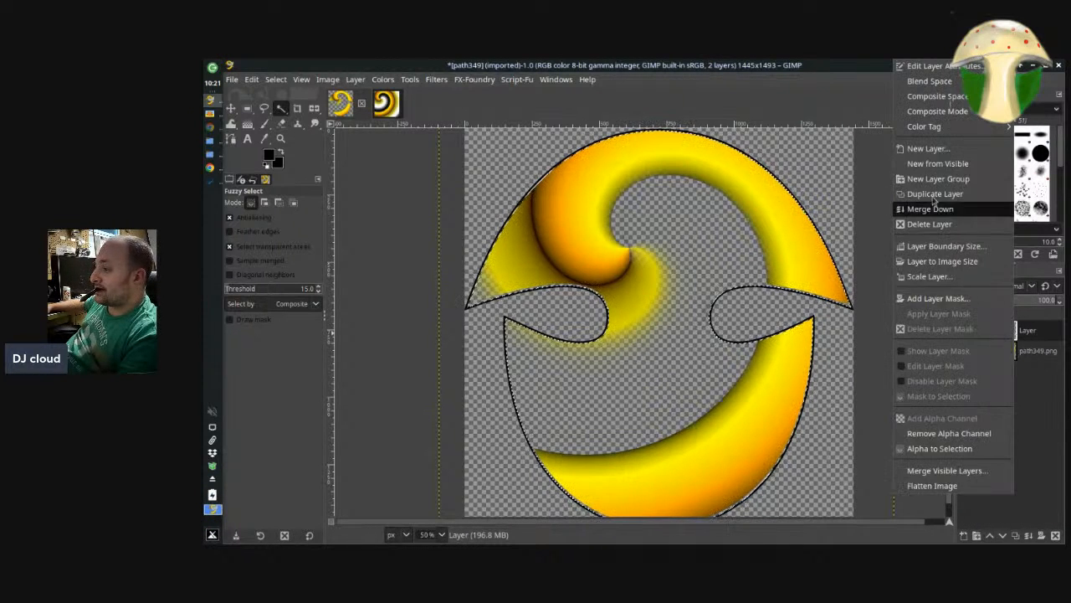
click(962, 208)
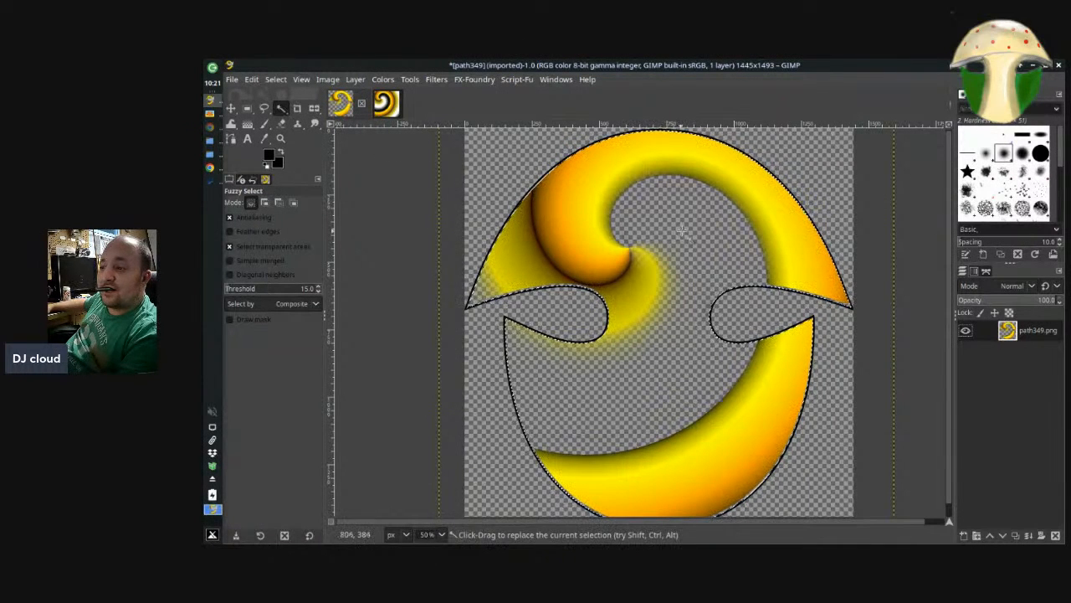
Select the transparent background outside the mask outline with Fuzzy Select, and switch to the Select by Color tool
click(743, 224)
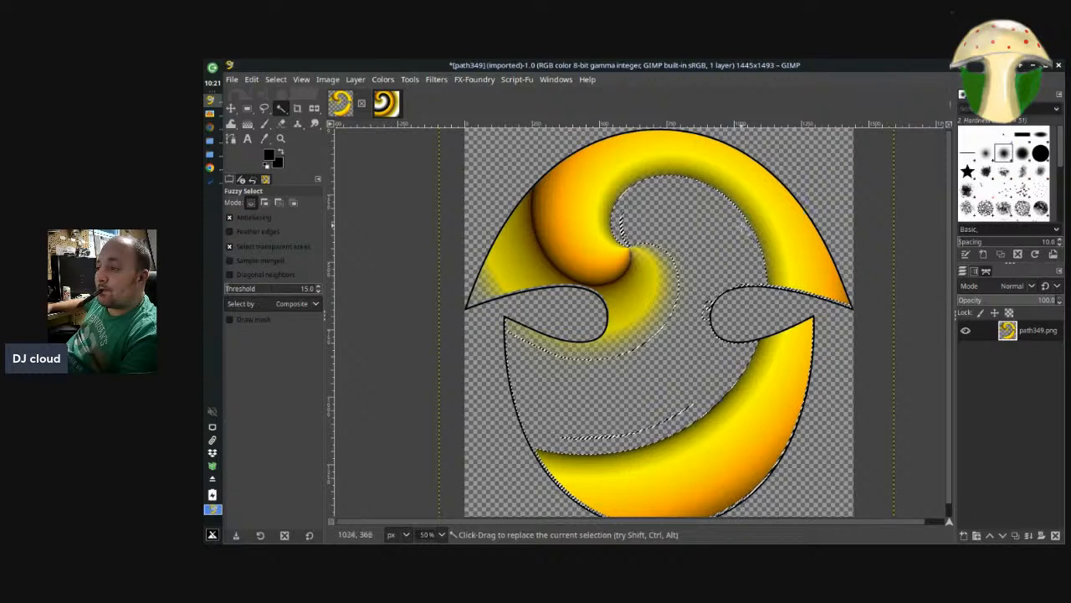
click(515, 156)
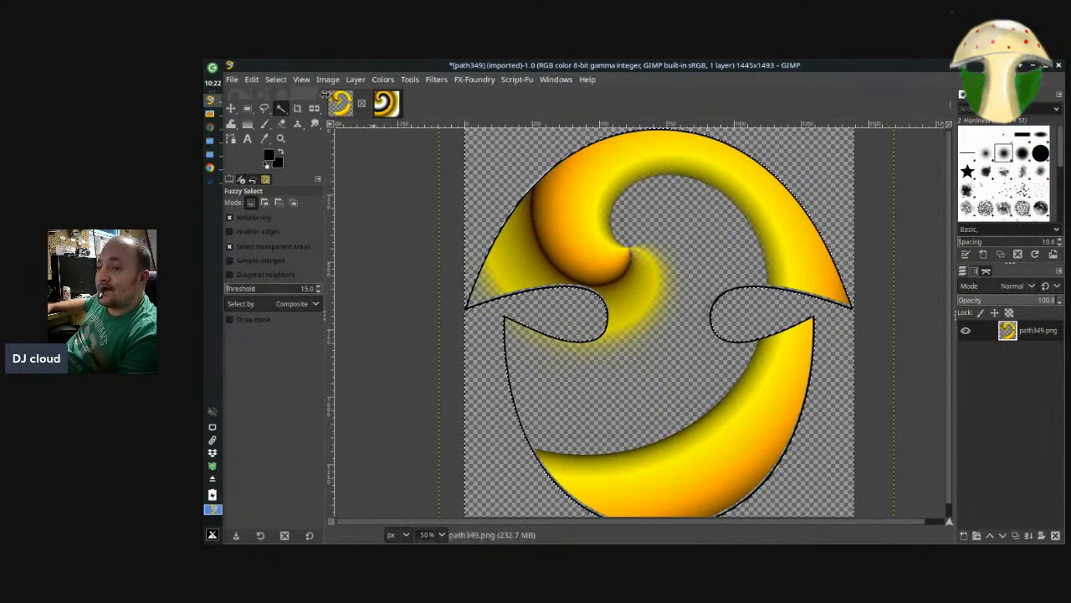
click(294, 107)
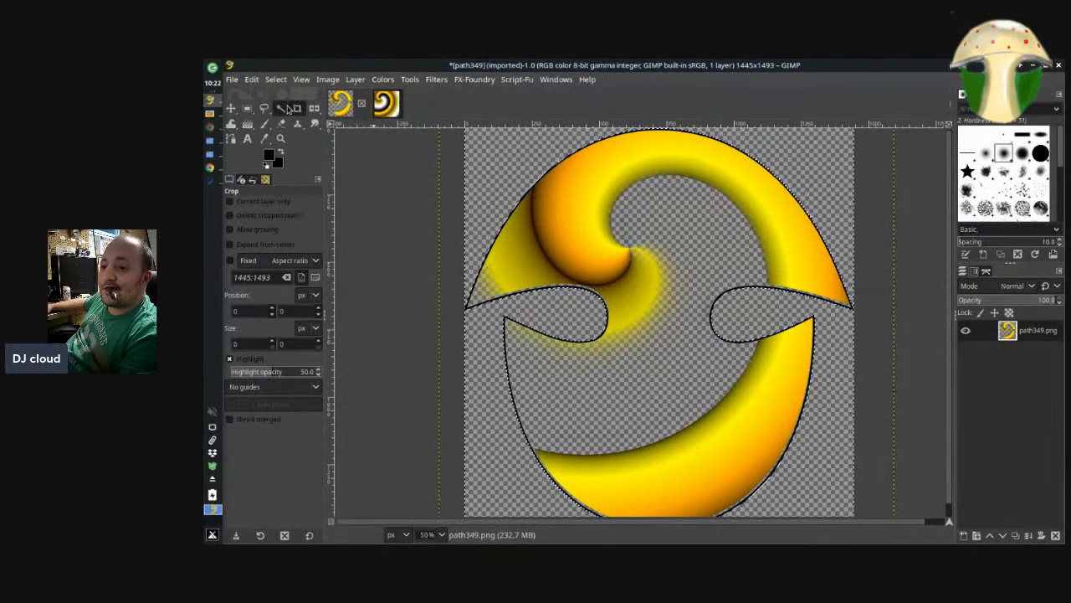
mouse_move(283, 108)
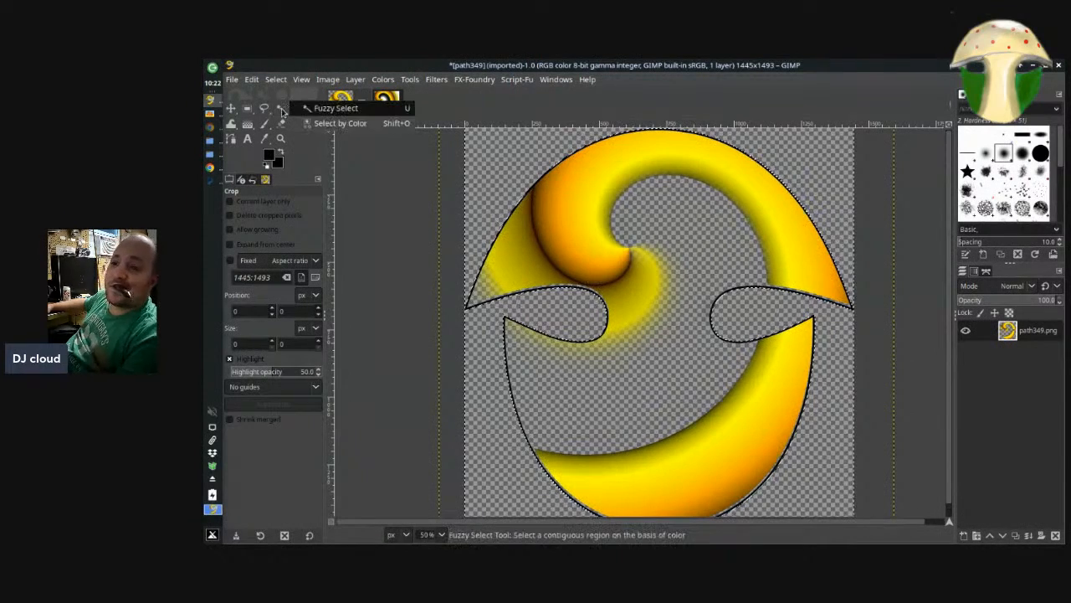
click(341, 124)
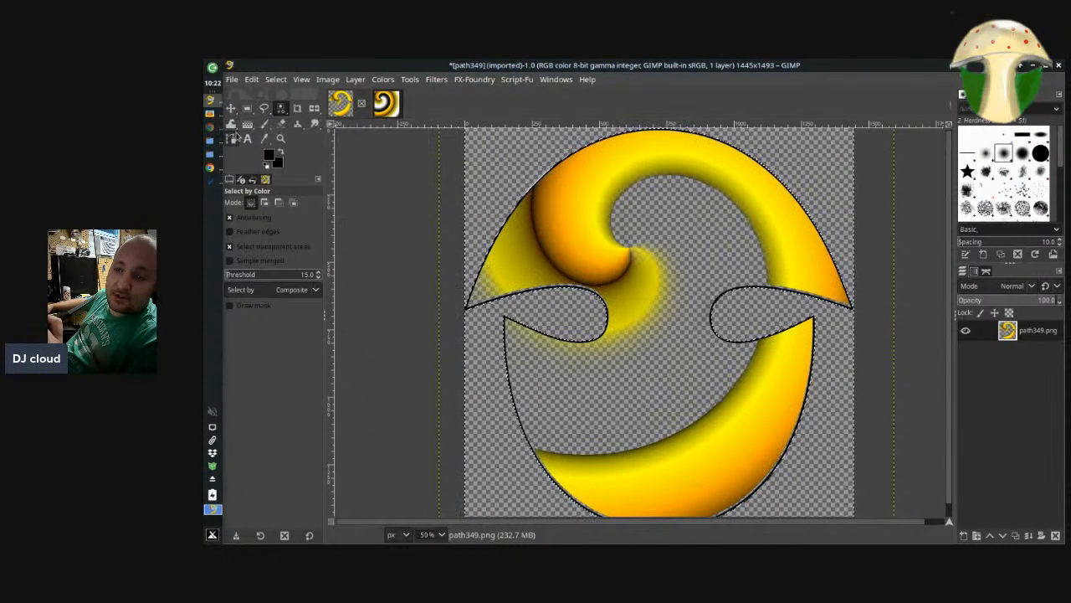
Select the transparent areas of the path349.png layer with Select by Color
right_click(282, 109)
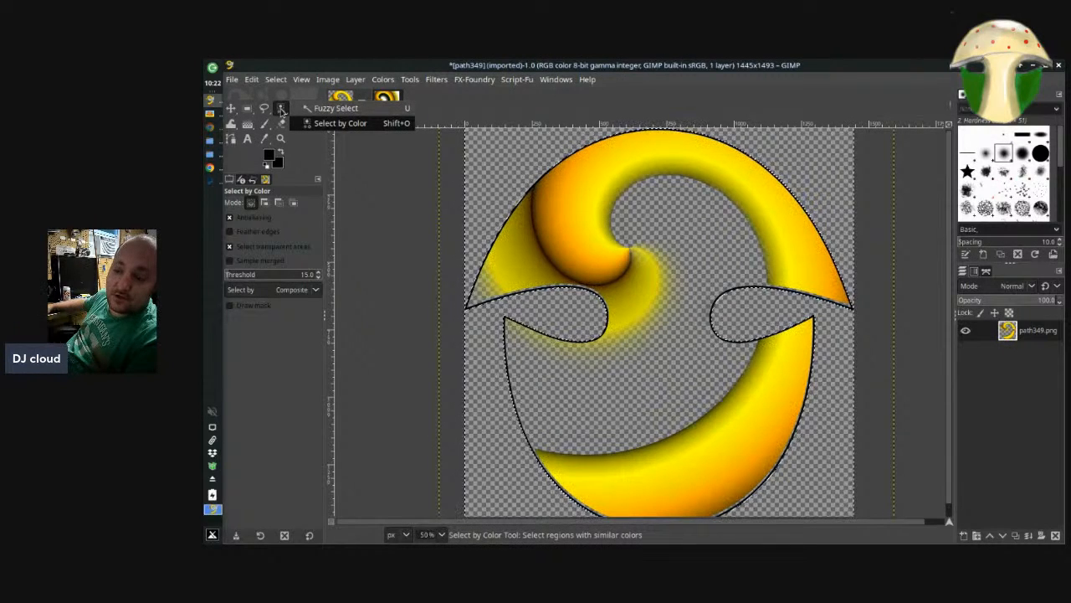
click(316, 123)
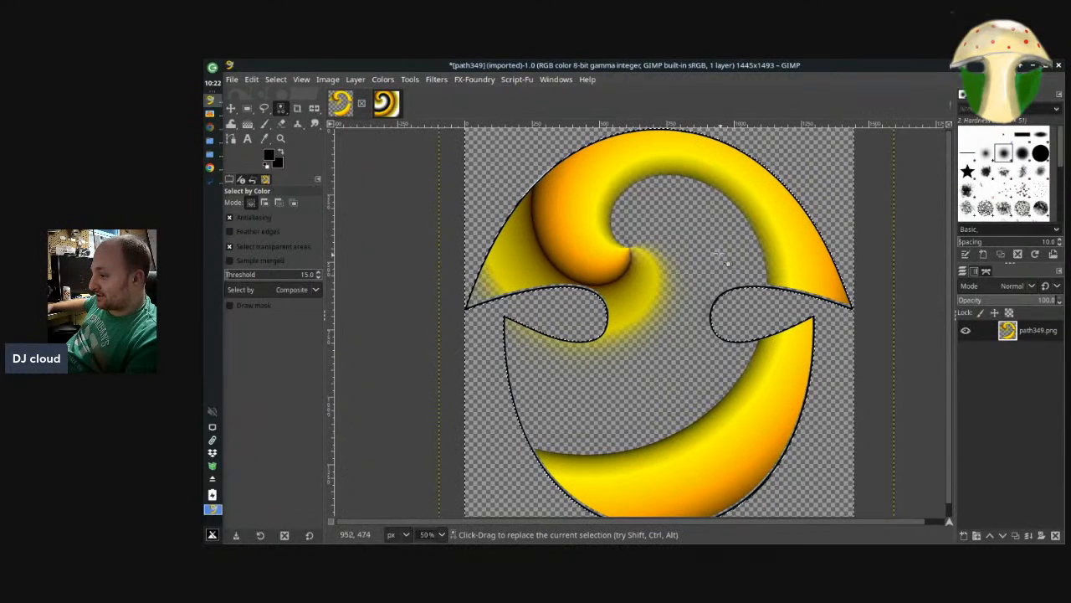
click(678, 233)
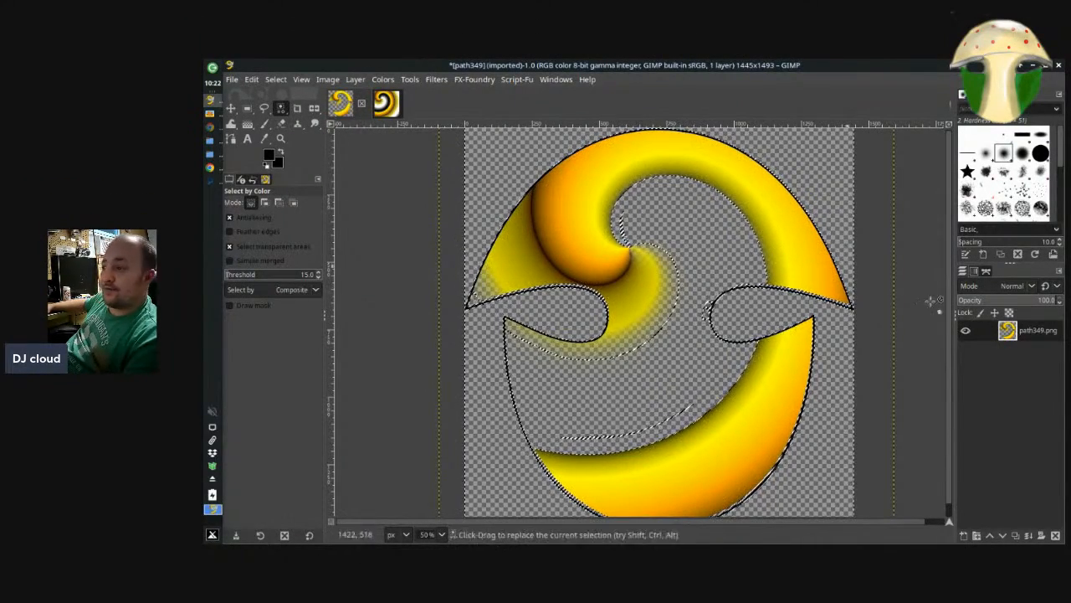
Add a new transparent layer above path349.png and select its whole empty area by color
right_click(1007, 332)
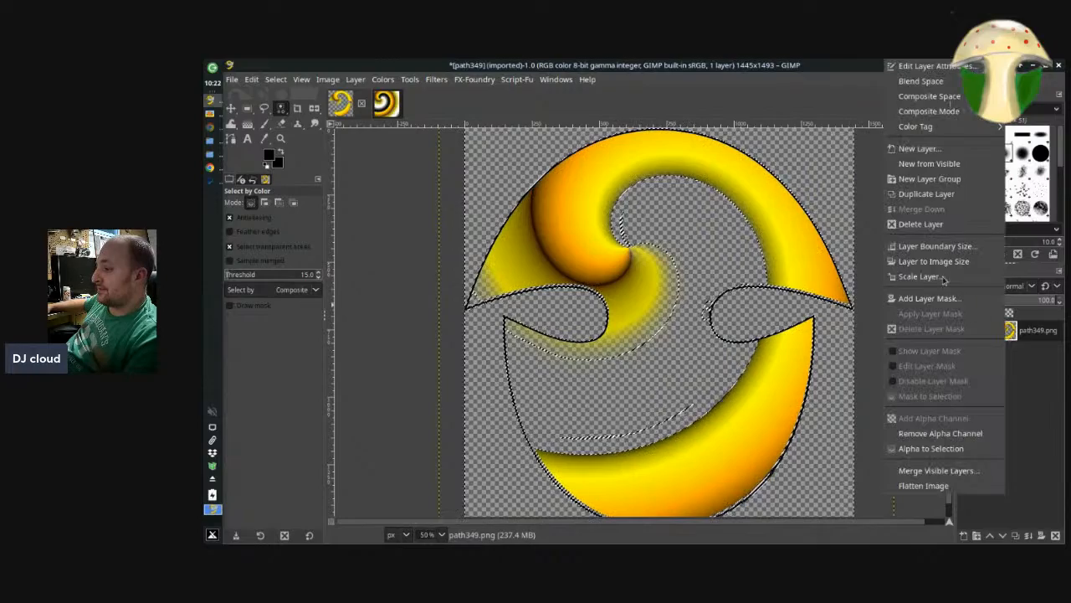
click(929, 146)
click(1035, 348)
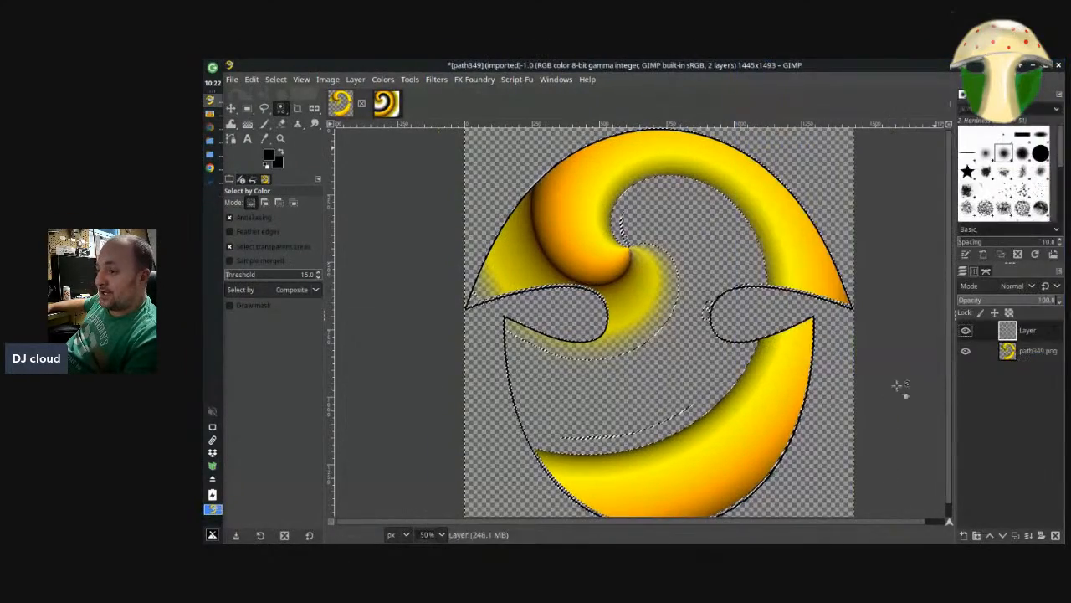
click(814, 161)
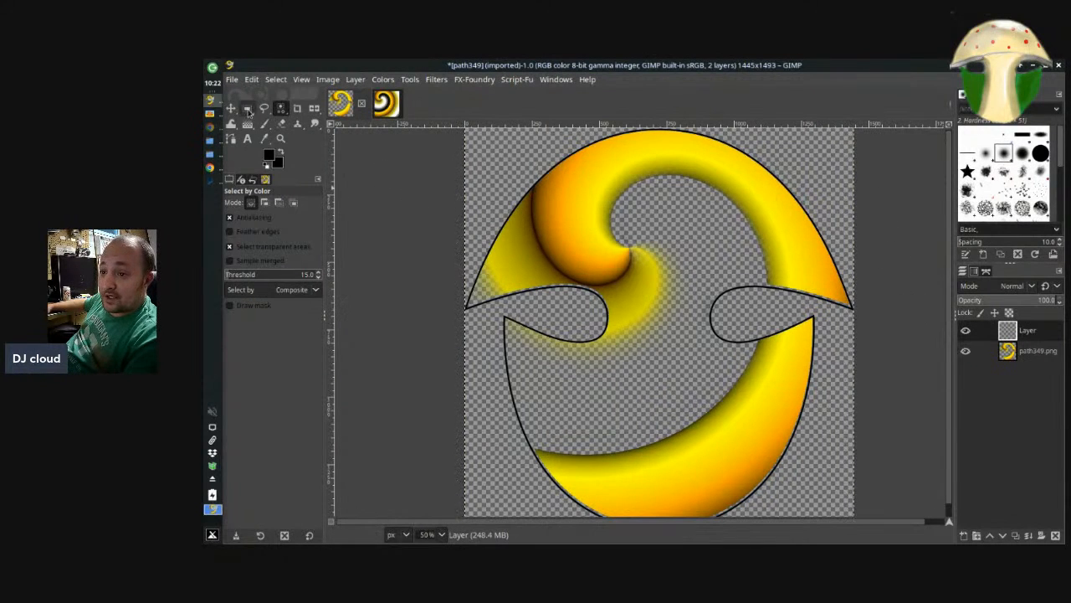
Choose the Golden gradient for the Gradient tool
click(249, 124)
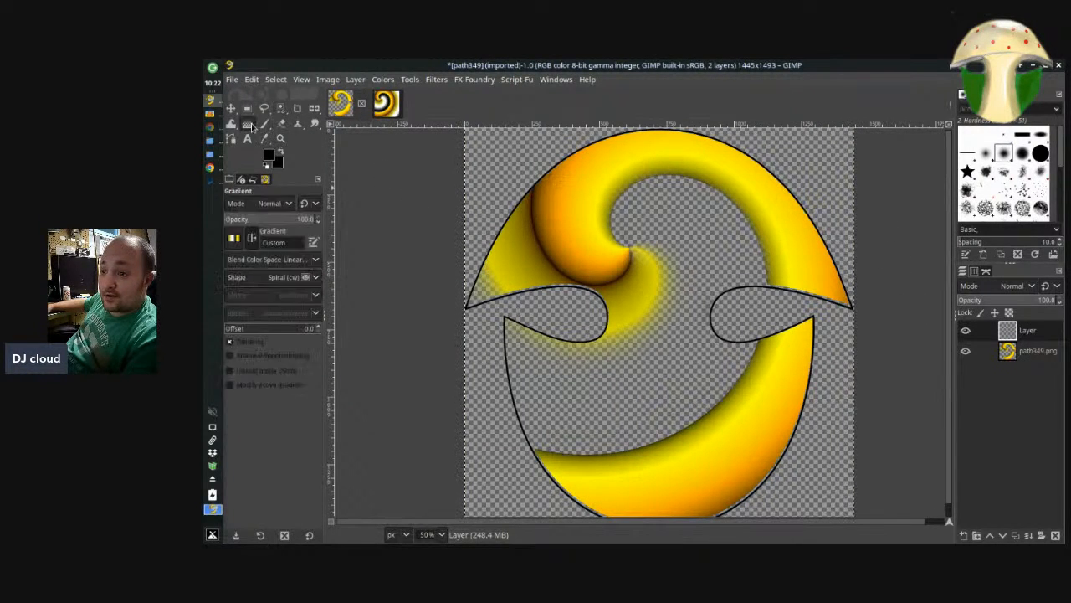
click(234, 238)
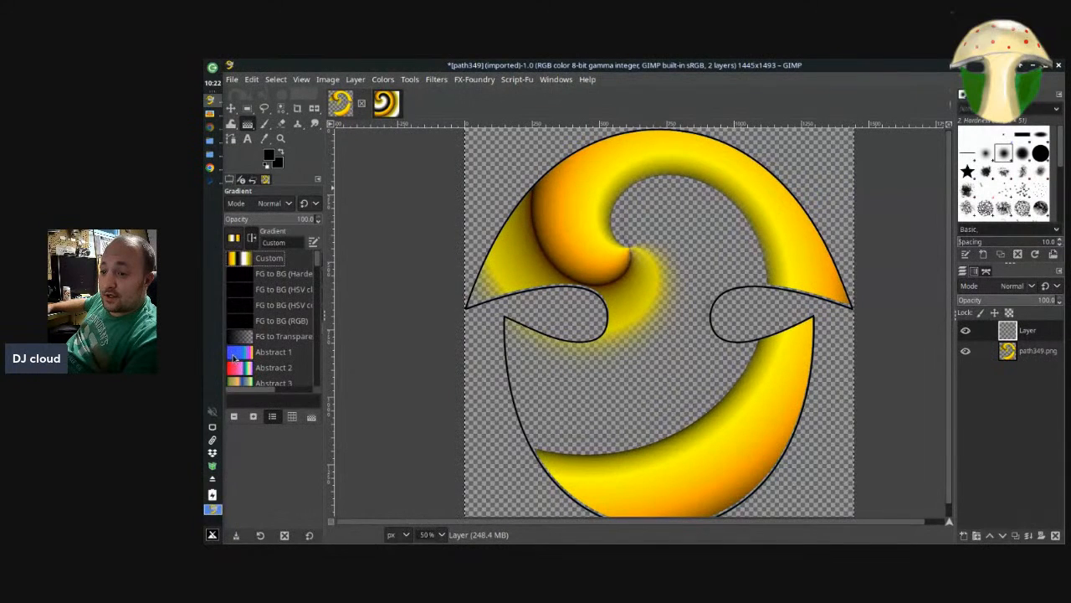
scroll(254, 335, down, 5)
scroll(253, 331, down, 8)
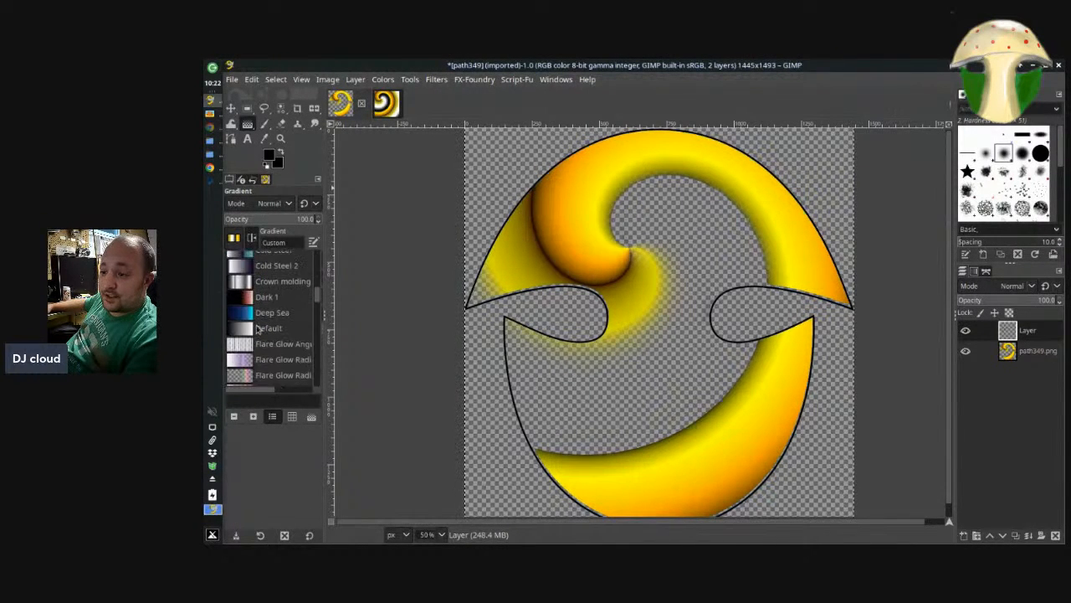
scroll(258, 331, down, 6)
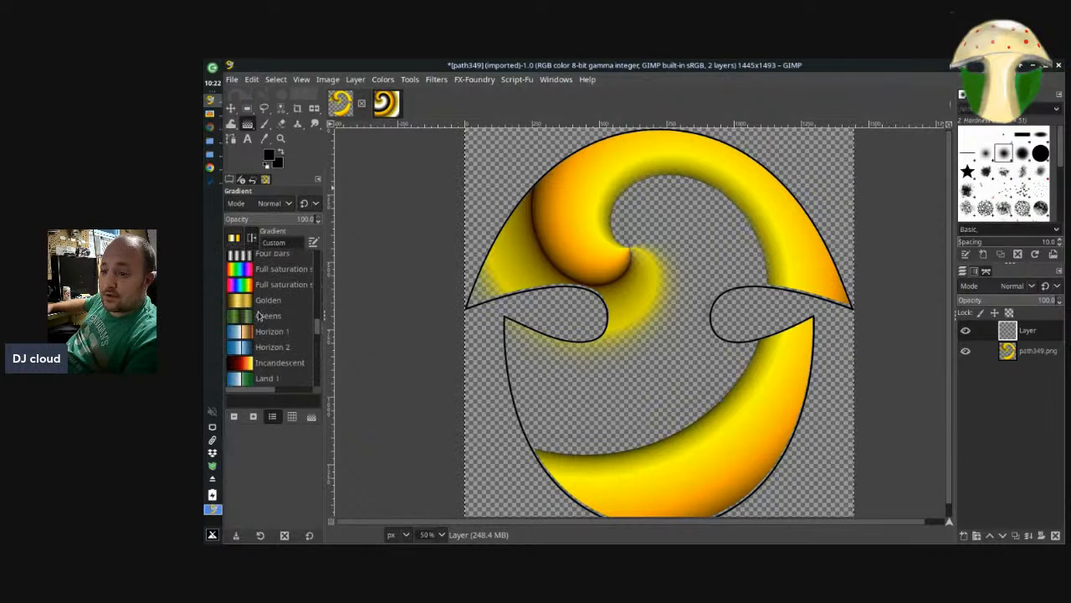
click(265, 306)
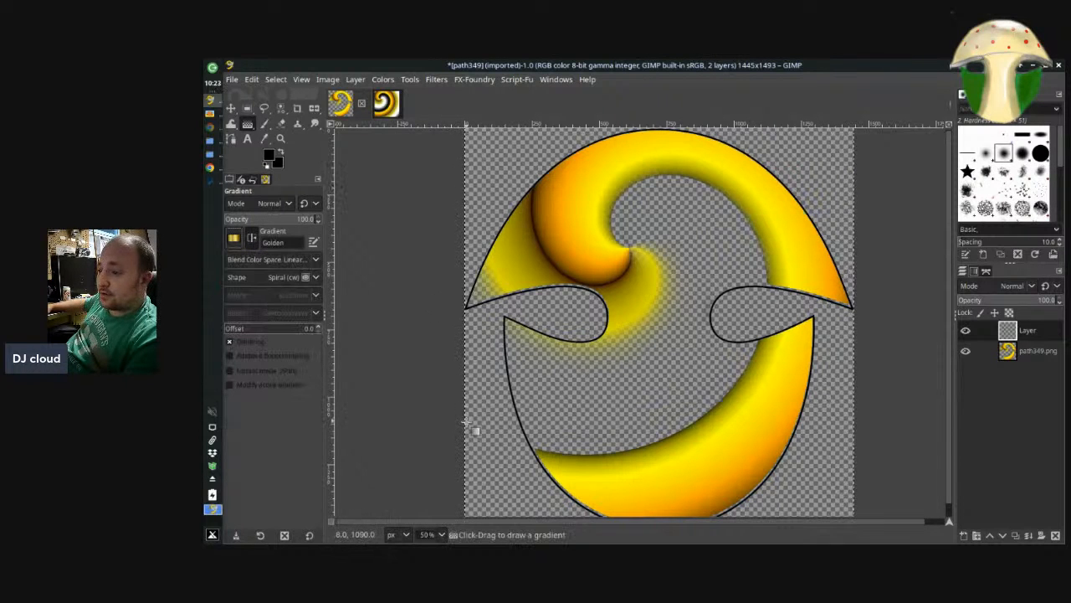
Fill the new layer with a Golden spiral gradient from the image's upper-right corner toward its center, and place the layer below path349.png
drag(473, 420, 584, 345)
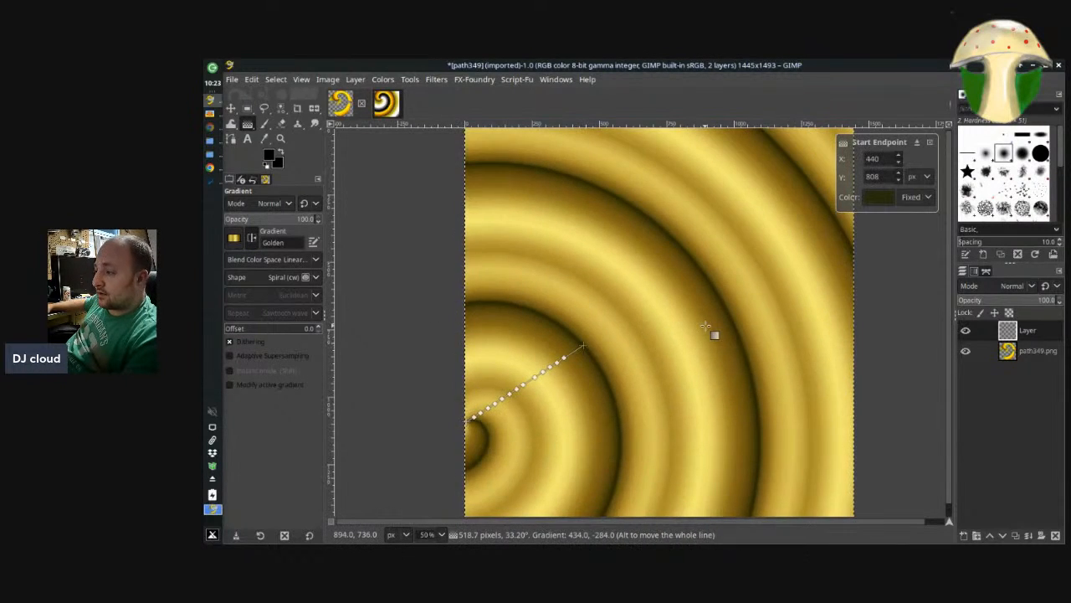
key(Escape)
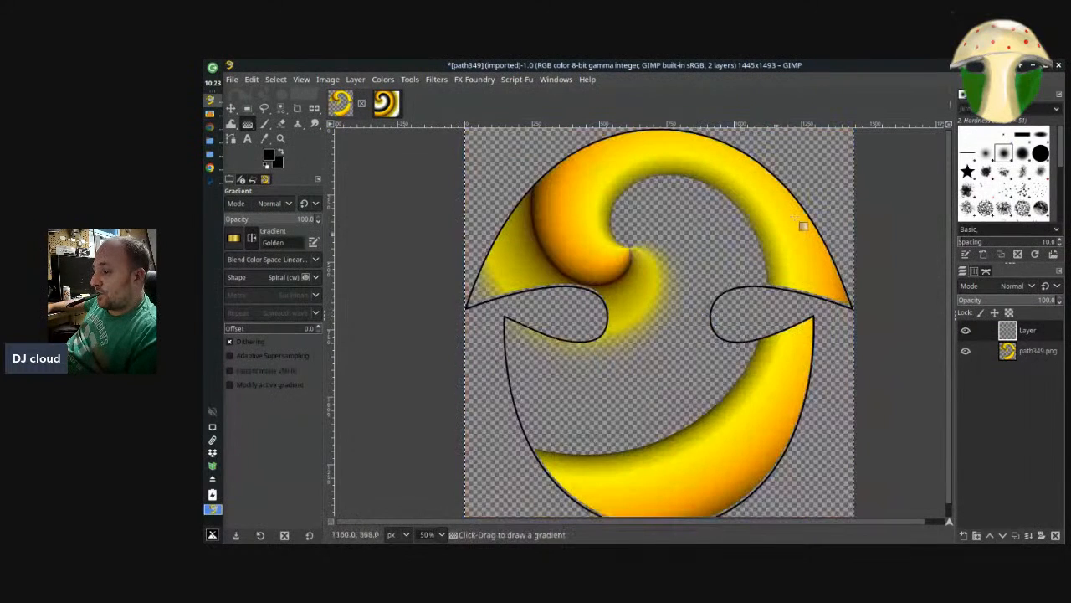
drag(830, 150, 596, 348)
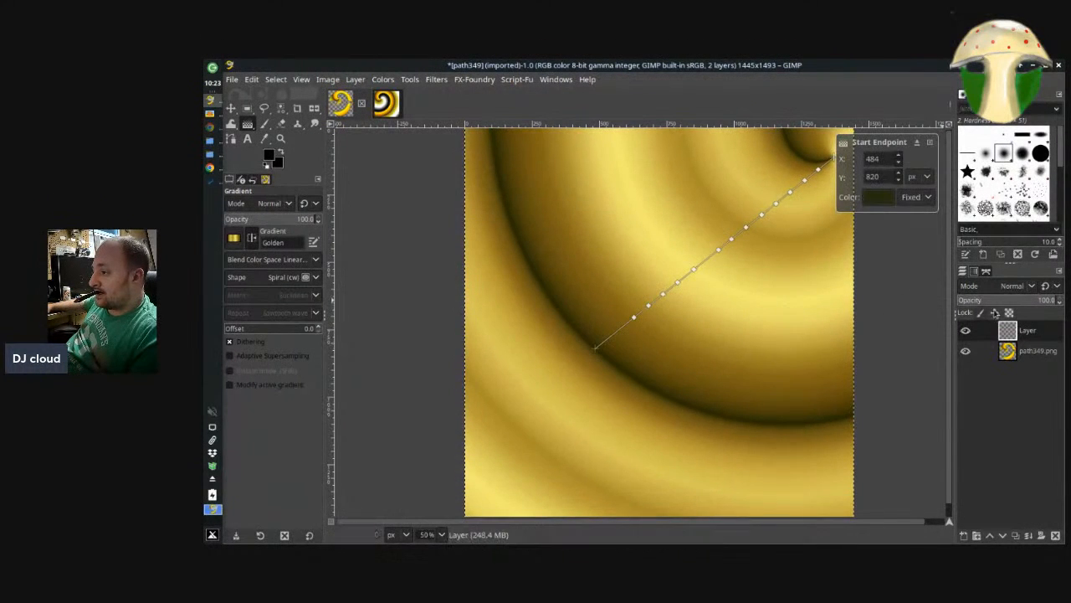
drag(1008, 331, 1008, 376)
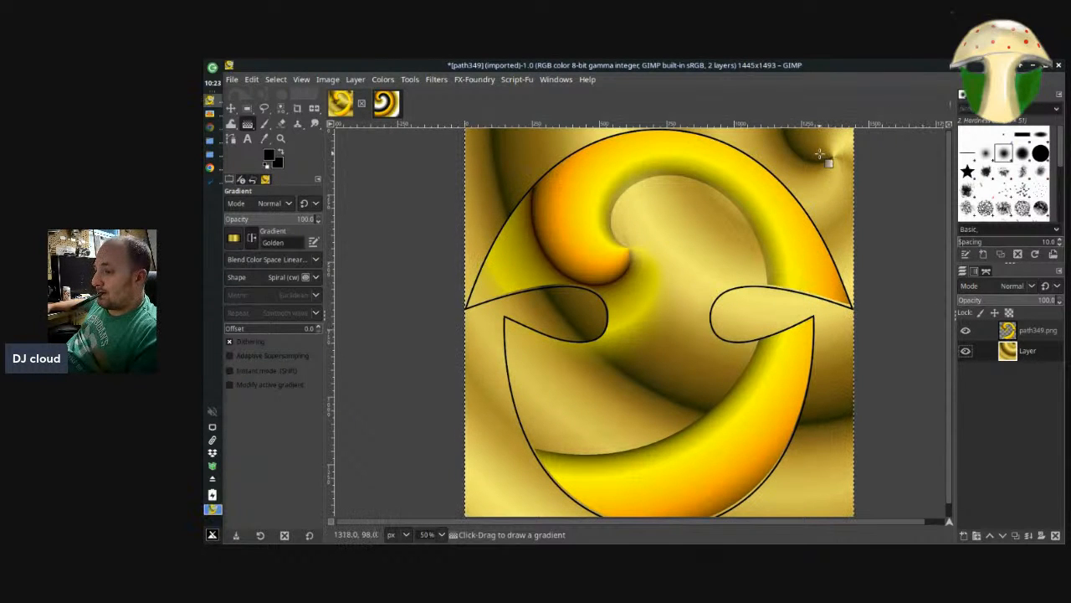
Draw a new spiral gradient on the lower layer from the upper-right corner to the mask's lower middle, using the Incandescent gradient
mouse_move(819, 154)
mouse_down()
mouse_move(742, 248)
mouse_move(674, 368)
mouse_move(682, 373)
mouse_move(760, 246)
mouse_move(779, 258)
mouse_move(806, 241)
mouse_move(817, 222)
mouse_move(624, 414)
mouse_up()
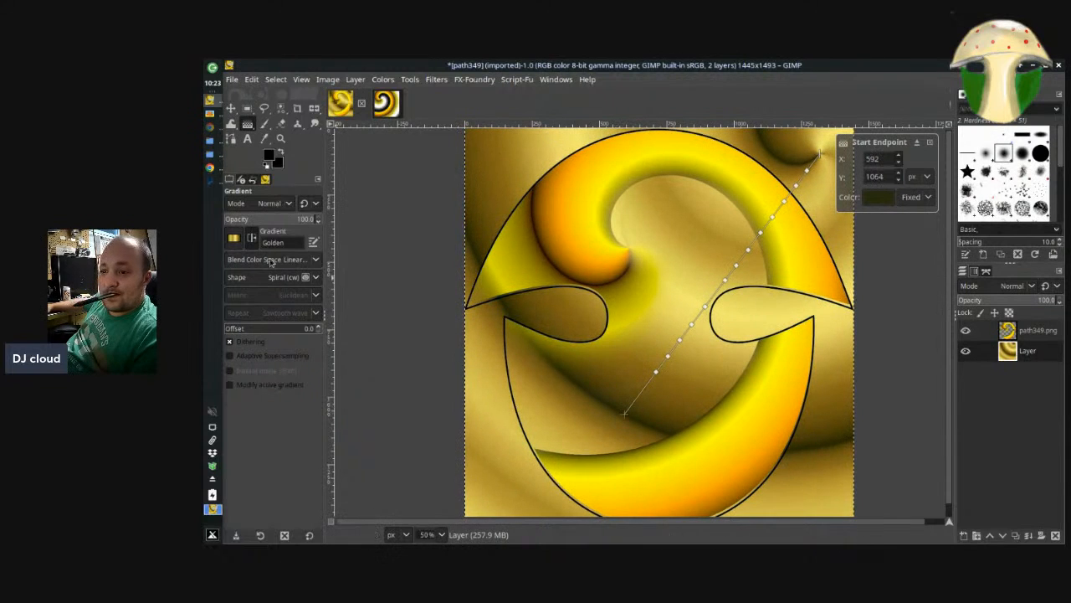
click(233, 238)
click(267, 320)
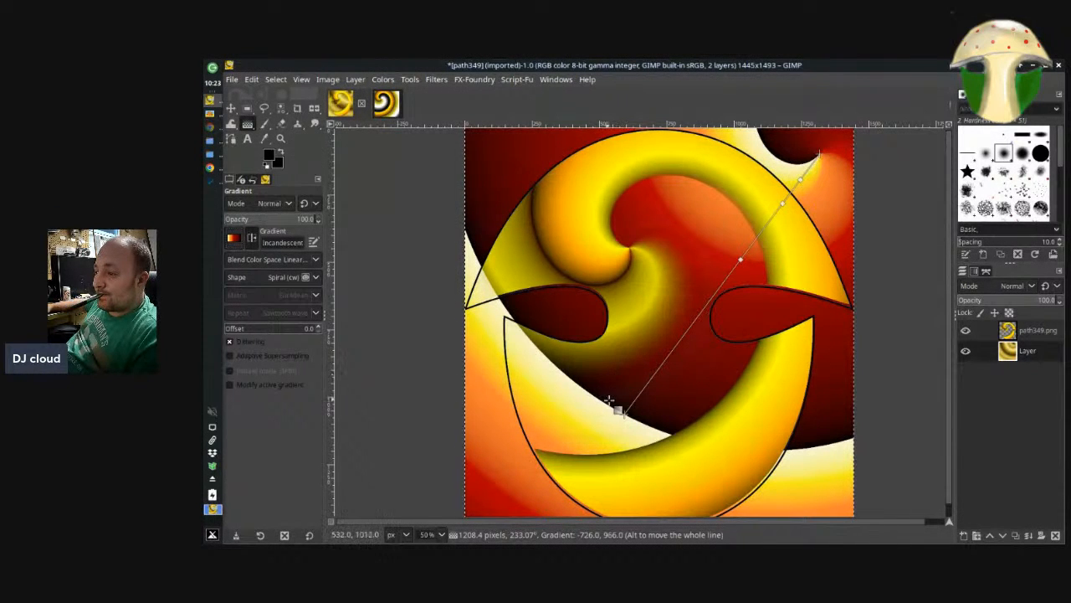
Move the gradient's endpoints to about 86, 1434 px near the lower-left corner and 612, 452 px at the swirl's center, and apply it
drag(623, 415, 489, 512)
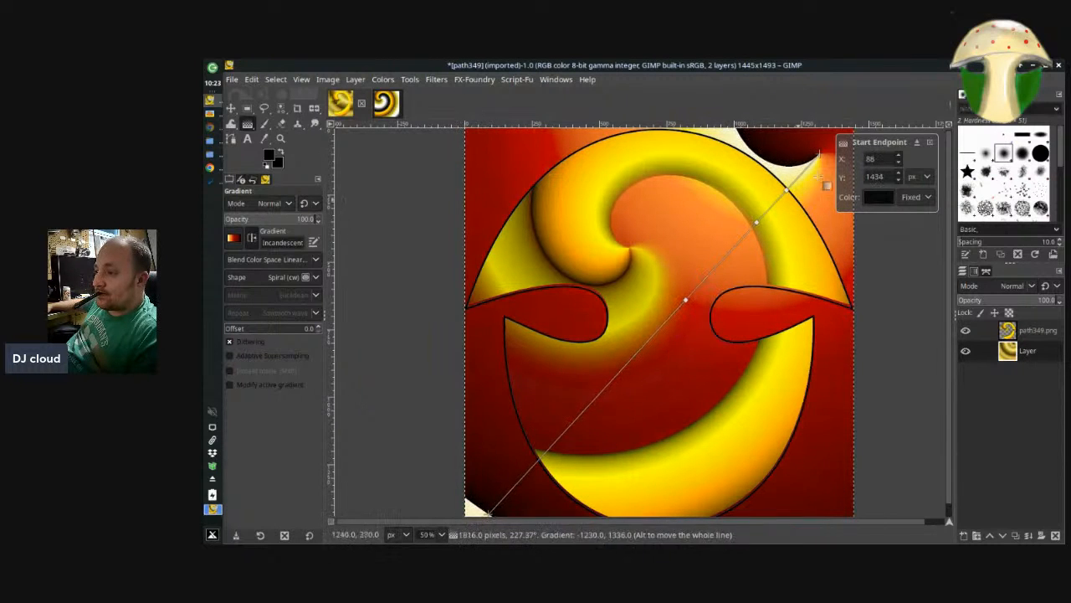
drag(819, 155, 629, 249)
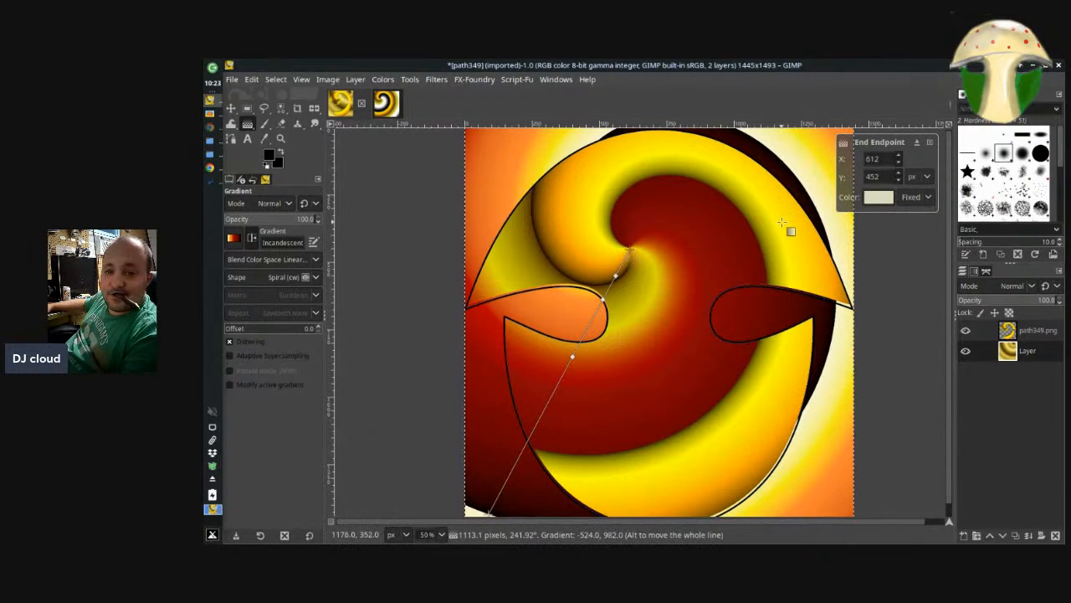
key(Return)
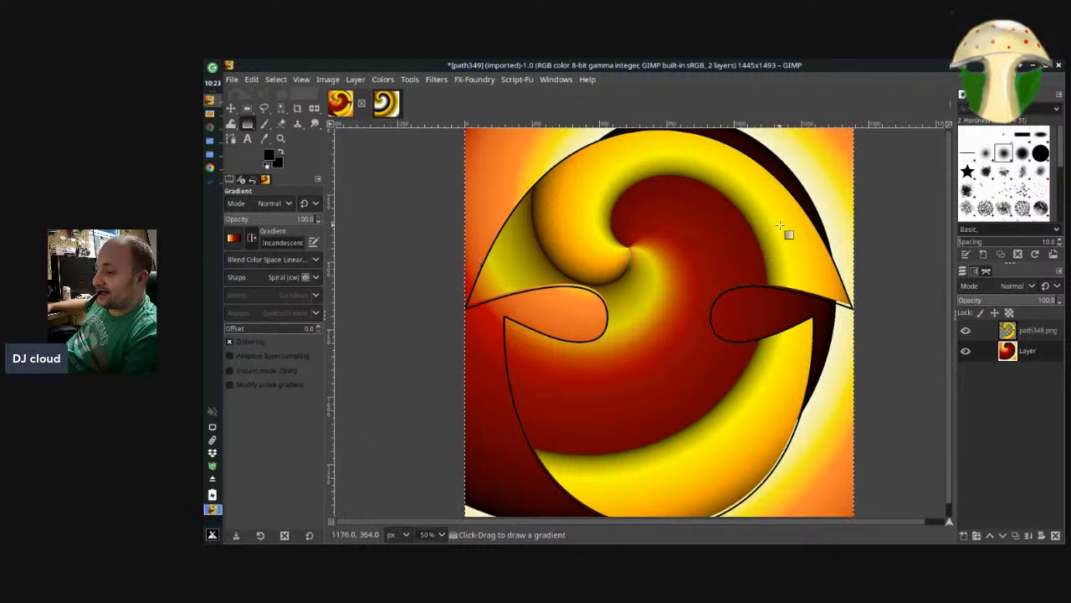
key(ctrl+z)
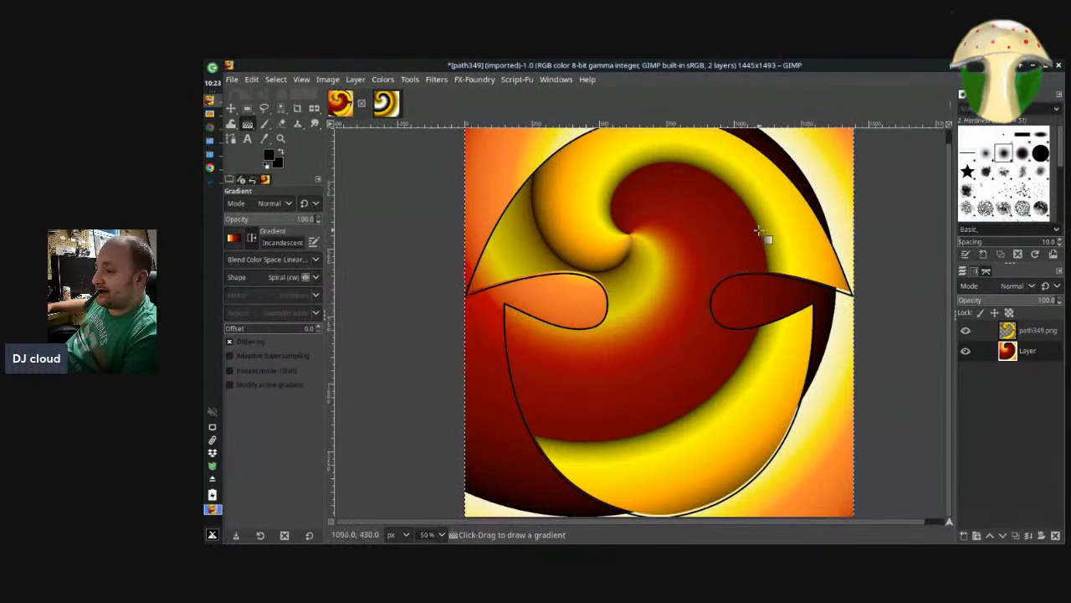
key(ctrl+y)
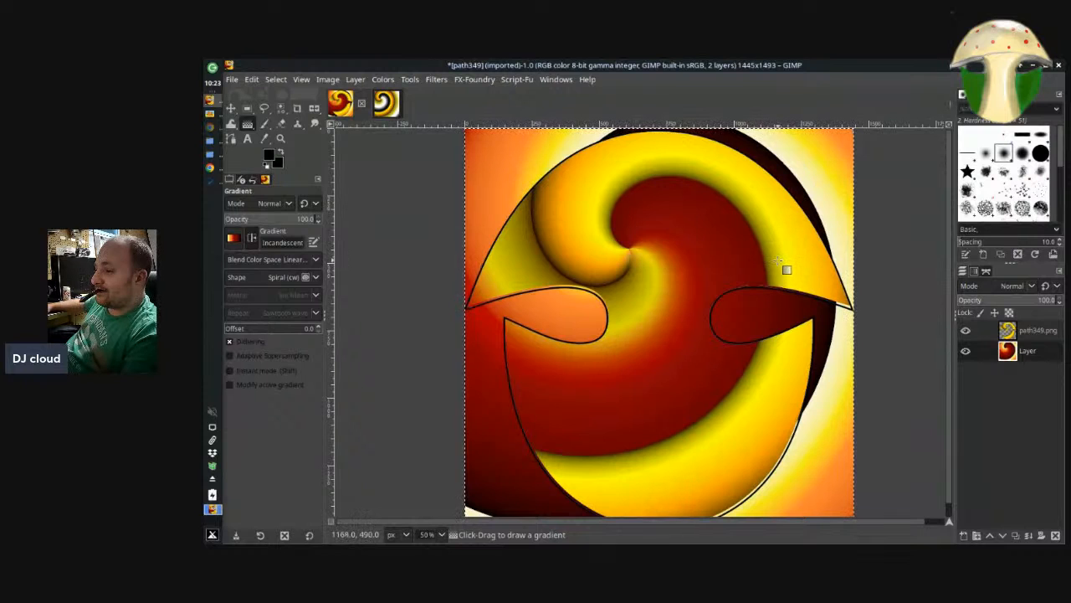
key(ctrl+z)
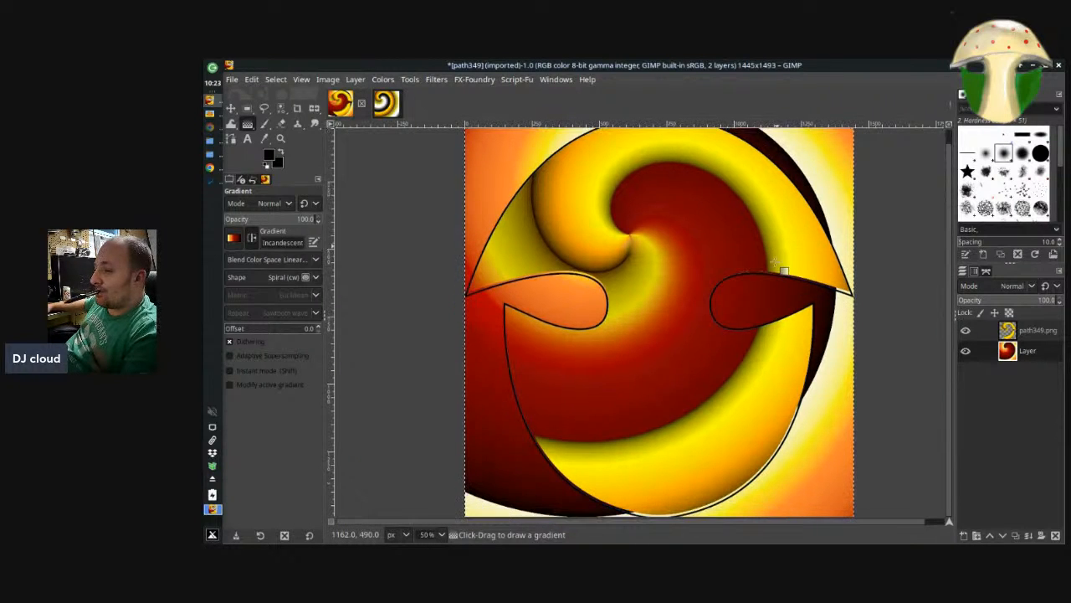
key(ctrl+y)
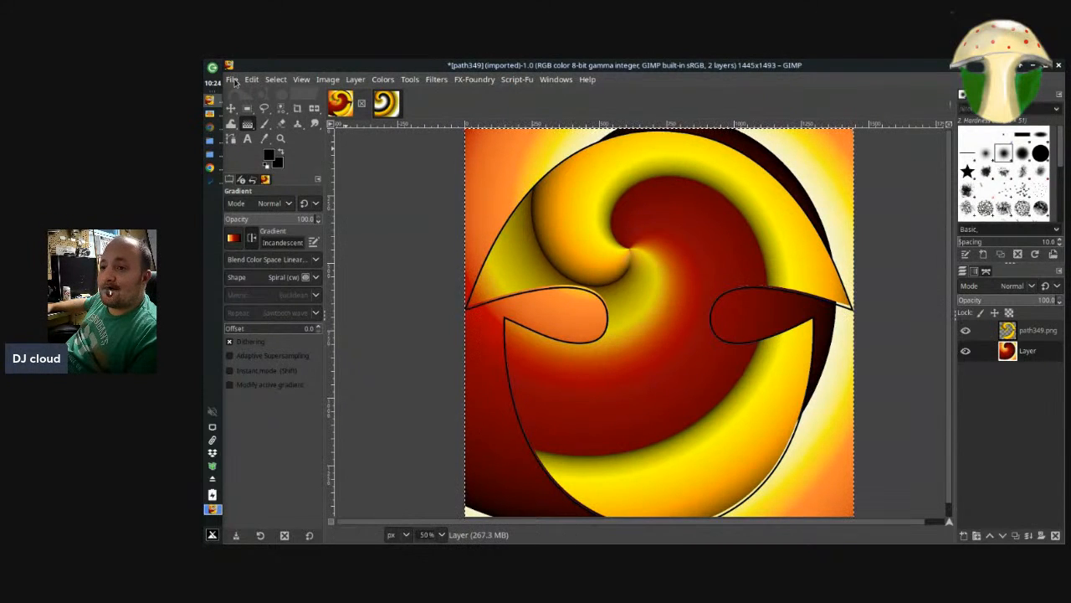
Switch to the file manager and open the blue mask PNG from Downloads/png in GIMP, converting its color profile to built-in sRGB
click(386, 103)
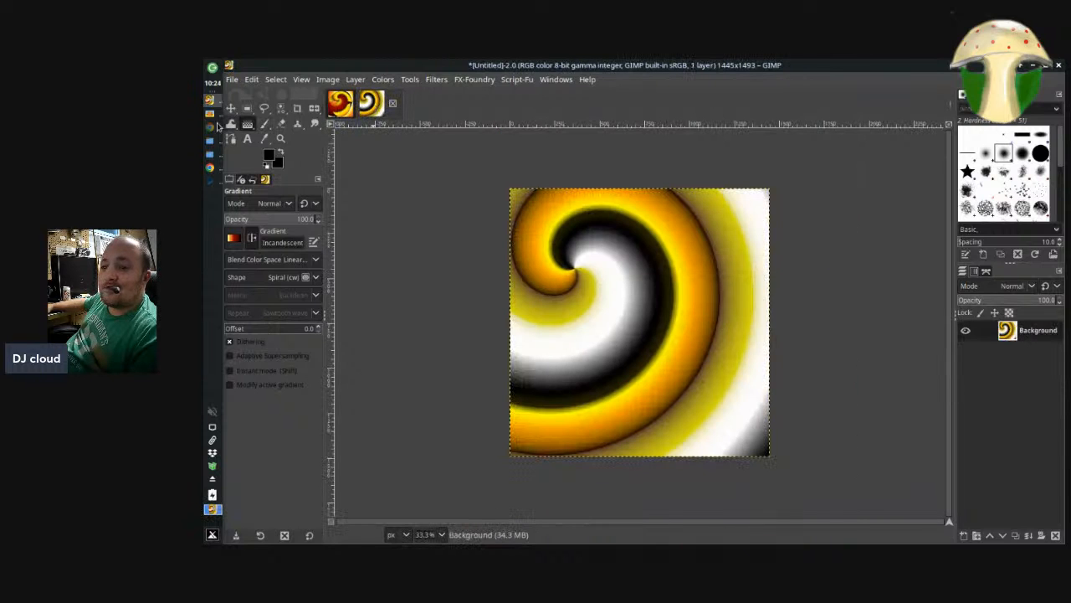
click(209, 154)
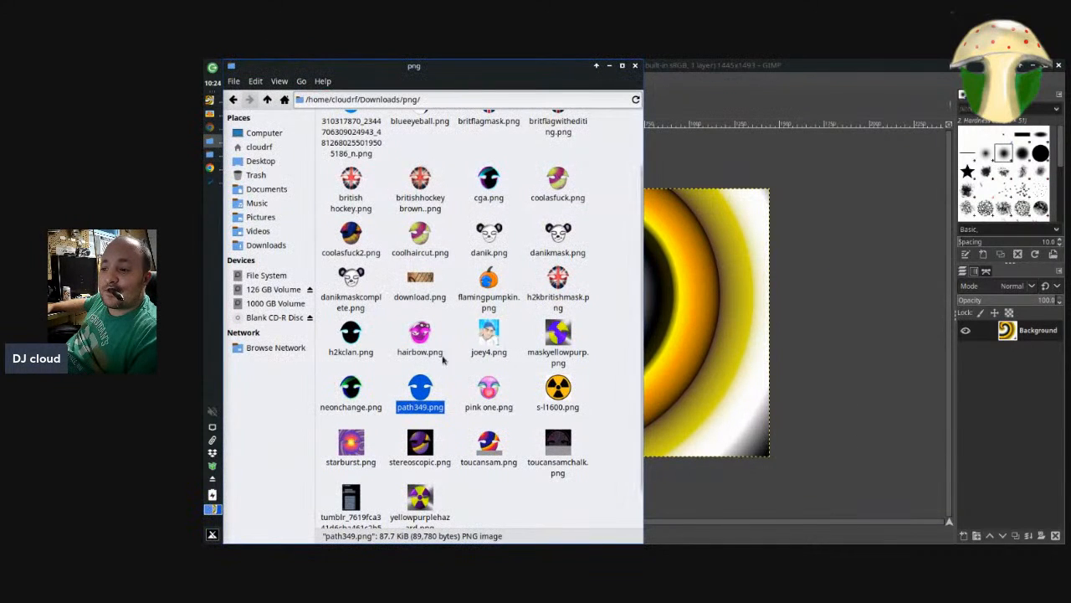
click(210, 158)
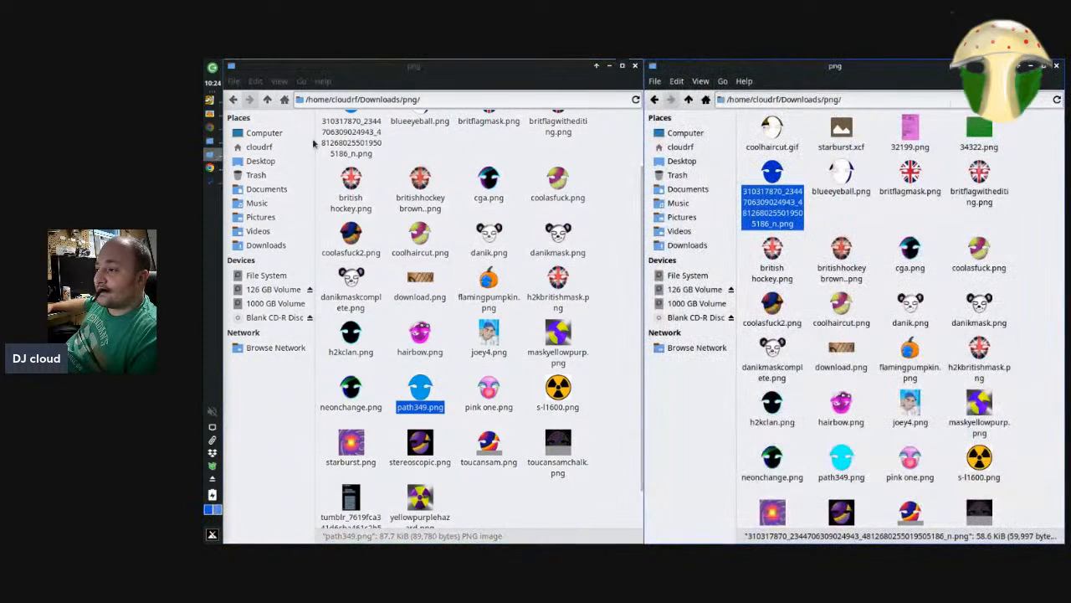
right_click(769, 224)
mouse_move(793, 242)
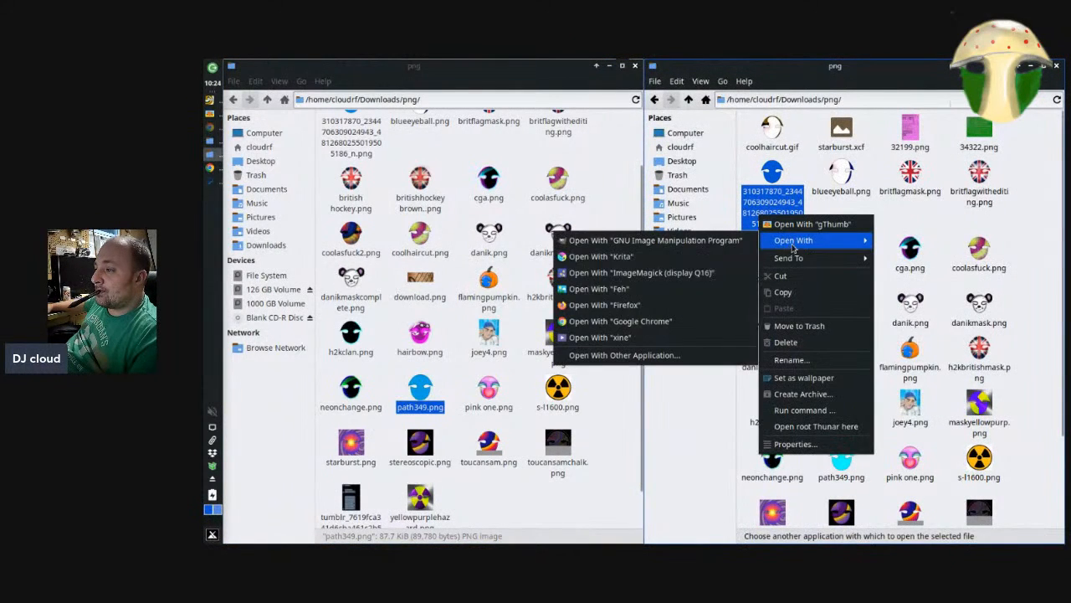
click(658, 243)
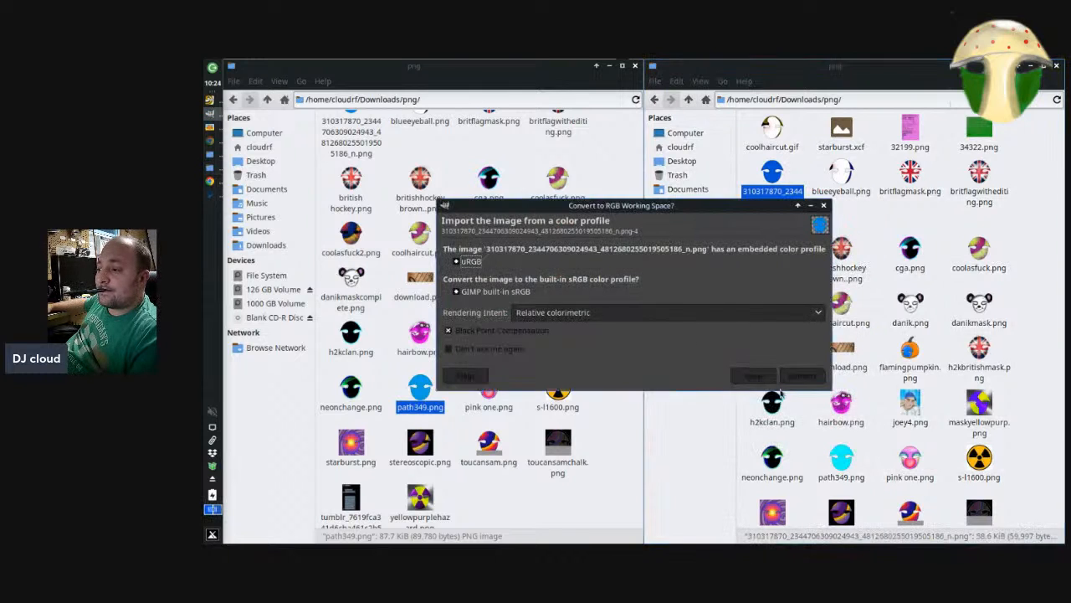
click(797, 375)
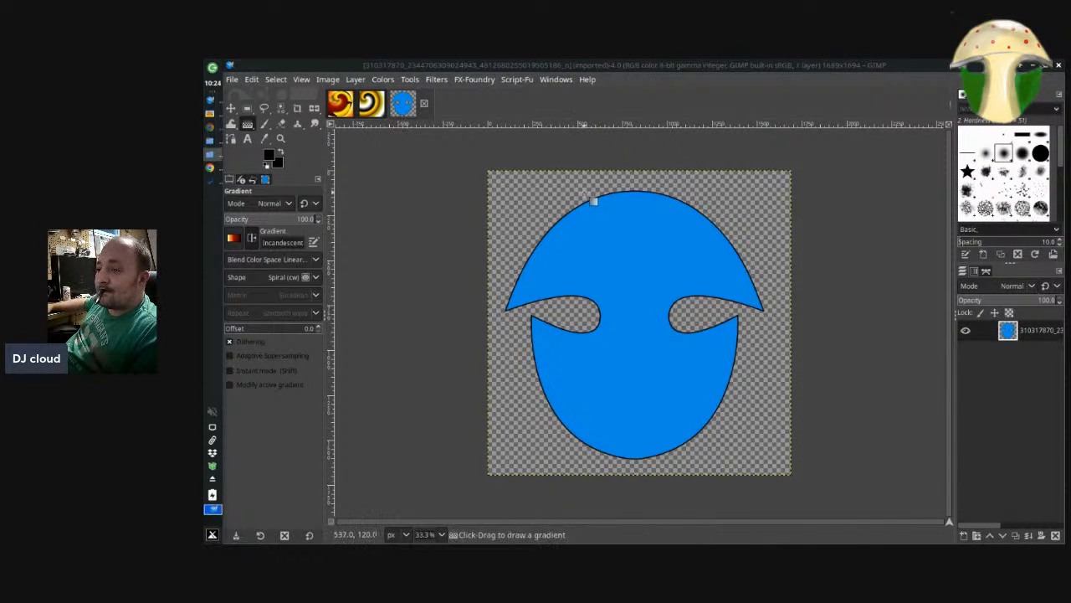
Copy the blue mask image and paste it into the path349 image above the gradient layer
click(562, 169)
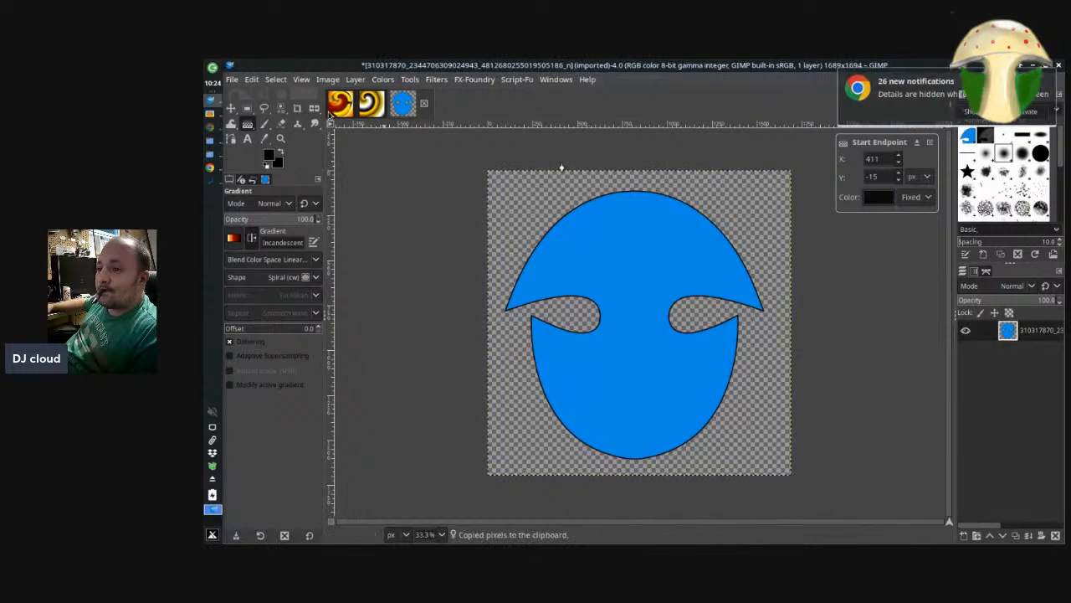
click(341, 107)
click(384, 116)
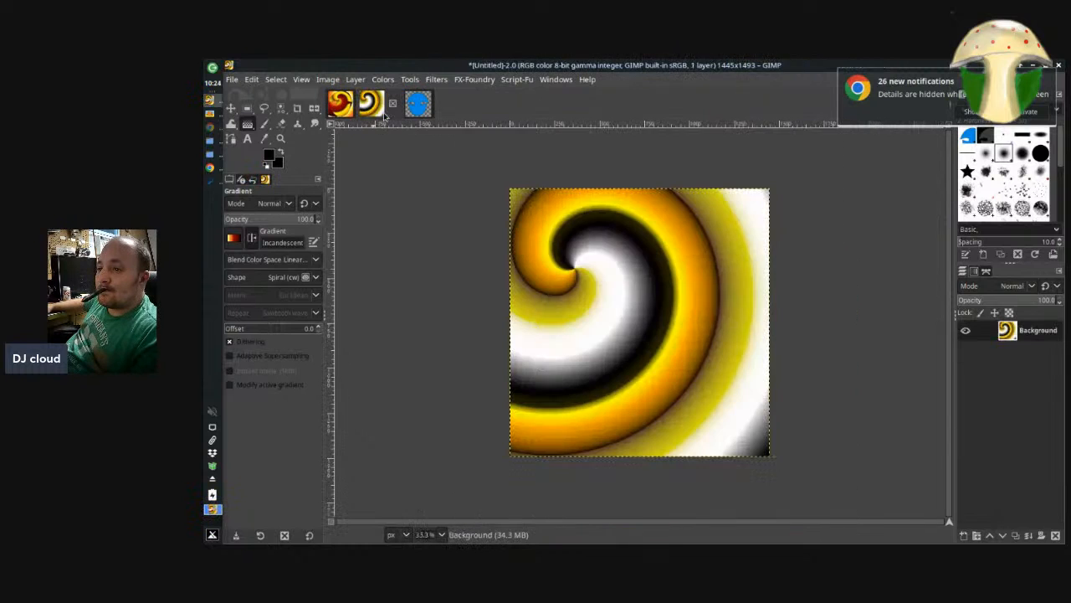
click(341, 107)
key(ctrl+v)
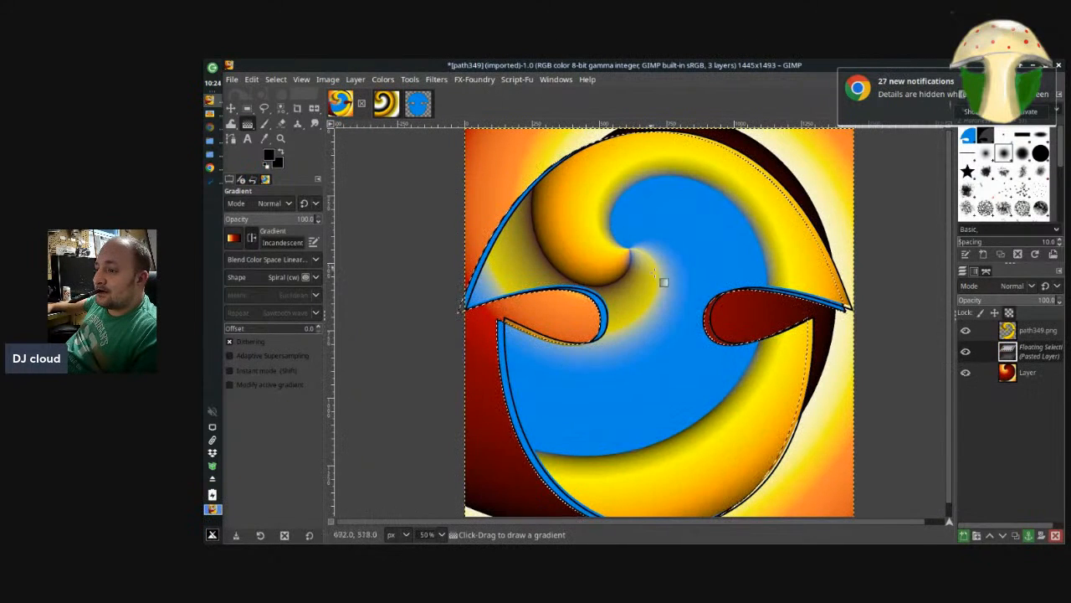
Move the pasted blue mask to line up with the path349.png outline and turn the floating selection into a new layer
click(231, 109)
drag(700, 283, 716, 280)
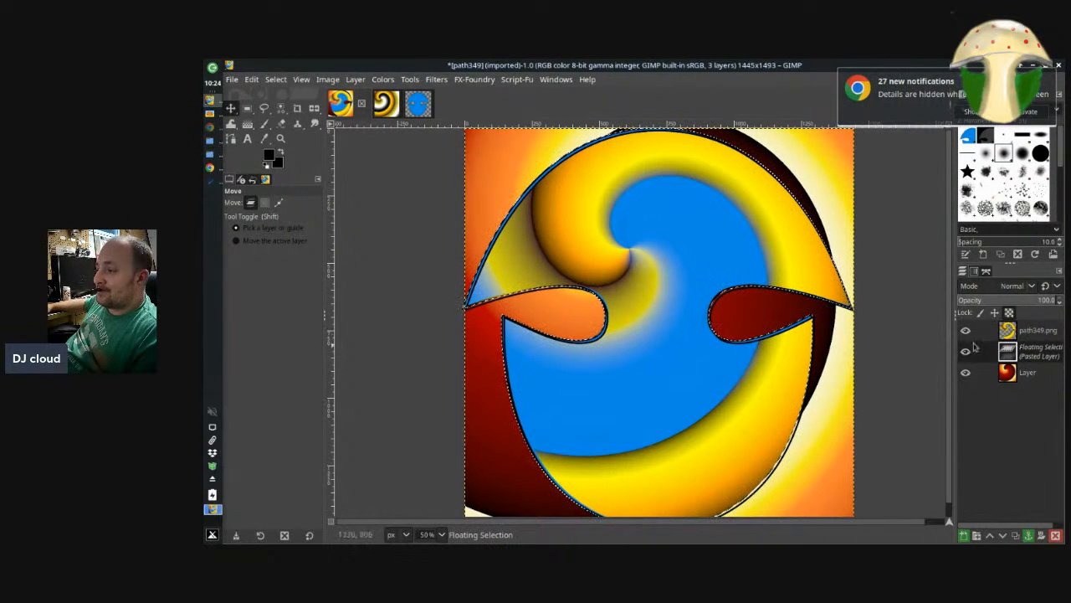
right_click(1018, 356)
click(929, 149)
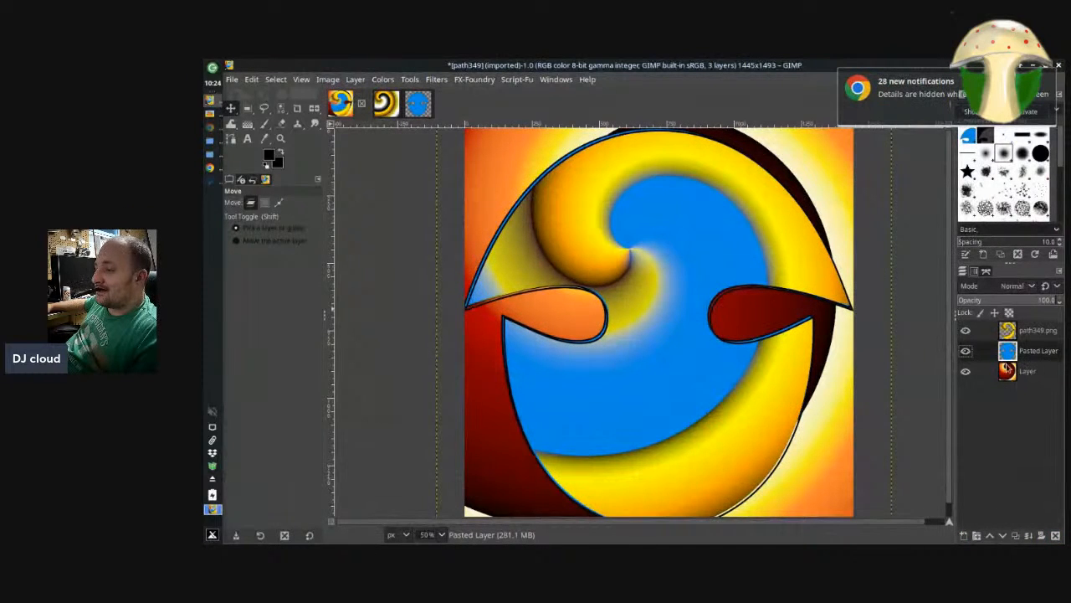
Nudge the pasted blue layer to align more closely with the black mask outline of path349.png
drag(688, 216, 700, 223)
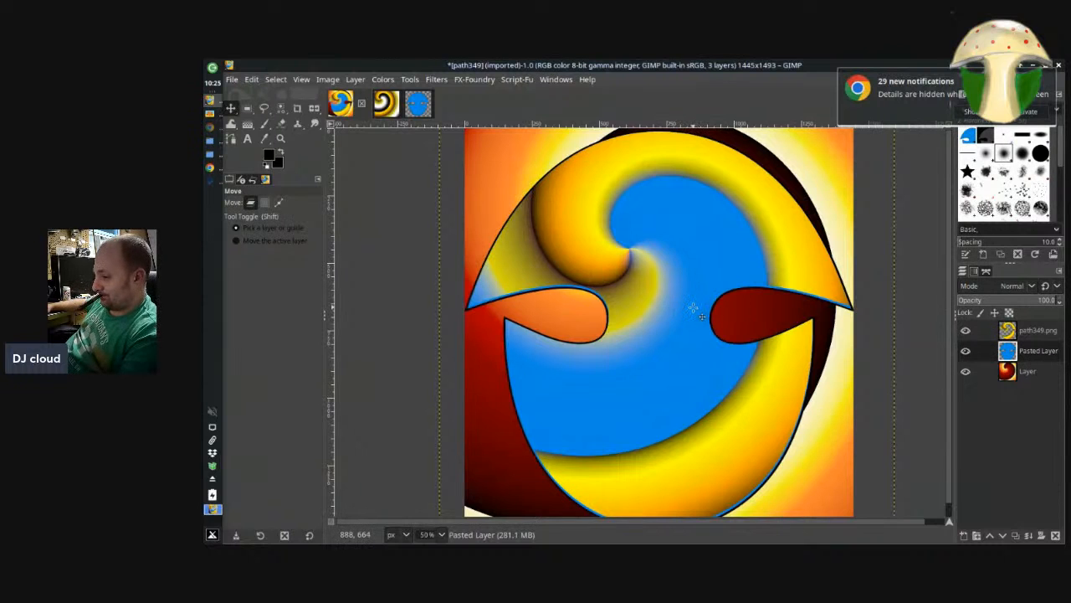
mouse_move(691, 306)
mouse_down()
mouse_move(693, 284)
mouse_move(693, 308)
mouse_up()
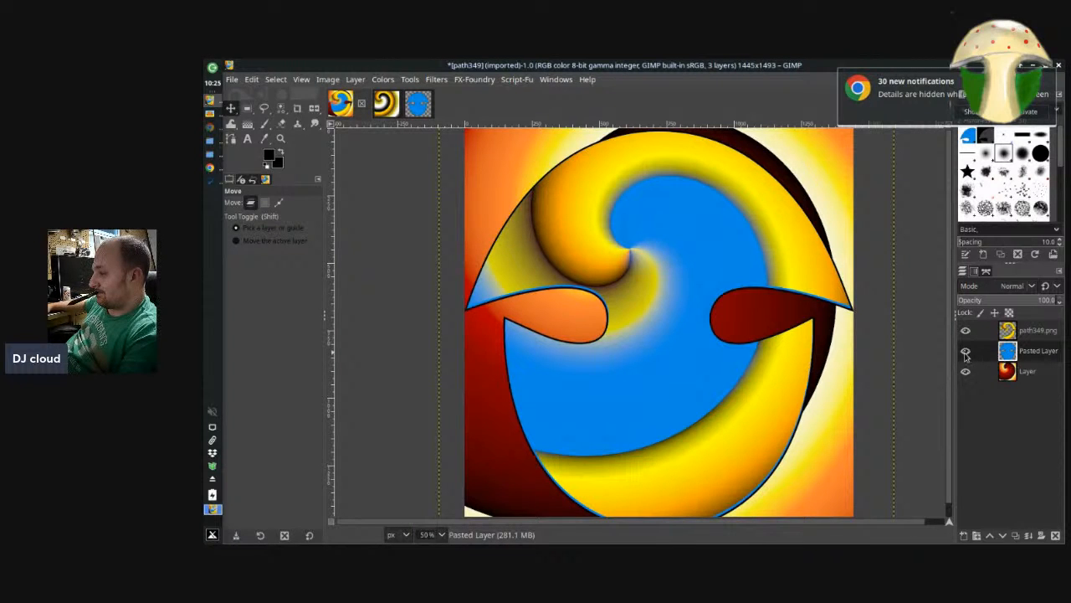
drag(706, 266, 709, 263)
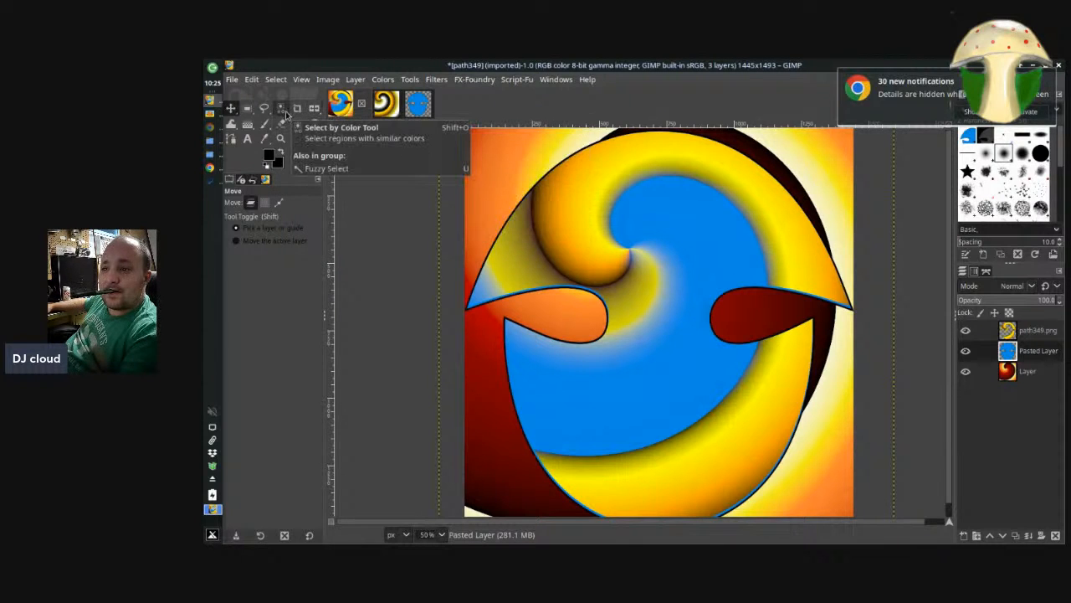
Fuzzy-select the area outside the mask and in the eye openings, and delete it from the bottom gradient layer
click(281, 108)
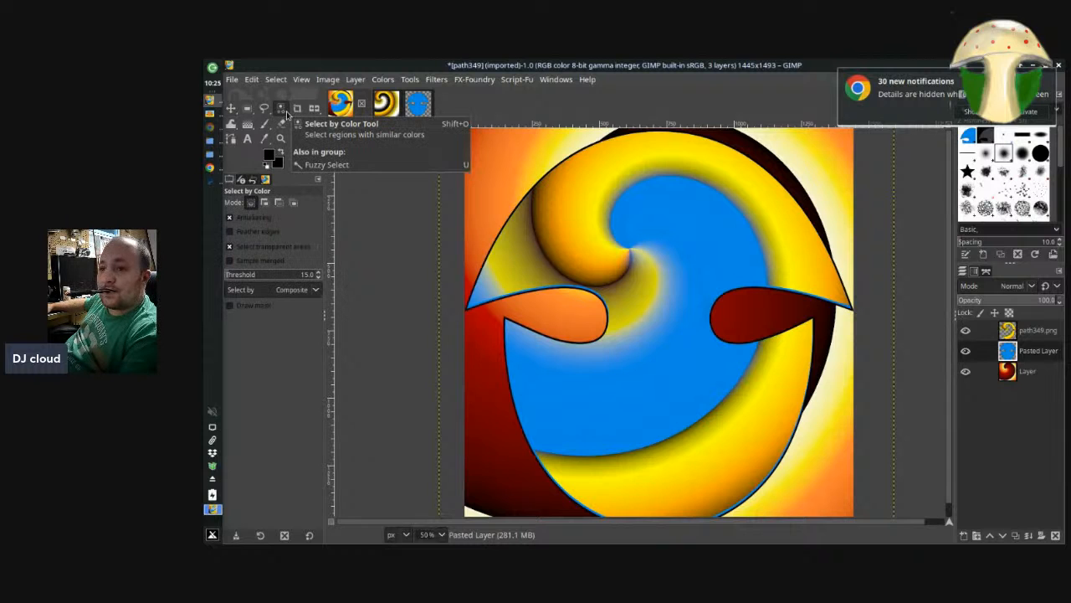
drag(286, 114, 322, 105)
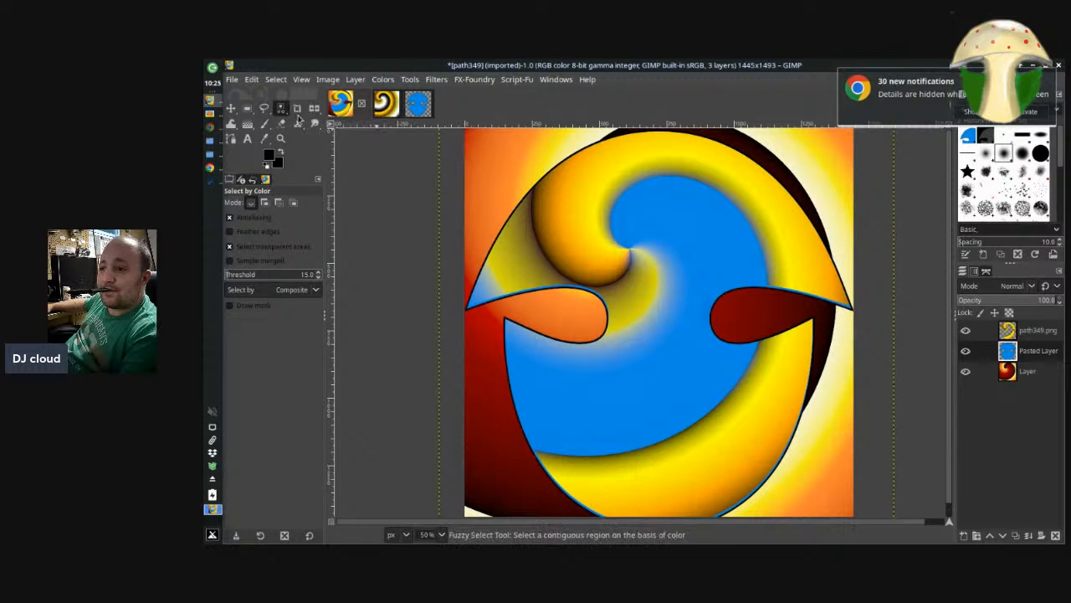
click(511, 183)
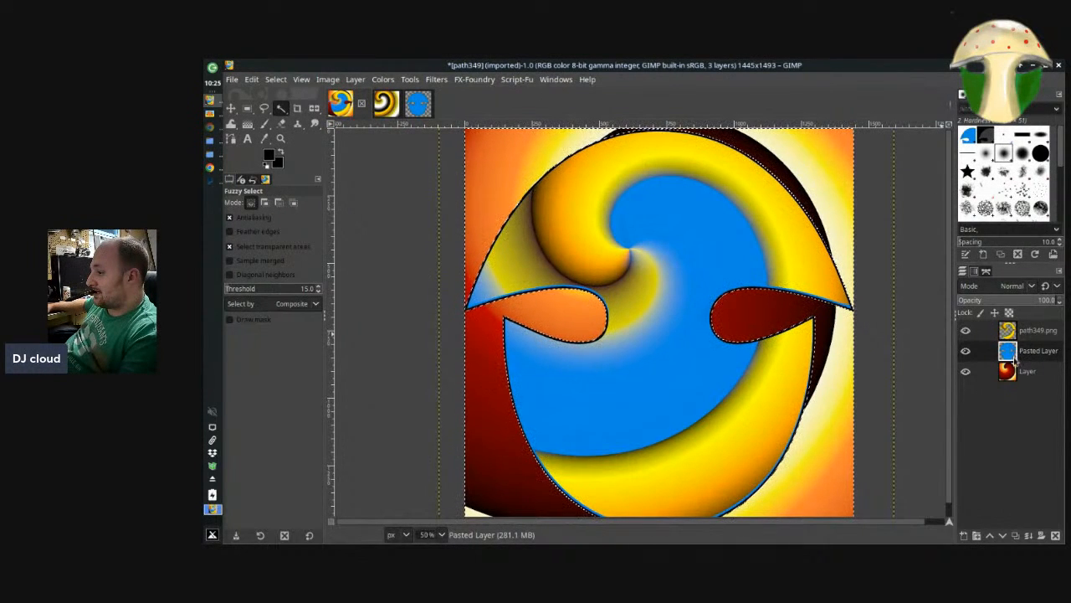
click(1011, 374)
key(Delete)
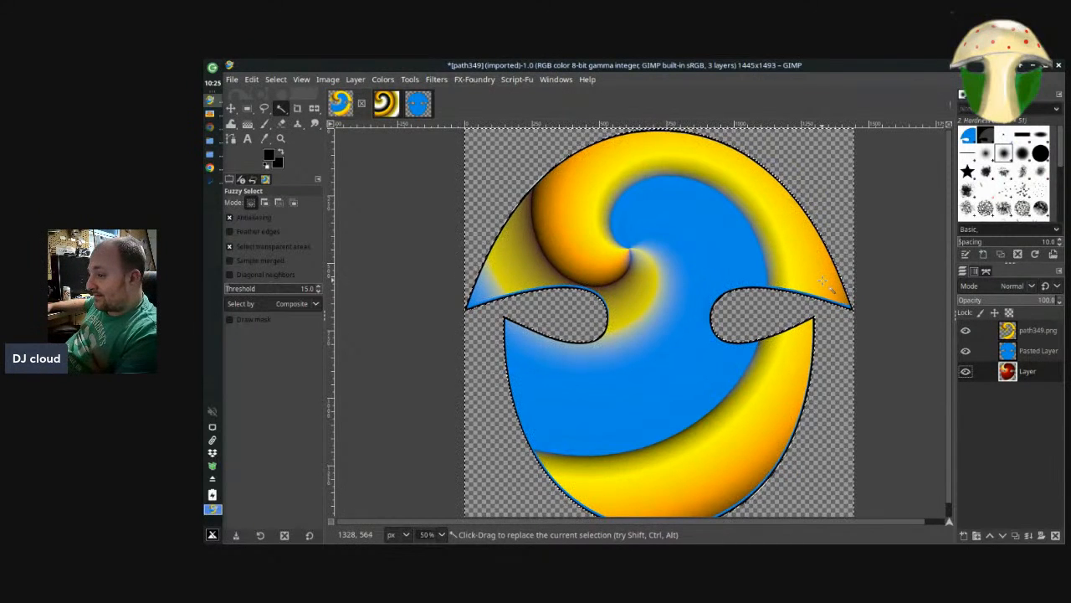
Make path349.png the active layer and compare the mask with the blue Pasted Layer hidden and shown
click(1029, 335)
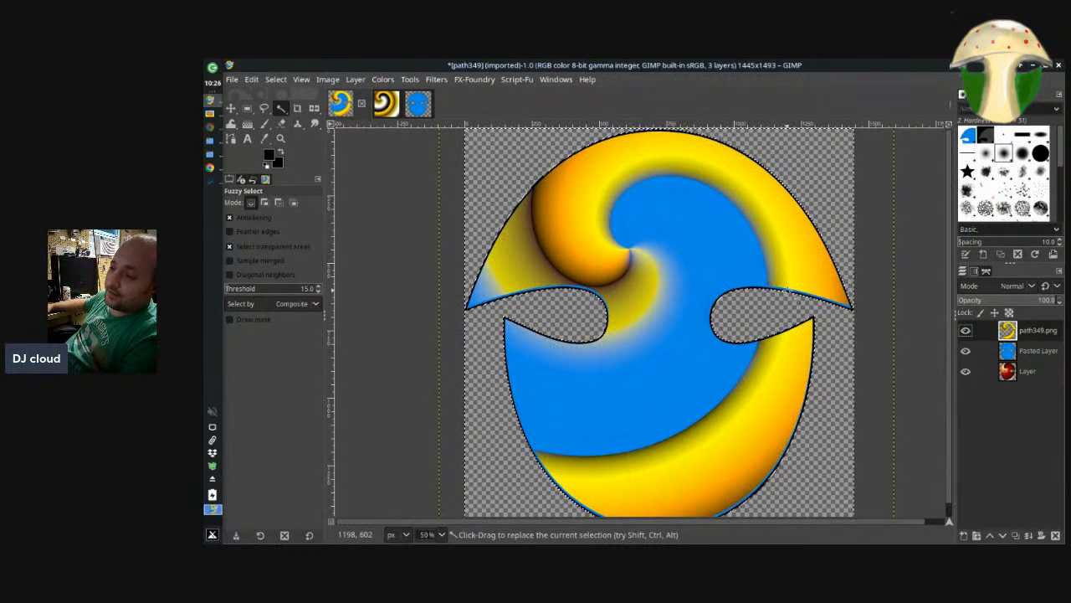
click(966, 351)
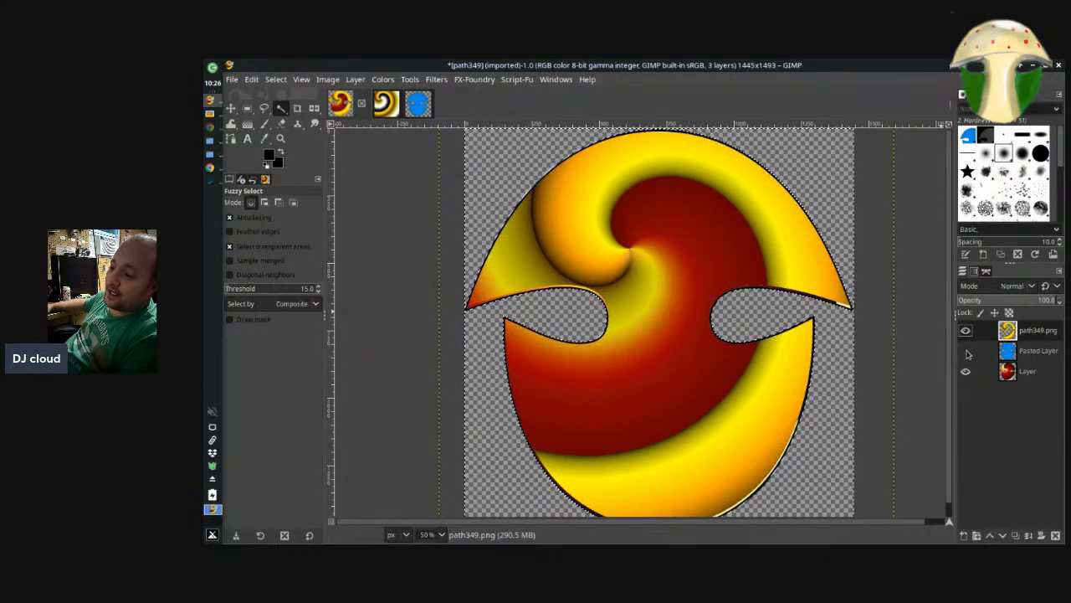
click(965, 352)
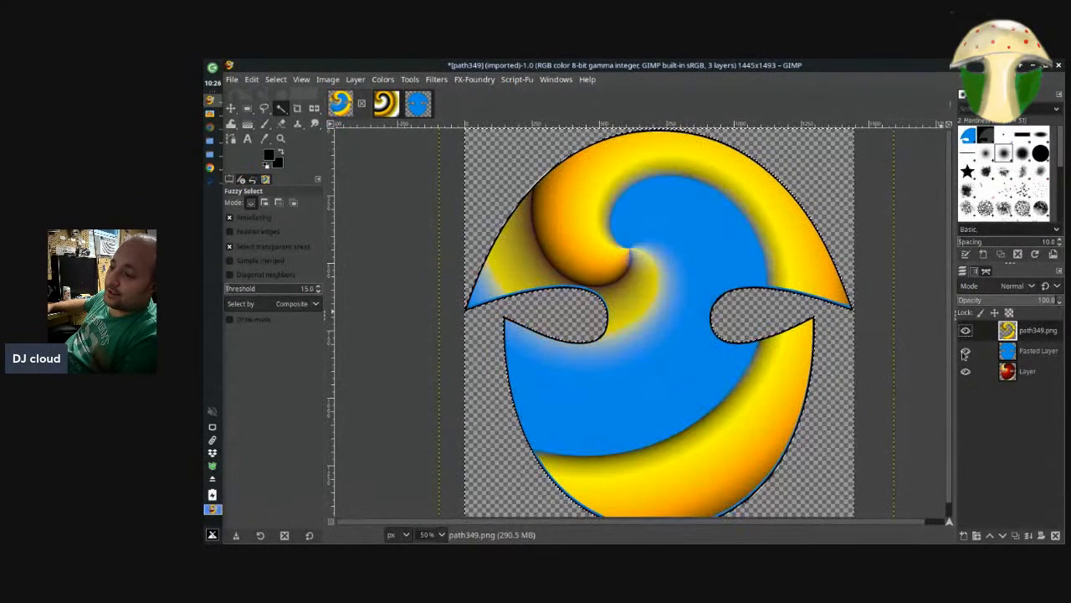
click(964, 353)
click(965, 351)
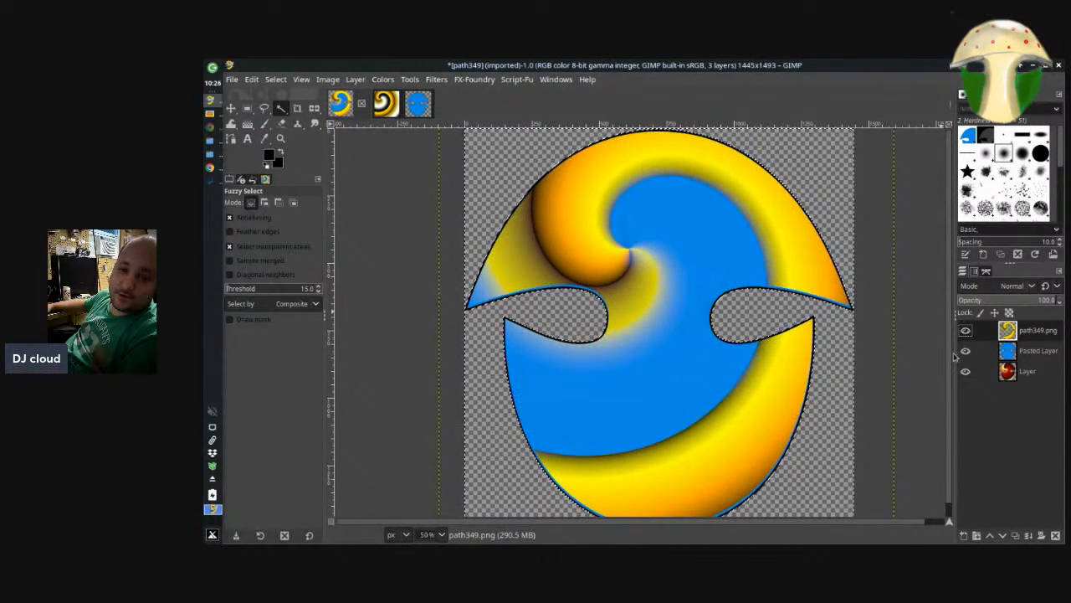
Export the image as banananutbread.png to the Downloads/png folder with the default PNG options
click(232, 79)
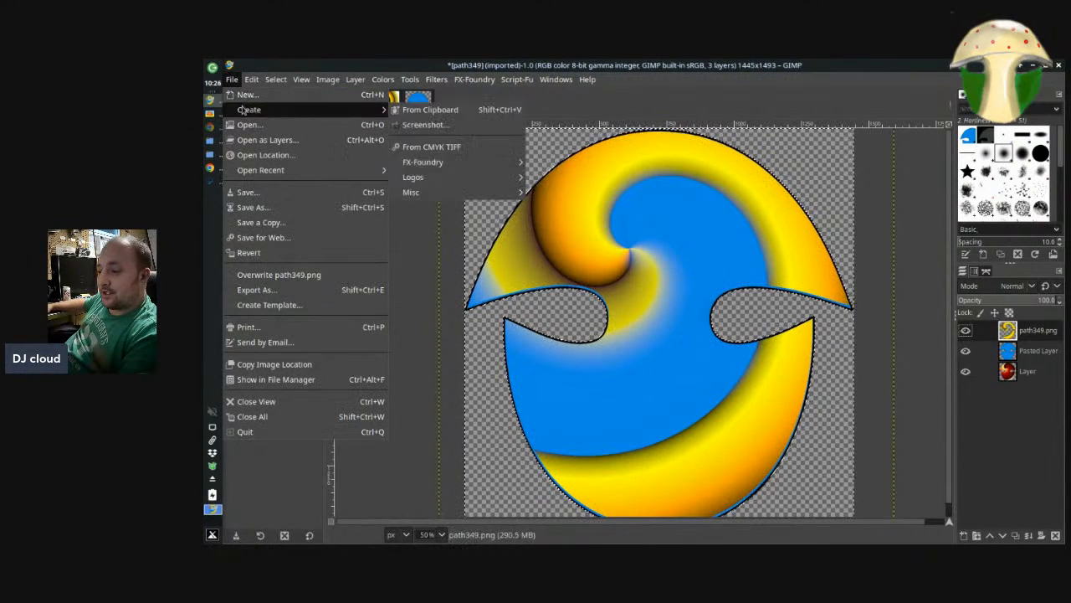
click(311, 290)
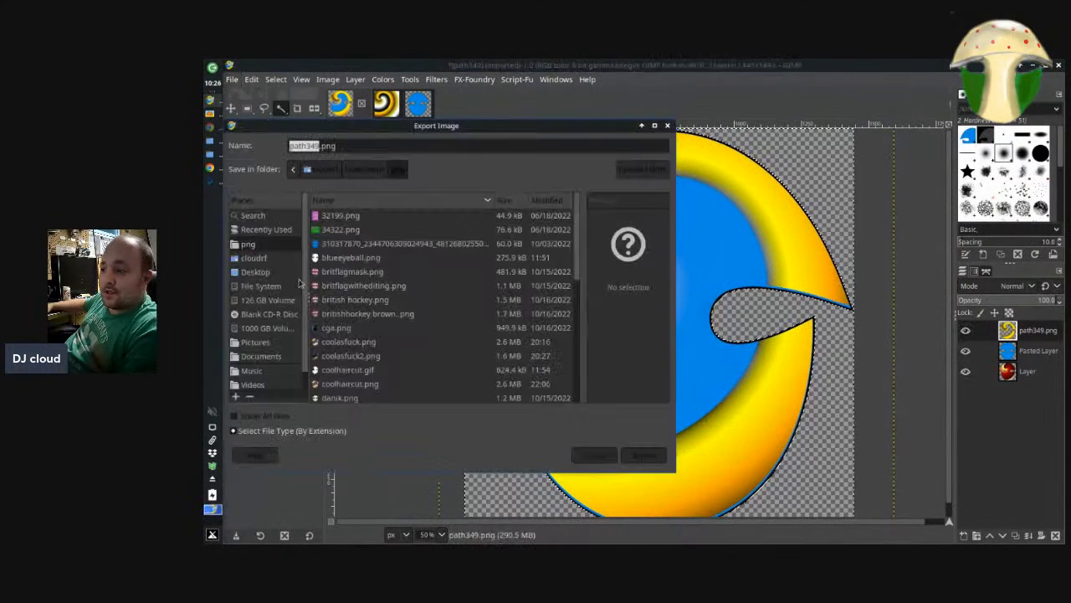
text(banananutbread)
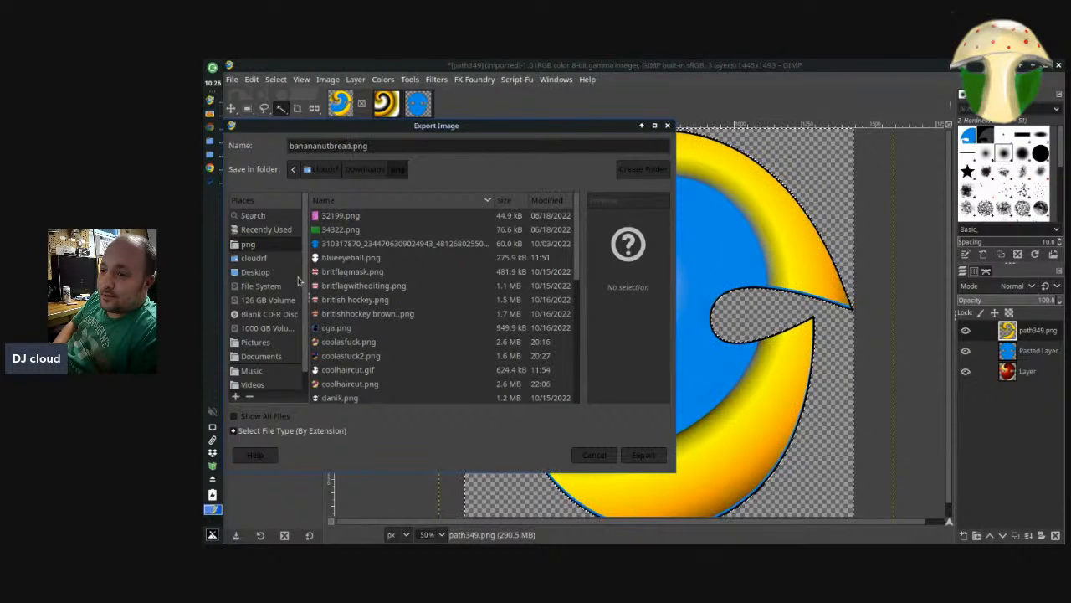
key(Return)
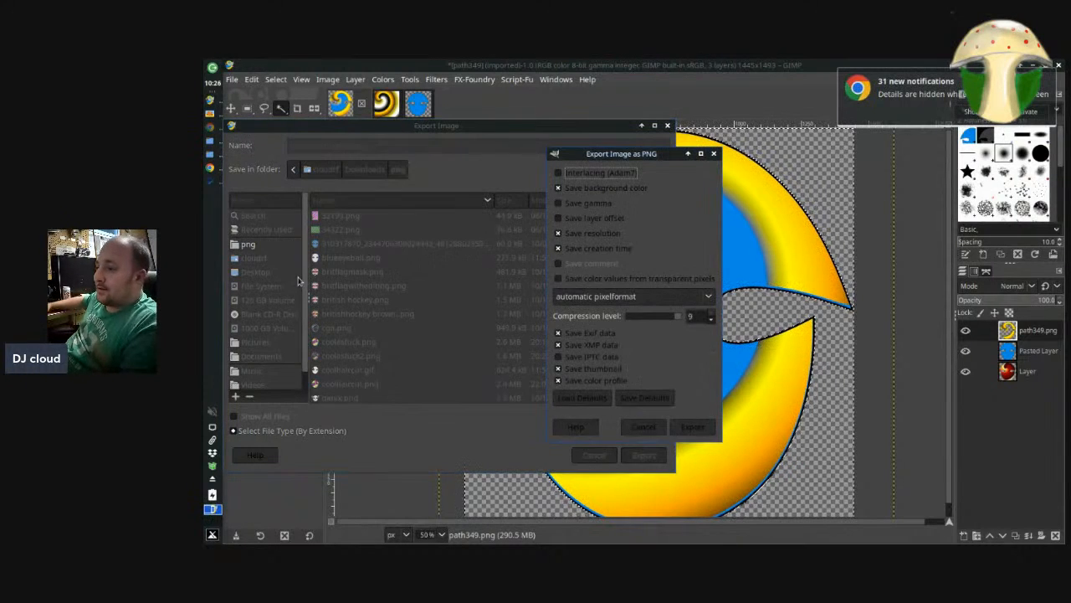
key(Return)
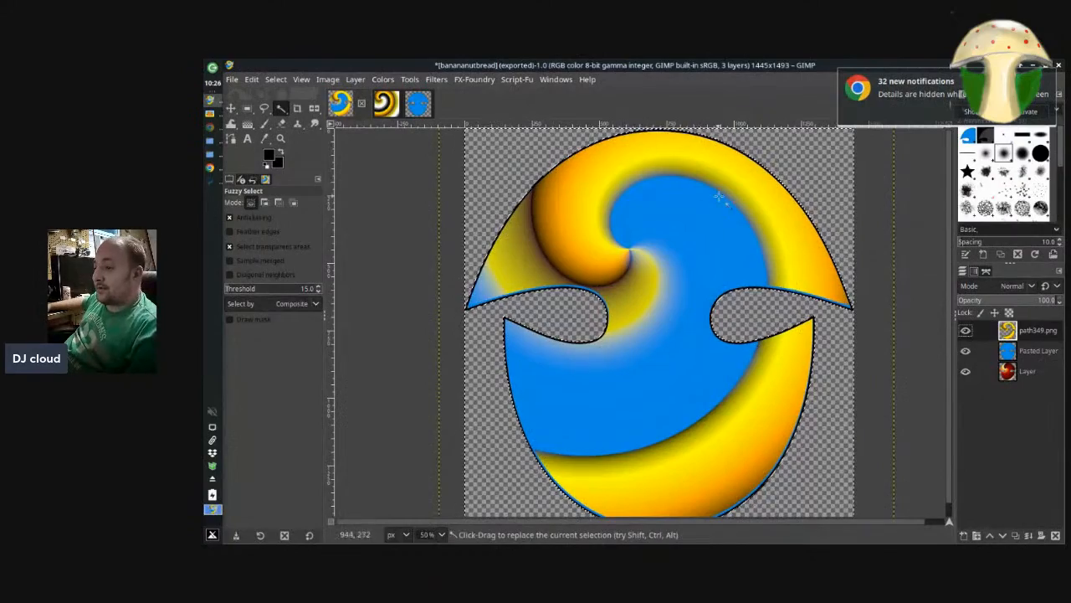
Switch through the open windows to check the StreamYard broadcast page in Chrome, and return to GIMP
key(alt+Tab)
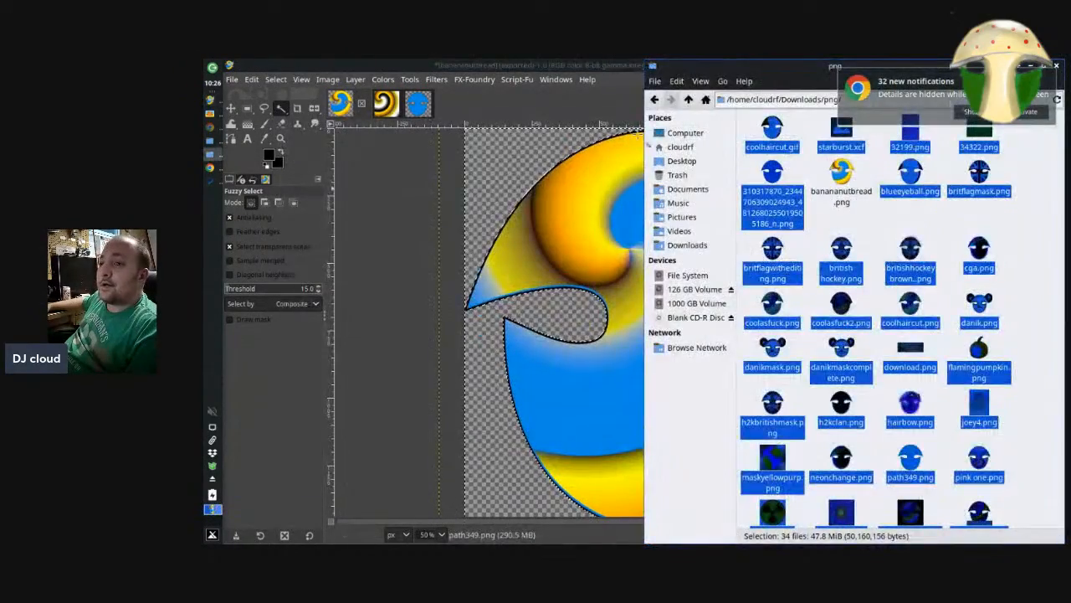
key(alt+Tab)
key(alt+Tab)
key(alt+Tab)
key(alt+Tab)
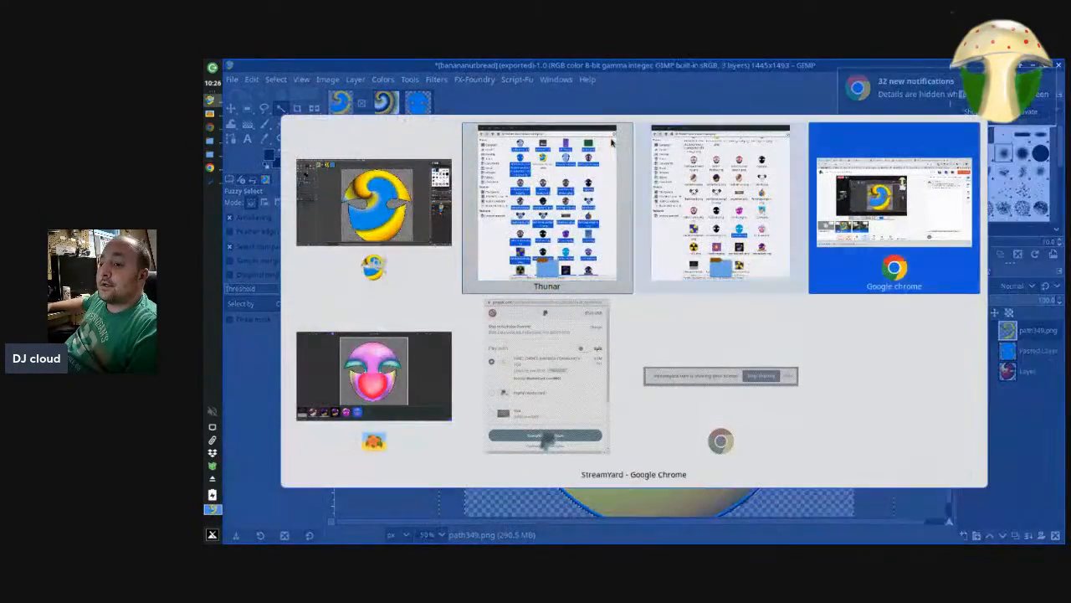
key(alt+Tab)
key(alt+Tab)
key(alt+Tab)
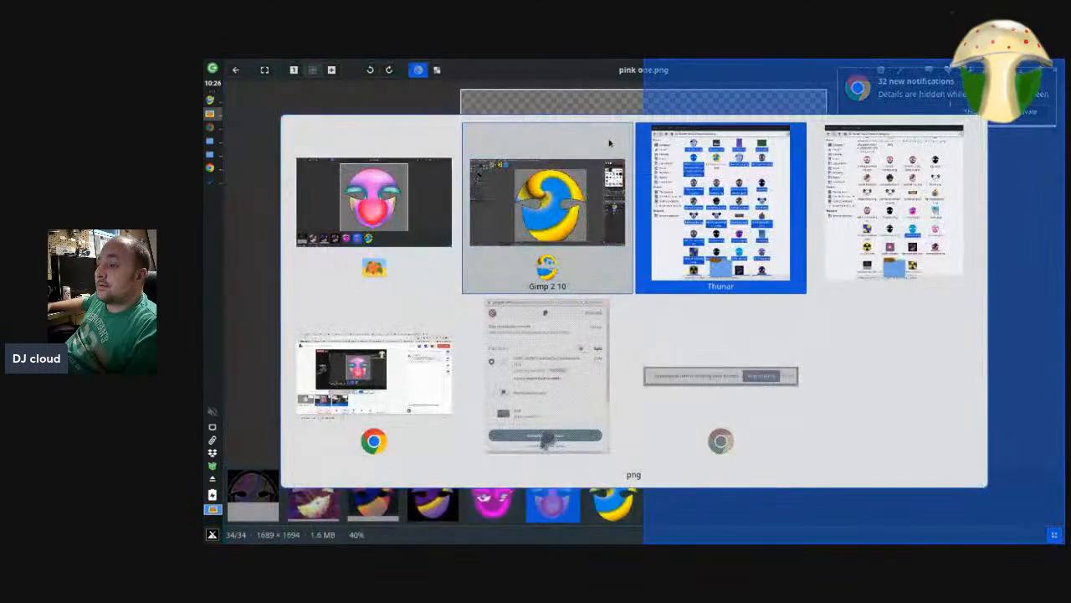
key(alt+Tab)
key(alt+Tab)
key(alt+Tab)
key(alt+Tab)
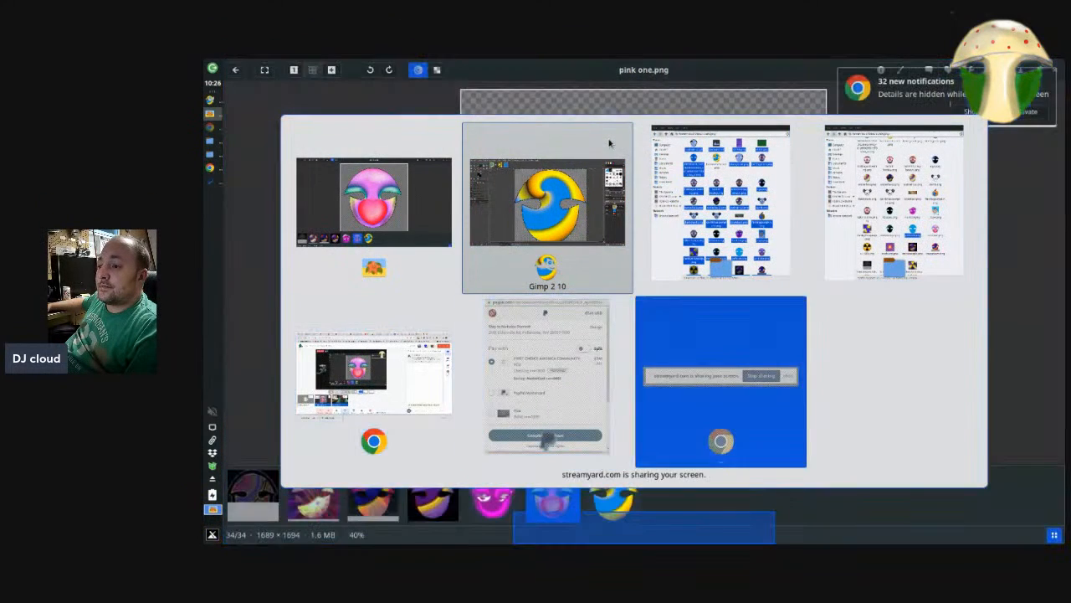
key(alt+Tab)
key(alt+Tab)
key(alt+Tab)
key(alt+Tab)
key(alt+Tab)
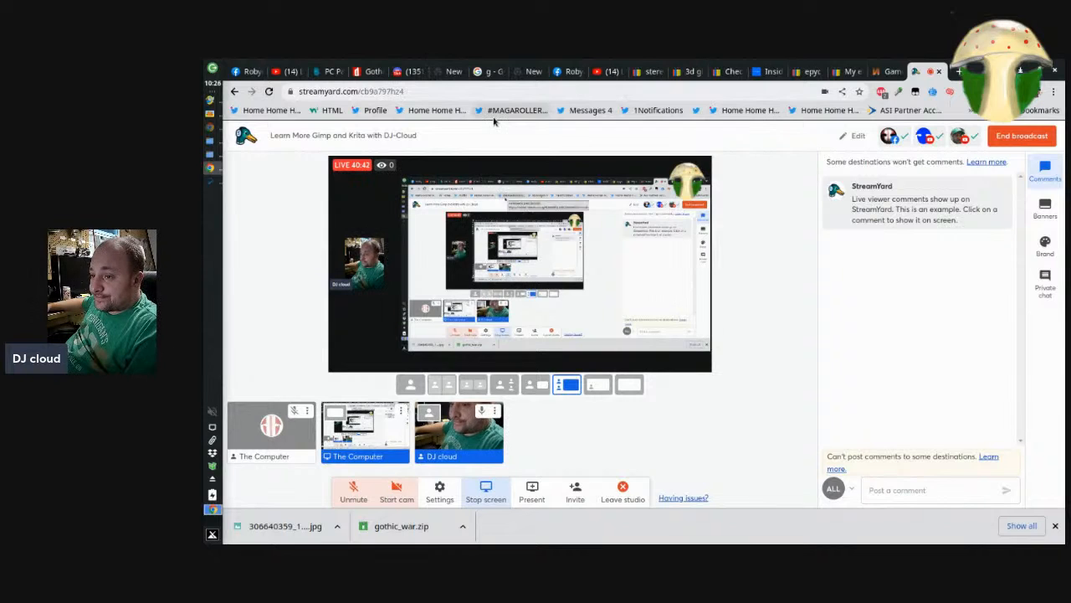
key(alt+Tab)
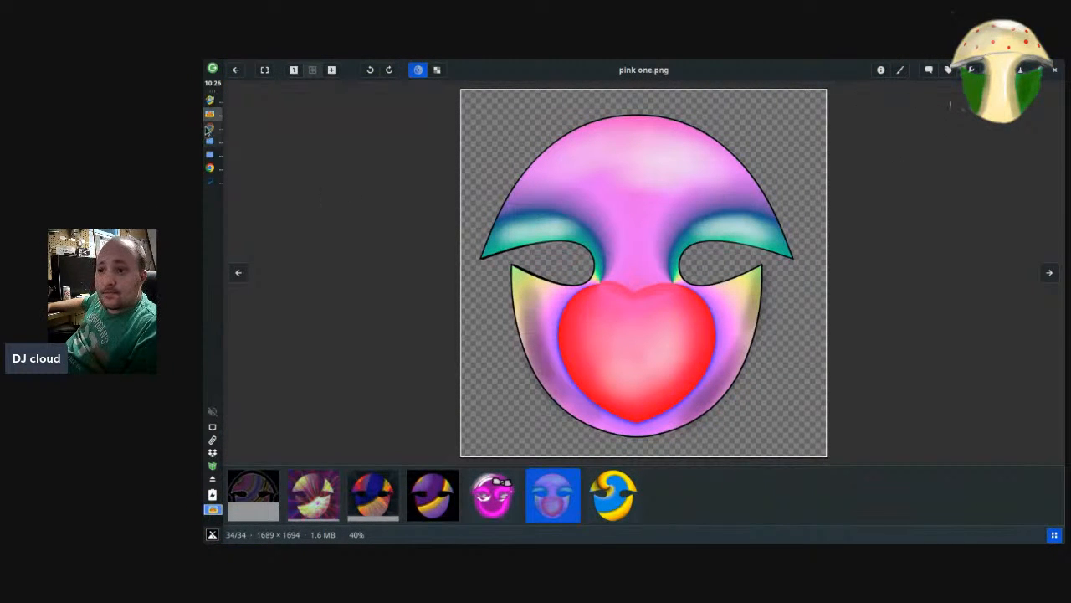
click(211, 99)
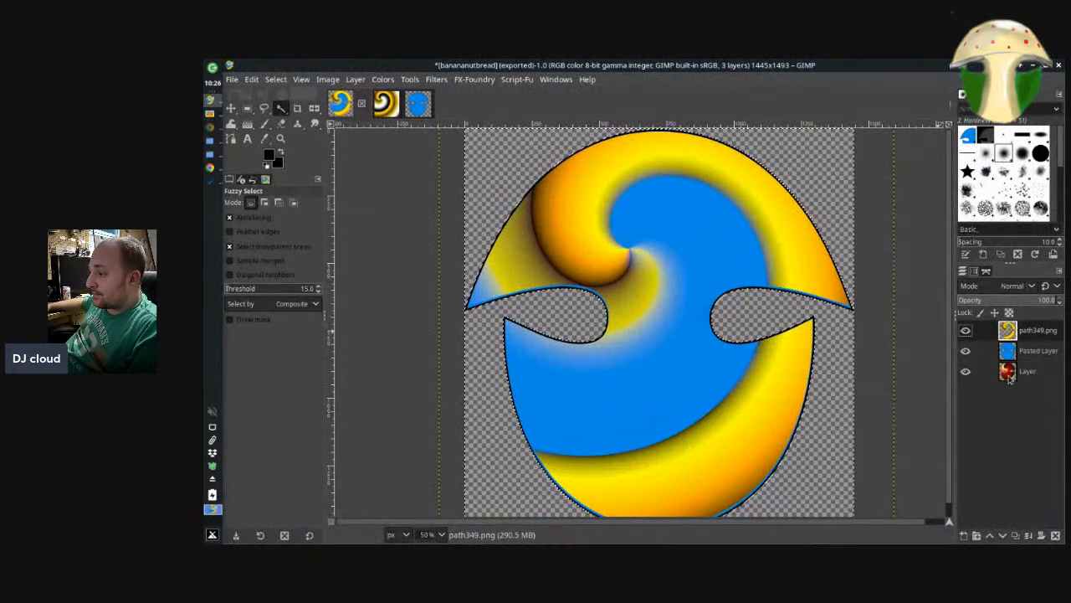
Toggle the Pasted Layer's visibility repeatedly to compare the blue fill with the red gradient beneath, leaving the layer shown
click(966, 351)
click(966, 351)
click(967, 352)
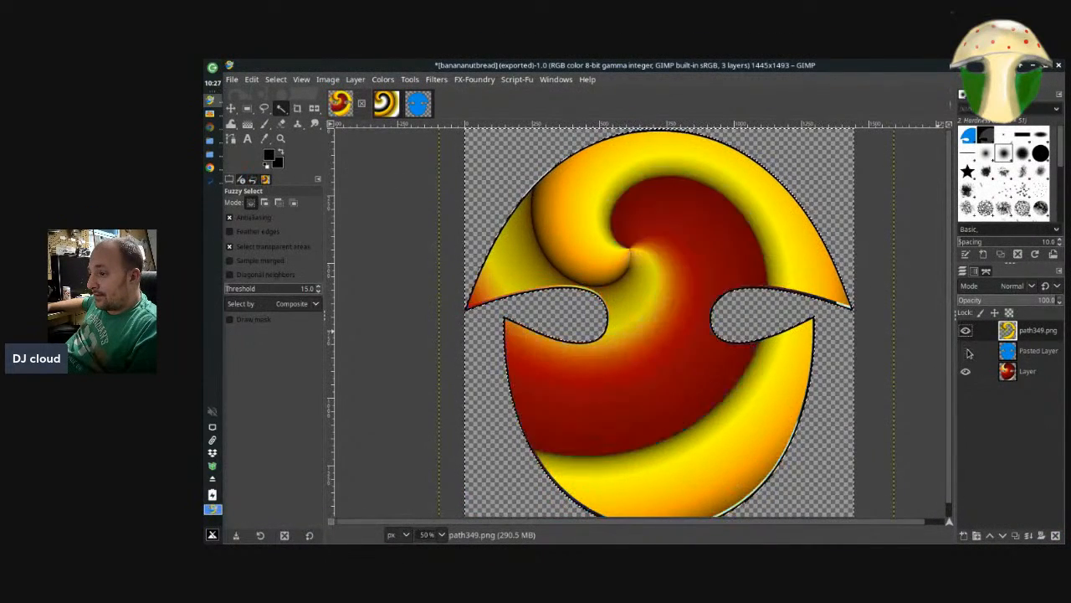
click(967, 351)
click(967, 352)
click(966, 351)
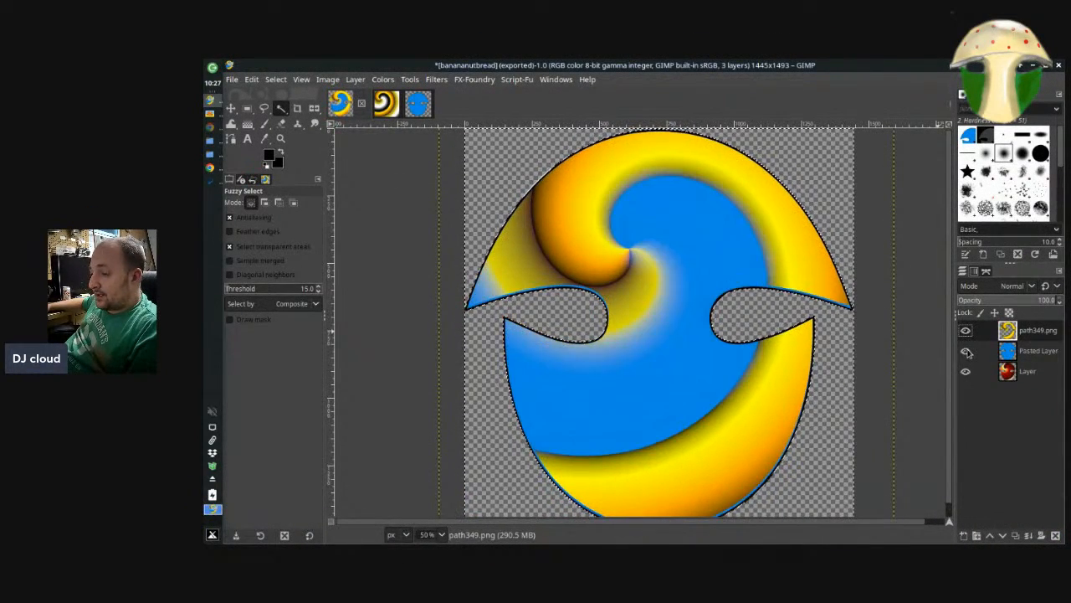
click(967, 351)
click(967, 352)
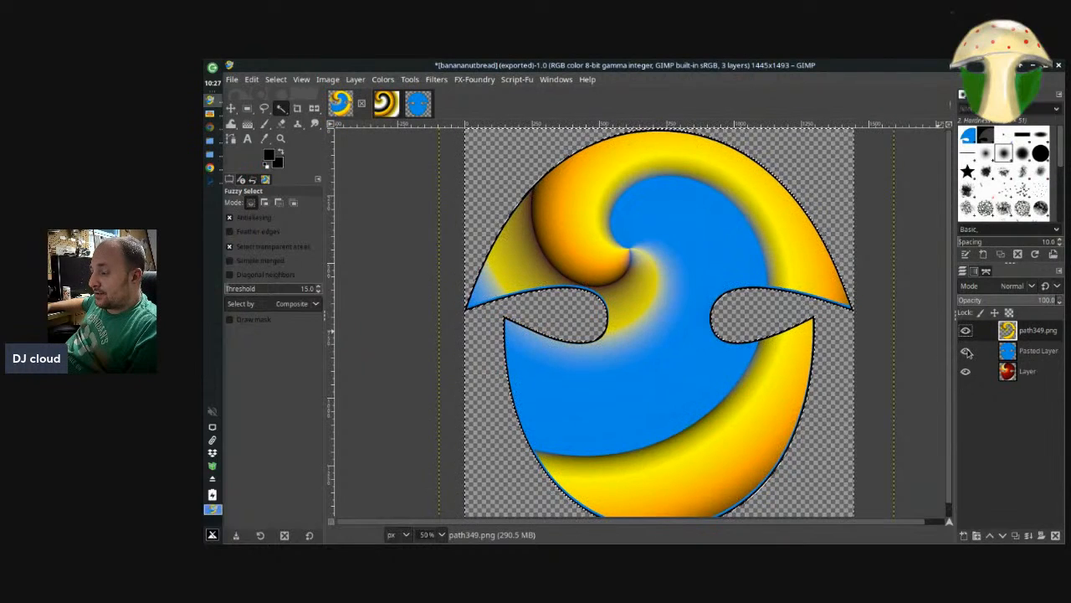
click(967, 352)
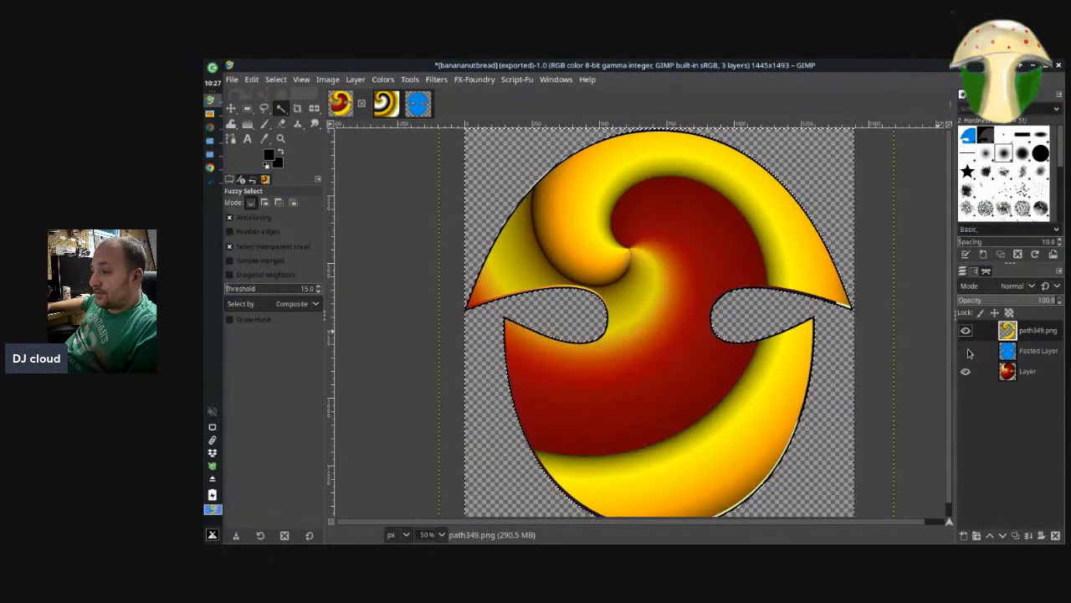
click(967, 351)
click(967, 352)
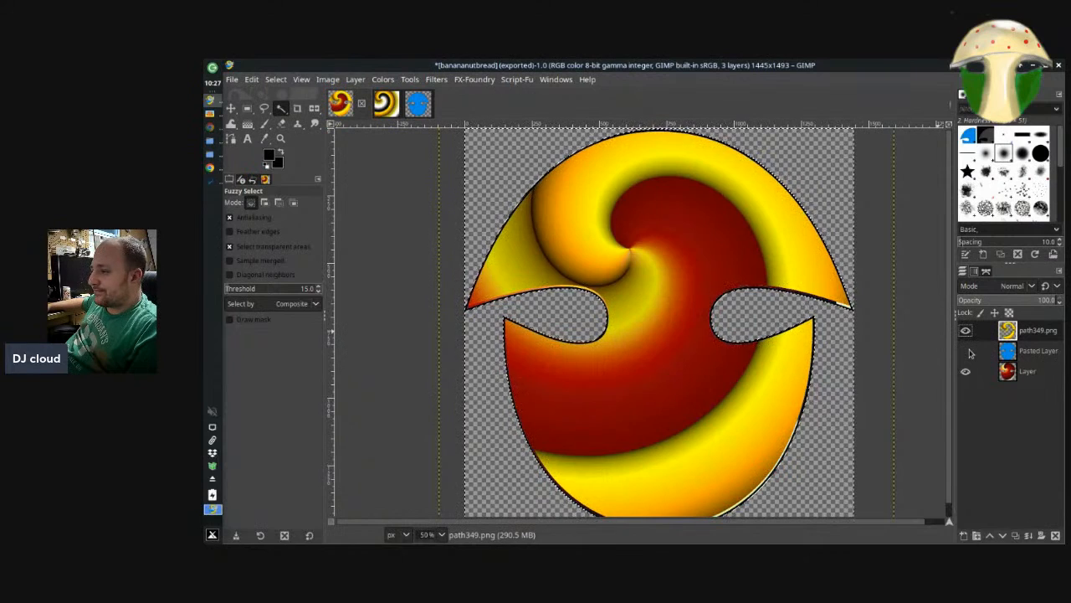
click(966, 351)
click(966, 351)
click(967, 352)
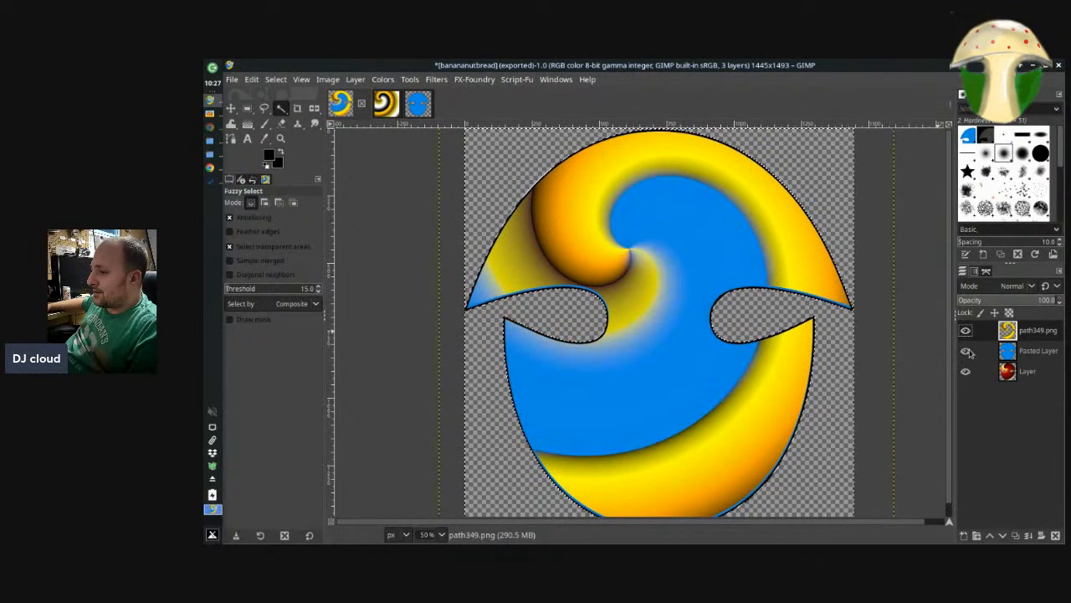
Make the Pasted Layer active, set the Eraser size to 49, and clear the current selection
click(990, 354)
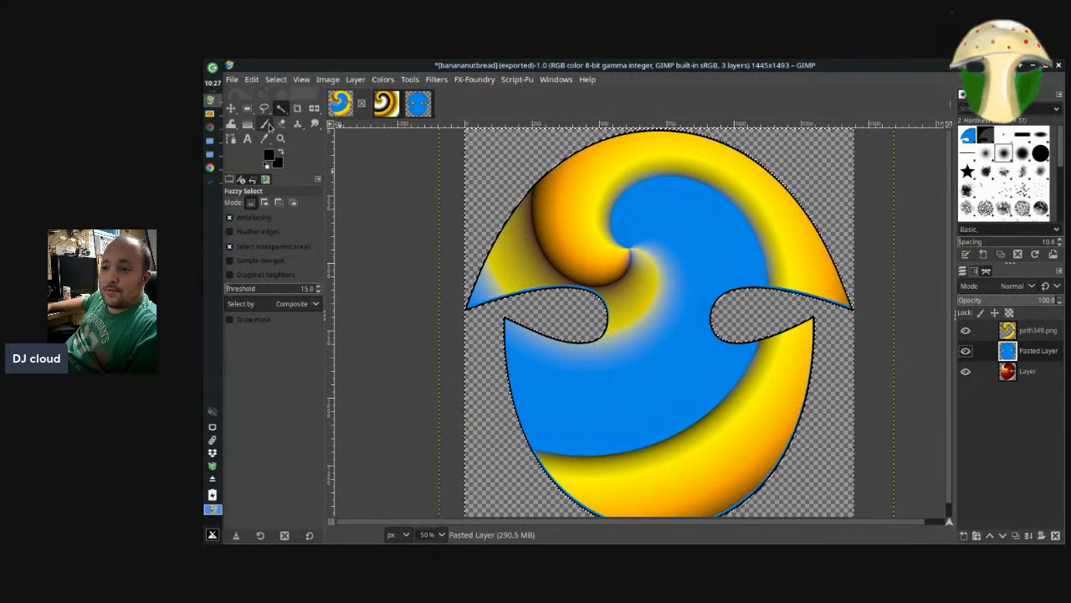
click(282, 124)
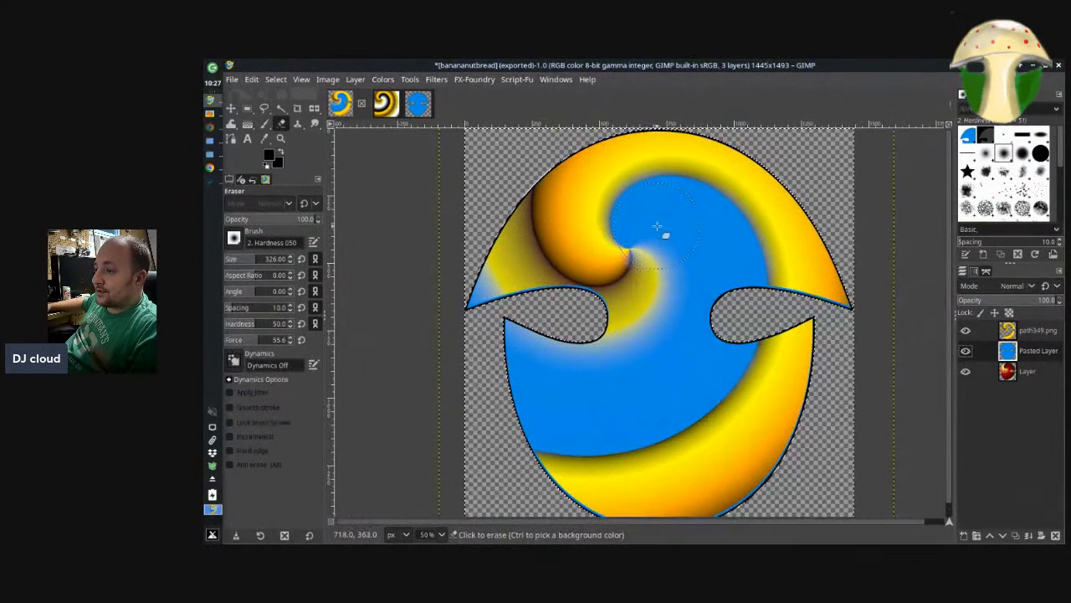
click(239, 259)
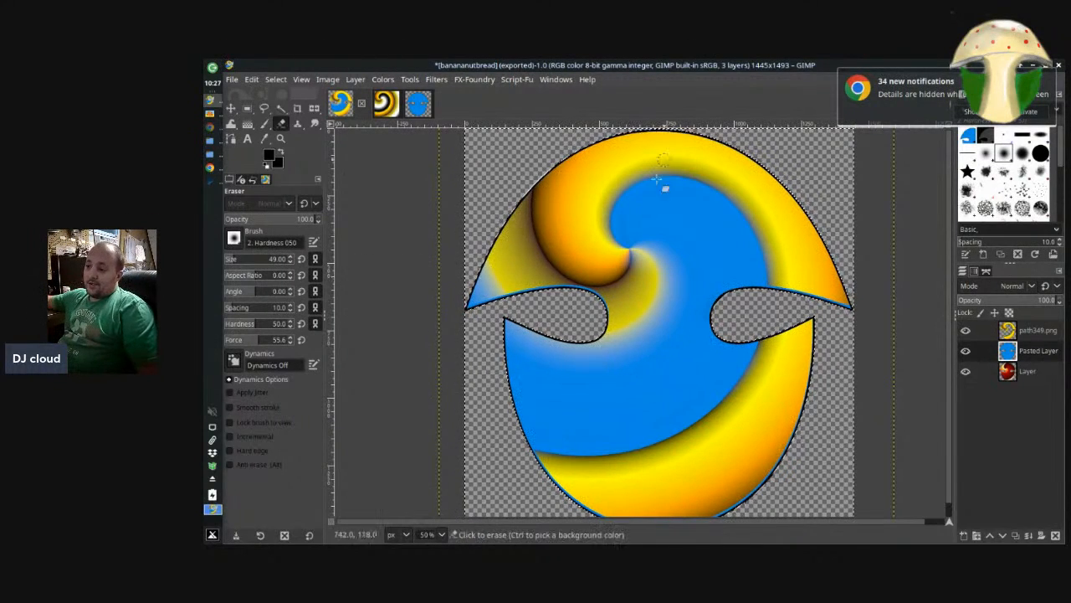
click(621, 215)
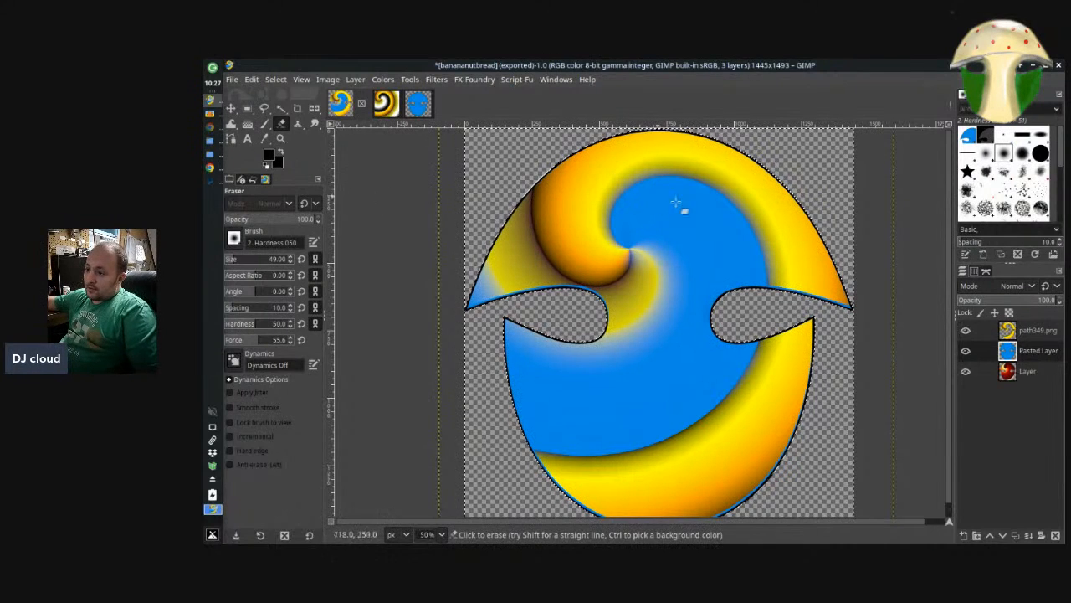
key(ctrl+shift+a)
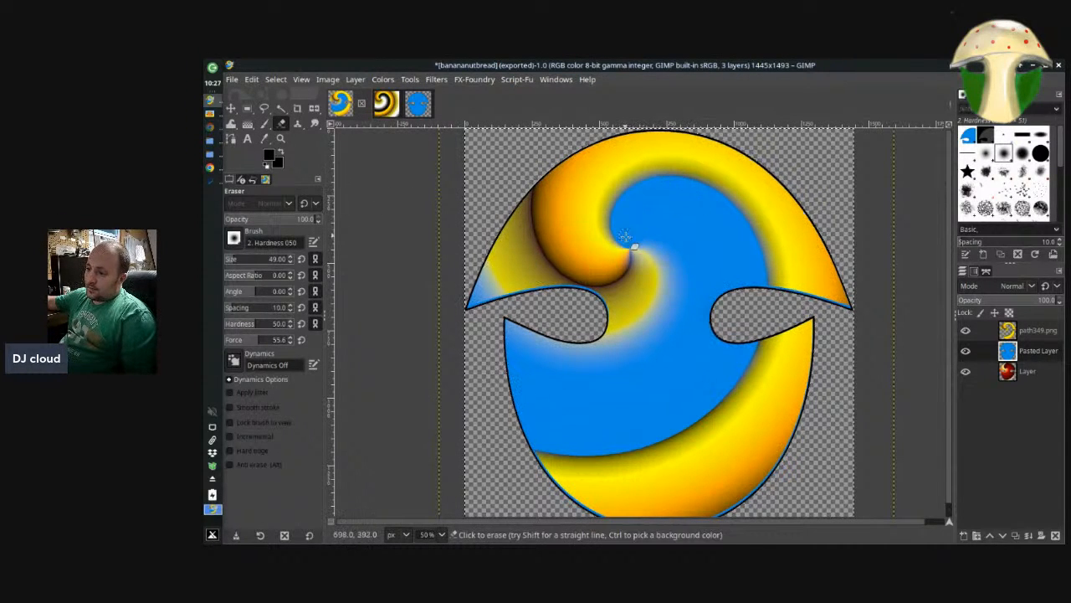
Erase the blue in a crescent along the inner curve beside the swirl's centre to reveal the red gradient
mouse_move(624, 205)
mouse_down()
mouse_move(620, 237)
mouse_move(618, 215)
mouse_move(615, 226)
mouse_up()
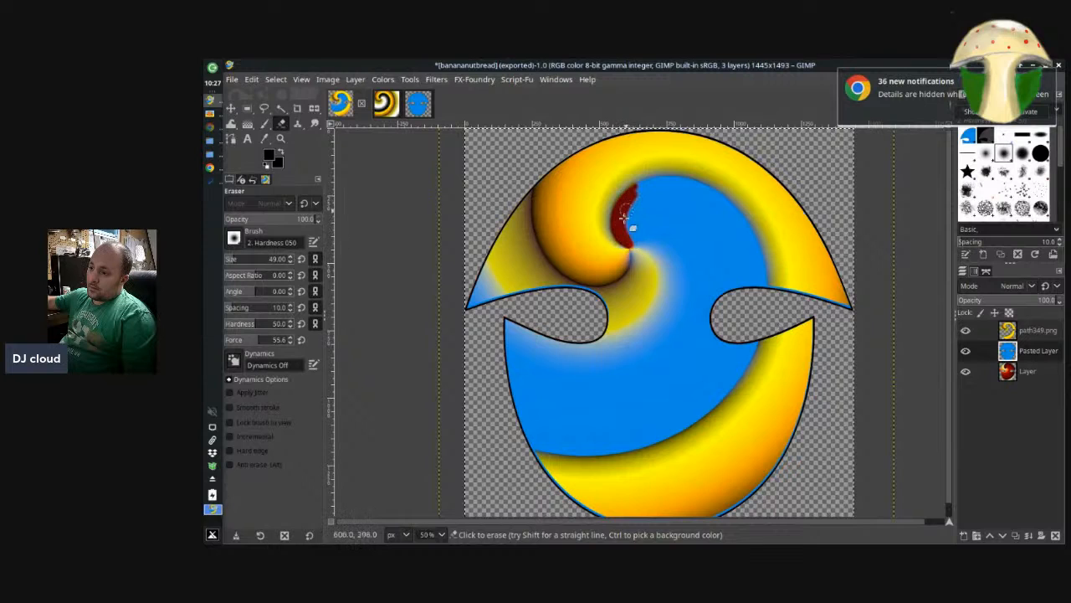
mouse_move(624, 216)
mouse_down()
mouse_move(645, 180)
mouse_move(626, 212)
mouse_move(629, 240)
mouse_move(634, 205)
mouse_move(658, 171)
mouse_move(629, 222)
mouse_move(631, 248)
mouse_move(661, 181)
mouse_up()
mouse_move(634, 251)
mouse_down()
mouse_move(647, 198)
mouse_move(675, 173)
mouse_move(633, 247)
mouse_move(653, 201)
mouse_move(686, 172)
mouse_move(637, 238)
mouse_move(672, 182)
mouse_up()
drag(636, 225, 648, 246)
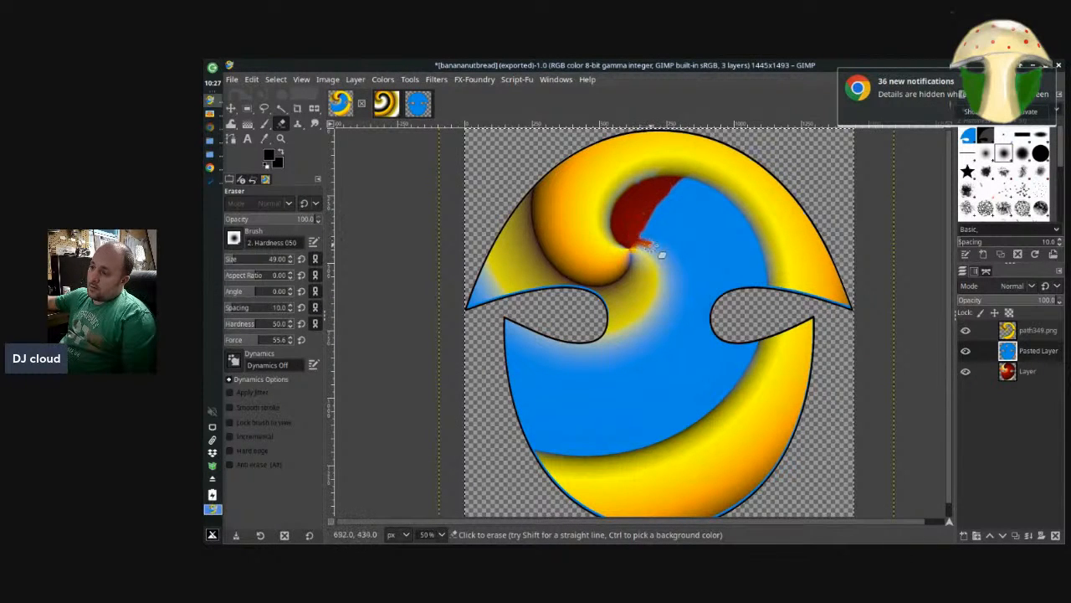
key(ctrl+z)
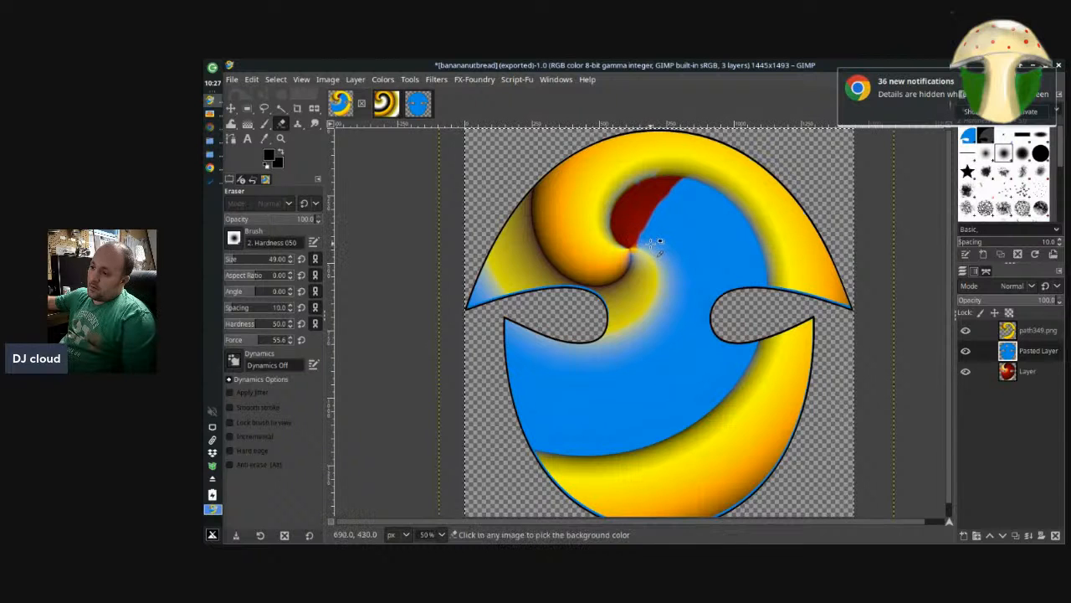
key(ctrl+z)
key(ctrl+z)
key(ctrl+z)
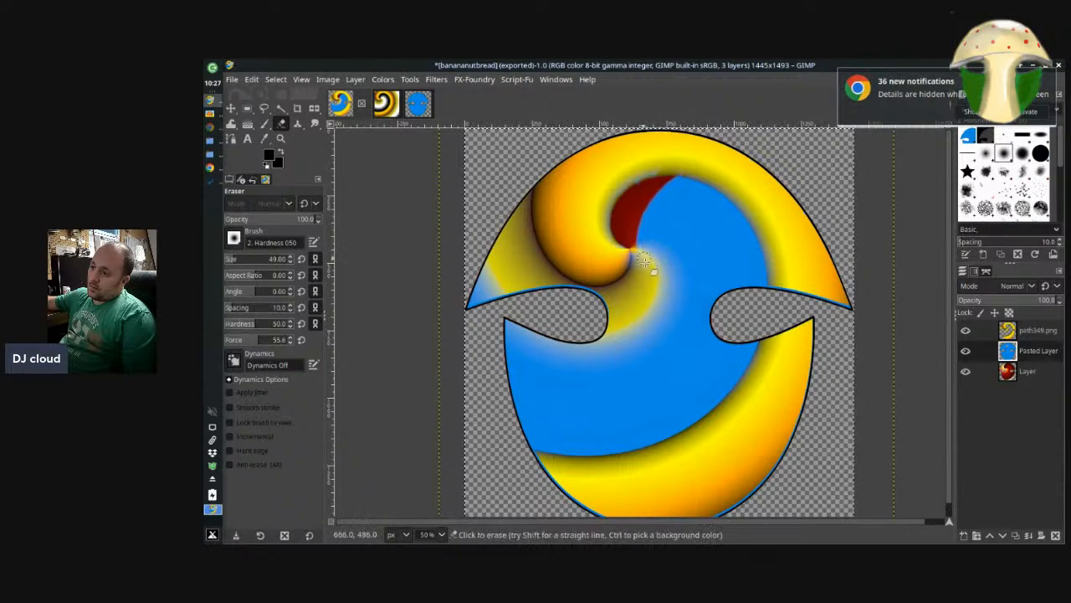
mouse_move(528, 376)
mouse_down()
mouse_move(509, 356)
mouse_move(510, 322)
mouse_move(521, 409)
mouse_up()
key(ctrl+z)
key(ctrl+z)
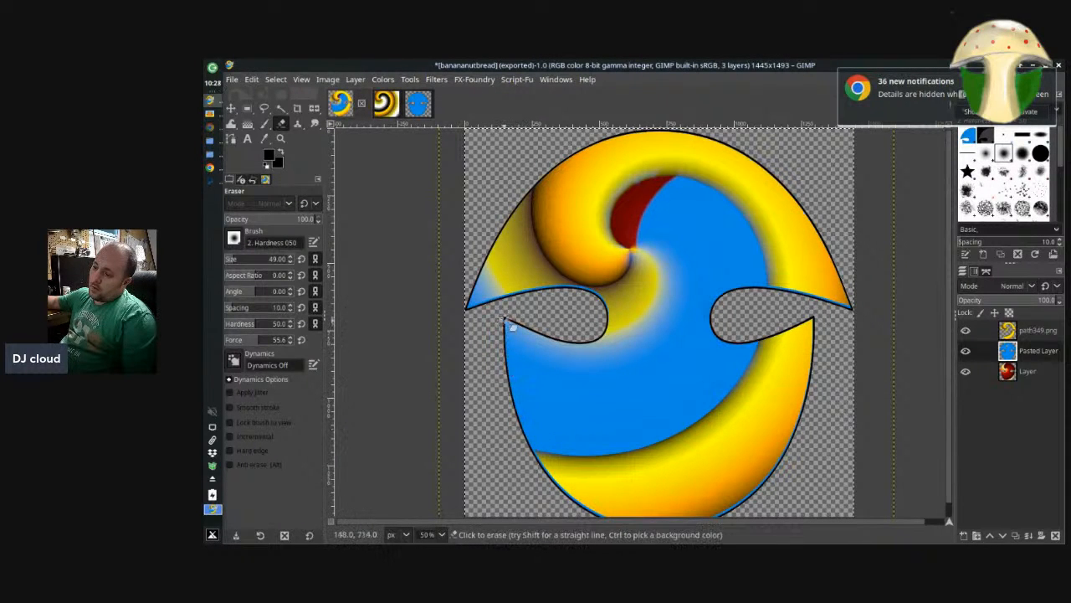
Erase a blue band along the mask's lower left edge and the blue fringes above the right eye and on the lower right rim
mouse_move(504, 321)
mouse_down()
mouse_move(540, 449)
mouse_move(523, 421)
mouse_move(512, 318)
mouse_move(524, 415)
mouse_move(553, 454)
mouse_move(528, 410)
mouse_move(517, 323)
mouse_move(523, 407)
mouse_move(562, 456)
mouse_move(527, 382)
mouse_move(532, 328)
mouse_move(550, 312)
mouse_move(544, 417)
mouse_move(537, 332)
mouse_move(533, 352)
mouse_move(549, 435)
mouse_move(532, 347)
mouse_move(535, 400)
mouse_move(576, 462)
mouse_move(512, 343)
mouse_up()
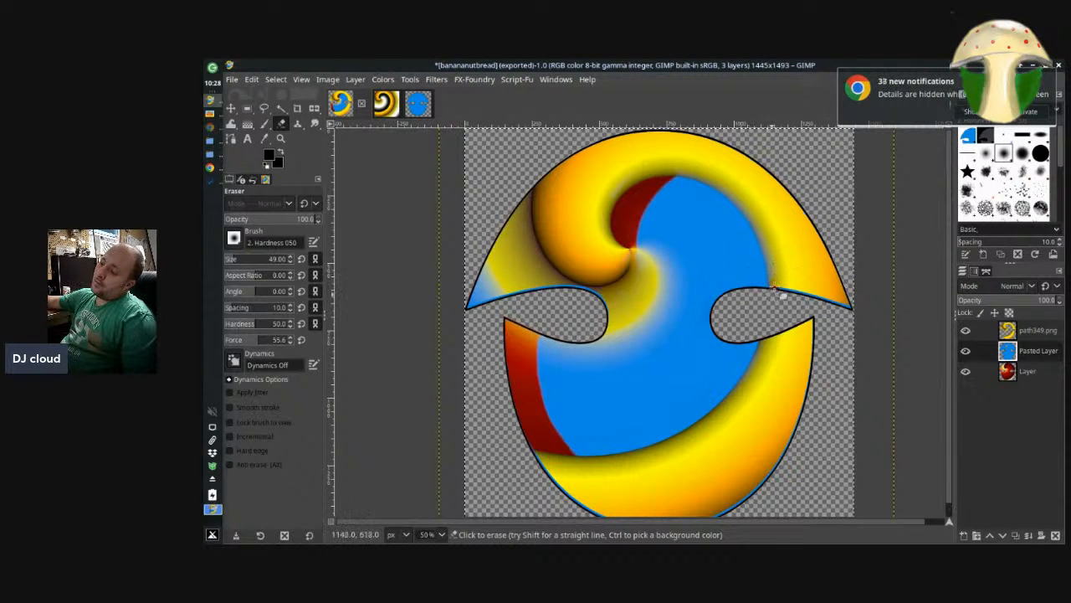
drag(796, 287, 843, 316)
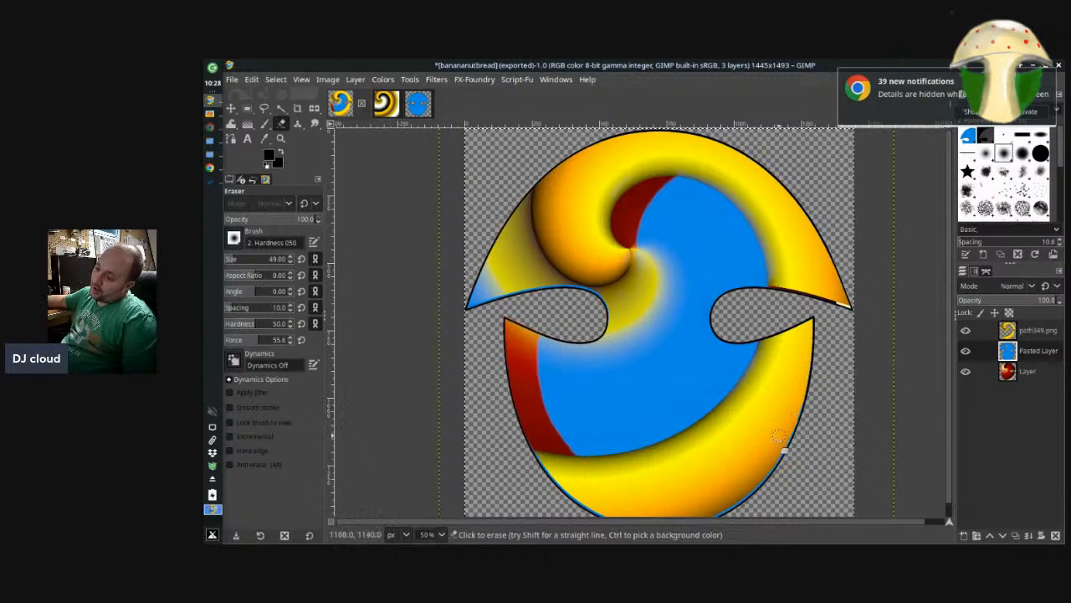
mouse_move(794, 422)
mouse_down()
mouse_move(796, 425)
mouse_move(770, 471)
mouse_up()
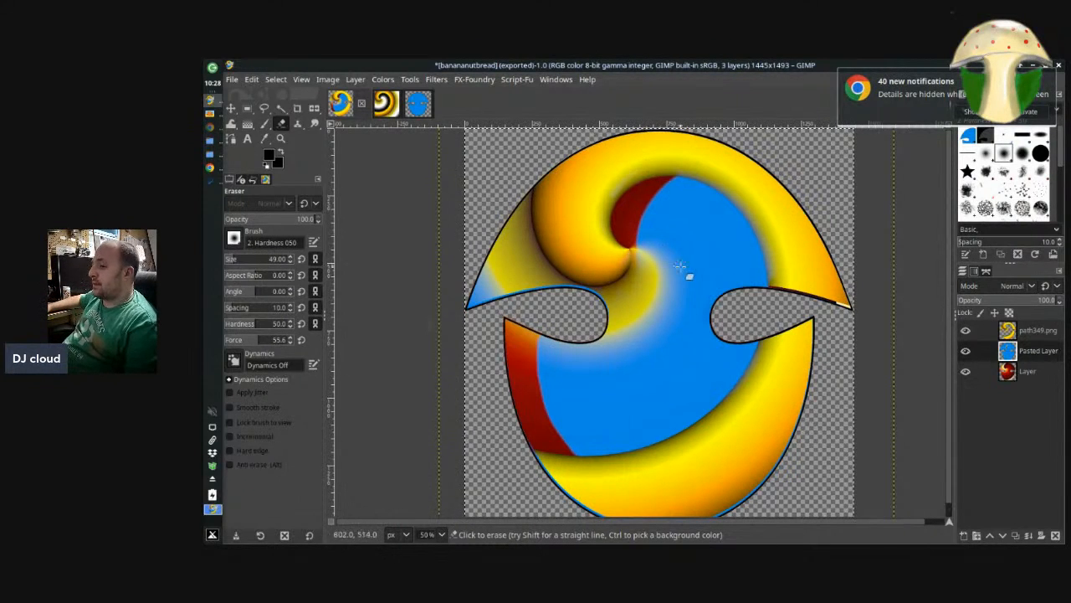
scroll(679, 266, down, 1)
scroll(680, 267, down, 3)
scroll(681, 267, up, 3)
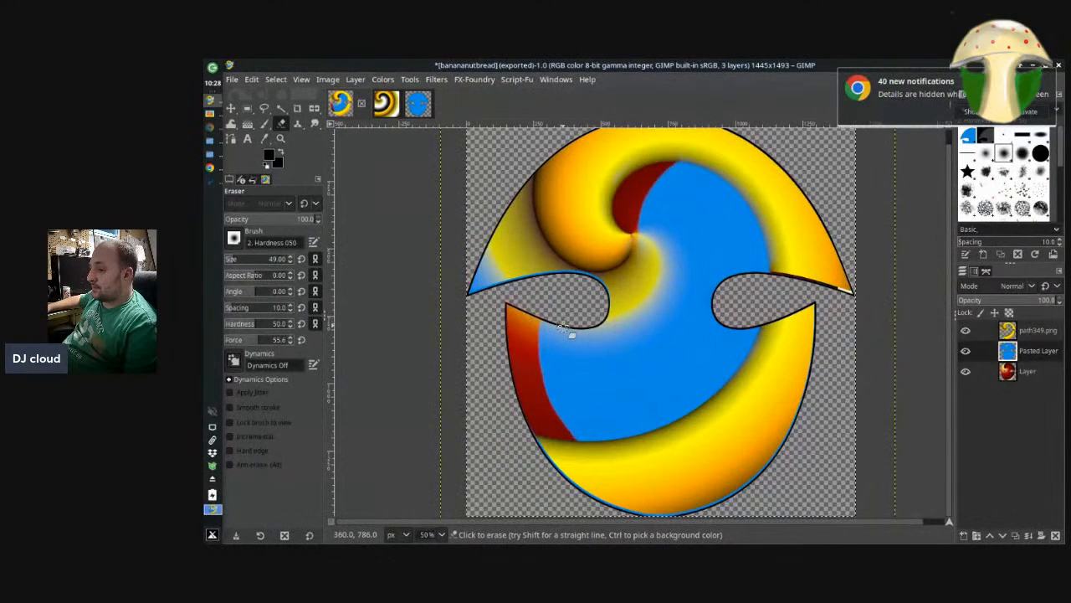
key(ctrl)
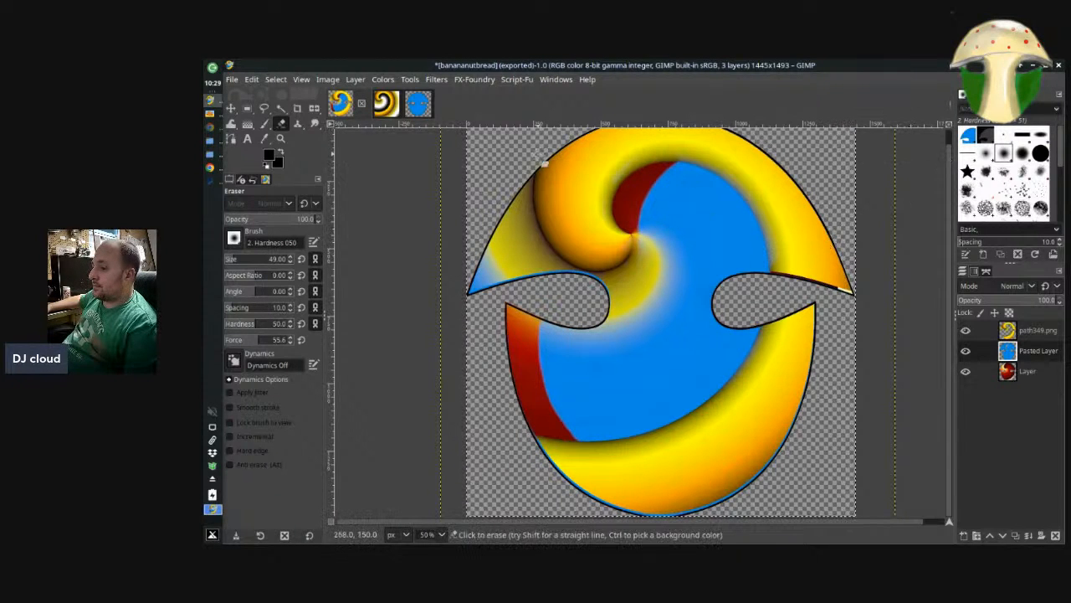
click(436, 80)
mouse_move(515, 226)
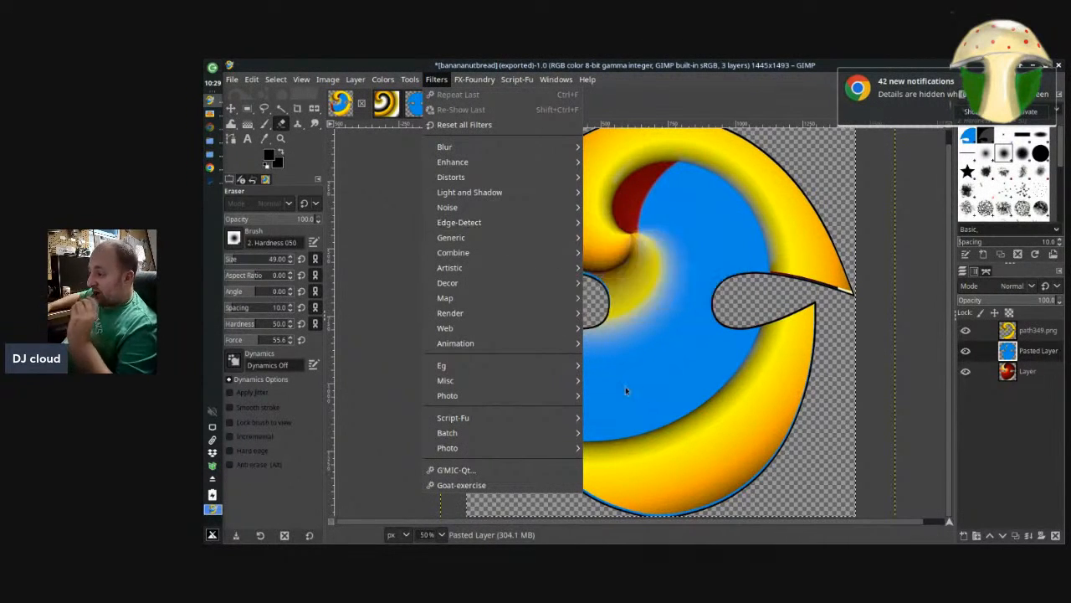
click(865, 221)
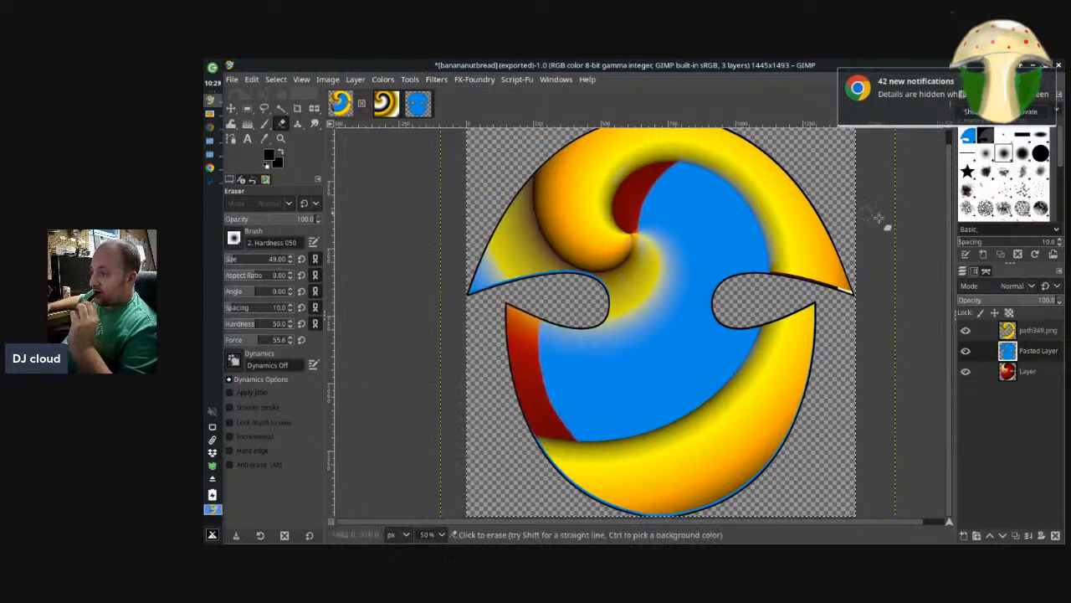
Merge the Pasted Layer down and merge path349.png down, combining the mask into a single layer
right_click(1026, 354)
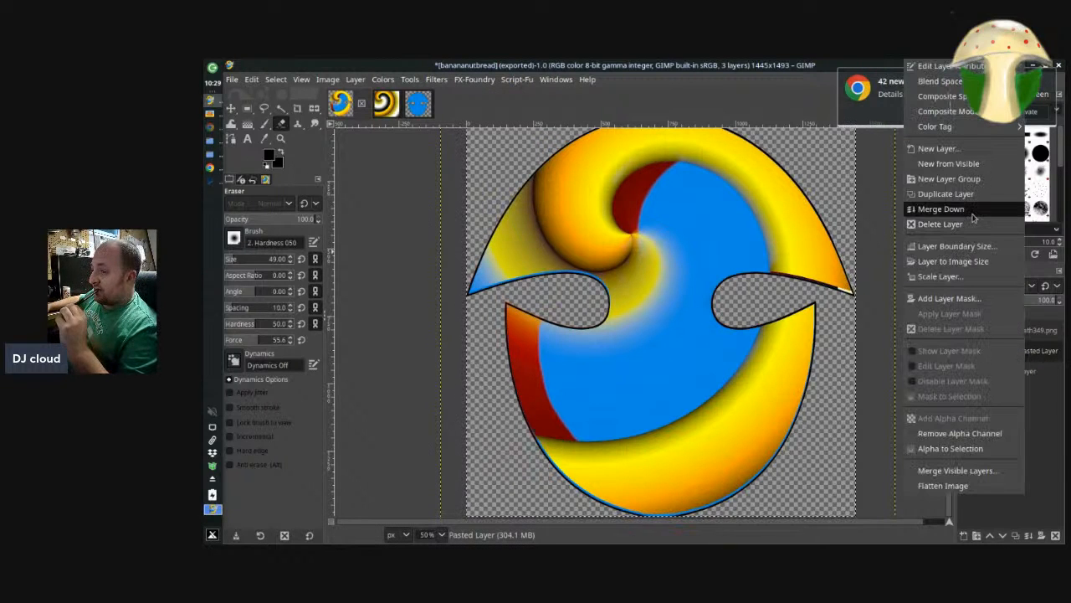
click(972, 210)
right_click(1045, 330)
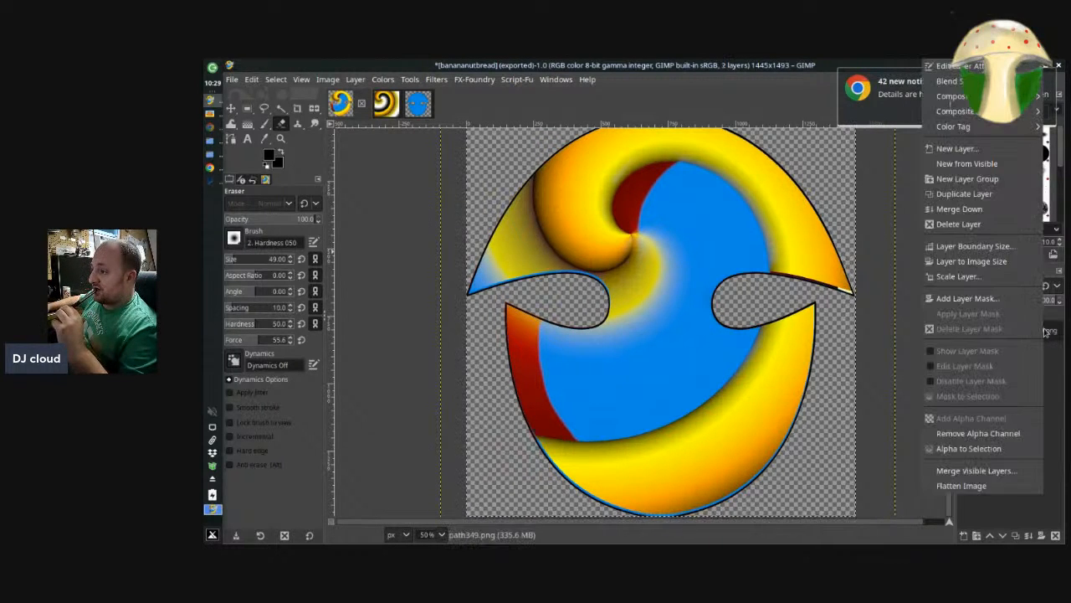
click(985, 211)
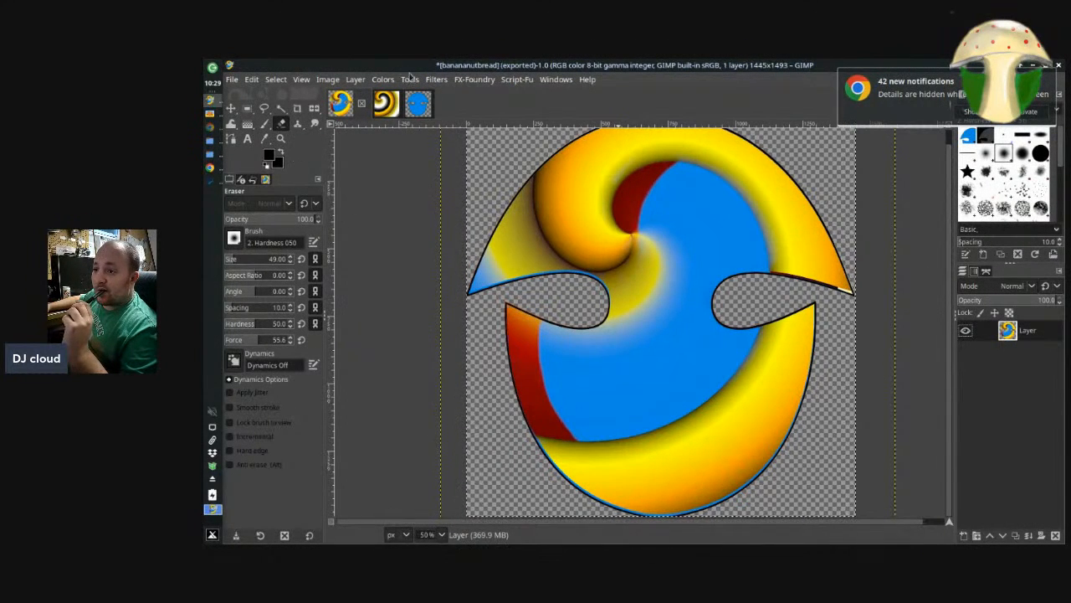
Apply the Roy Lichtenstein photo effect to the merged layer with the News Print Effect enabled
click(473, 78)
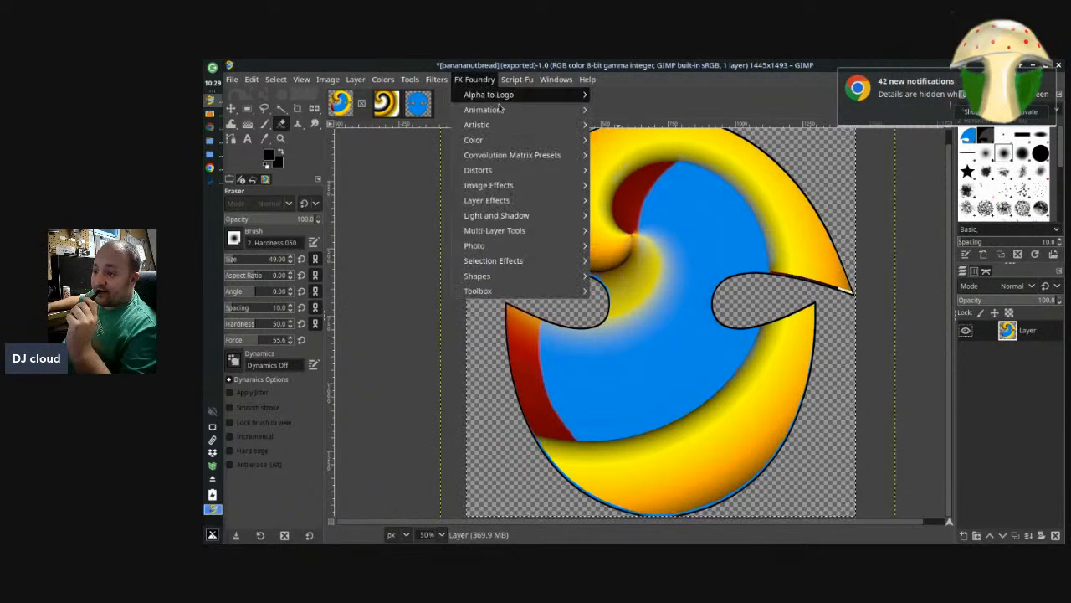
mouse_move(493, 213)
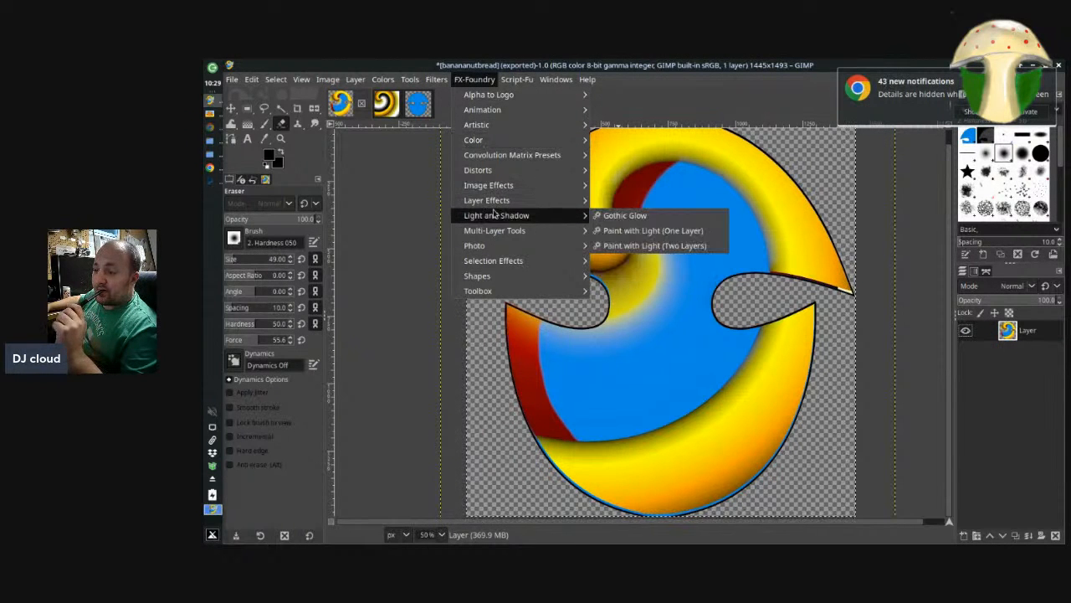
mouse_move(497, 232)
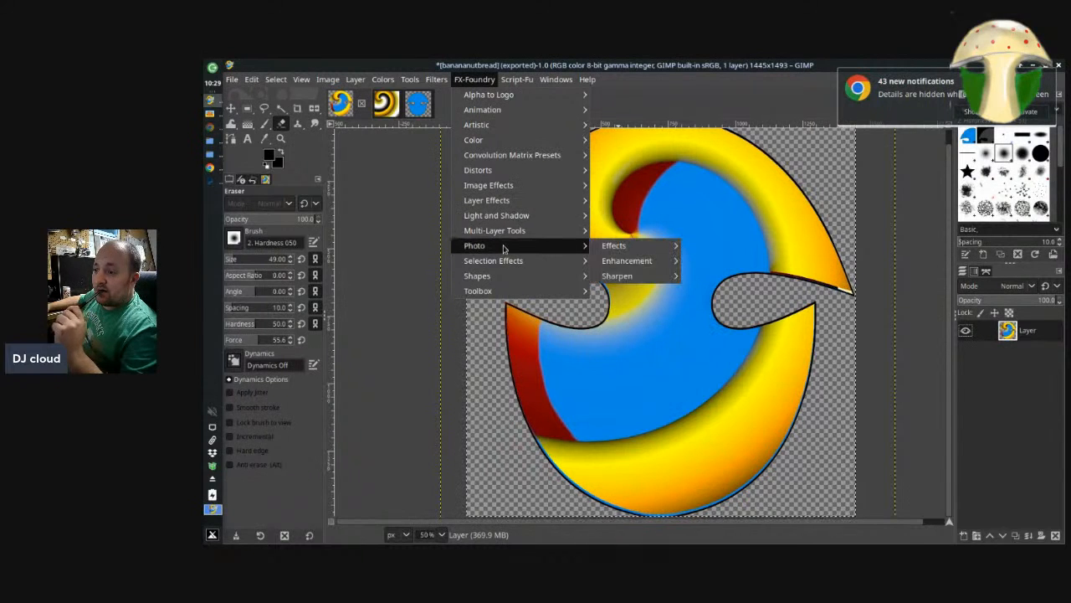
mouse_move(653, 252)
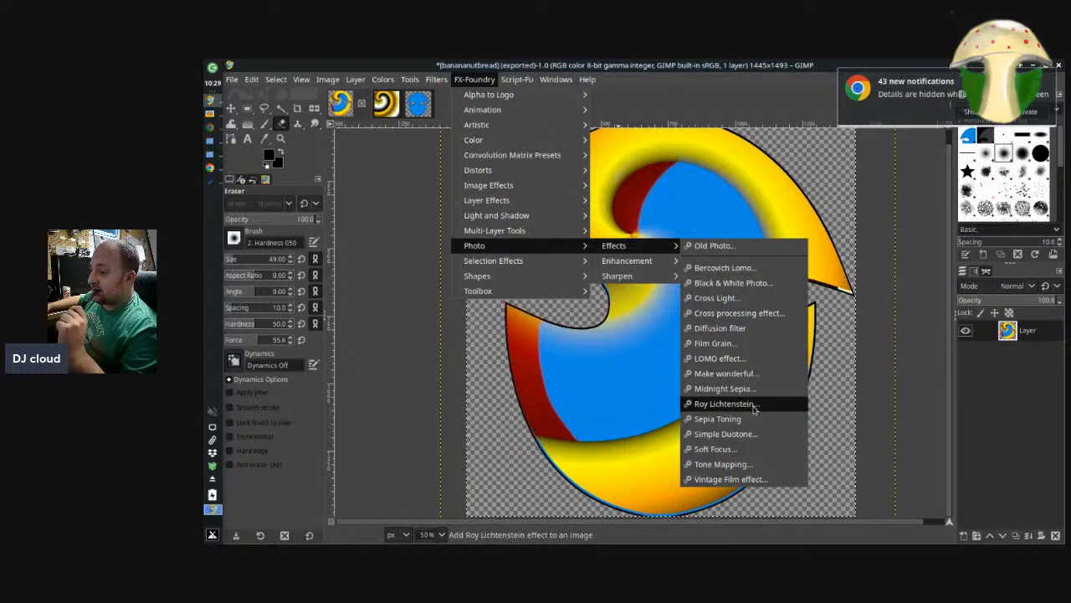
click(725, 403)
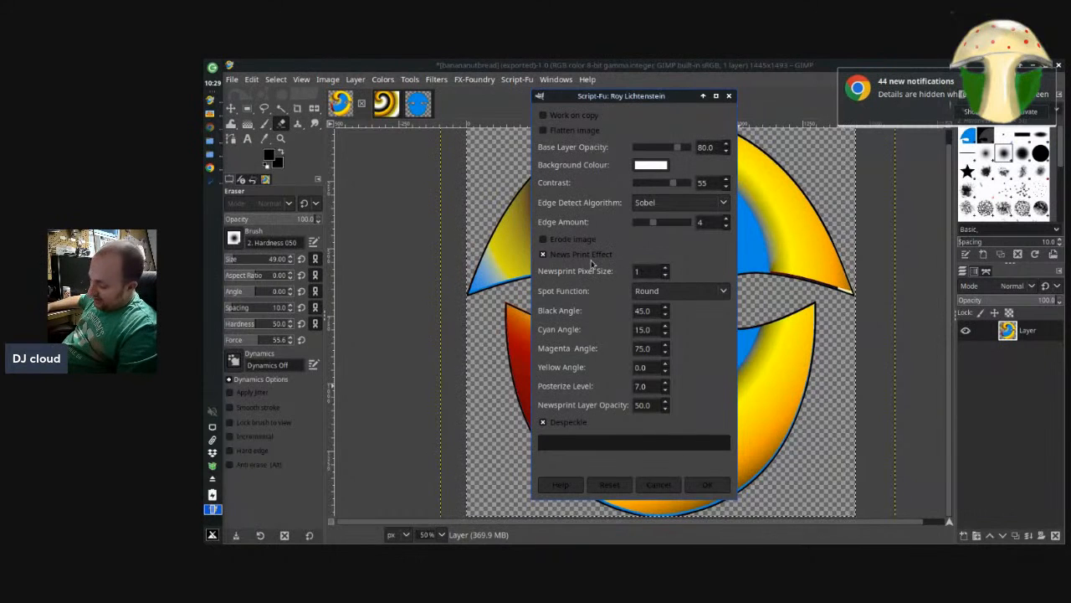
text(0)
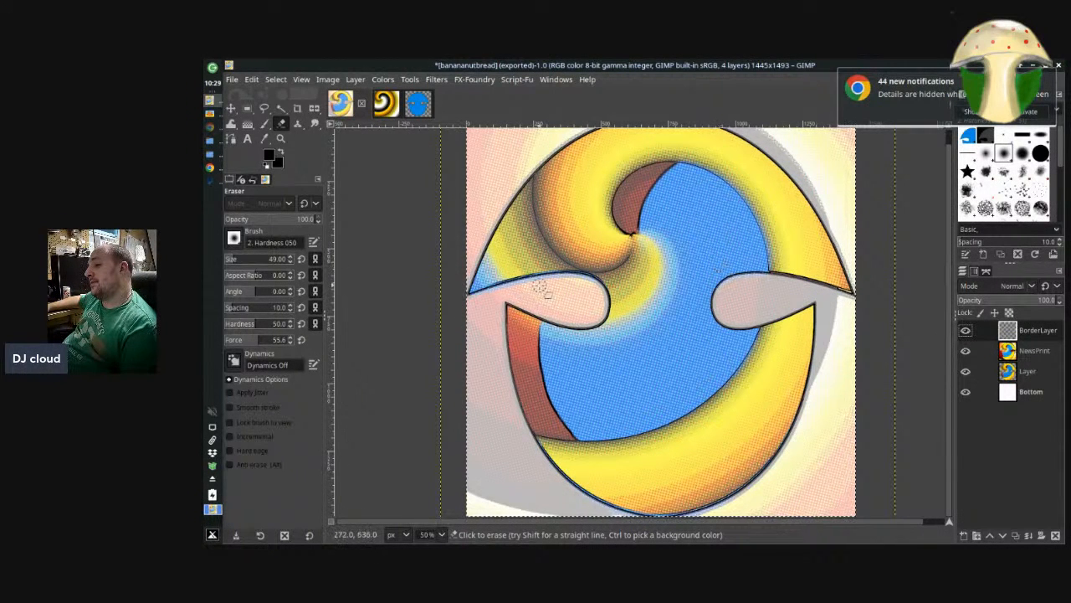
Examine the newsprint dots and dark outlines across the mask, both up close and as a whole
scroll(584, 278, down, 2)
scroll(584, 278, up, 2)
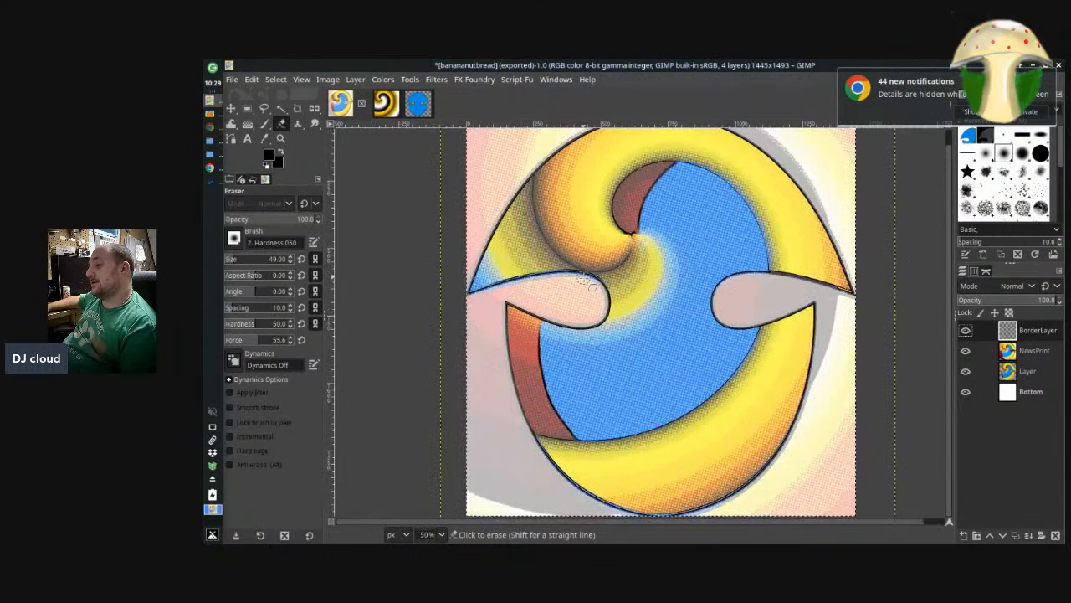
scroll(706, 345, down, 1)
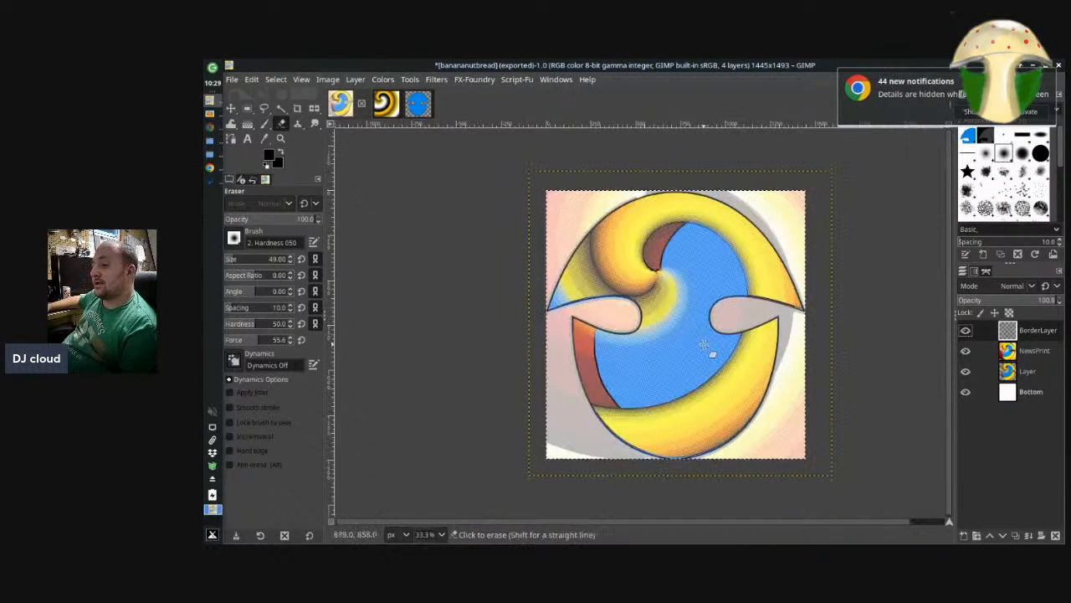
scroll(703, 344, up, 1)
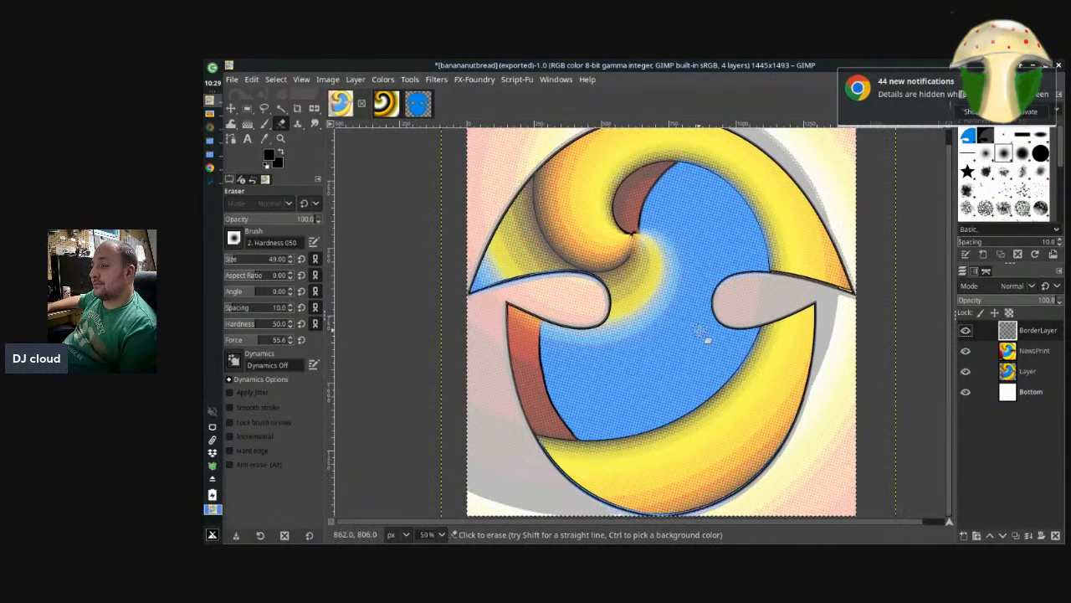
scroll(705, 349, up, 3)
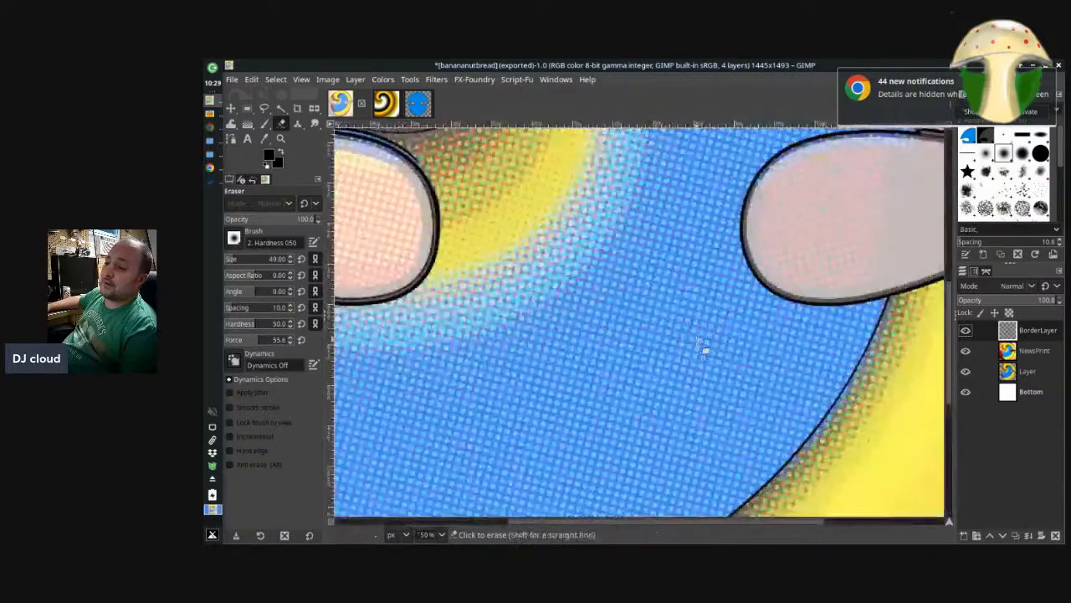
scroll(705, 350, down, 3)
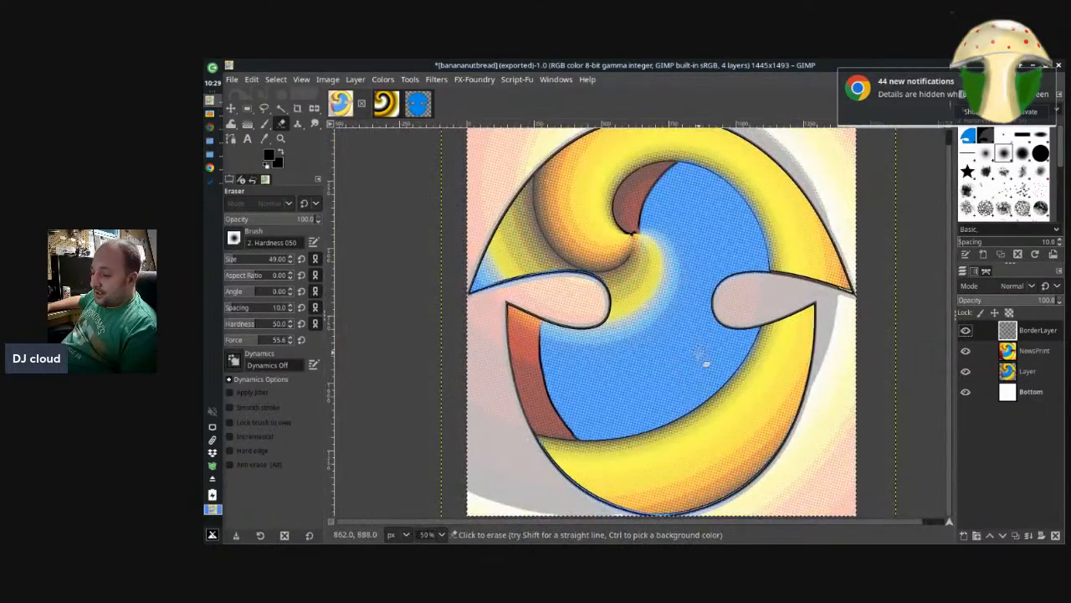
scroll(680, 396, up, 1)
scroll(685, 393, down, 1)
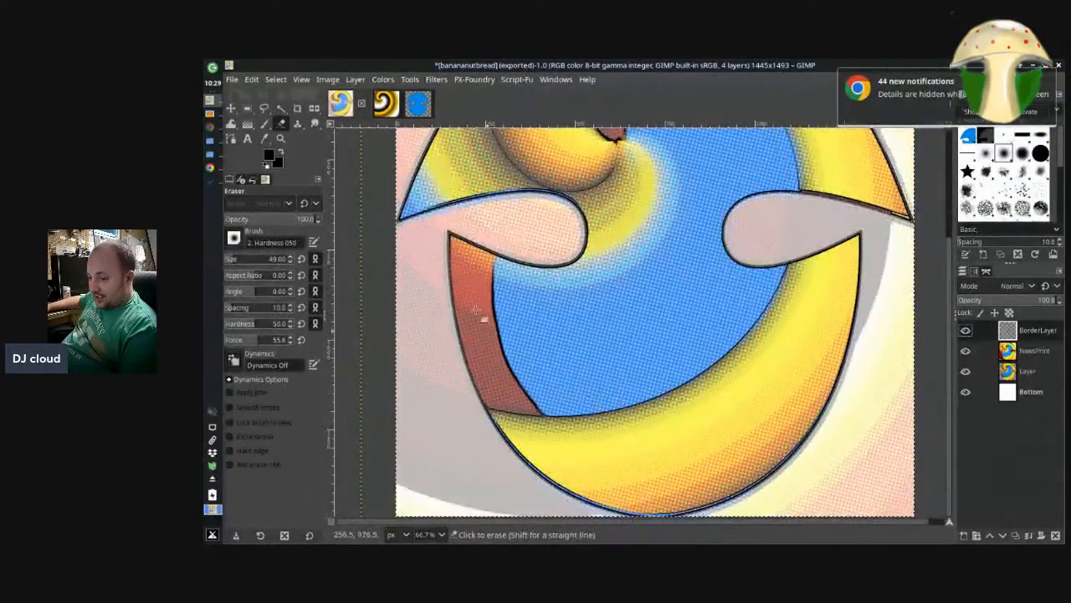
scroll(461, 271, up, 3)
scroll(466, 279, down, 3)
scroll(745, 283, up, 1)
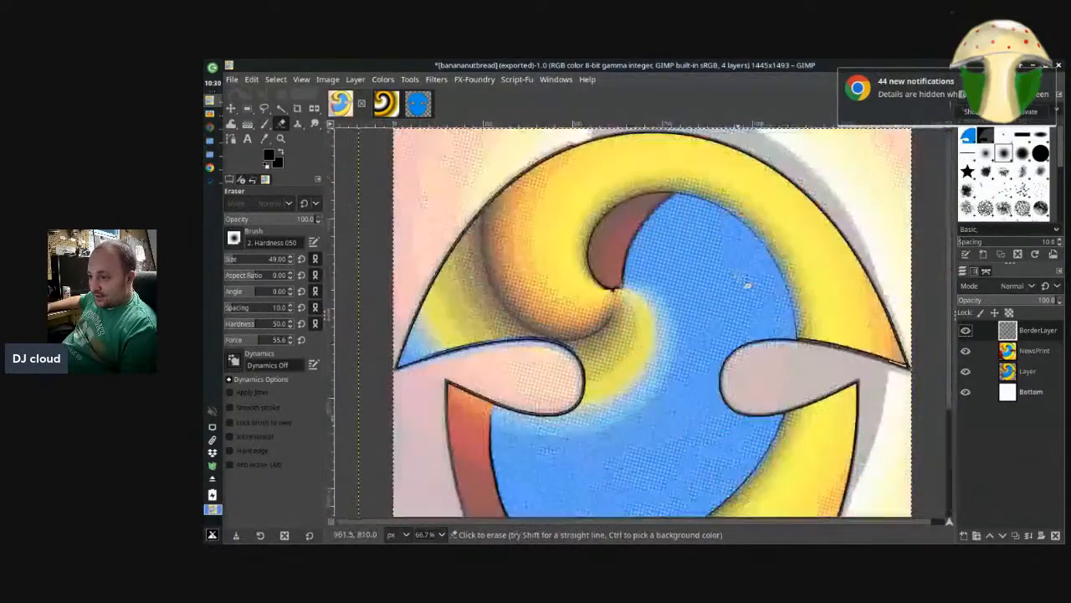
scroll(623, 226, up, 3)
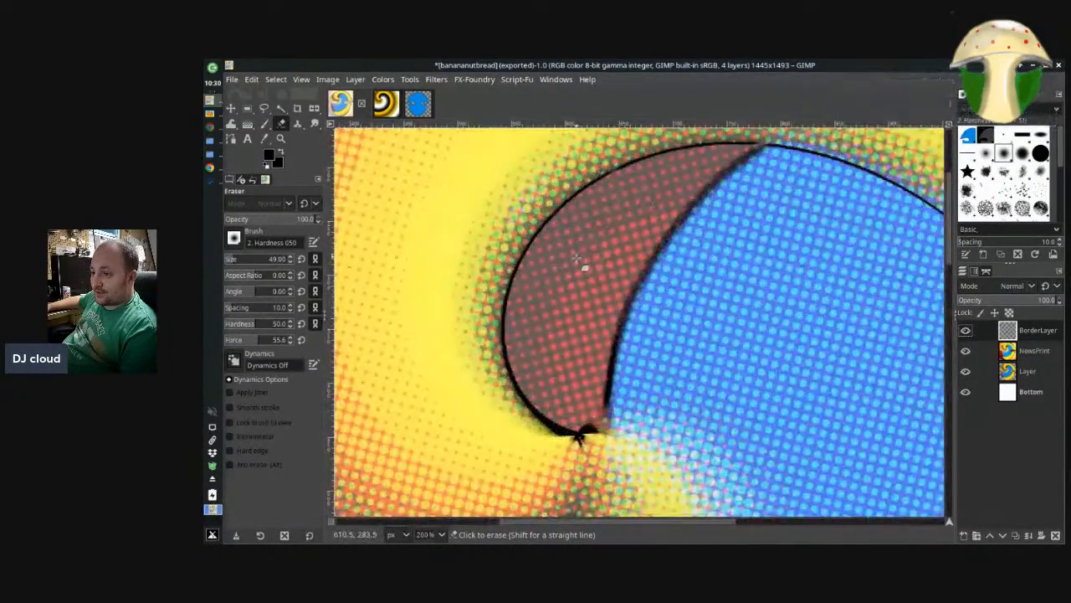
scroll(561, 285, down, 2)
scroll(548, 330, down, 4)
scroll(586, 358, up, 2)
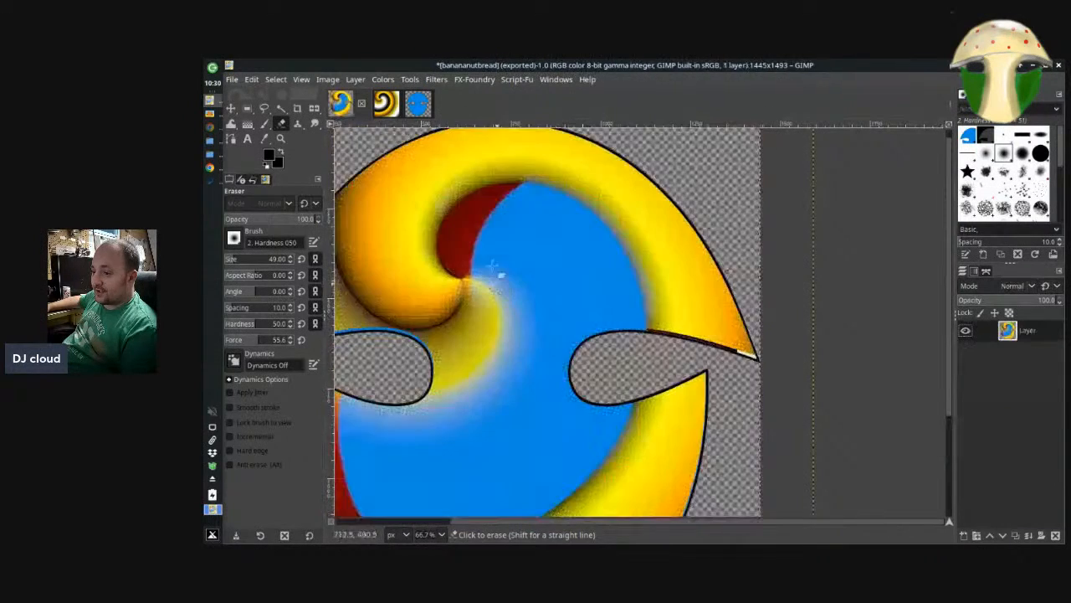
Try the Waterpixels artistic filter on the merged mask layer with superpixel size 32 and Average color, and undo it
click(383, 78)
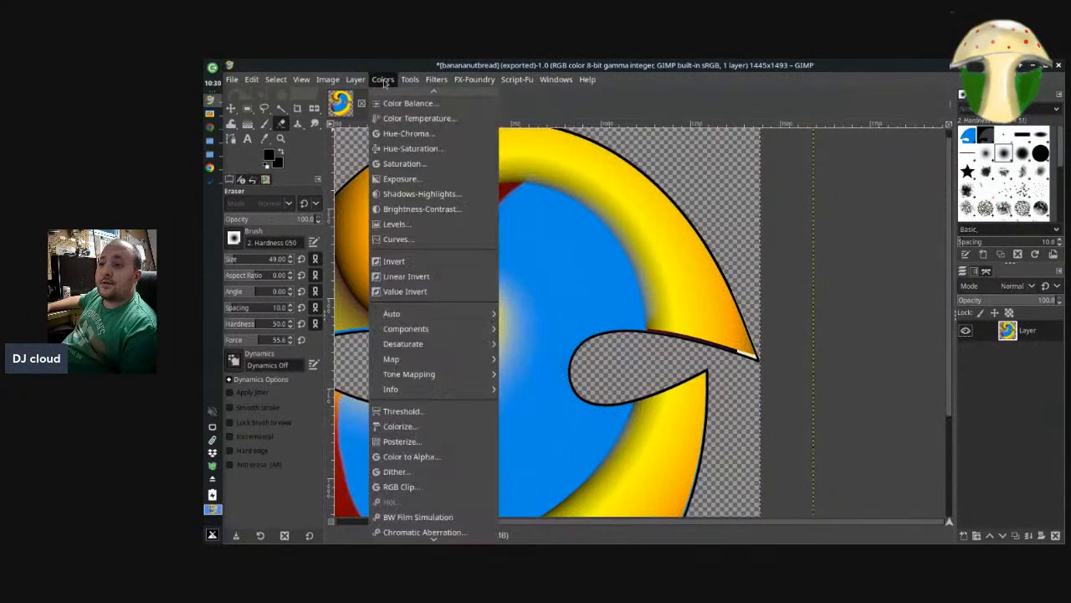
mouse_move(444, 84)
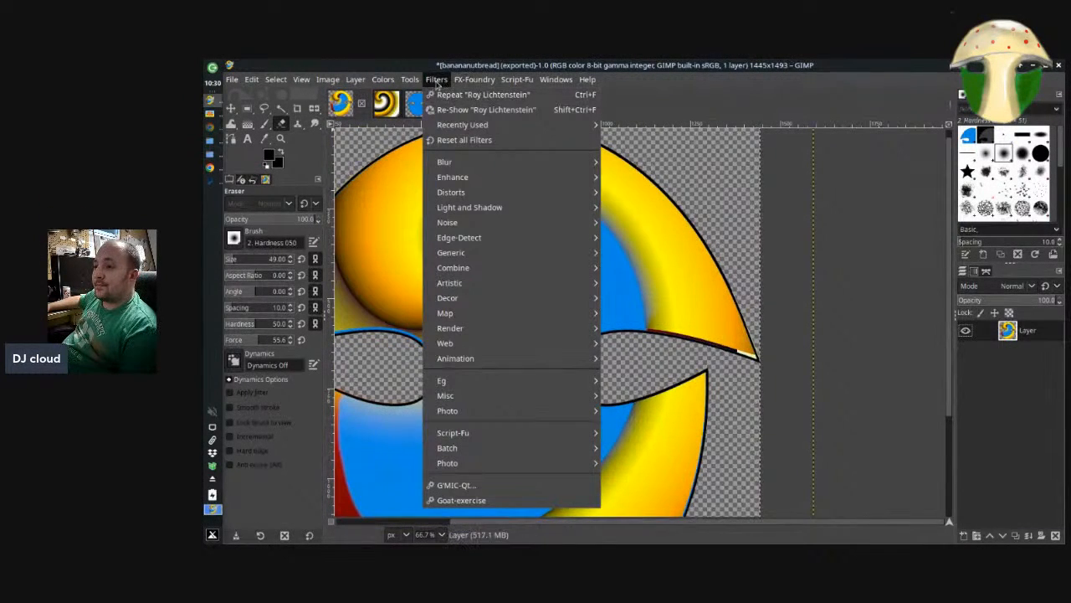
click(436, 81)
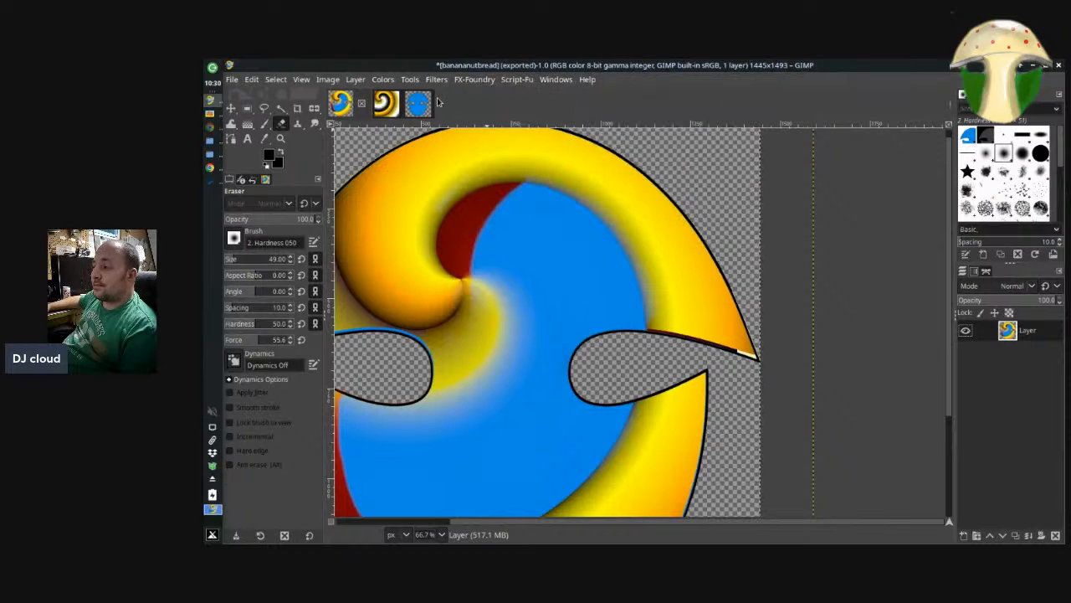
click(382, 79)
mouse_move(450, 81)
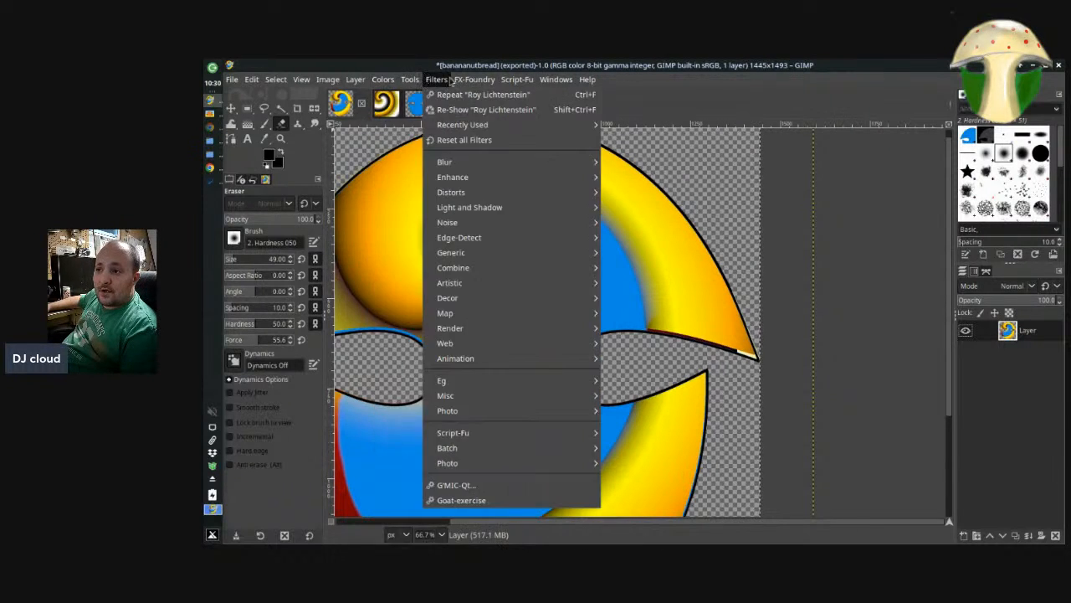
mouse_move(481, 286)
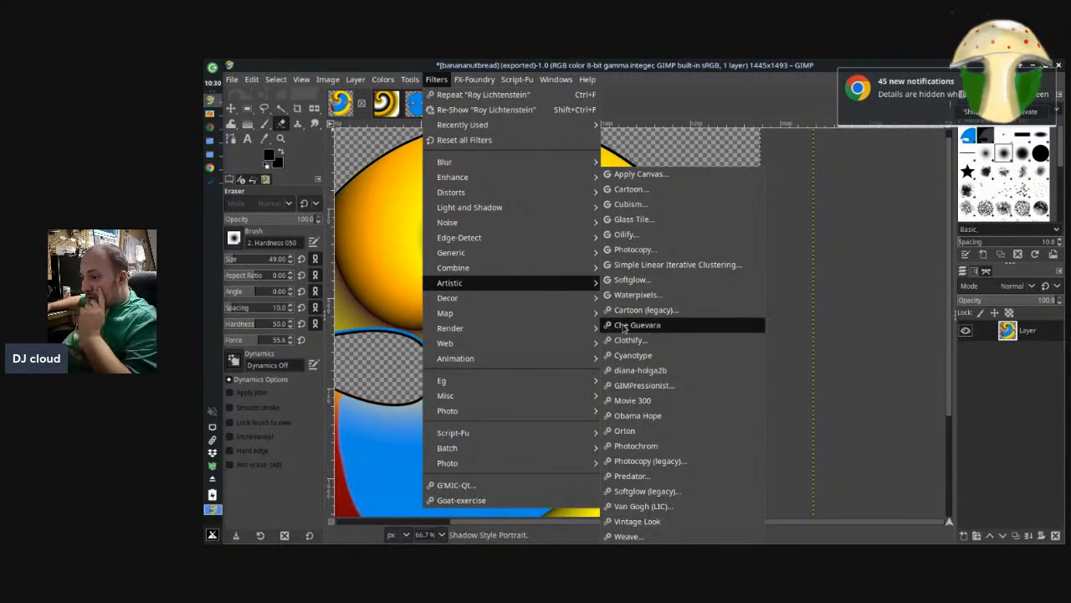
click(657, 295)
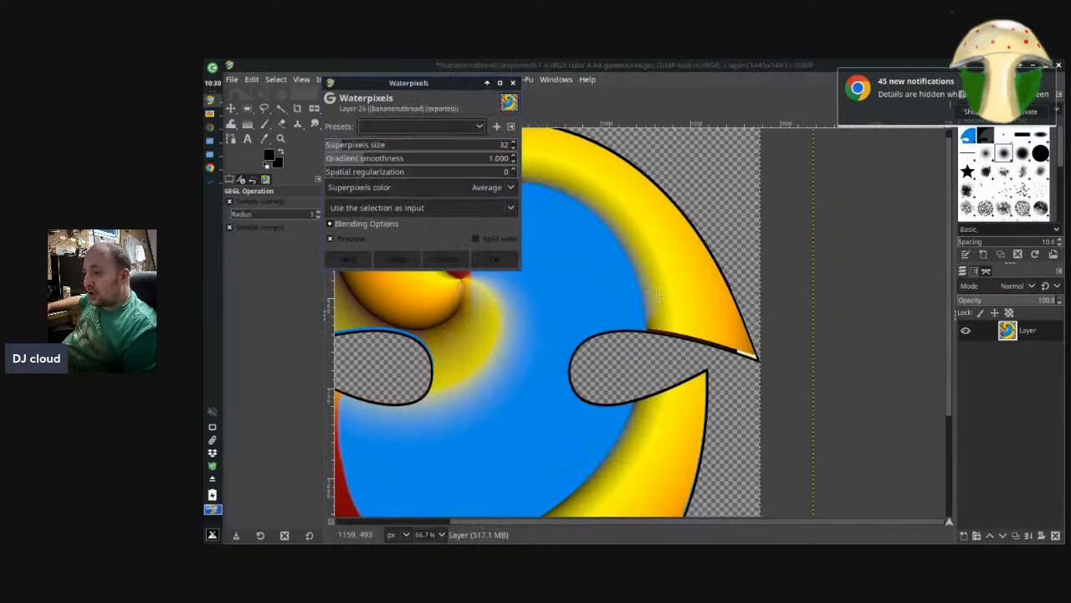
click(488, 259)
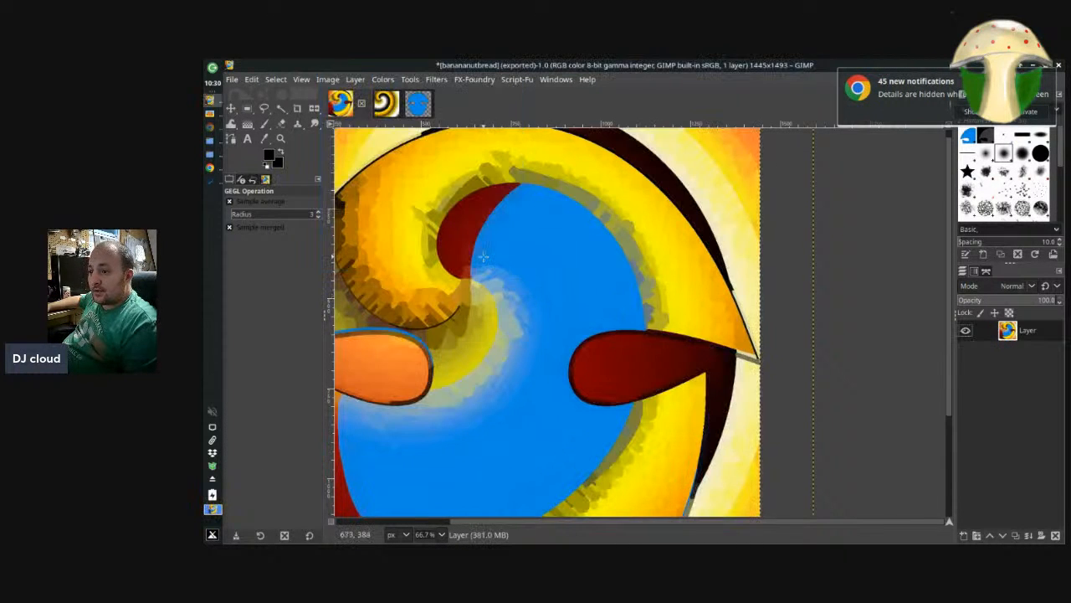
scroll(483, 256, down, 2)
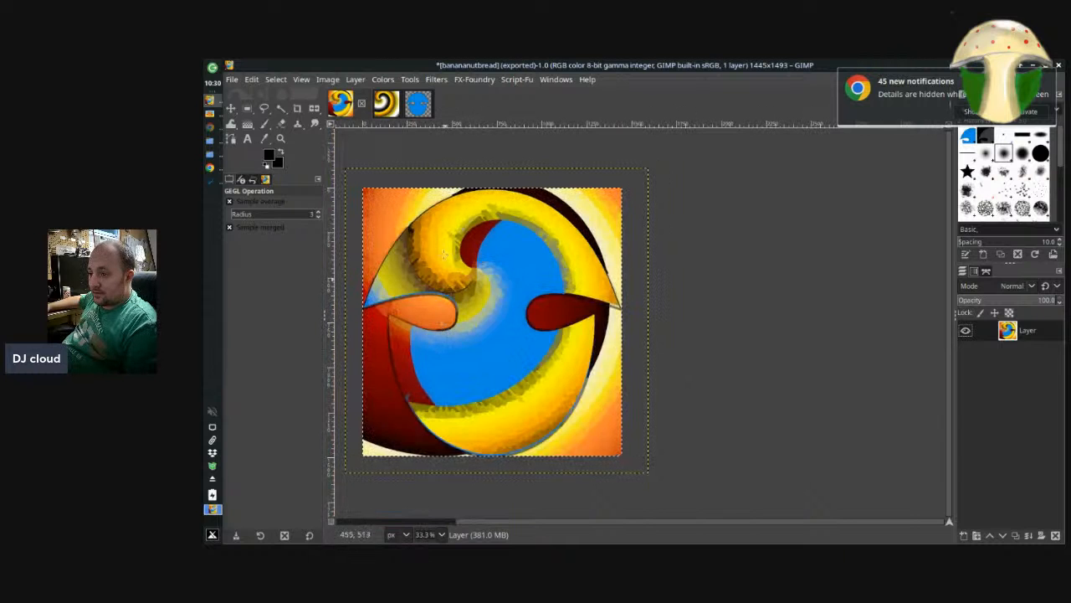
key(ctrl+z)
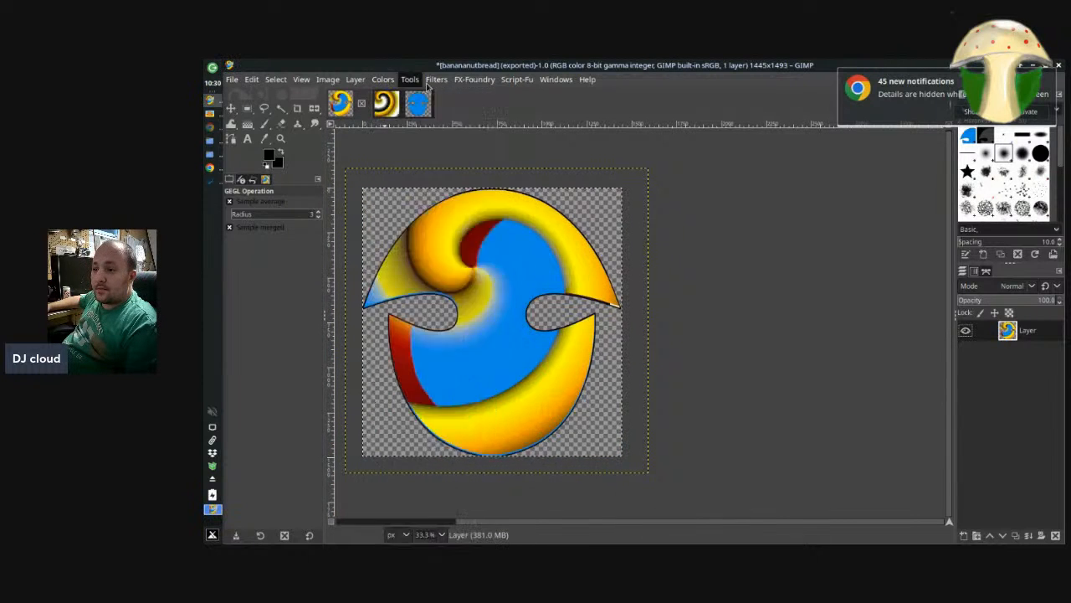
Try the Mandelbrot Fractal Trace filter on the mask with X1 at -42.982 and X2 at 5.556, and cancel it
click(417, 82)
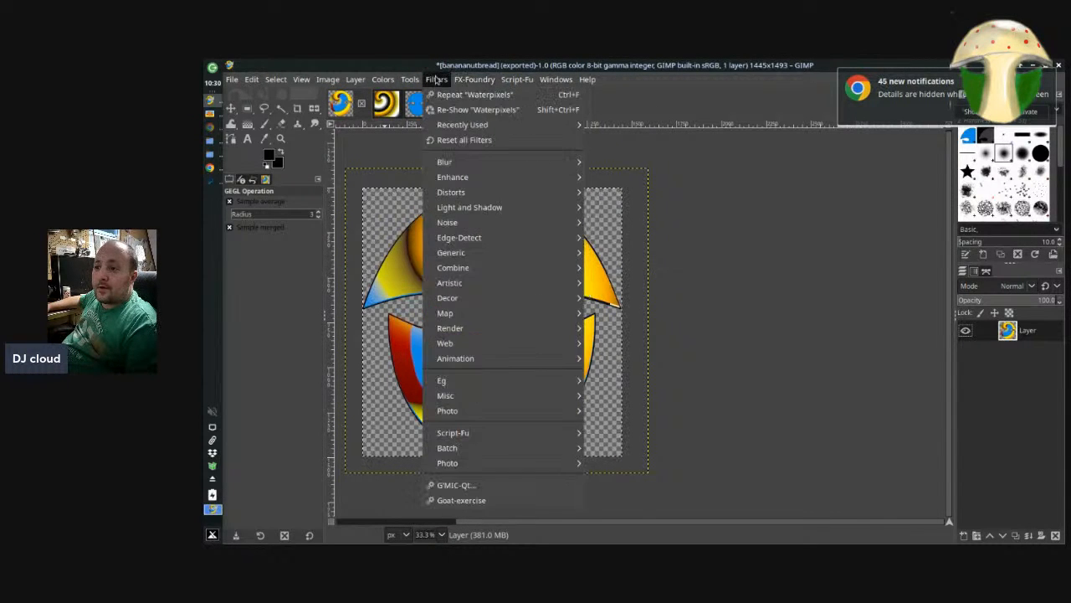
mouse_move(514, 315)
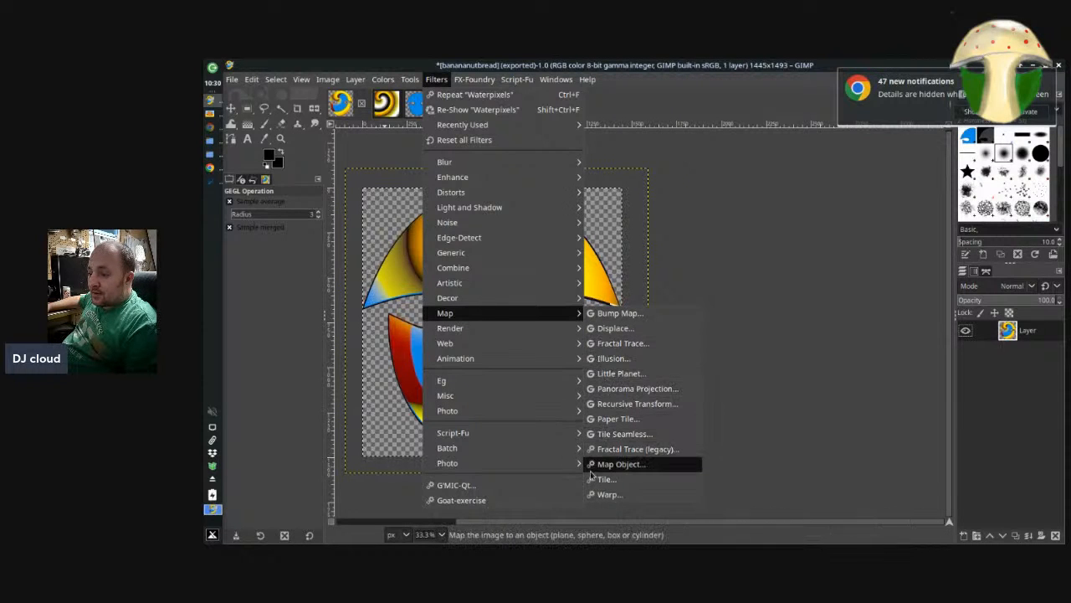
click(619, 343)
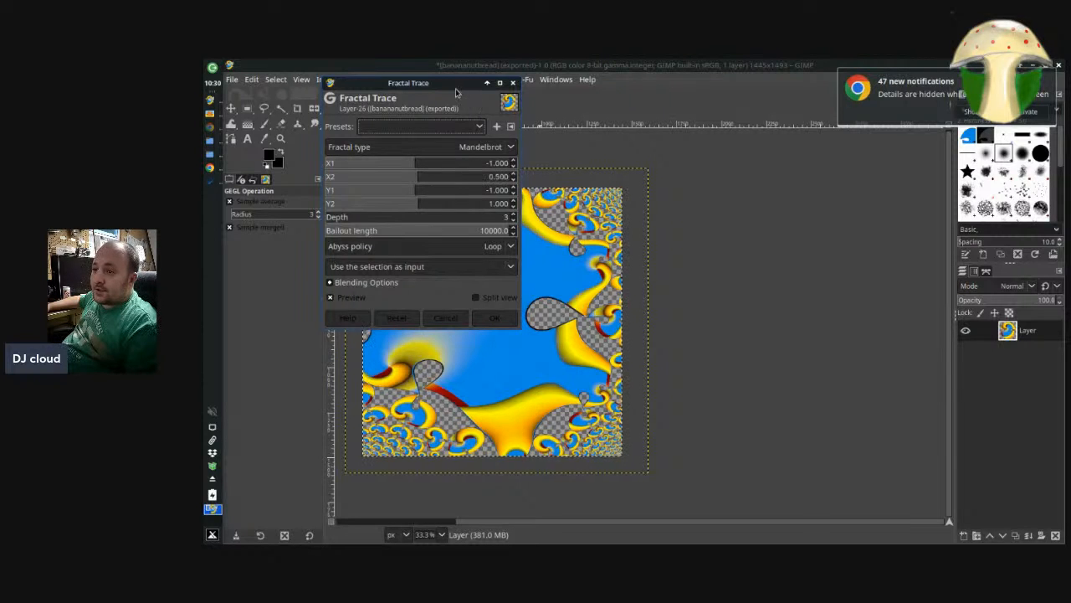
mouse_move(456, 85)
mouse_down()
mouse_move(270, 195)
mouse_move(410, 139)
mouse_up()
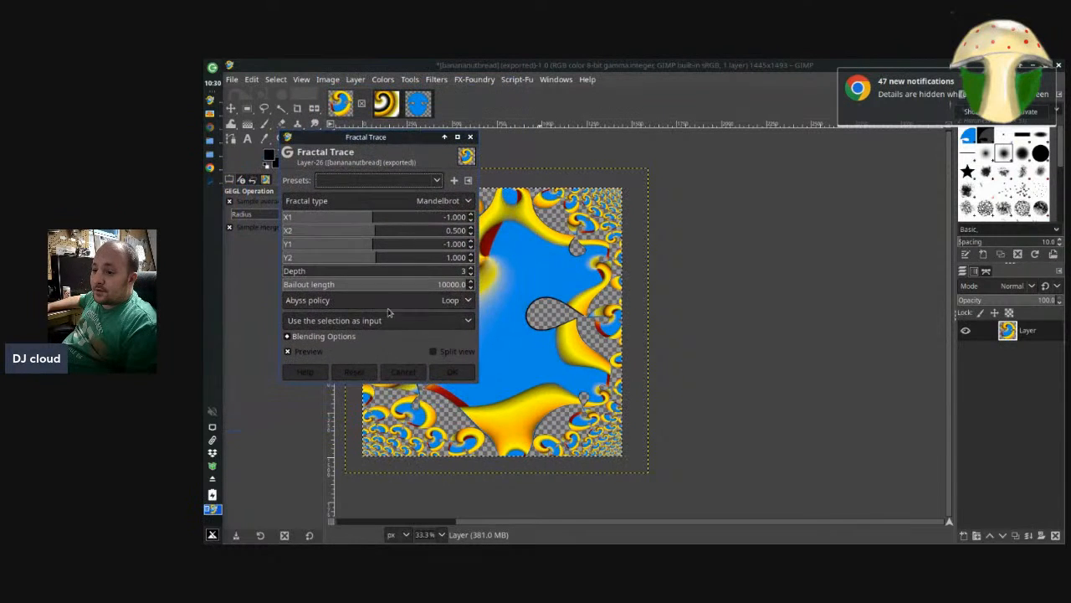
drag(315, 217, 311, 217)
click(296, 216)
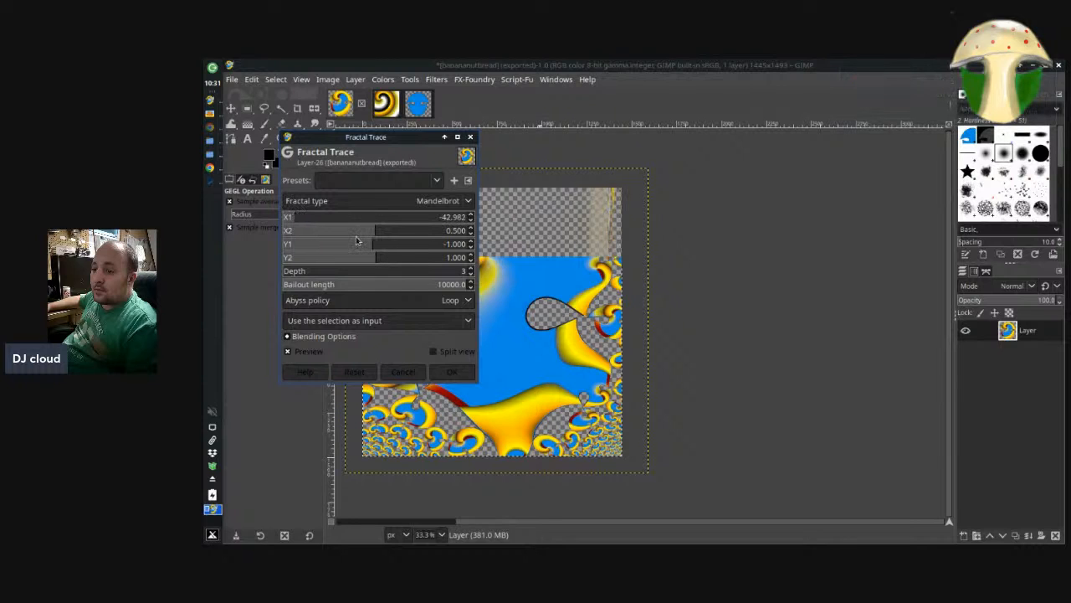
click(350, 230)
click(384, 234)
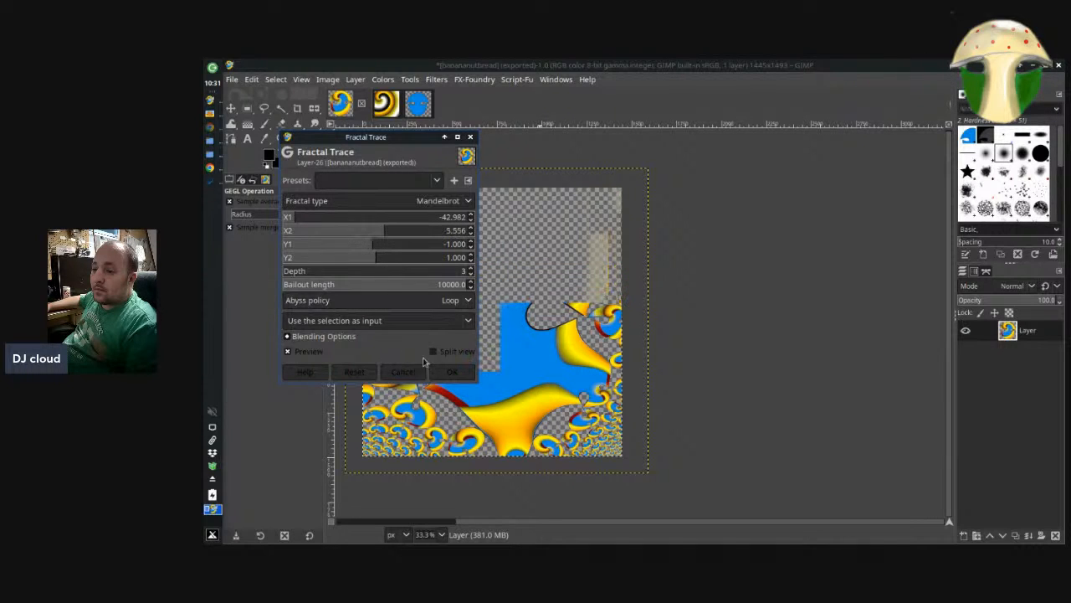
click(408, 374)
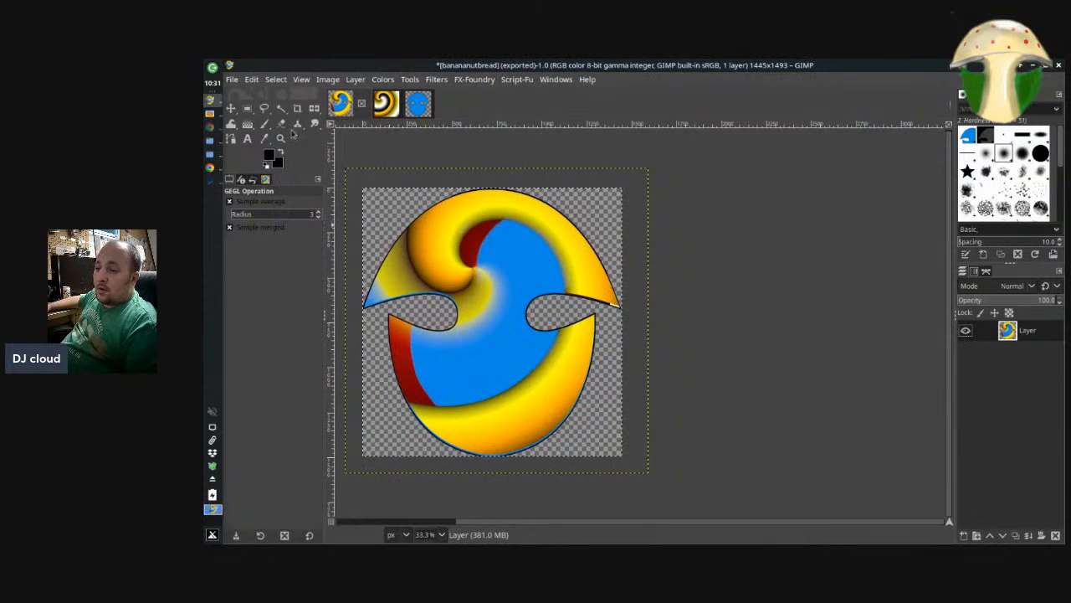
Apply Lasm's LAB Color Punch to the mask layer with Green/Red and Blue/Yellow set to Saturate at strength 64
click(474, 78)
mouse_move(521, 204)
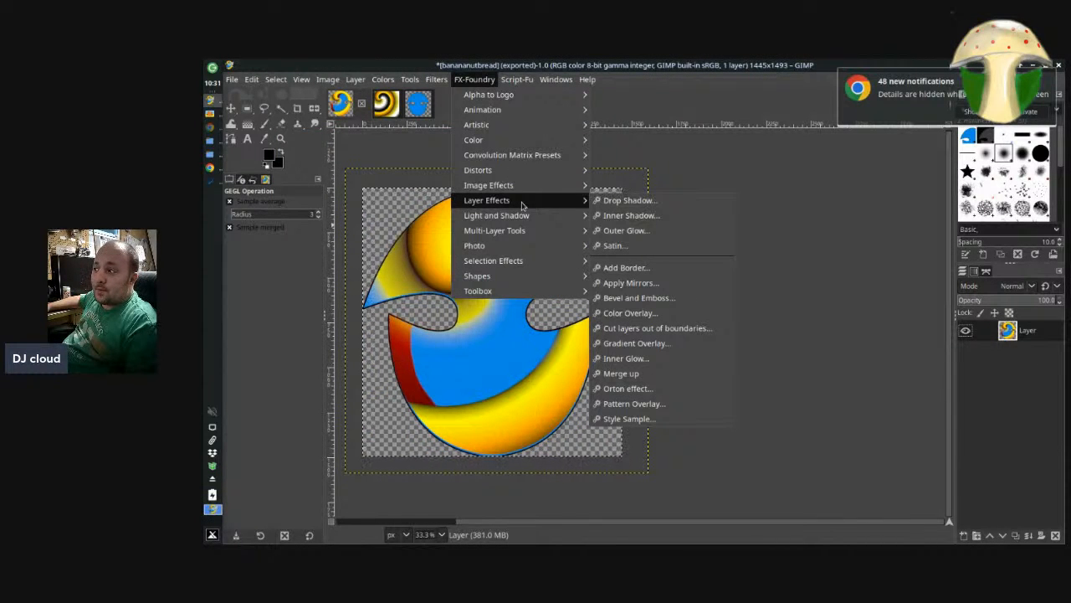
mouse_move(537, 170)
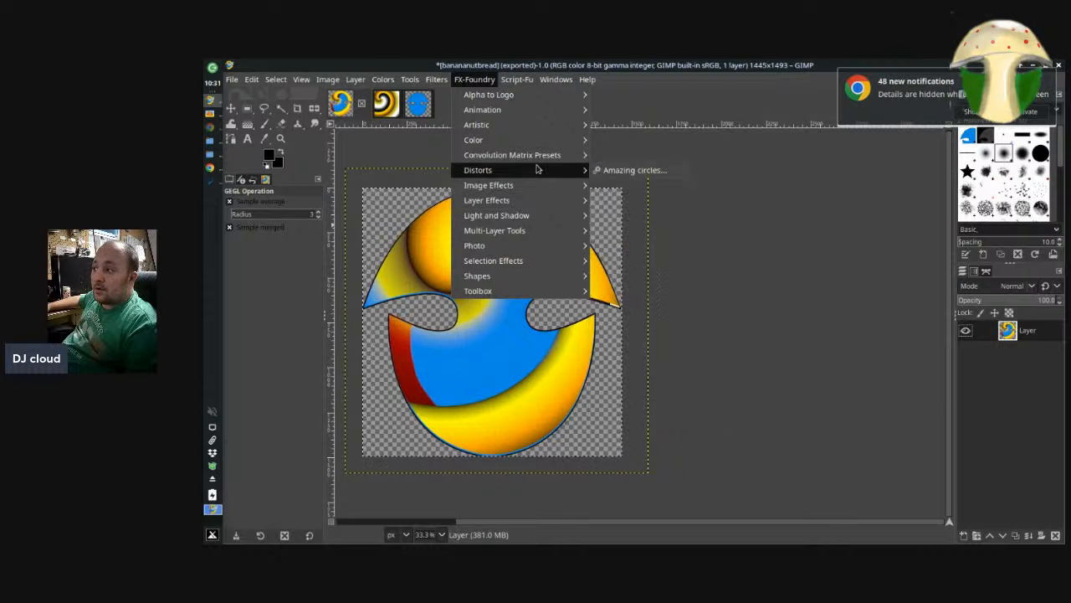
mouse_move(503, 138)
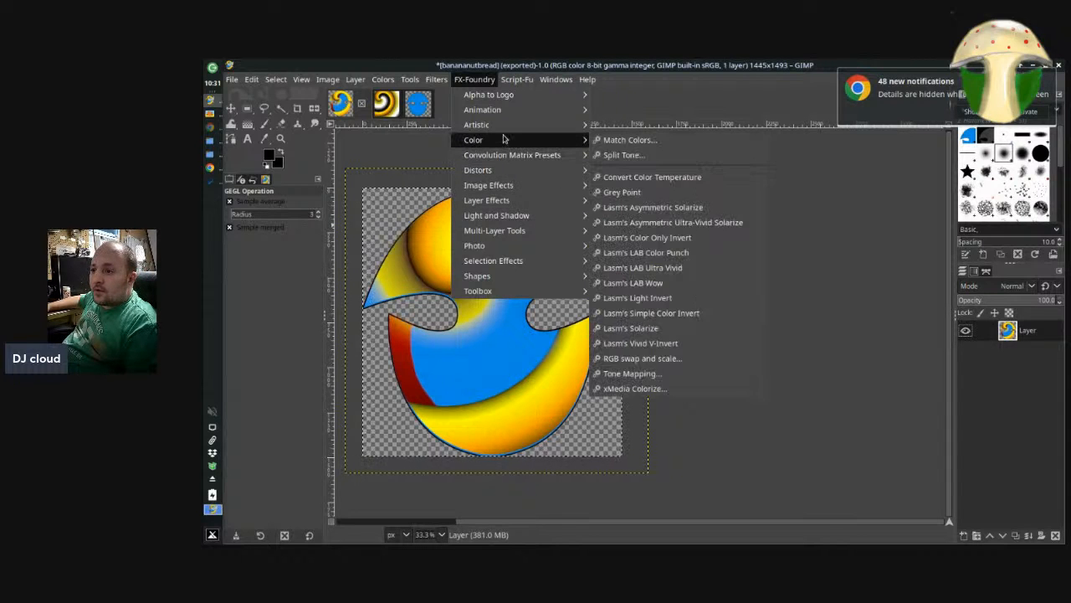
click(657, 255)
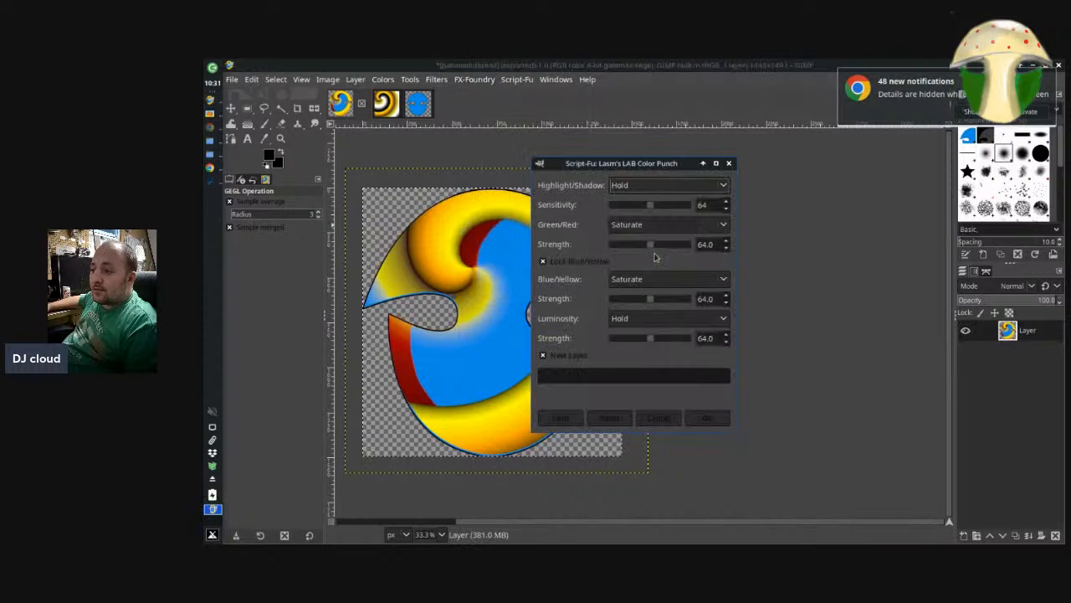
click(703, 421)
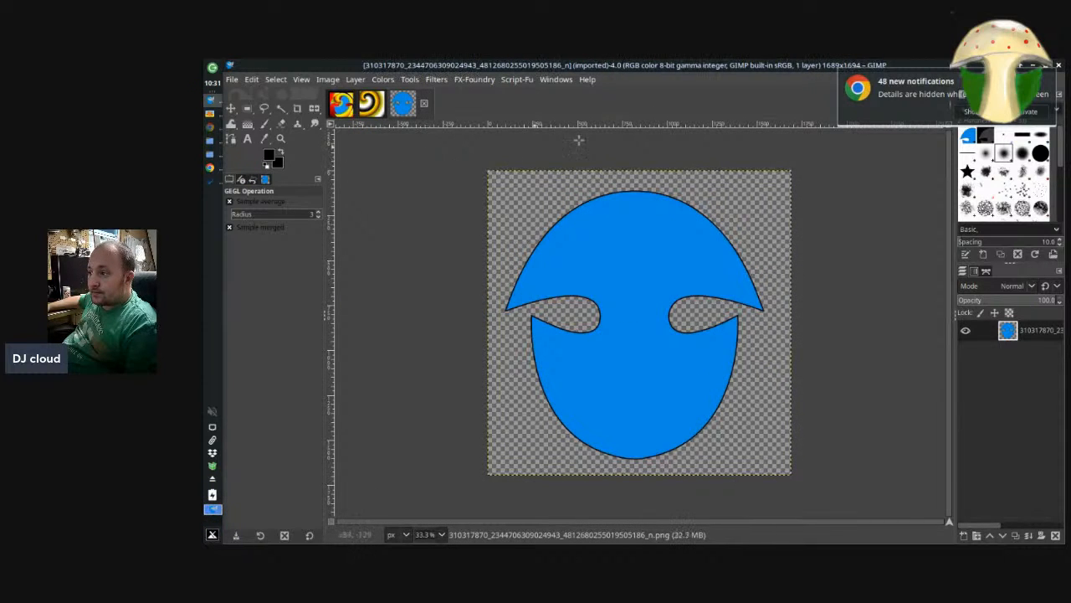
click(348, 112)
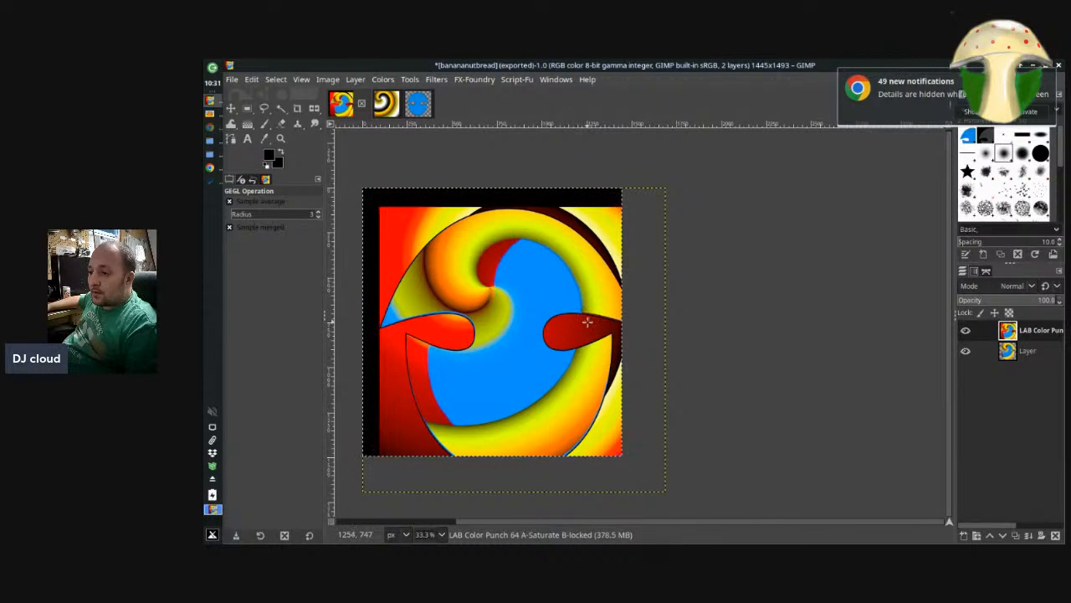
Delete the LAB Color Punch layer and check the remaining mask layer by hiding and showing it
click(1005, 355)
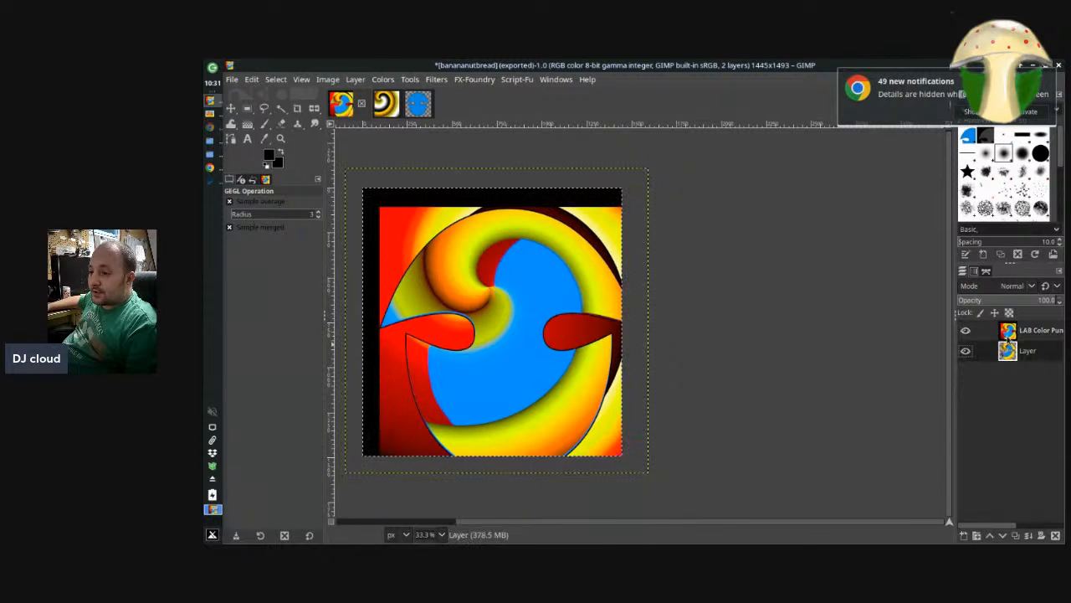
click(1009, 331)
key(Delete)
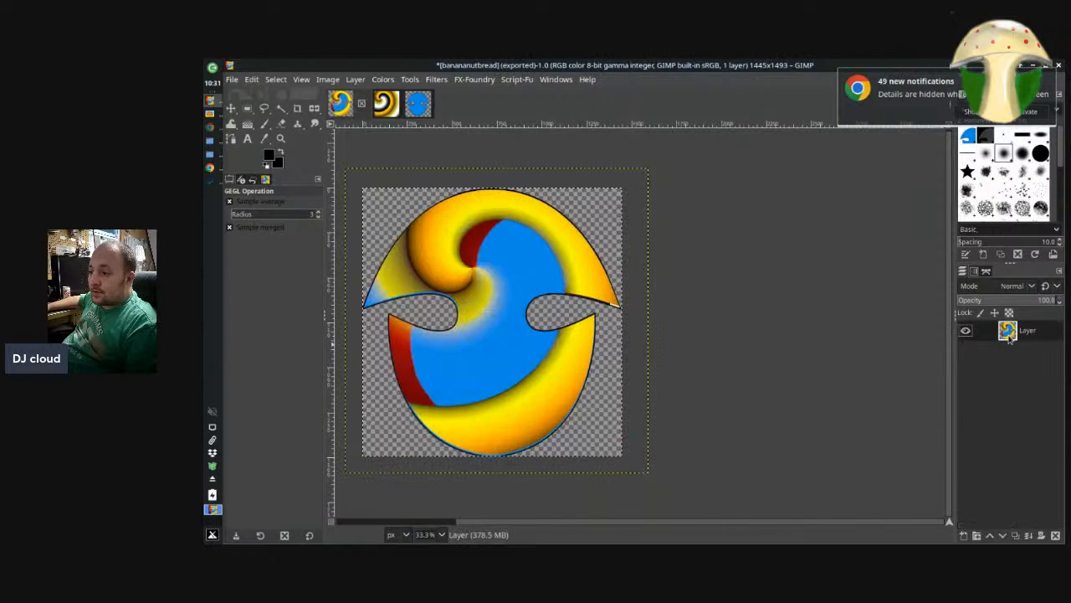
click(966, 332)
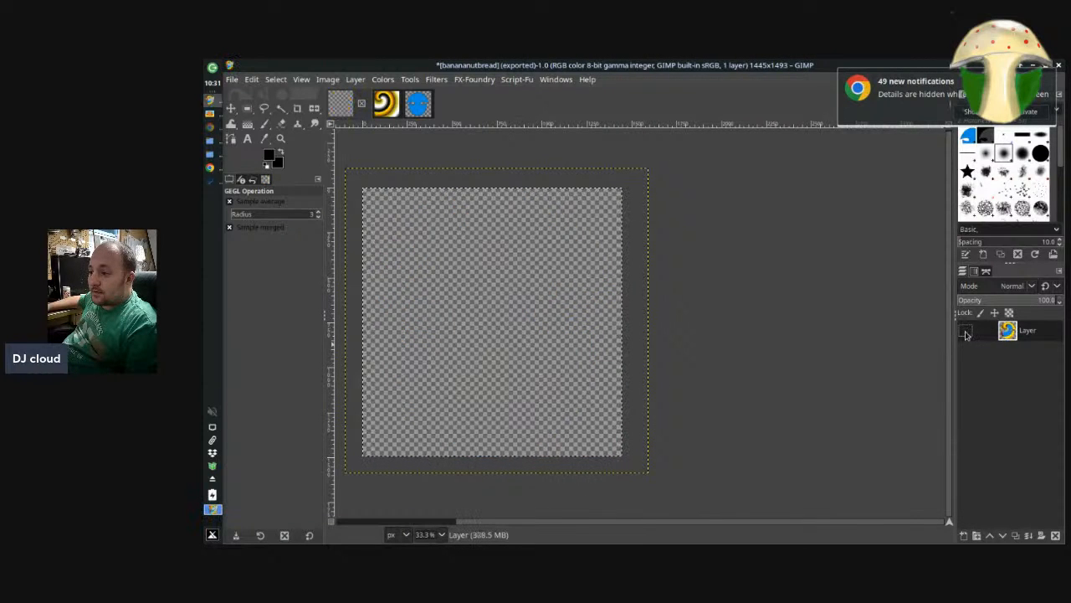
click(966, 332)
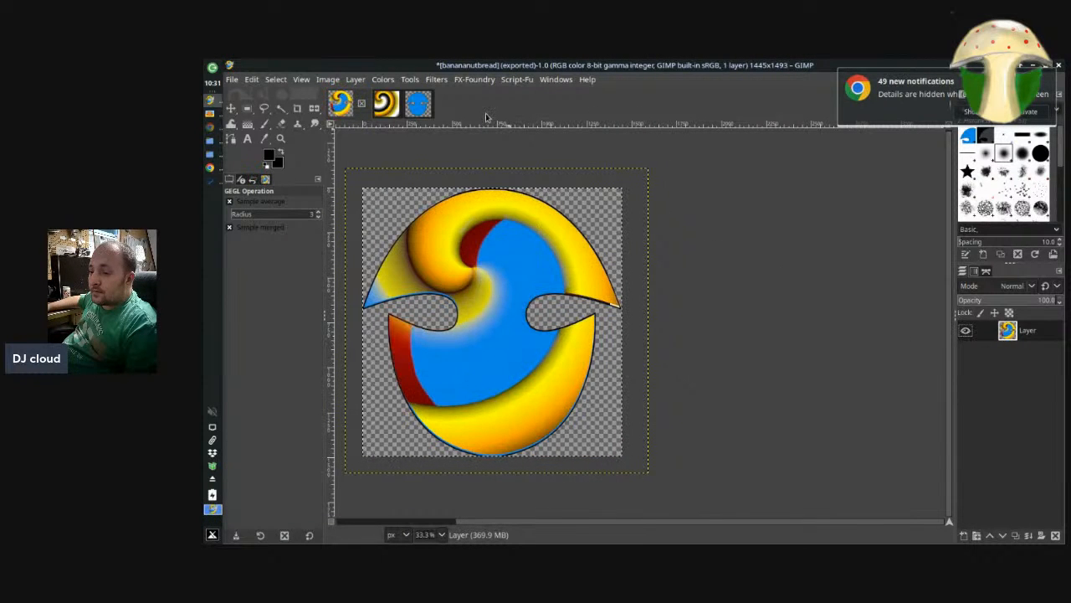
Save the mask image as banananutbread.xcf
key(a)
click(233, 80)
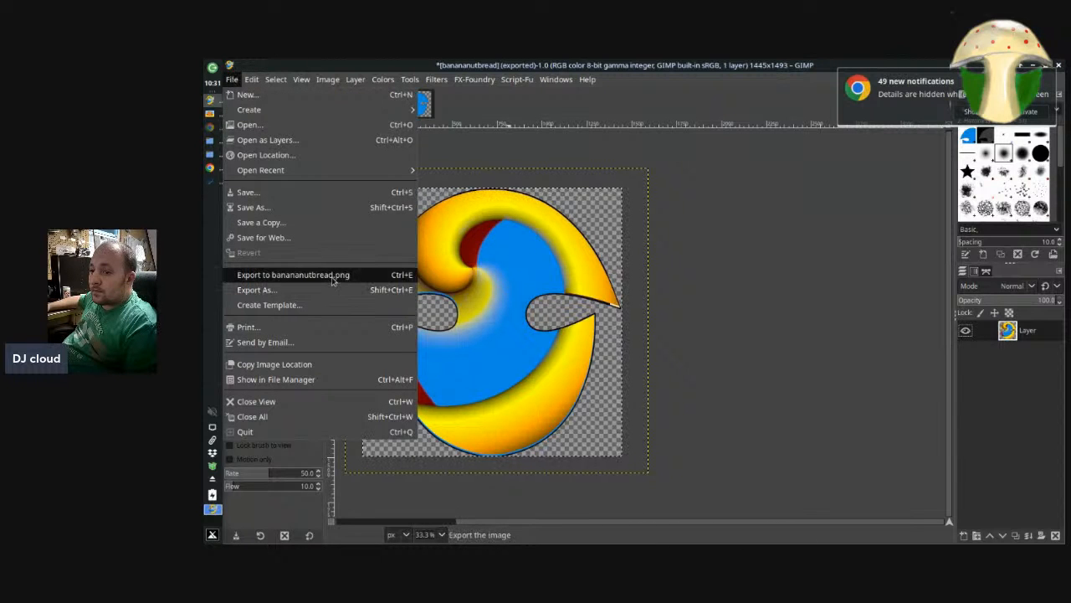
click(312, 195)
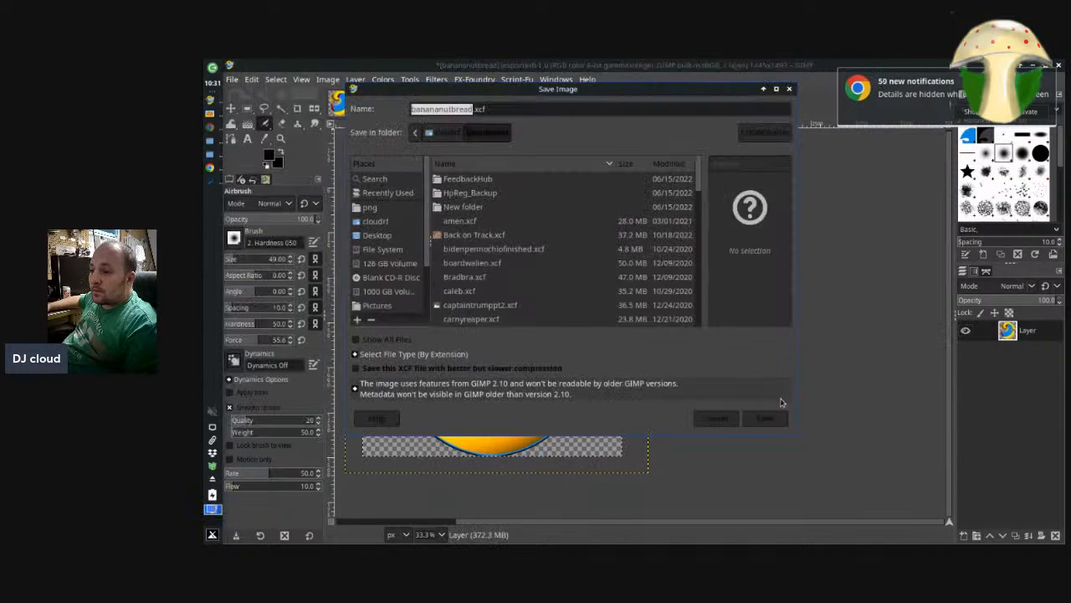
click(763, 418)
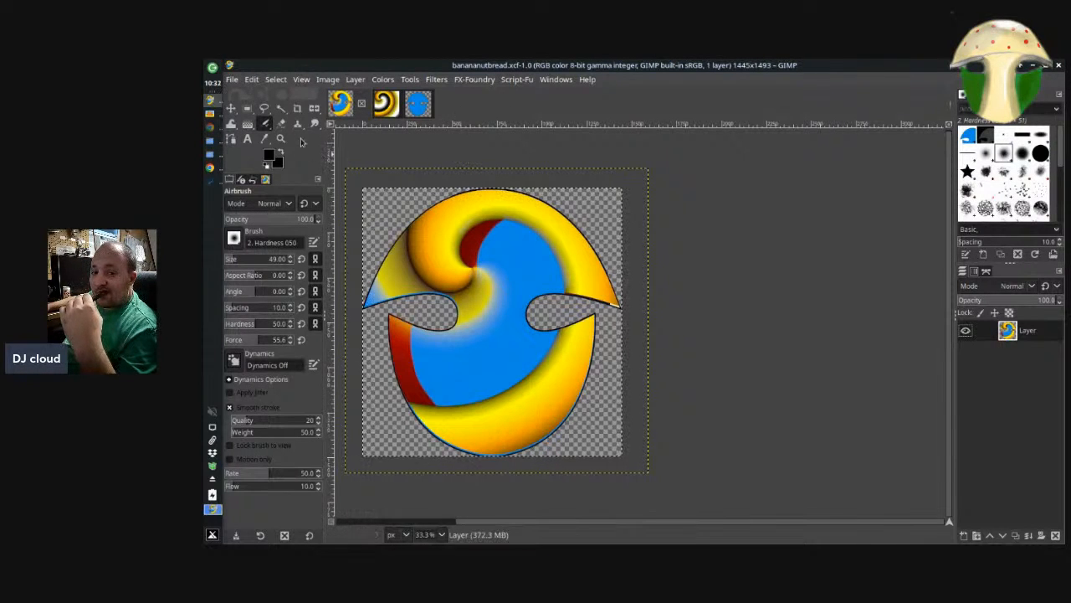
Run the FX-Foundry Hue Changer animation script on the mask layer with the default color step
click(474, 79)
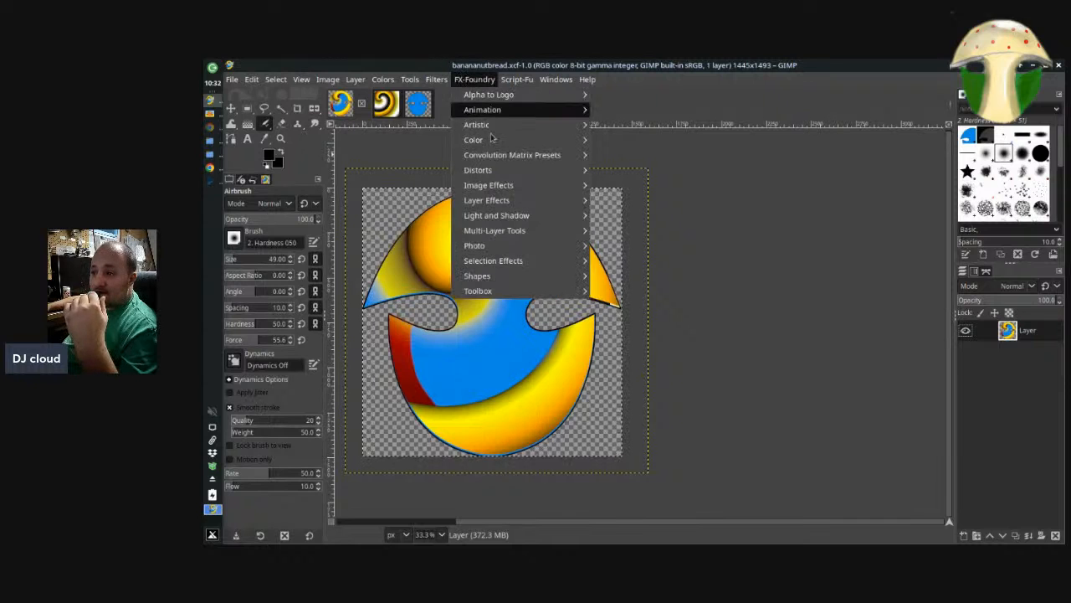
mouse_move(515, 125)
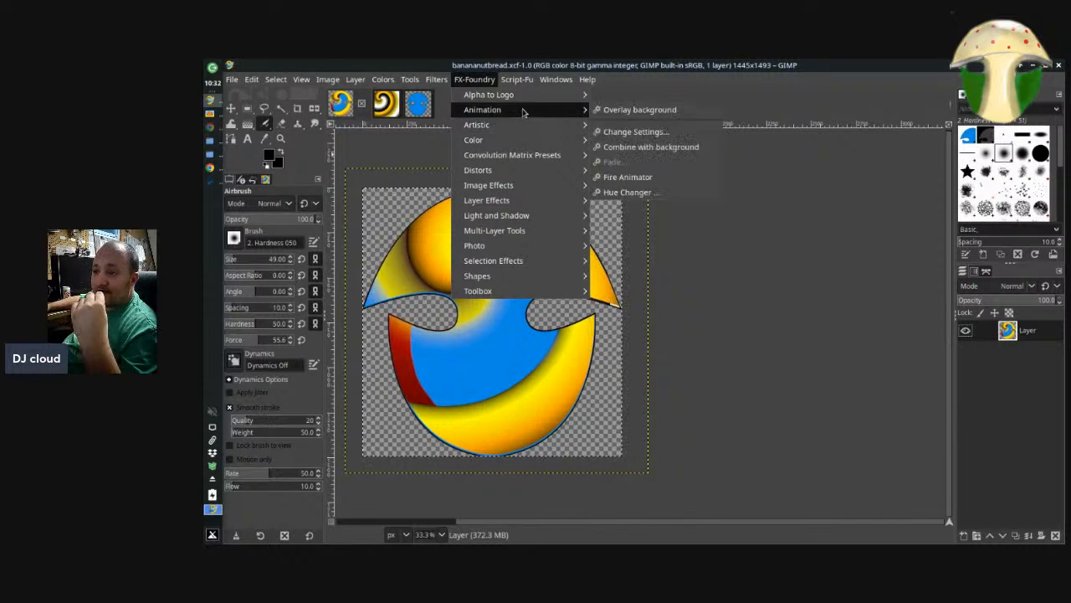
mouse_move(442, 81)
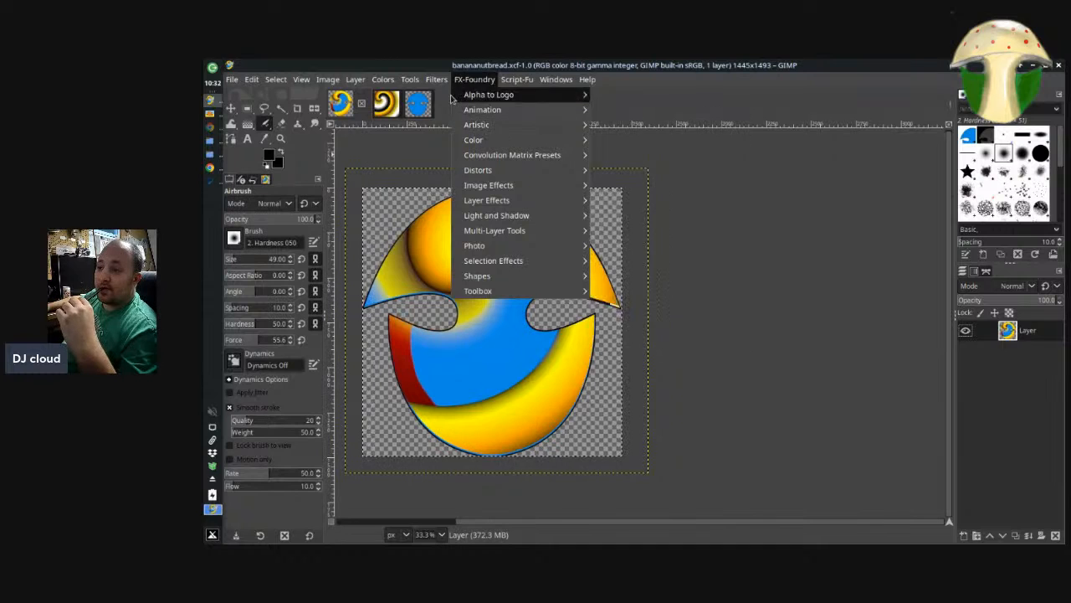
mouse_move(462, 106)
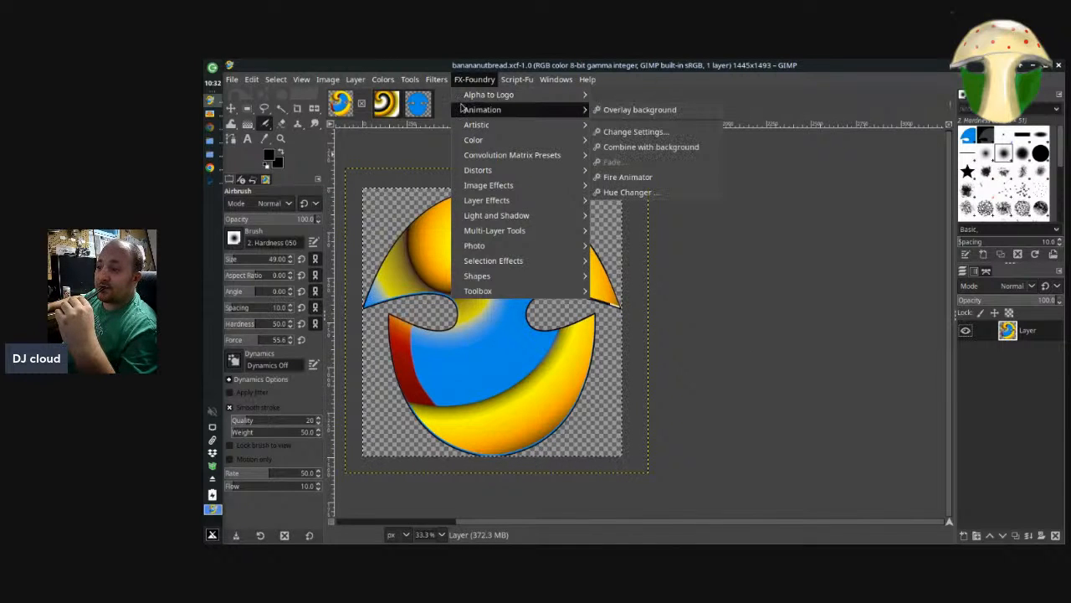
click(614, 193)
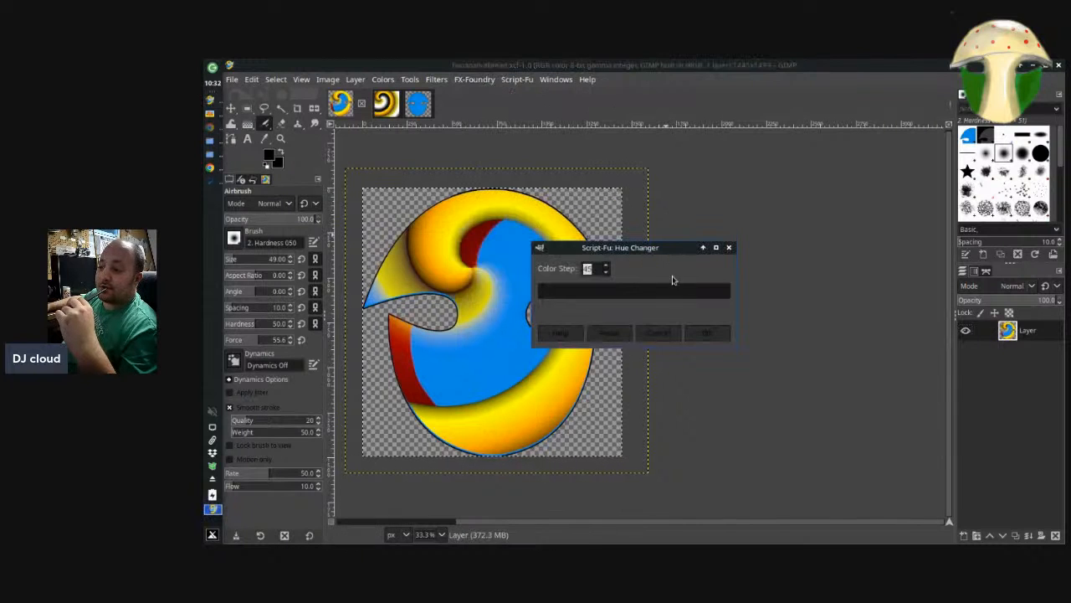
click(698, 335)
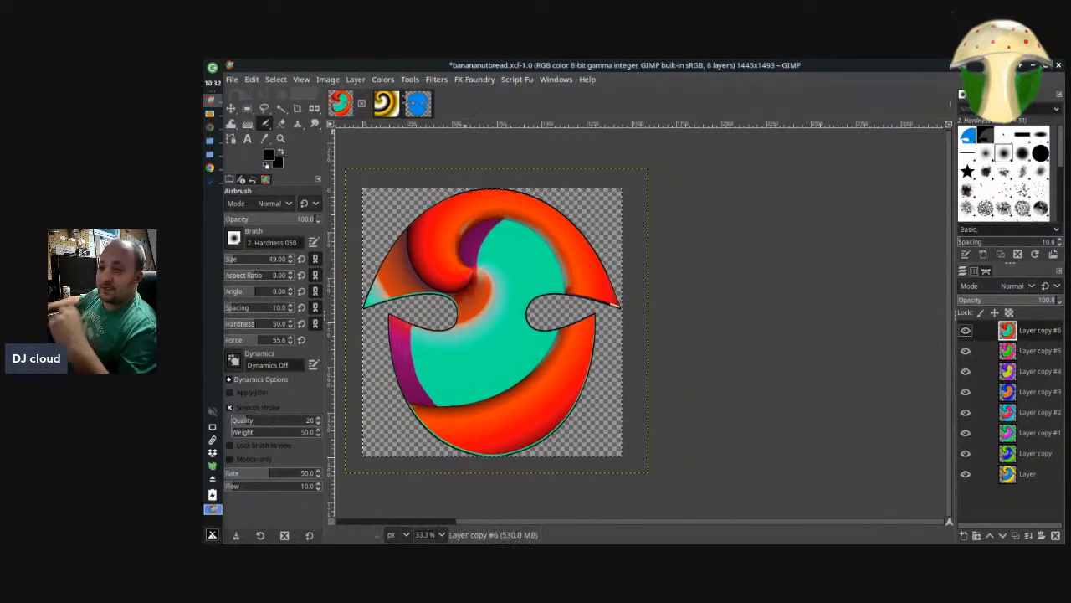
Export the hue-shifted layers as flip.gif in the png folder, cropping layers to the image borders and enabling the As animation option
click(232, 79)
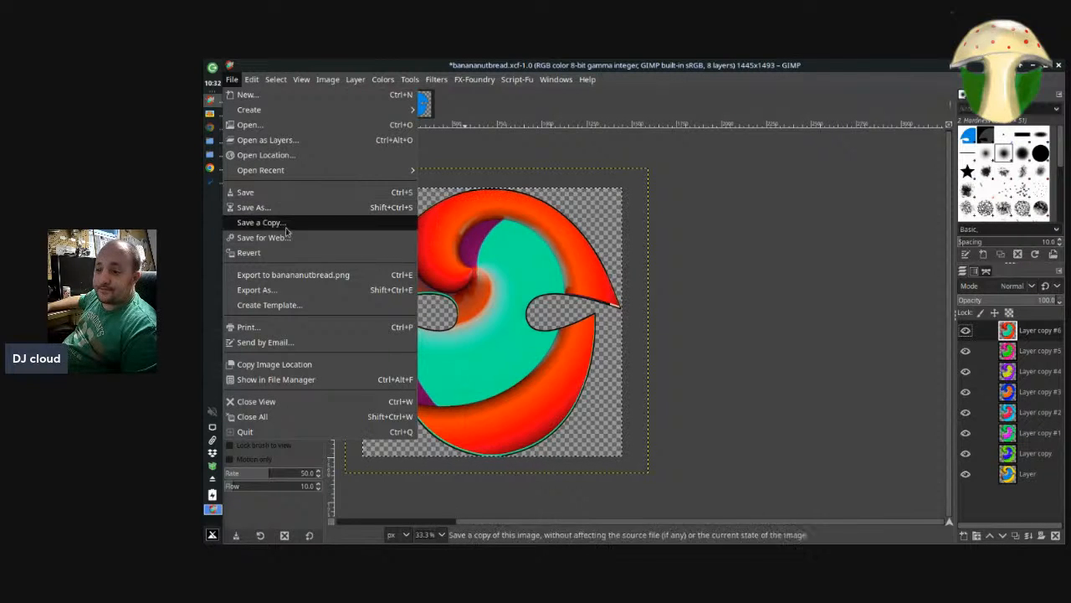
click(291, 289)
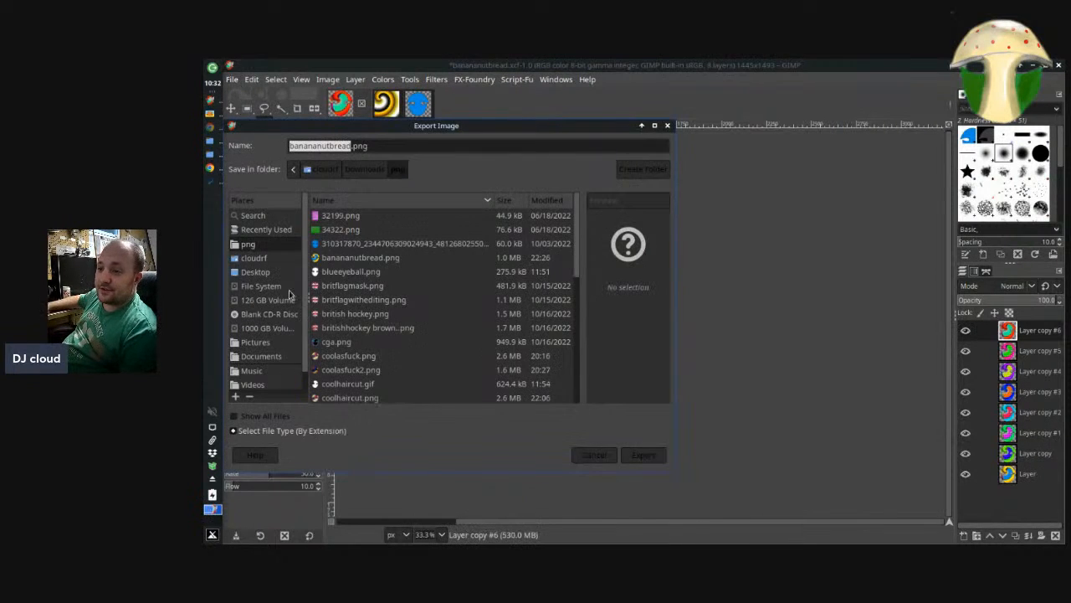
text(flip.gif)
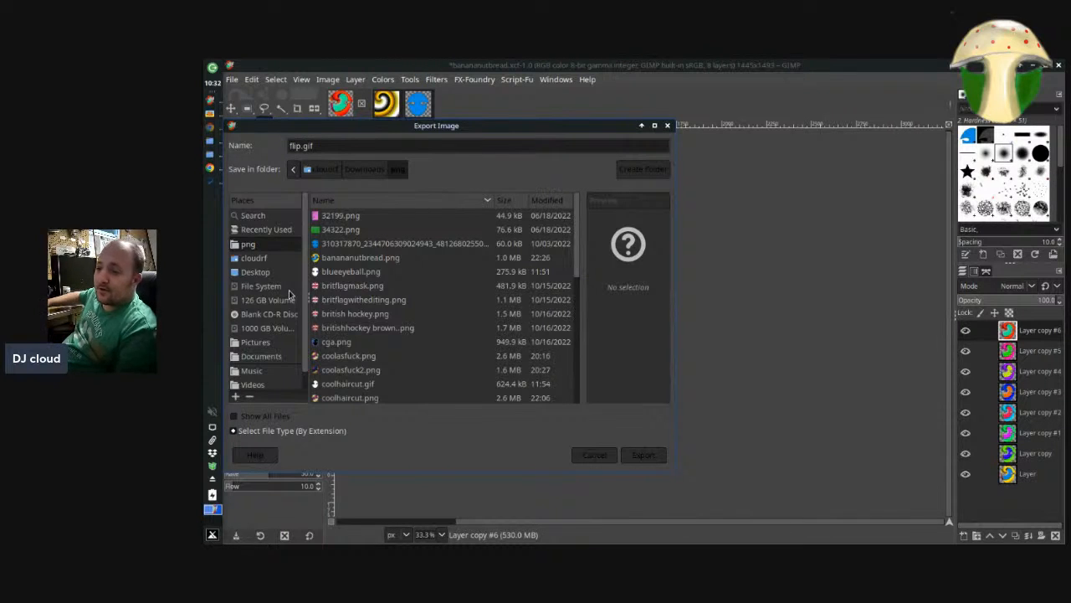
key(Return)
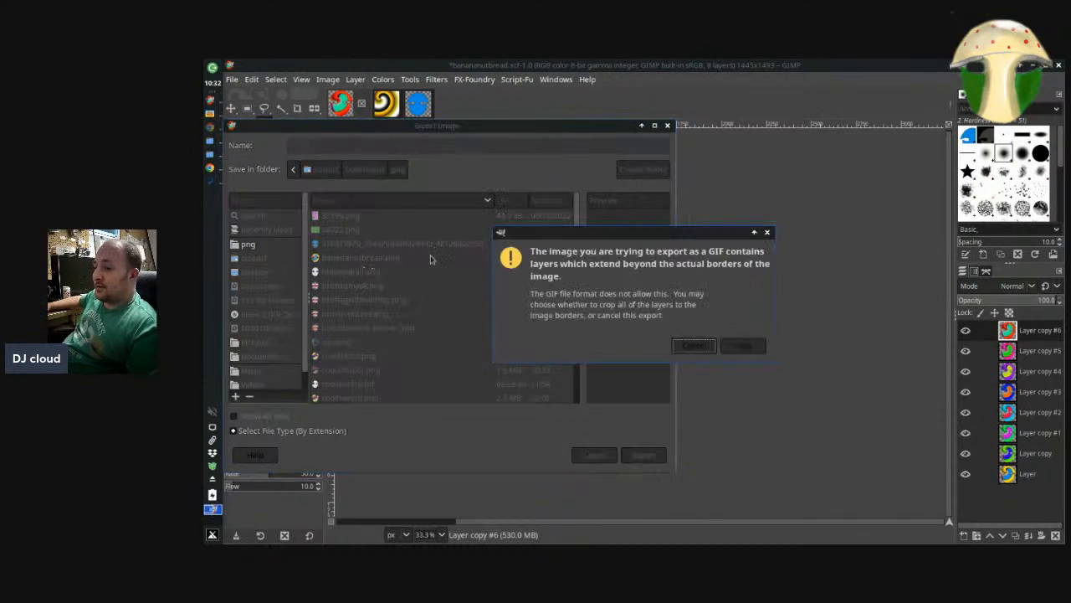
click(729, 348)
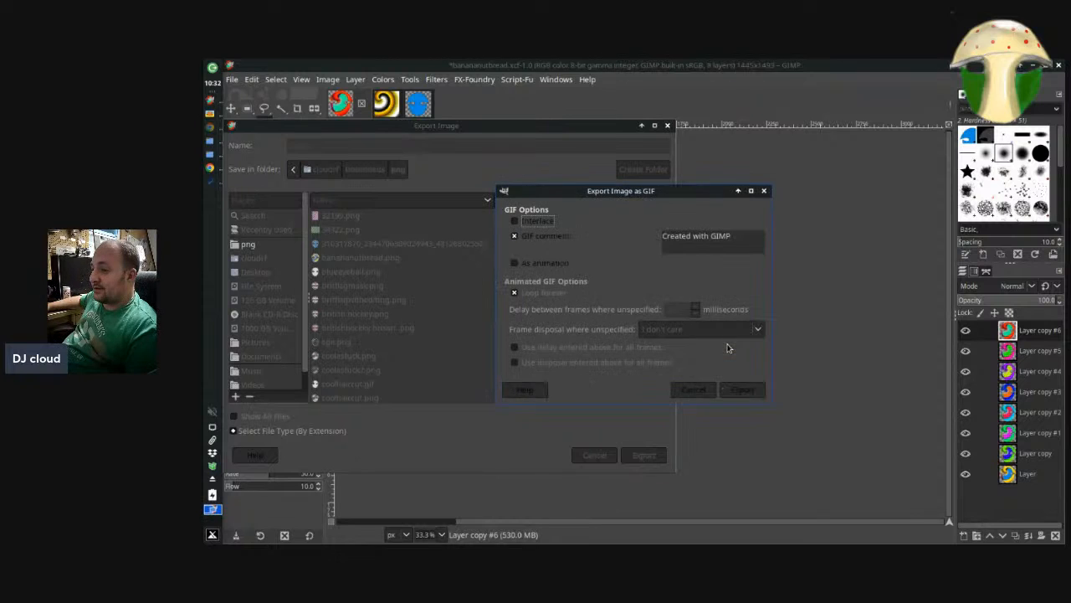
click(516, 263)
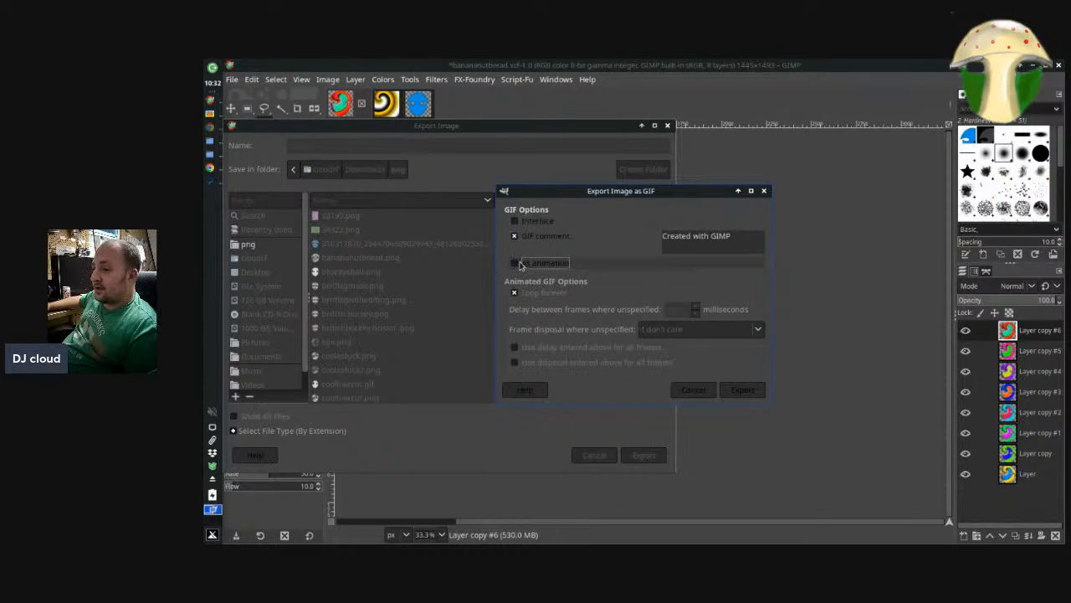
click(741, 390)
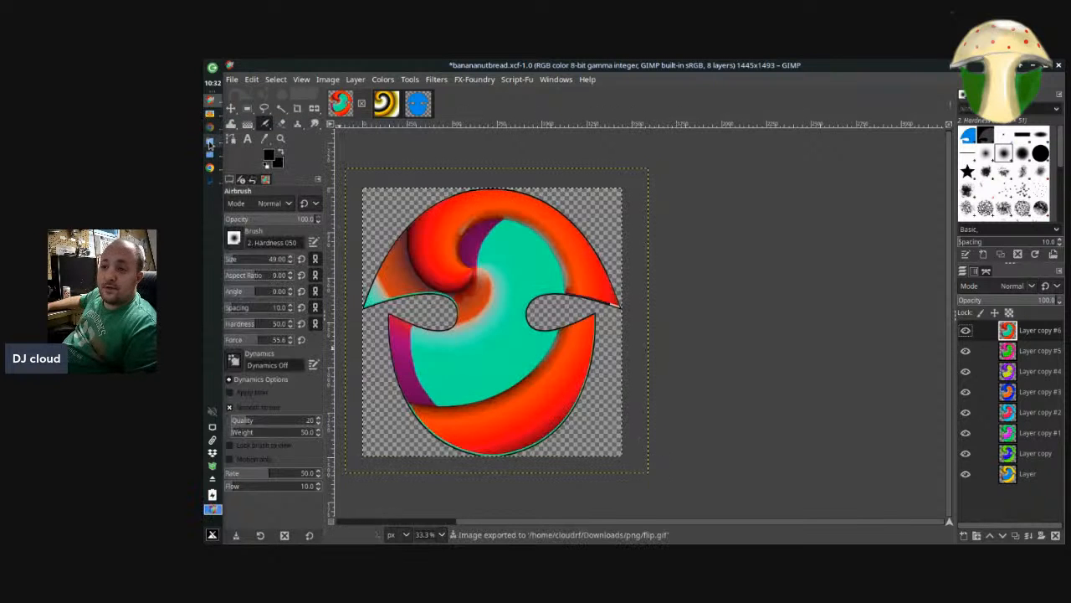
Switch to the file manager and open flip.gif from the png folder to check how the color-changing animation plays
click(210, 142)
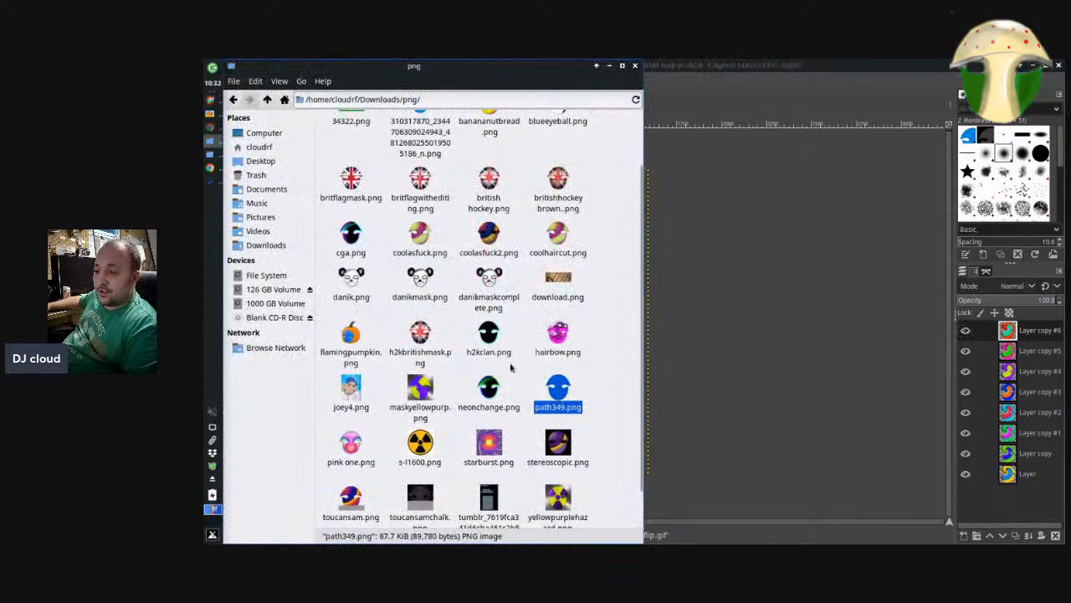
click(466, 352)
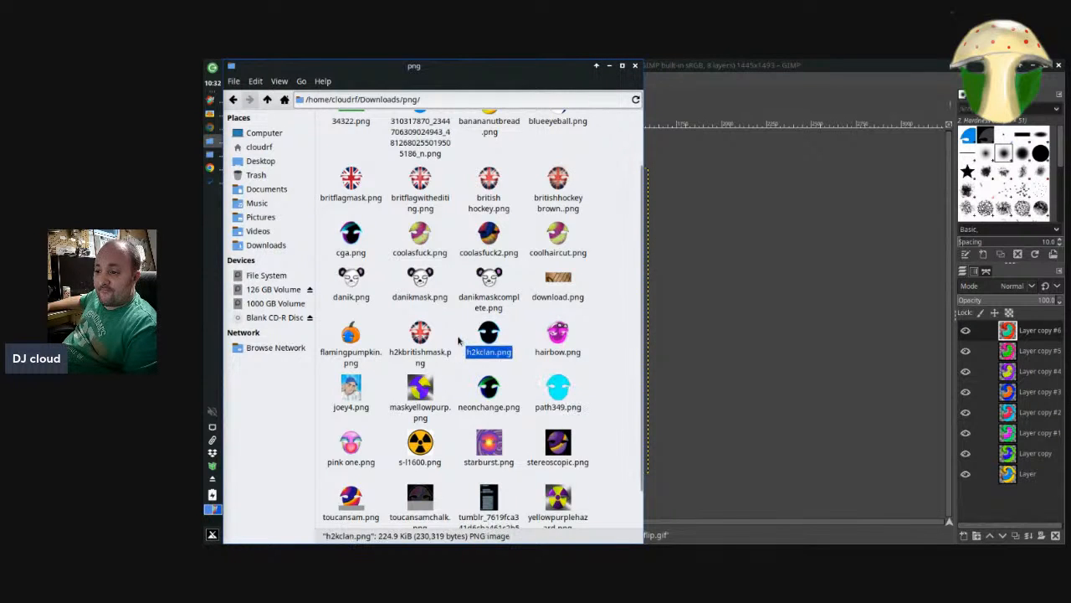
scroll(468, 318, down, 1)
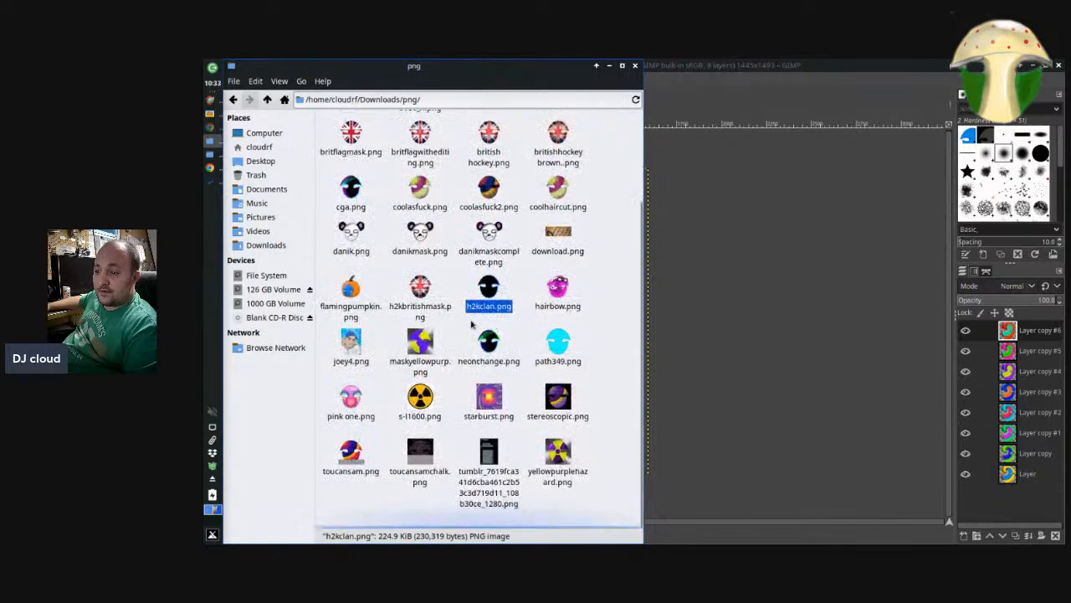
click(608, 385)
text(f)
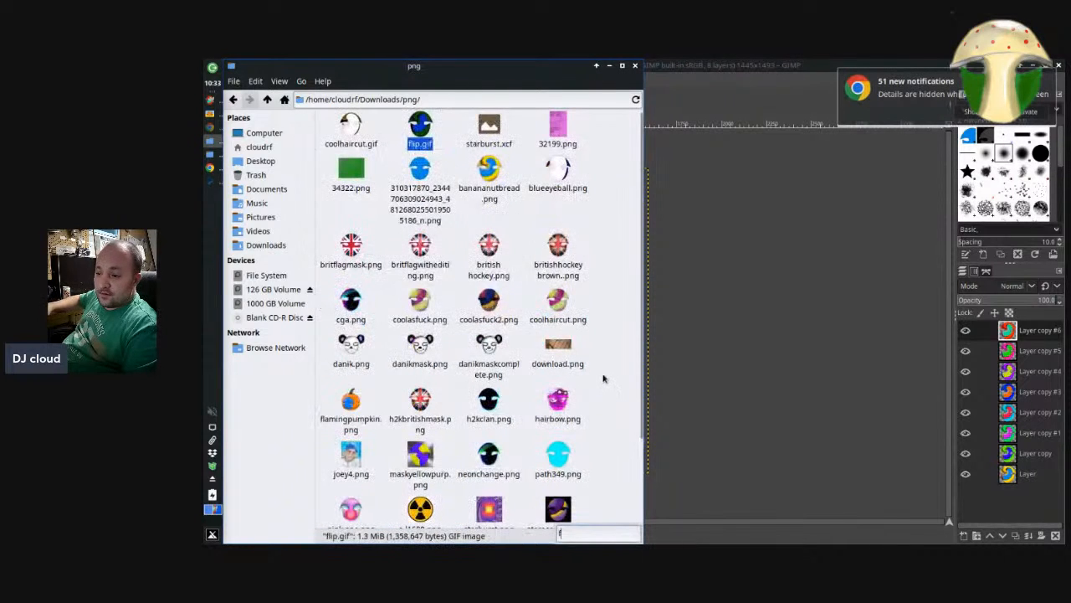
double_click(417, 127)
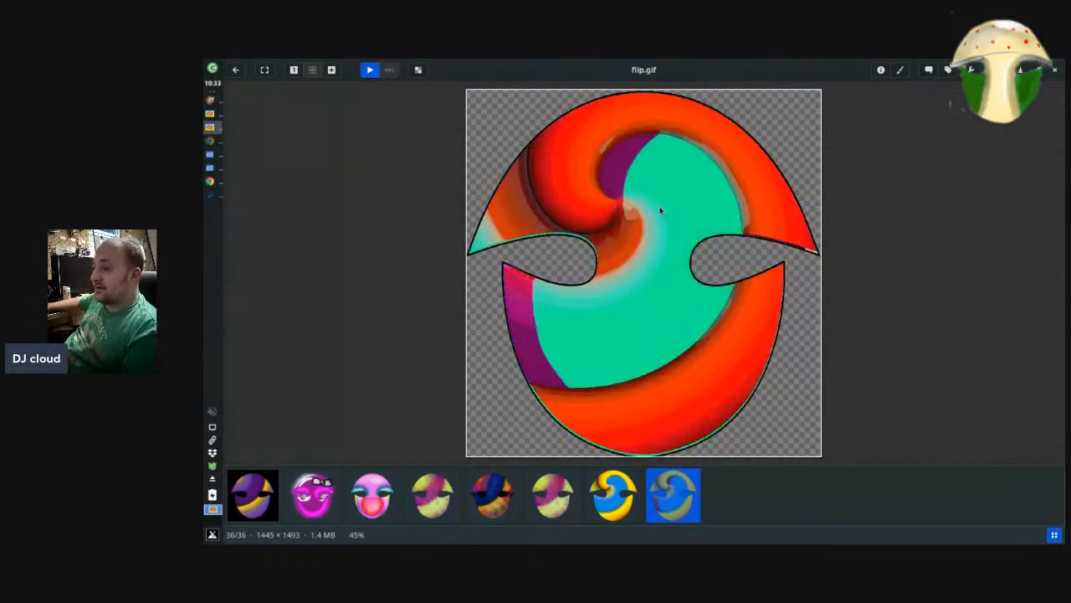
key(Escape)
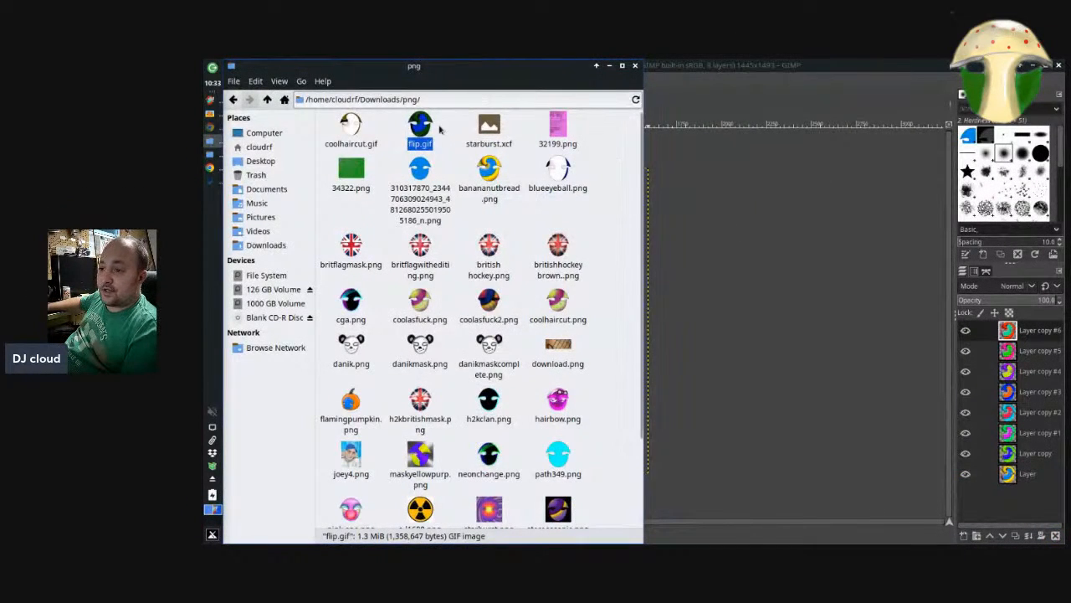
Return to GIMP and undo the Hue Changer animation on the mask image
click(720, 174)
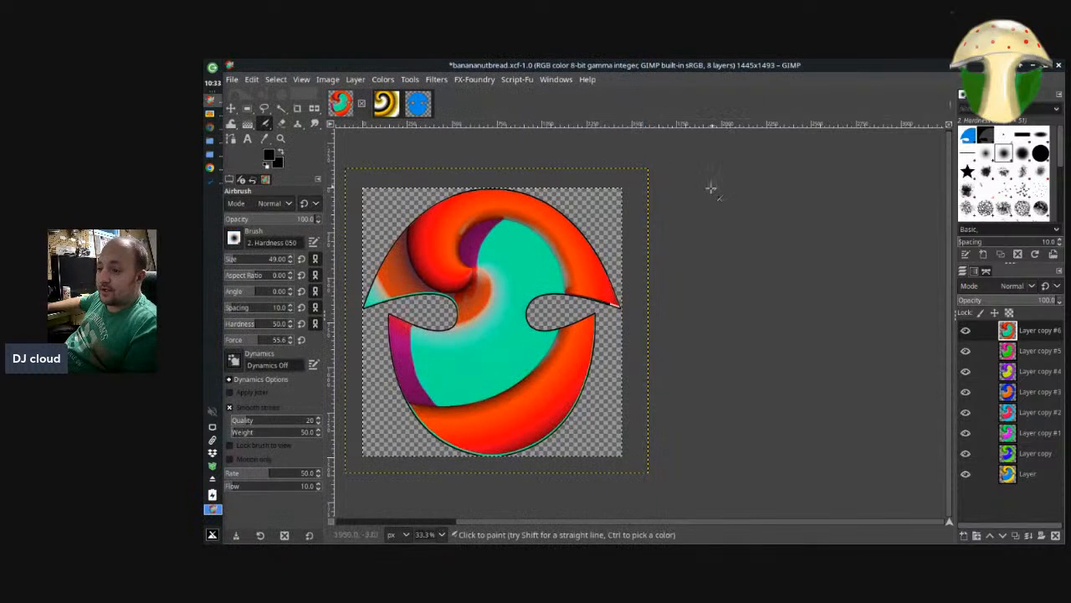
key(ctrl+z)
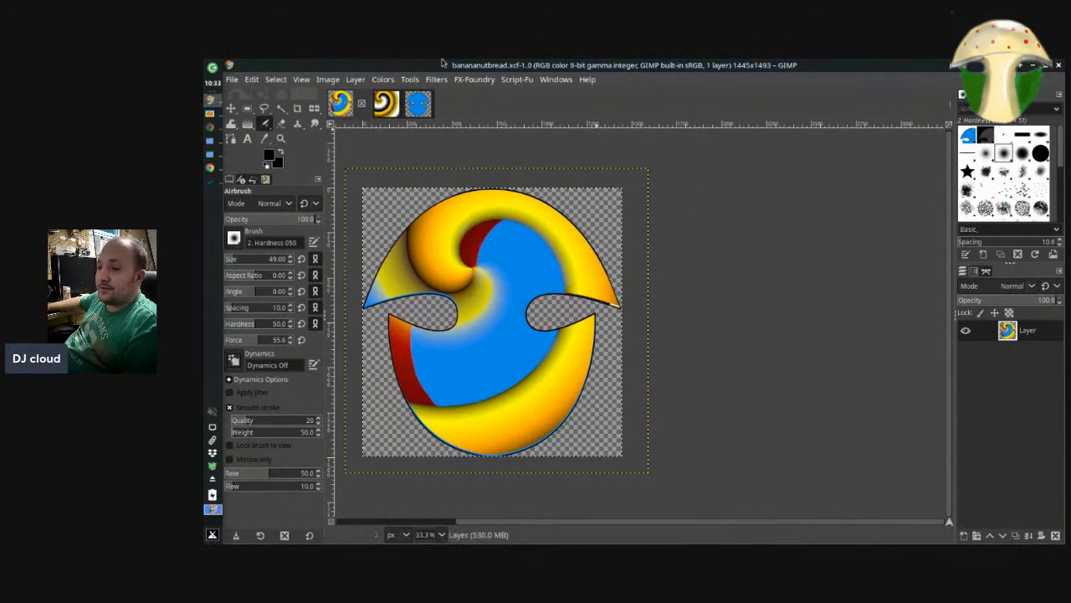
Try the Blend animation filter on the single mask layer with its default settings
click(490, 79)
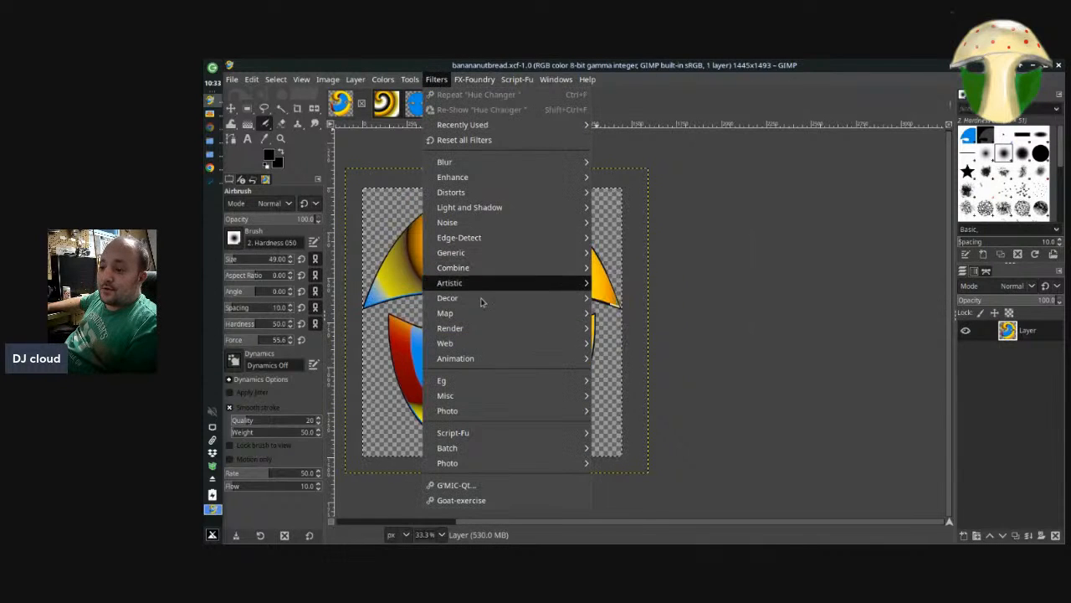
mouse_move(481, 358)
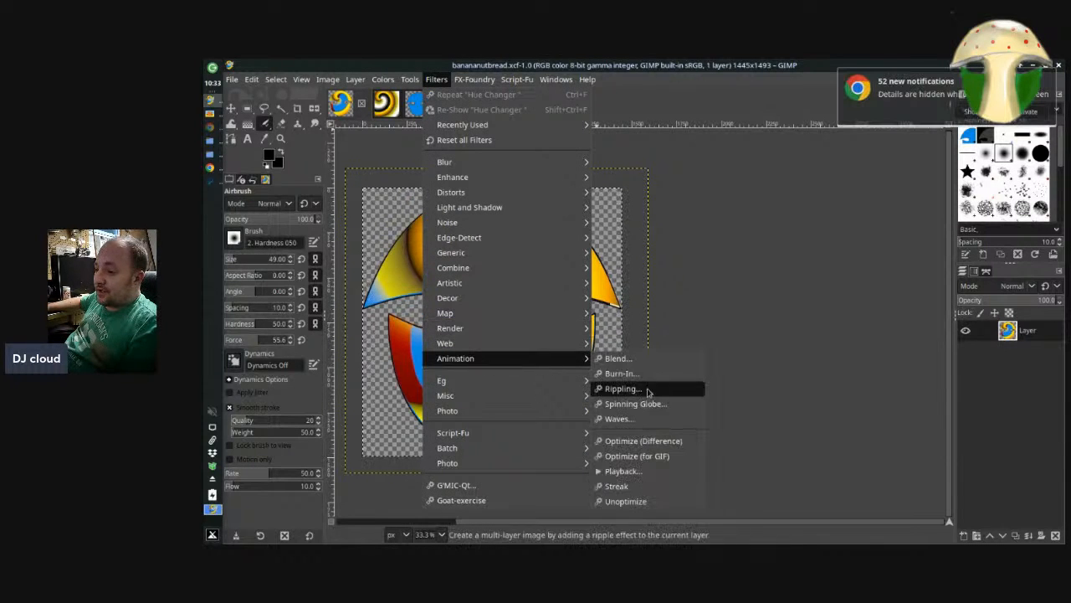
click(658, 360)
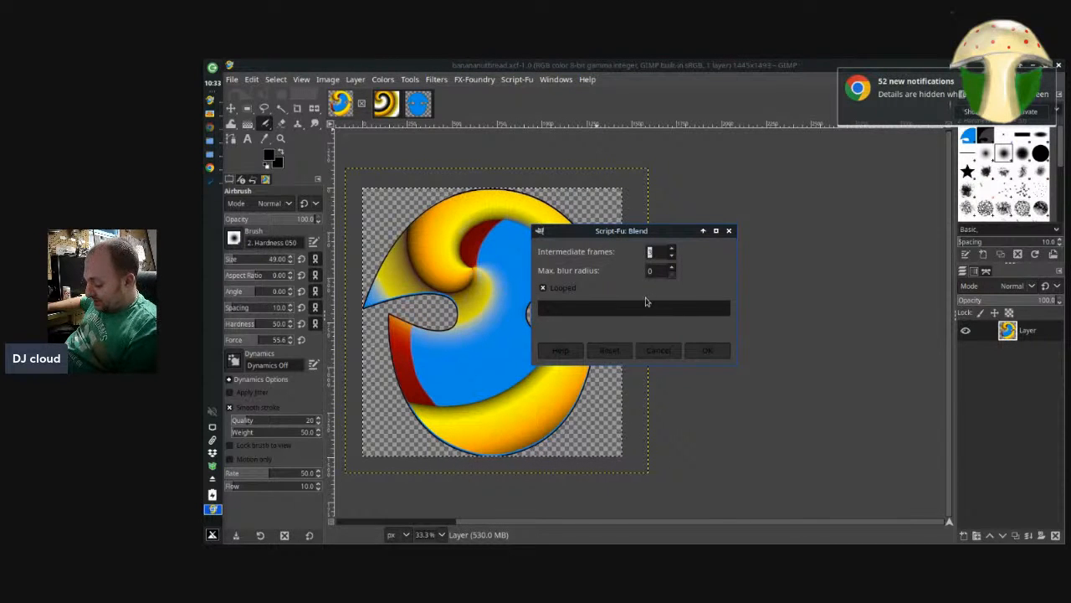
click(706, 350)
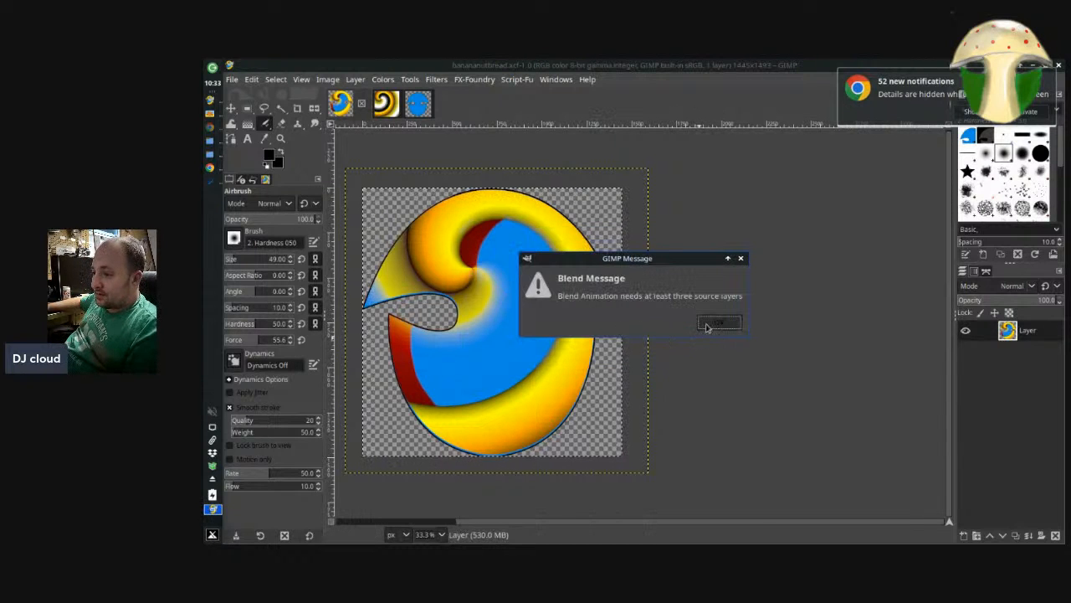
click(718, 323)
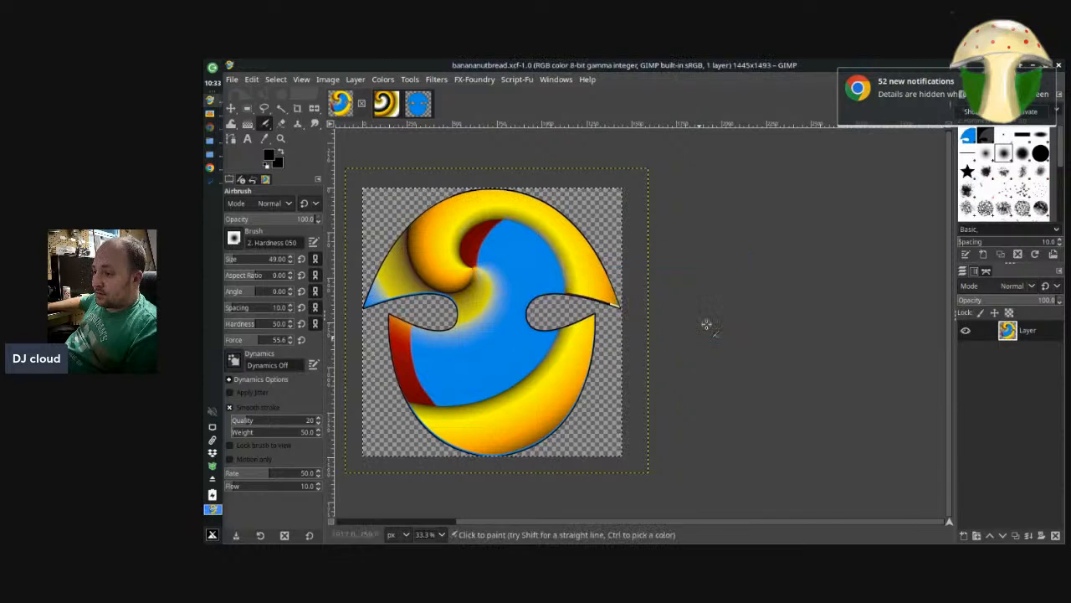
Apply the Waves animation filter to the mask layer with amplitude 10, wavelength 40.5 and 44 frames
click(409, 78)
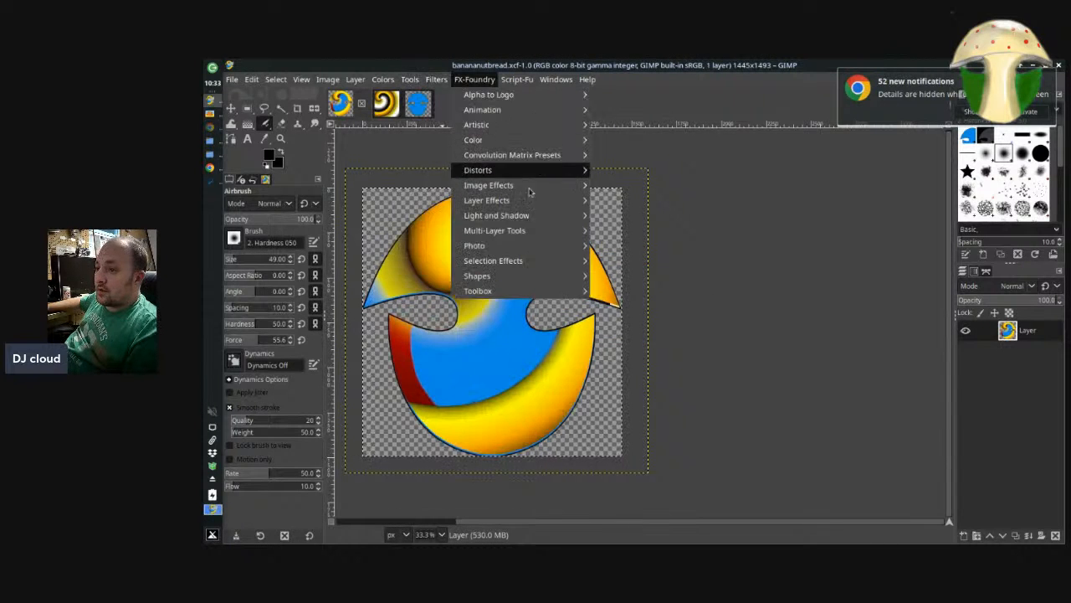
mouse_move(439, 79)
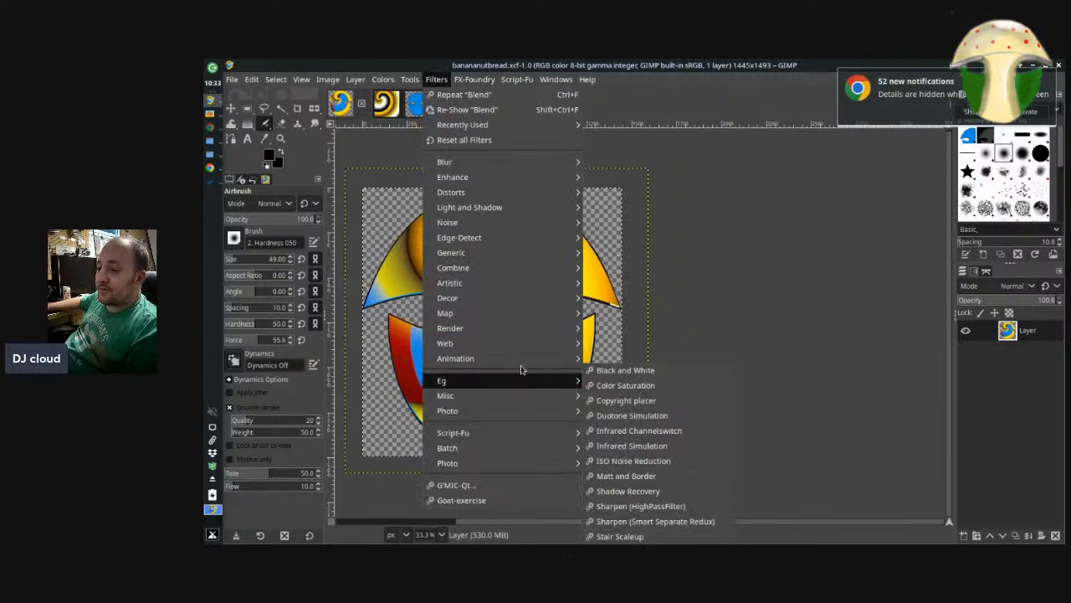
mouse_move(527, 360)
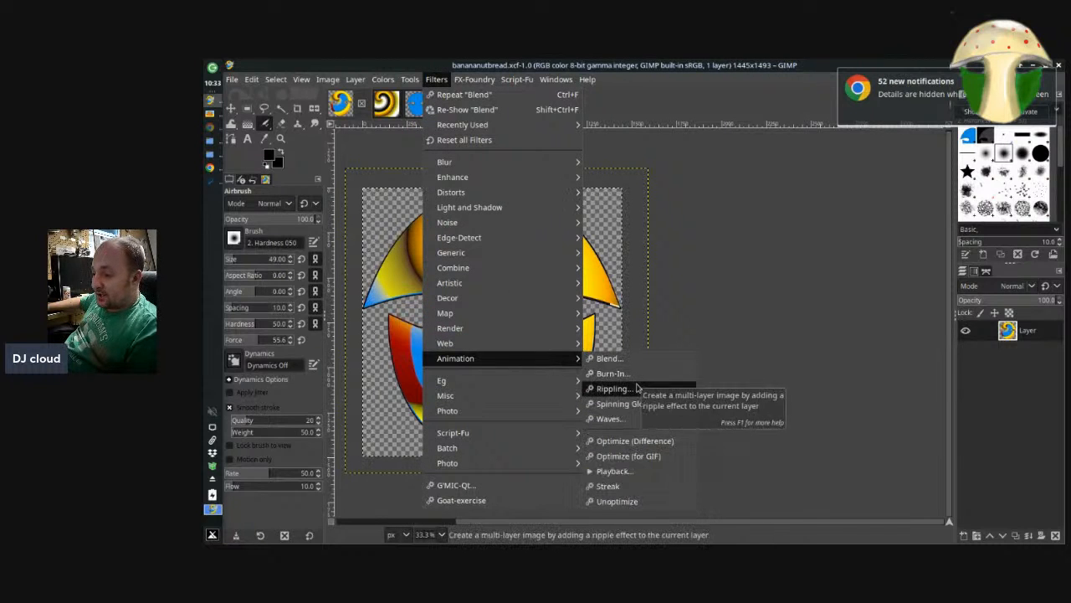
click(608, 418)
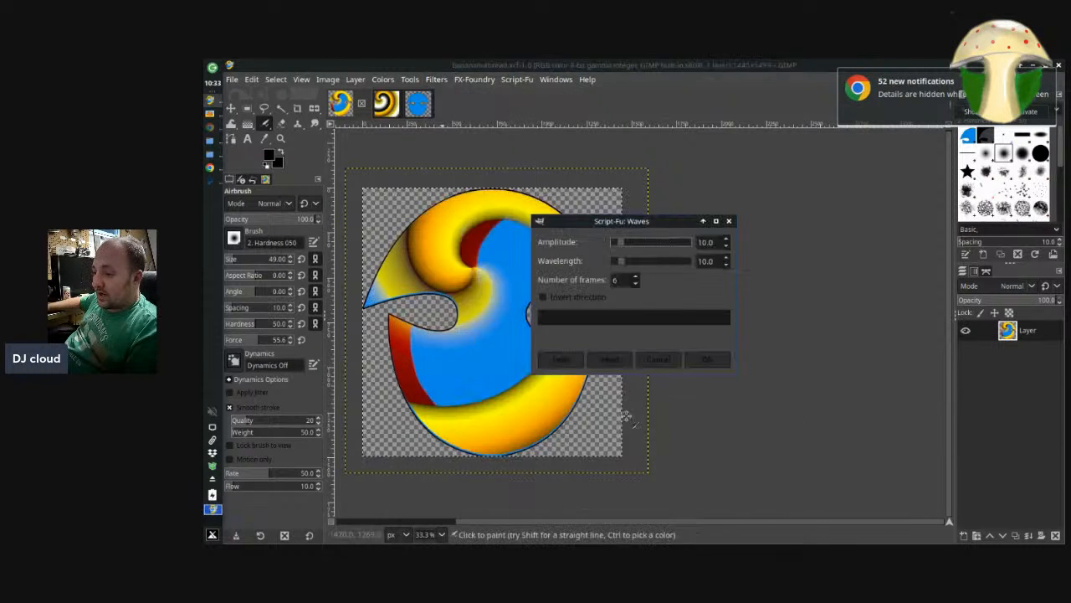
click(635, 277)
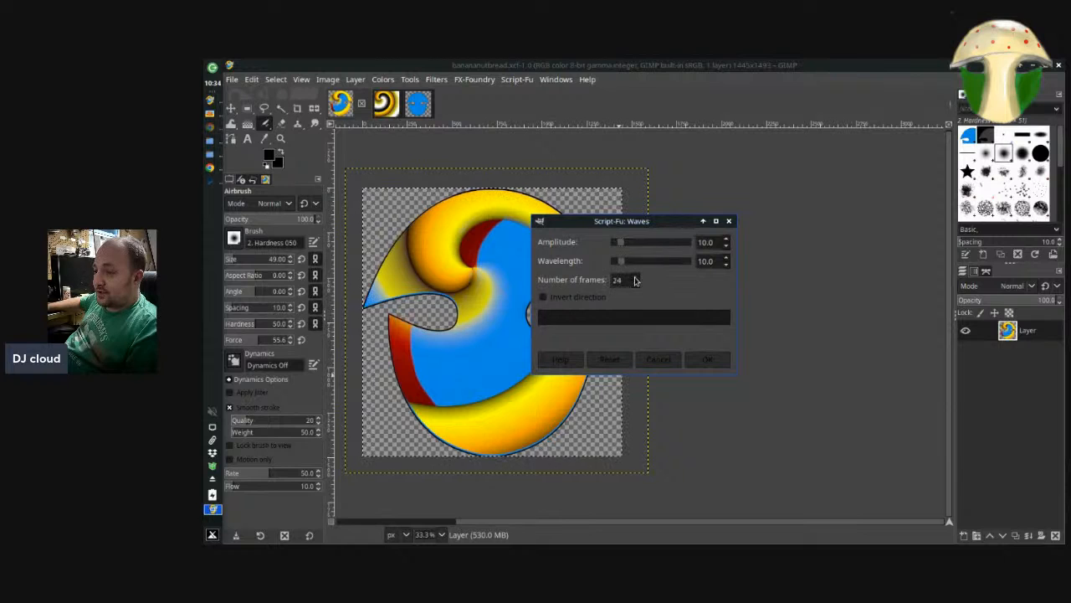
drag(630, 268, 644, 264)
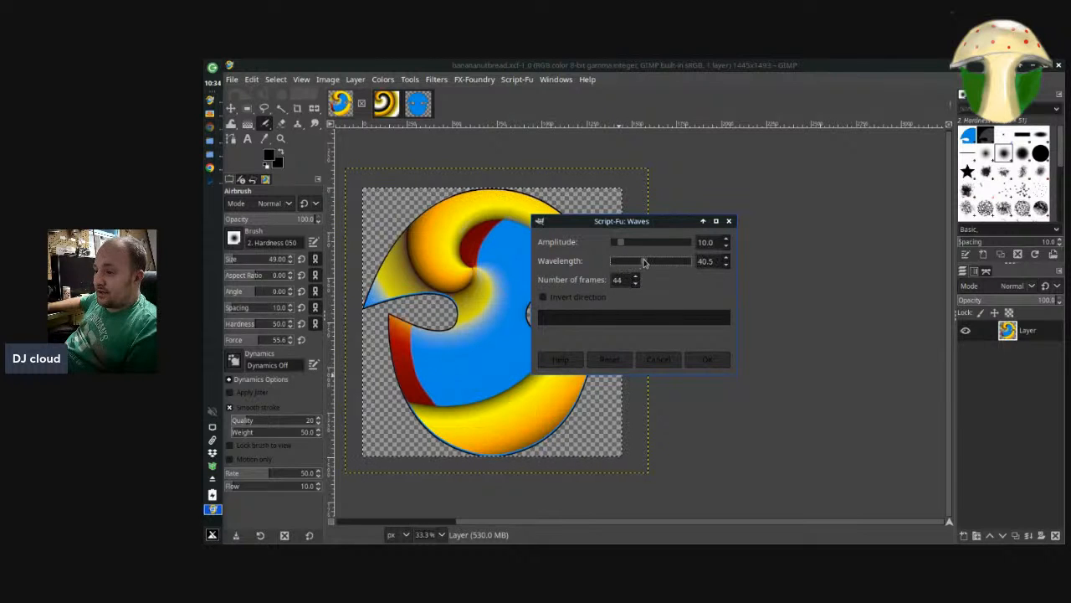
click(705, 360)
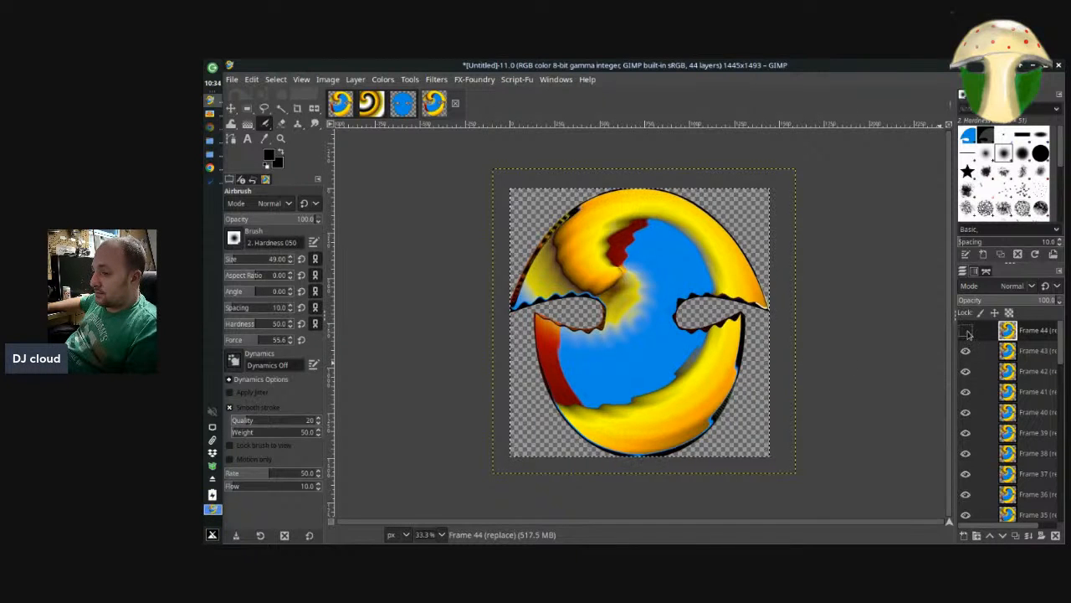
Hide and show the Frame 44 layer to compare it with the wave frame beneath
click(964, 332)
click(965, 332)
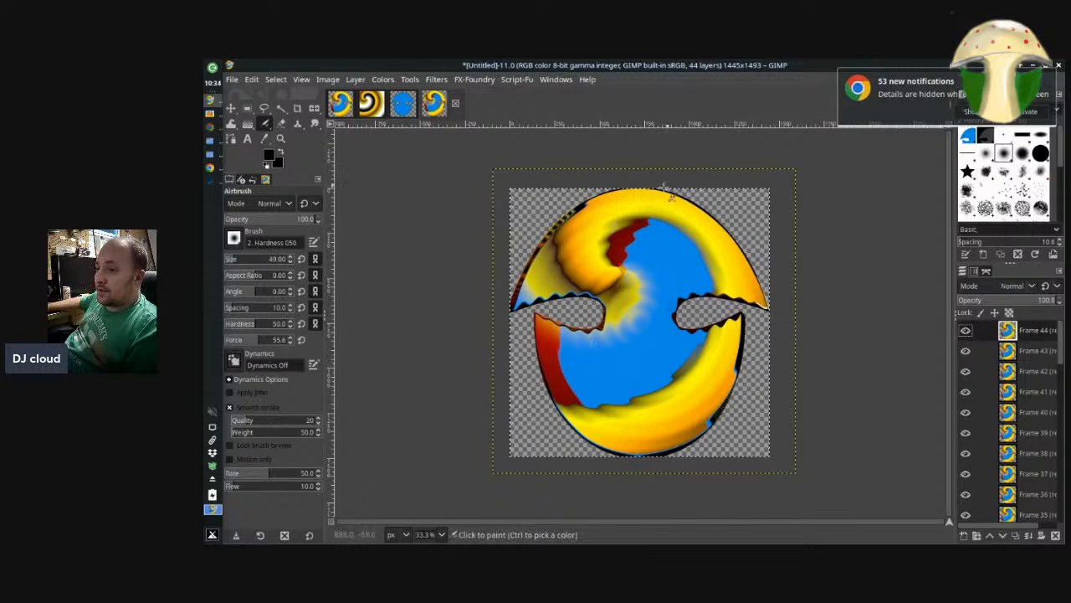
click(219, 82)
click(298, 65)
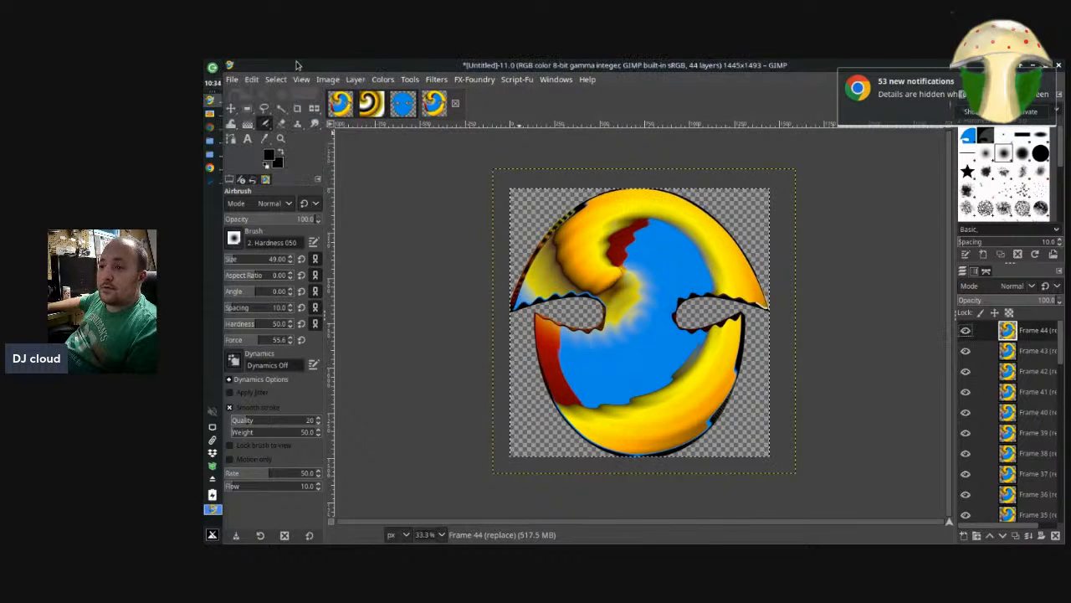
Export the wave frames as the looping animated GIF waves.gif in Documents, cropping layers to the image borders and using a 100 ms frame delay
click(232, 79)
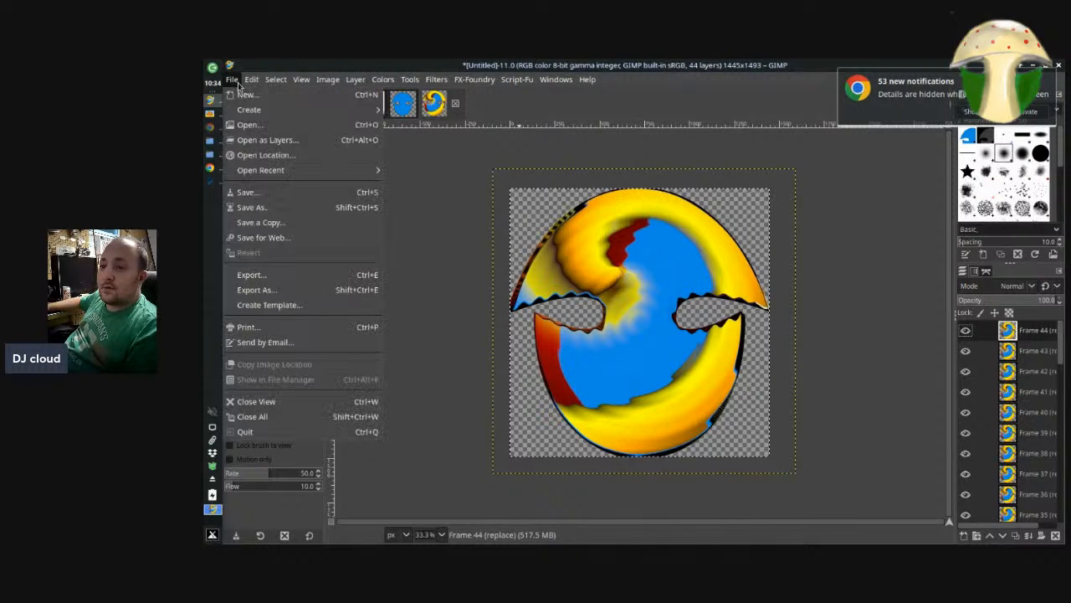
click(287, 293)
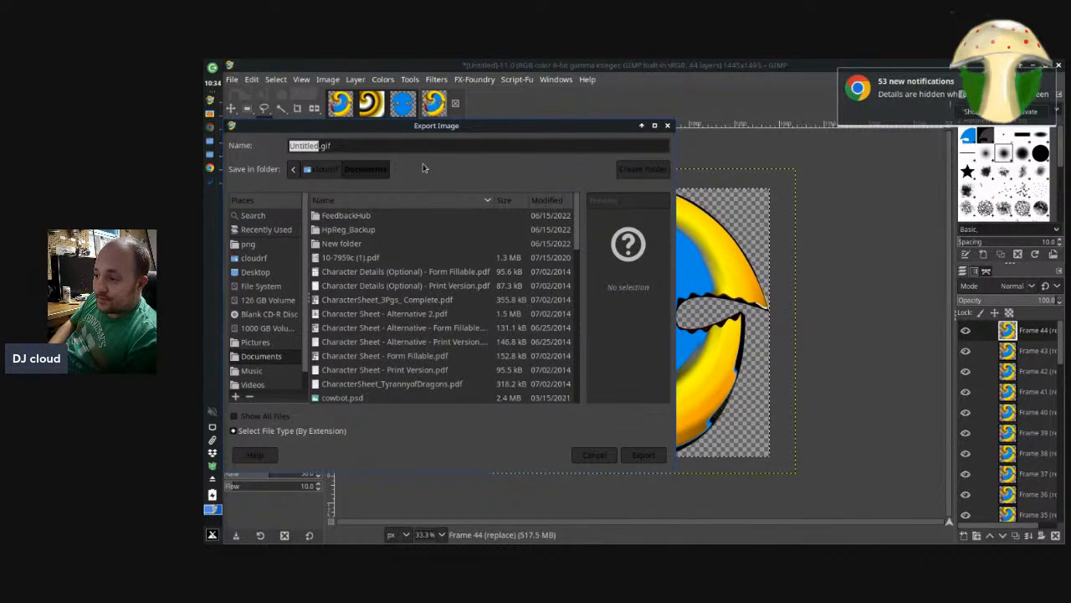
text(waves)
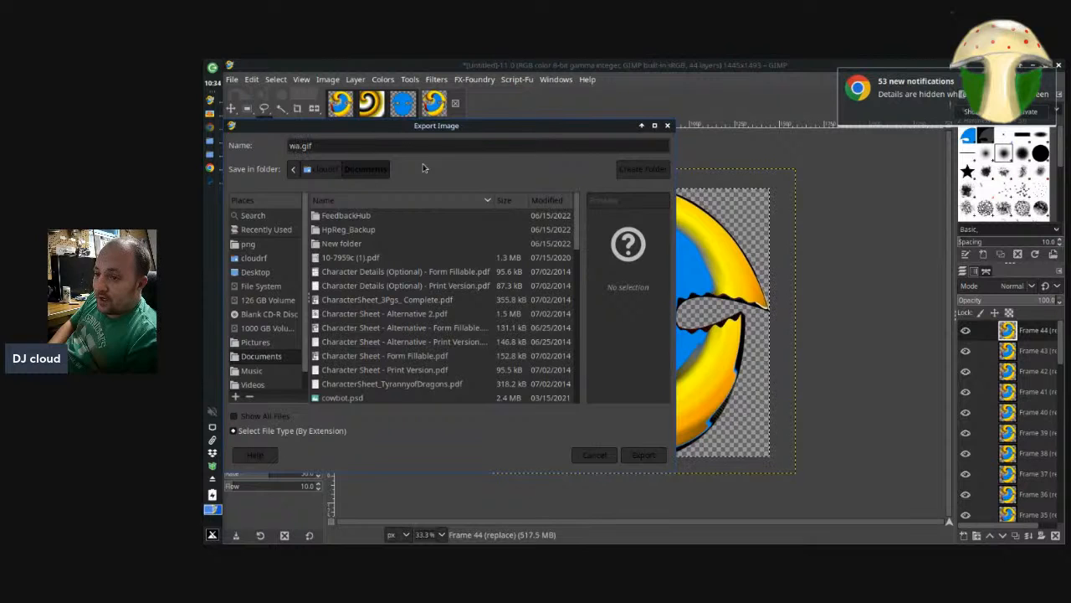
key(Return)
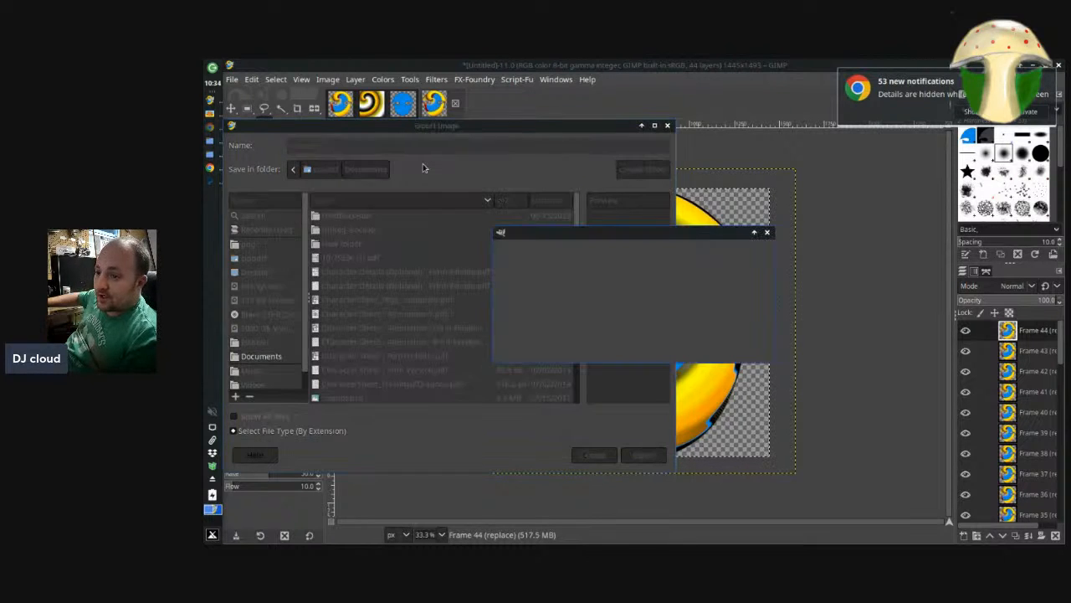
click(743, 346)
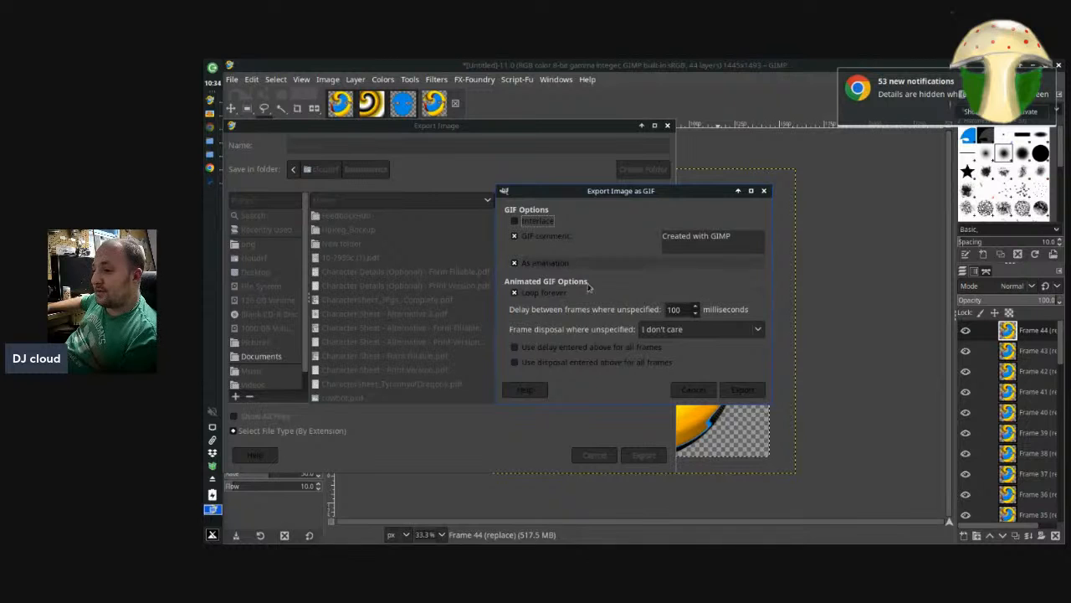
click(743, 389)
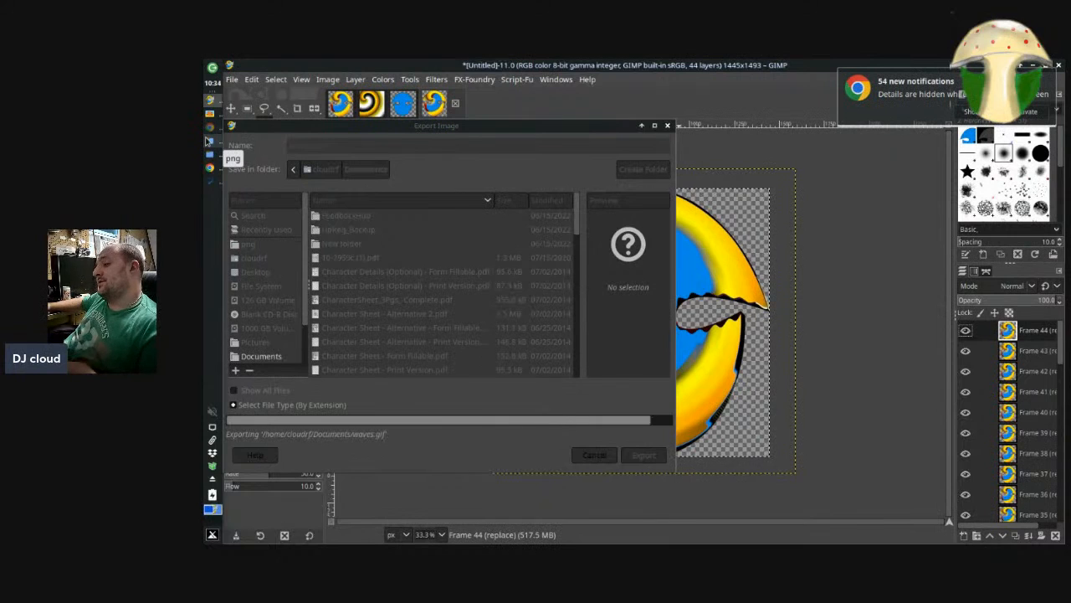
Switch to the file manager and look through the Downloads/png folder for the exported waves.gif, searching for "waves"
click(208, 144)
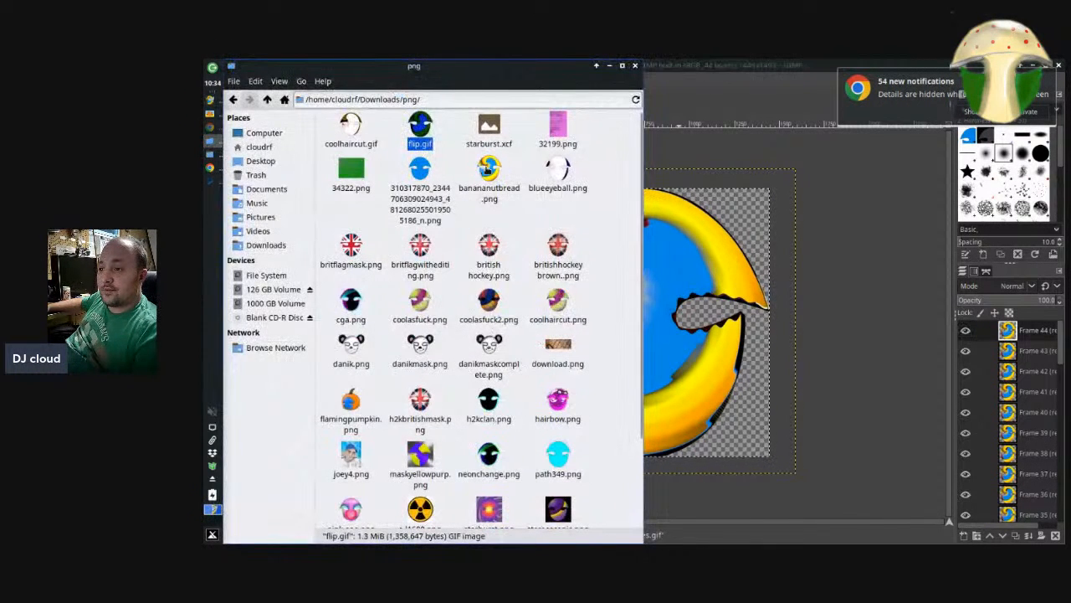
click(489, 170)
scroll(494, 234, down, 2)
click(493, 219)
scroll(500, 242, down, 1)
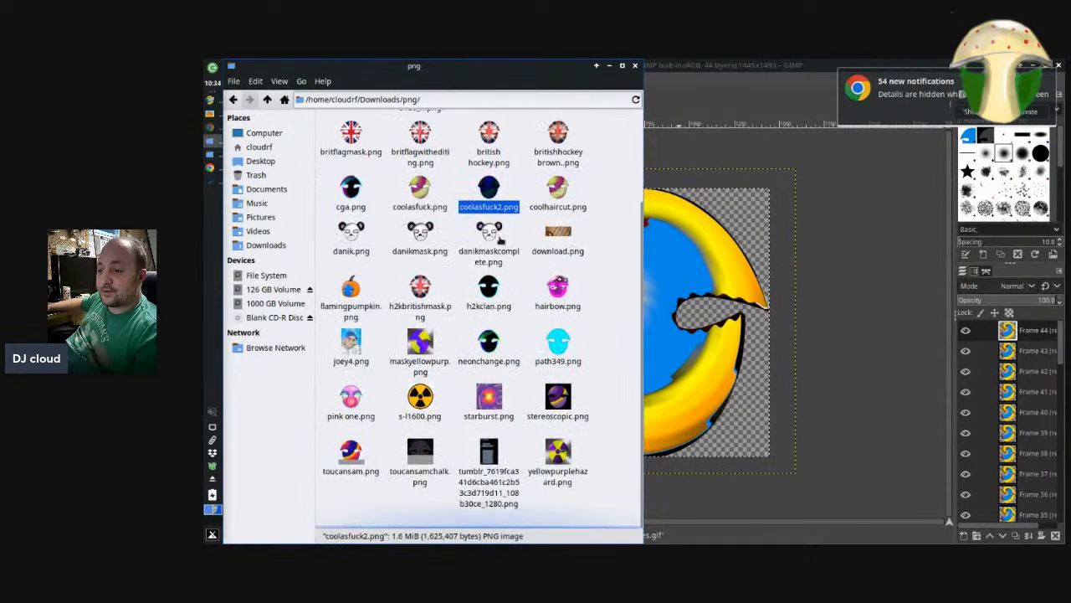
click(498, 239)
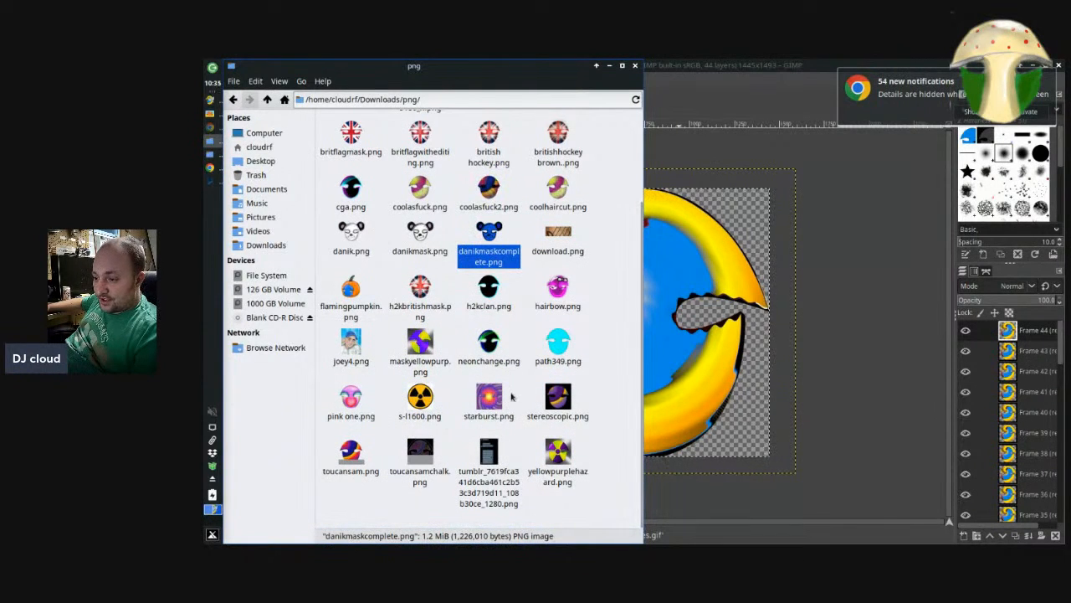
scroll(522, 383, up, 3)
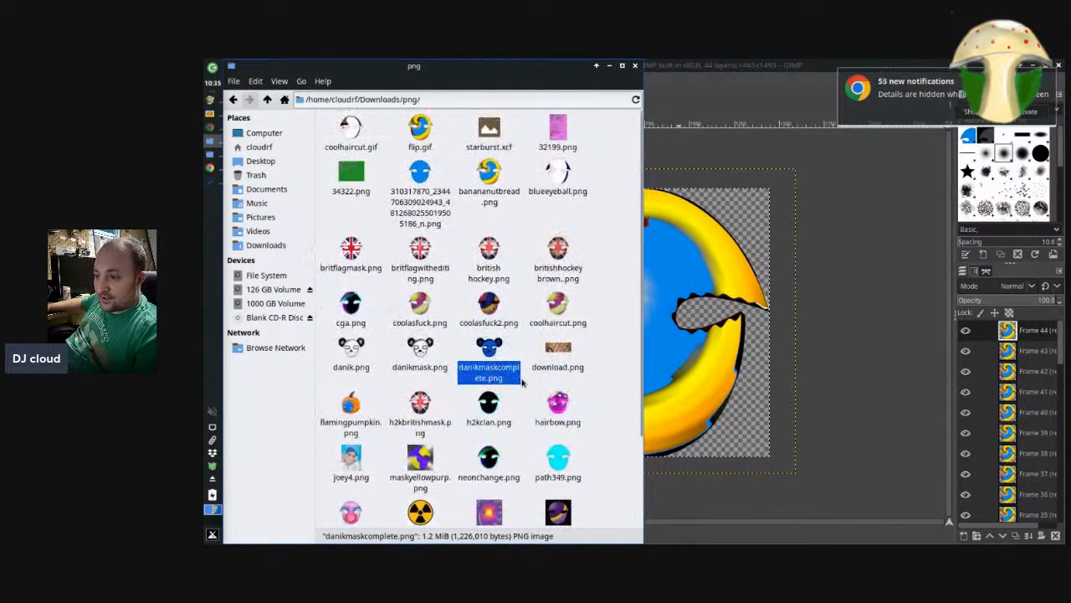
click(483, 197)
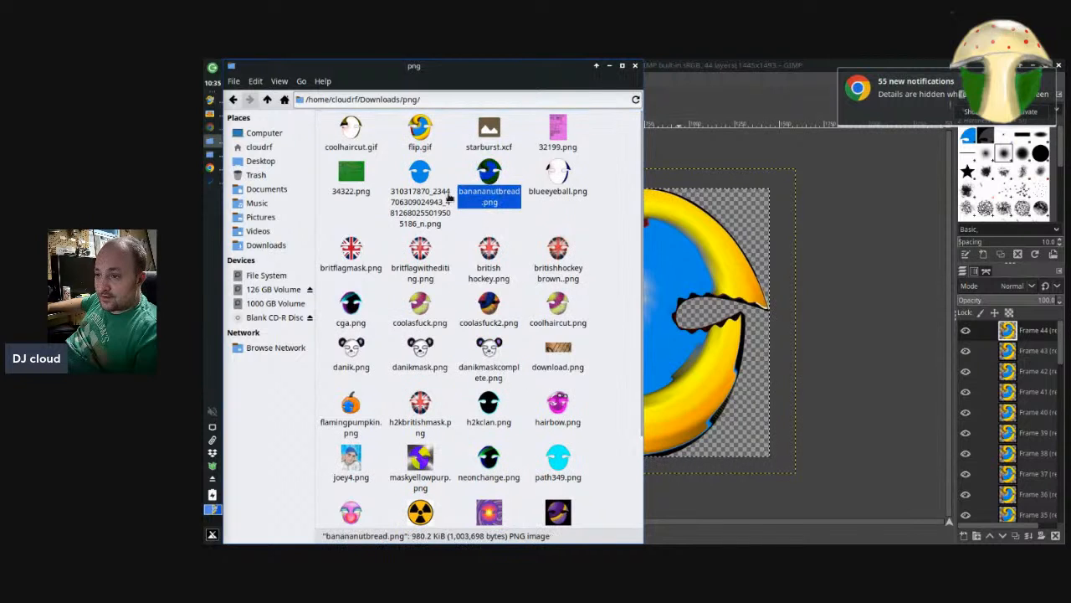
click(558, 233)
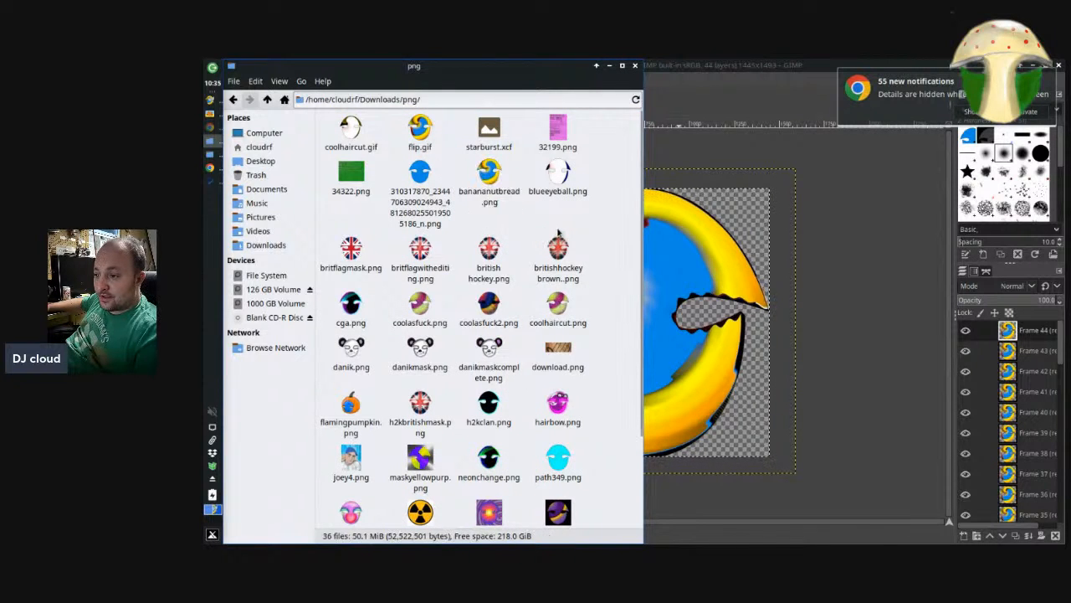
scroll(553, 237, down, 3)
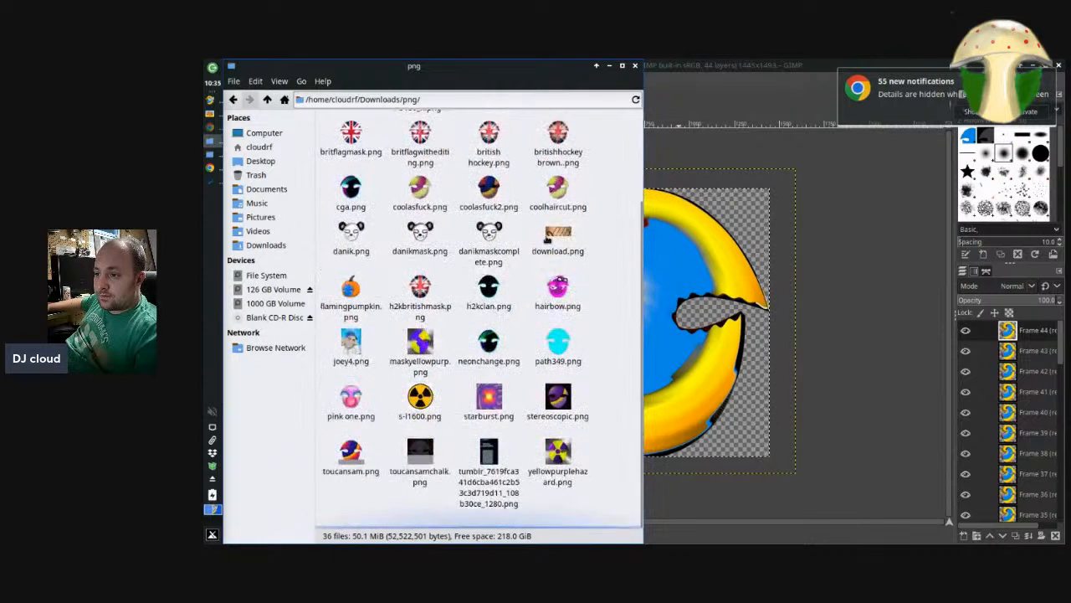
click(547, 239)
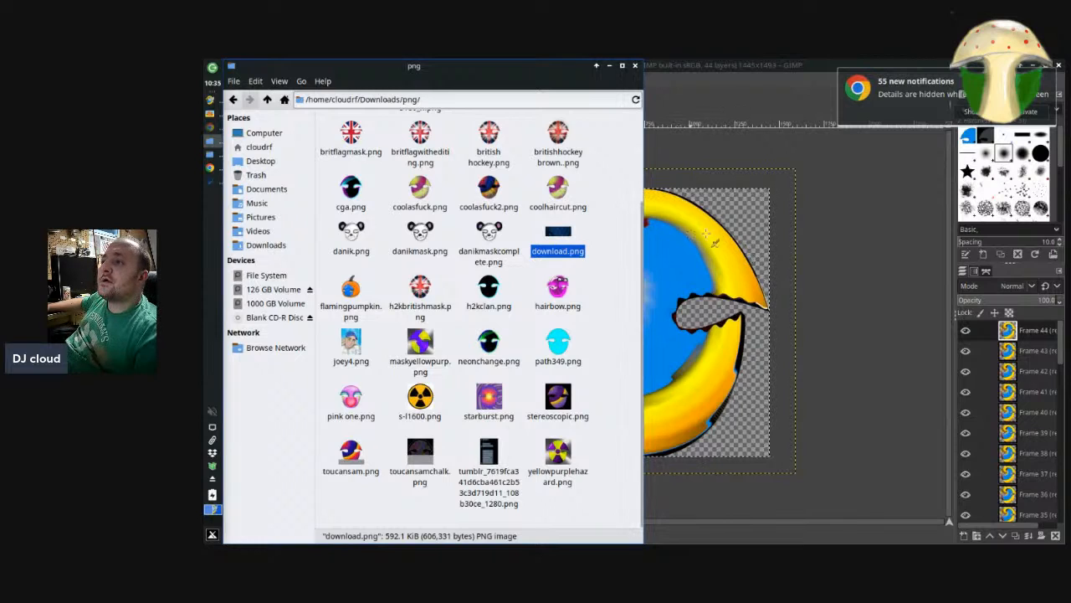
mouse_move(543, 70)
mouse_down()
mouse_move(537, 134)
mouse_move(539, 77)
mouse_up()
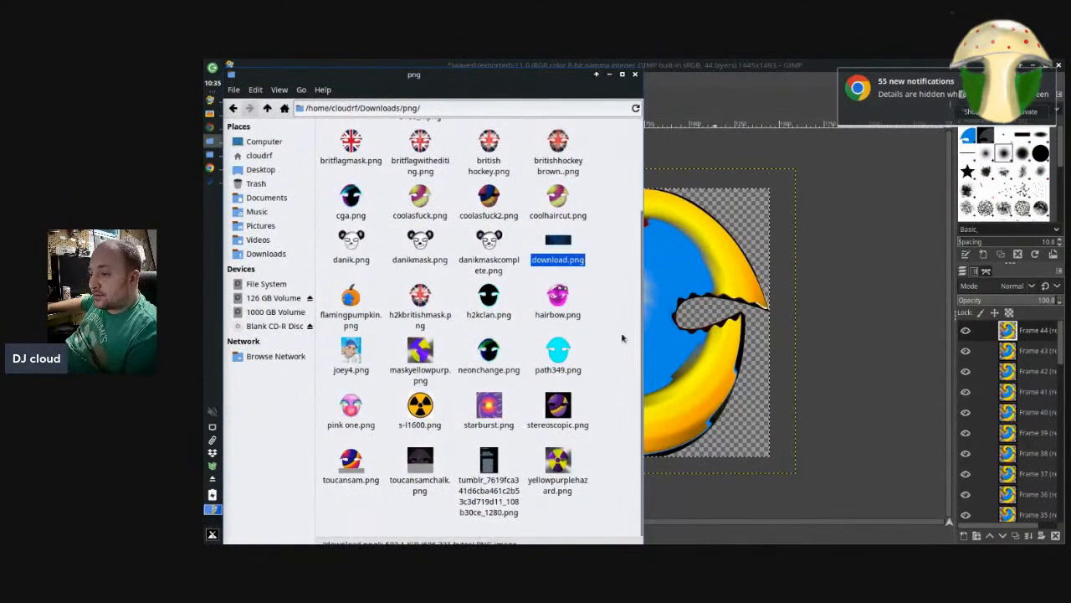
text(ww)
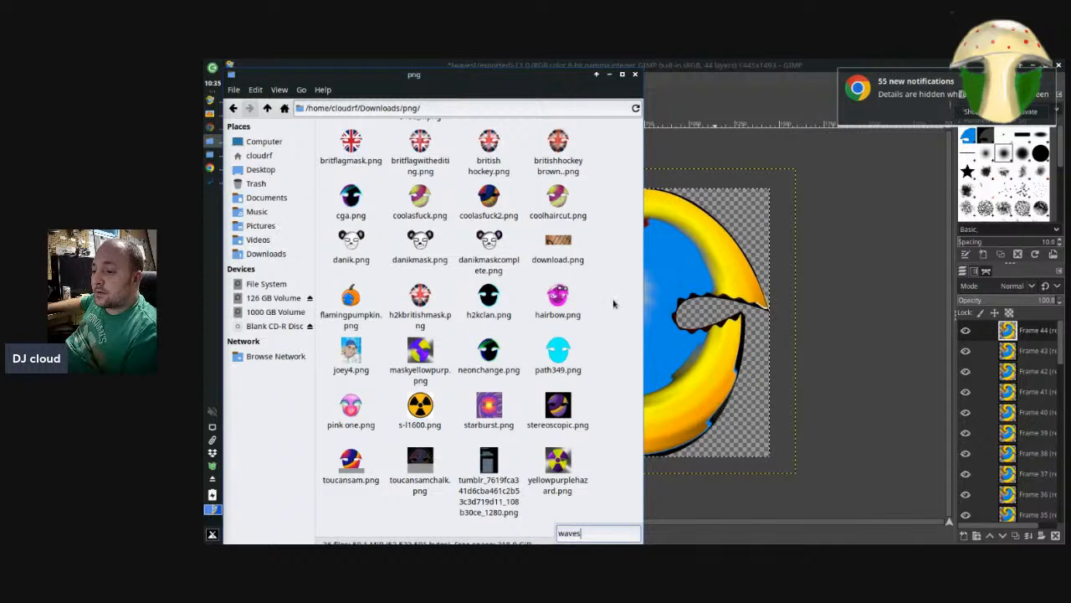
Return to GIMP and check the export dialog's Documents folder listing for waves.gif, leaving without exporting
click(864, 339)
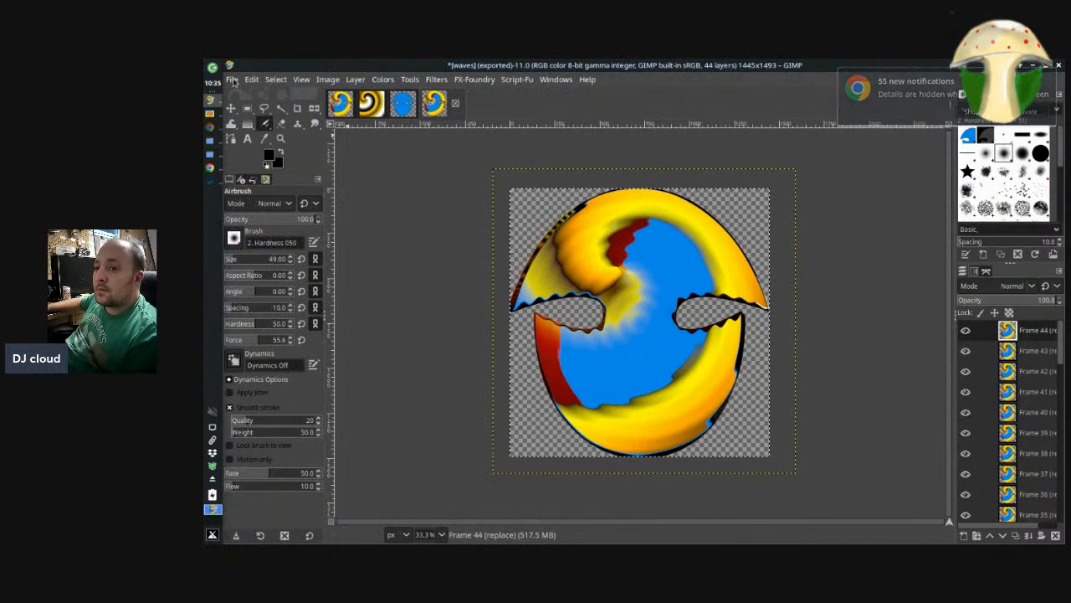
click(231, 79)
click(306, 291)
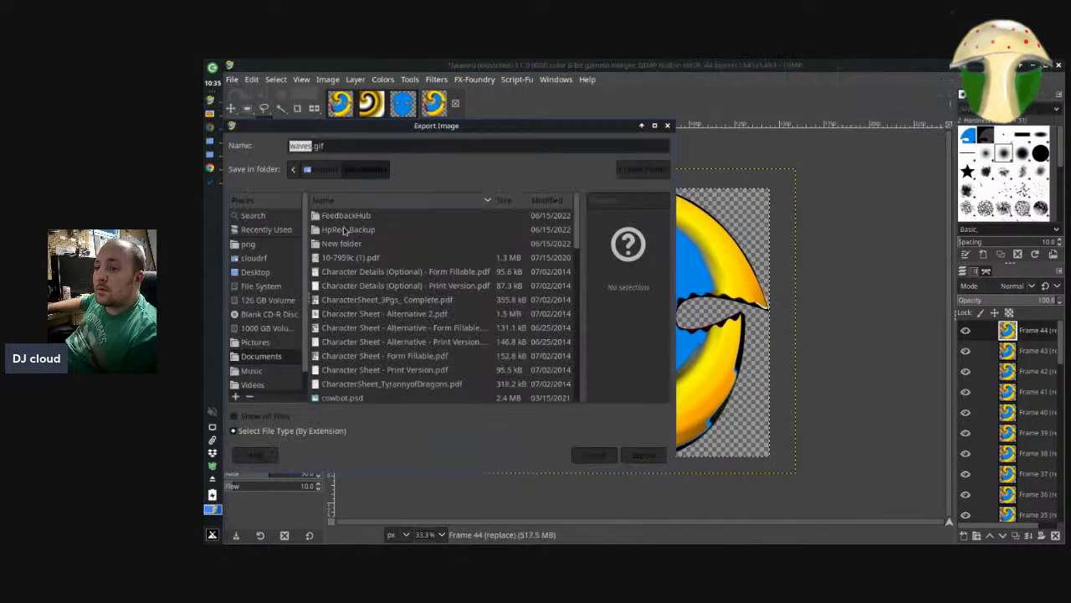
scroll(420, 267, down, 3)
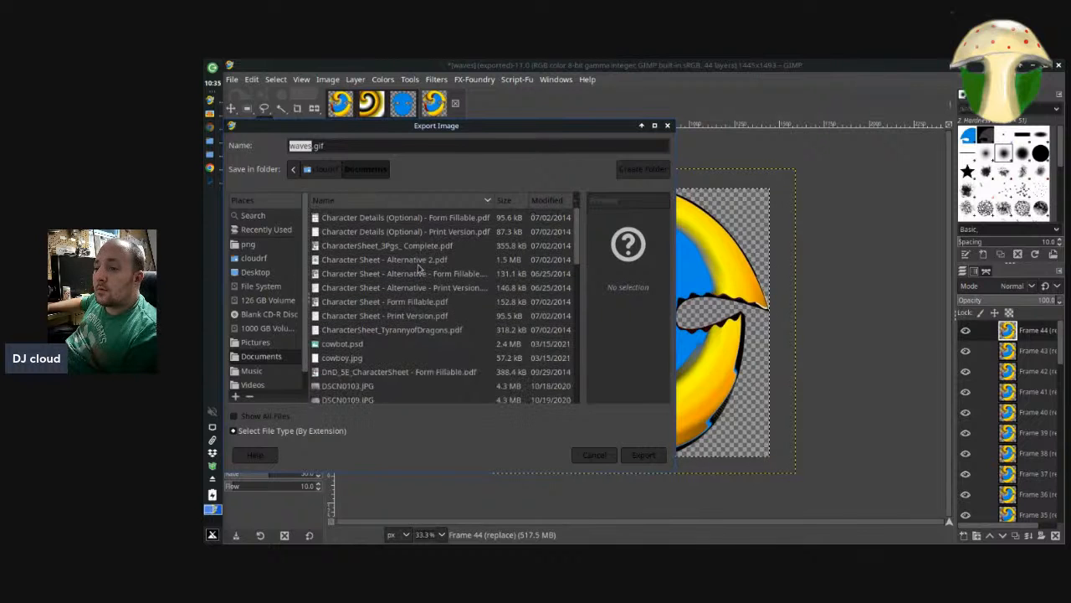
scroll(420, 268, down, 10)
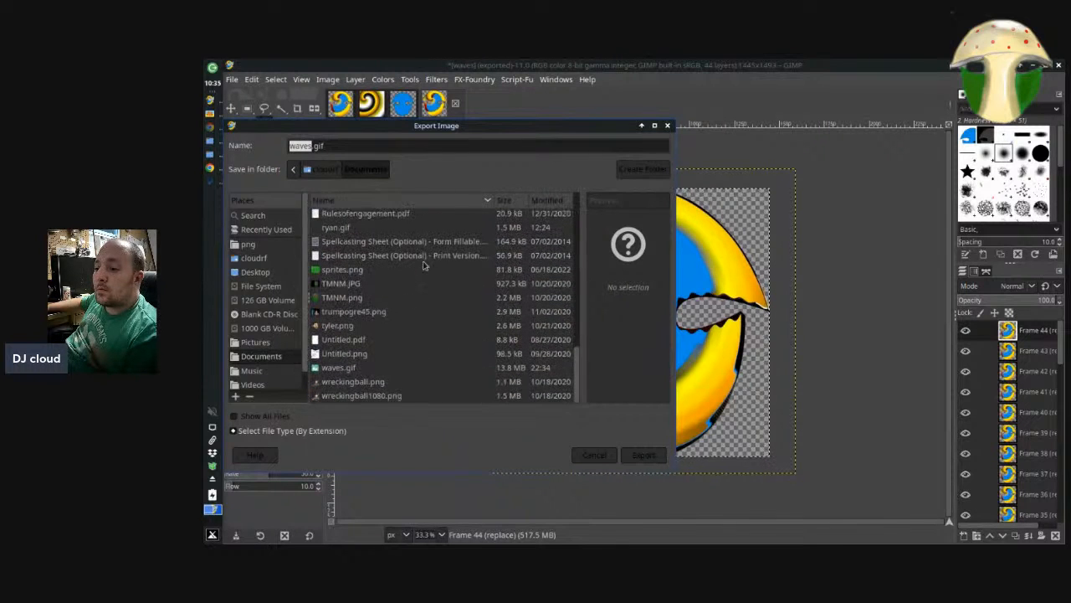
key(Escape)
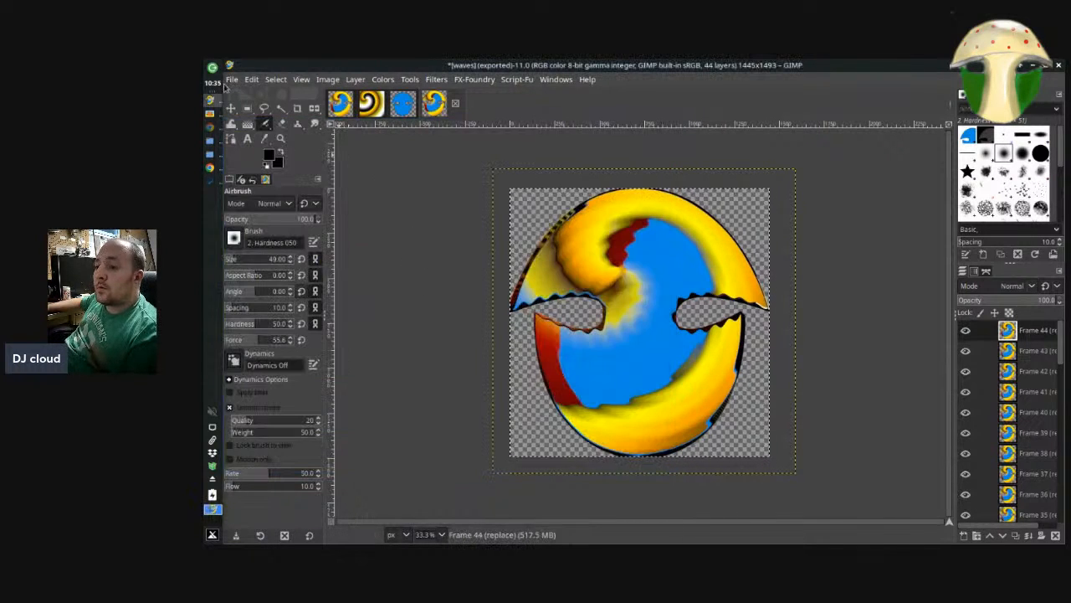
click(210, 141)
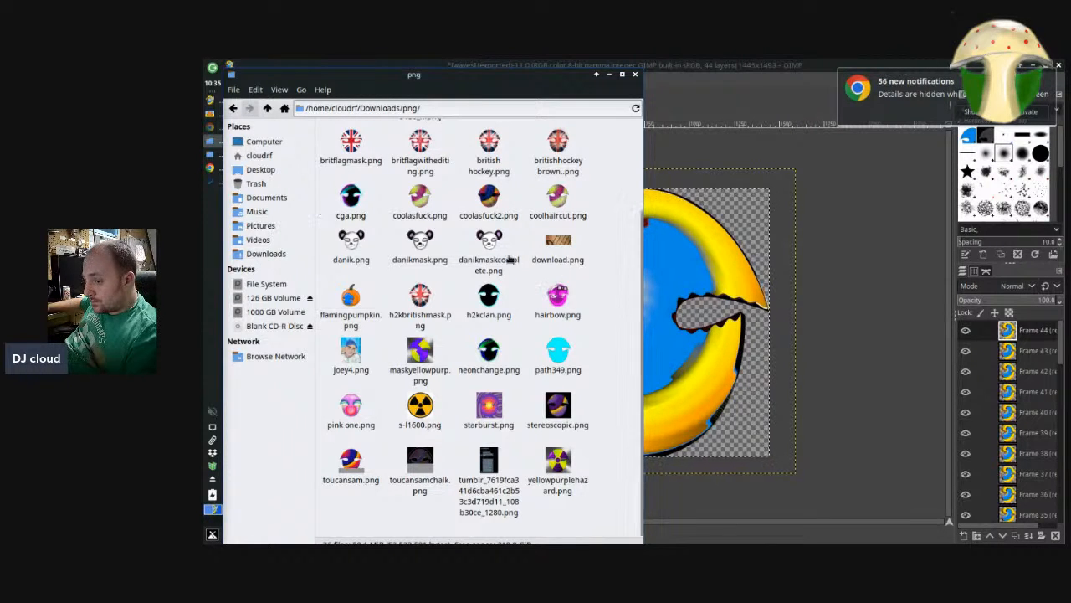
click(494, 251)
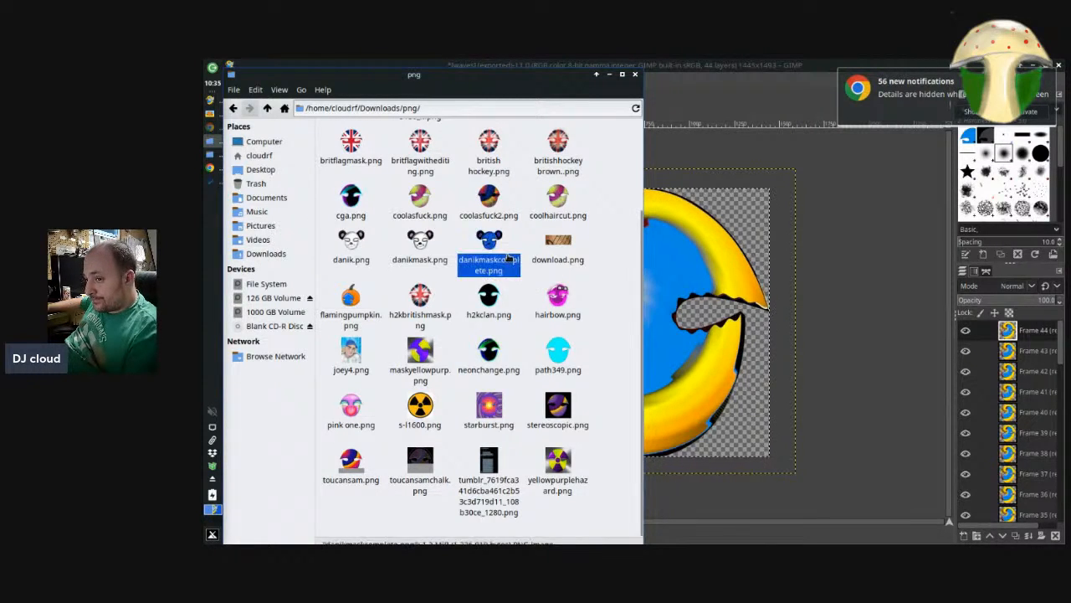
click(554, 213)
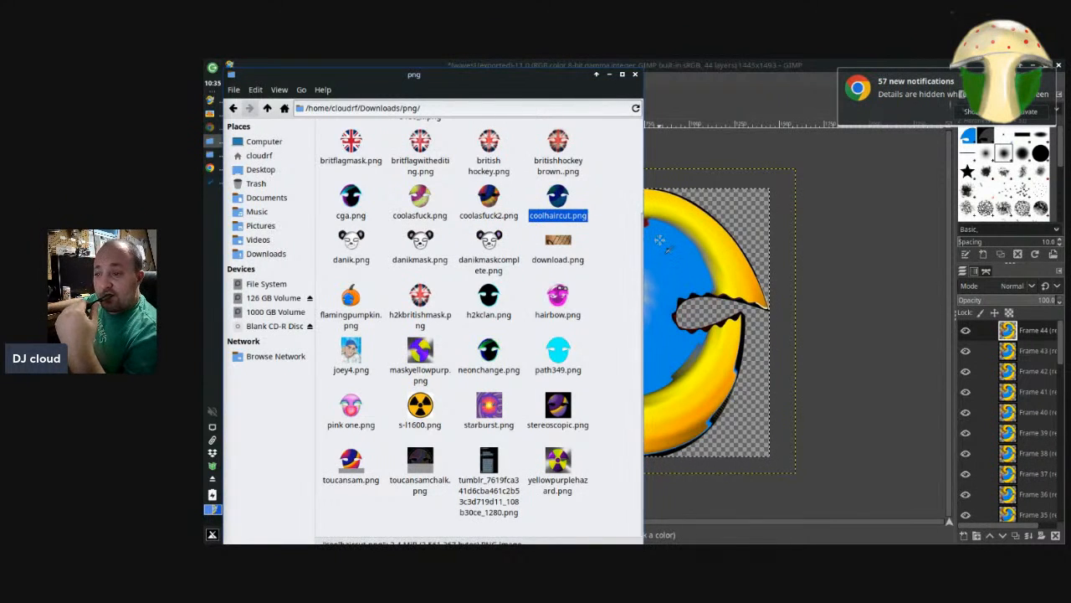
Export the wave frames from GIMP as waves.gif into Downloads/png, as an endlessly looping animation with a 100 ms frame delay
click(834, 212)
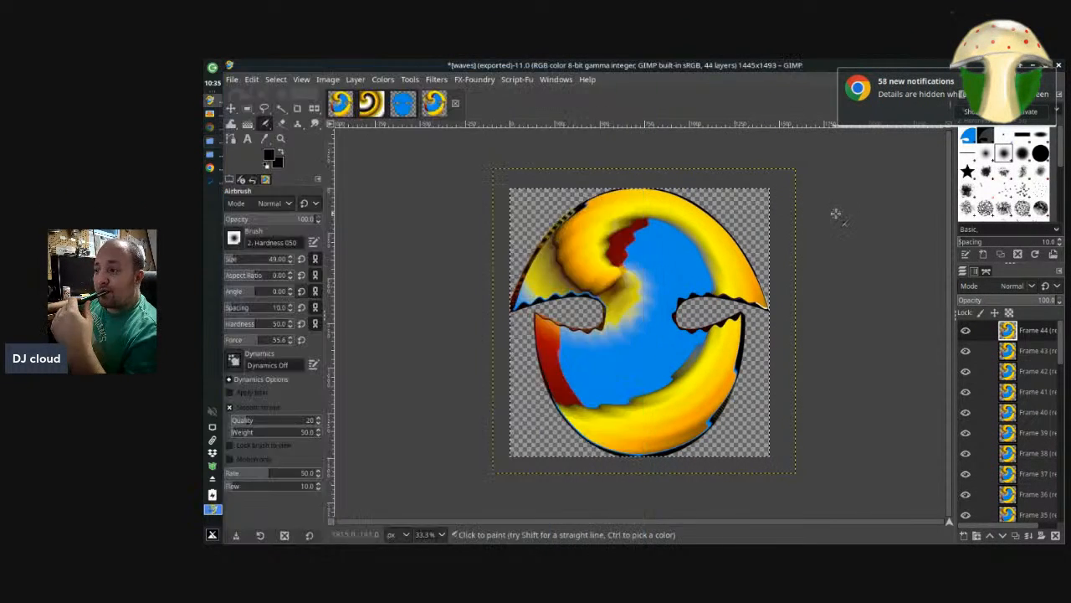
click(224, 77)
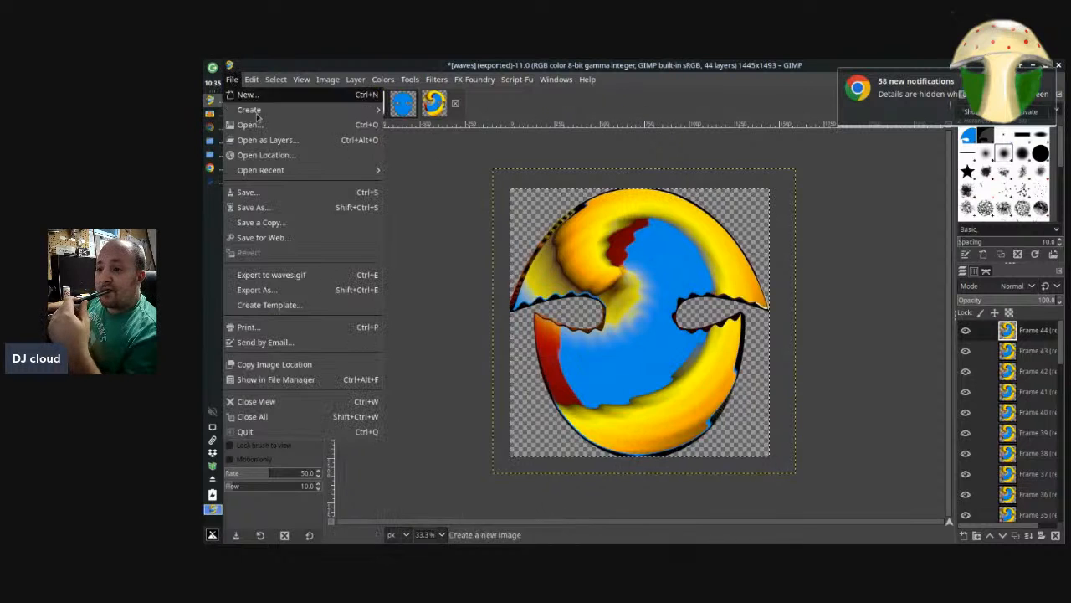
click(339, 288)
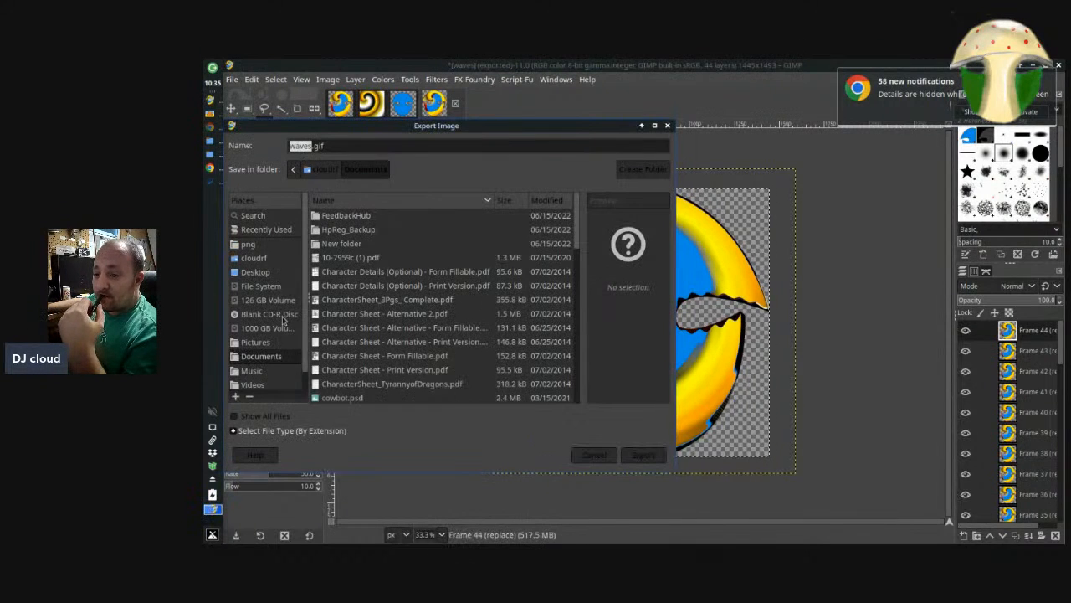
scroll(265, 320, down, 1)
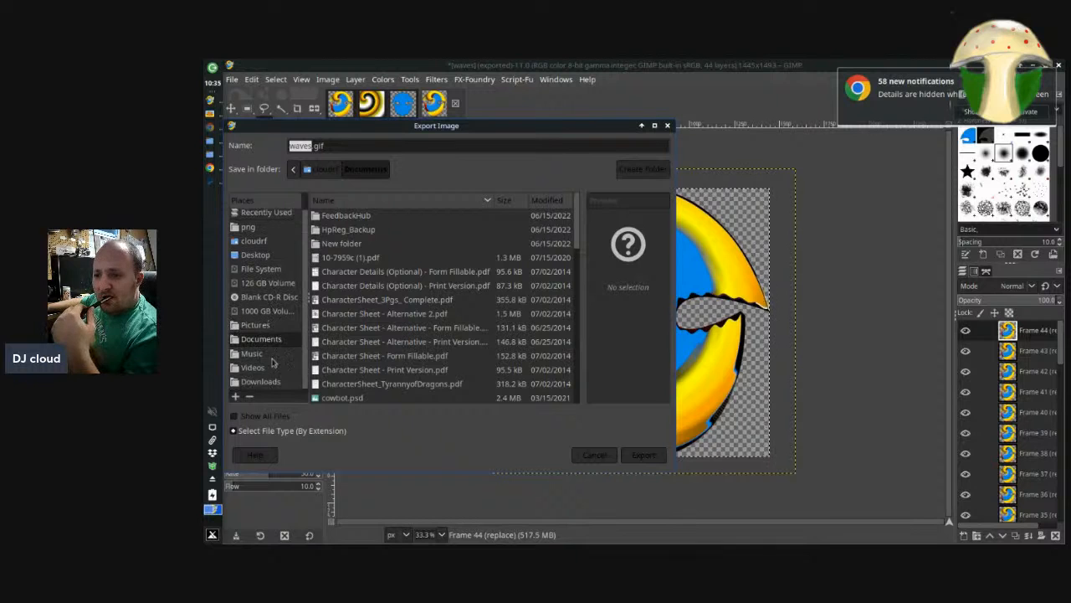
click(261, 381)
scroll(432, 343, down, 10)
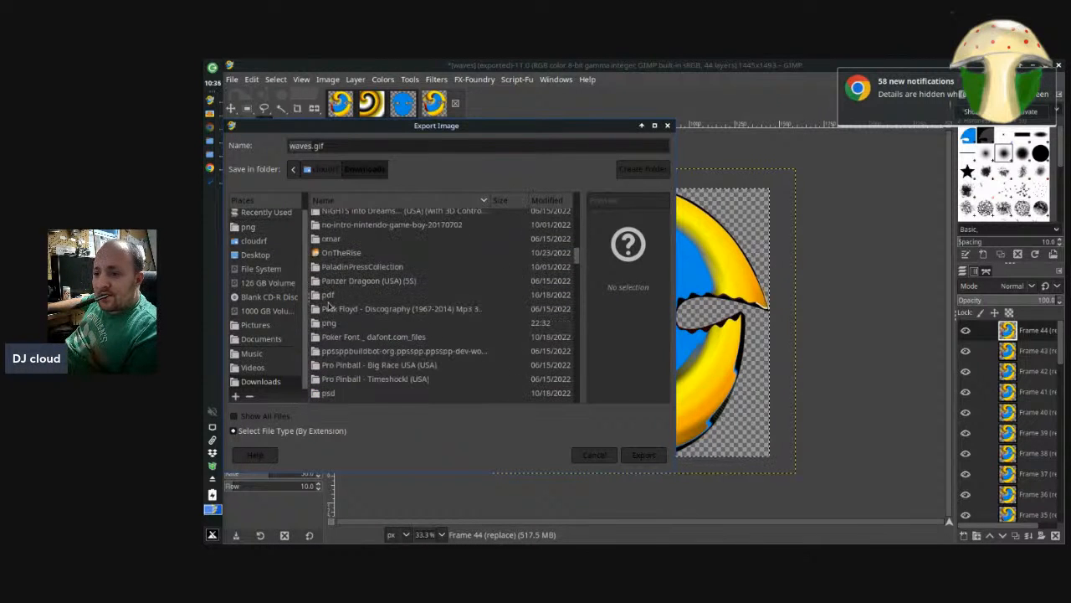
double_click(324, 325)
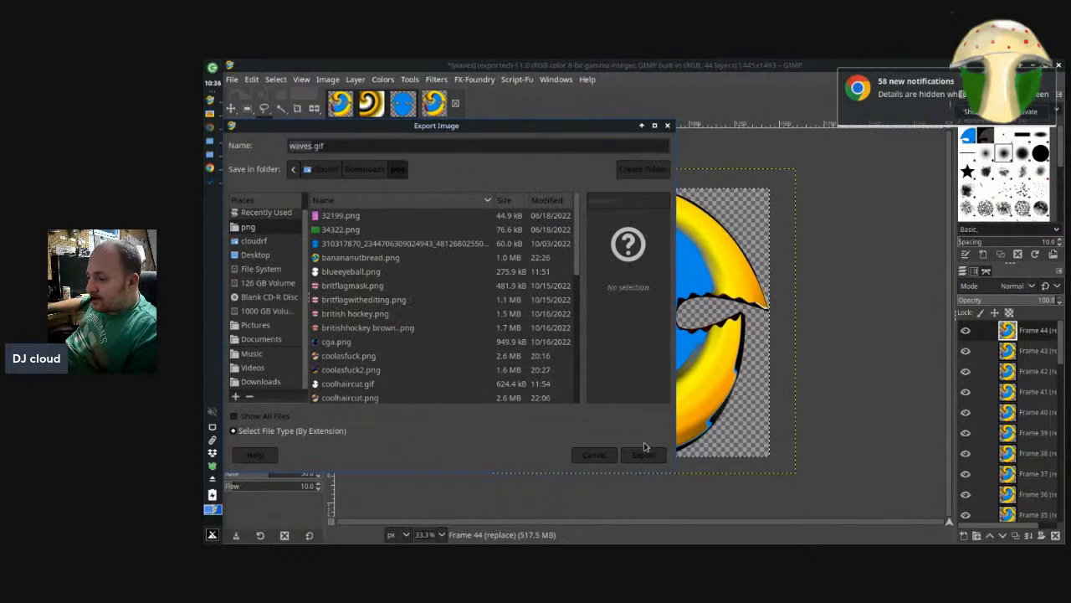
click(634, 449)
click(730, 349)
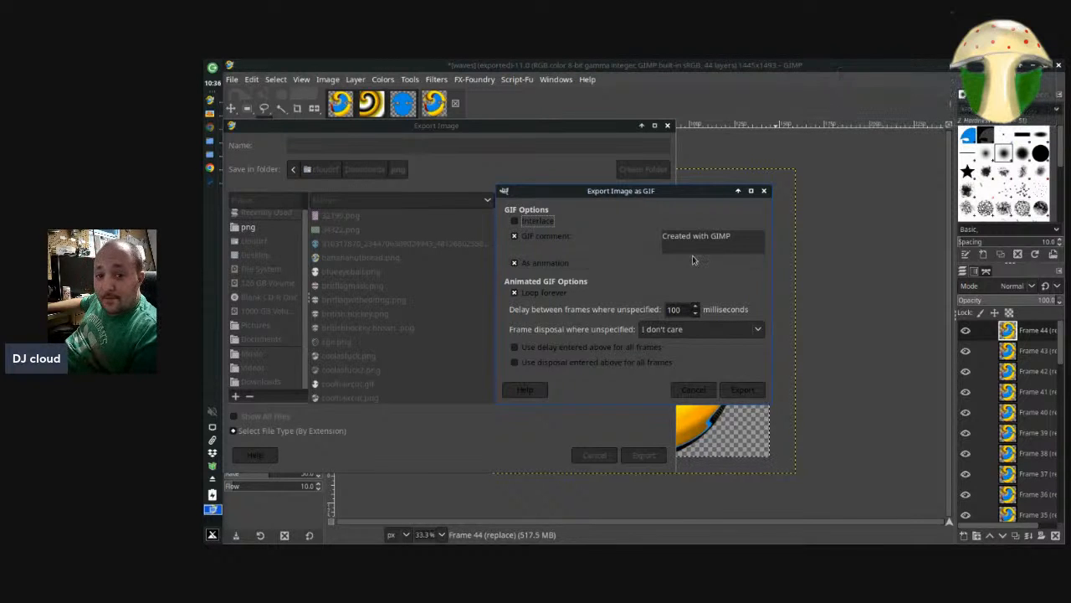
click(737, 391)
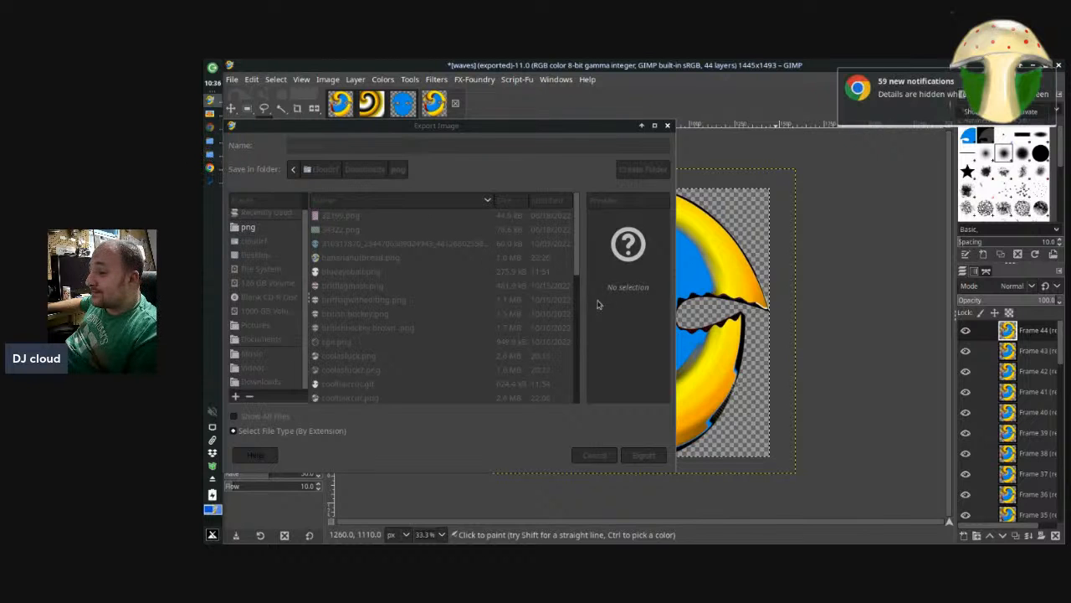
click(645, 455)
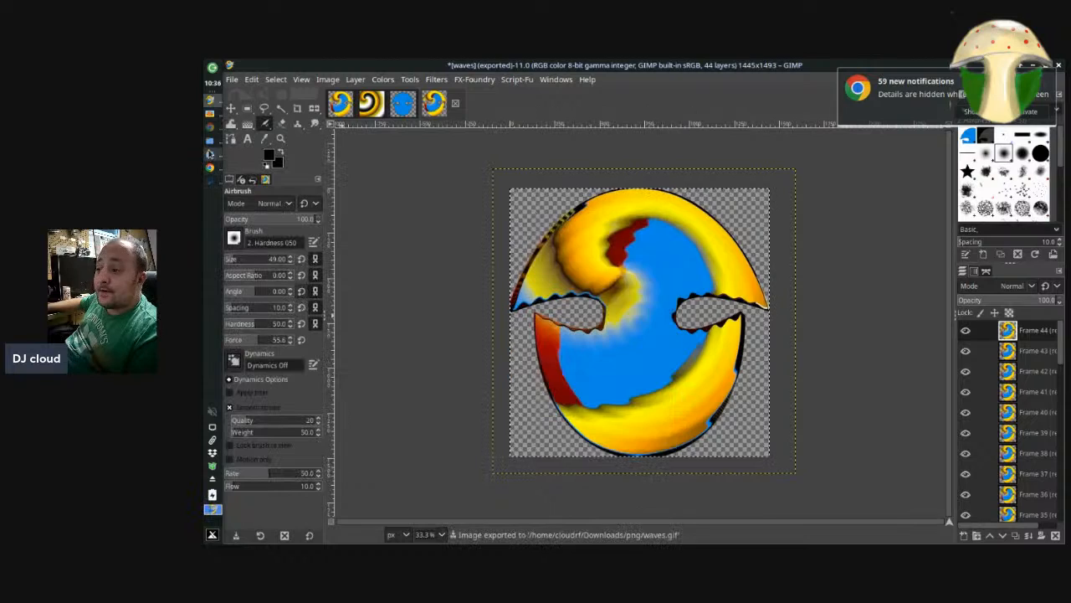
Open waves.gif from the file manager's png folder in the image viewer, watch the animation play, and close the viewer
click(210, 155)
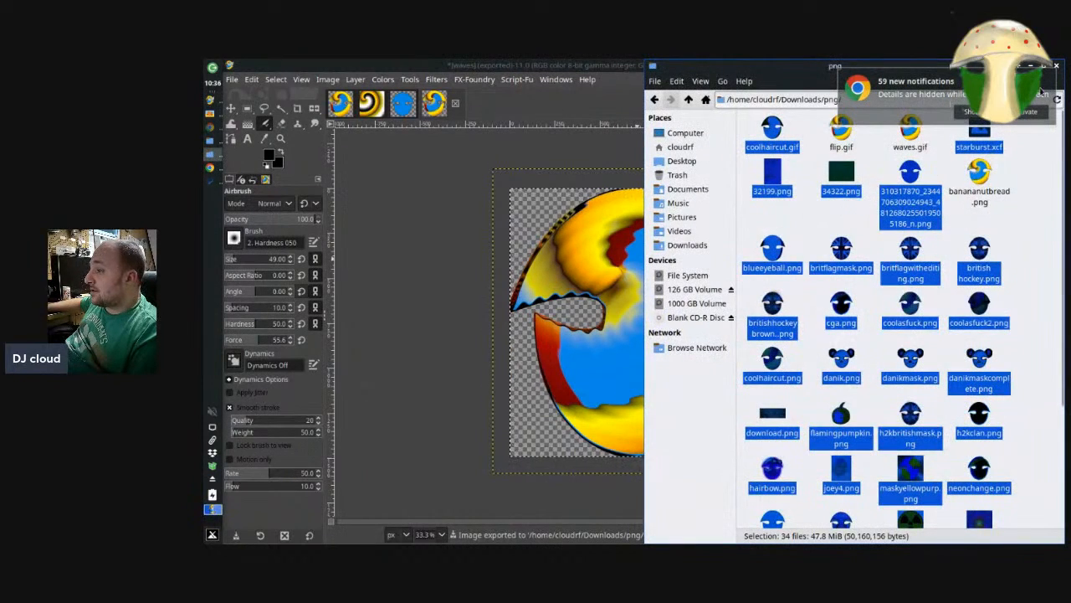
double_click(910, 132)
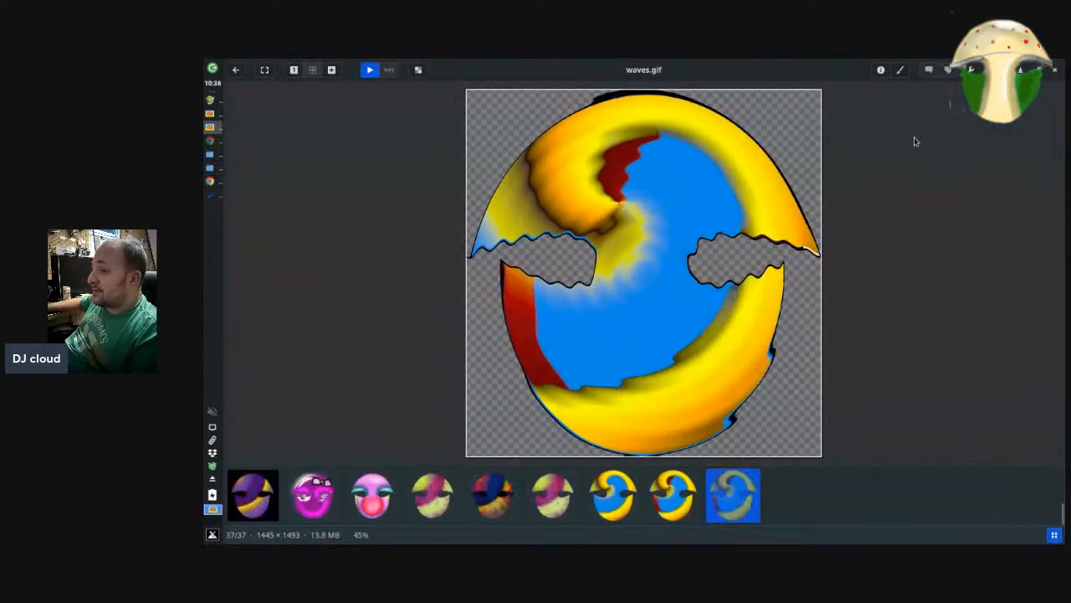
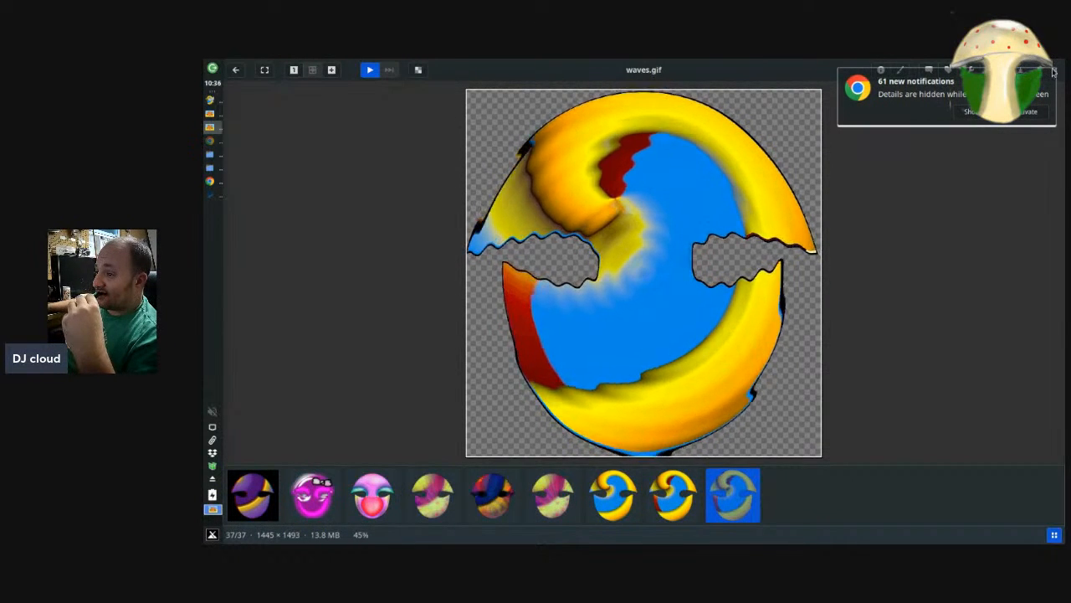
click(1044, 85)
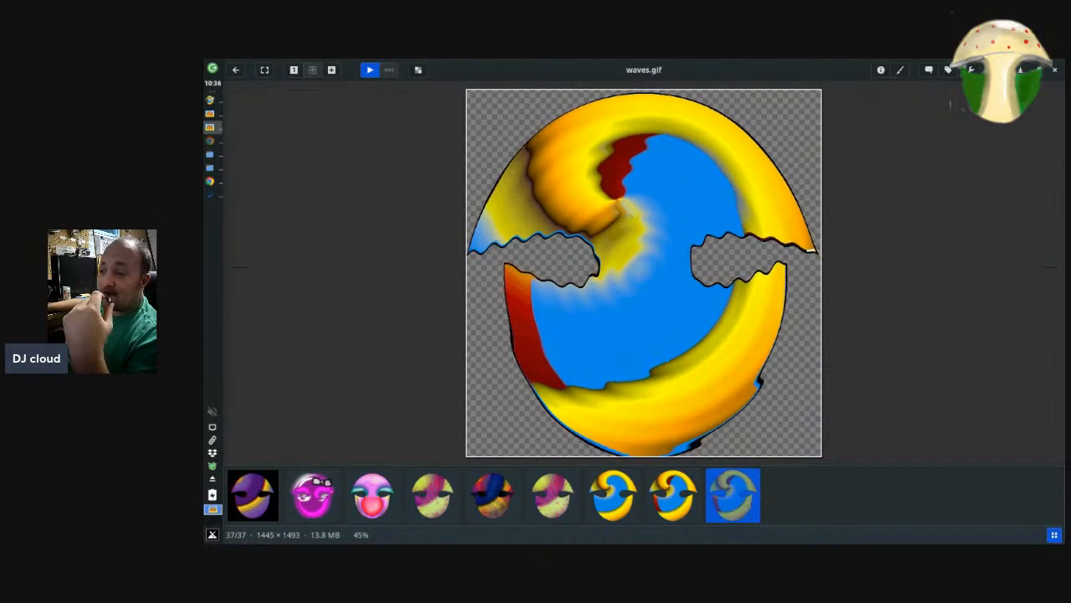
click(1056, 70)
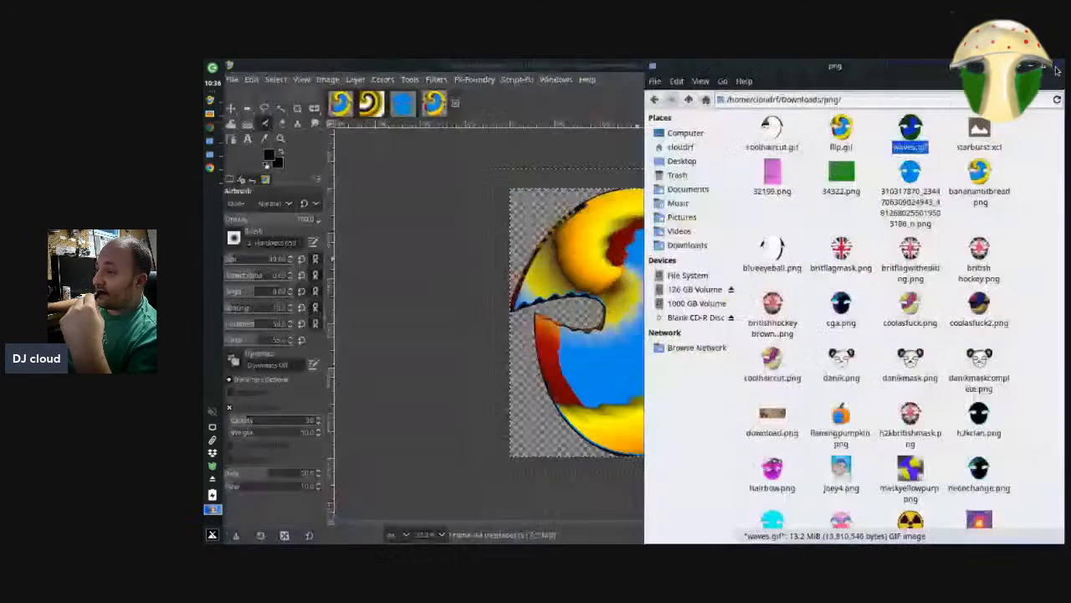
click(466, 255)
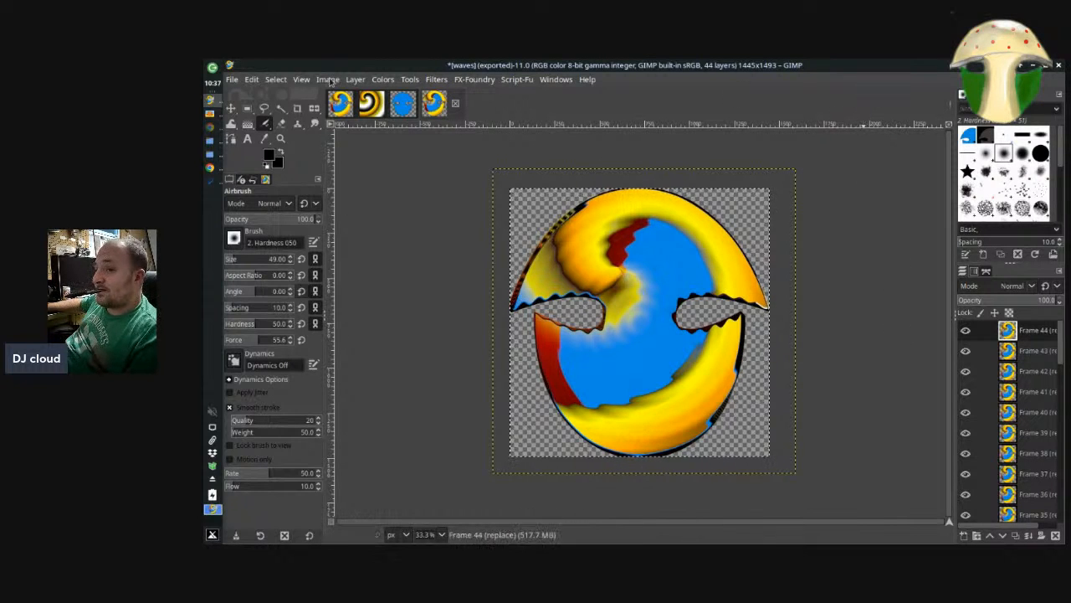
click(276, 79)
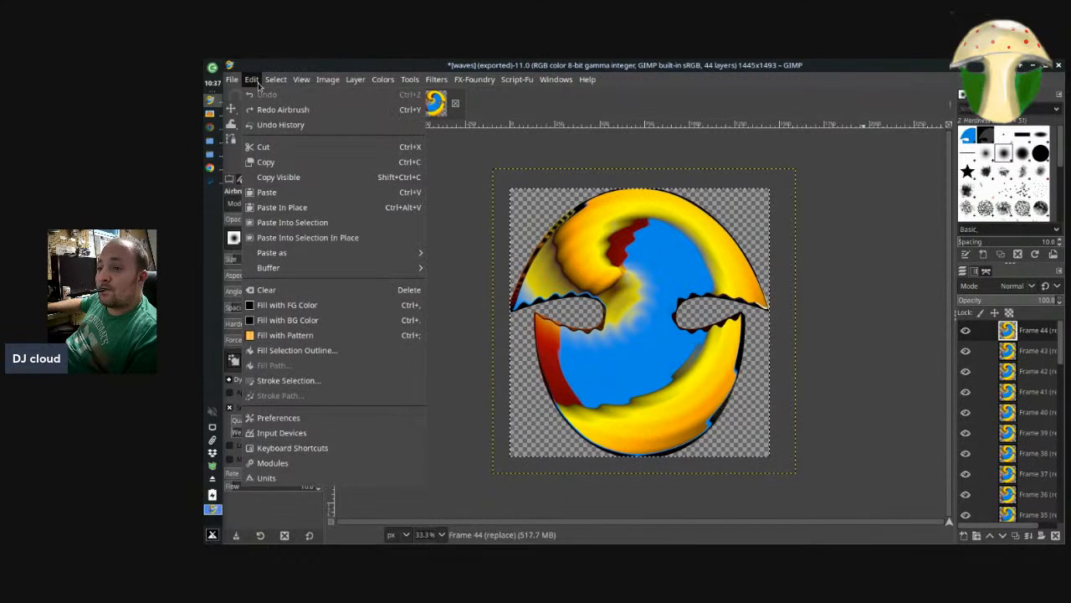
mouse_move(261, 86)
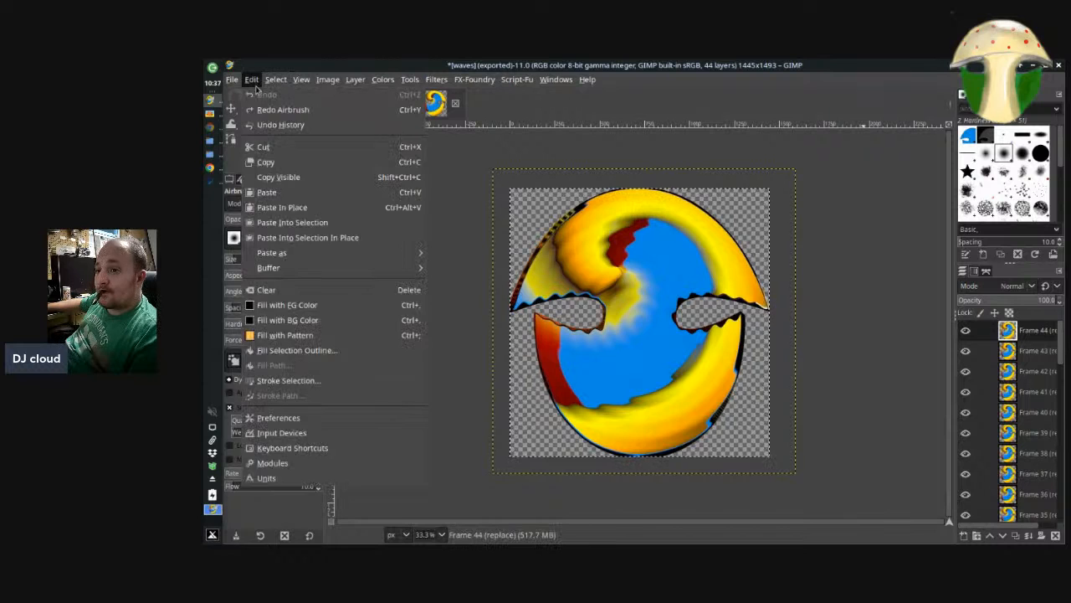
Switch to the banananutbread.xcf image and look through the available filter categories without applying one
click(534, 64)
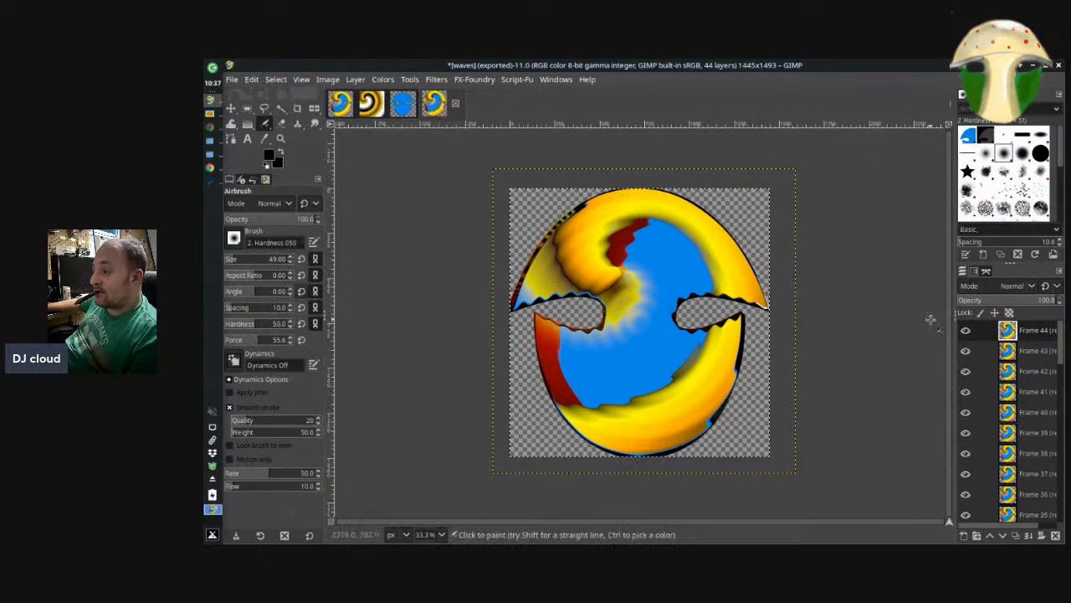
click(401, 100)
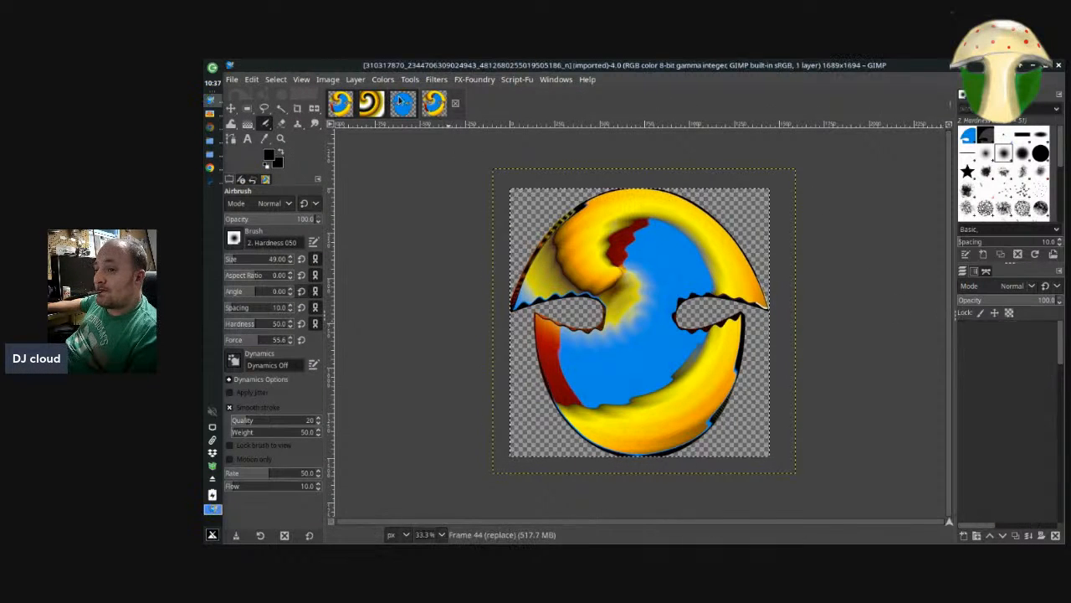
click(342, 102)
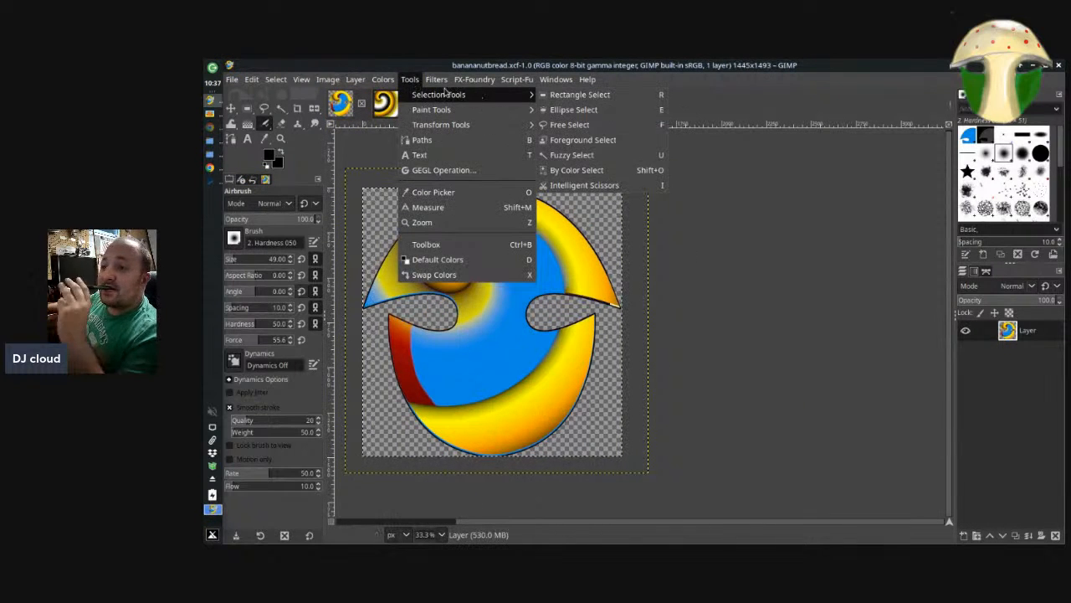
mouse_move(436, 79)
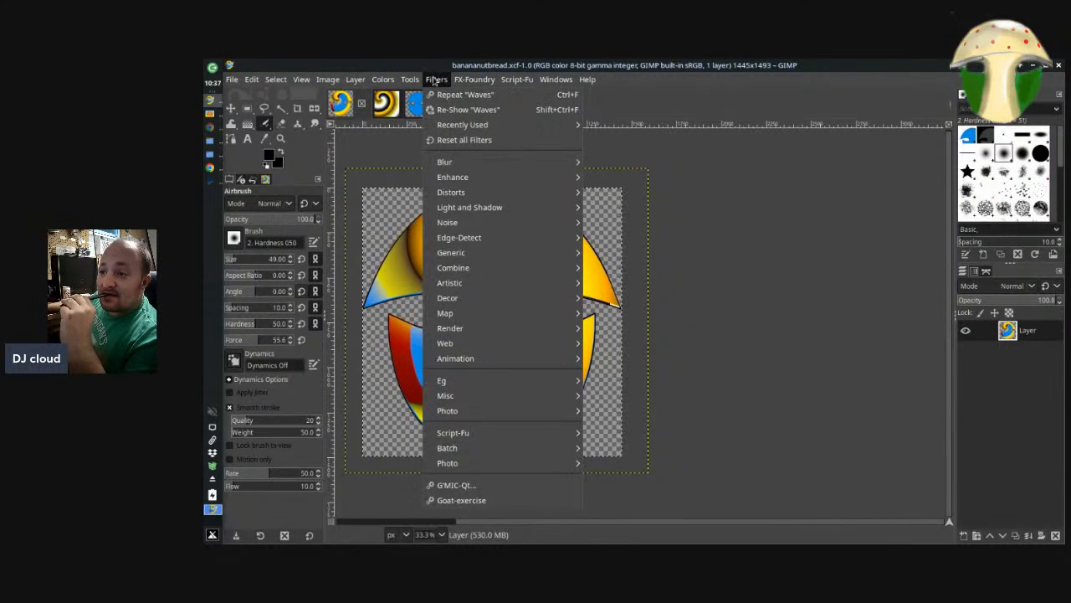
mouse_move(492, 238)
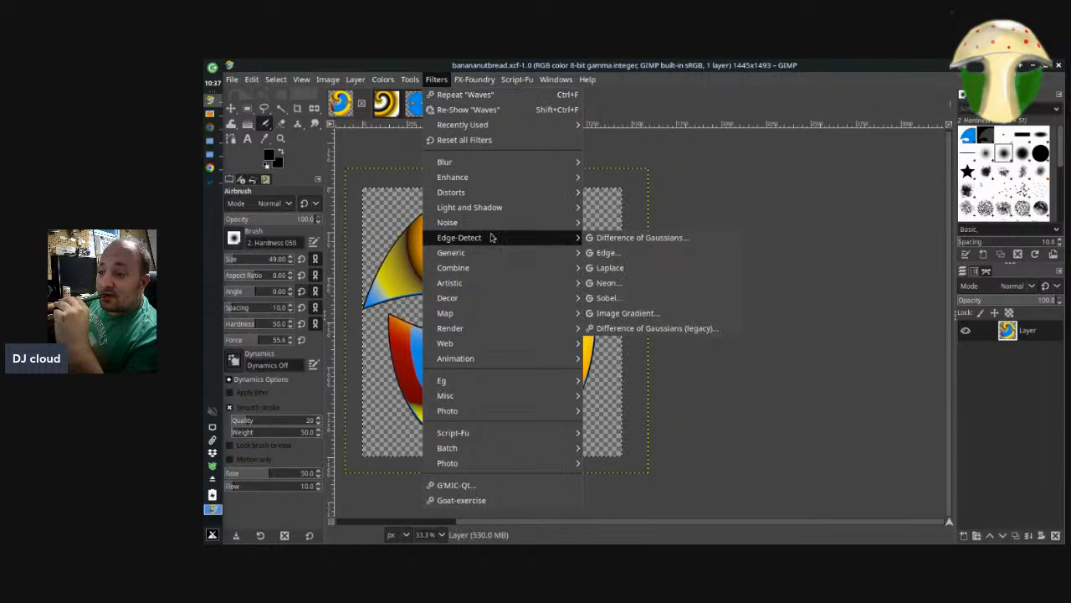
mouse_move(462, 287)
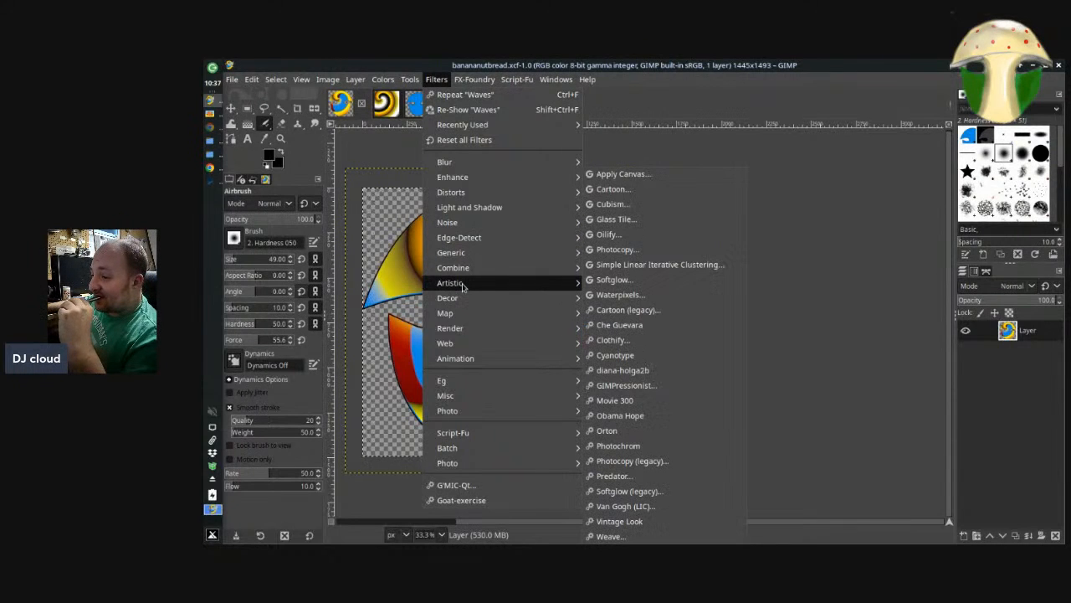
click(813, 250)
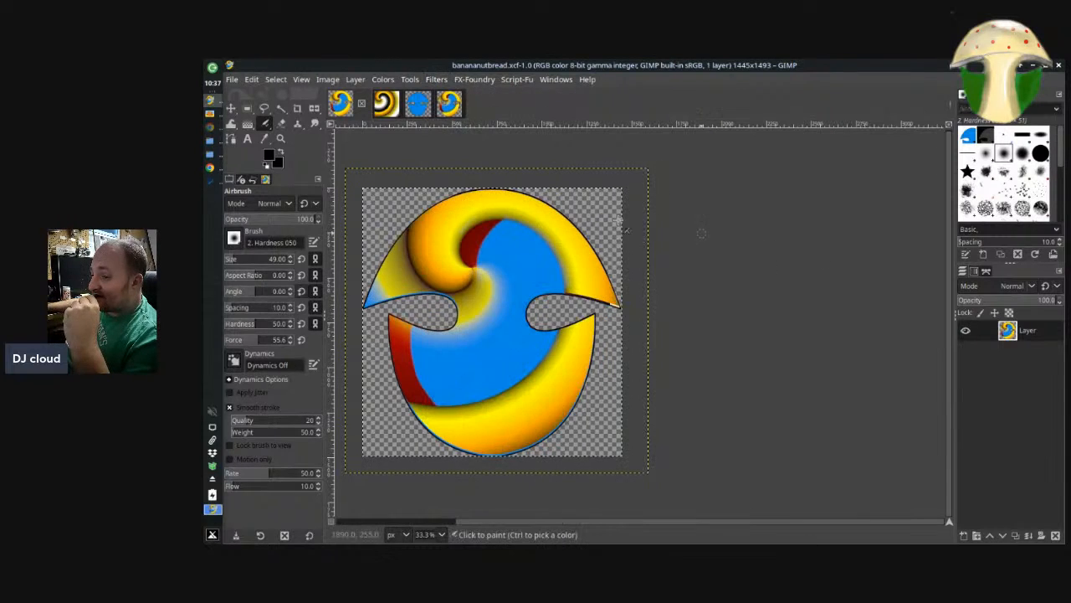
Save banananutbread.xcf and quit GIMP without saving the other open images
click(232, 80)
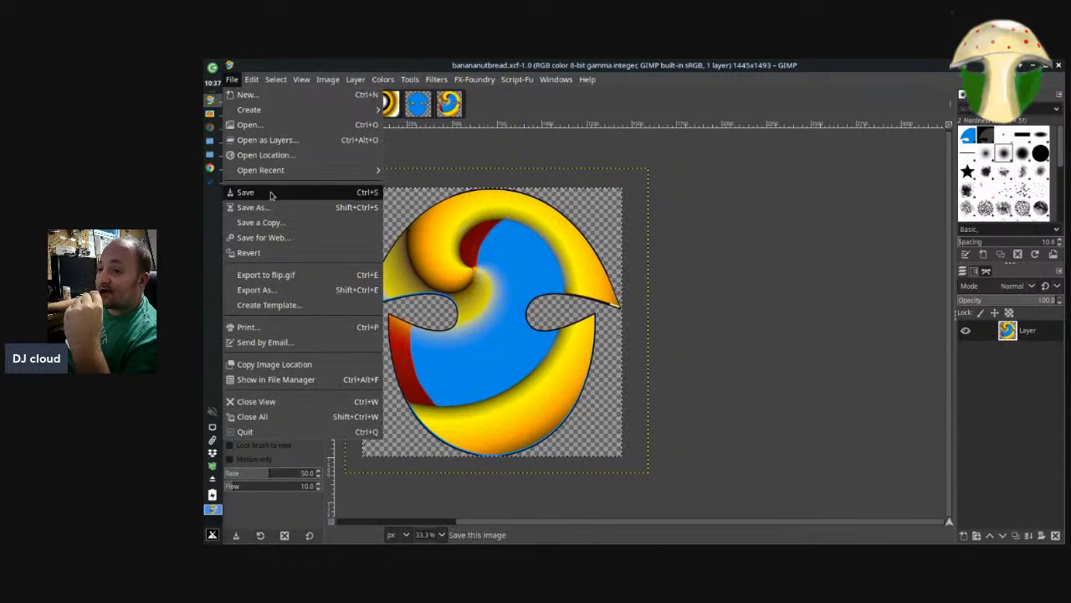
click(243, 192)
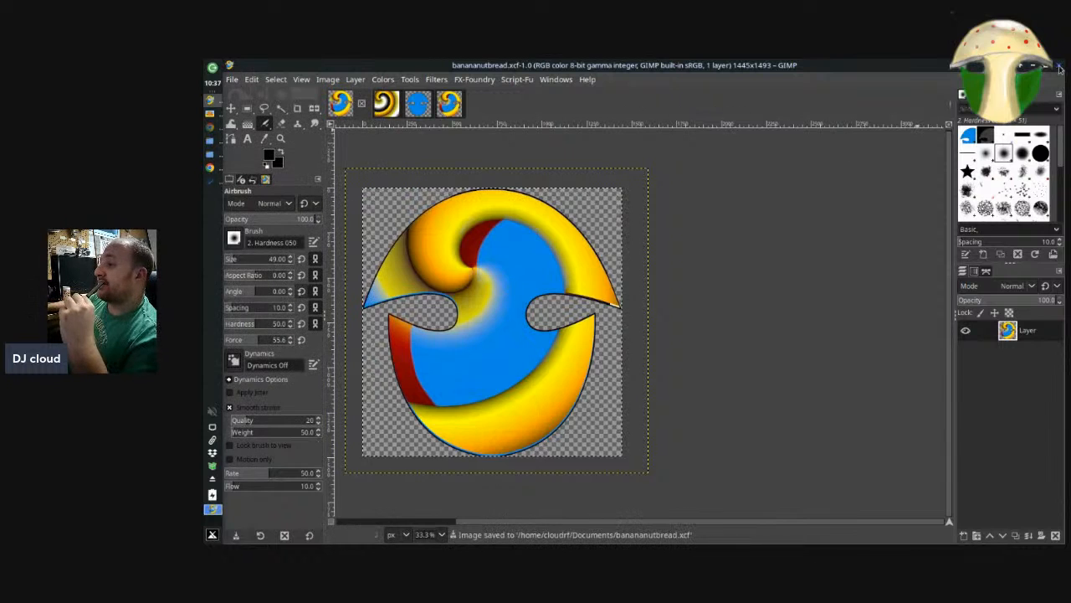
click(1057, 67)
click(717, 360)
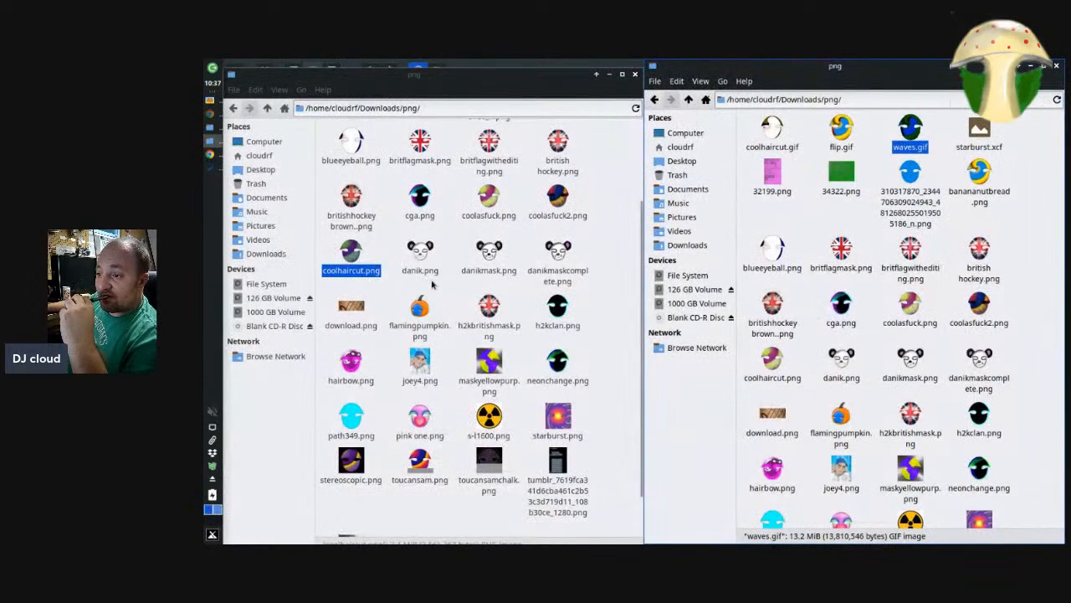
Find banananutbread.png in the Downloads/png folder, view it in the image viewer, and close the viewer
scroll(501, 368, down, 2)
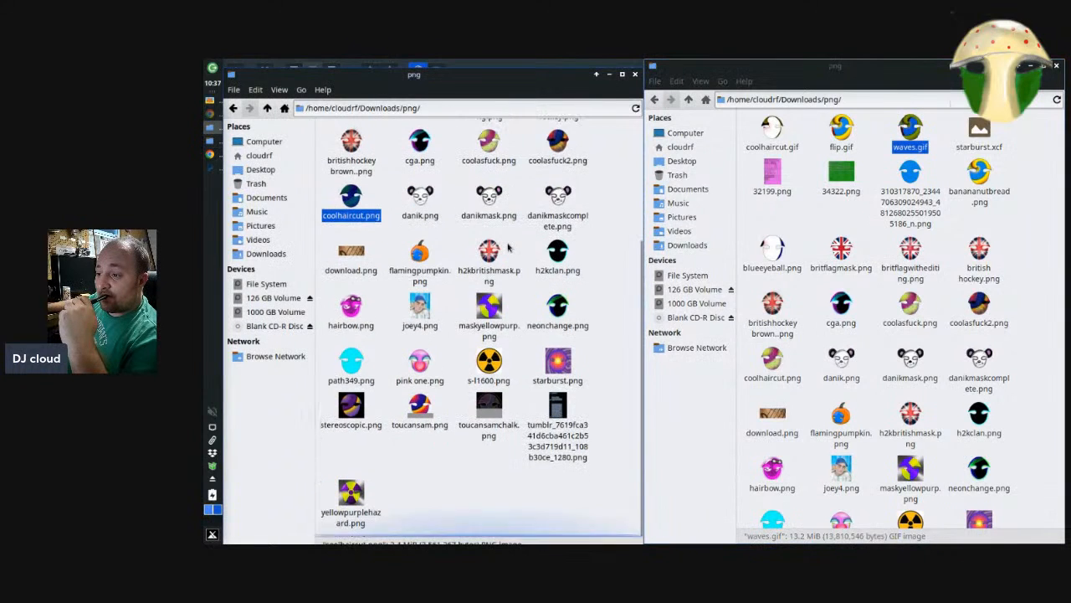
scroll(505, 398, up, 5)
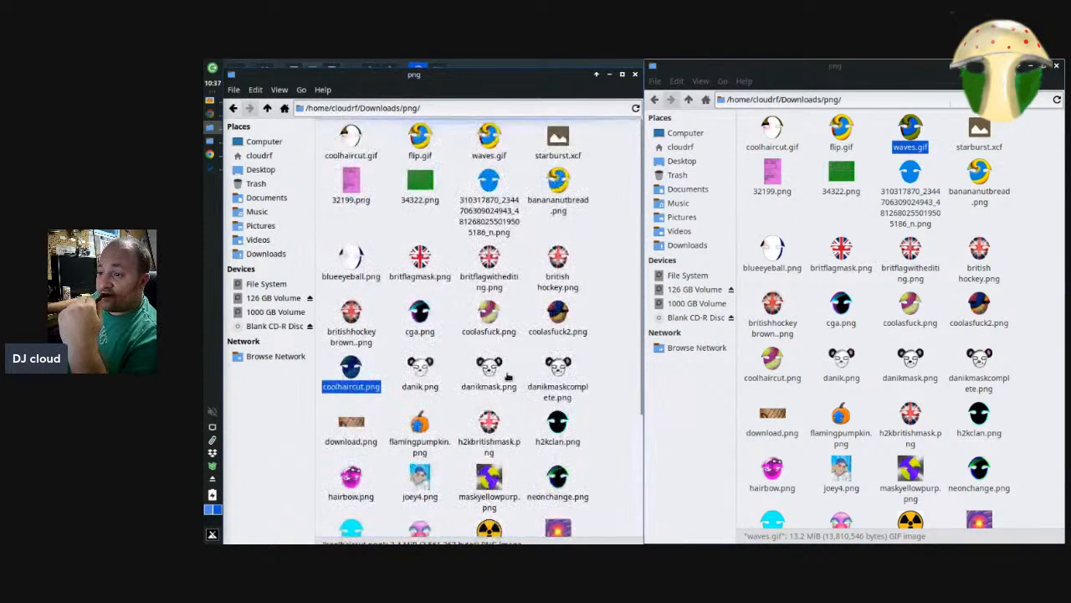
click(448, 147)
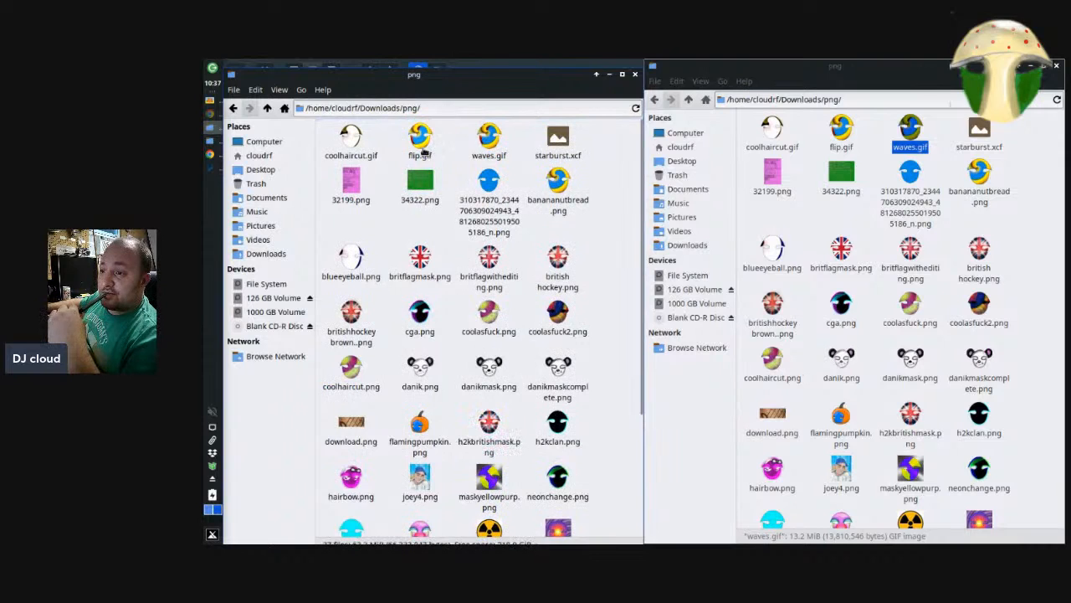
click(552, 191)
right_click(553, 191)
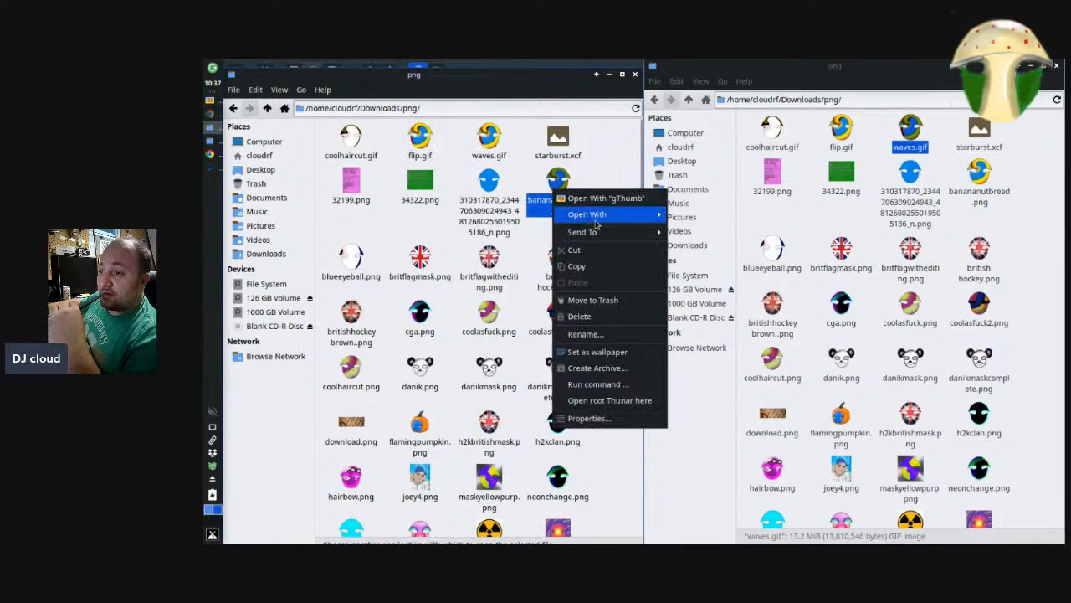
mouse_move(598, 215)
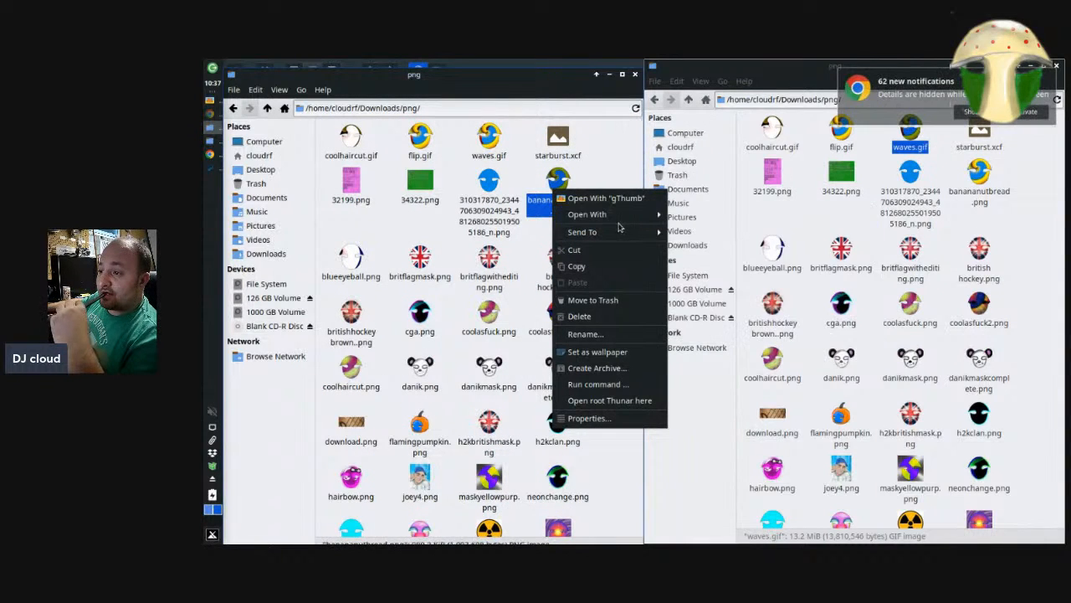
click(608, 143)
double_click(559, 179)
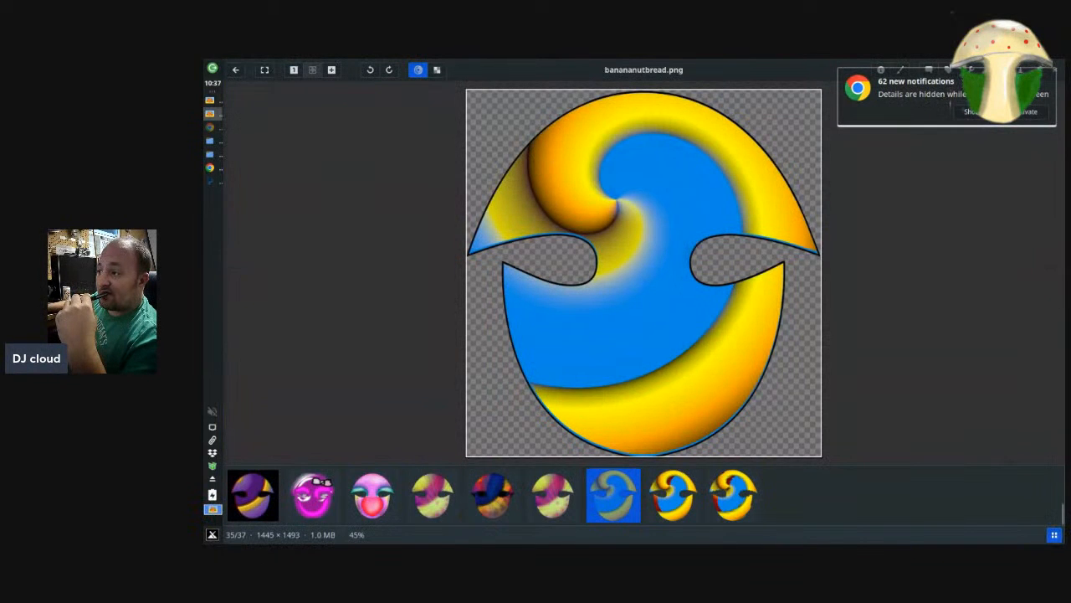
click(1043, 97)
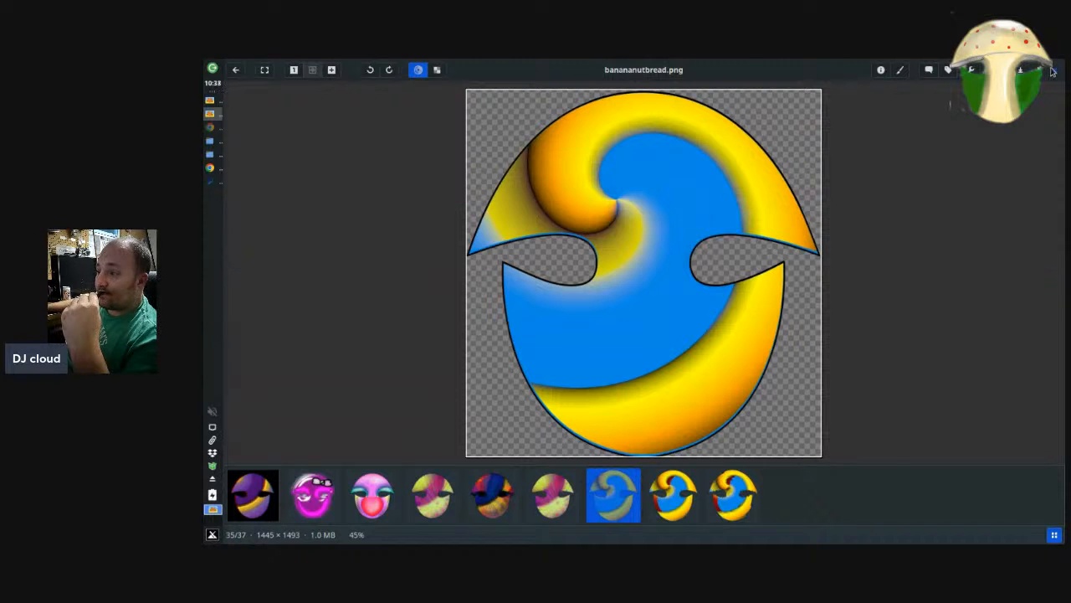
click(1052, 72)
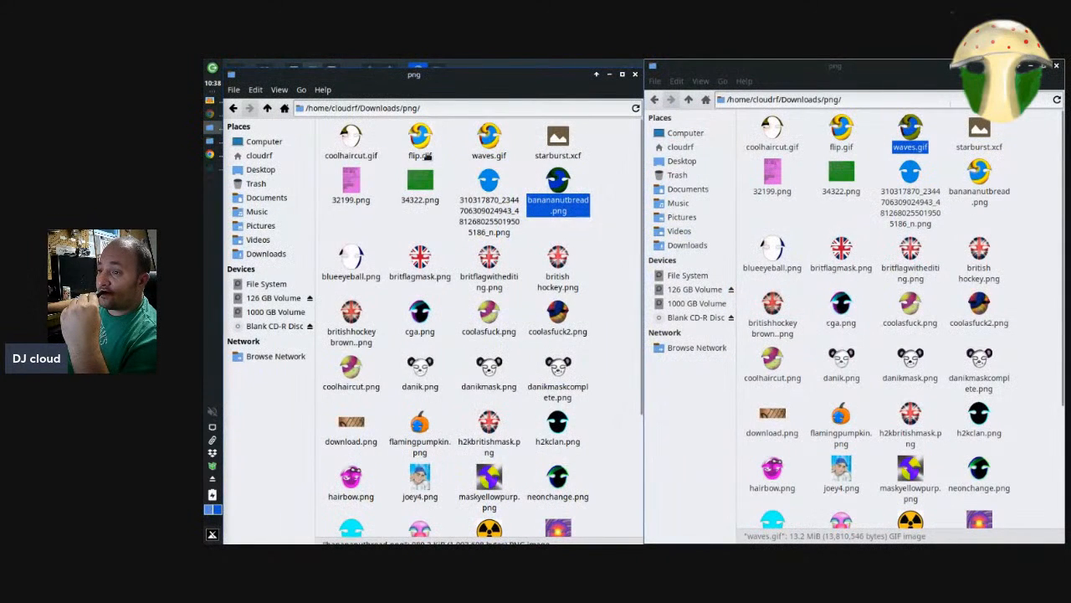
Open banananutbread.png from the png folder in Krita
right_click(568, 207)
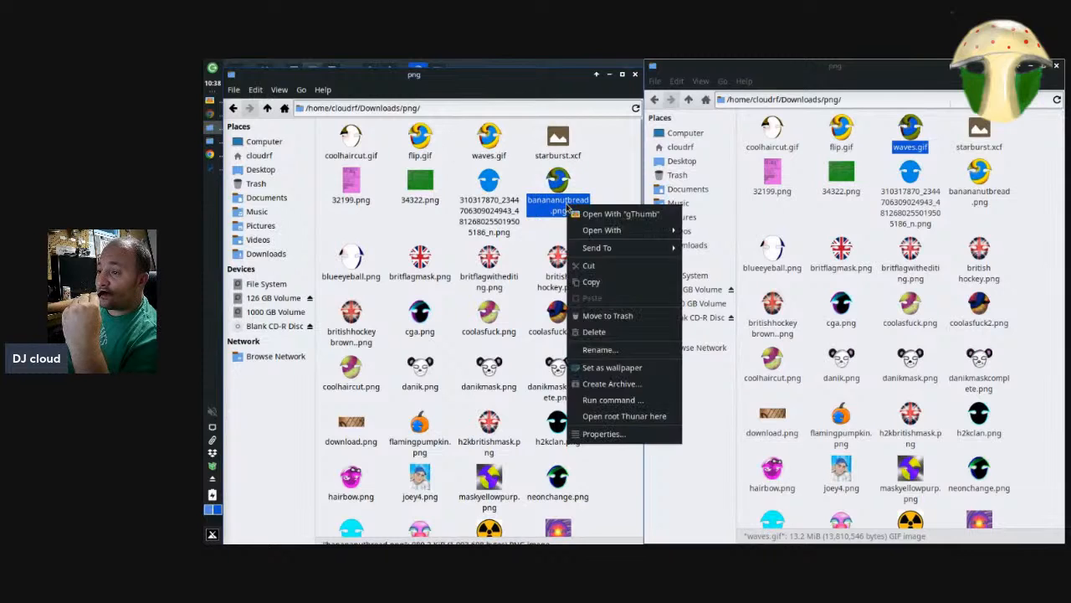
mouse_move(613, 229)
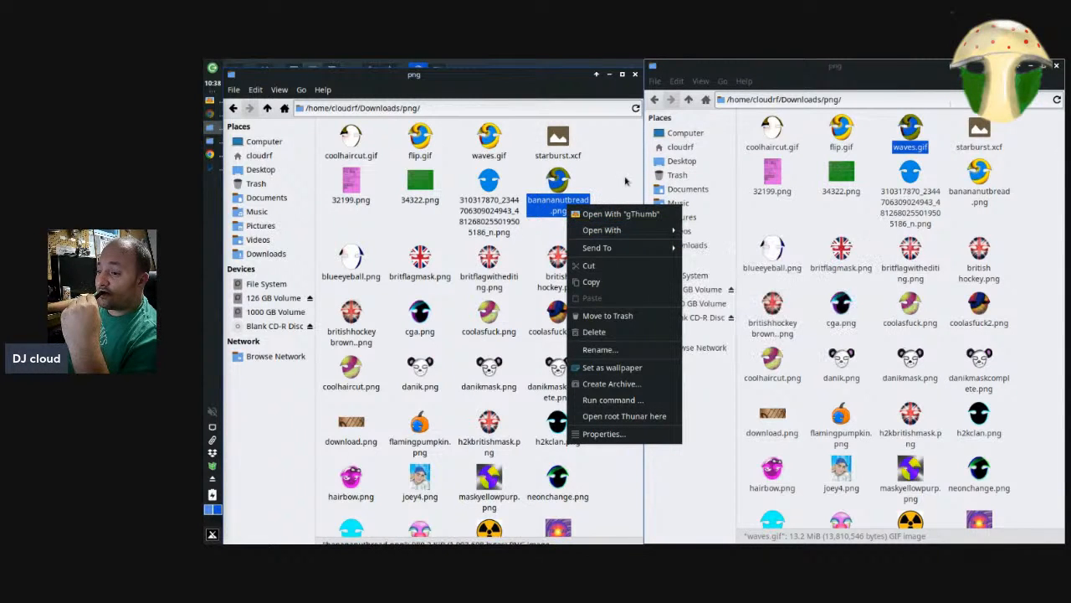
mouse_move(655, 235)
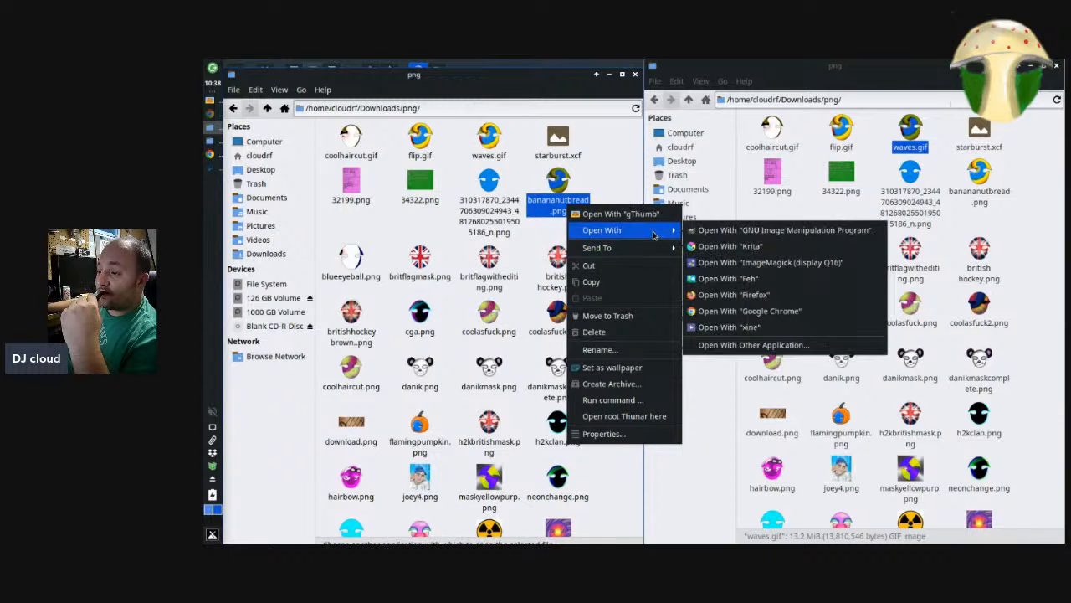
click(730, 246)
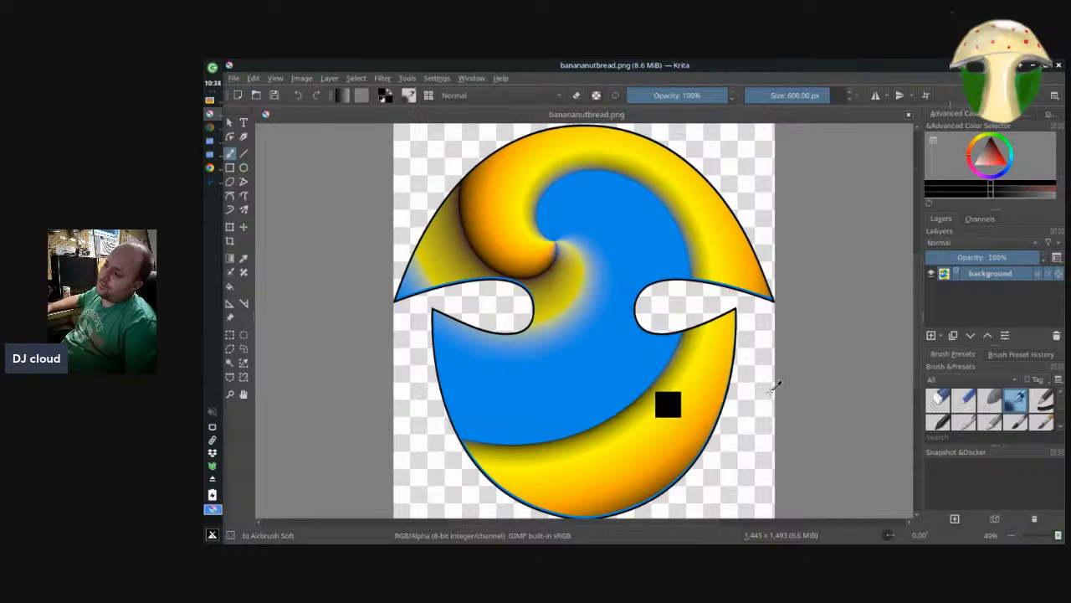
Look through the brush presets, keep Airbrush Soft, and set its colour to white and its size to 99.61 px
scroll(1035, 423, down, 3)
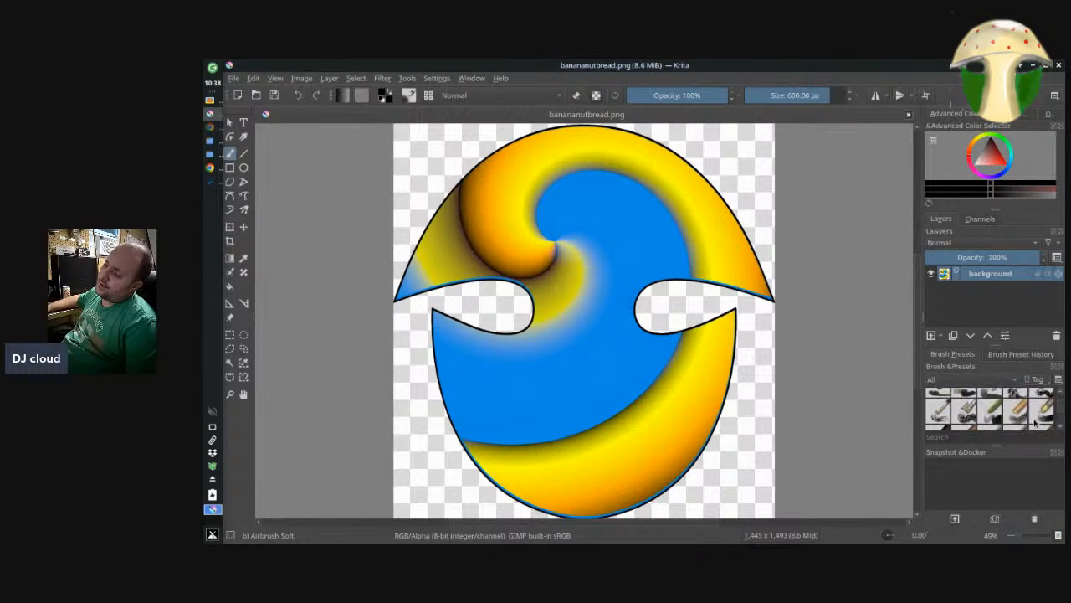
scroll(1035, 423, down, 3)
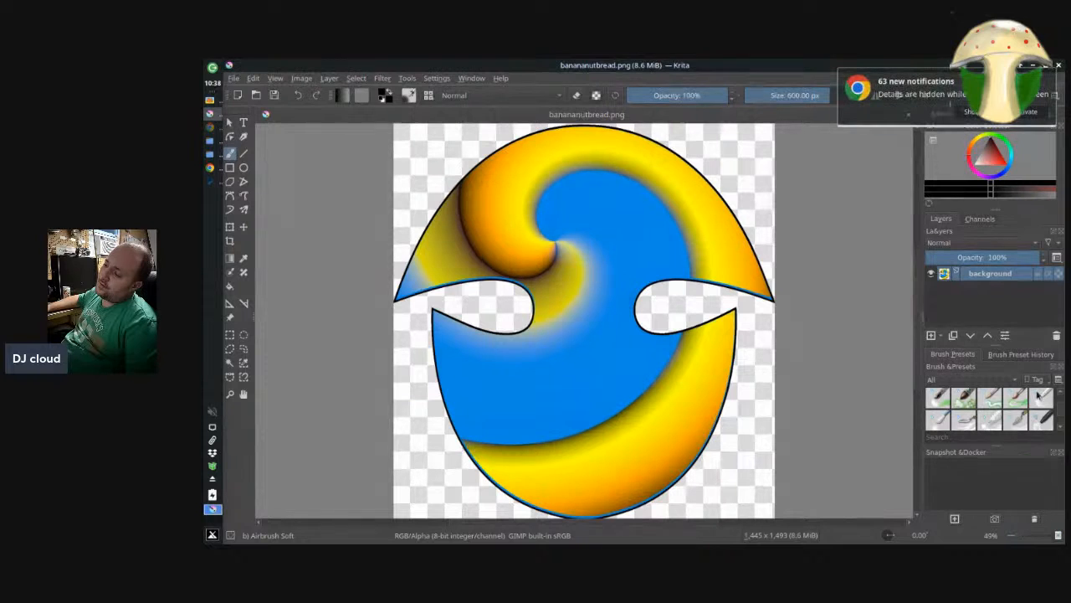
mouse_move(1038, 395)
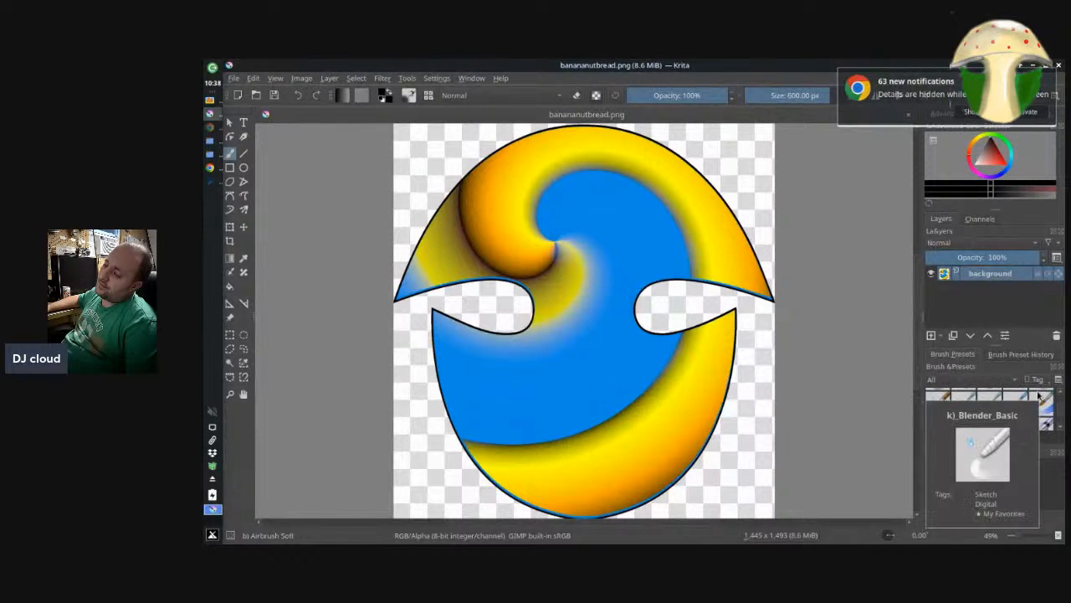
scroll(1038, 397, up, 4)
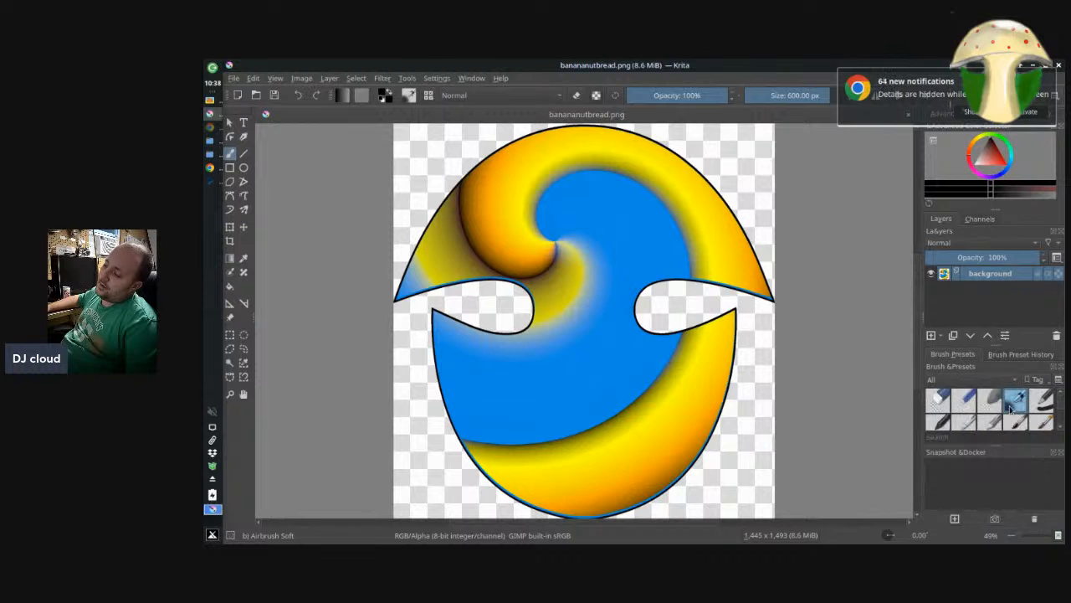
drag(989, 162, 976, 165)
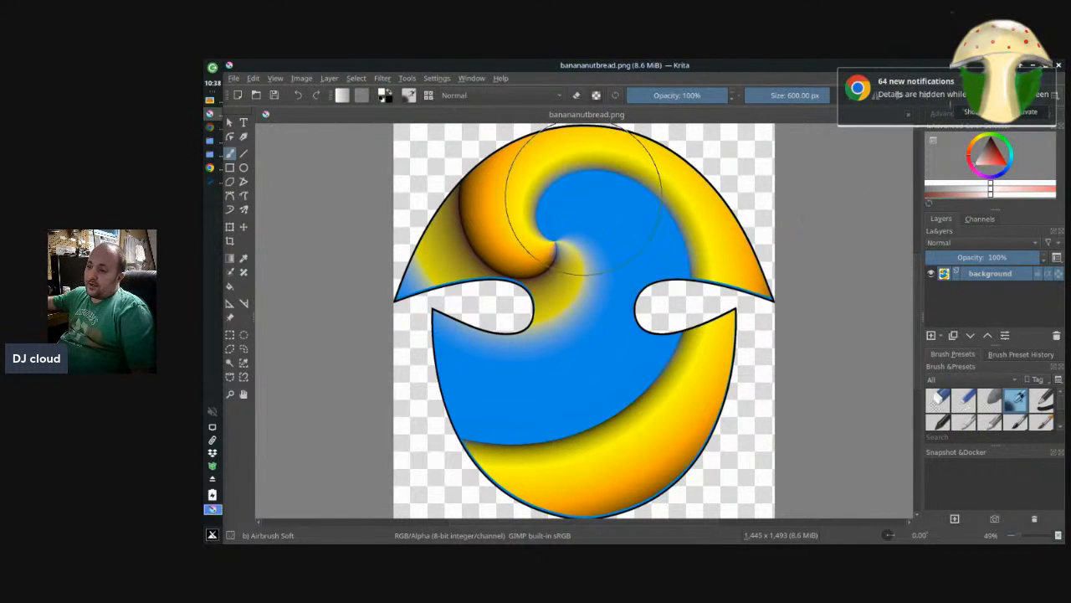
drag(586, 220, 587, 216)
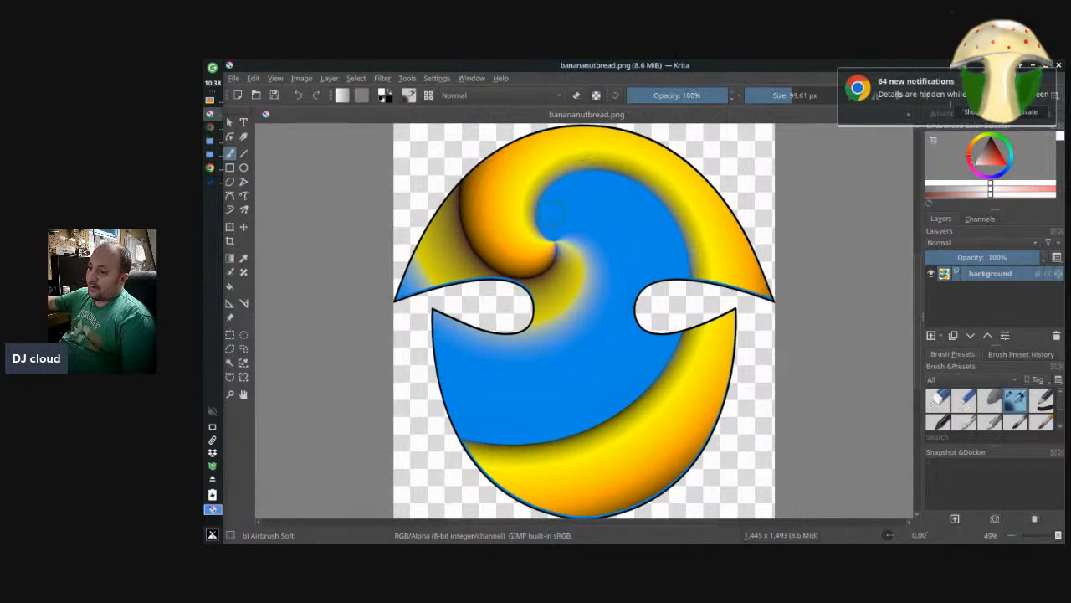
drag(552, 224, 577, 179)
mouse_move(557, 216)
mouse_down()
mouse_move(600, 188)
mouse_move(573, 205)
mouse_move(607, 197)
mouse_up()
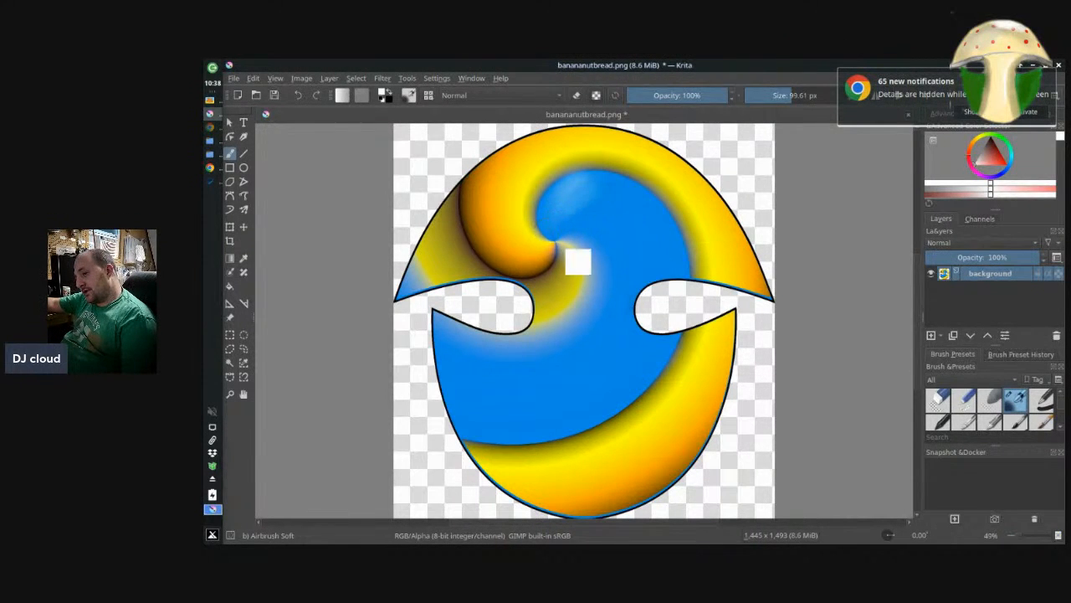
key(ctrl+s)
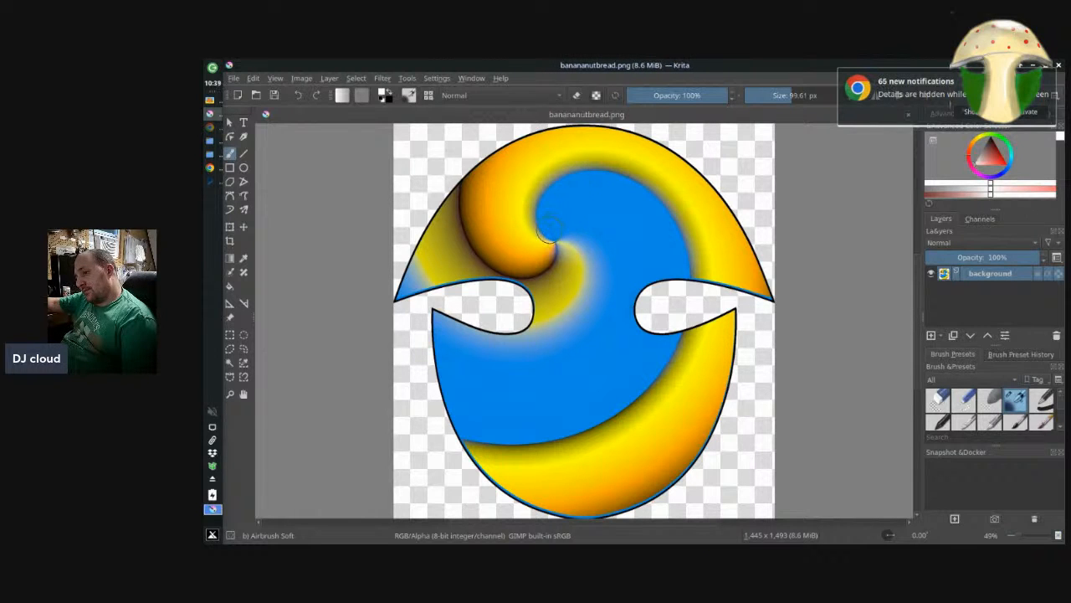
Try airbrushing soft white highlights along the upper inner curve of the blue swirl, undoing the last stroke
mouse_move(554, 235)
mouse_down()
mouse_move(551, 205)
mouse_move(574, 182)
mouse_up()
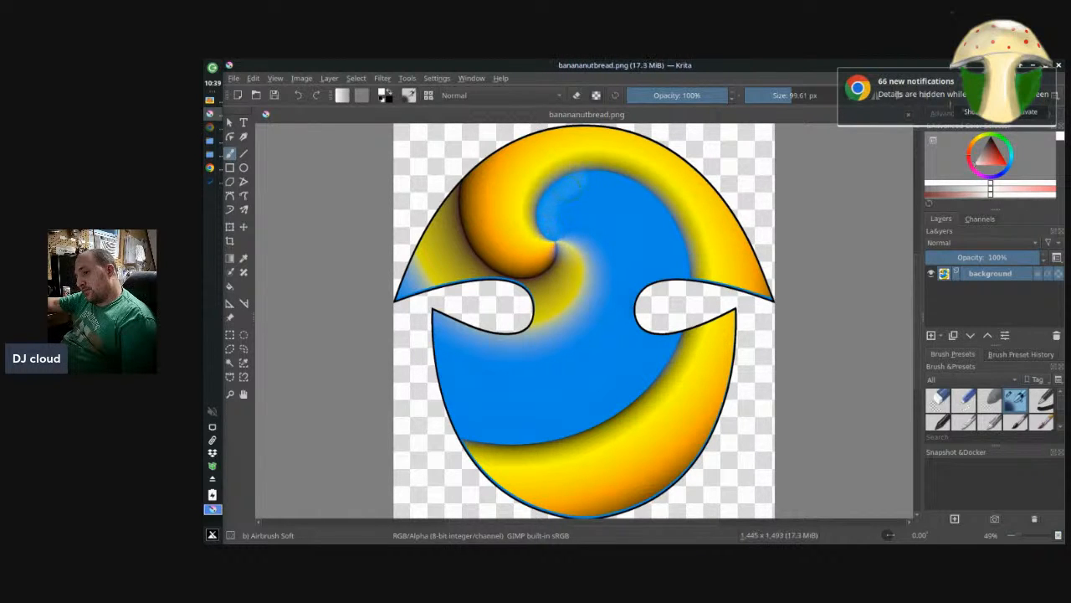
mouse_move(553, 222)
mouse_down()
mouse_move(597, 180)
mouse_move(616, 183)
mouse_up()
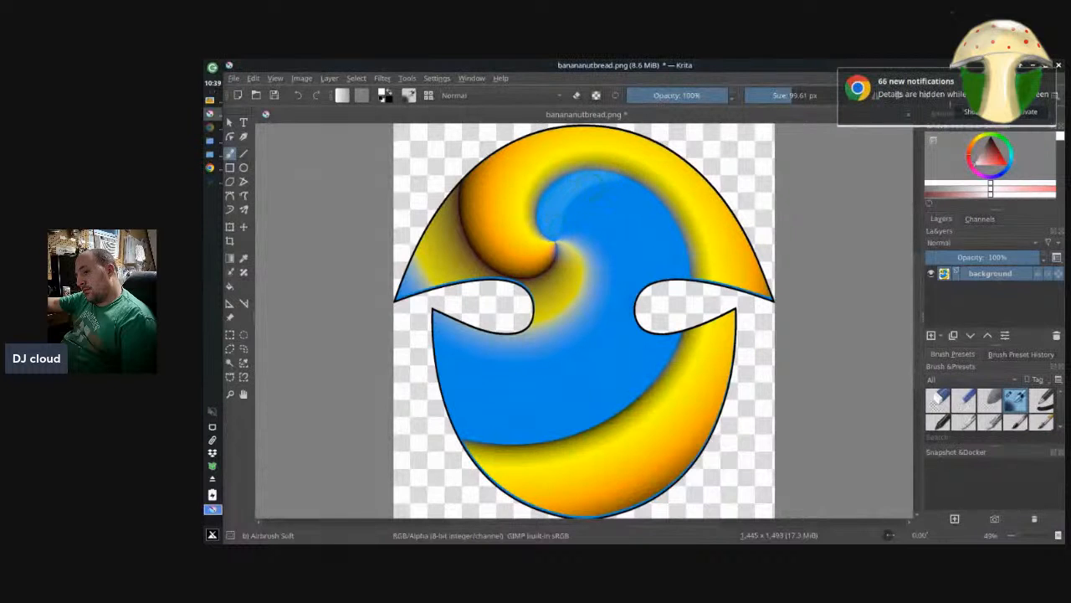
mouse_move(550, 224)
mouse_down()
mouse_move(569, 184)
mouse_move(618, 165)
mouse_move(542, 224)
mouse_move(562, 191)
mouse_move(592, 175)
mouse_up()
mouse_move(553, 228)
mouse_down()
mouse_move(594, 180)
mouse_move(610, 185)
mouse_up()
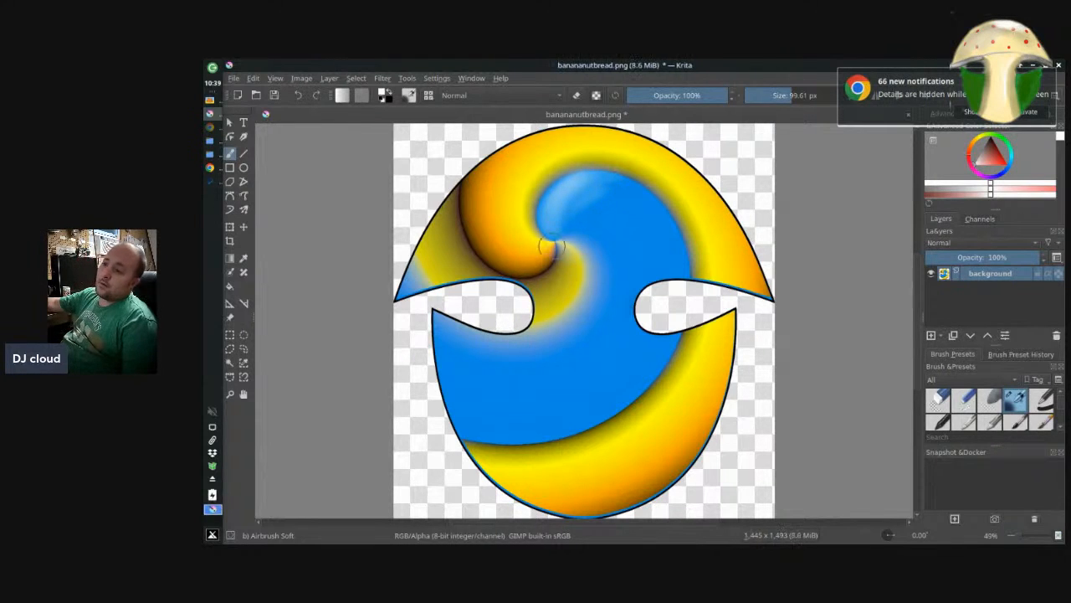
key(ctrl+z)
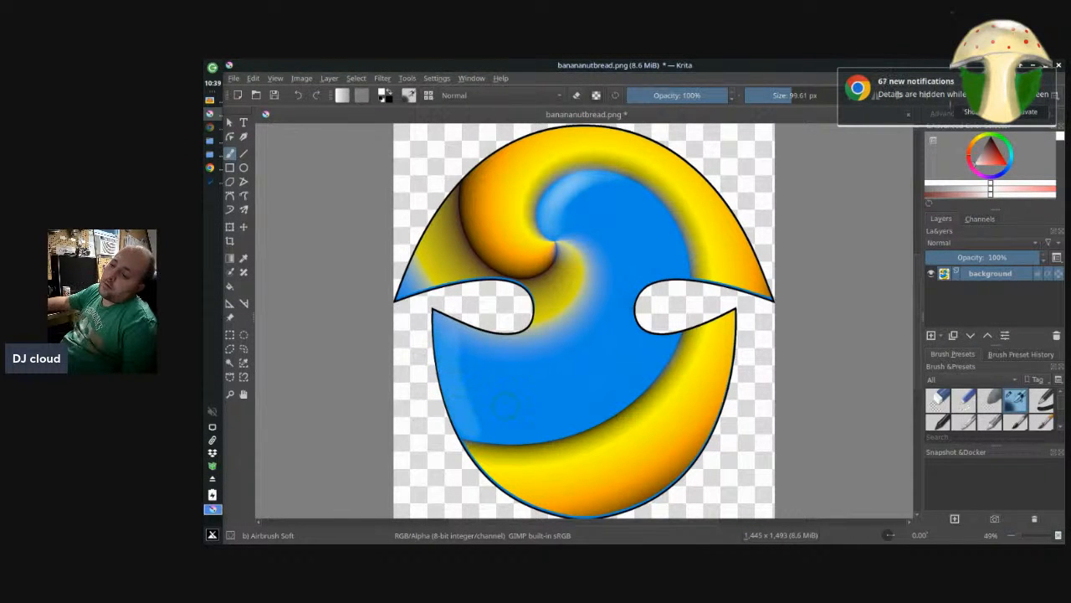
Try airbrushing white highlights along the lower edge of the blue area, redoing the stroke near its right end
mouse_move(470, 431)
mouse_down()
mouse_move(529, 442)
mouse_move(587, 431)
mouse_move(646, 373)
mouse_up()
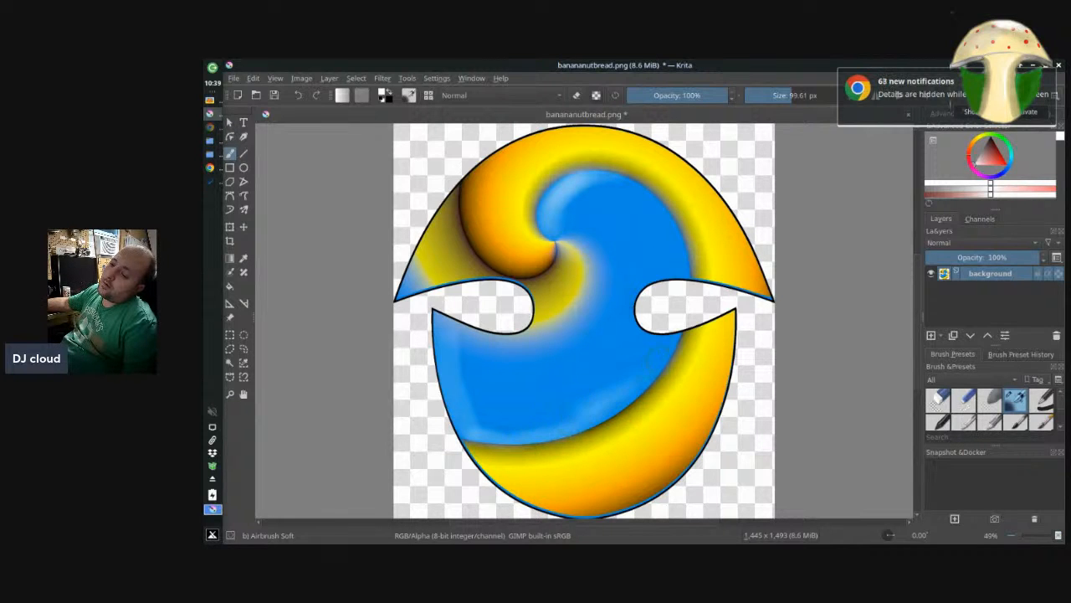
key(ctrl+z)
drag(596, 421, 678, 360)
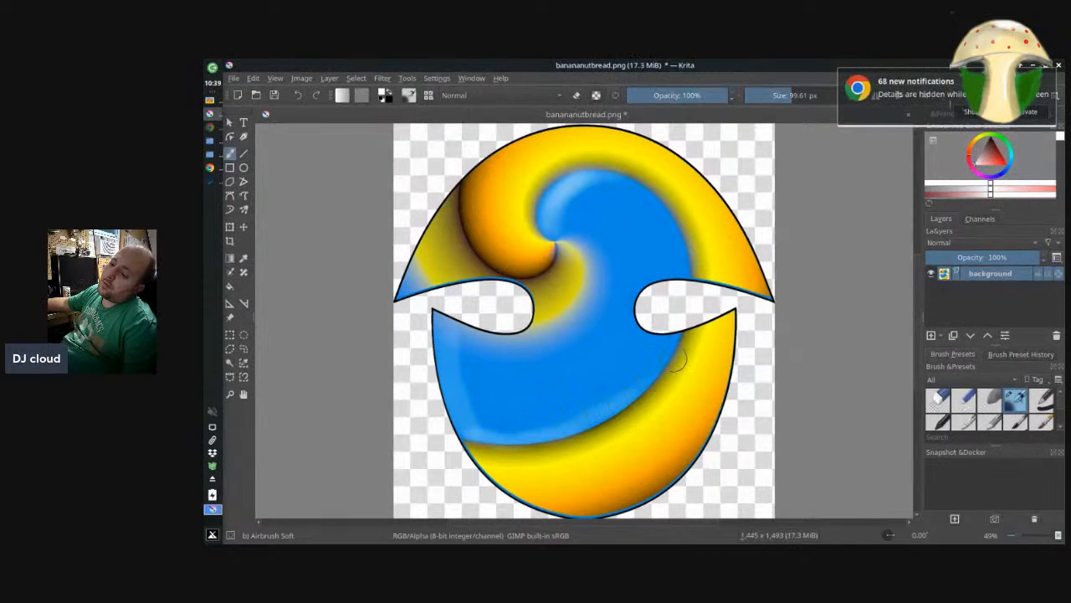
mouse_move(614, 403)
mouse_down()
mouse_move(692, 330)
mouse_move(625, 387)
mouse_move(676, 337)
mouse_up()
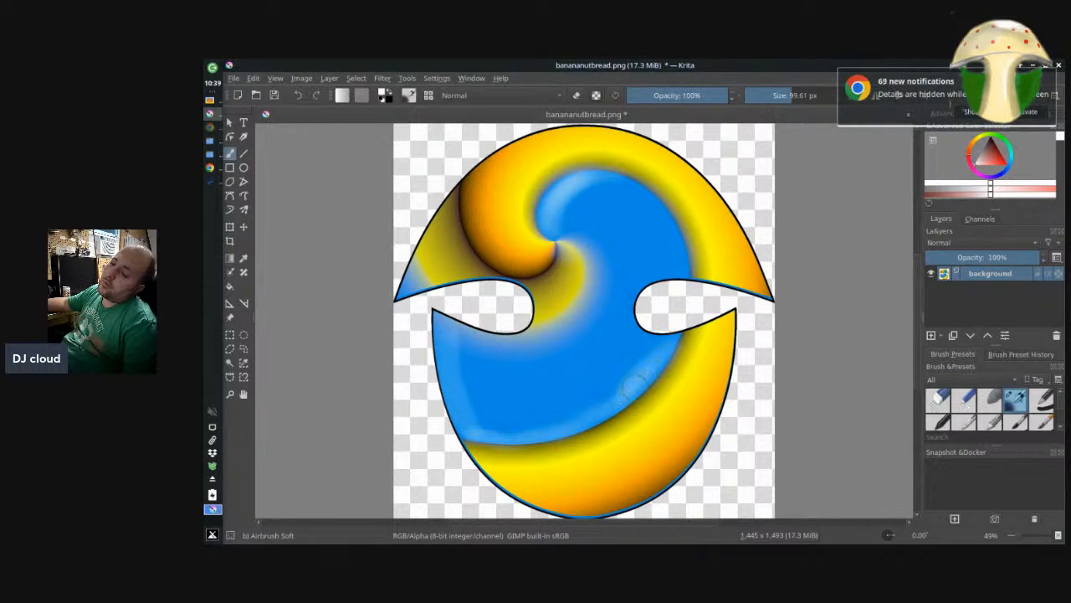
drag(596, 420, 634, 390)
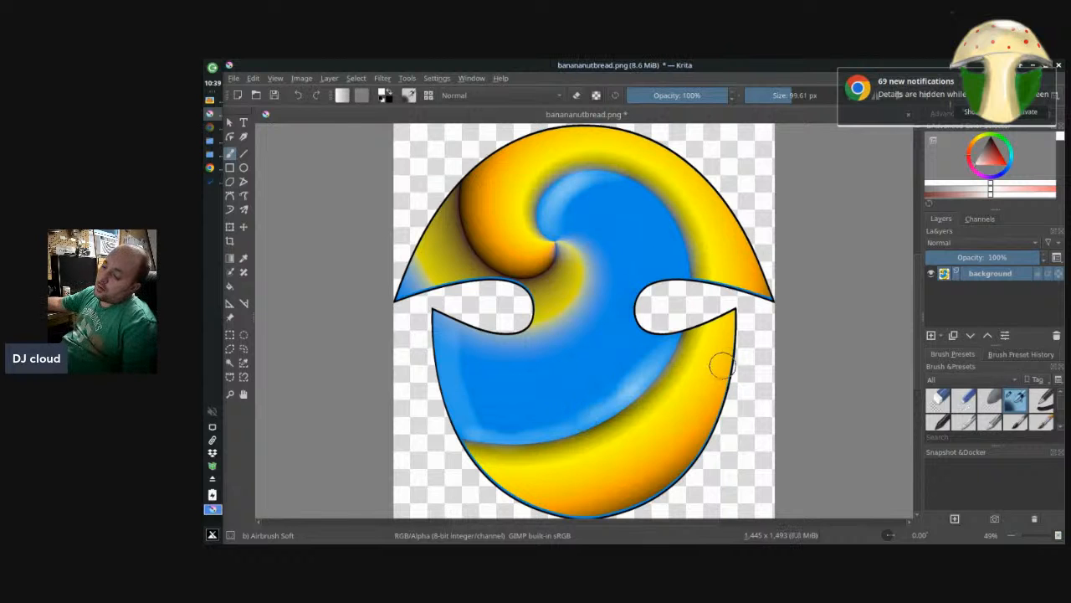
Try airbrushing a white highlight on the right side of the lower yellow band
drag(698, 404, 751, 326)
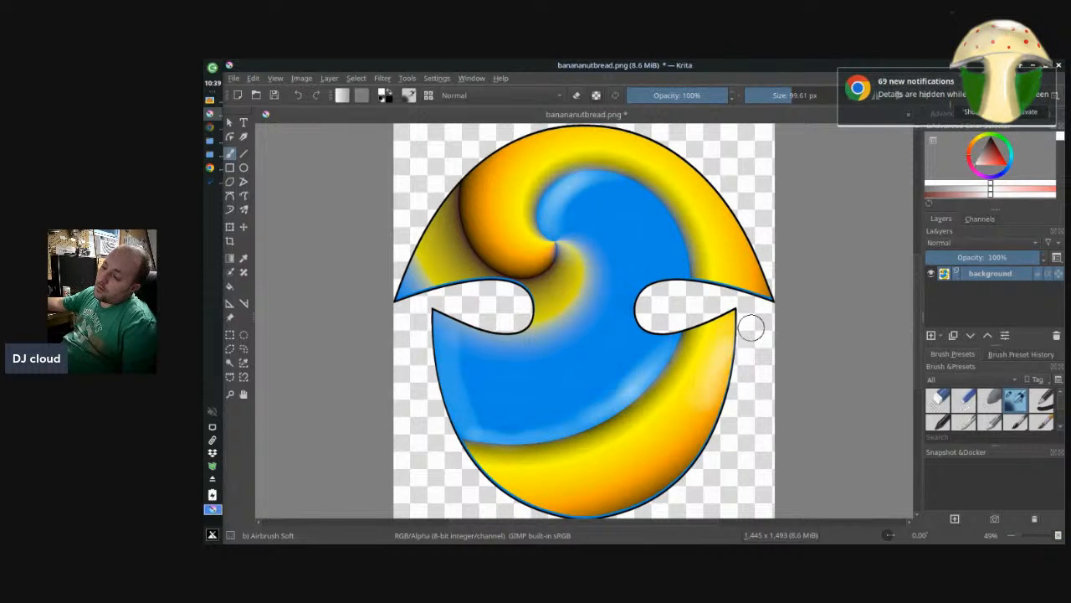
drag(703, 405, 726, 367)
drag(712, 425, 766, 367)
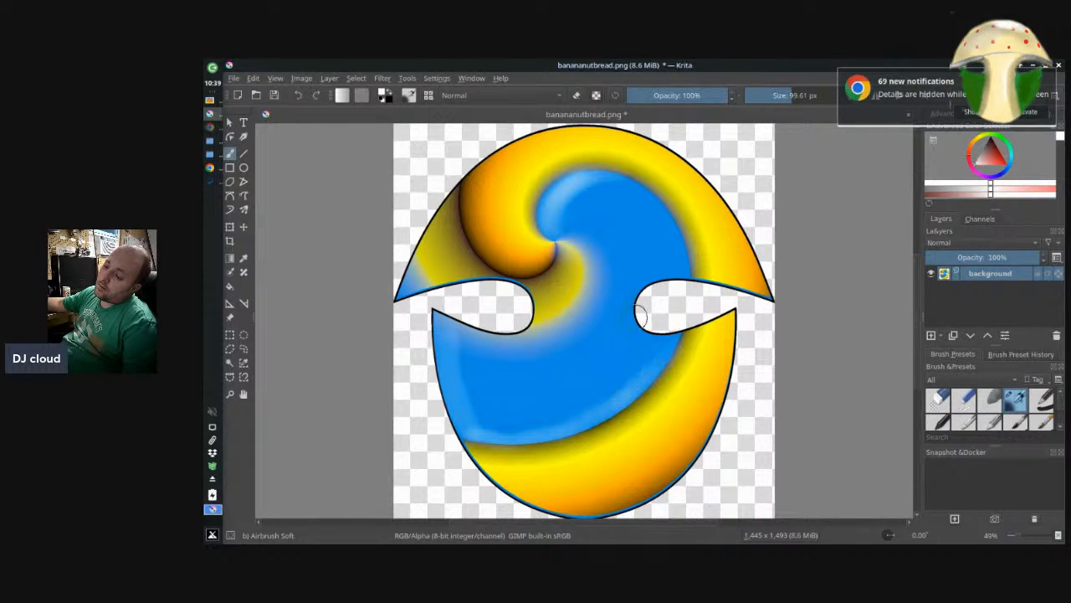
Undo all the white airbrush strokes on the blue and yellow areas
key(ctrl+z)
key(ctrl+z)
key(ctrl+z)
key(ctrl+z)
key(ctrl+z)
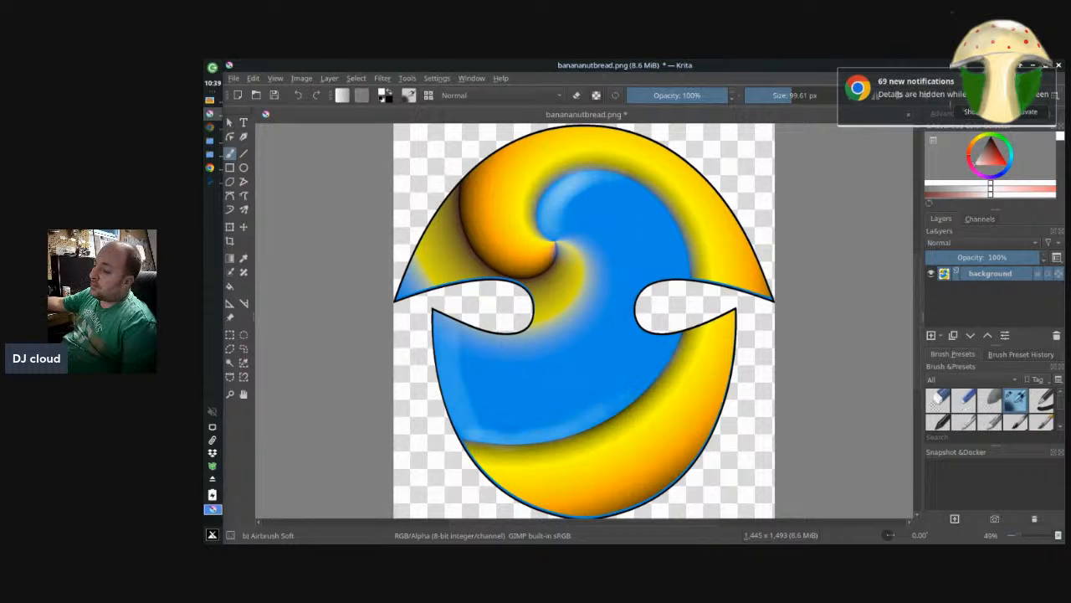
key(ctrl+z)
key(ctrl+z)
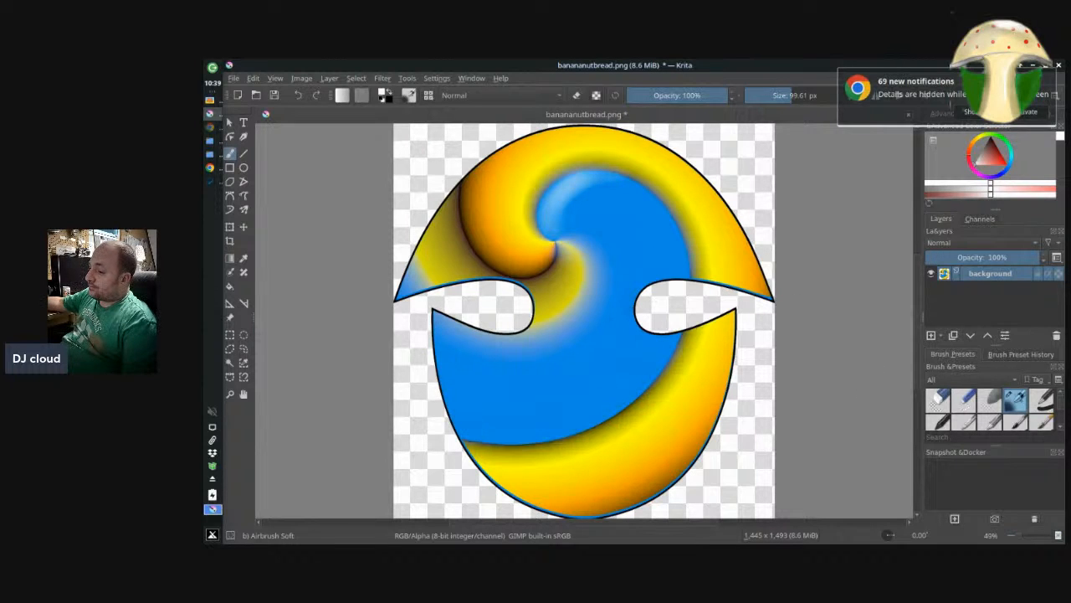
key(ctrl+z)
key(ctrl+z)
key(ctrl+z)
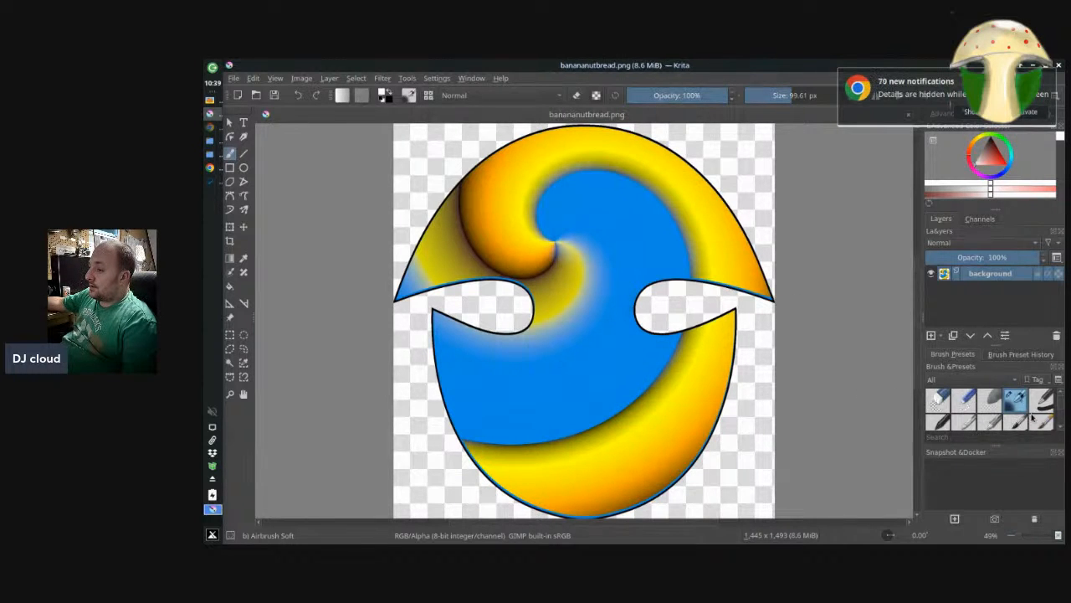
Choose the Texture Snow Pile brush at 310.44 px and paint white clouds over the upper blue swirl
scroll(1060, 410, down, 5)
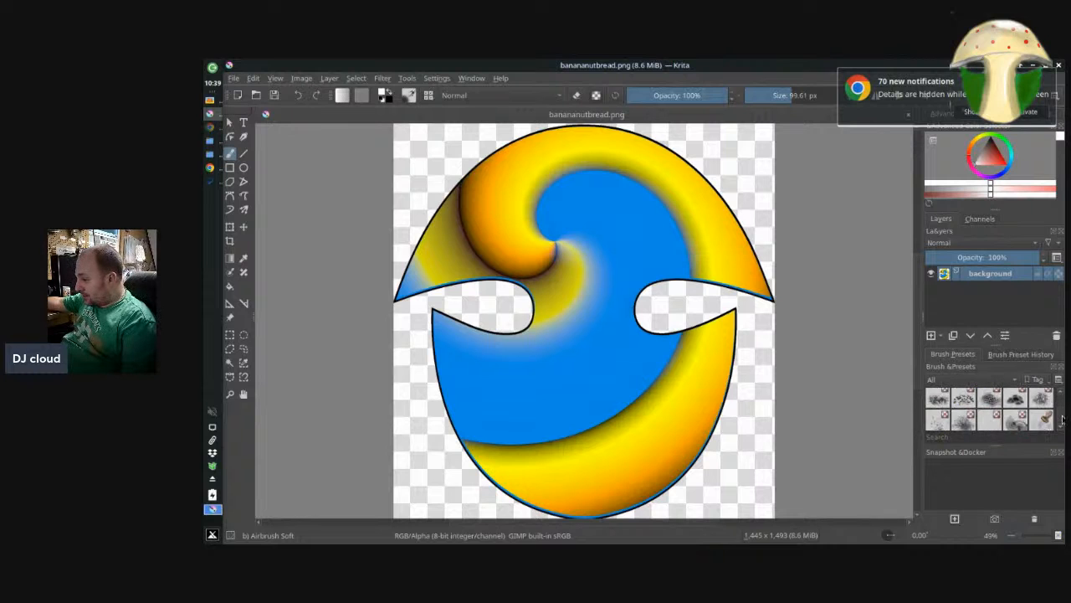
click(1028, 421)
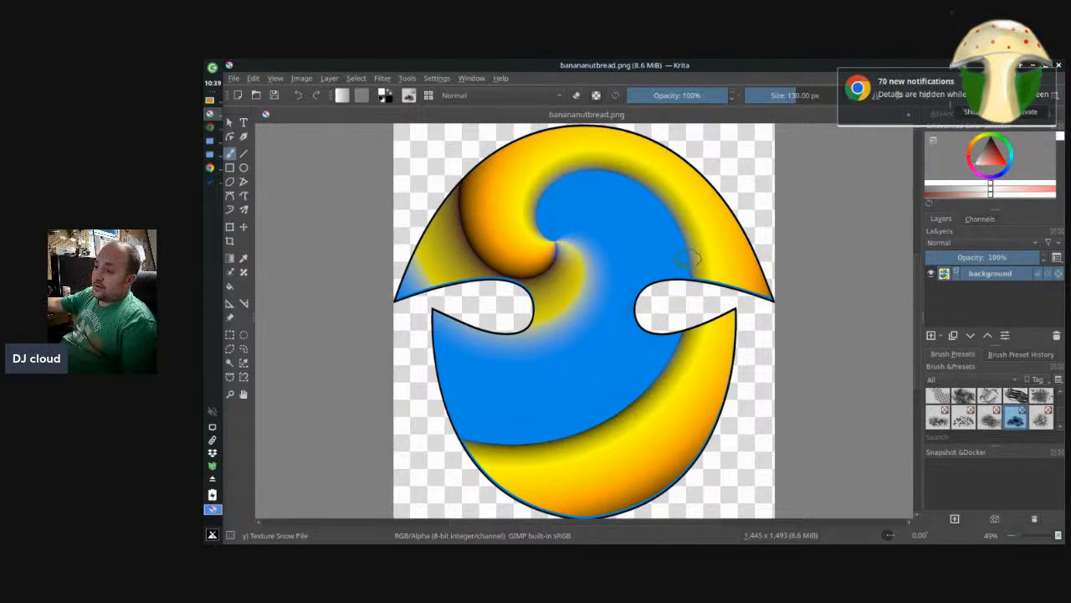
drag(594, 237, 672, 238)
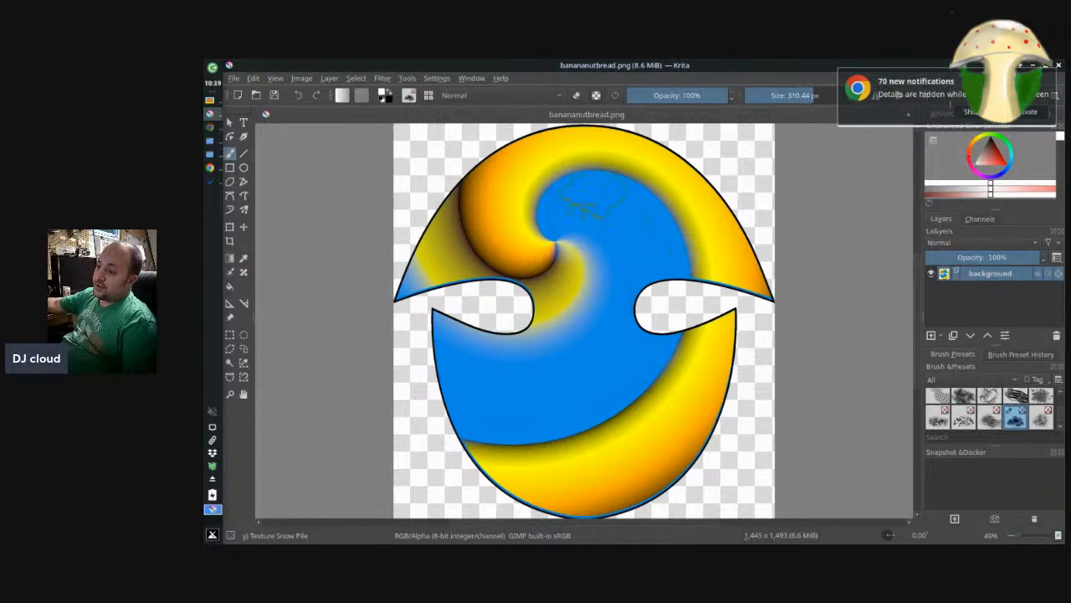
mouse_move(549, 201)
mouse_down()
mouse_move(613, 205)
mouse_move(568, 210)
mouse_move(579, 205)
mouse_move(634, 232)
mouse_up()
key(ctrl+z)
drag(603, 271, 660, 253)
mouse_move(604, 303)
mouse_down()
mouse_move(615, 295)
mouse_move(606, 317)
mouse_up()
key(ctrl+z)
Paint white clouds across the lower blue area with the Texture Snow Pile brush, undoing the first attempt
mouse_move(605, 359)
mouse_down()
mouse_move(572, 359)
mouse_move(580, 320)
mouse_move(562, 362)
mouse_move(524, 376)
mouse_move(532, 355)
mouse_move(543, 358)
mouse_move(537, 369)
mouse_move(430, 374)
mouse_move(507, 385)
mouse_up()
key(ctrl+z)
click(547, 409)
click(594, 389)
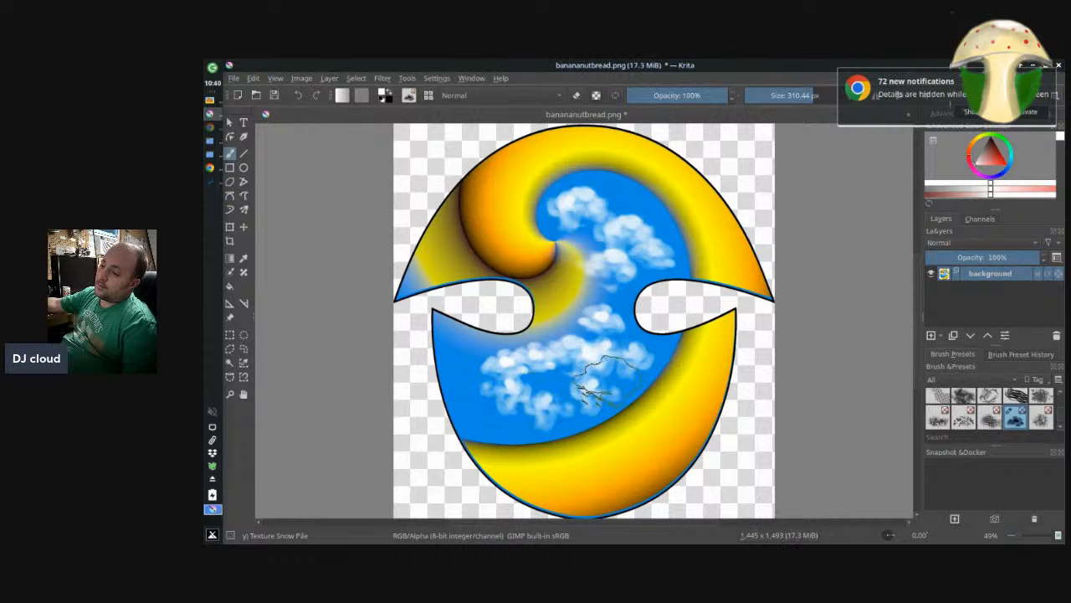
click(563, 377)
click(540, 365)
click(479, 374)
click(469, 402)
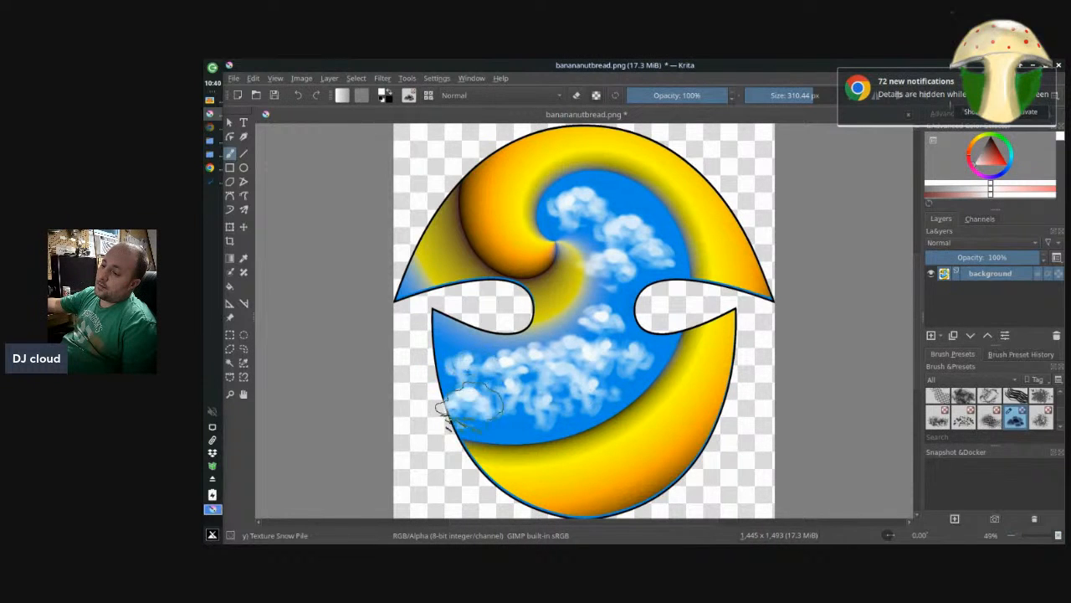
click(509, 403)
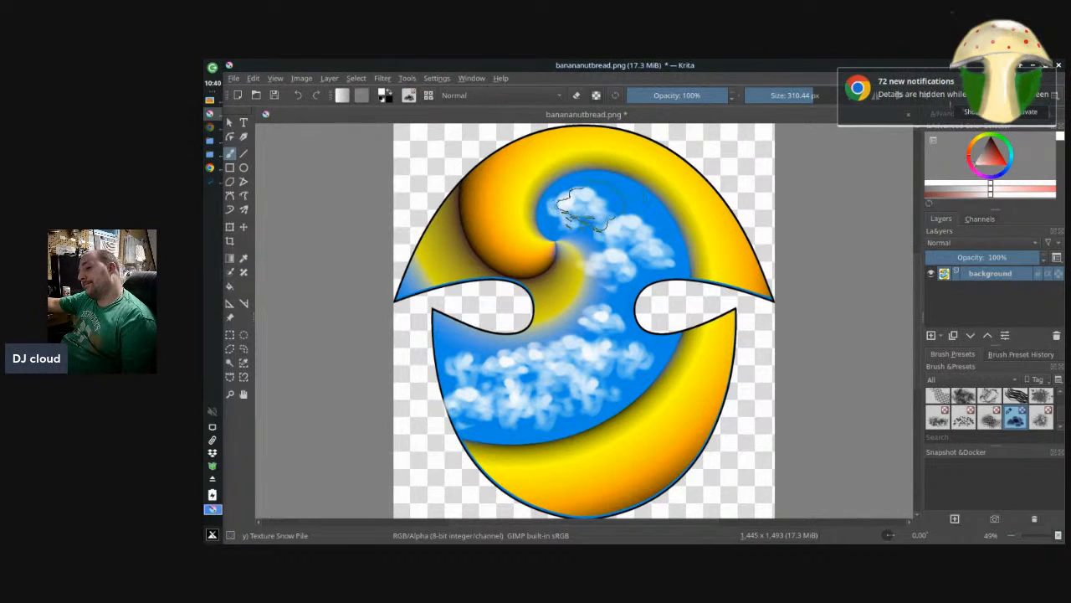
Dismiss the notification, switch back to Airbrush Soft, and airbrush a white highlight along the top of the yellow band
click(1053, 79)
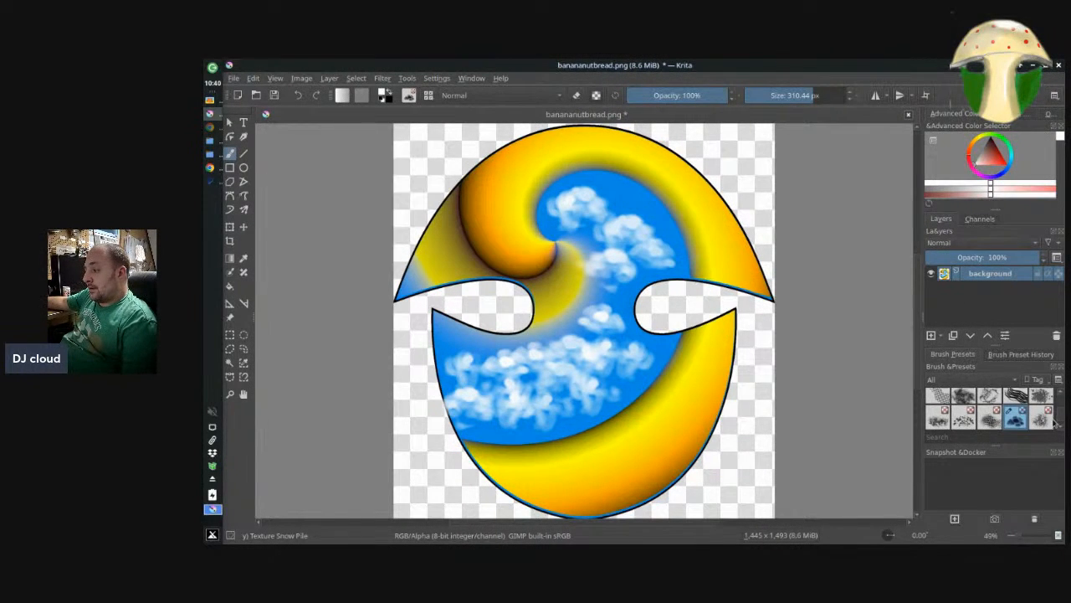
drag(1064, 413, 1059, 390)
click(1017, 400)
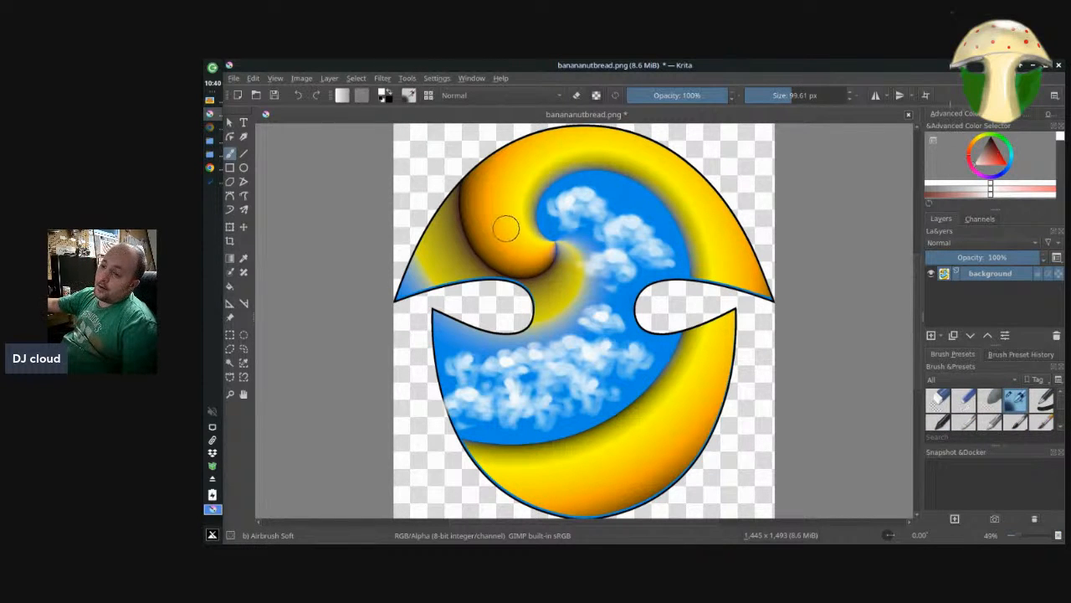
mouse_move(522, 198)
mouse_down()
mouse_move(551, 161)
mouse_move(590, 148)
mouse_up()
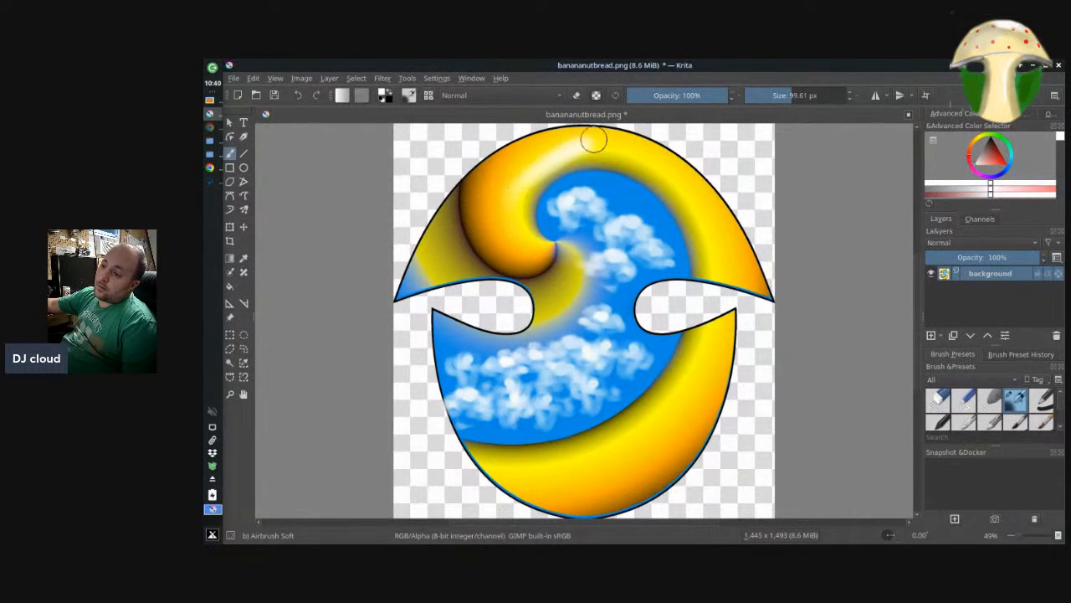
key(ctrl+z)
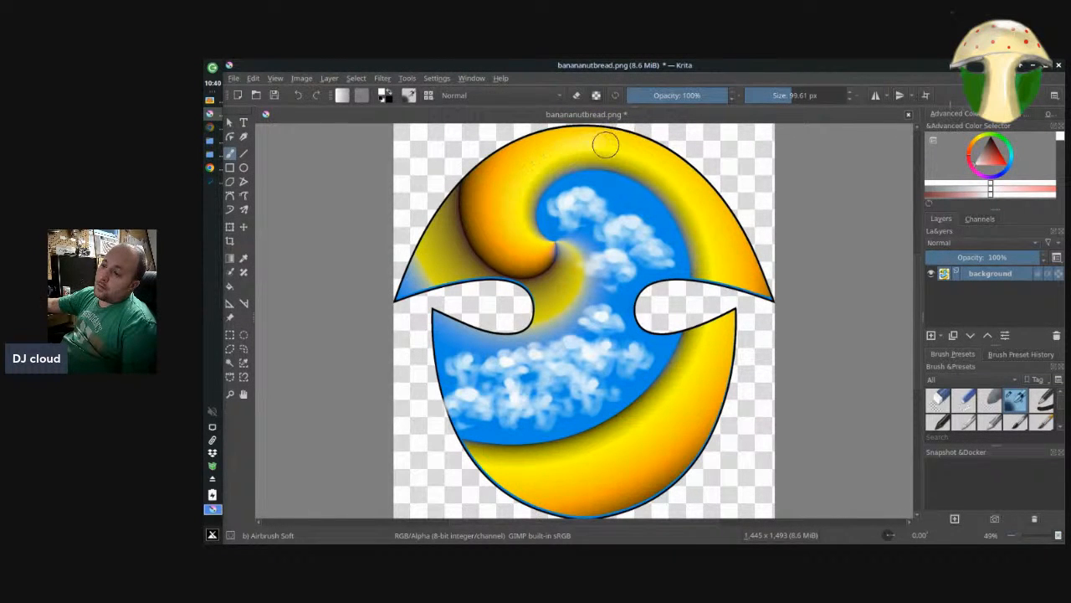
mouse_move(606, 146)
mouse_down()
mouse_move(540, 157)
mouse_move(606, 136)
mouse_move(562, 146)
mouse_move(640, 141)
mouse_move(592, 142)
mouse_move(619, 135)
mouse_up()
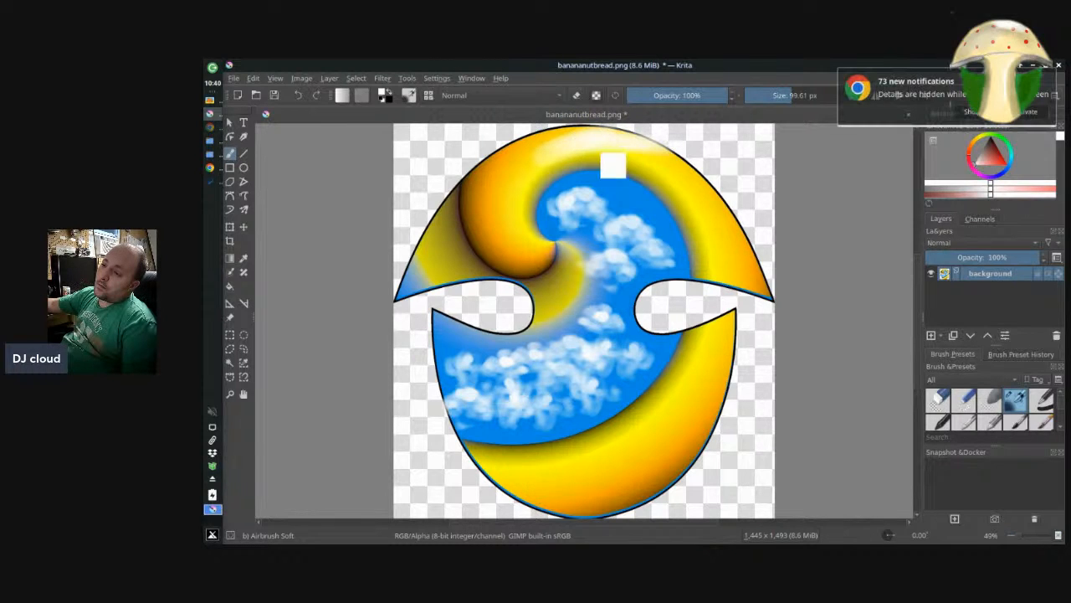
Undo the stray strokes and airbrush white highlights onto the top and the lower right of the yellow band
key(ctrl+z)
key(ctrl+z)
key(ctrl+z)
key(ctrl+z)
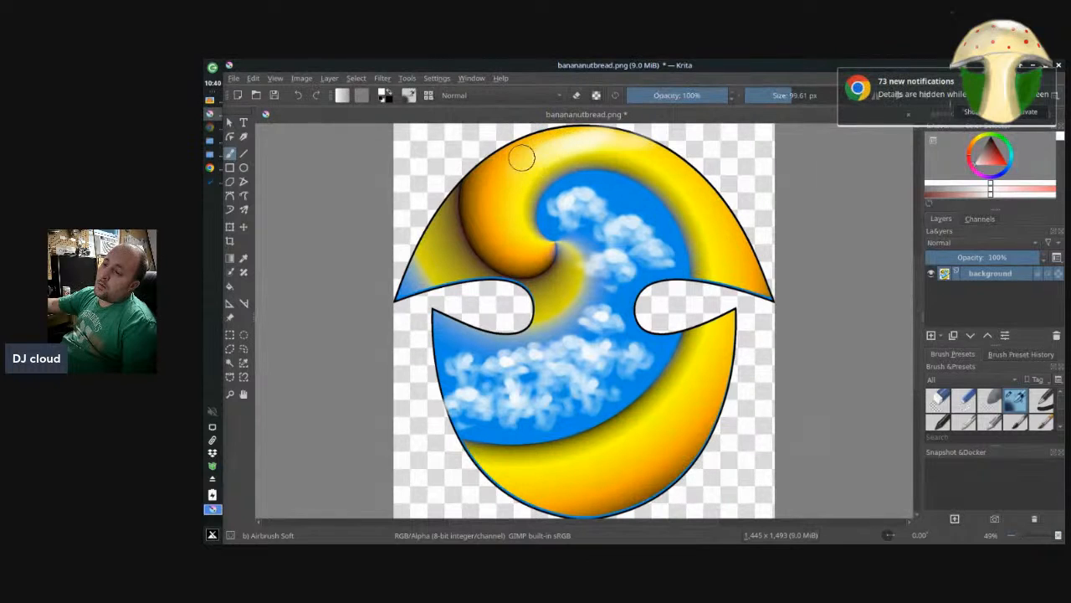
drag(521, 158, 583, 130)
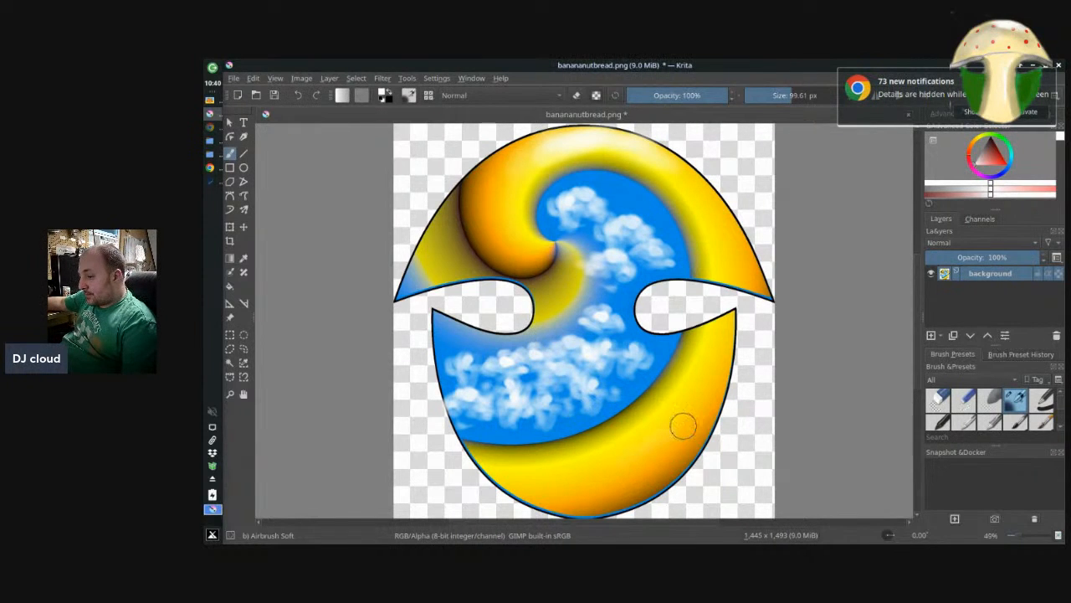
mouse_move(676, 439)
mouse_down()
mouse_move(690, 414)
mouse_move(668, 422)
mouse_move(678, 388)
mouse_move(656, 415)
mouse_move(673, 435)
mouse_up()
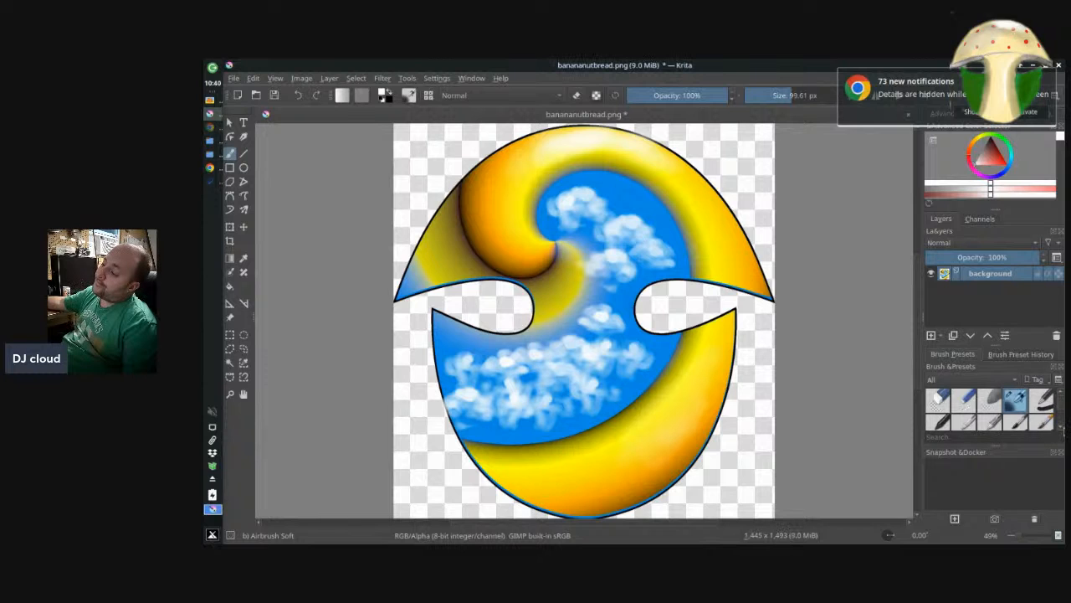
Choose the Pencil-6 Quick Shade brush, enlarge it to 191.52 px, and shade the lower yellow highlight and lower clouds in white
scroll(1063, 429, down, 3)
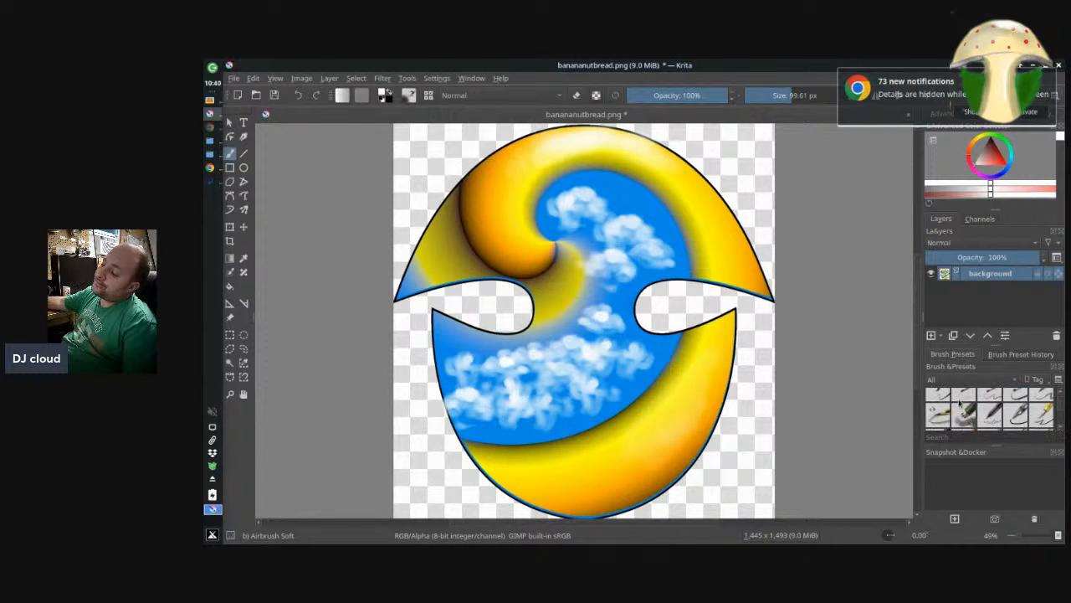
click(965, 413)
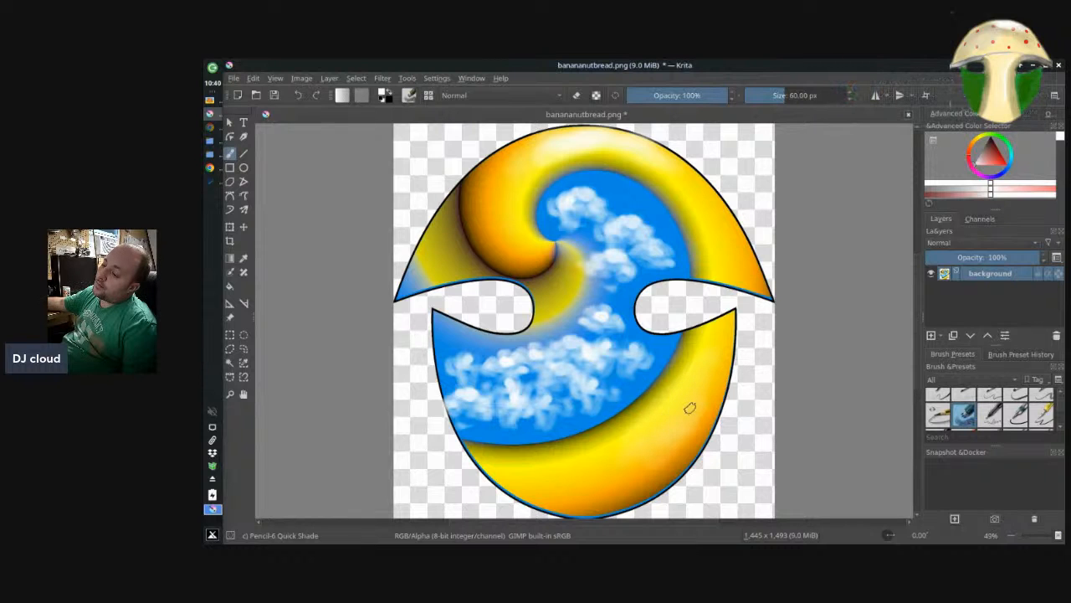
mouse_move(659, 420)
mouse_down()
mouse_move(716, 398)
mouse_move(664, 375)
mouse_up()
key(ctrl+z)
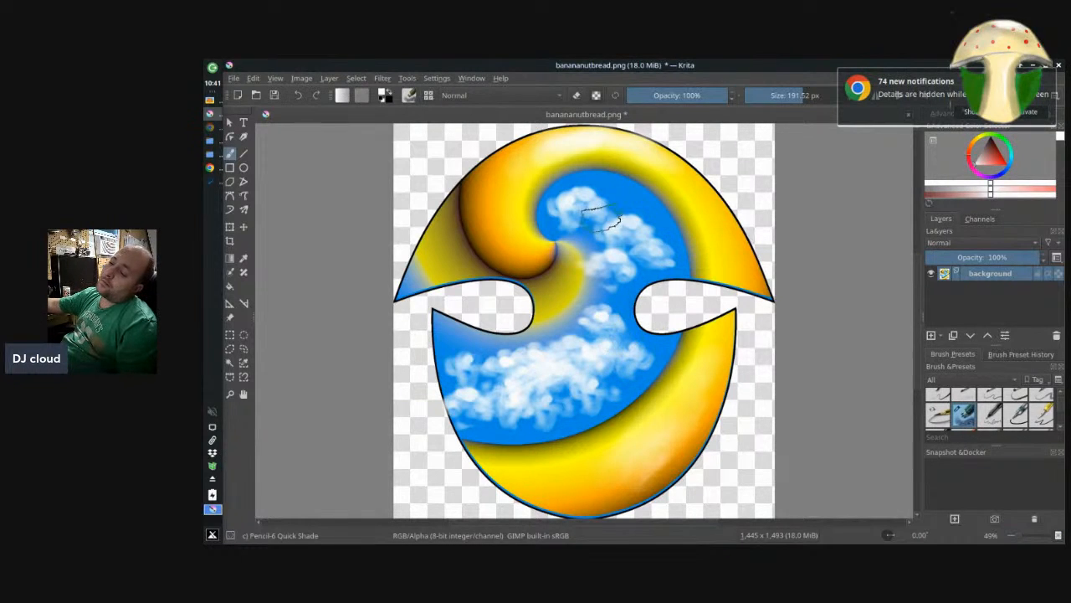
Try shading white texture across the upper blue swirl with Pencil-6 Quick Shade, and undo the strokes
drag(595, 192, 657, 219)
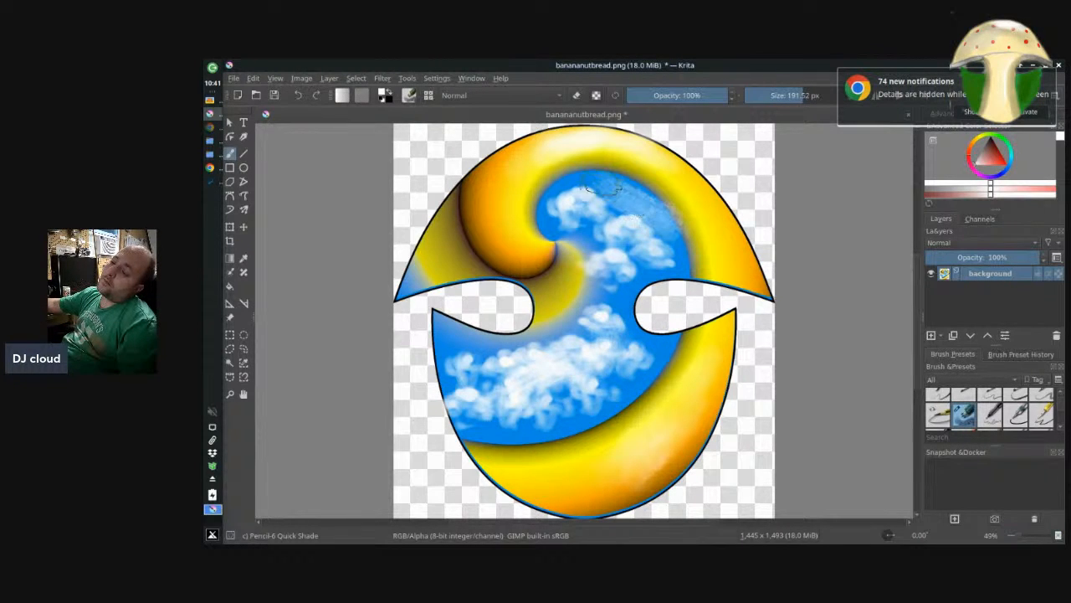
key(ctrl+z)
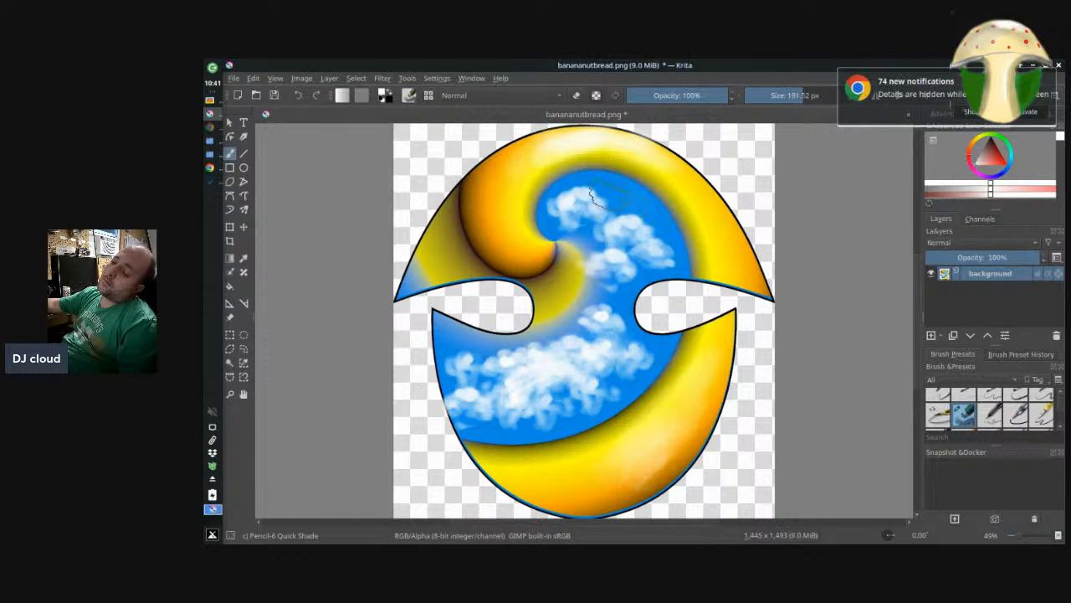
drag(610, 194, 661, 207)
key(ctrl+z)
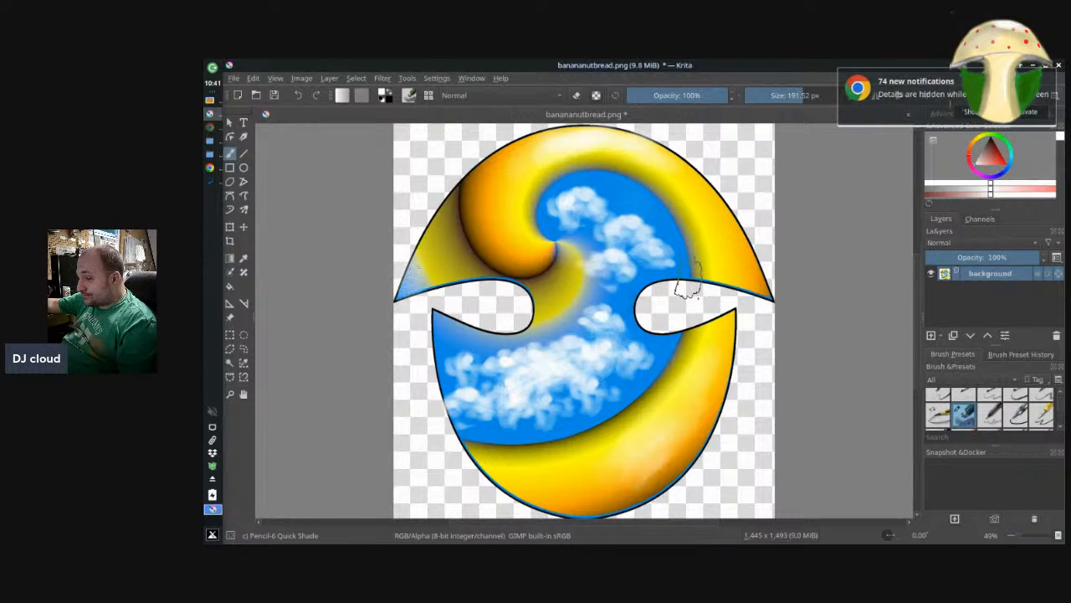
key(ctrl+z)
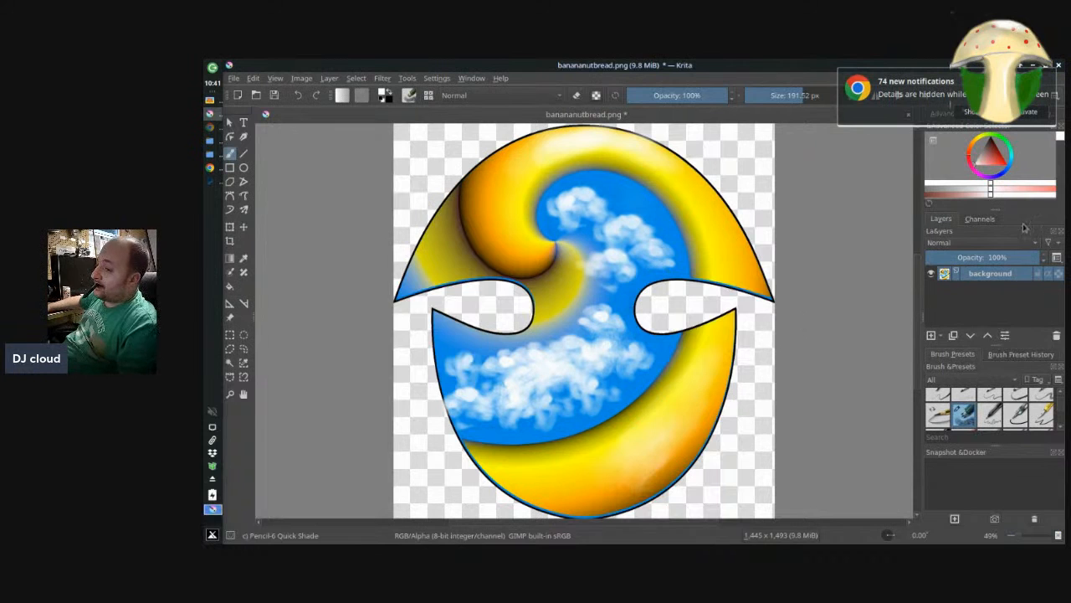
scroll(640, 255, down, 2)
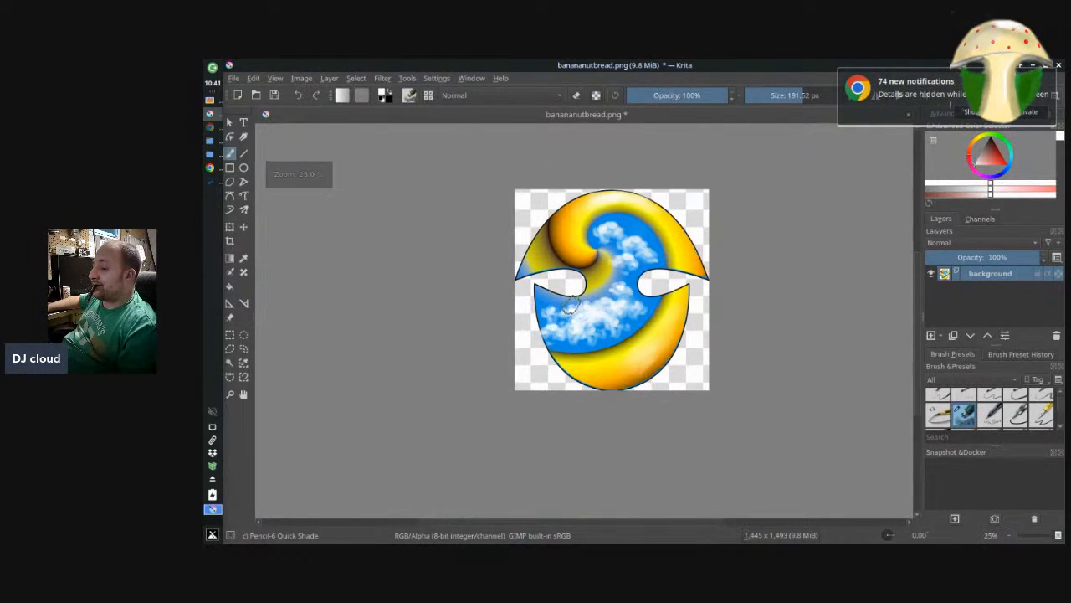
Look over the whole mask and browse the brush presets for a brush suited to the next touch-ups
scroll(569, 305, up, 3)
scroll(570, 305, down, 2)
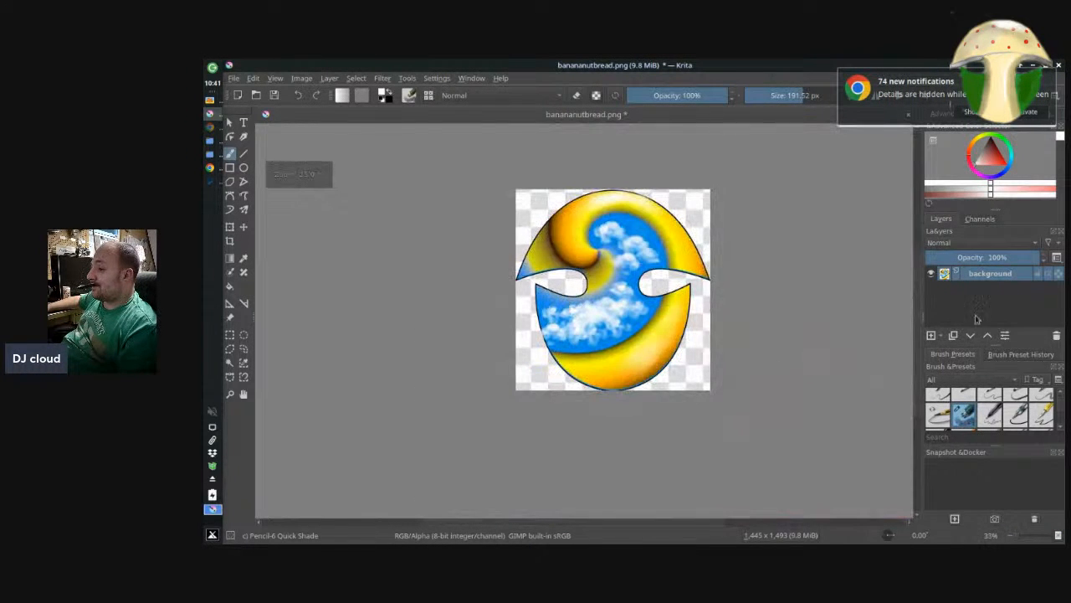
scroll(984, 411, down, 1)
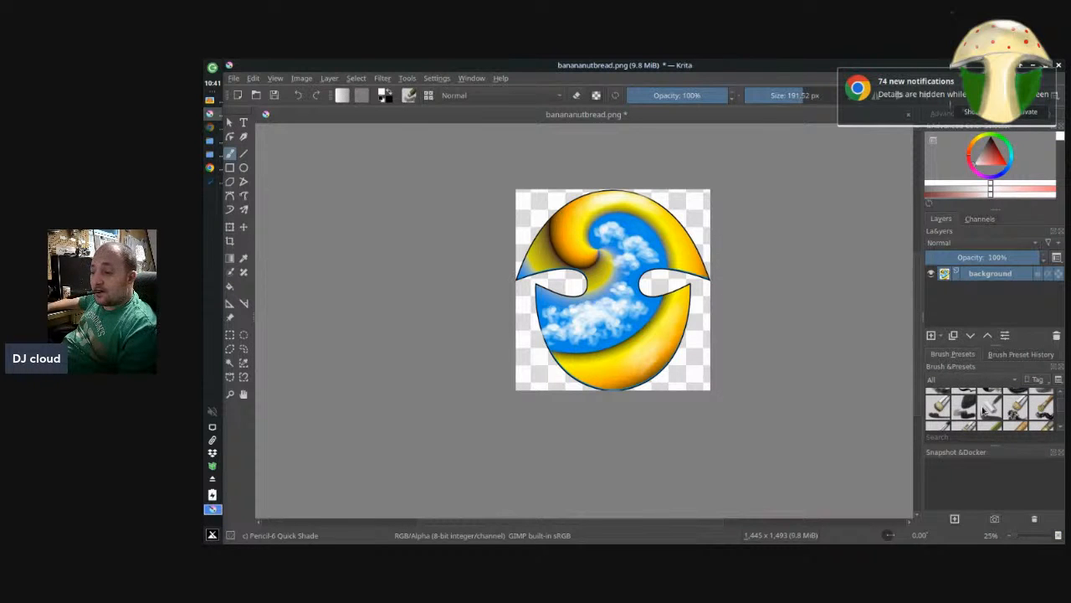
scroll(590, 284, up, 4)
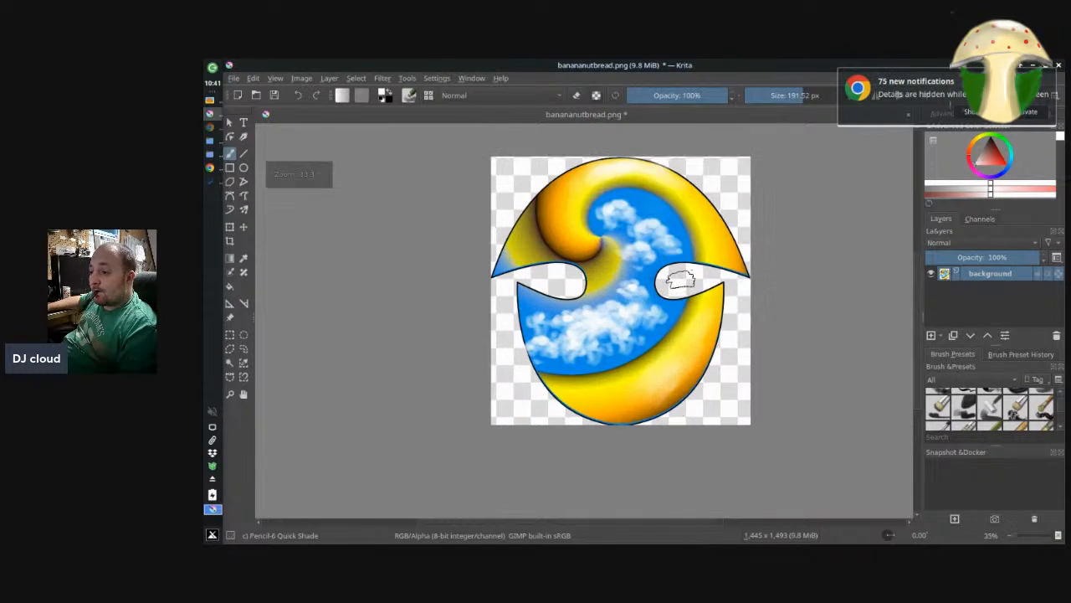
scroll(611, 255, down, 3)
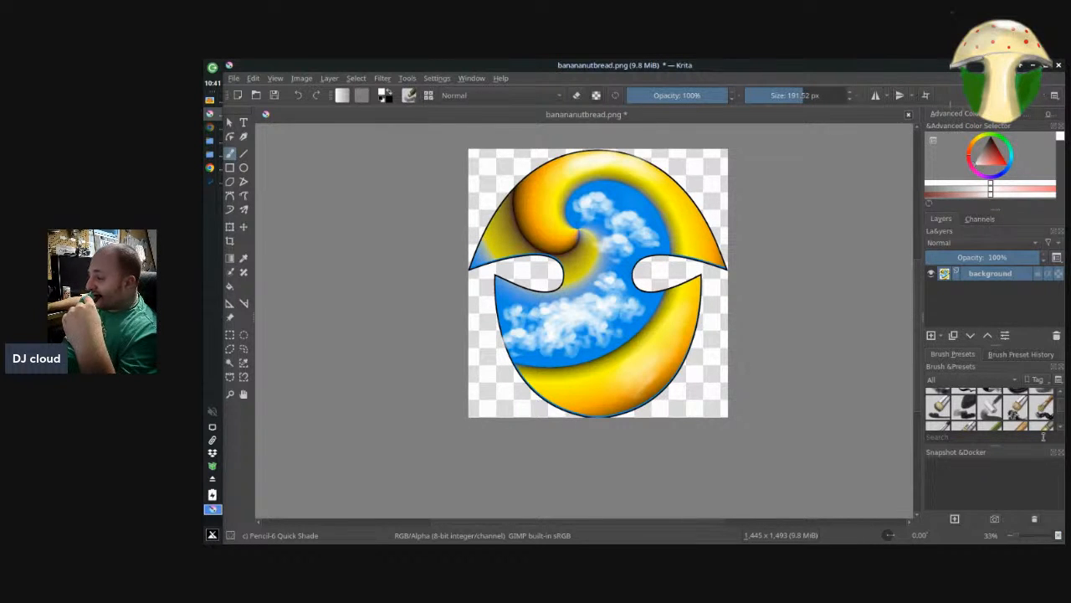
scroll(971, 421, down, 3)
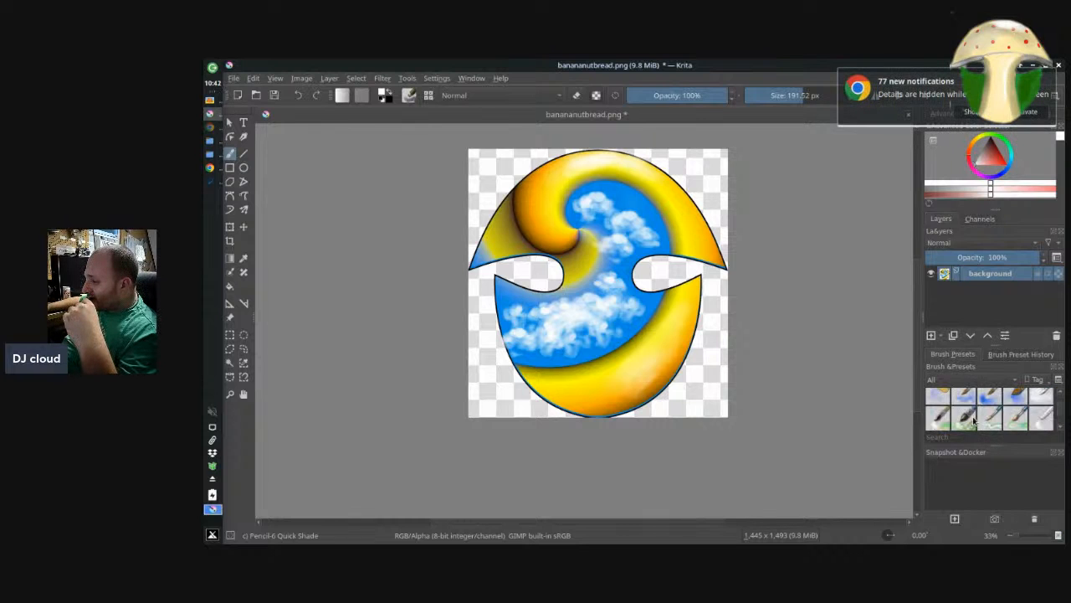
scroll(973, 421, down, 2)
scroll(974, 420, down, 4)
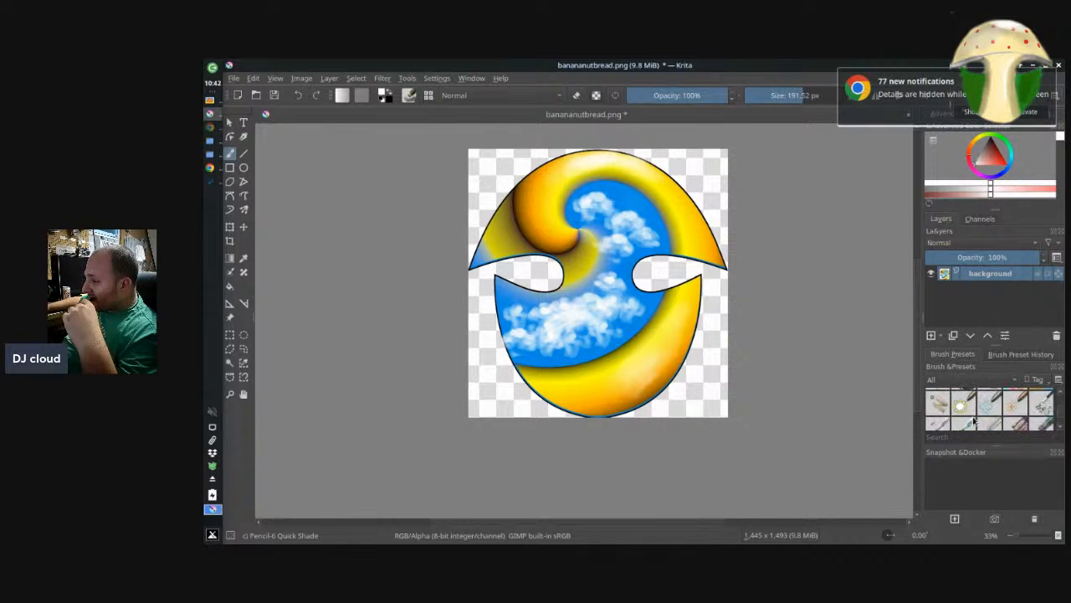
scroll(974, 421, down, 3)
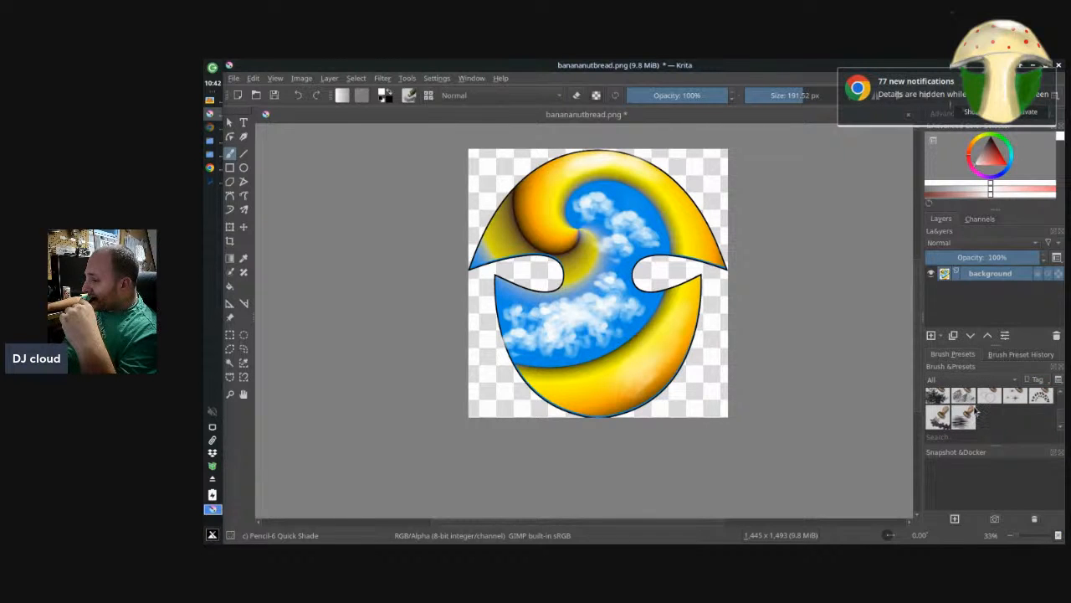
scroll(976, 407, up, 3)
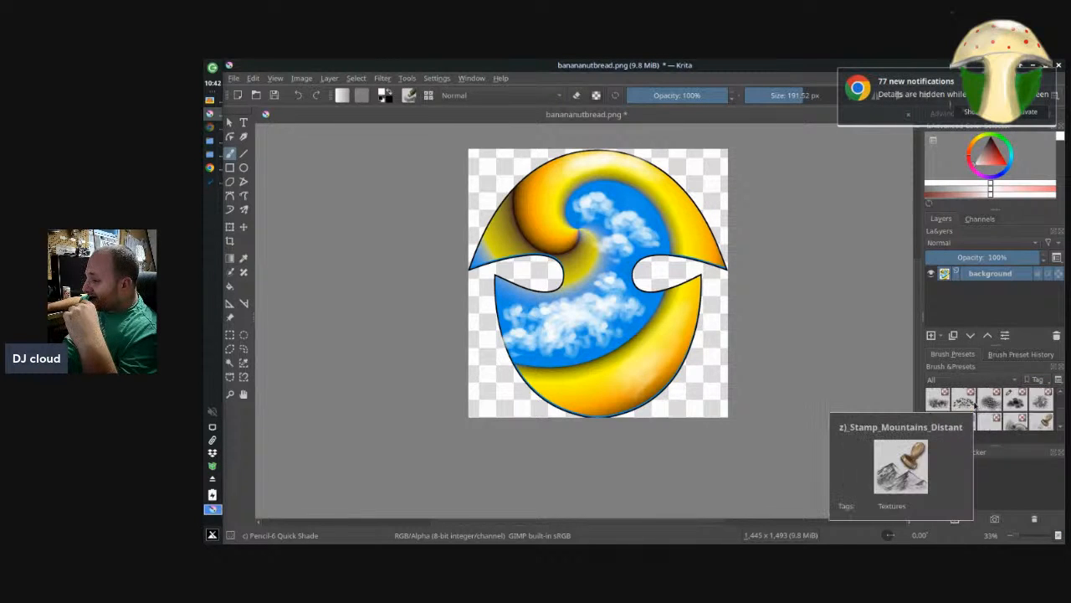
scroll(973, 405, up, 5)
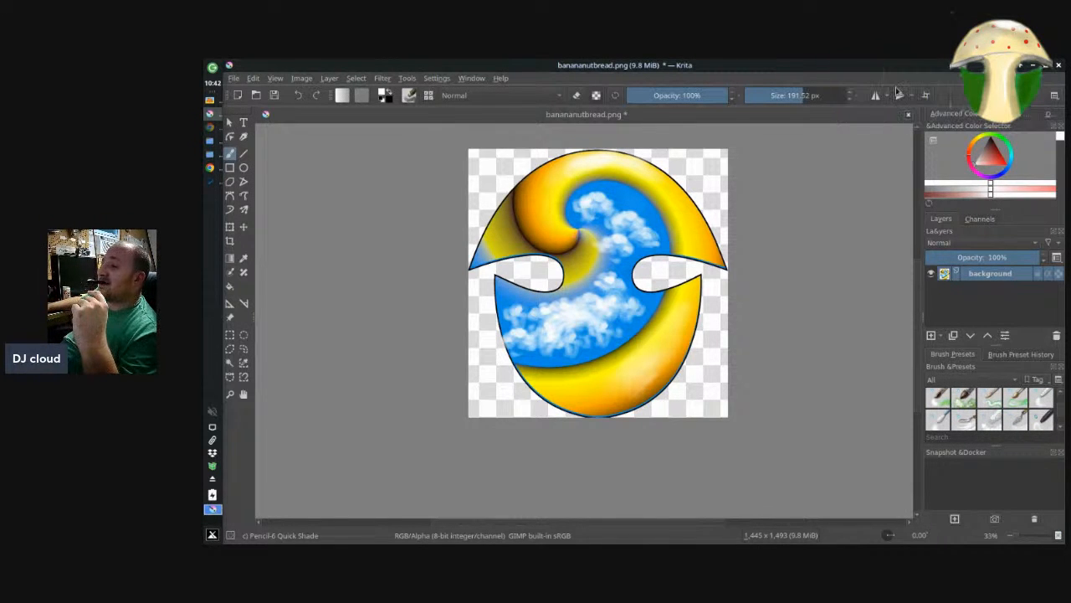
Export the image as banananutbread.png in the Downloads/png folder, replacing the existing file and accepting the PNG options
click(234, 78)
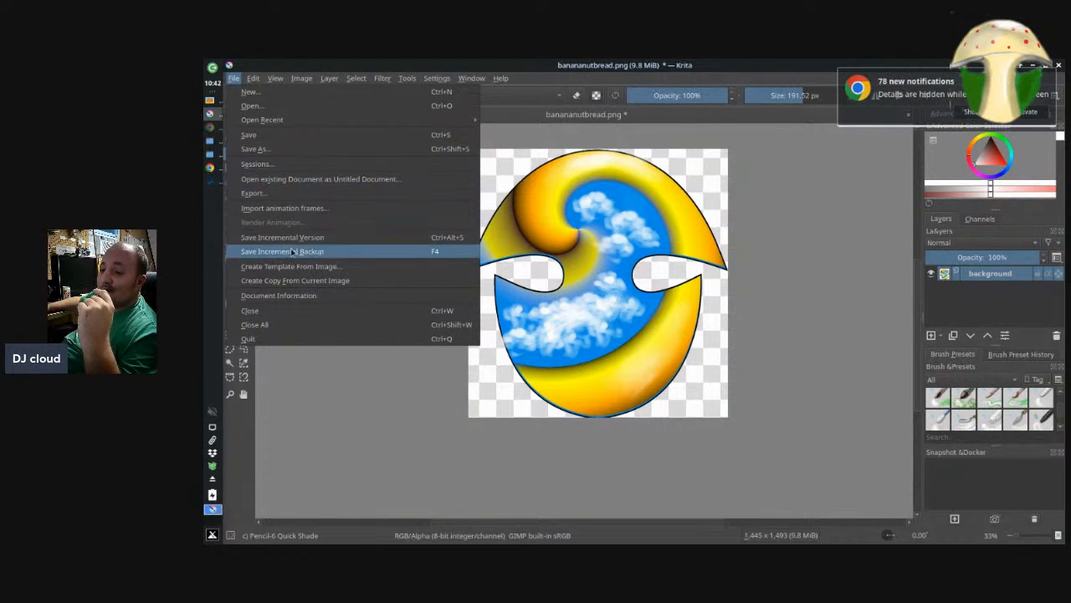
click(288, 193)
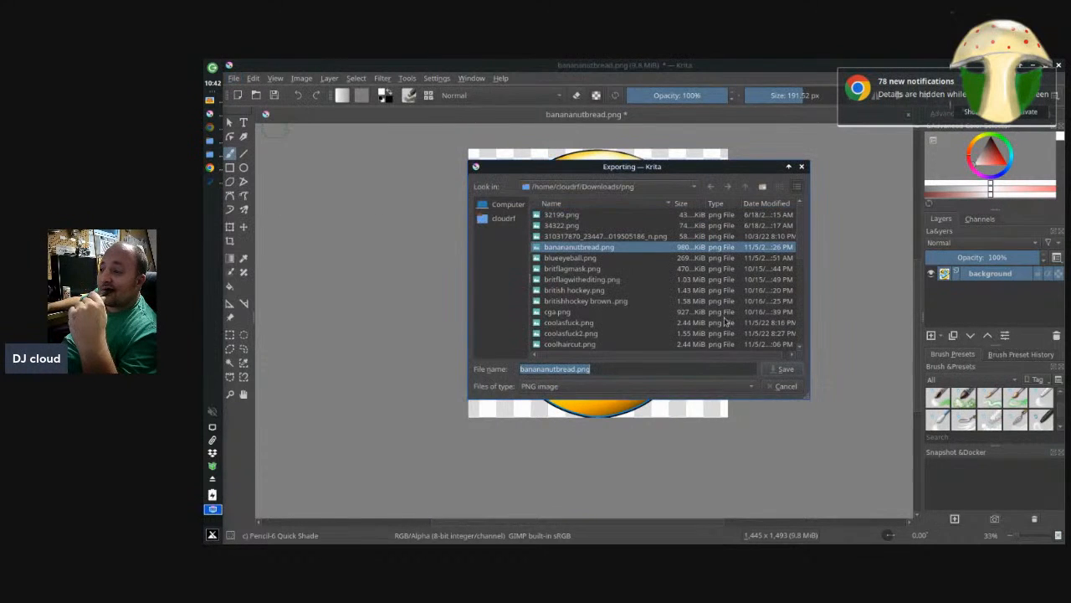
click(784, 375)
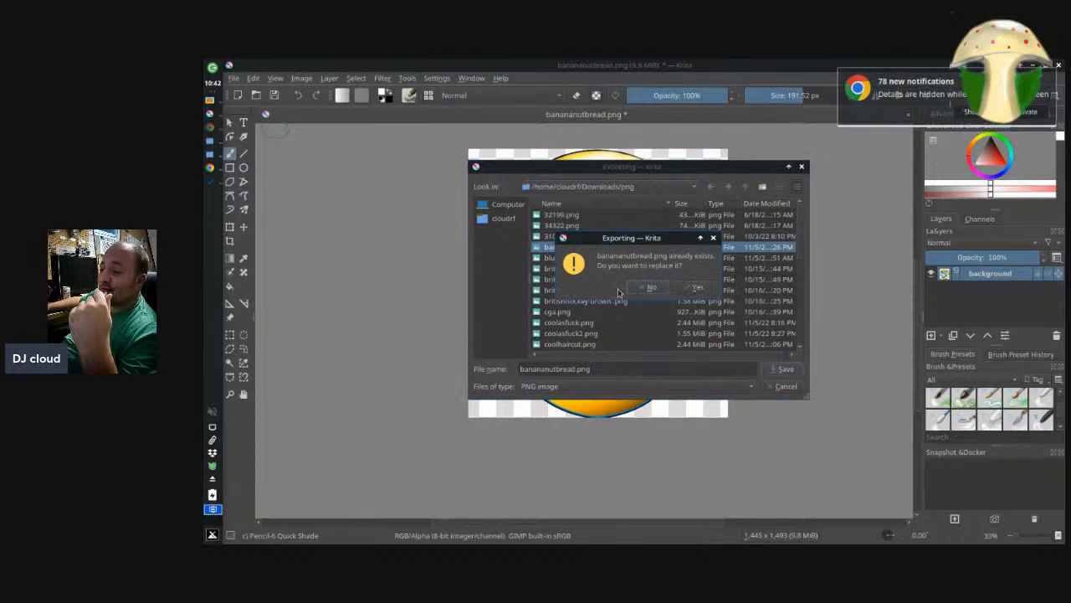
click(688, 289)
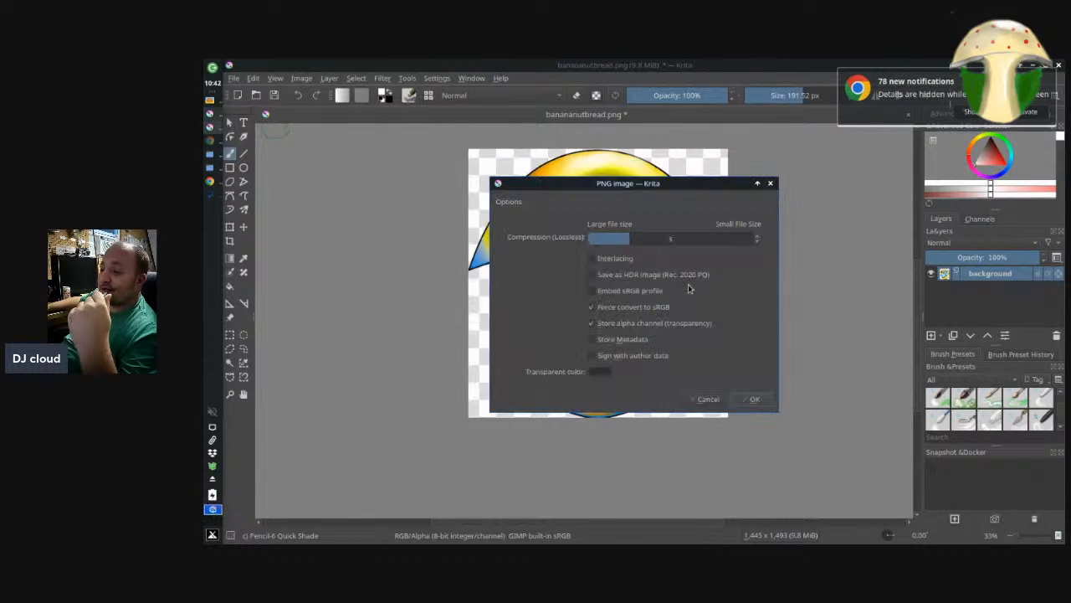
click(754, 400)
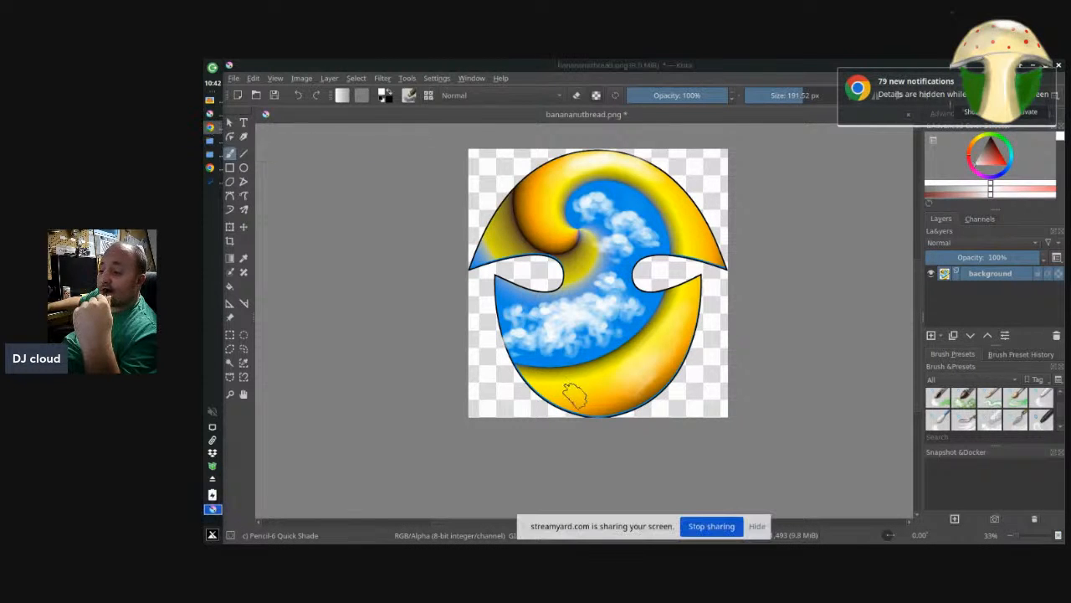
Switch to Chrome, check the Facebook chats and the StreamYard broadcast, and return to the open H2kclan.net group chat
click(211, 169)
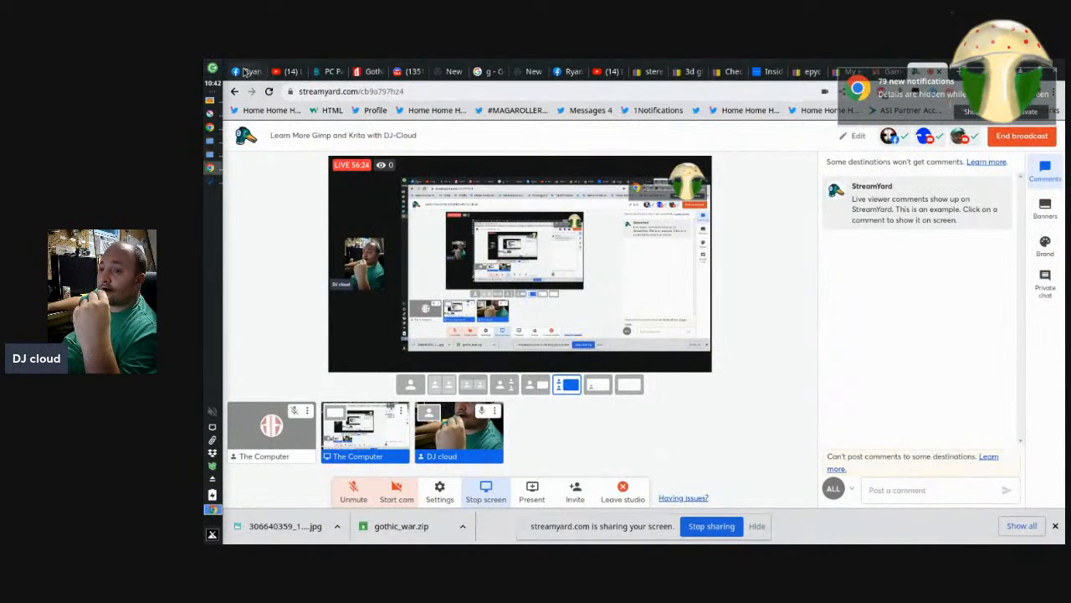
click(244, 72)
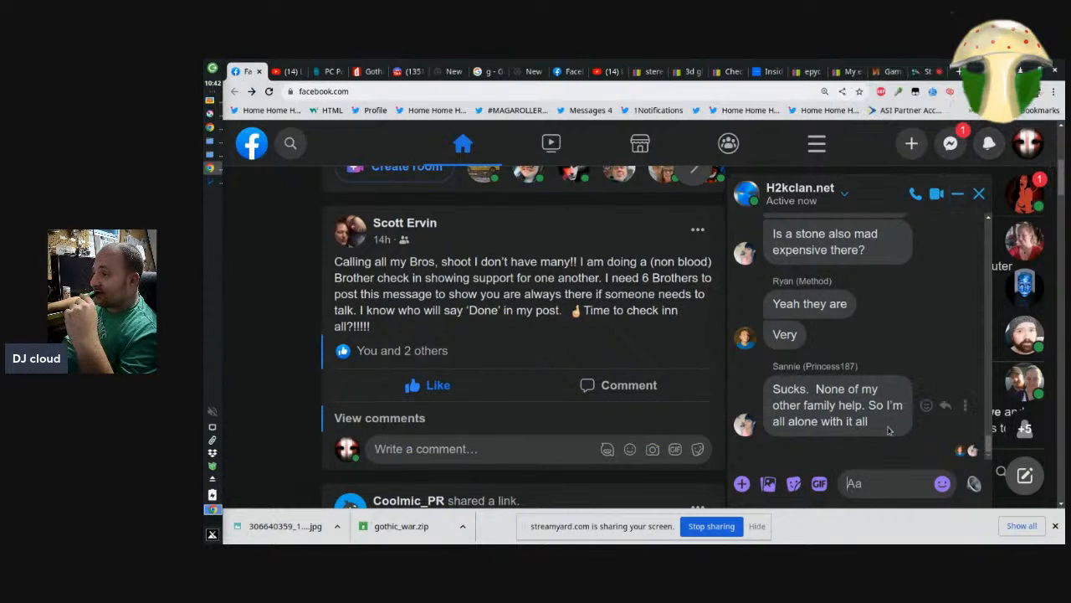
click(1024, 192)
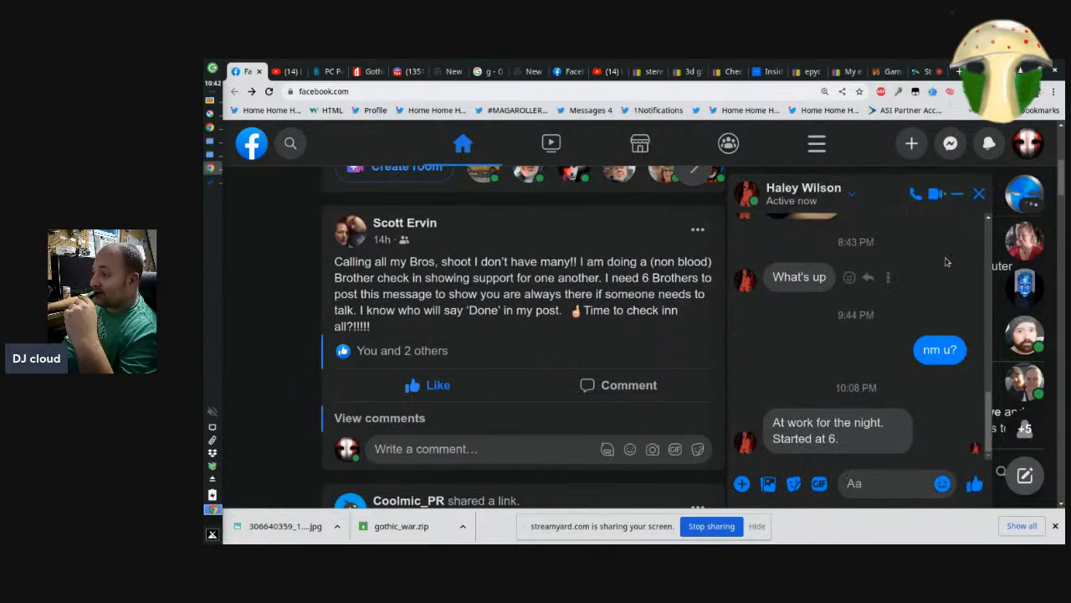
click(955, 147)
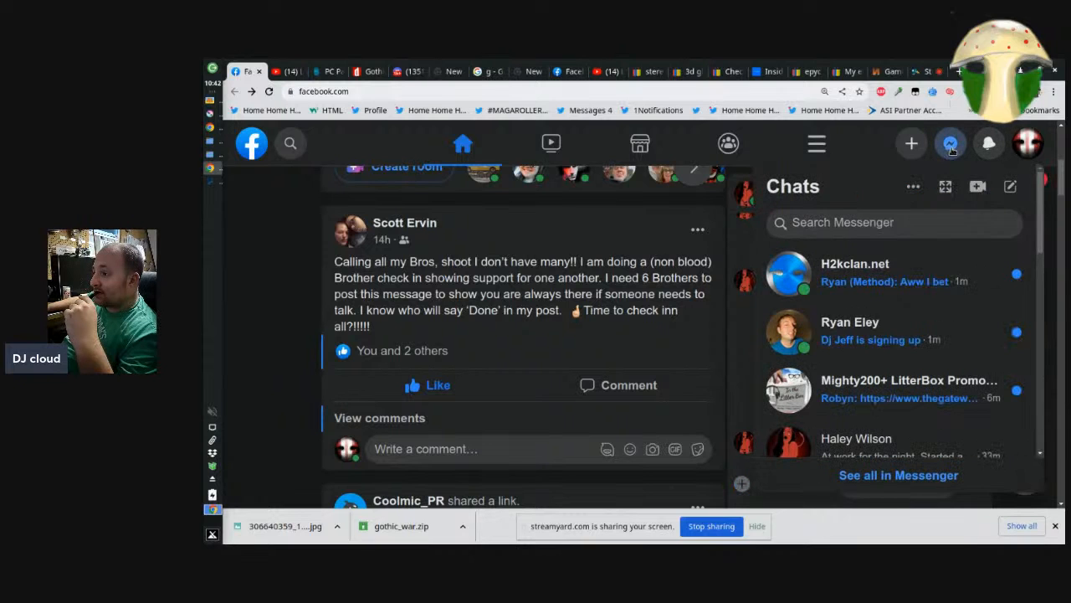
click(847, 280)
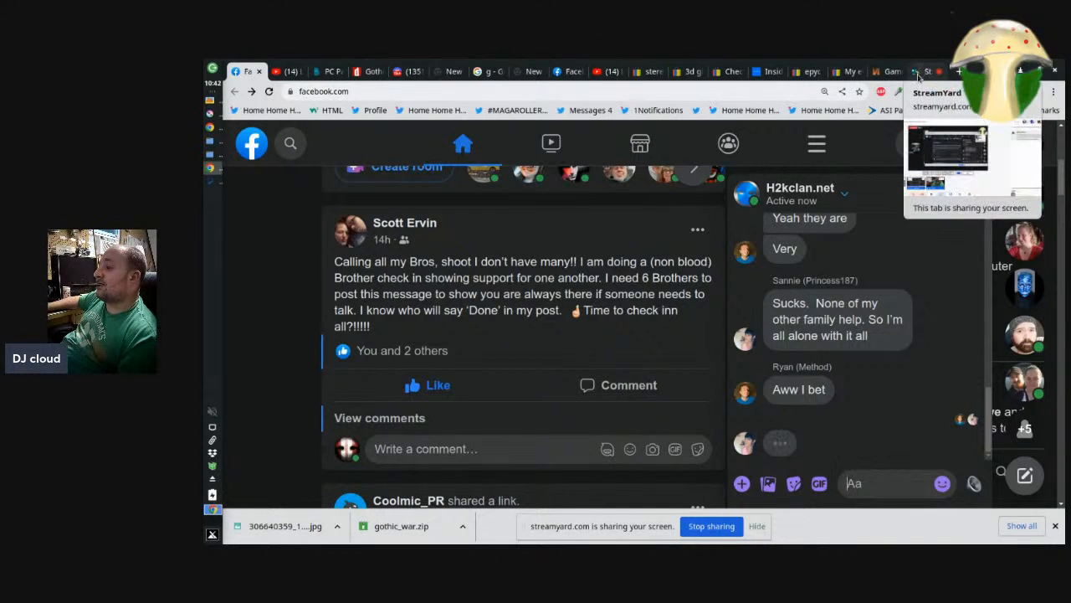
click(921, 72)
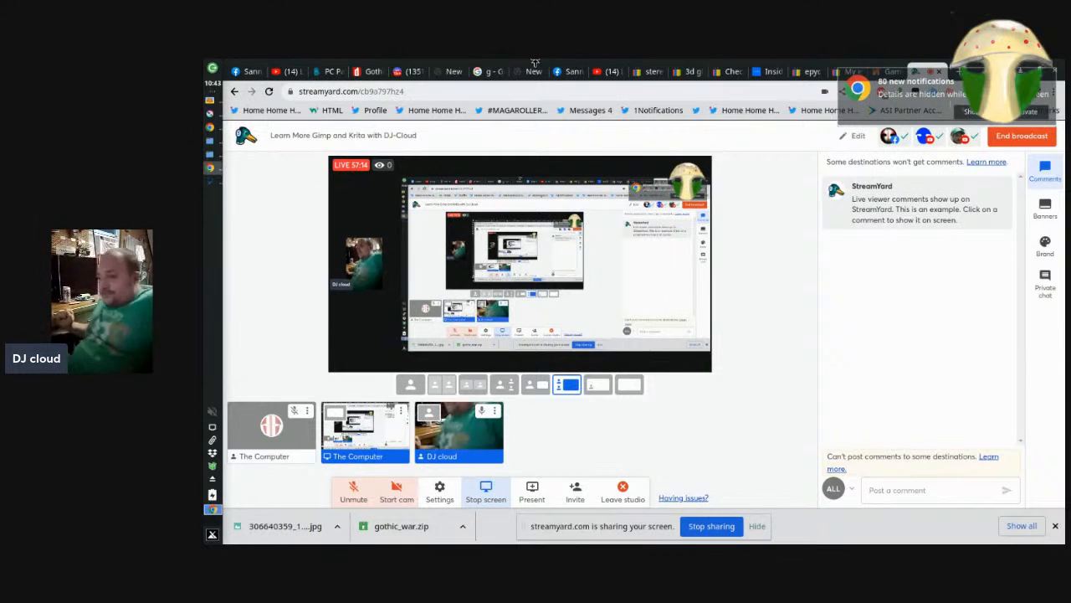
click(249, 71)
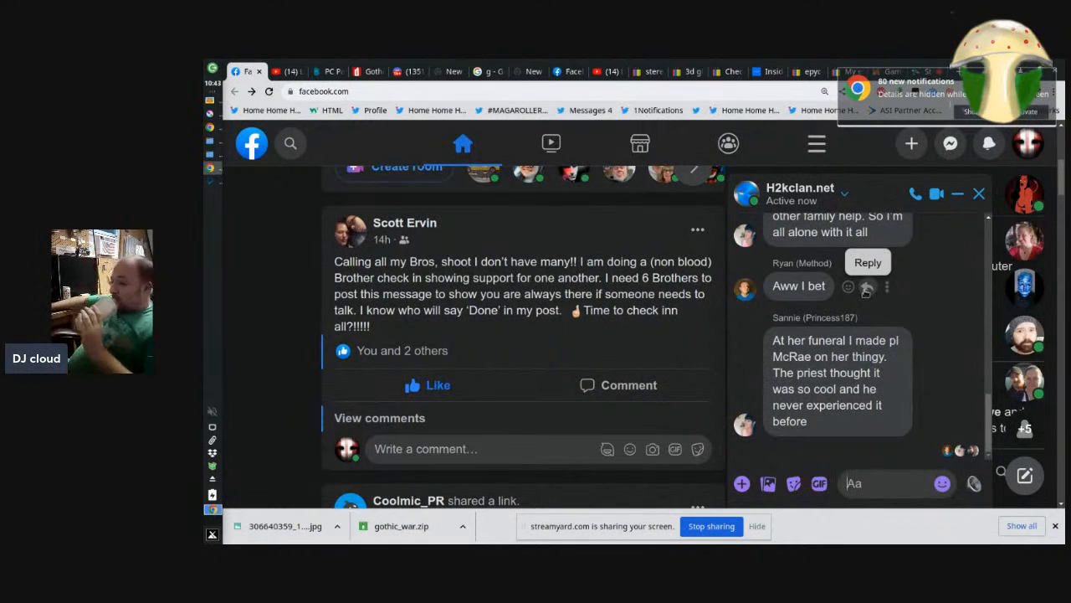
Attach banananutbread.png from the recent files to the H2kclan.net chat and send it
click(767, 485)
click(517, 111)
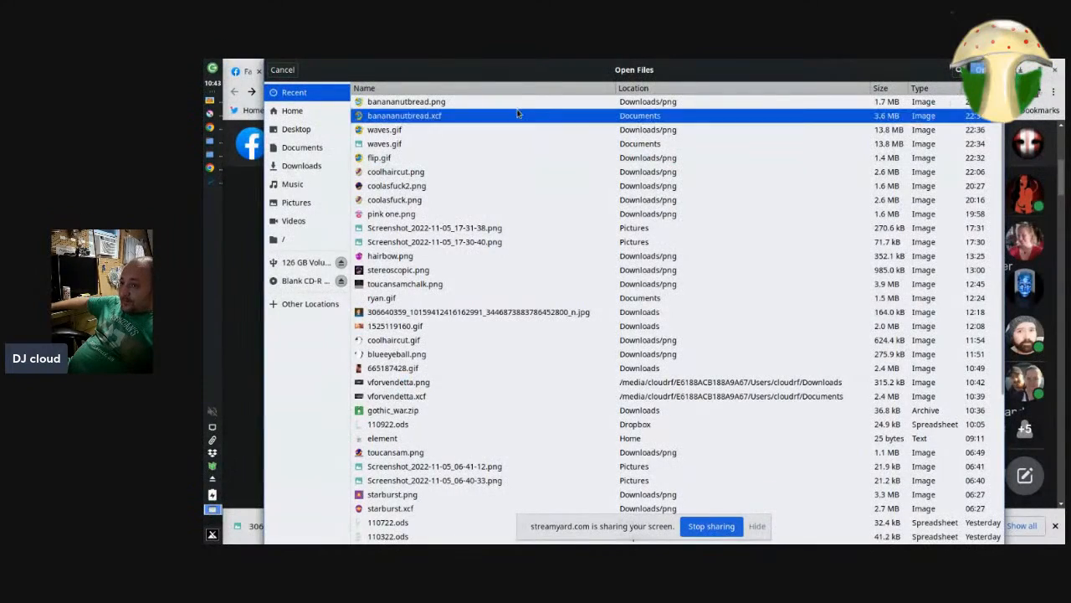
click(519, 104)
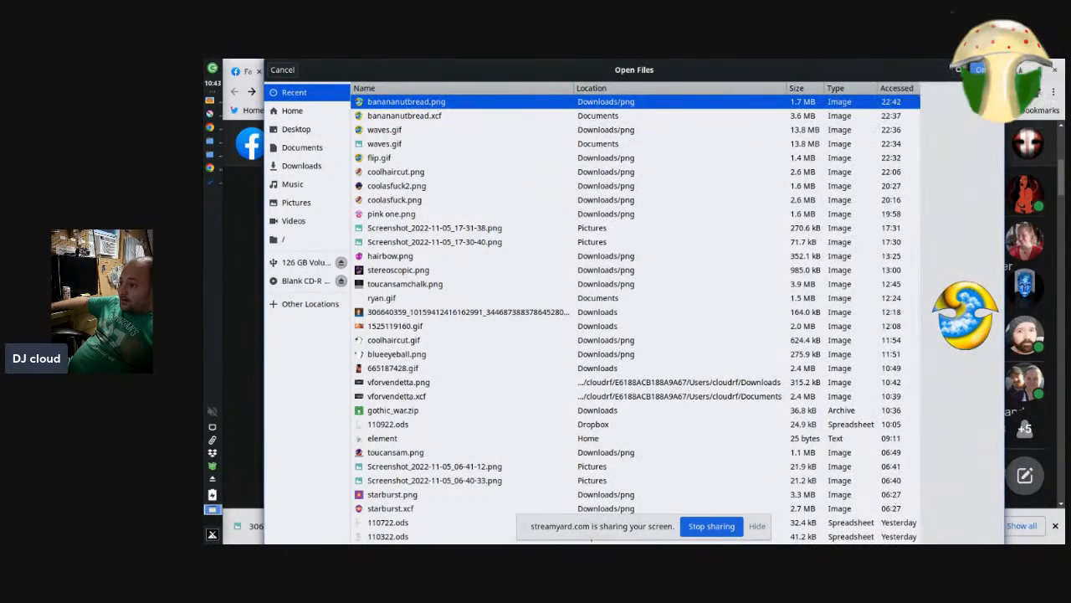
key(Return)
click(975, 483)
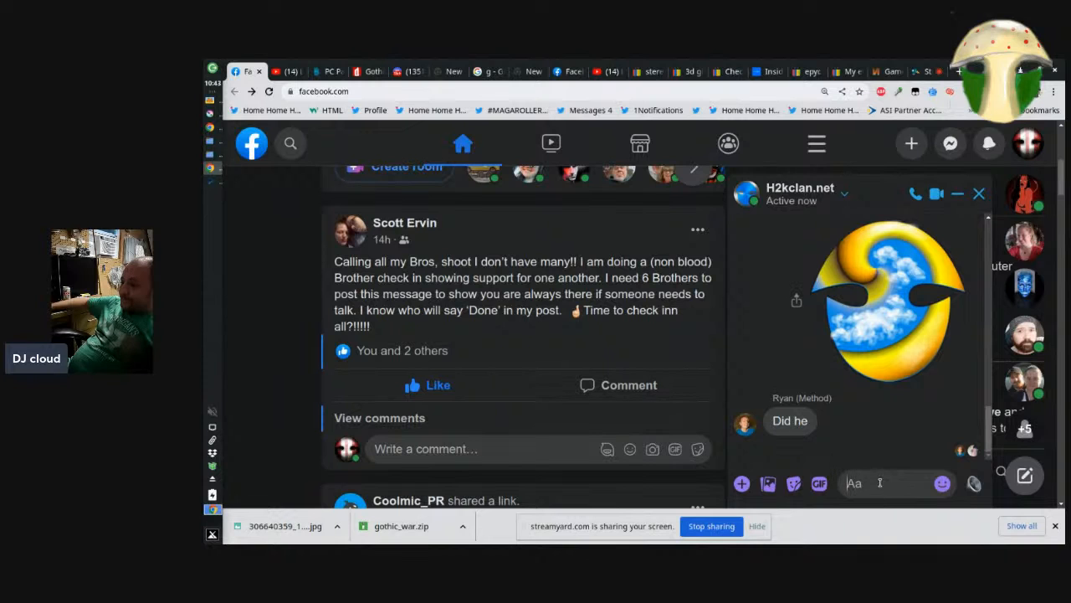
Send the chat message "i am making this if you hadn't noticed"
text(i)
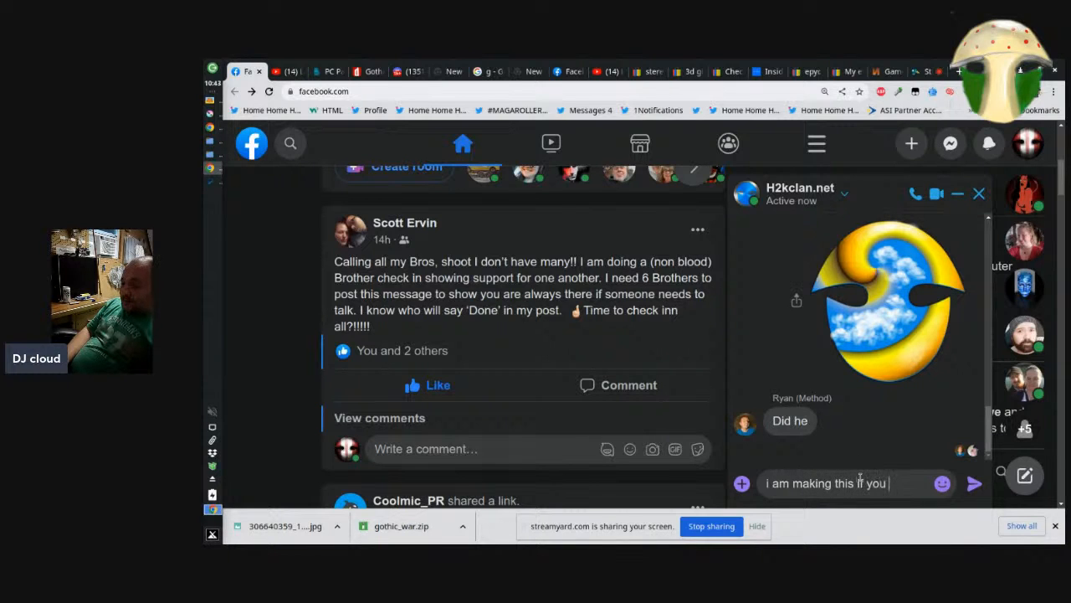
text(am making this if you hadn't n)
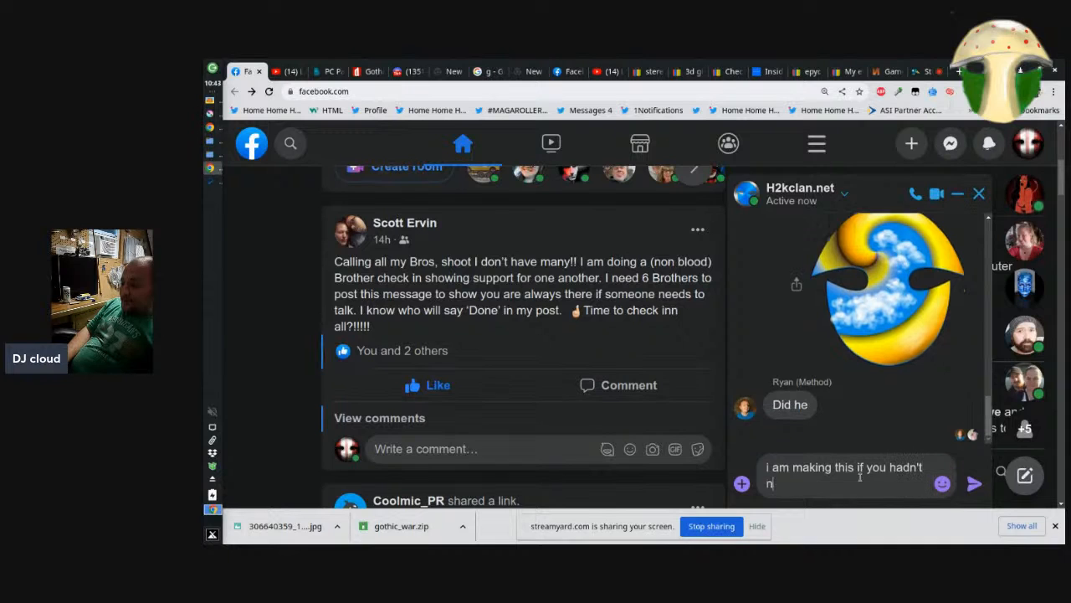
text(oticed)
key(Return)
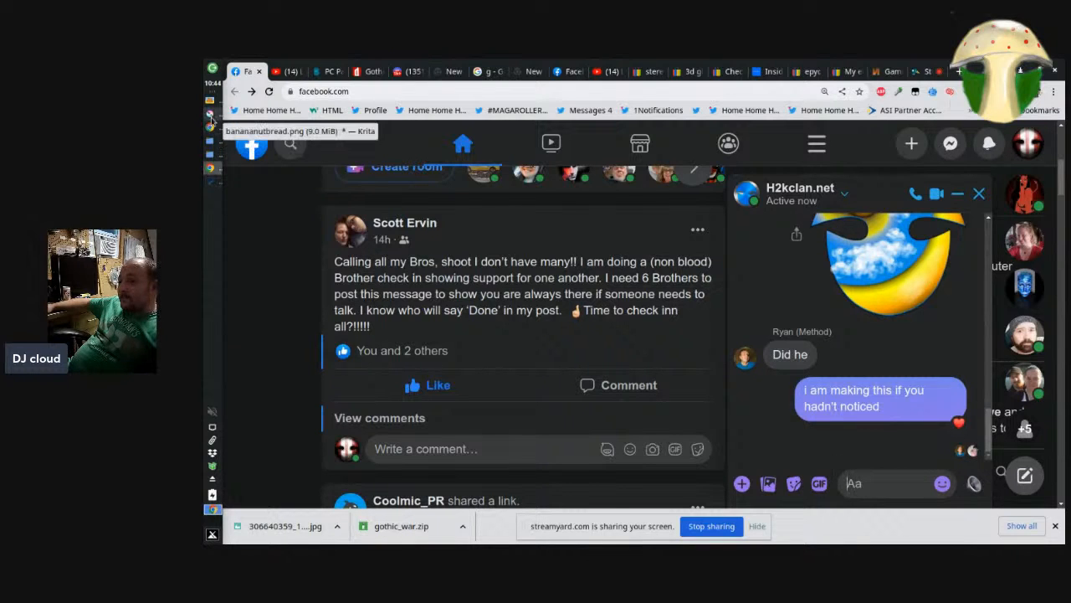
Switch back to Krita and select the Blender Blur brush for the upper part of the yellow band
click(210, 122)
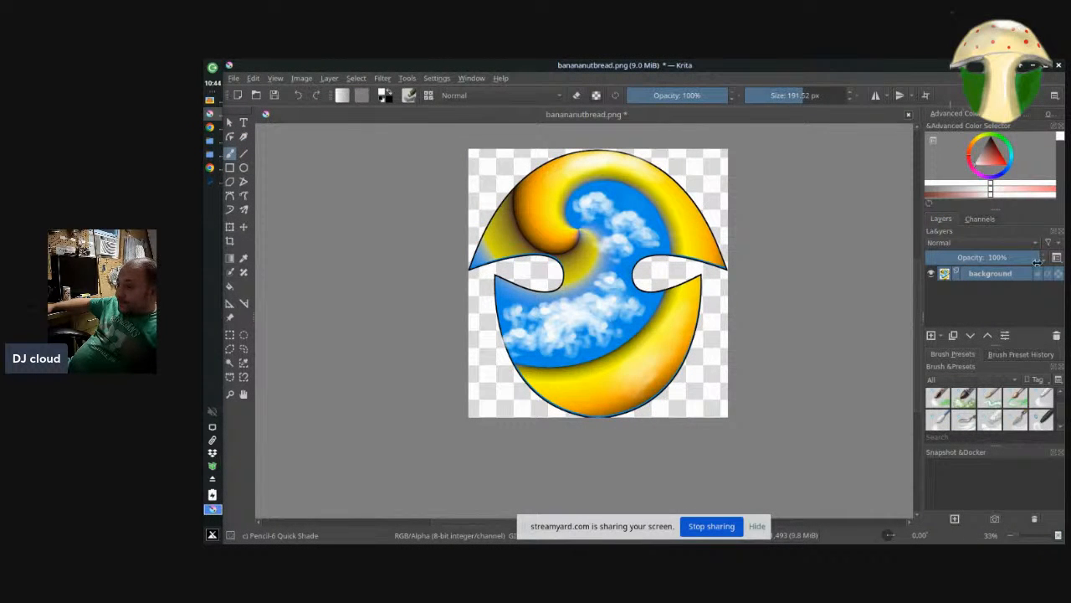
key(alt+Tab)
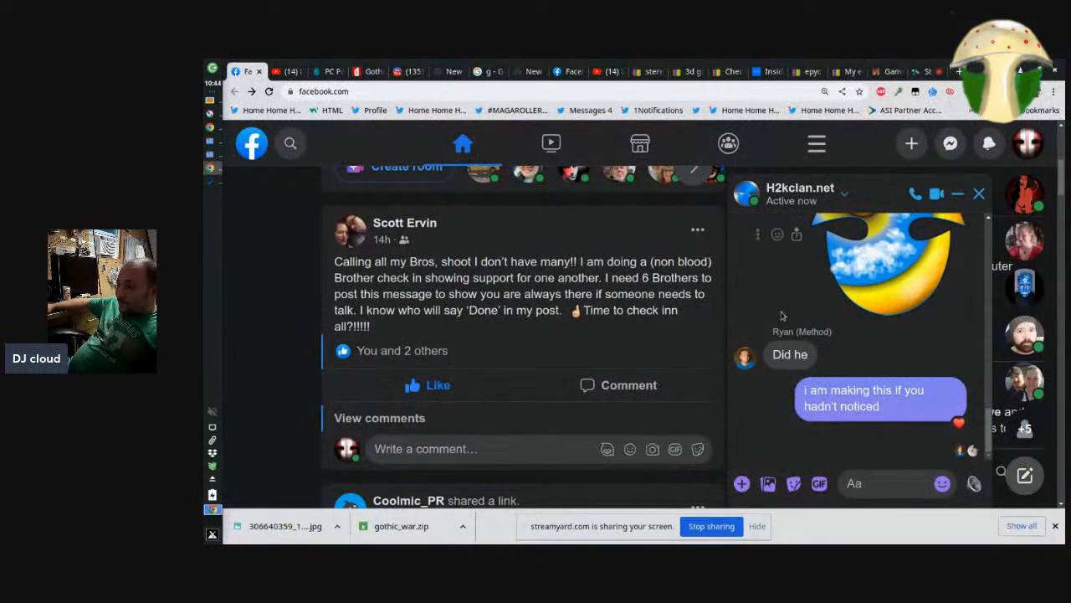
key(alt+Tab)
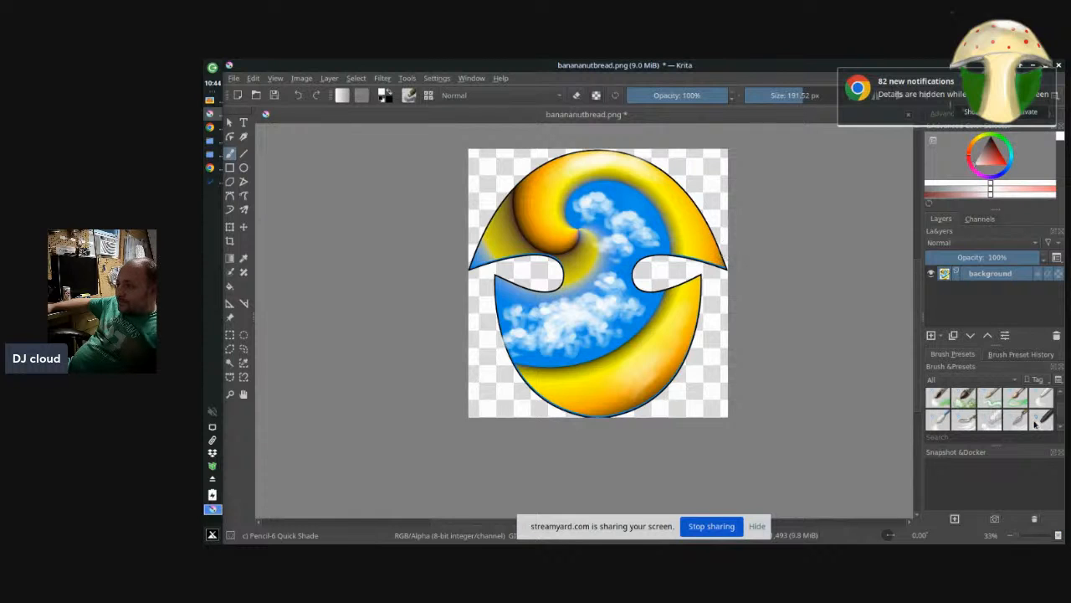
click(940, 424)
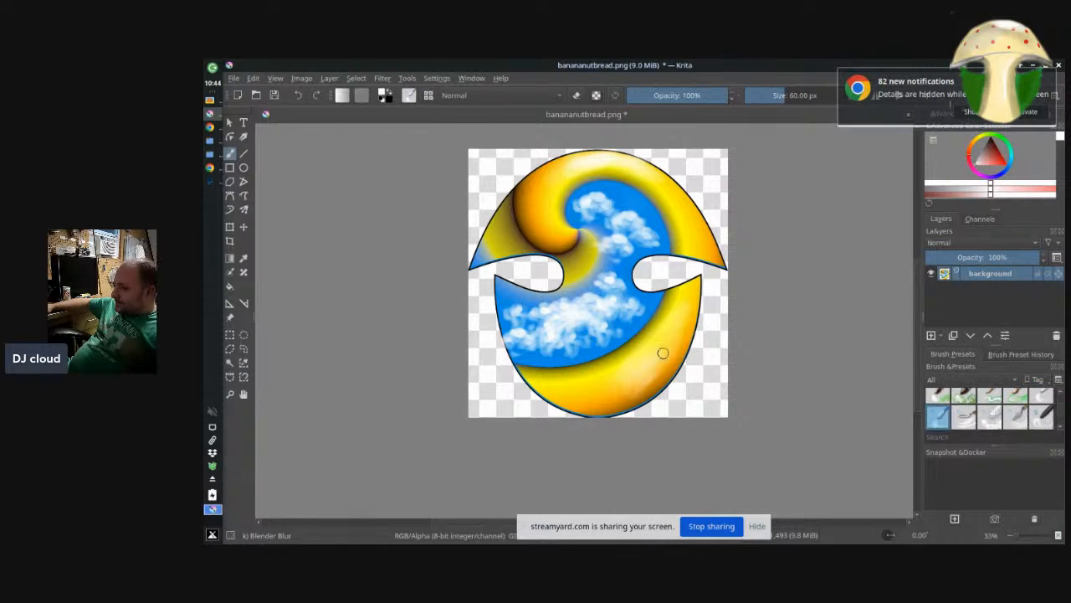
scroll(663, 353, down, 3)
scroll(672, 283, up, 6)
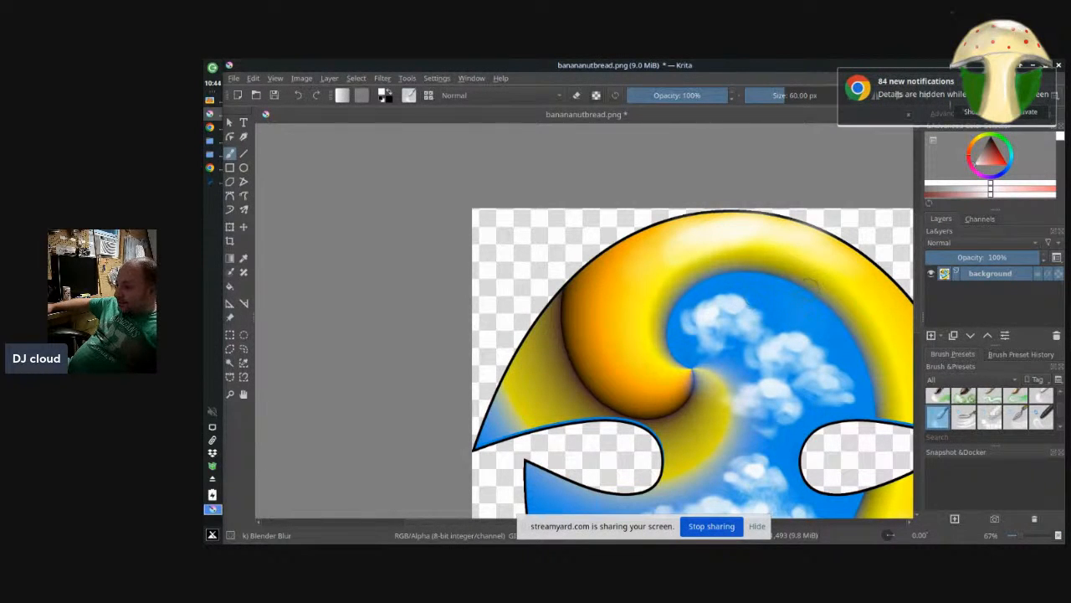
Choose the Blender Rake brush and blend the white highlight along the upper-left curve of the yellow band
click(1021, 416)
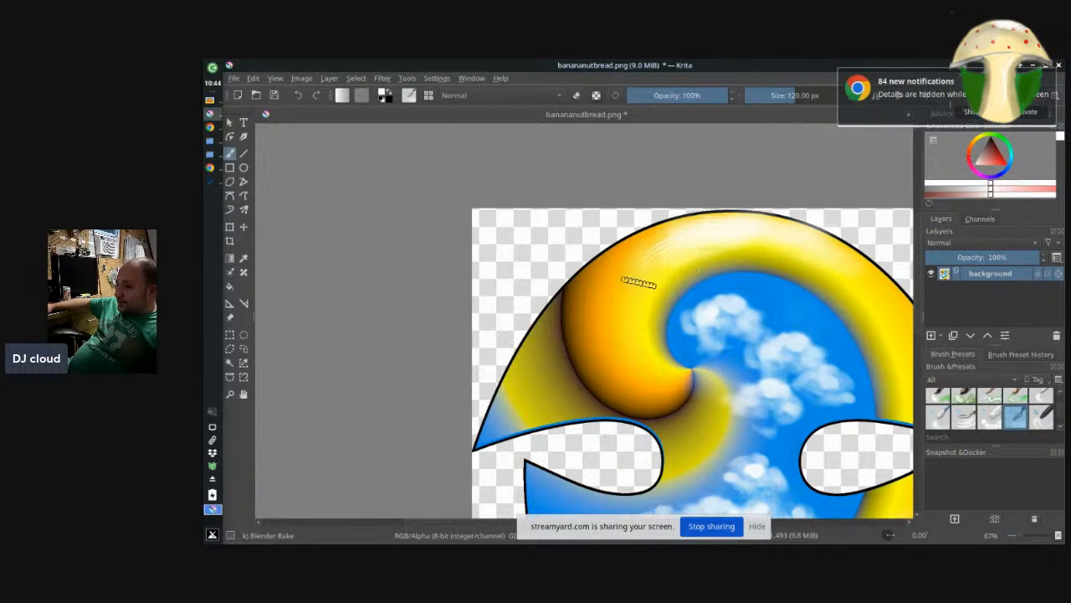
mouse_move(634, 277)
mouse_down()
mouse_move(651, 256)
mouse_move(753, 222)
mouse_move(832, 220)
mouse_move(653, 239)
mouse_up()
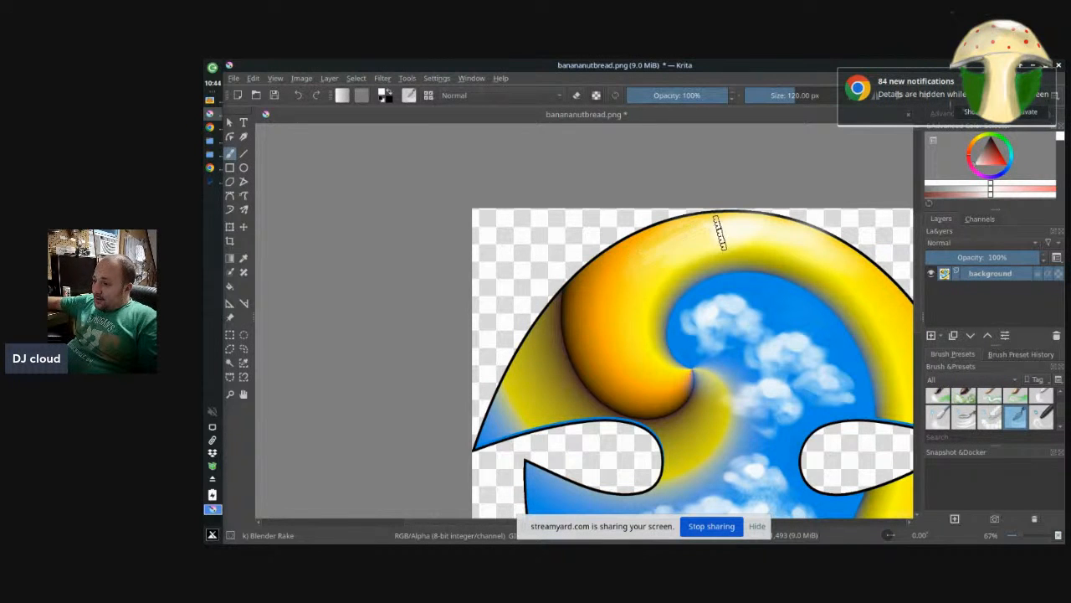
drag(700, 224, 604, 293)
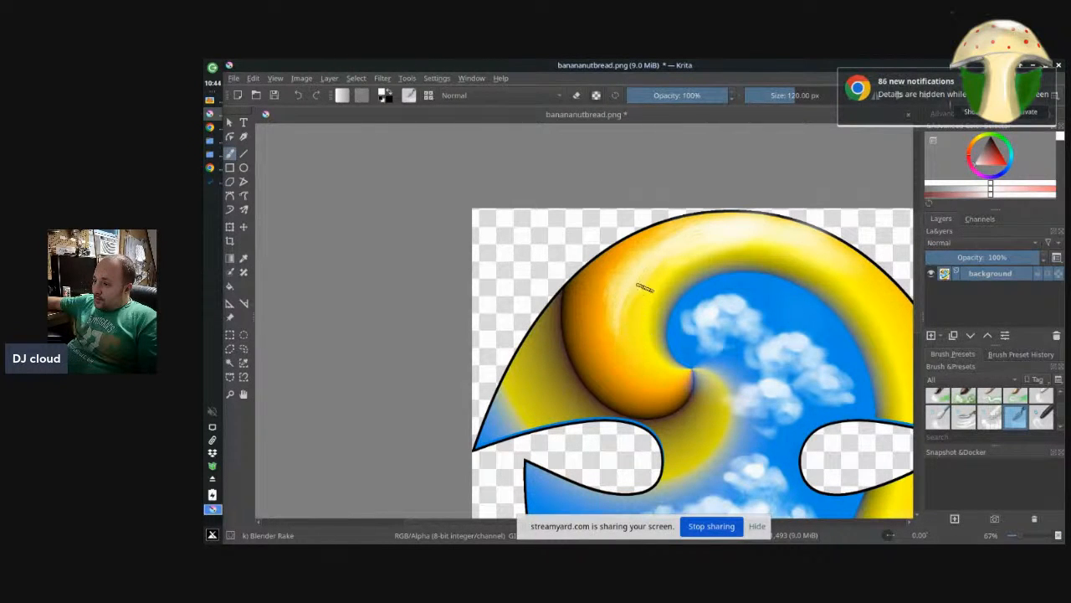
Blend the white highlight smoothly into the yellow and orange along the band's upper-left curve with the Blender Rake brush
drag(623, 273, 596, 298)
mouse_move(611, 337)
mouse_down()
mouse_move(602, 287)
mouse_move(606, 333)
mouse_up()
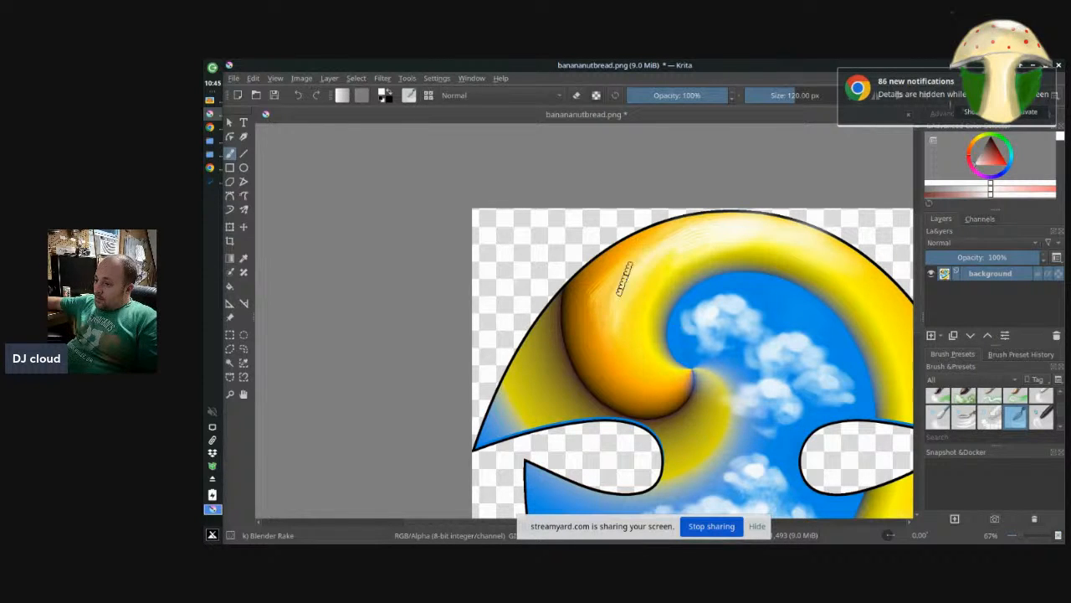
mouse_move(650, 256)
mouse_down()
mouse_move(606, 309)
mouse_move(616, 289)
mouse_up()
mouse_move(681, 233)
mouse_down()
mouse_move(602, 284)
mouse_move(696, 226)
mouse_up()
drag(617, 269, 720, 227)
drag(603, 296, 720, 236)
mouse_move(650, 270)
mouse_down()
mouse_move(681, 271)
mouse_move(659, 294)
mouse_up()
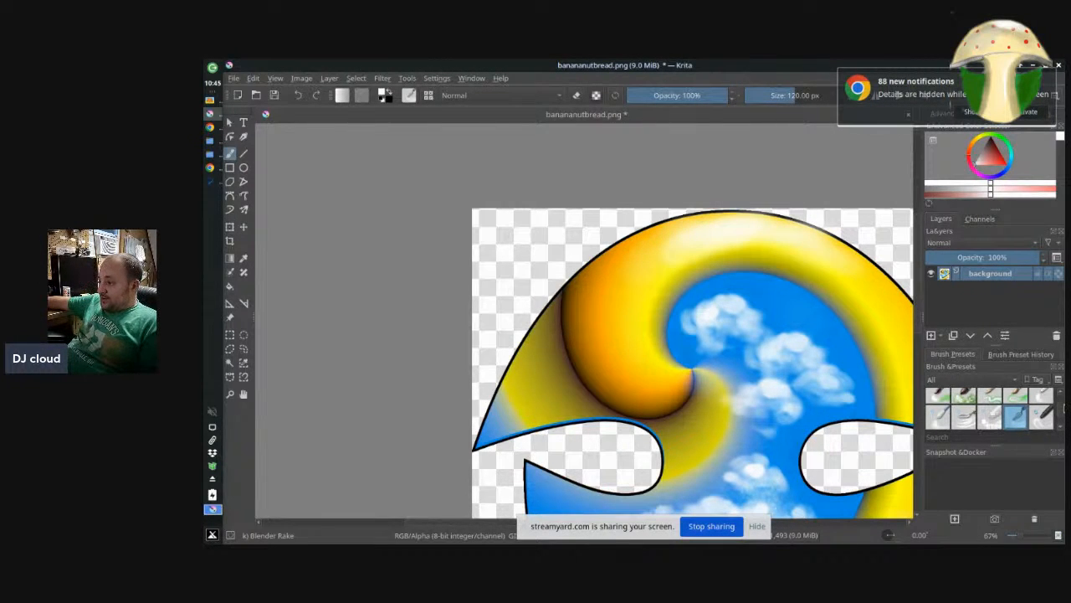
Choose the Texture Hair brush and test one white stroke along the upper-left curve of the yellow band, undoing it
scroll(1064, 410, down, 5)
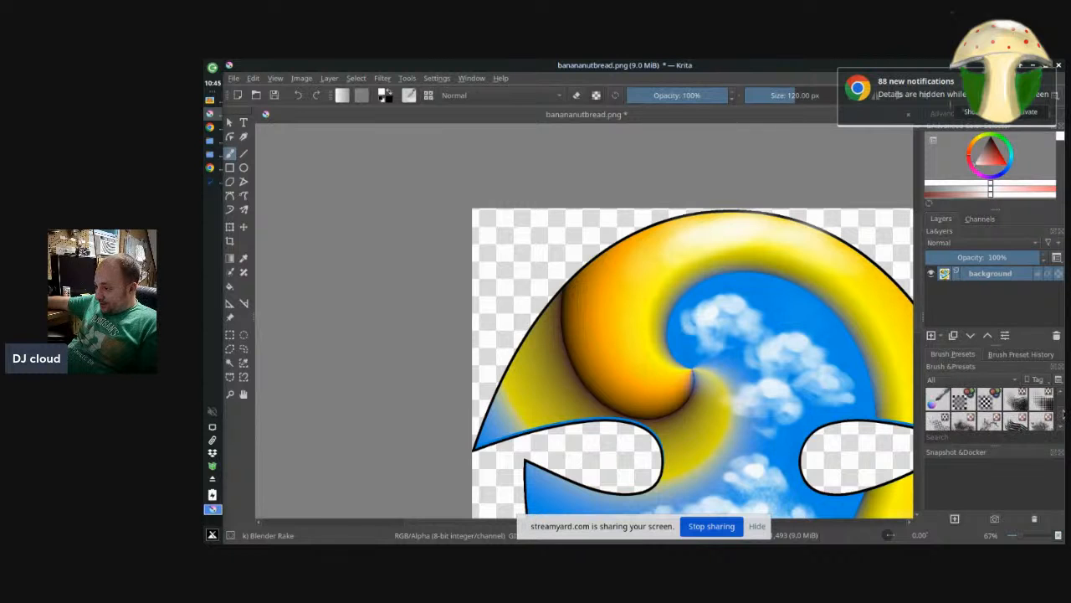
scroll(1064, 413, down, 3)
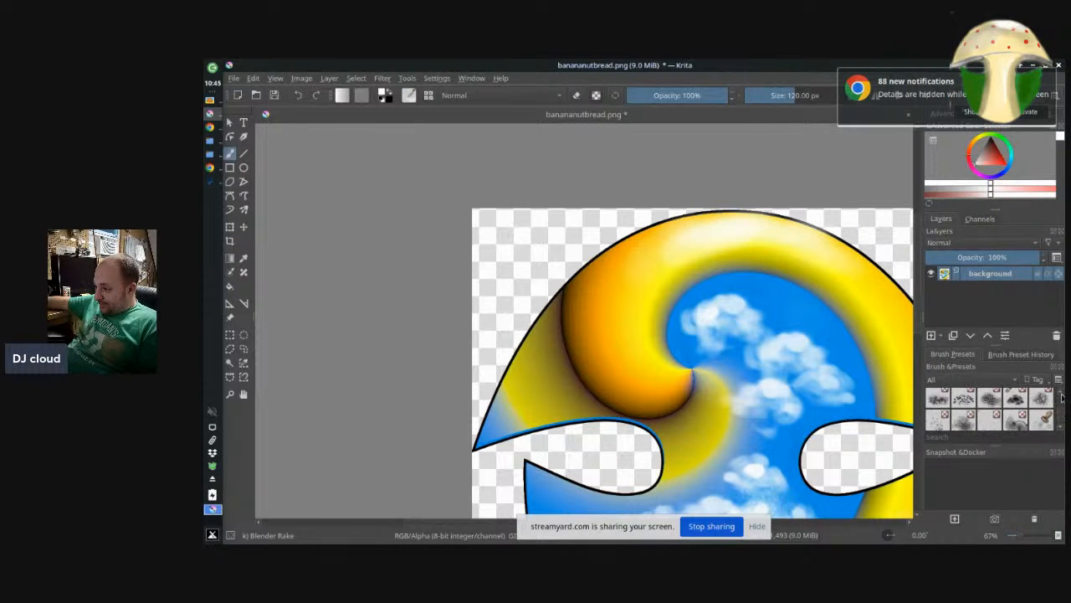
scroll(1062, 398, down, 3)
click(1016, 410)
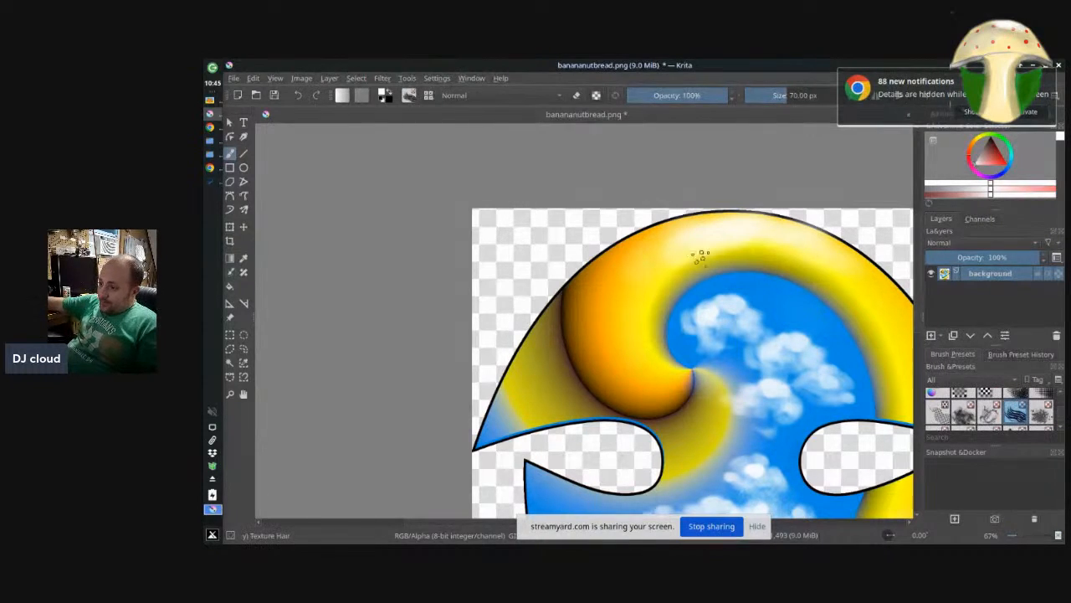
drag(640, 296, 711, 251)
key(ctrl+z)
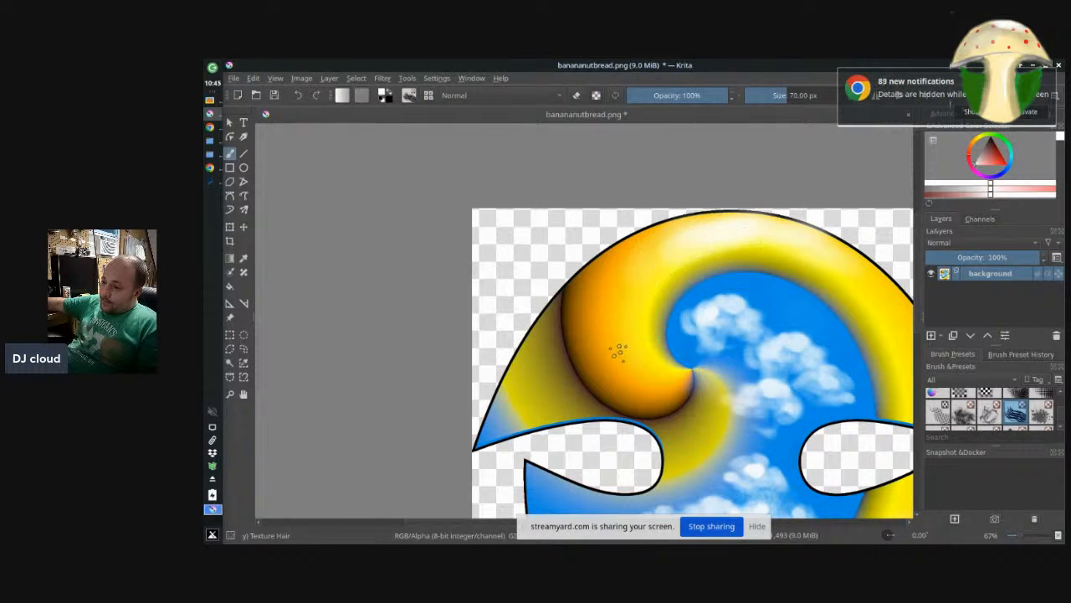
Try several long white Texture Hair strokes from the orange curl up to the band's crest, undoing each one
mouse_move(636, 365)
mouse_down()
mouse_move(647, 292)
mouse_move(732, 240)
mouse_up()
key(ctrl+z)
mouse_move(645, 372)
mouse_down()
mouse_move(641, 314)
mouse_move(726, 234)
mouse_up()
key(ctrl+z)
mouse_move(635, 340)
mouse_down()
mouse_move(643, 307)
mouse_move(737, 230)
mouse_up()
key(ctrl+z)
mouse_move(631, 316)
mouse_down()
mouse_move(671, 255)
mouse_move(746, 221)
mouse_up()
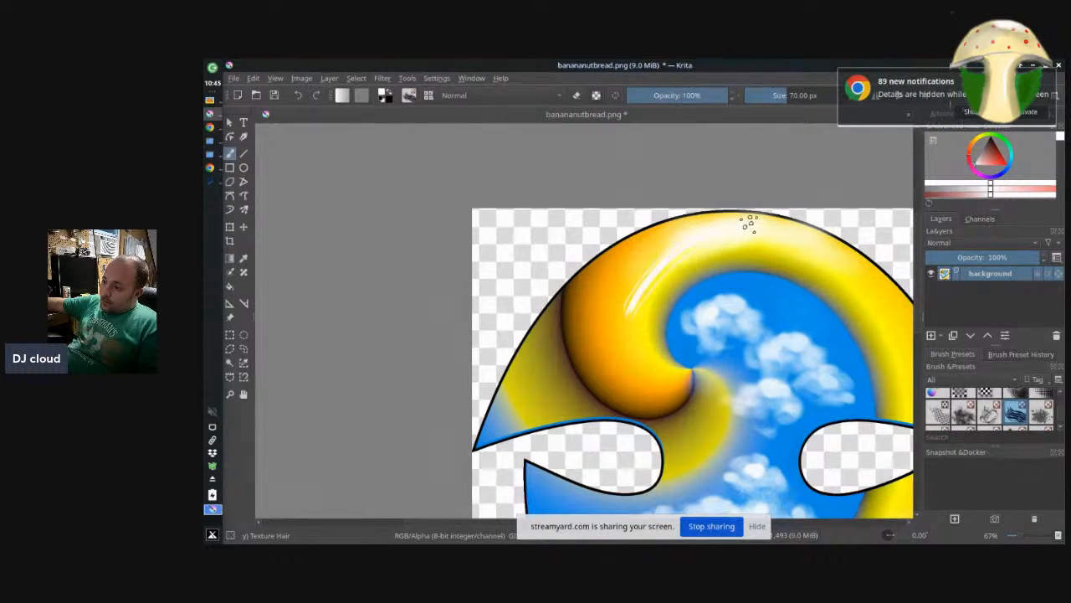
drag(632, 307, 719, 242)
key(ctrl+z)
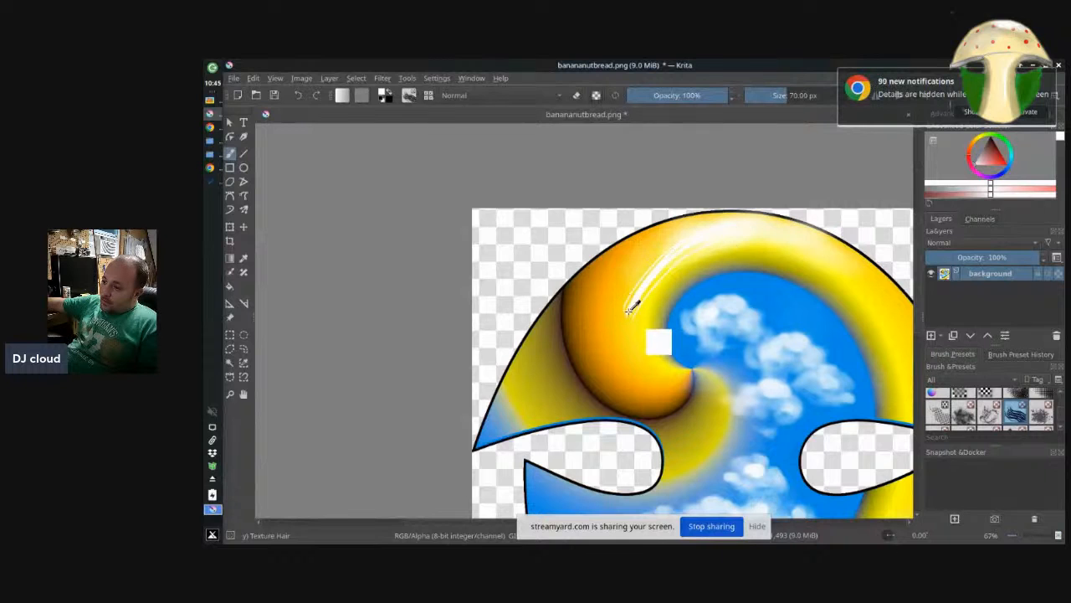
key(ctrl+z)
drag(624, 313, 730, 227)
key(ctrl+z)
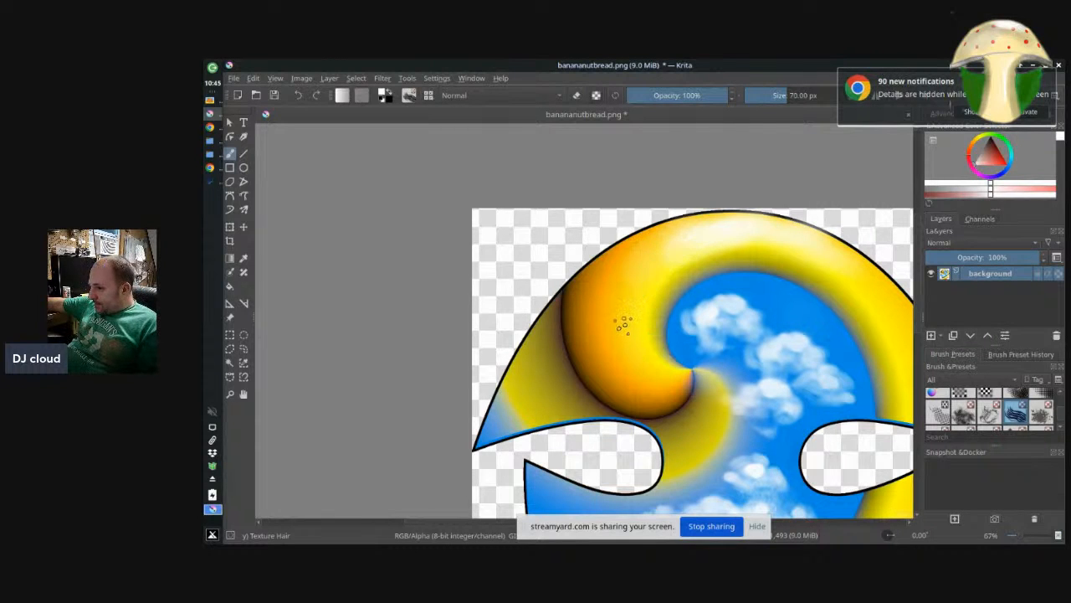
Paint a faint white Texture Hair highlight on the inner part of the orange curl and undo the surplus strokes
mouse_move(616, 318)
mouse_down()
mouse_move(681, 255)
mouse_move(748, 220)
mouse_up()
key(ctrl+z)
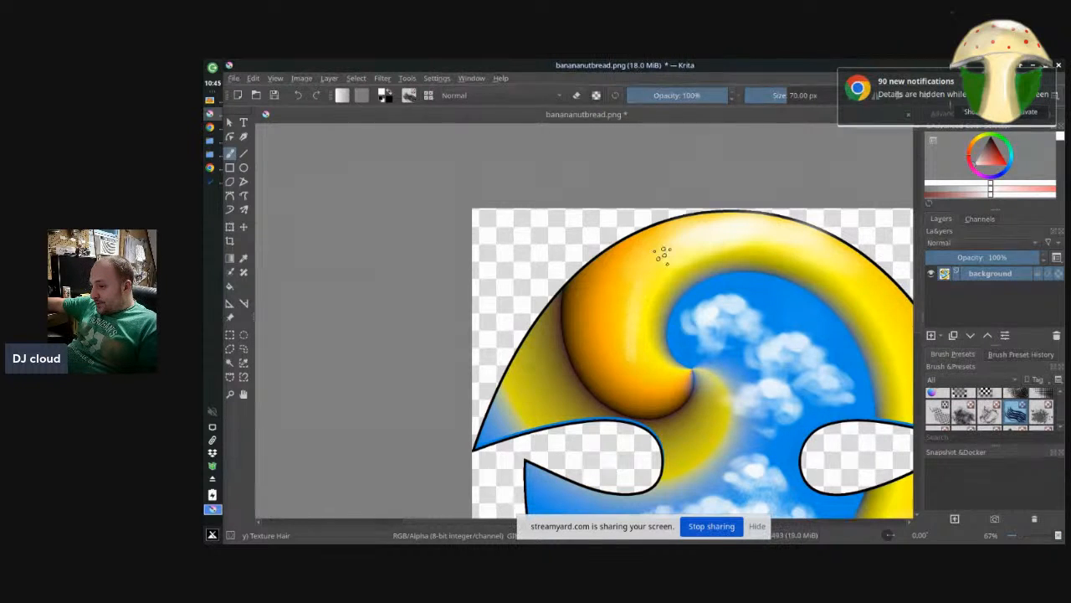
drag(629, 312, 673, 258)
drag(633, 297, 655, 256)
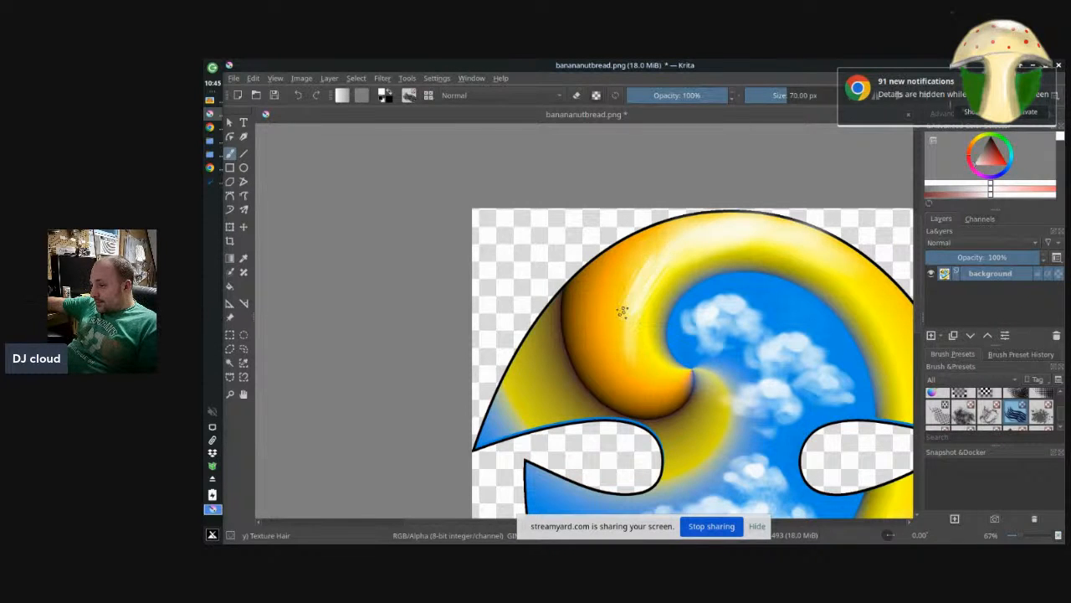
drag(619, 360, 629, 312)
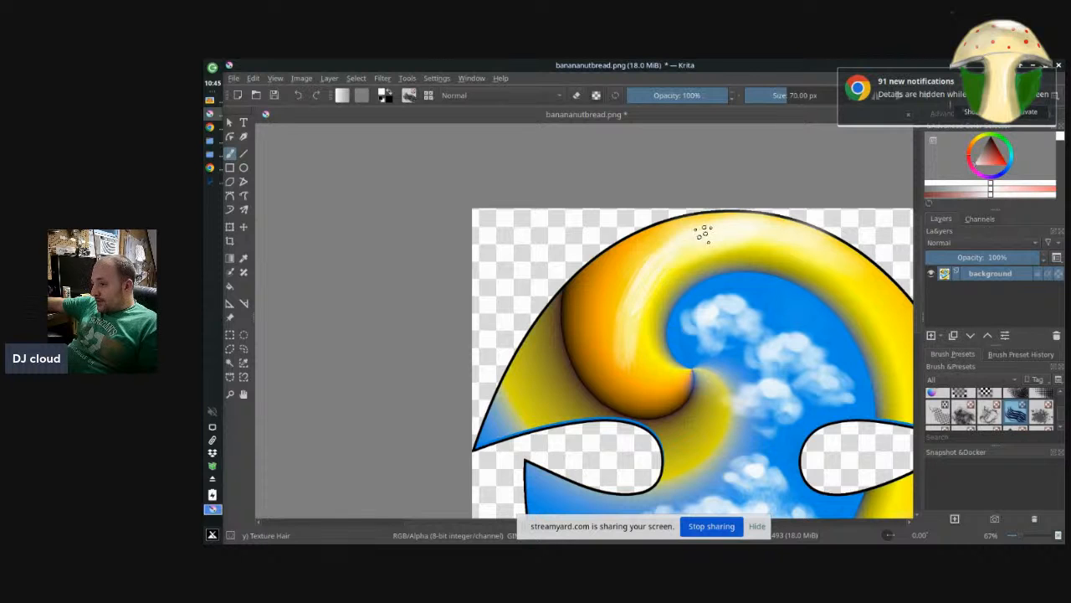
drag(625, 298, 675, 243)
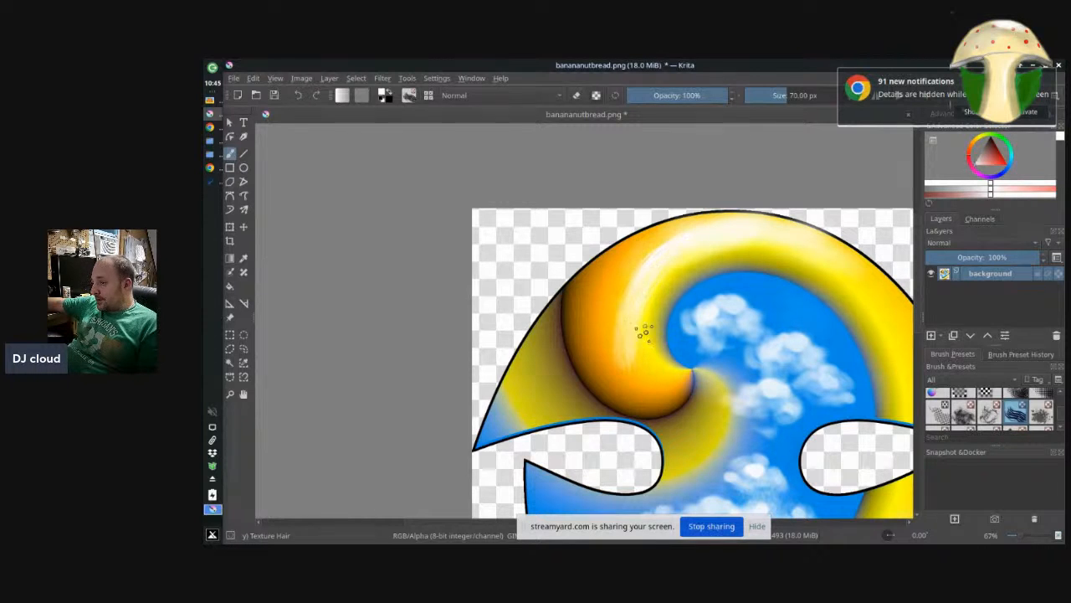
key(ctrl+z)
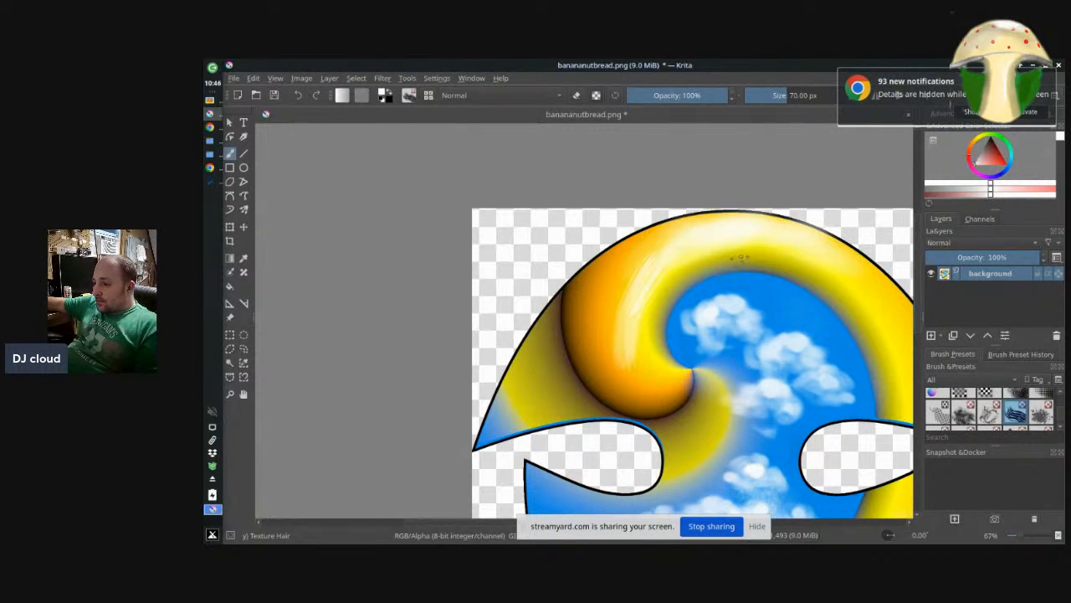
key(ctrl+z)
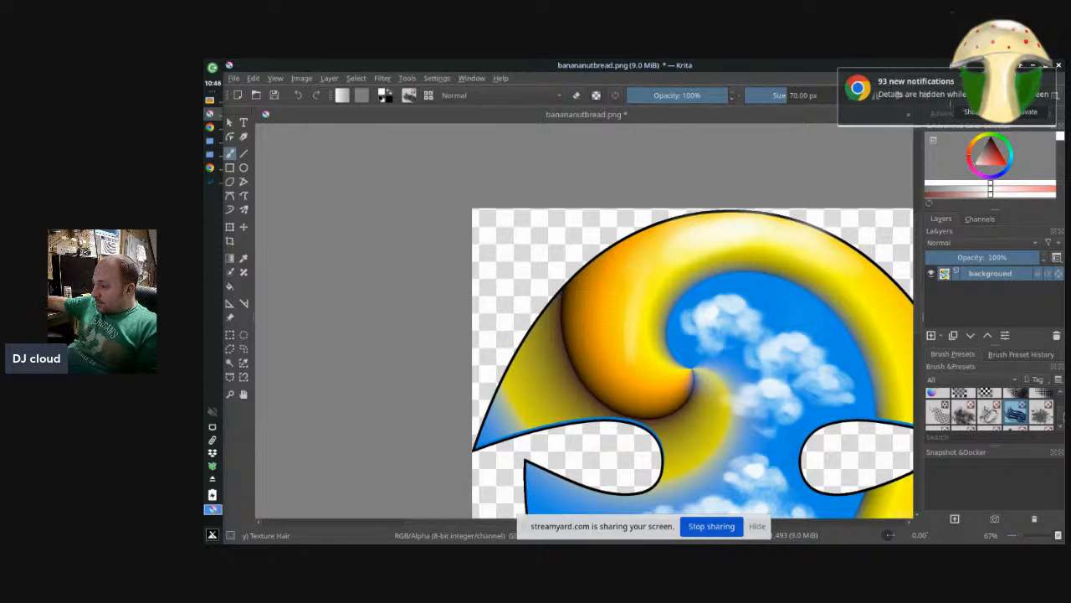
Choose the Charcoal Rock Soft brush and paint a broad white highlight over the orange curl and up the band
drag(1065, 417, 1064, 408)
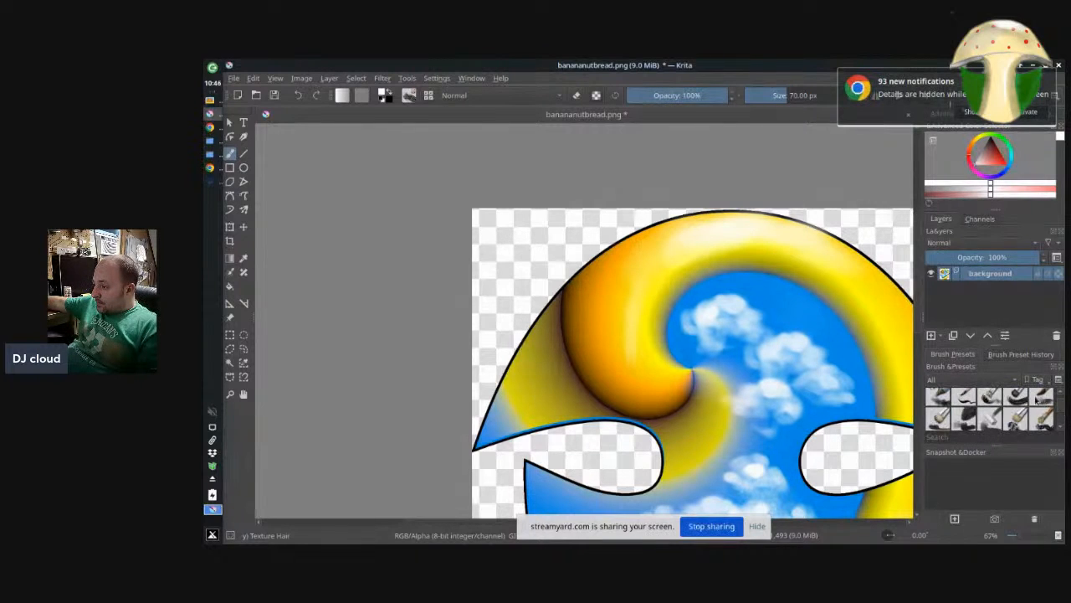
click(964, 416)
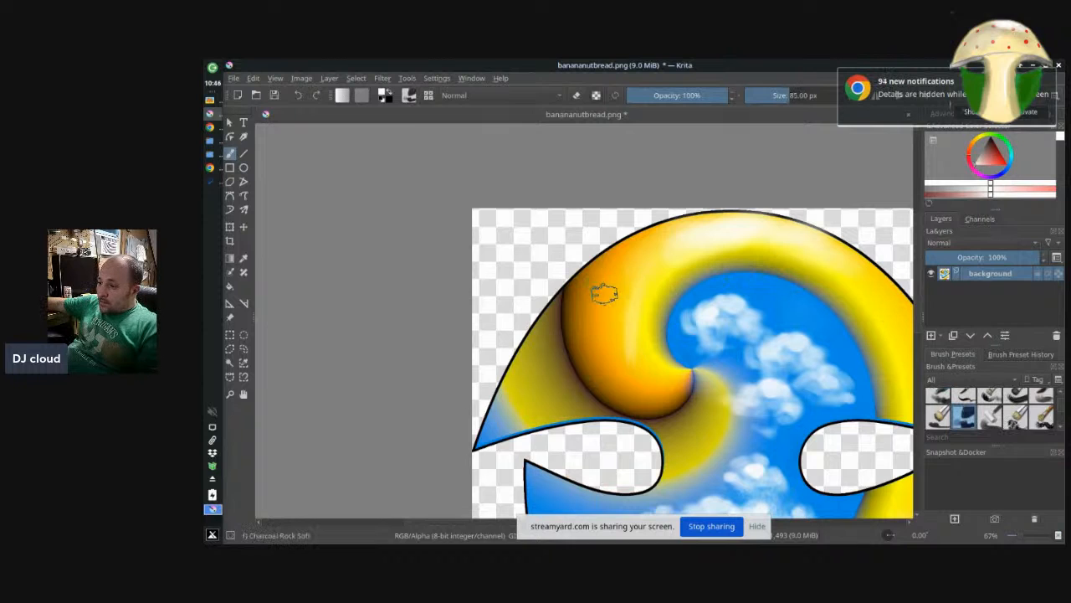
mouse_move(608, 314)
mouse_down()
mouse_move(659, 249)
mouse_move(617, 293)
mouse_move(608, 340)
mouse_move(622, 308)
mouse_move(625, 347)
mouse_move(610, 352)
mouse_move(620, 343)
mouse_move(622, 376)
mouse_move(617, 353)
mouse_move(627, 346)
mouse_move(612, 362)
mouse_move(608, 334)
mouse_move(643, 286)
mouse_move(605, 323)
mouse_move(676, 246)
mouse_move(599, 309)
mouse_move(681, 239)
mouse_move(603, 301)
mouse_move(663, 255)
mouse_move(609, 343)
mouse_move(695, 249)
mouse_move(595, 329)
mouse_move(627, 272)
mouse_move(685, 245)
mouse_move(599, 318)
mouse_move(598, 338)
mouse_move(671, 248)
mouse_move(597, 334)
mouse_move(589, 355)
mouse_move(612, 376)
mouse_move(599, 331)
mouse_move(607, 291)
mouse_up()
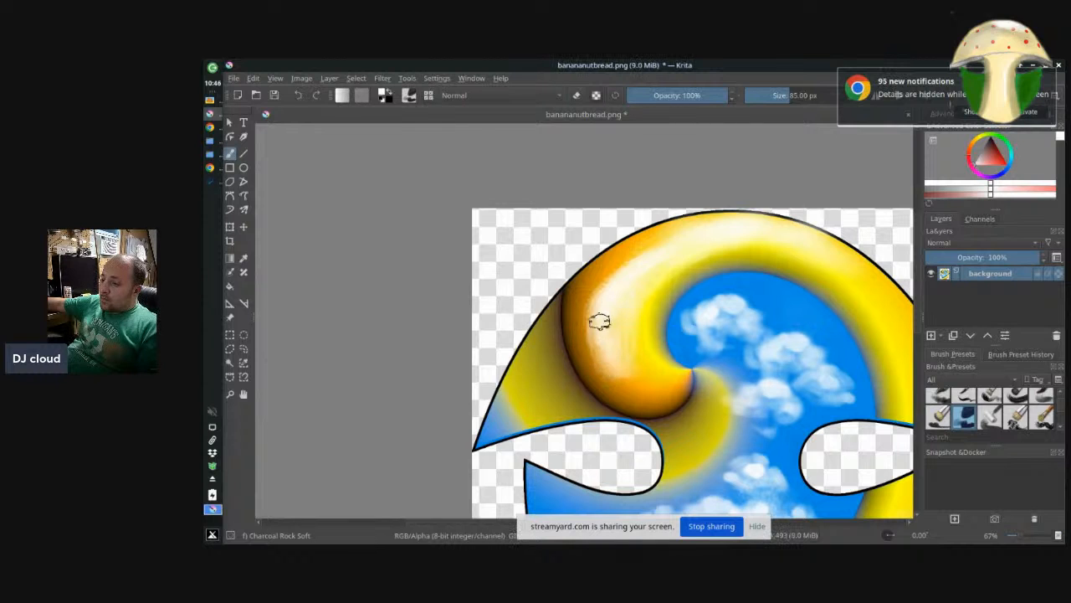
mouse_move(608, 367)
mouse_down()
mouse_move(603, 314)
mouse_move(610, 370)
mouse_move(638, 375)
mouse_move(628, 349)
mouse_move(638, 374)
mouse_up()
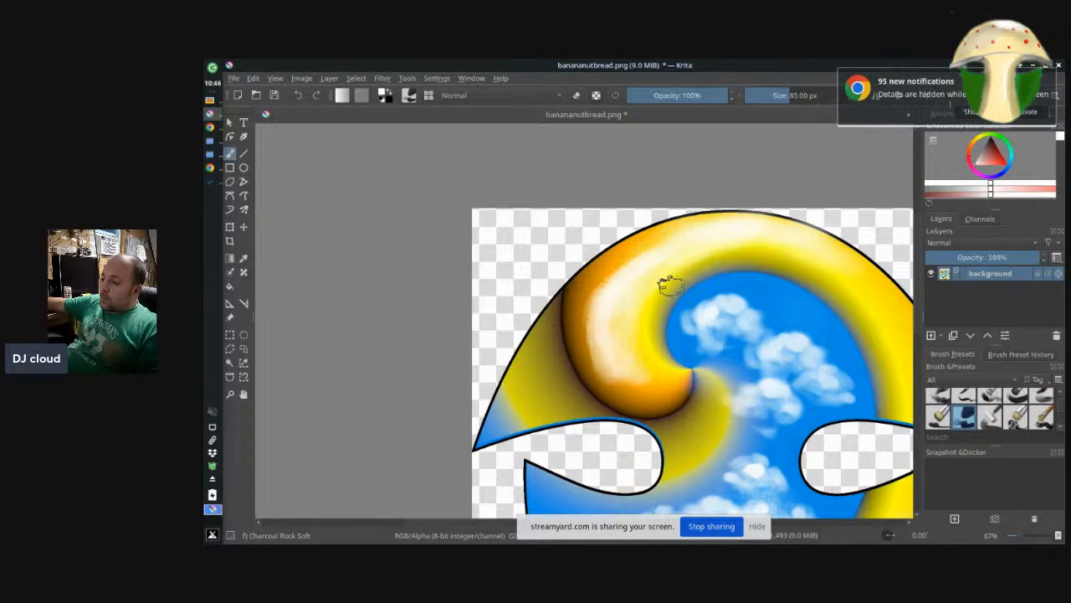
mouse_move(707, 241)
mouse_down()
mouse_move(610, 279)
mouse_move(710, 215)
mouse_move(601, 287)
mouse_move(706, 227)
mouse_move(607, 273)
mouse_move(653, 241)
mouse_move(597, 290)
mouse_move(597, 349)
mouse_move(590, 326)
mouse_move(605, 363)
mouse_move(585, 335)
mouse_move(603, 359)
mouse_move(675, 342)
mouse_up()
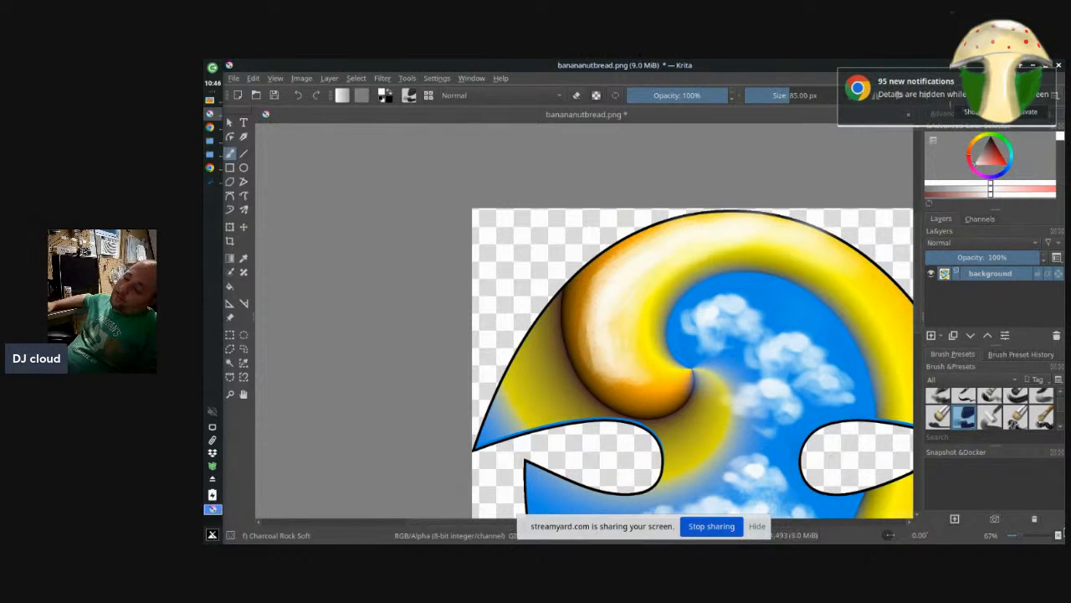
Check the whole mask and undo the broad Charcoal Rock Soft highlight on the curl
scroll(685, 362, down, 5)
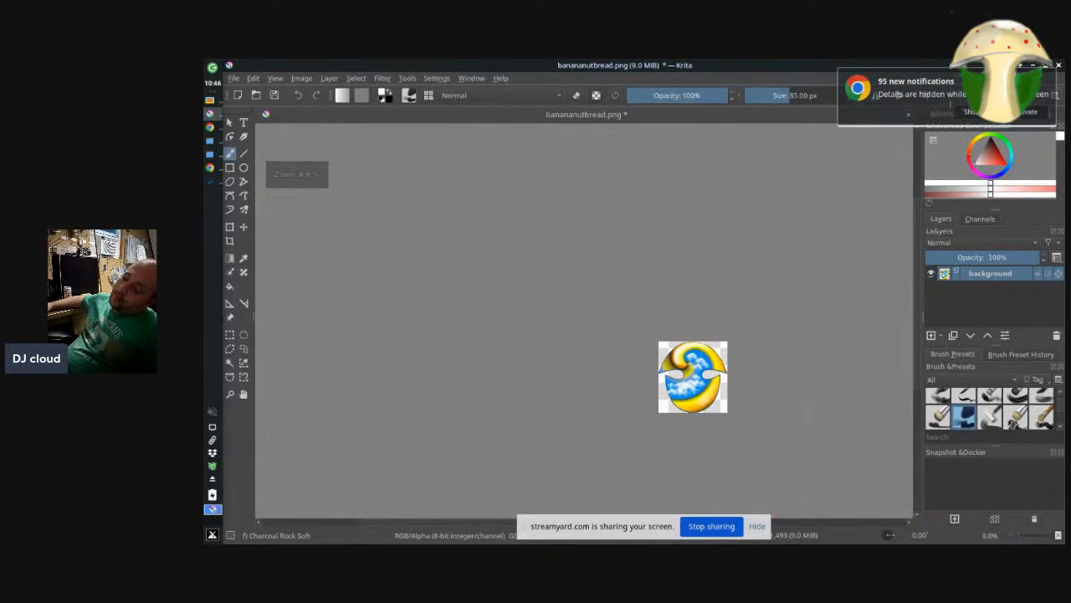
scroll(692, 357, up, 2)
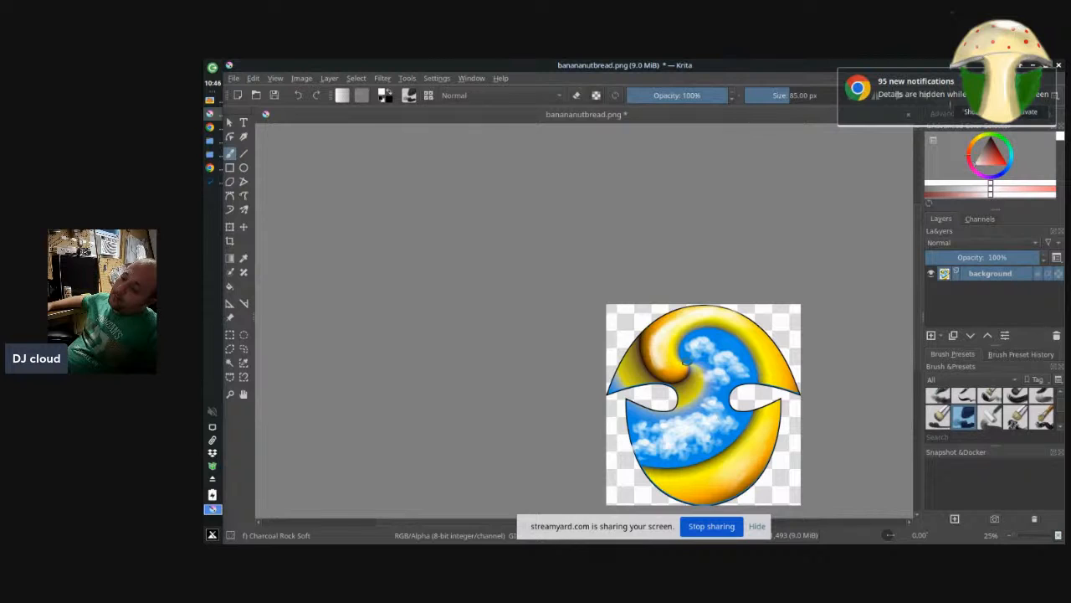
drag(684, 362, 661, 333)
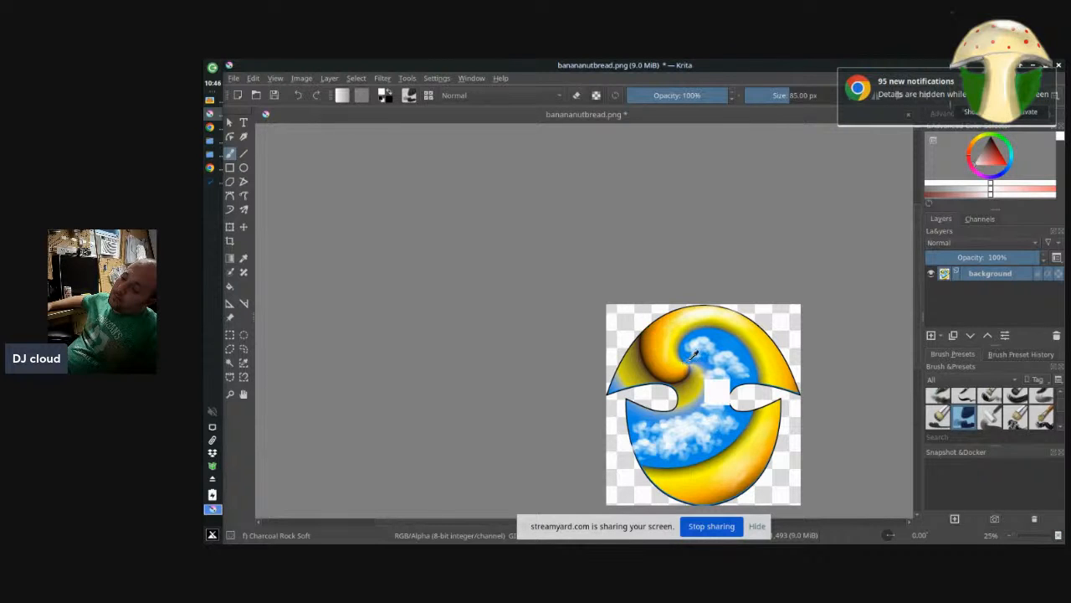
scroll(890, 308, down, 1)
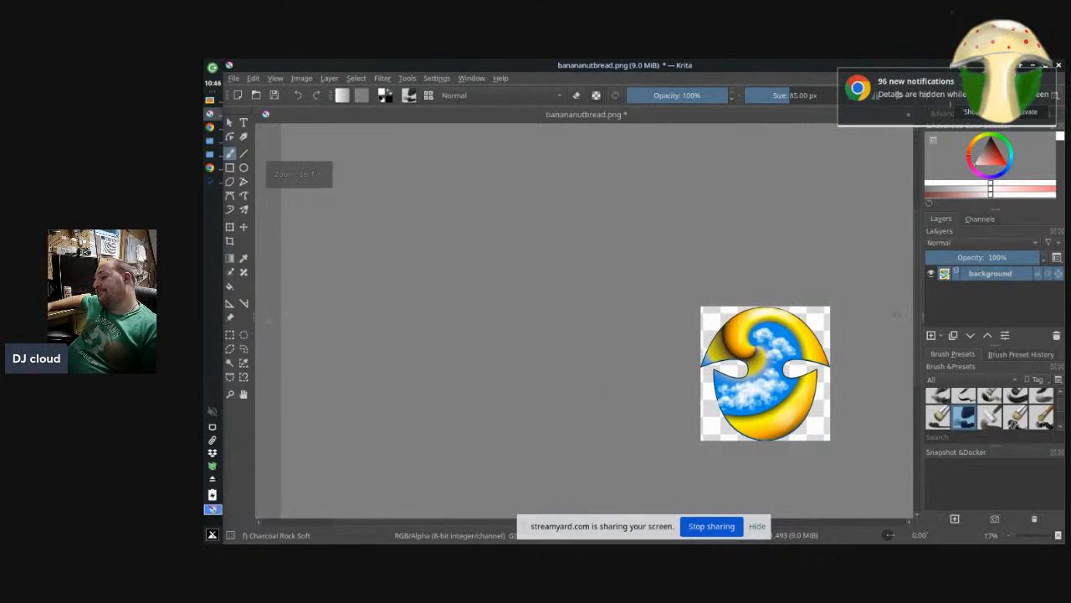
scroll(893, 318, up, 3)
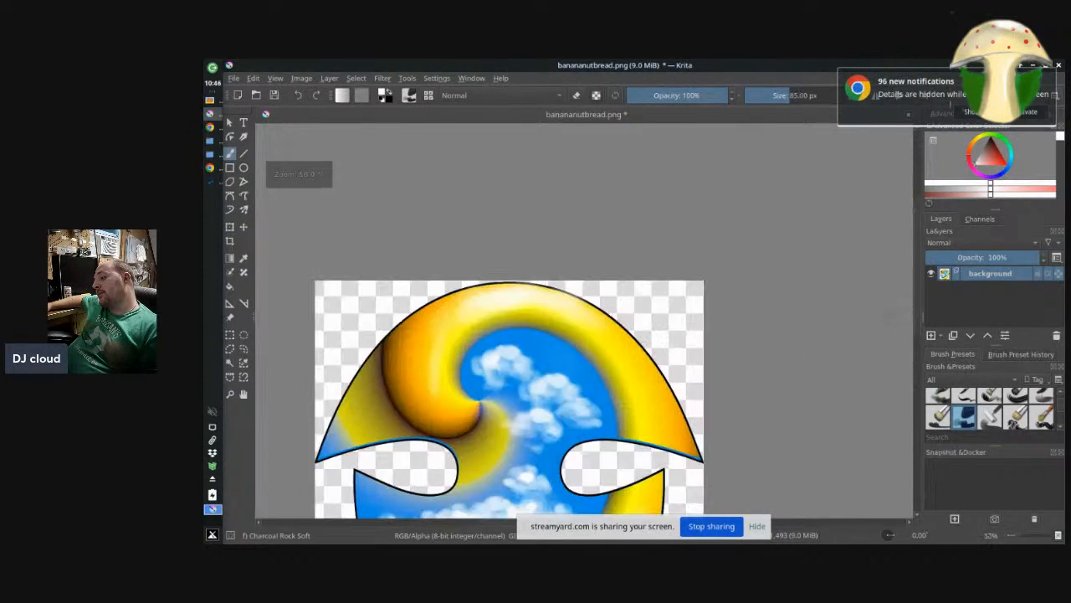
Try the Edge Detection filter with the Prewitt formula on the background layer, examine its preview, and cancel it
click(407, 77)
mouse_move(382, 78)
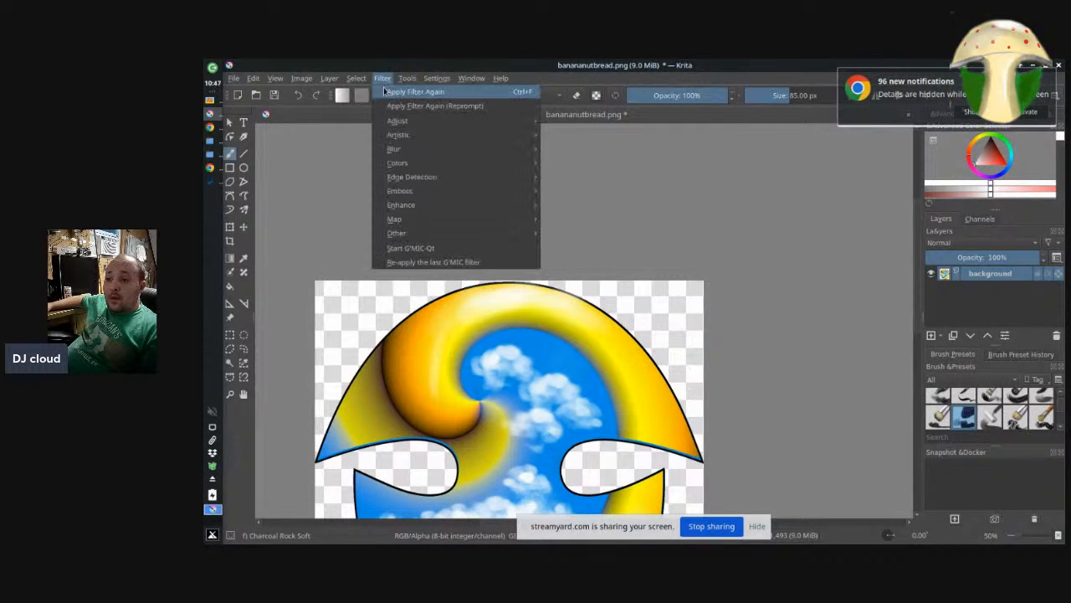
mouse_move(406, 178)
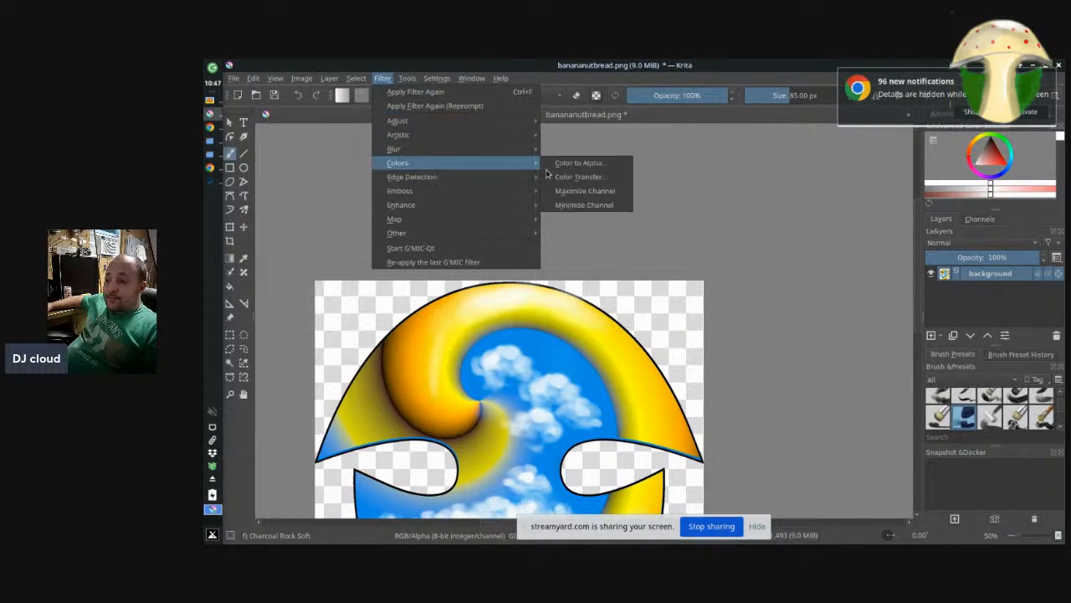
mouse_move(489, 196)
mouse_move(507, 176)
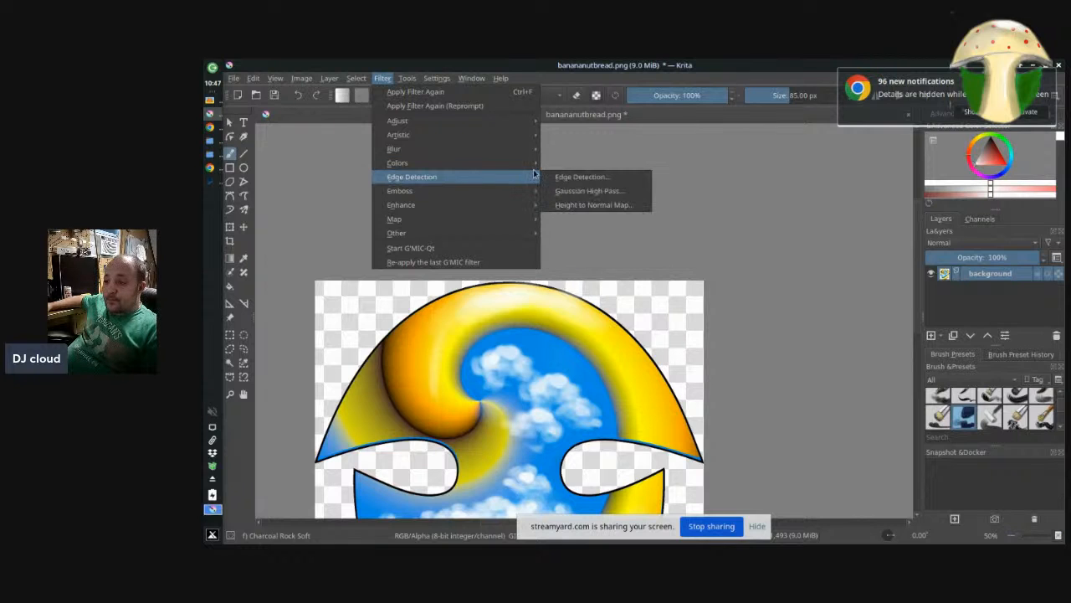
click(548, 177)
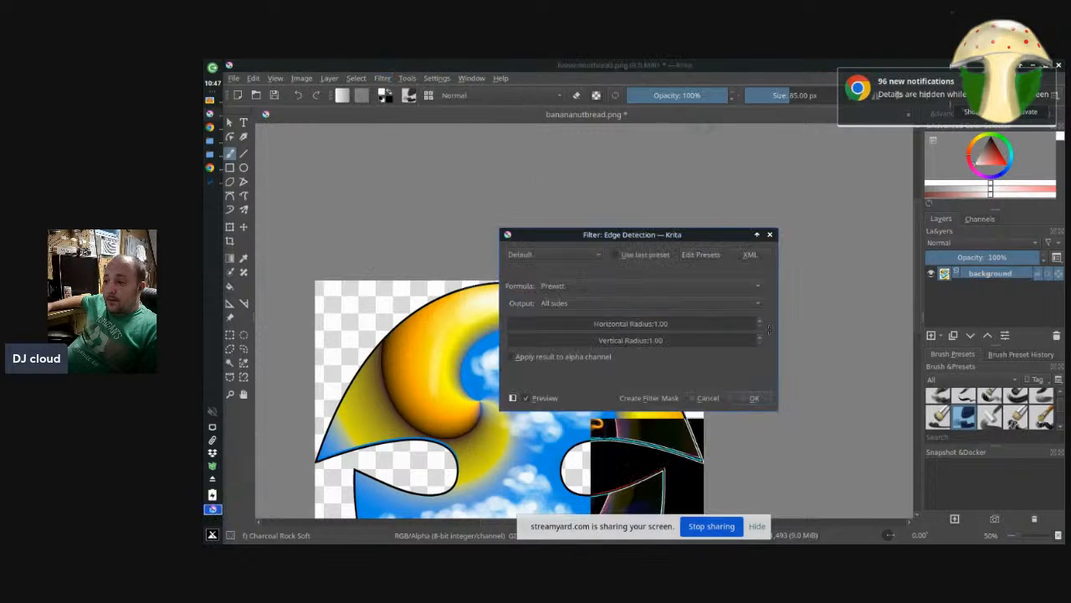
scroll(462, 400, down, 2)
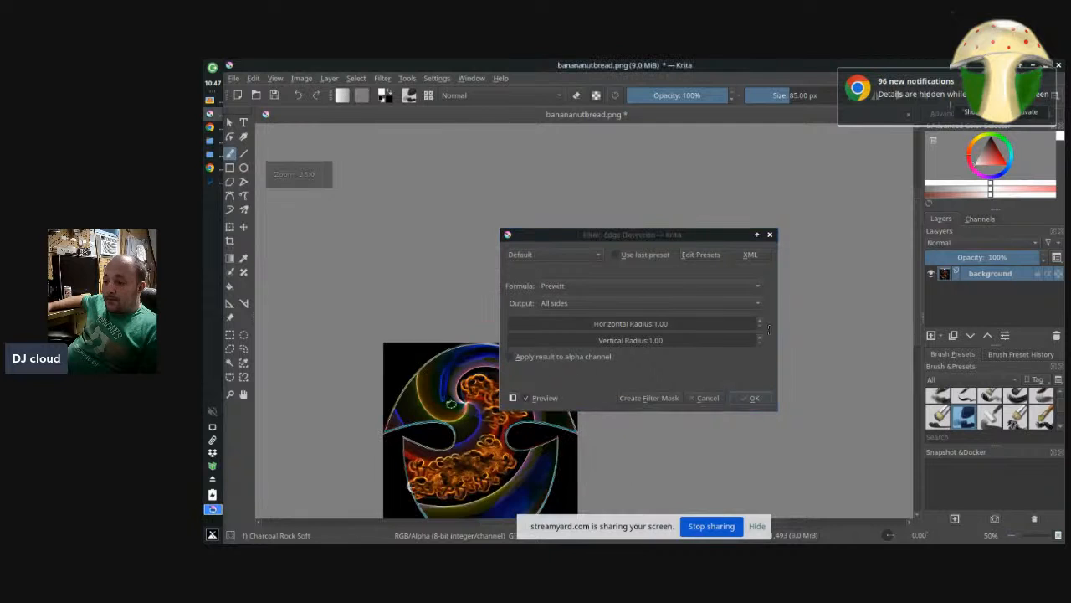
scroll(462, 454, down, 1)
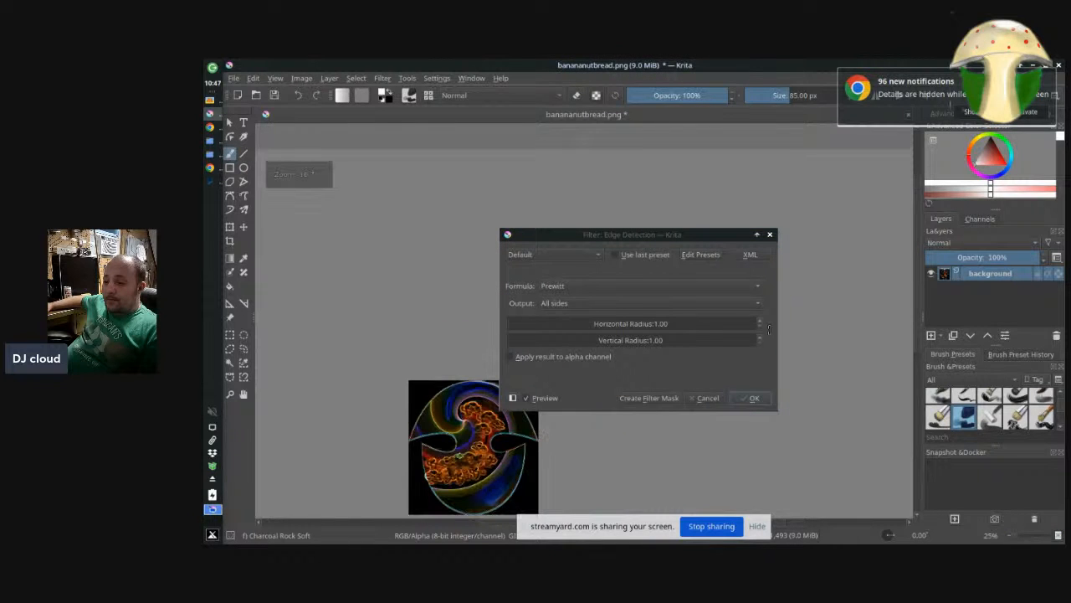
scroll(462, 454, up, 6)
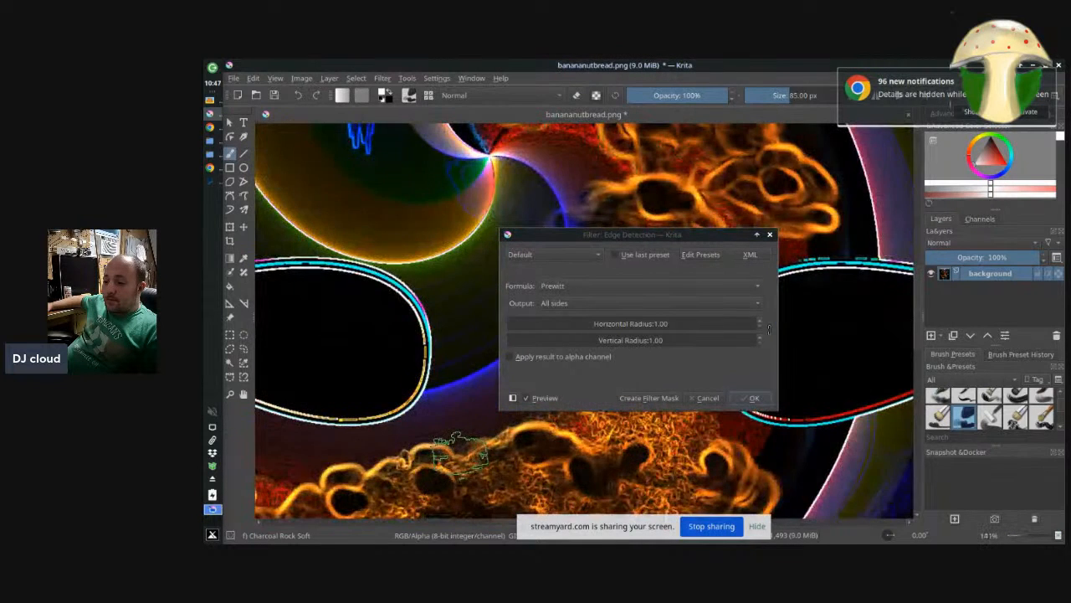
scroll(458, 452, down, 2)
scroll(458, 454, up, 2)
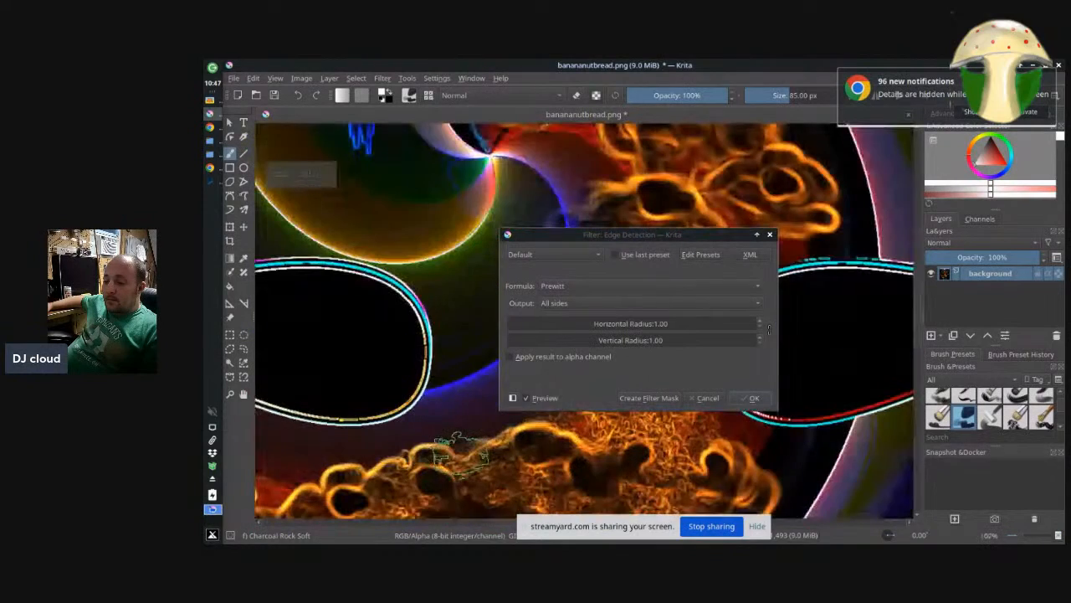
scroll(456, 455, down, 1)
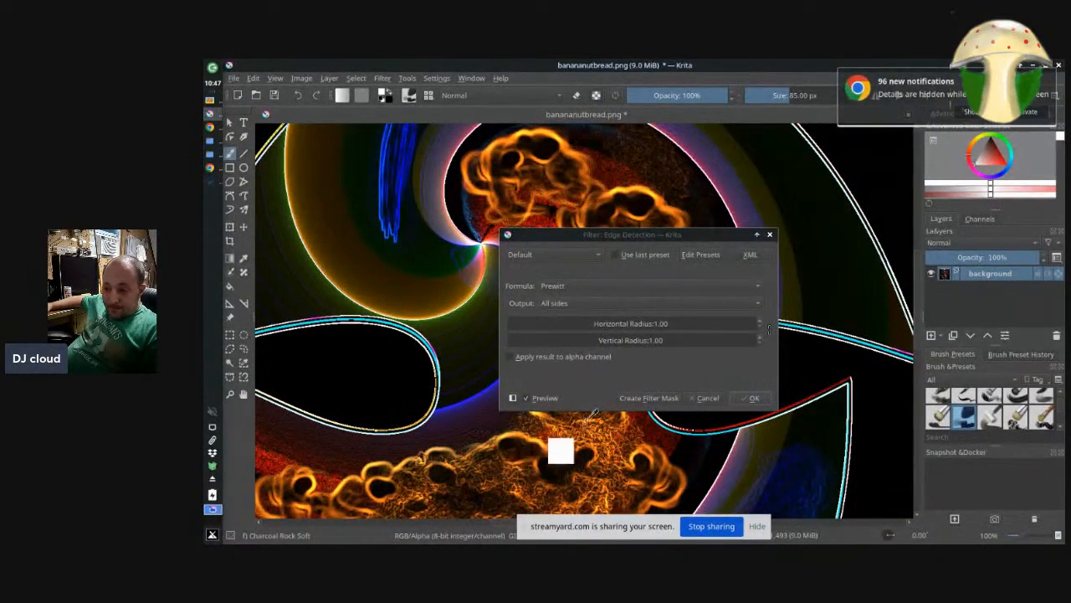
click(709, 397)
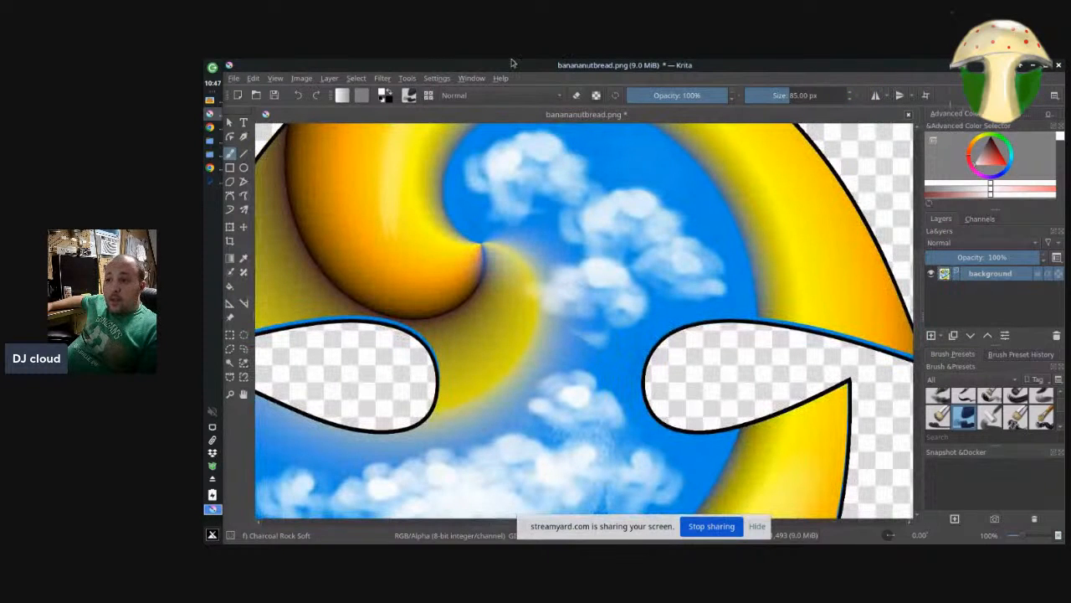
click(426, 78)
mouse_move(403, 83)
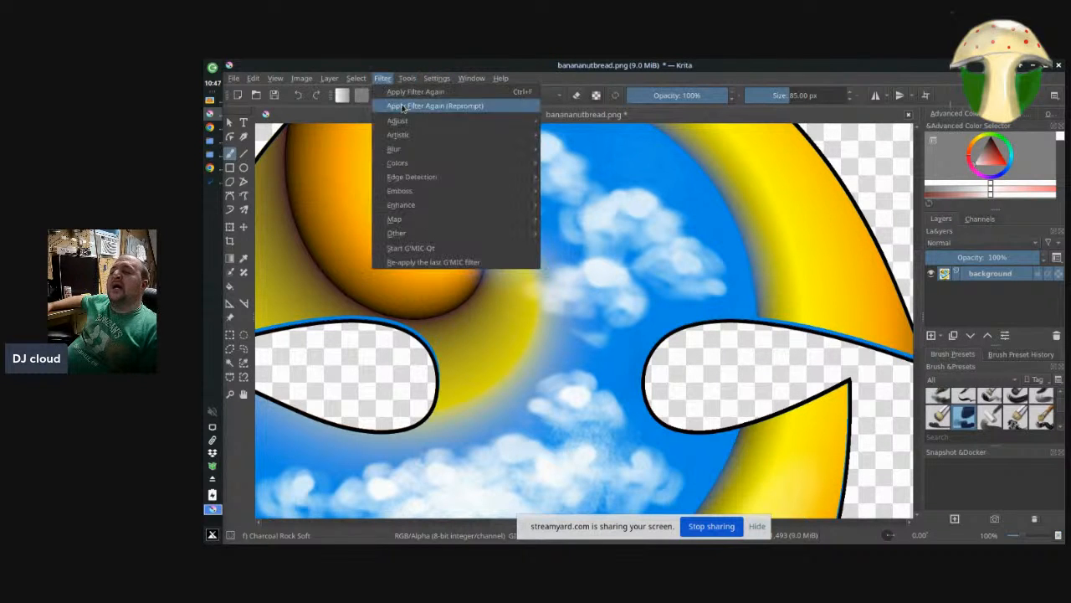
mouse_move(452, 121)
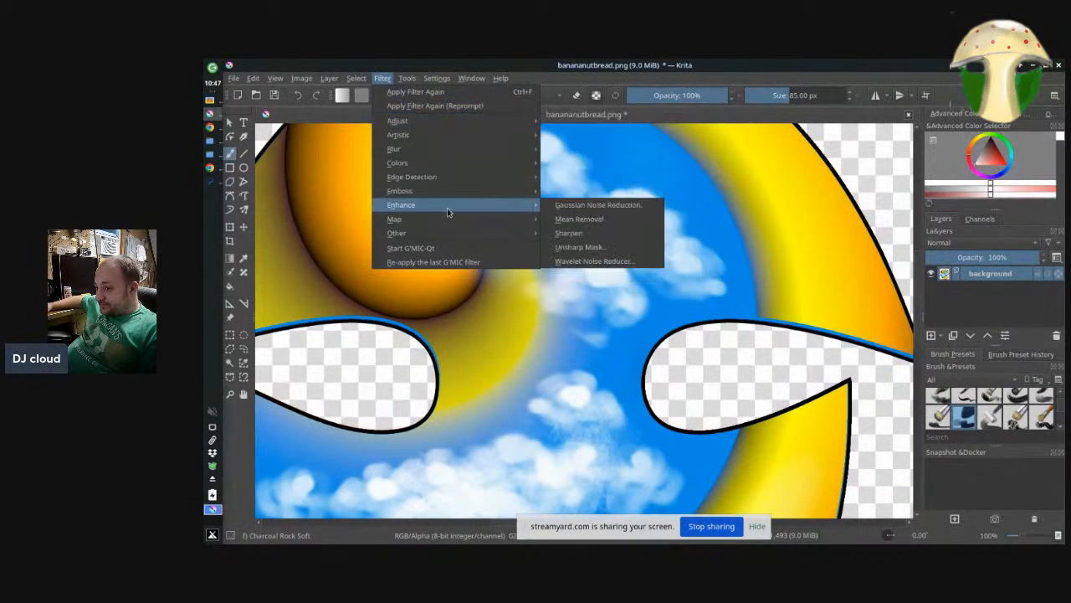
mouse_move(405, 163)
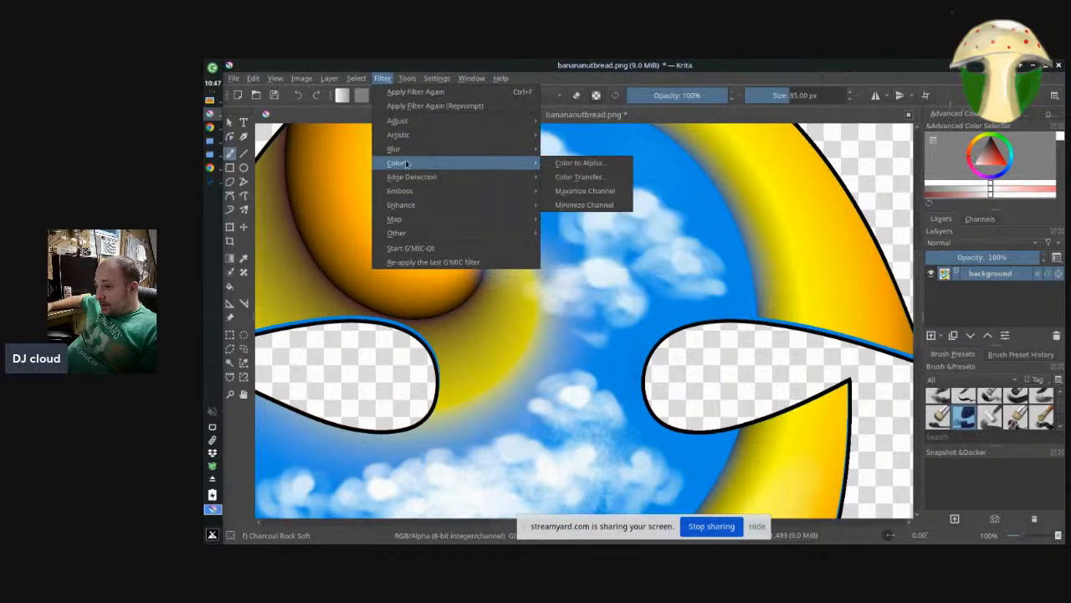
mouse_move(416, 137)
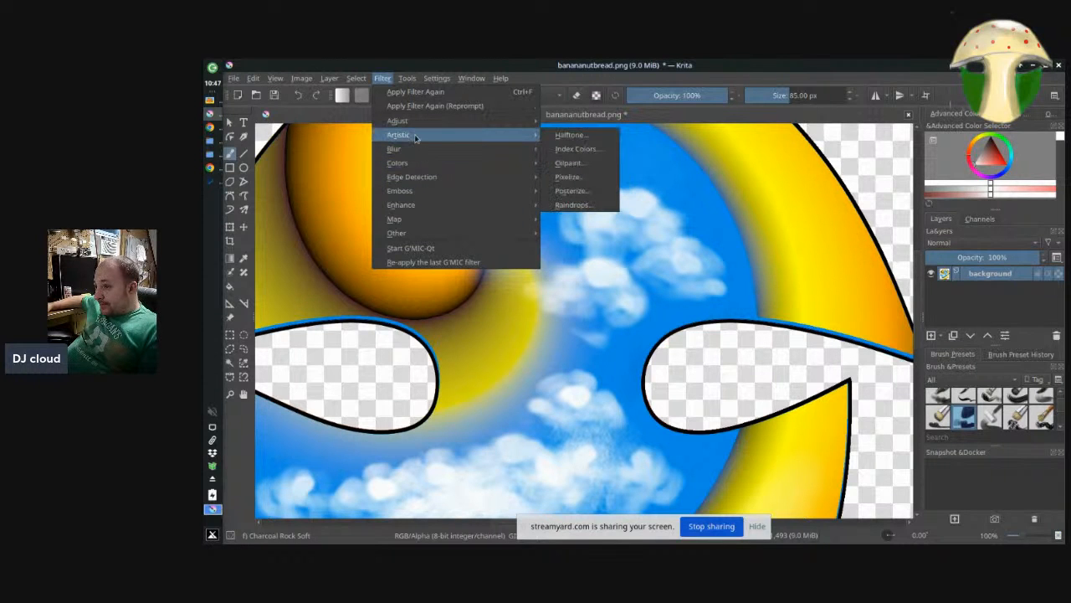
click(1021, 63)
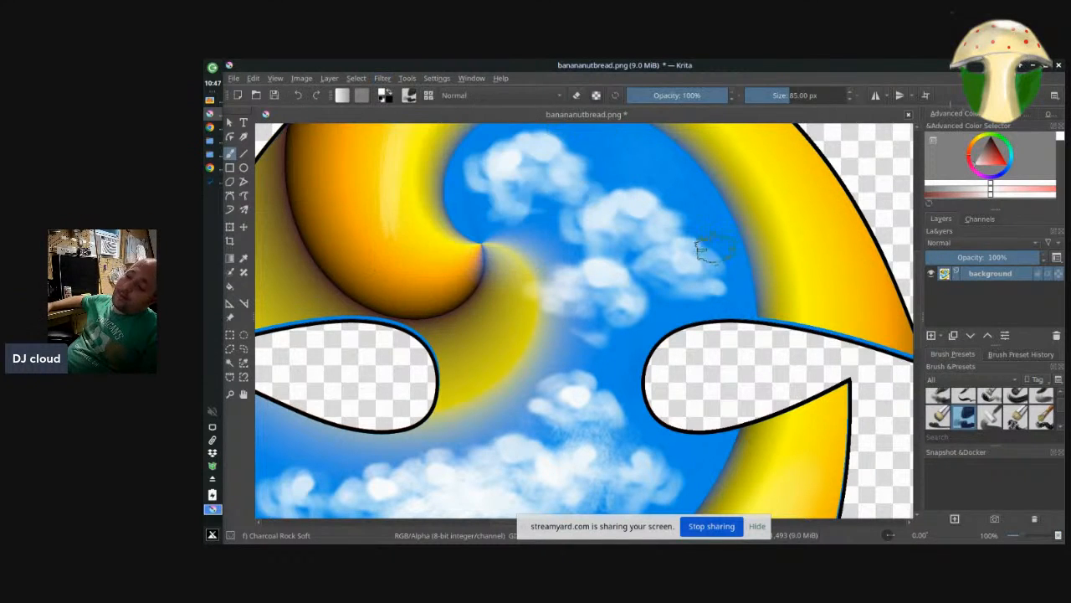
Check the whole mask, switch to Facebook in the browser and read back through the recent group chat messages
scroll(711, 248, down, 6)
scroll(720, 249, up, 3)
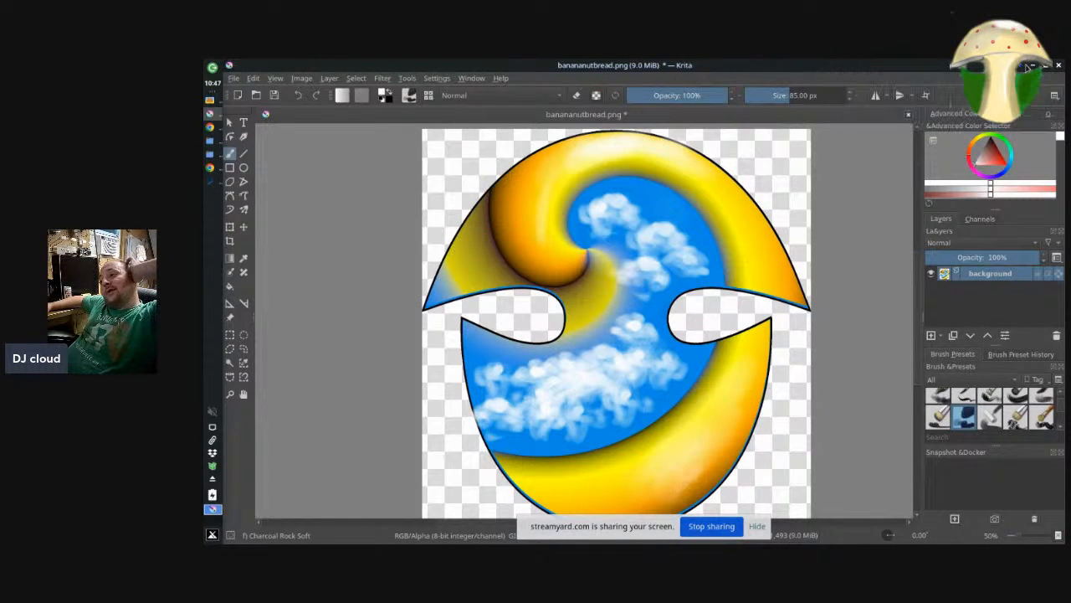
click(1031, 66)
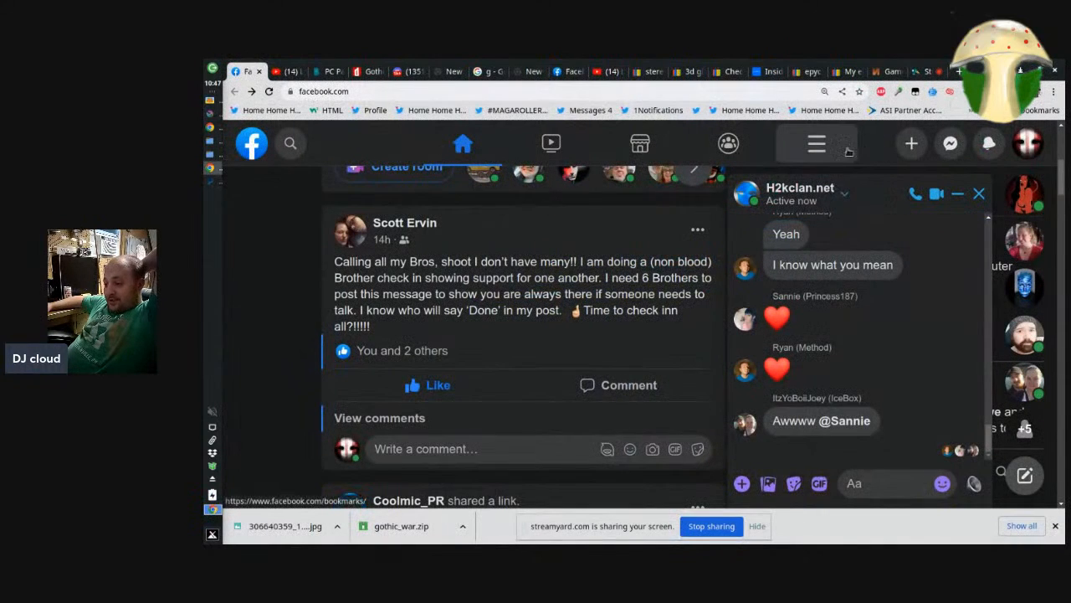
scroll(833, 392, up, 1)
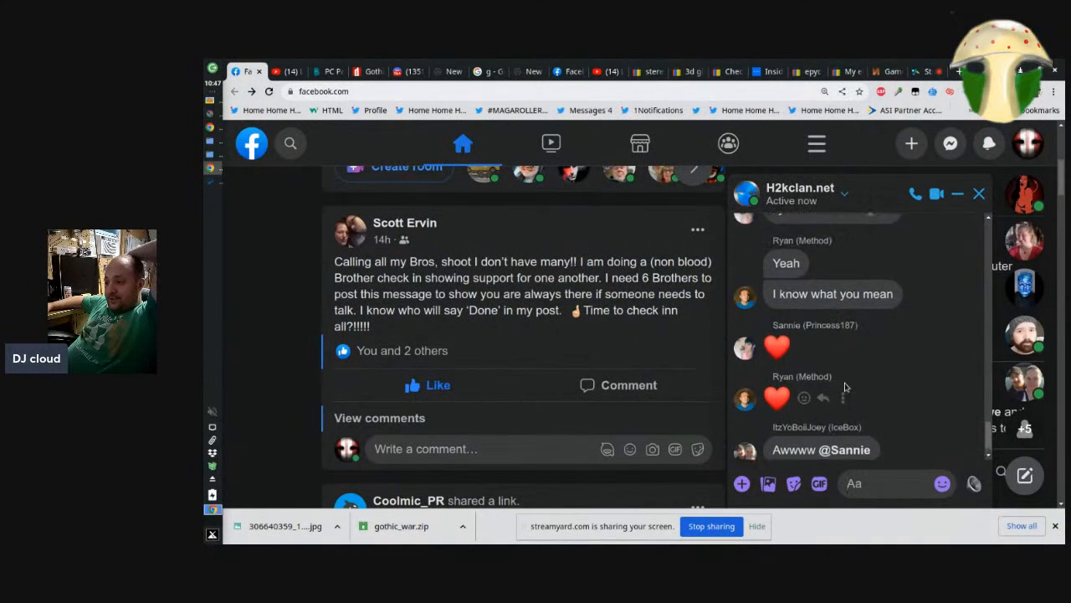
scroll(833, 392, up, 2)
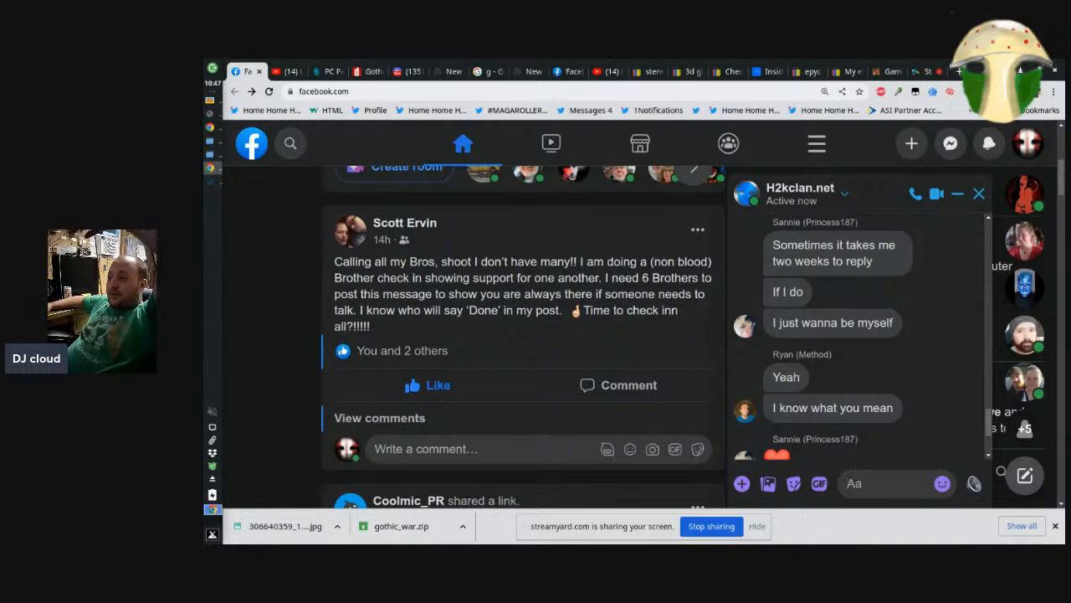
Switch to the StreamYard studio and leave the broadcast, confirming the exit
click(929, 73)
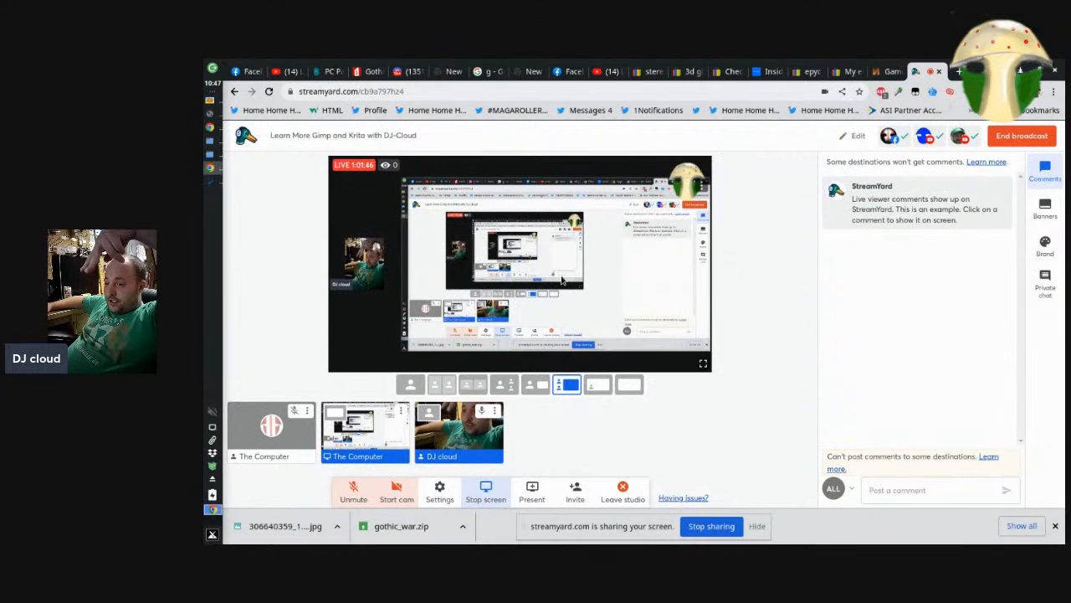
click(624, 492)
click(764, 338)
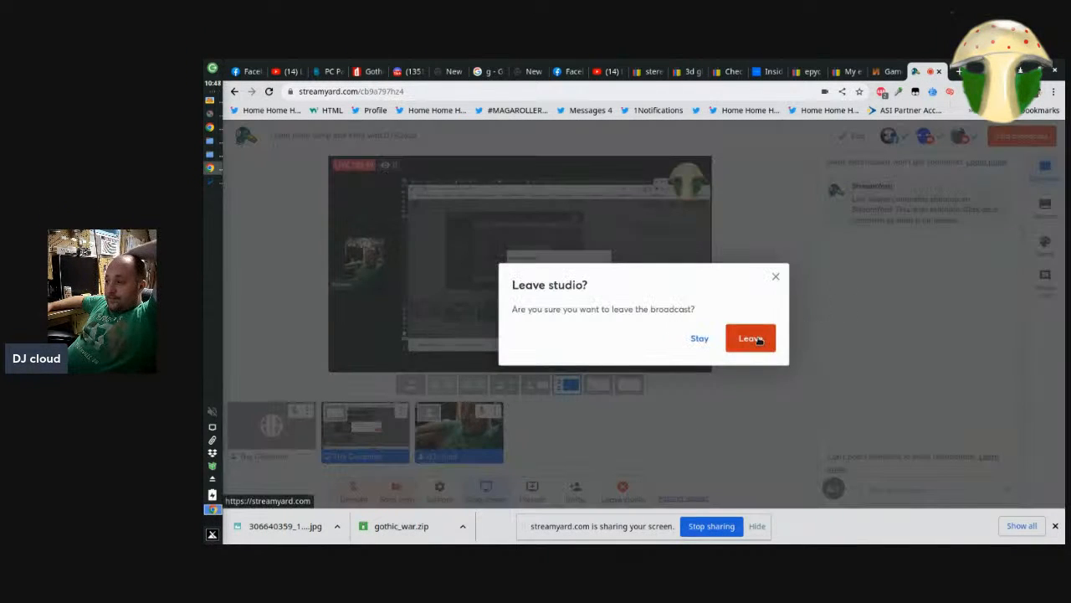
click(735, 161)
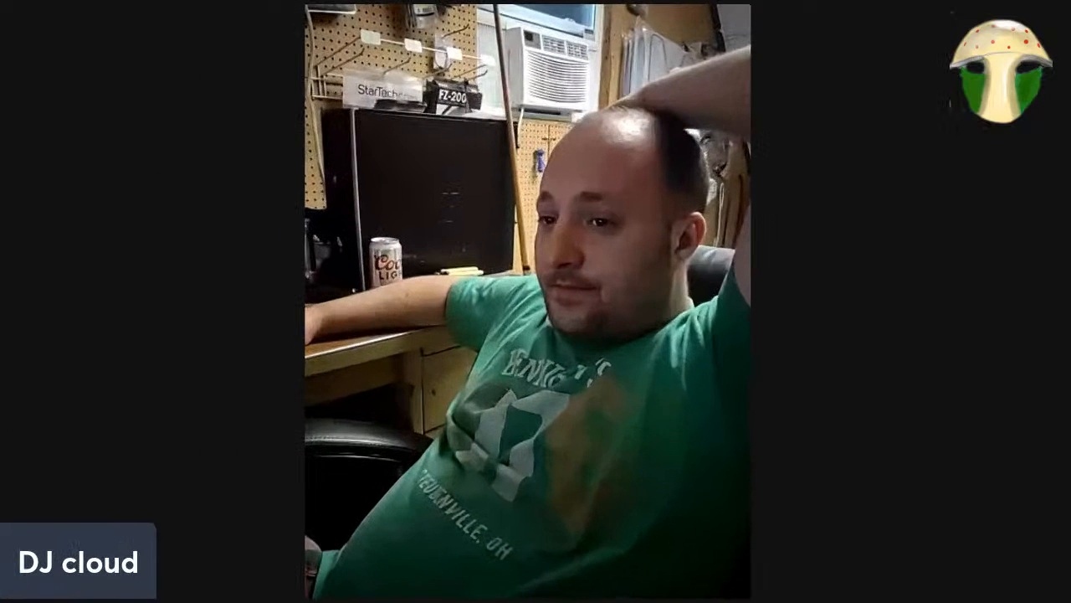